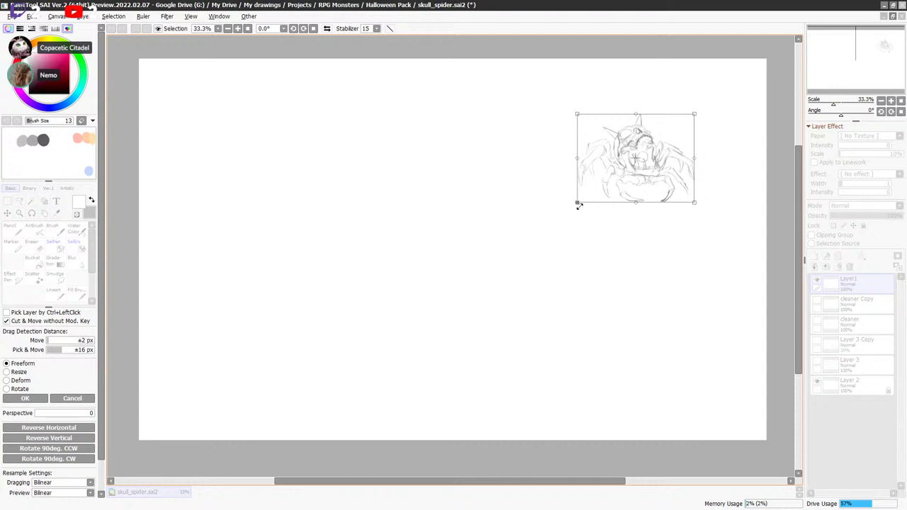
Enlarge the skull spider sketch until it fills most of the canvas, centre it, and apply the transformation.
mouse_move(578, 202)
mouse_down()
mouse_move(336, 357)
mouse_move(305, 407)
mouse_up()
drag(279, 378, 258, 390)
drag(609, 292, 579, 257)
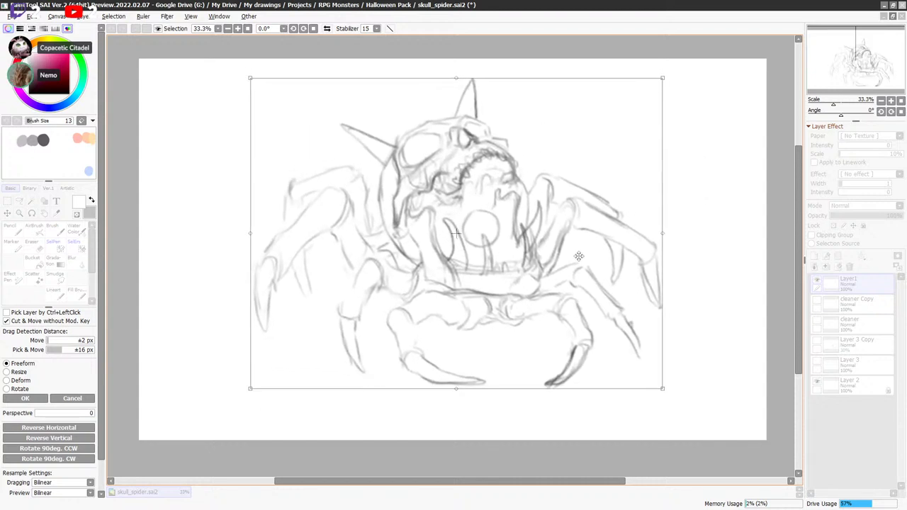
drag(664, 389, 669, 394)
drag(647, 303, 646, 307)
drag(668, 398, 691, 413)
drag(667, 340, 657, 338)
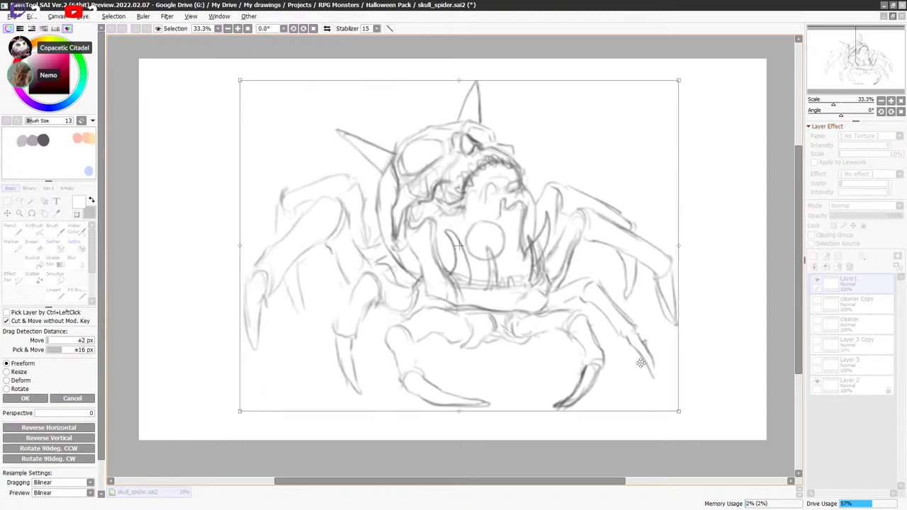
key(Return)
scroll(659, 322, up, 3)
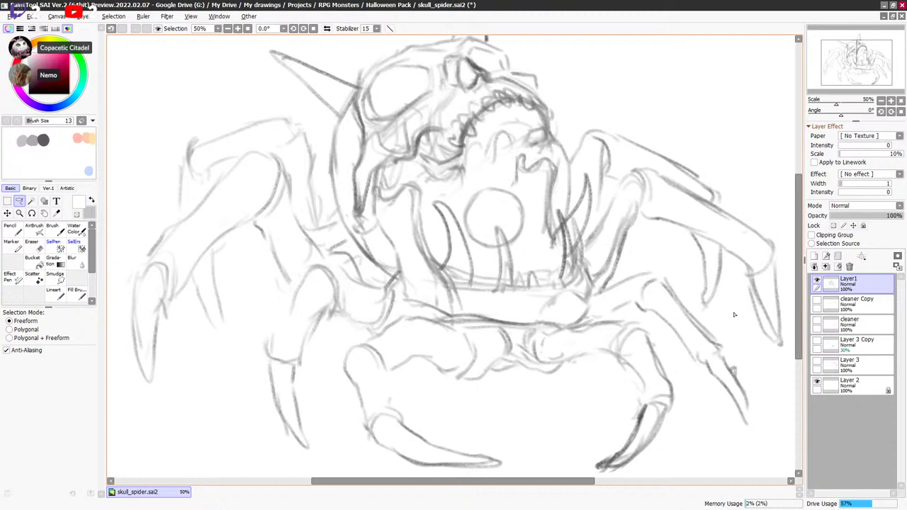
Add a new layer above the sketch layer and set the drawing colour to black.
click(814, 256)
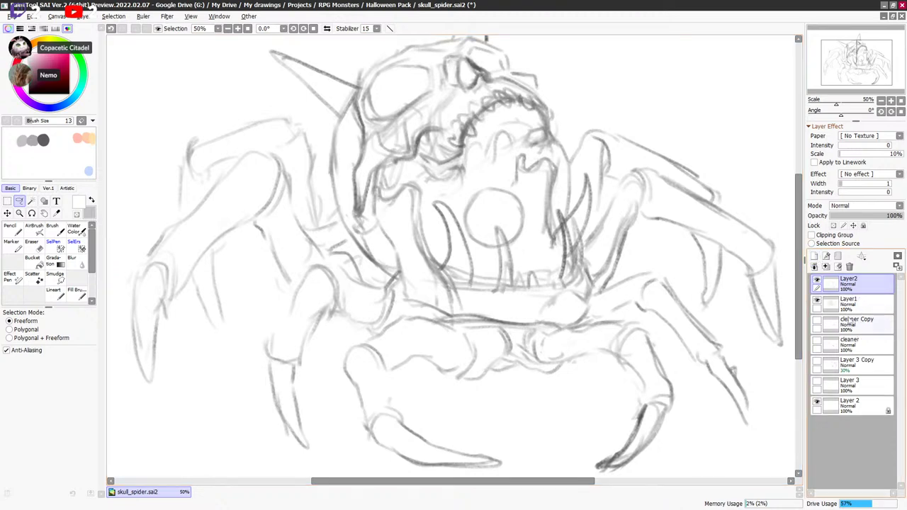
drag(633, 234, 616, 209)
drag(498, 230, 510, 238)
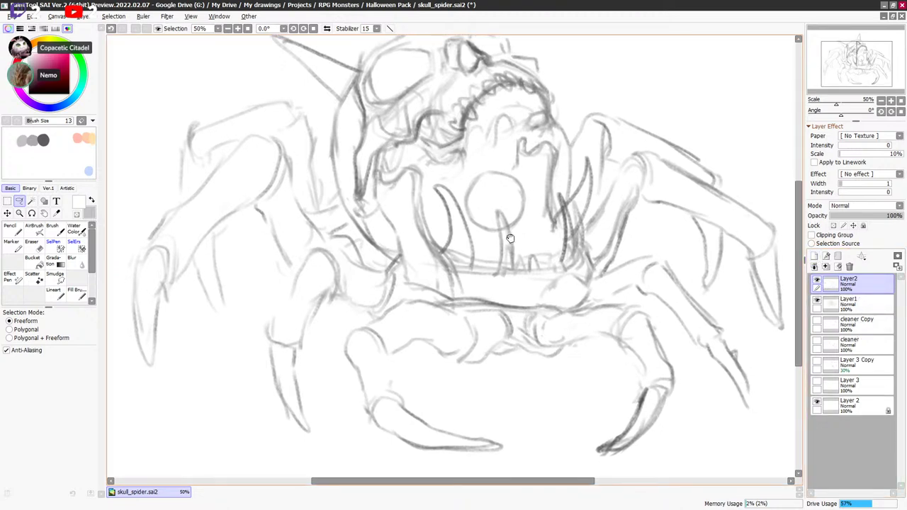
drag(618, 233, 575, 285)
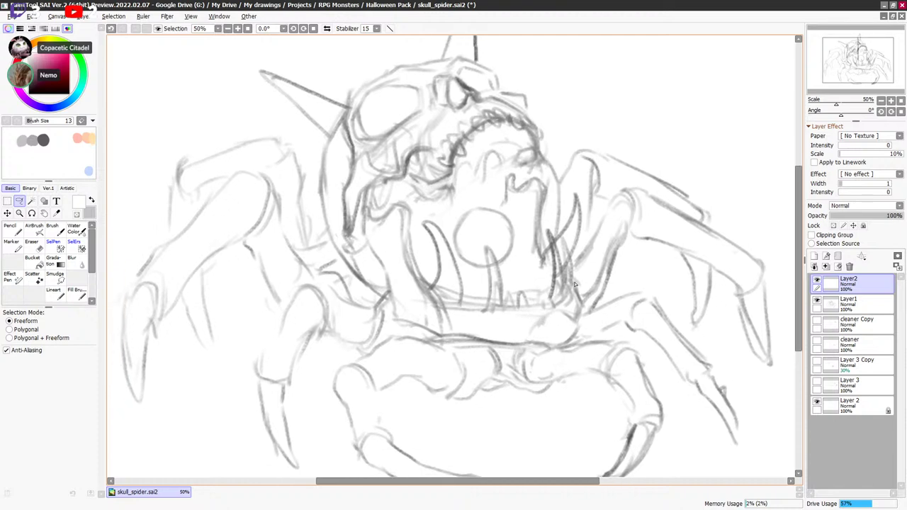
drag(64, 90, 2, 164)
drag(567, 130, 566, 128)
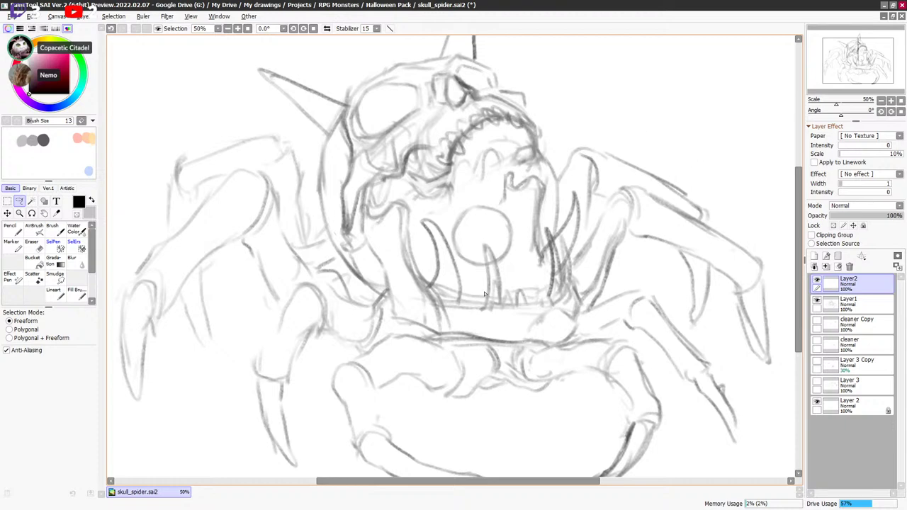
click(817, 280)
click(817, 280)
drag(661, 230, 651, 223)
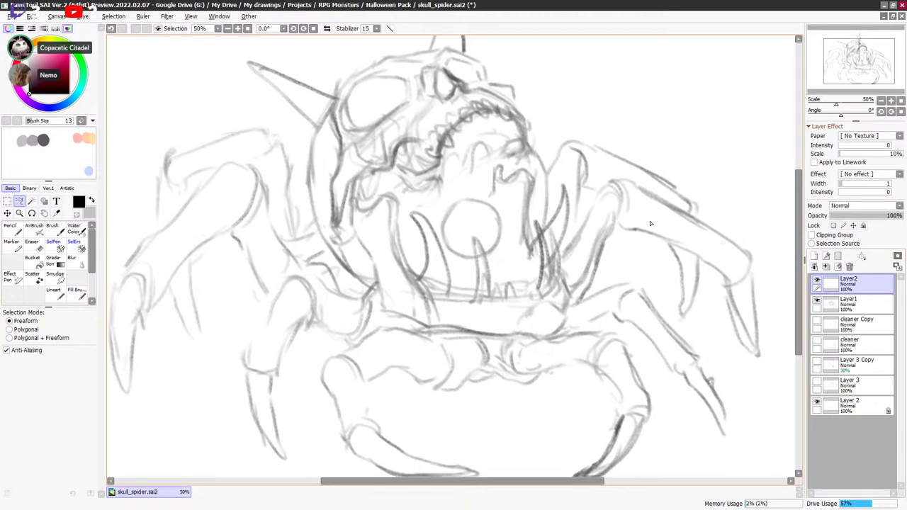
scroll(650, 224, down, 2)
drag(710, 214, 690, 234)
scroll(685, 229, up, 1)
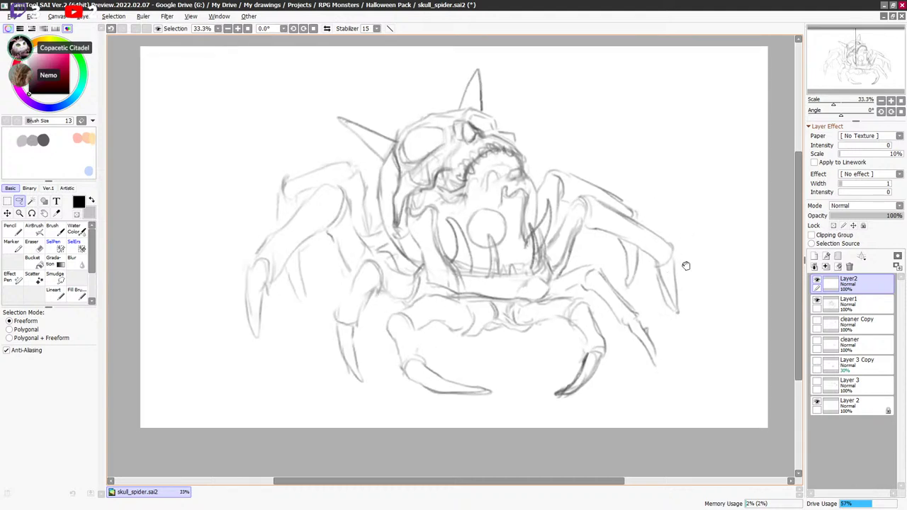
drag(686, 265, 688, 266)
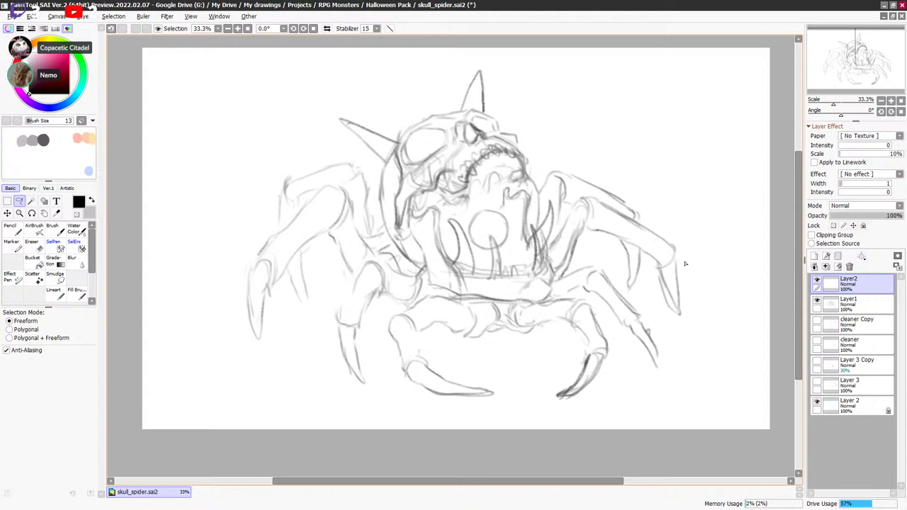
drag(683, 269, 655, 248)
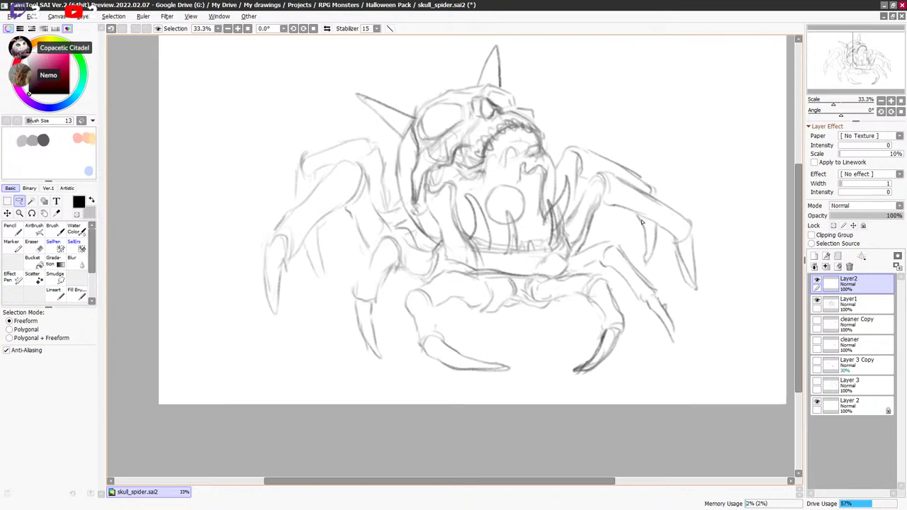
Lower the opacity of the Layer1 sketch to 52% and make Layer2 the active layer.
scroll(652, 237, up, 1)
drag(609, 286, 666, 208)
click(849, 303)
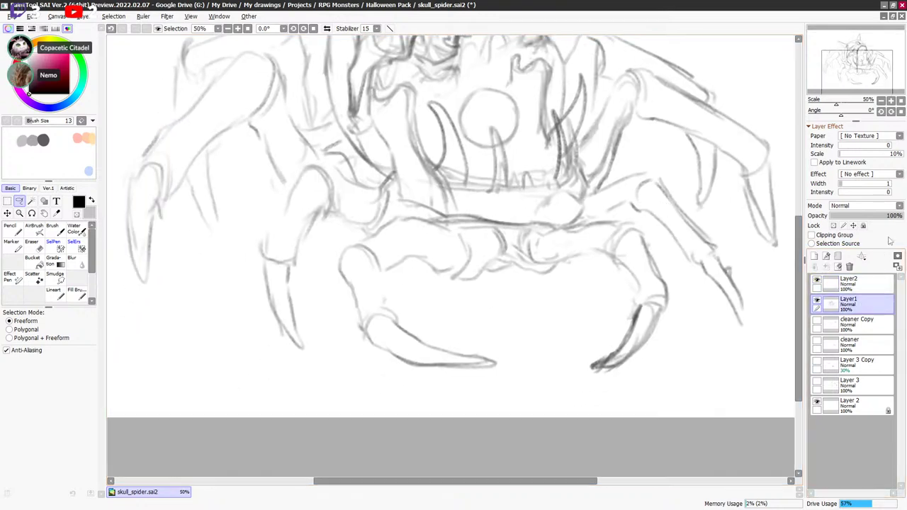
click(863, 216)
click(869, 215)
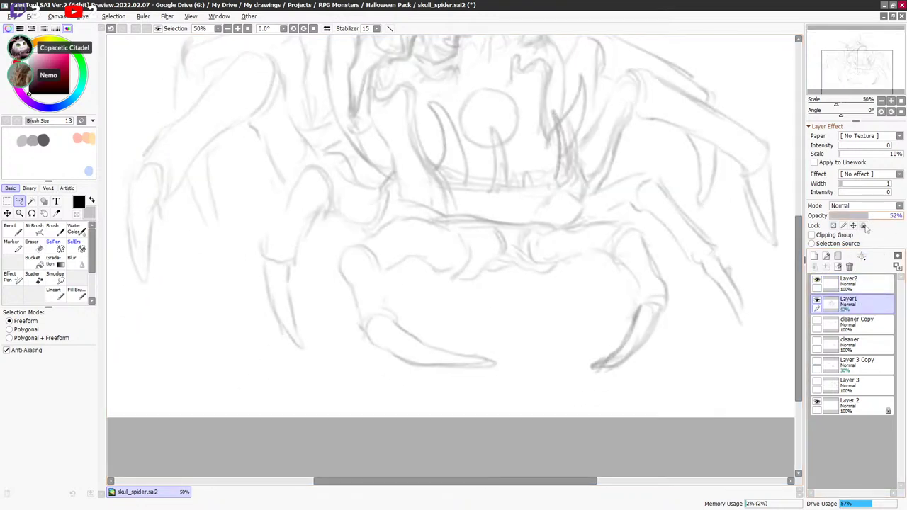
click(850, 282)
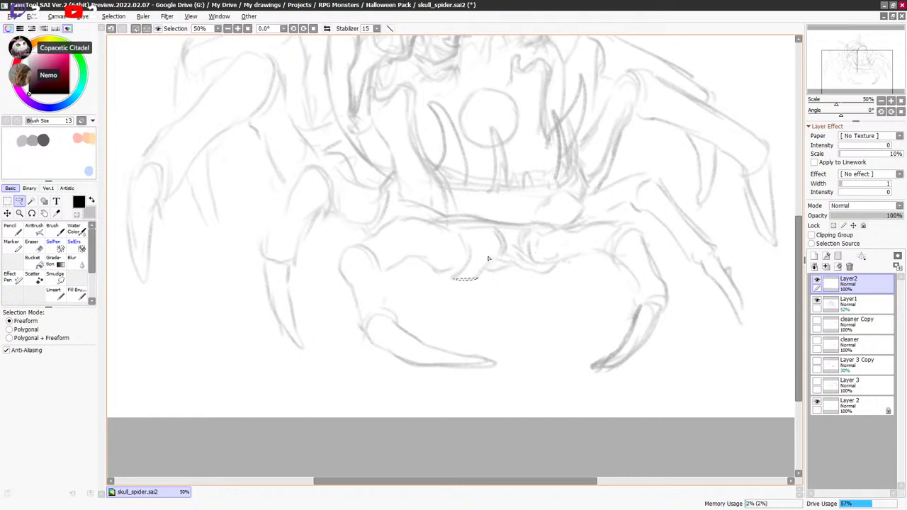
Choose the Lineart brush and set its size to 14, trying it with short strokes and undoing them.
click(54, 292)
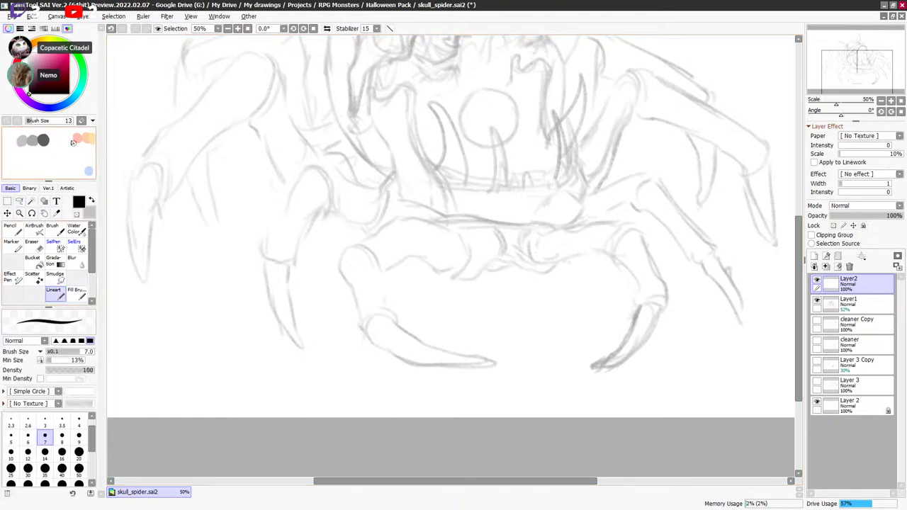
key(bracketright)
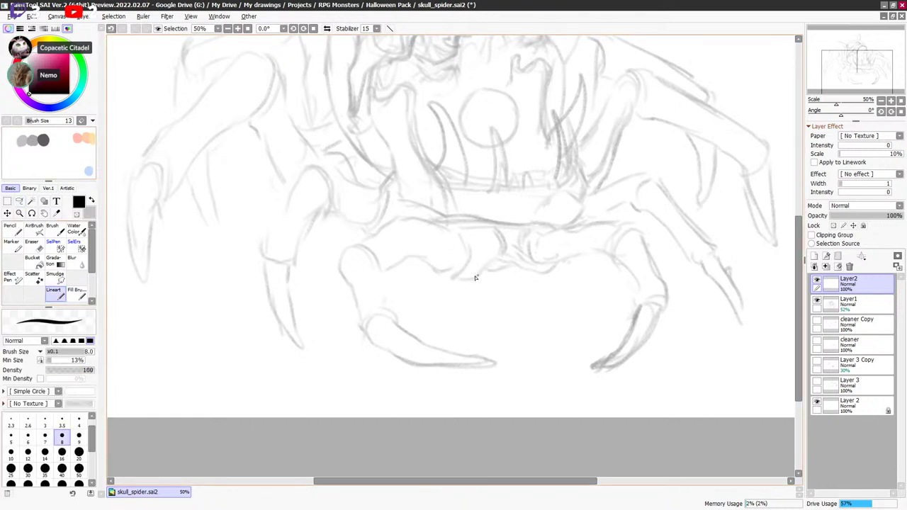
mouse_move(479, 275)
mouse_down()
mouse_move(505, 250)
mouse_move(503, 269)
mouse_up()
key(ctrl+z)
mouse_move(442, 331)
mouse_down()
mouse_move(508, 253)
mouse_move(631, 241)
mouse_up()
key(ctrl+z)
key(ctrl+z)
key(bracketright)
key(bracketright)
key(bracketright)
mouse_move(451, 277)
mouse_down()
mouse_move(498, 265)
mouse_move(476, 272)
mouse_up()
key(ctrl+z)
key(bracketright)
key(ctrl+z)
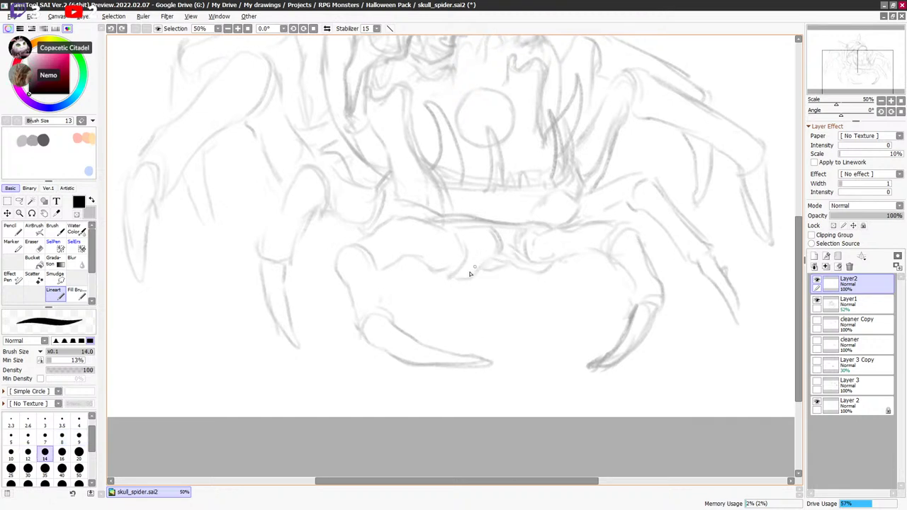
Ink the rounded inner end and lower edge of the front-left leg's base segment below the jaw.
drag(532, 236, 496, 259)
ctrl+alt+click(576, 246)
ctrl+alt+click(580, 251)
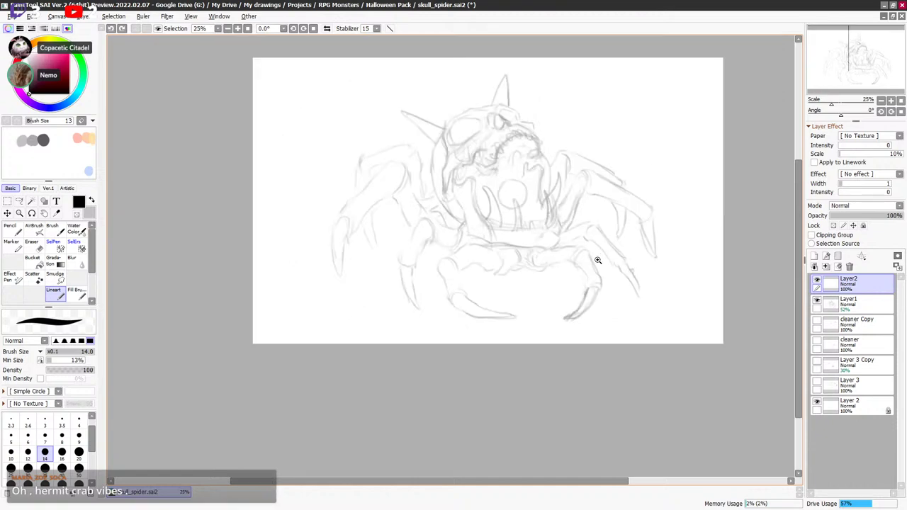
drag(603, 254, 338, 402)
mouse_move(620, 227)
mouse_down()
mouse_move(547, 341)
mouse_move(538, 401)
mouse_up()
mouse_move(439, 291)
mouse_down()
mouse_move(489, 264)
mouse_move(506, 232)
mouse_move(488, 226)
mouse_move(500, 248)
mouse_up()
key(ctrl+z)
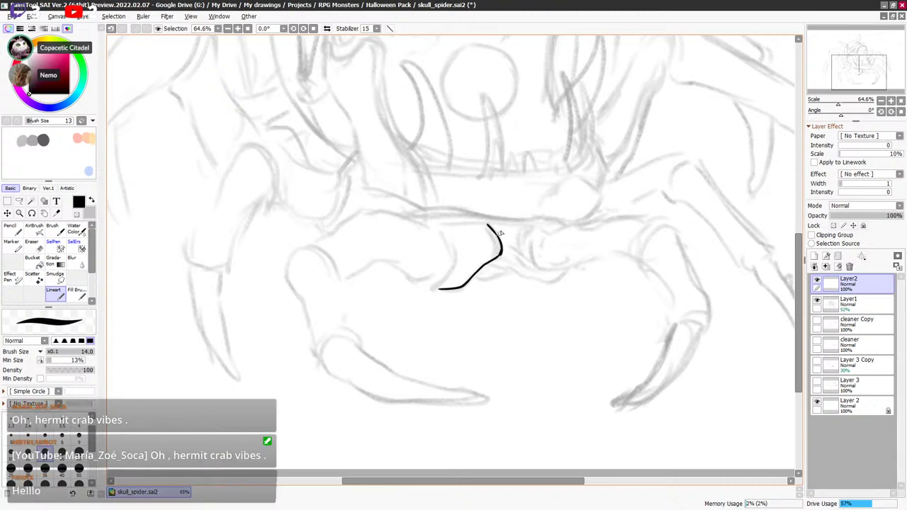
mouse_move(581, 208)
mouse_down()
mouse_move(506, 376)
mouse_move(496, 432)
mouse_move(567, 223)
mouse_up()
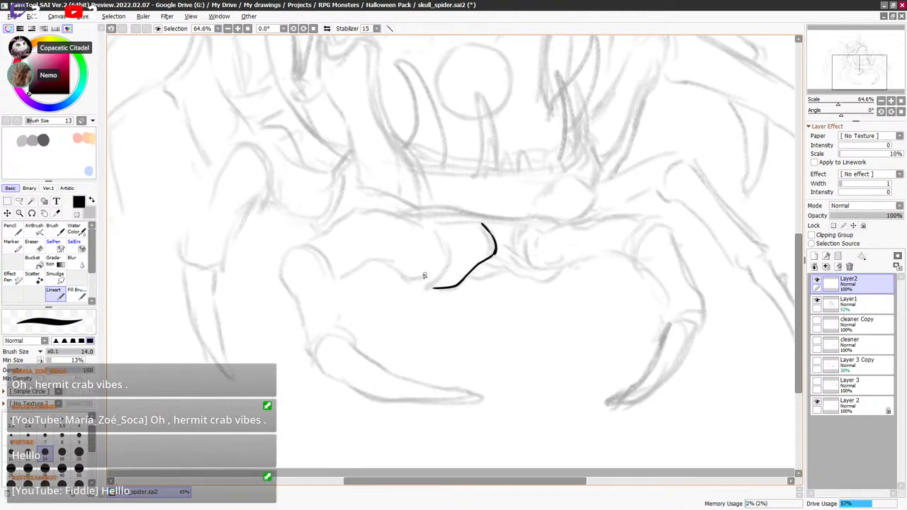
Ink the wavy underside of the front-left leg's upper segment and the curved edge where it meets the base segment.
mouse_move(339, 278)
mouse_down()
mouse_move(389, 262)
mouse_move(430, 286)
mouse_move(436, 246)
mouse_up()
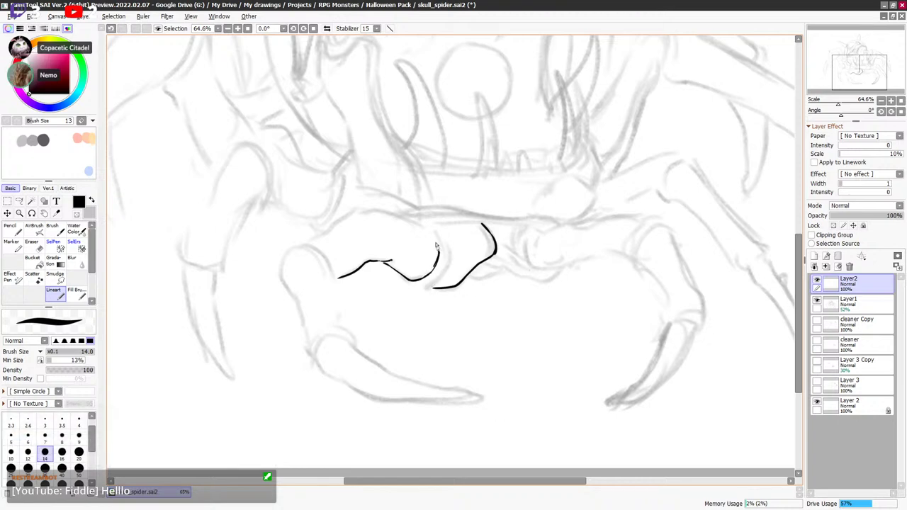
key(ctrl+z)
drag(426, 278, 436, 239)
key(minus)
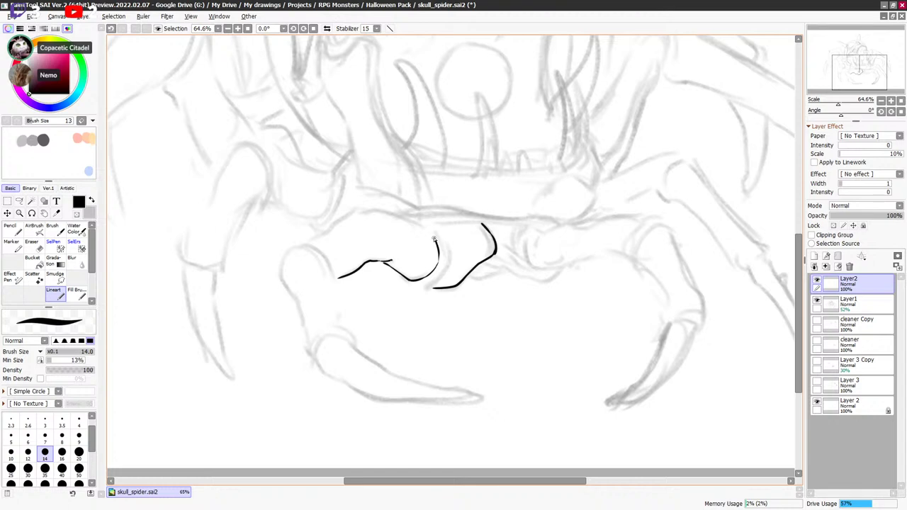
drag(426, 228, 423, 227)
Connect the two inked leg segments beneath their joint and ink the lower part of the joint's rim.
drag(419, 280, 428, 285)
key(e)
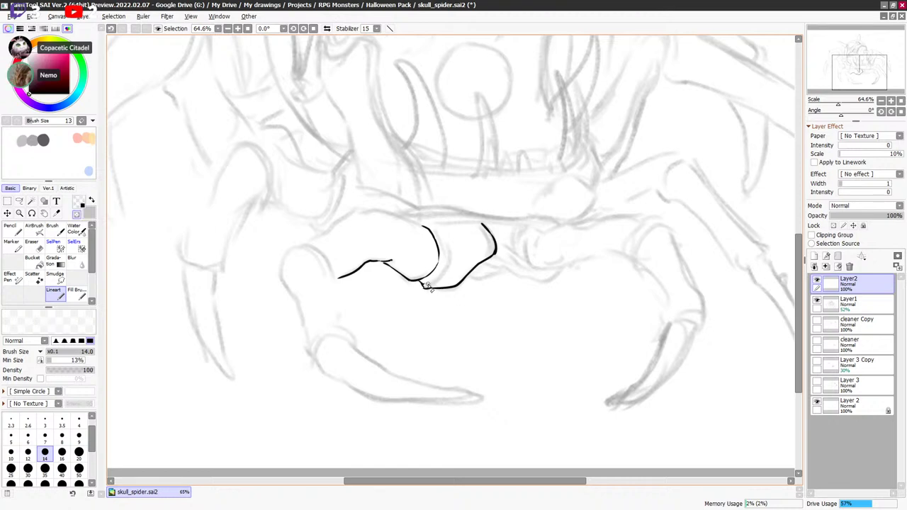
key(e)
key(e)
key(e)
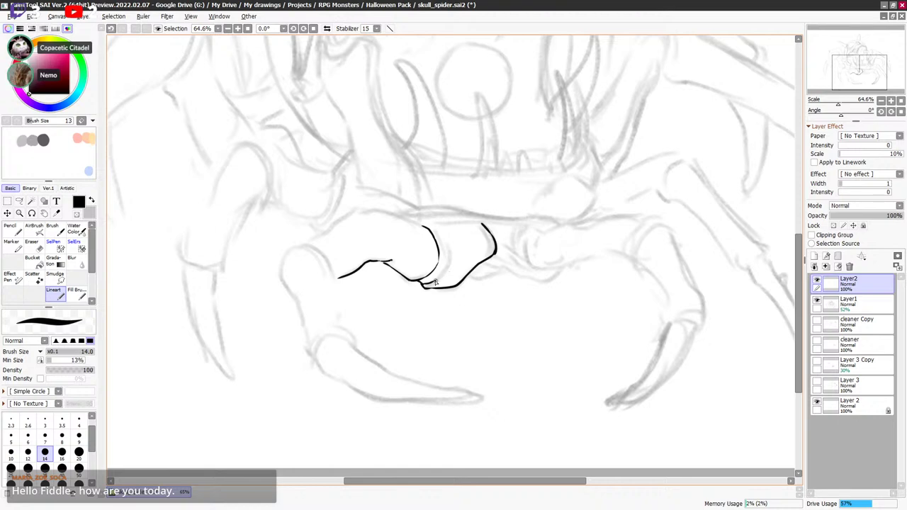
key(e)
key(e)
drag(439, 280, 452, 260)
key(ctrl+z)
drag(441, 240, 451, 253)
key(ctrl+z)
Ink the top outline of the front-left leg's upper segment from the joint out to the knee.
drag(363, 213, 418, 225)
drag(461, 259, 464, 259)
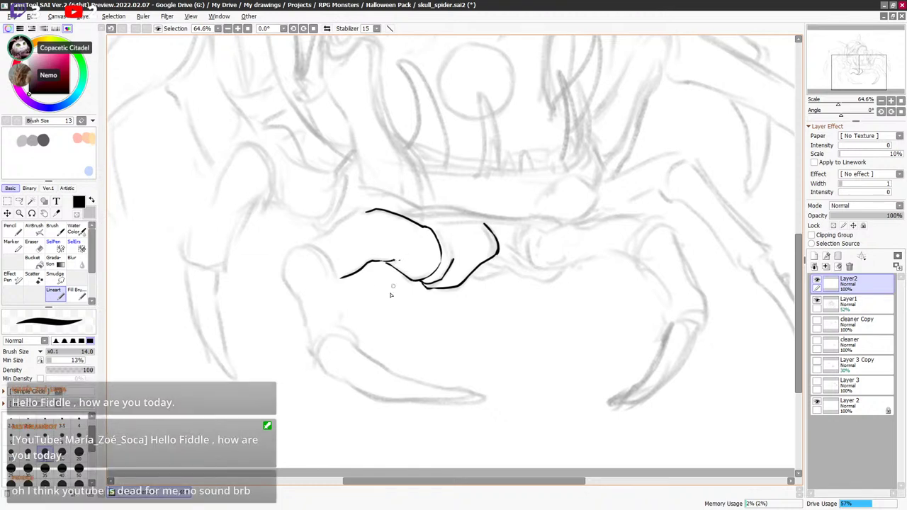
drag(310, 241, 365, 212)
key(ctrl+z)
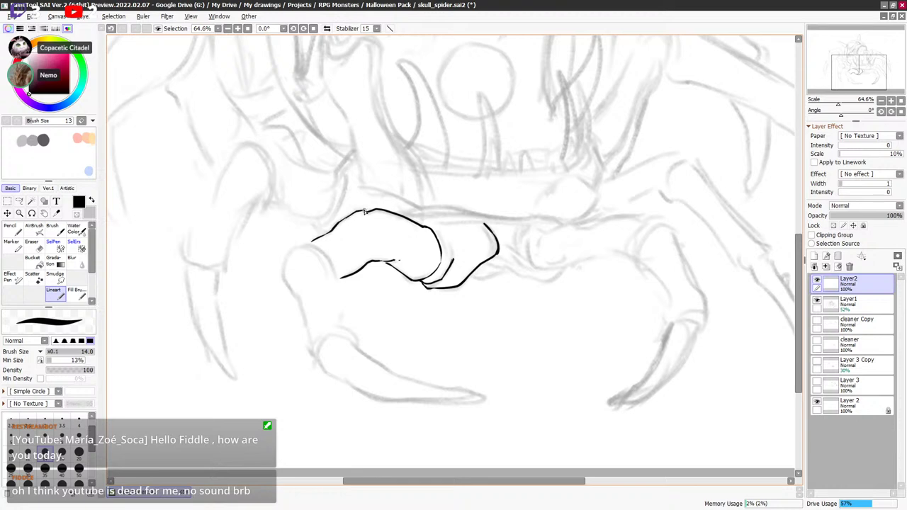
key(minus)
key(minus)
key(minus)
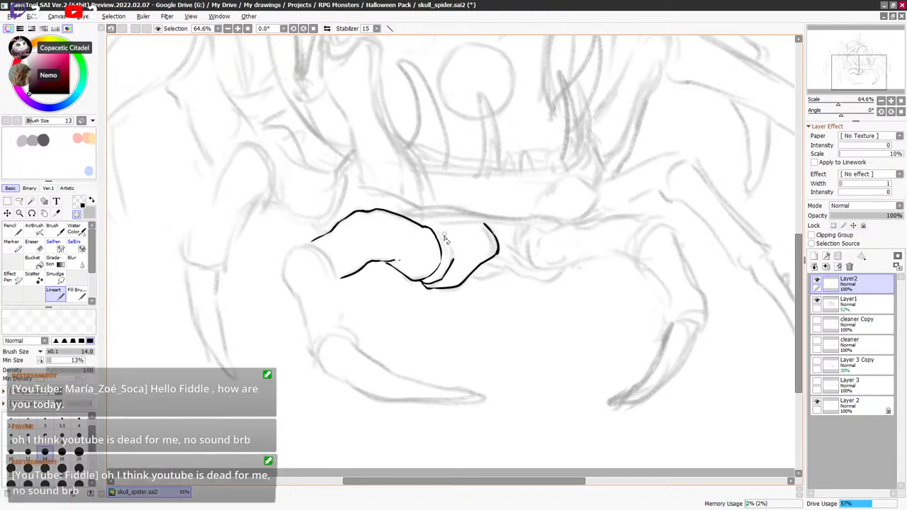
Complete the joint's curved rim and ink the top edge of the front-left leg's base segment.
key(x)
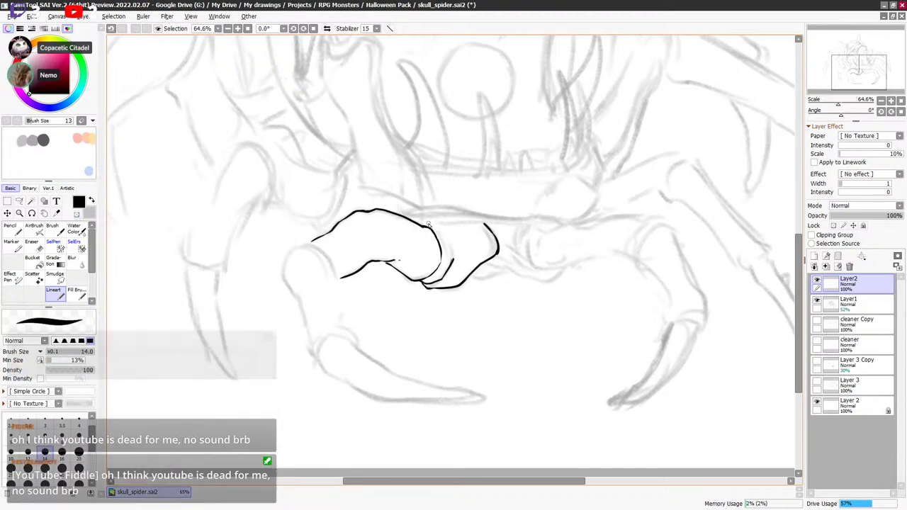
mouse_move(424, 225)
mouse_down()
mouse_move(458, 242)
mouse_move(438, 231)
mouse_move(453, 259)
mouse_up()
key(x)
key(x)
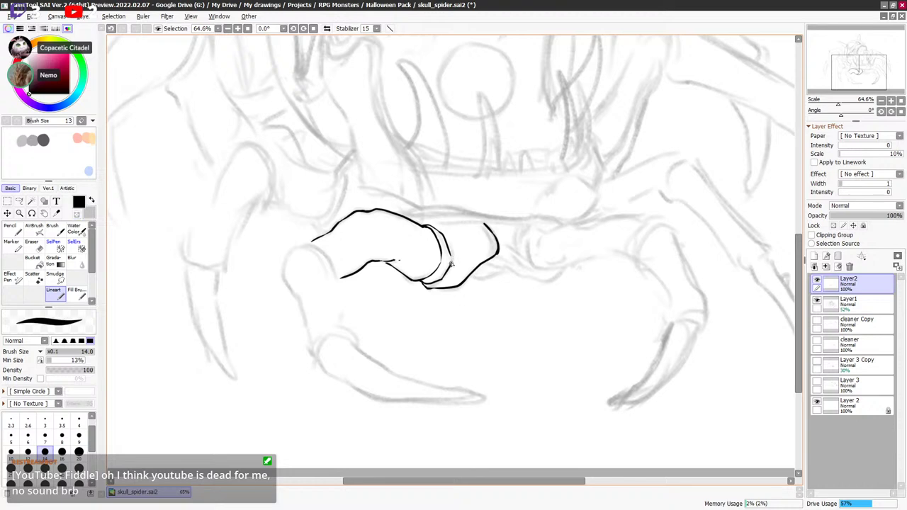
drag(423, 226, 473, 224)
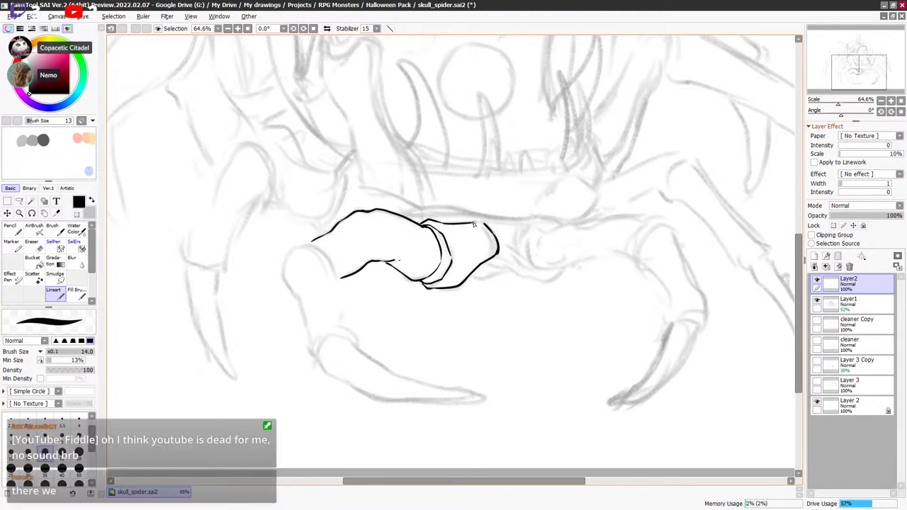
drag(538, 285, 537, 275)
drag(469, 305, 547, 274)
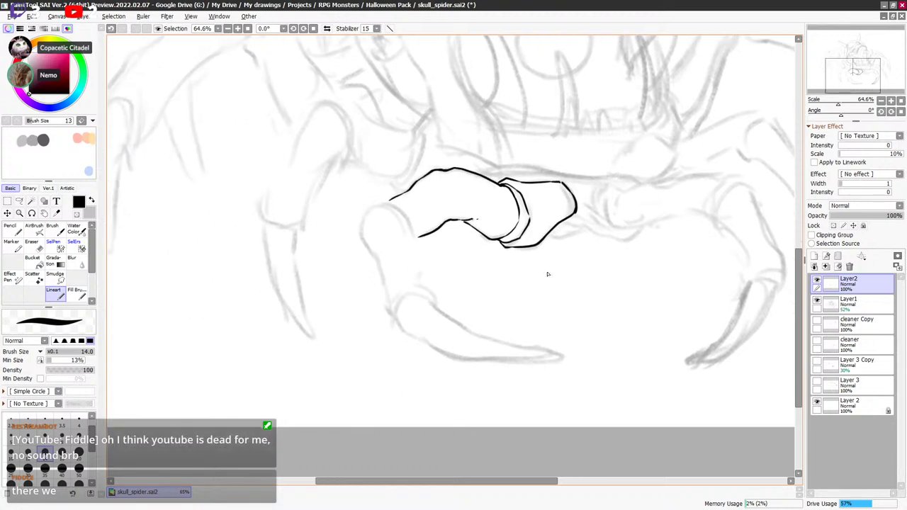
Add small dot marks near the lower edge of the front-left leg's base segment.
drag(485, 214, 485, 219)
key(ctrl+z)
key(ctrl+z)
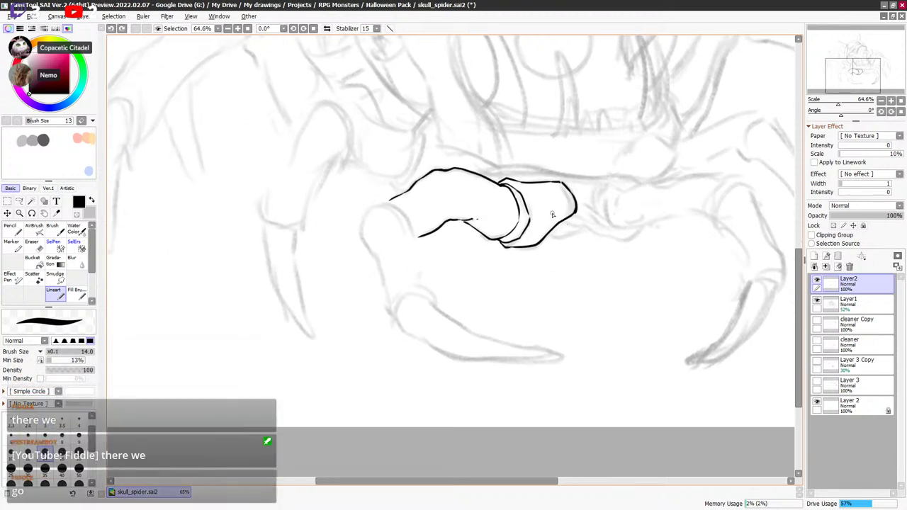
drag(545, 221, 550, 219)
Ink the rounded knee and outer edge of the front-left leg's next segment, down toward the claw.
scroll(636, 228, down, 1)
scroll(636, 228, left, 1)
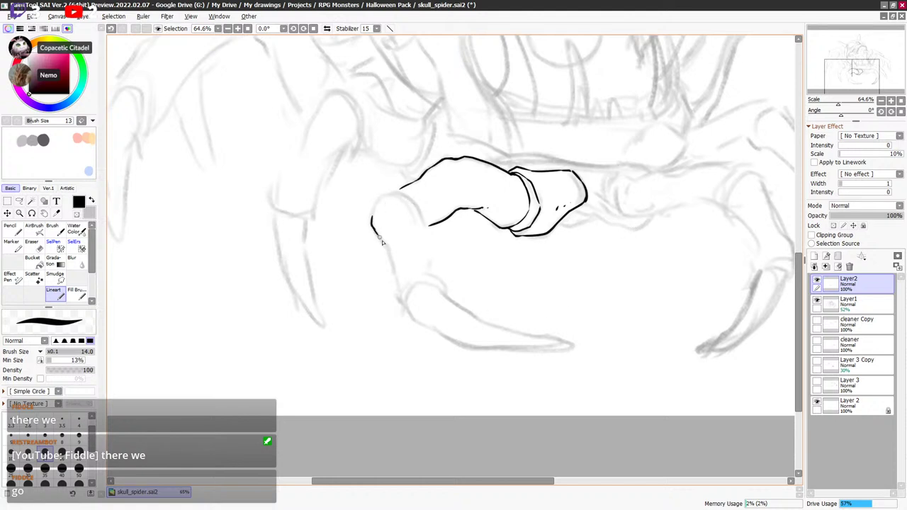
drag(381, 243, 395, 274)
drag(372, 221, 395, 195)
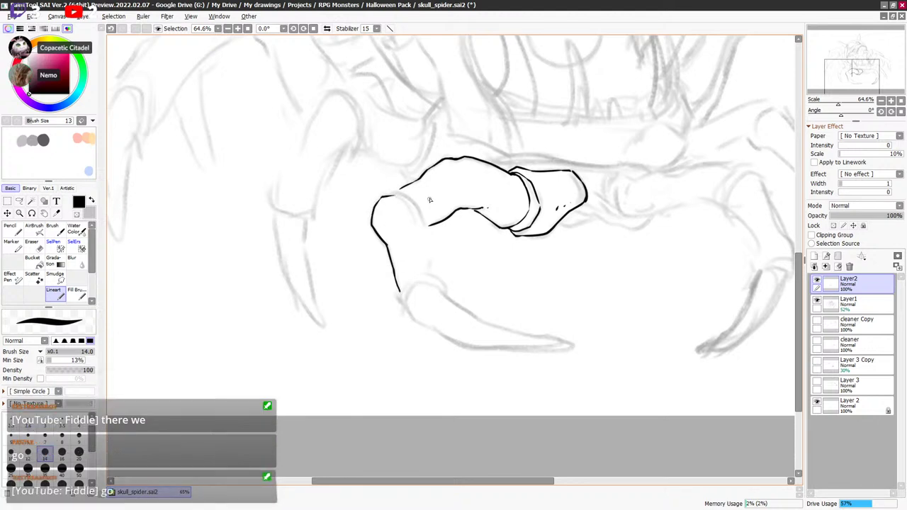
key(ctrl+z)
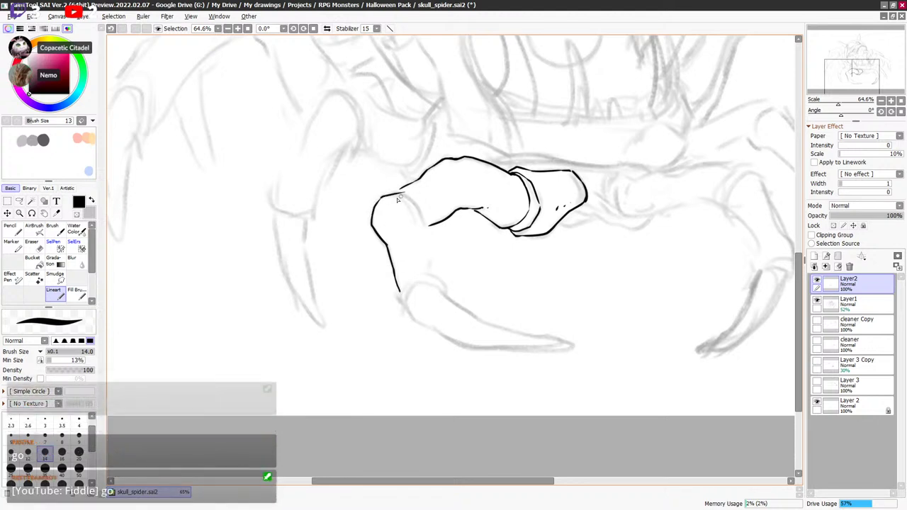
Ink the knee's curved rim and the inner edge of the front-left leg's lower segment.
mouse_move(380, 199)
mouse_down()
mouse_move(410, 200)
mouse_move(398, 194)
mouse_move(433, 235)
mouse_move(429, 258)
mouse_up()
key(ctrl+z)
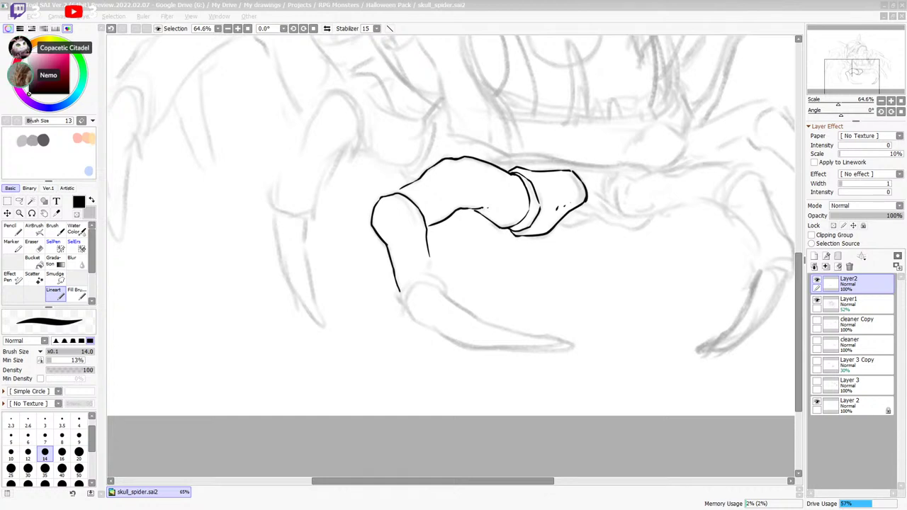
click(550, 10)
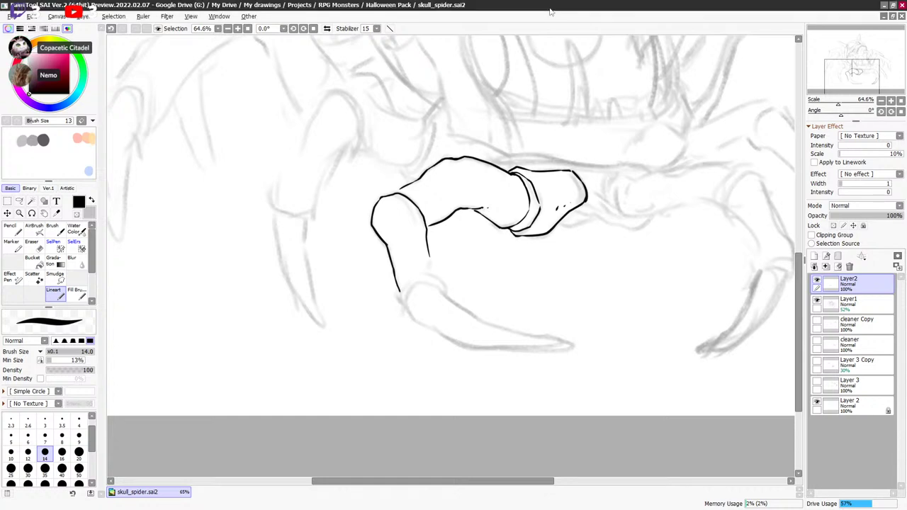
Join the top outline of the front-left leg's upper segment to the knee with a short stroke.
drag(442, 263, 440, 212)
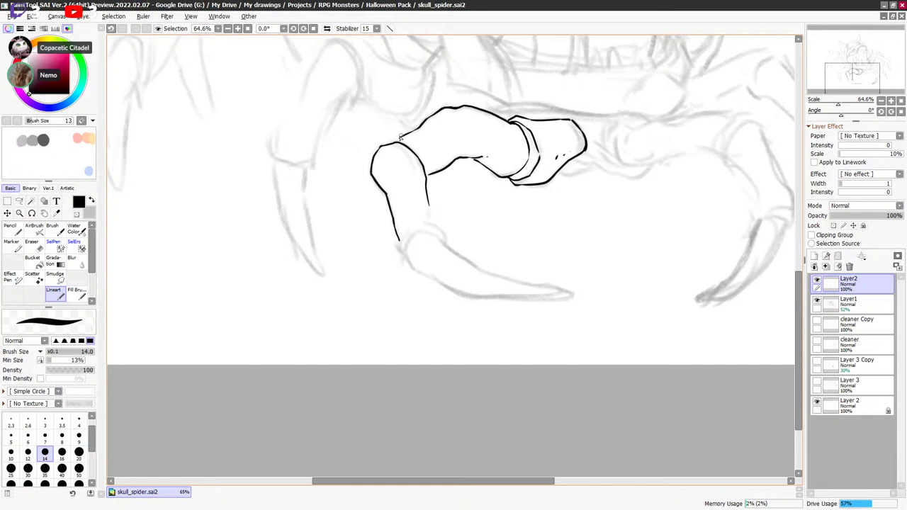
mouse_move(393, 143)
mouse_down()
mouse_move(406, 135)
mouse_move(400, 139)
mouse_up()
key(ctrl+z)
key(ctrl+z)
key(ctrl+y)
key(ctrl+z)
drag(390, 144, 396, 141)
Ink a short curve at the base of the front-left claw and a second rim line beside the knee.
scroll(454, 164, down, 1)
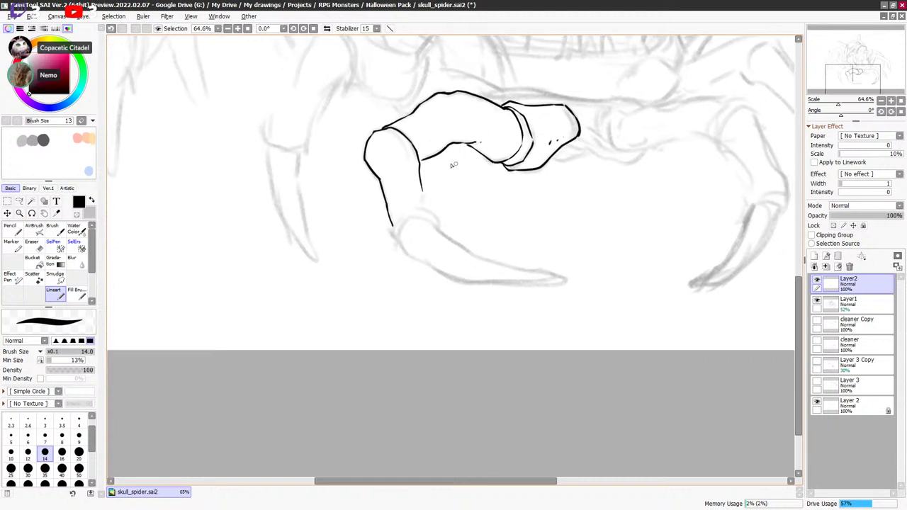
scroll(627, 185, down, 1)
drag(399, 226, 401, 211)
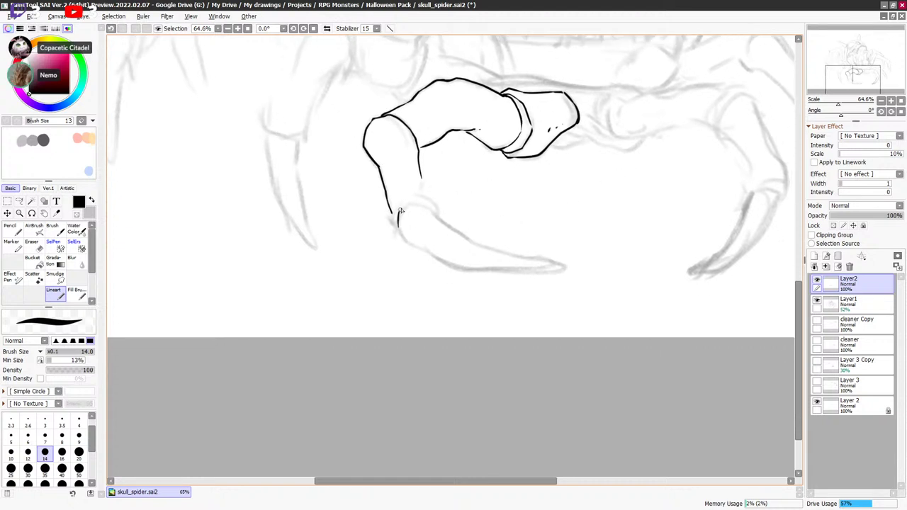
drag(394, 113, 419, 139)
drag(587, 195, 542, 243)
drag(646, 235, 624, 277)
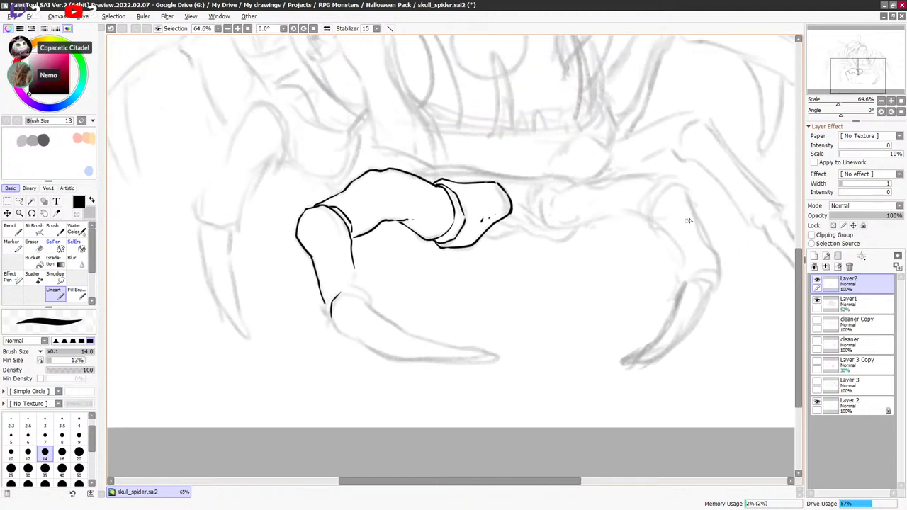
mouse_move(685, 268)
mouse_down()
mouse_move(683, 319)
mouse_move(643, 282)
mouse_move(652, 274)
mouse_up()
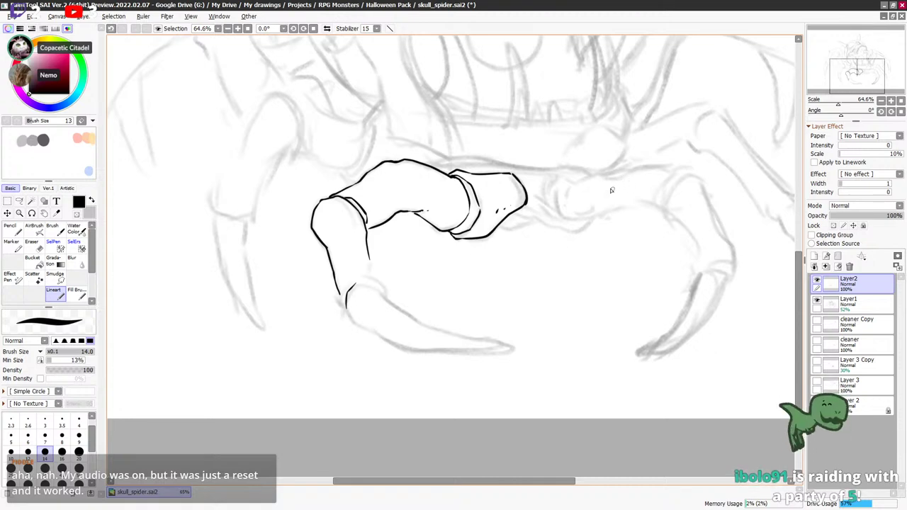
drag(625, 211, 624, 216)
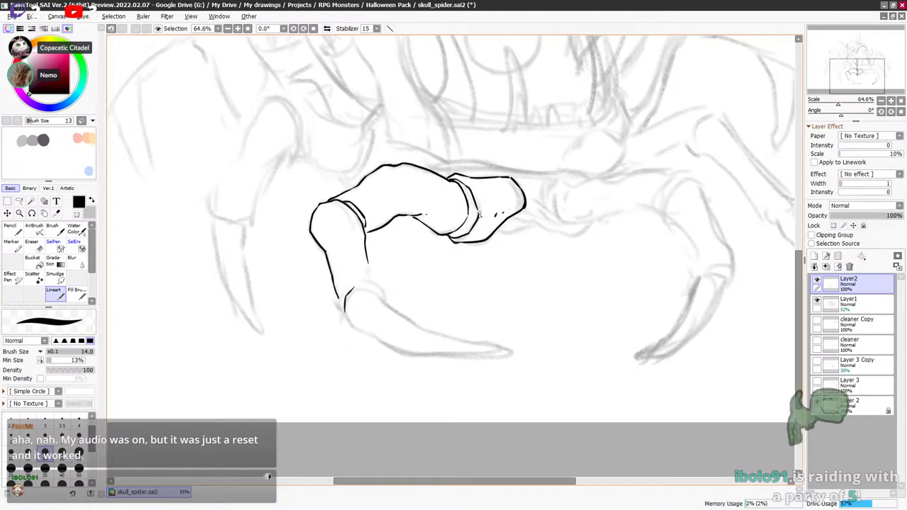
key(ctrl+z)
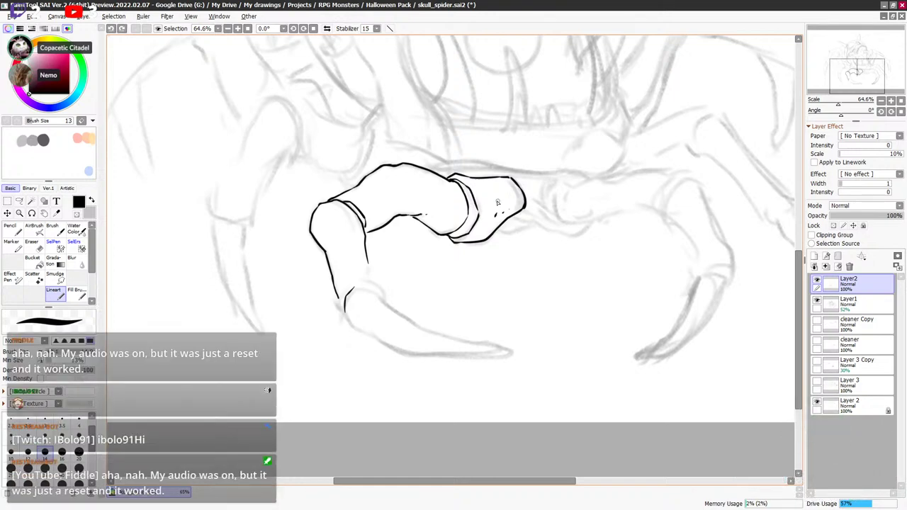
drag(499, 209, 539, 229)
drag(490, 210, 476, 186)
key(ctrl+z)
key(ctrl+z)
key(ctrl+z)
key(ctrl+z)
key(ctrl+z)
key(ctrl+z)
key(ctrl+z)
key(ctrl+z)
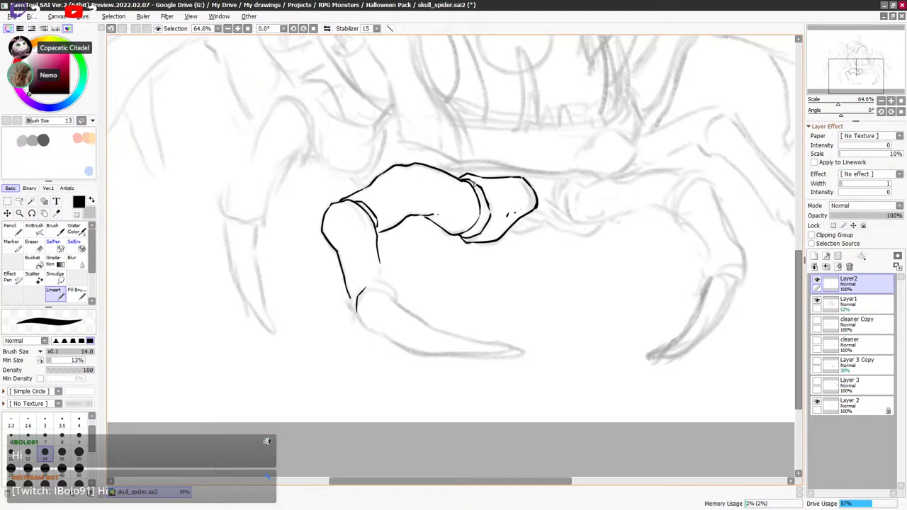
drag(539, 225, 550, 218)
drag(474, 227, 488, 218)
key(ctrl+z)
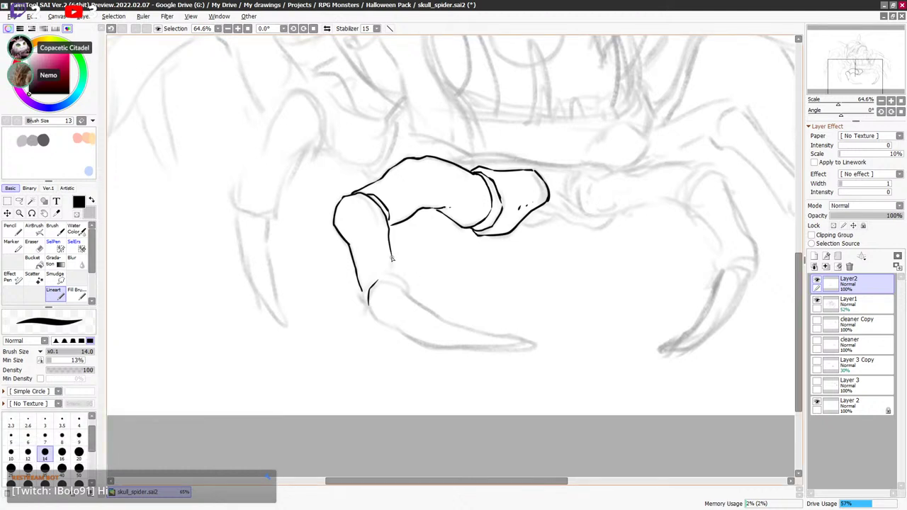
Extend the lower segment's inner edge down to the claw and ink the joint rim with small dashes around the claw's base.
mouse_move(391, 253)
mouse_down()
mouse_move(401, 279)
mouse_move(414, 214)
mouse_up()
key(ctrl+z)
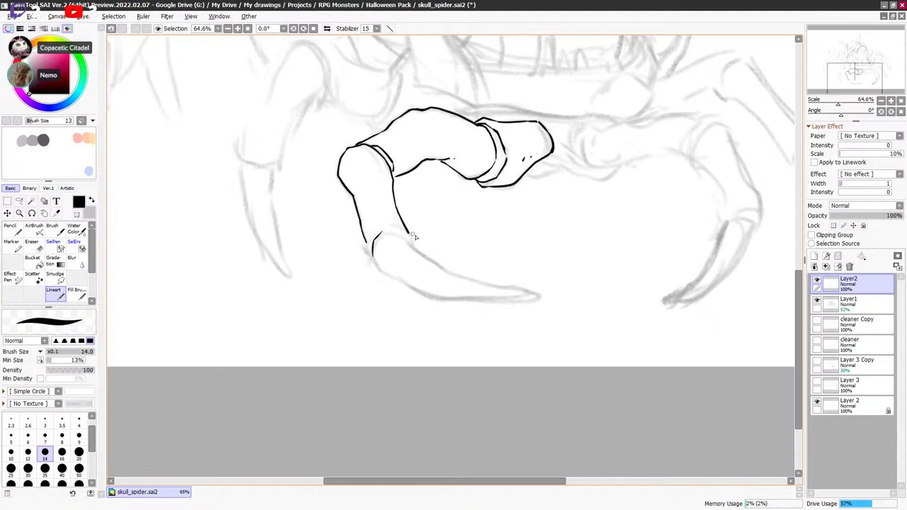
mouse_move(395, 206)
mouse_down()
mouse_move(412, 240)
mouse_move(402, 222)
mouse_move(410, 234)
mouse_move(474, 198)
mouse_up()
key(ctrl+z)
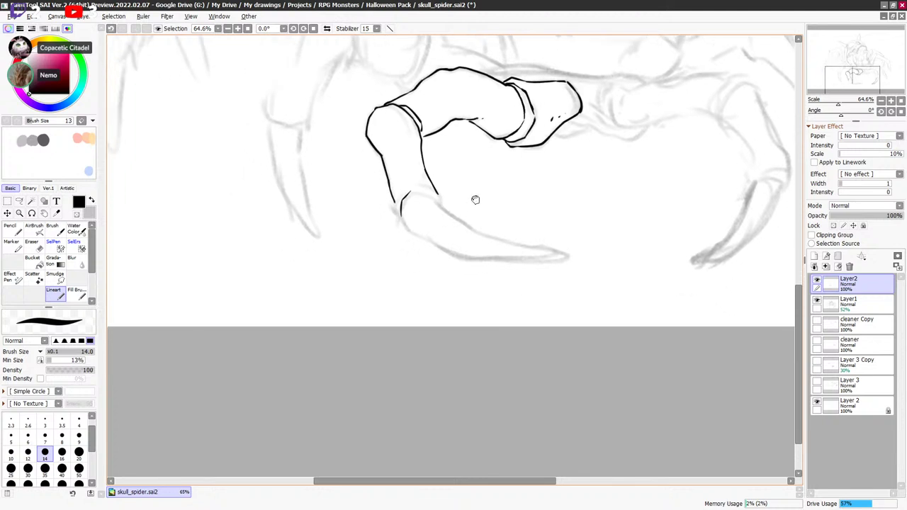
mouse_move(410, 193)
mouse_down()
mouse_move(438, 205)
mouse_move(430, 190)
mouse_move(398, 204)
mouse_move(397, 217)
mouse_move(404, 191)
mouse_up()
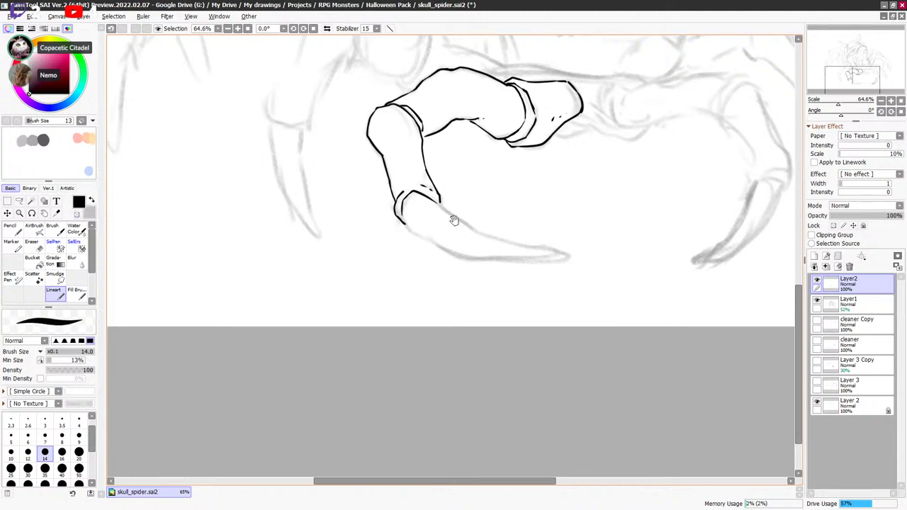
Ink both curved edges of the front-left claw, tapering to a pointed tip.
mouse_move(454, 222)
mouse_down()
mouse_move(444, 206)
mouse_move(419, 234)
mouse_move(417, 226)
mouse_up()
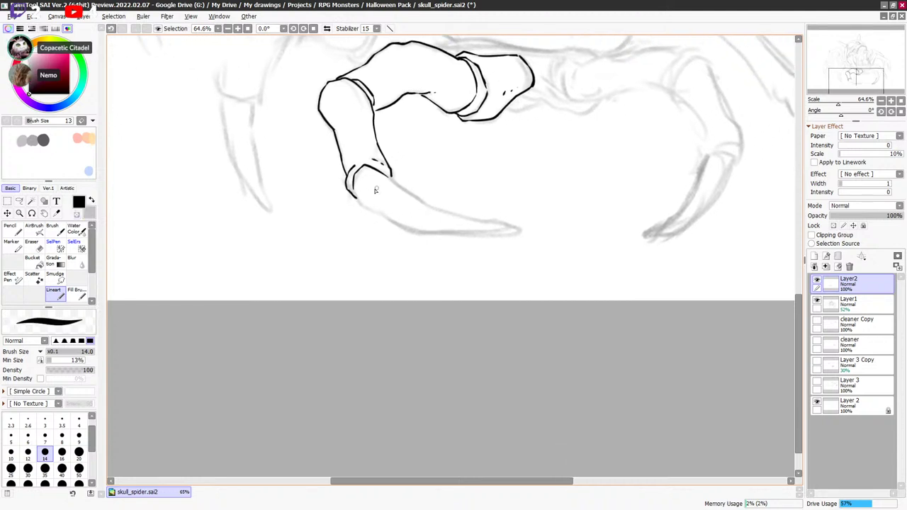
mouse_move(359, 204)
mouse_down()
mouse_move(405, 227)
mouse_move(444, 219)
mouse_move(296, 188)
mouse_move(420, 191)
mouse_move(324, 166)
mouse_move(279, 134)
mouse_move(318, 161)
mouse_up()
key(ctrl+z)
key(ctrl+z)
key(ctrl+z)
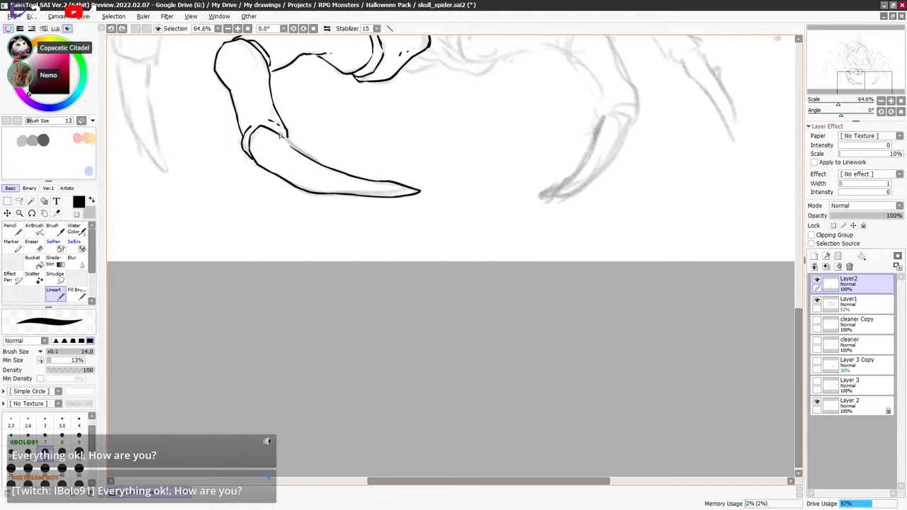
Connect the claw's upper edge to its joint and clean up the overlapping line with transparent colour.
drag(278, 132, 323, 165)
key(ctrl+z)
key(e)
key(e)
key(e)
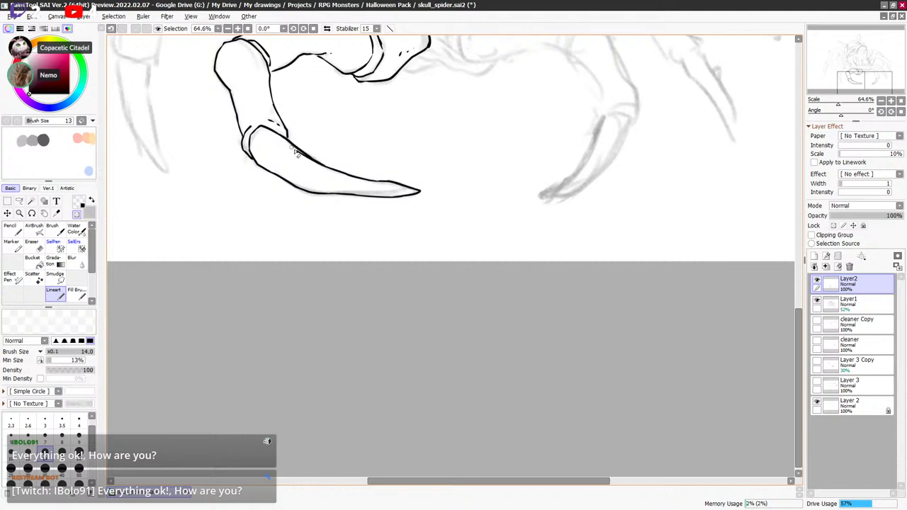
key(e)
key(e)
key(e)
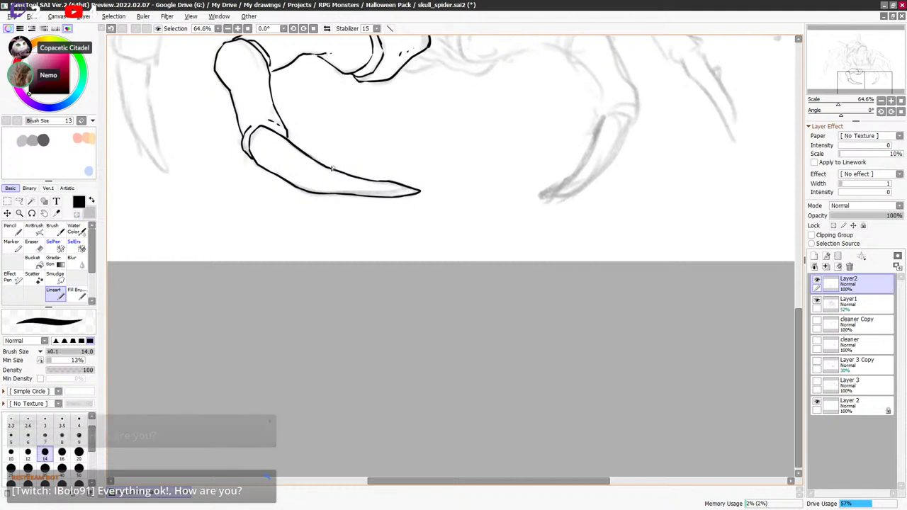
Tidy the line at the claw joint and extend the dashes along the joint's upper edge.
drag(471, 206, 480, 216)
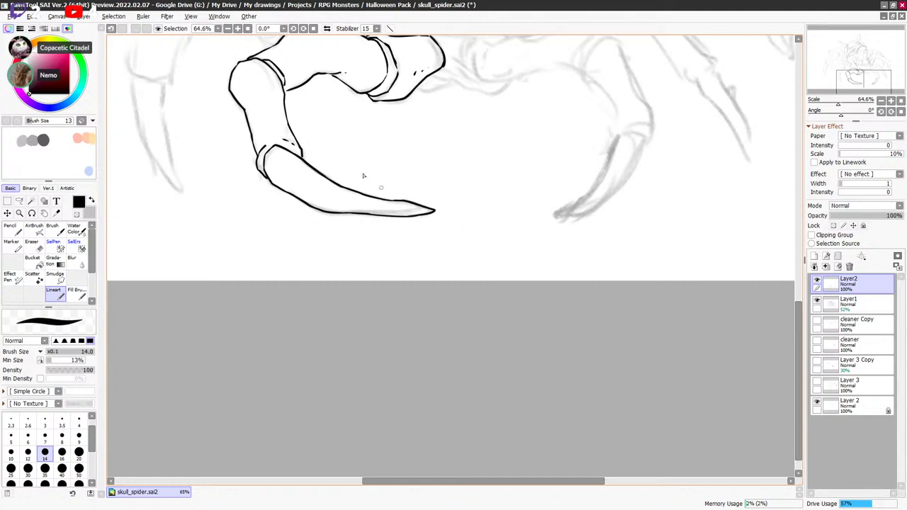
key(e)
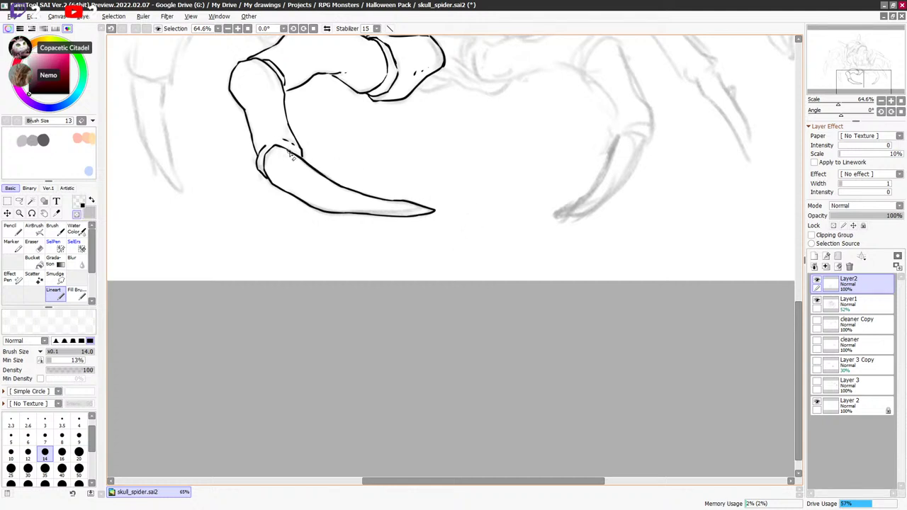
key(e)
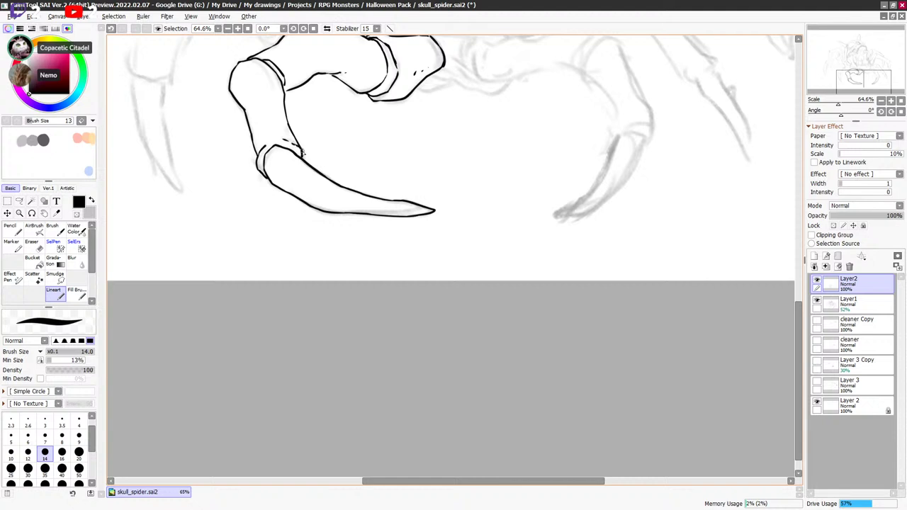
Ink the wavy lower outline running from the front-left leg's base toward the front-right leg.
drag(400, 150, 432, 214)
drag(521, 193, 518, 203)
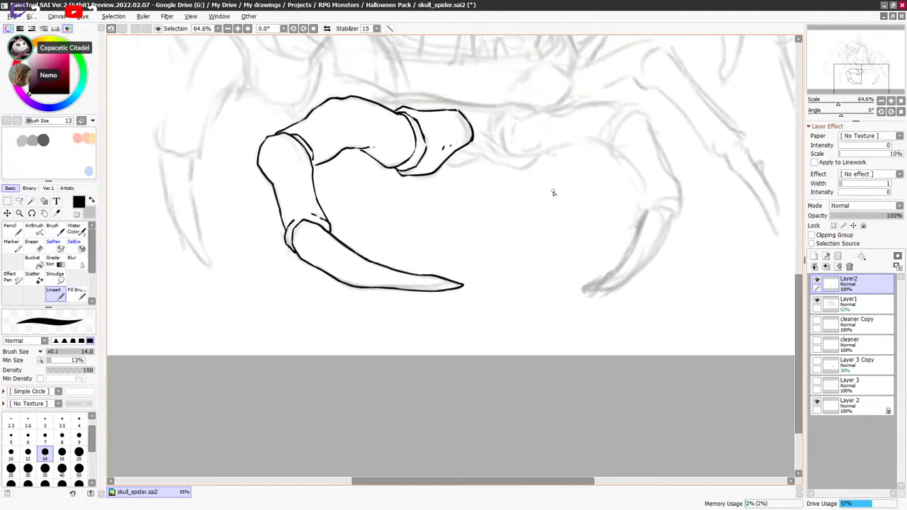
scroll(567, 190, up, 2)
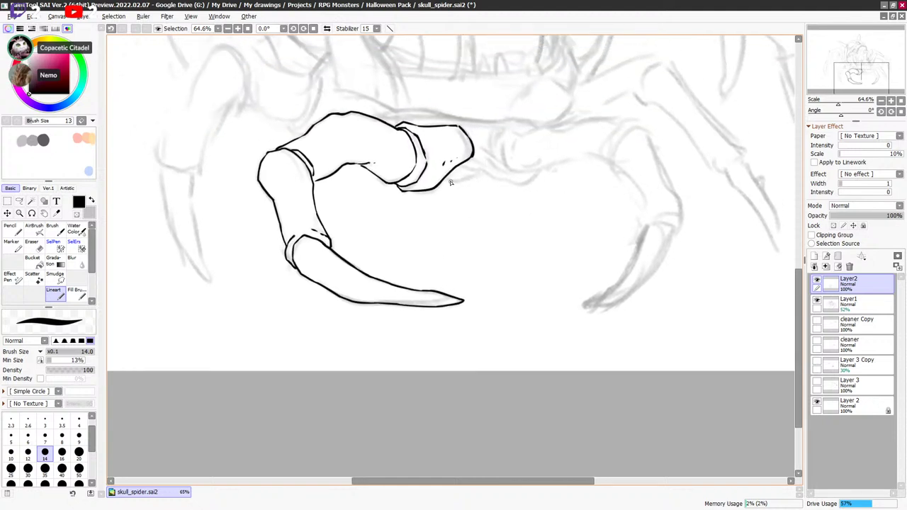
mouse_move(454, 182)
mouse_down()
mouse_move(492, 179)
mouse_move(481, 172)
mouse_move(512, 183)
mouse_up()
key(ctrl+z)
drag(528, 183, 538, 173)
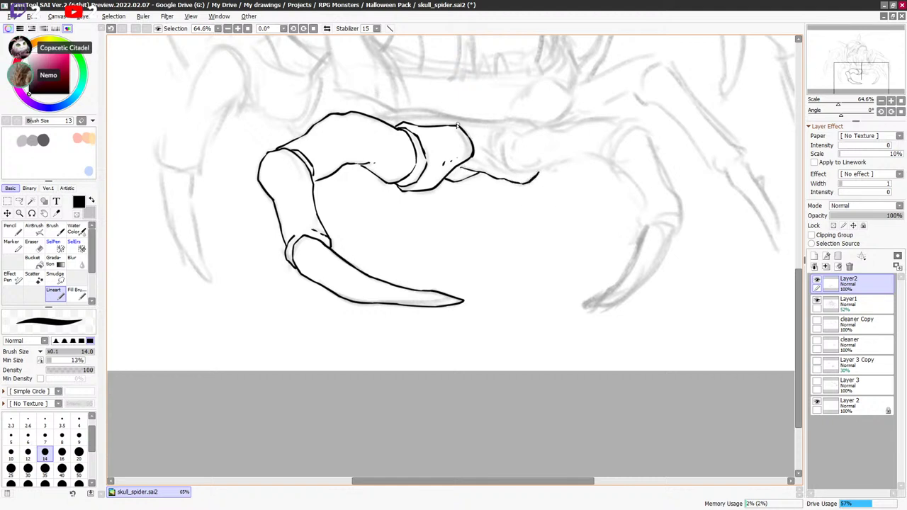
Ink the rounded inner end and lower edge of the front-right leg's upper segment.
drag(516, 160, 514, 165)
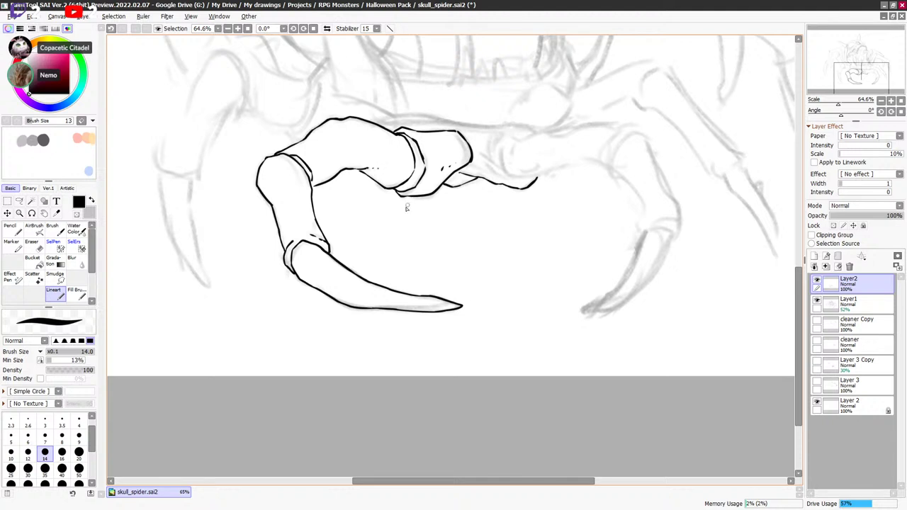
drag(602, 193, 587, 205)
drag(570, 169, 558, 182)
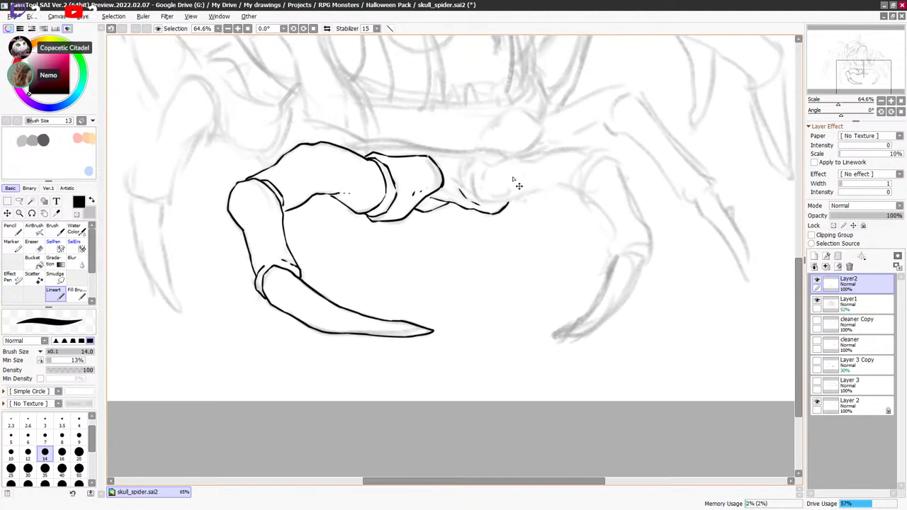
key(ctrl+z)
mouse_move(465, 172)
mouse_down()
mouse_move(485, 160)
mouse_move(481, 203)
mouse_move(517, 203)
mouse_move(479, 205)
mouse_move(571, 185)
mouse_up()
key(ctrl+z)
key(ctrl+z)
key(ctrl+z)
key(minus)
key(minus)
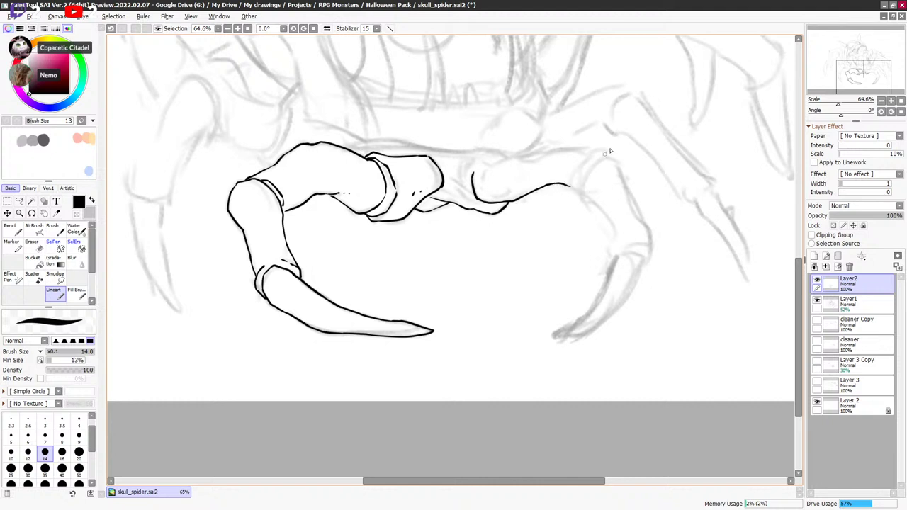
Ink the upper edge of the front-right leg's upper segment from its rounded end out toward the knee.
drag(555, 229, 555, 225)
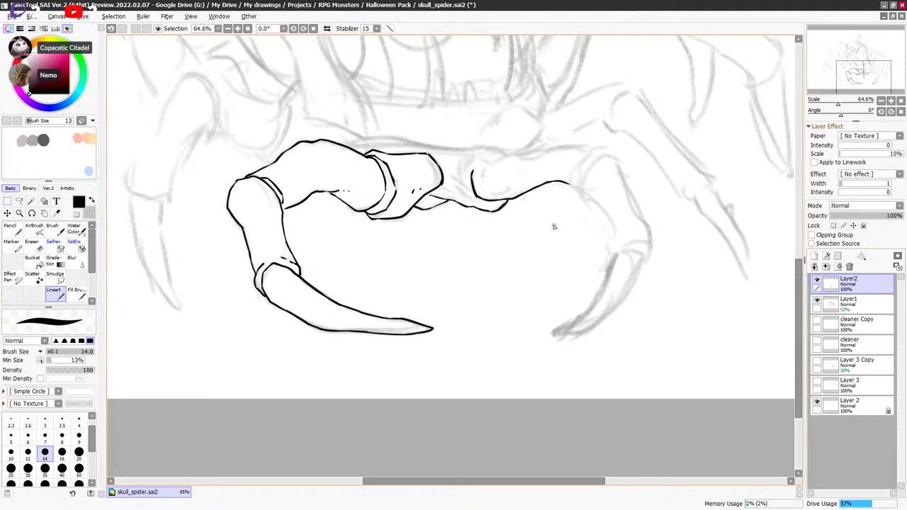
mouse_move(473, 173)
mouse_down()
mouse_move(502, 161)
mouse_move(483, 161)
mouse_move(582, 146)
mouse_up()
key(ctrl+z)
key(ctrl+z)
key(ctrl+z)
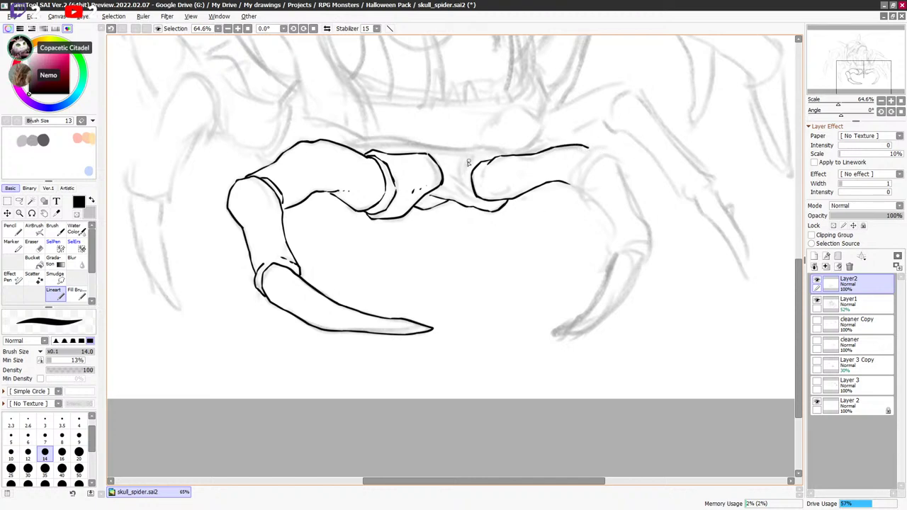
Try inking a joint cuff around the rounded inner end of the front-right leg's upper segment, and undo it.
drag(468, 162, 466, 187)
key(ctrl+z)
drag(526, 182, 526, 183)
drag(595, 189, 598, 194)
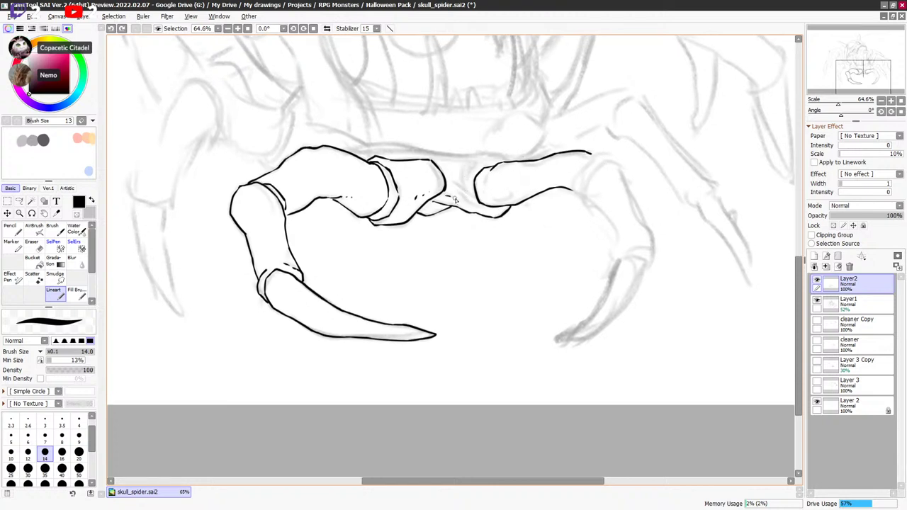
mouse_move(462, 171)
mouse_down()
mouse_move(479, 205)
mouse_move(467, 192)
mouse_move(481, 211)
mouse_up()
key(ctrl+z)
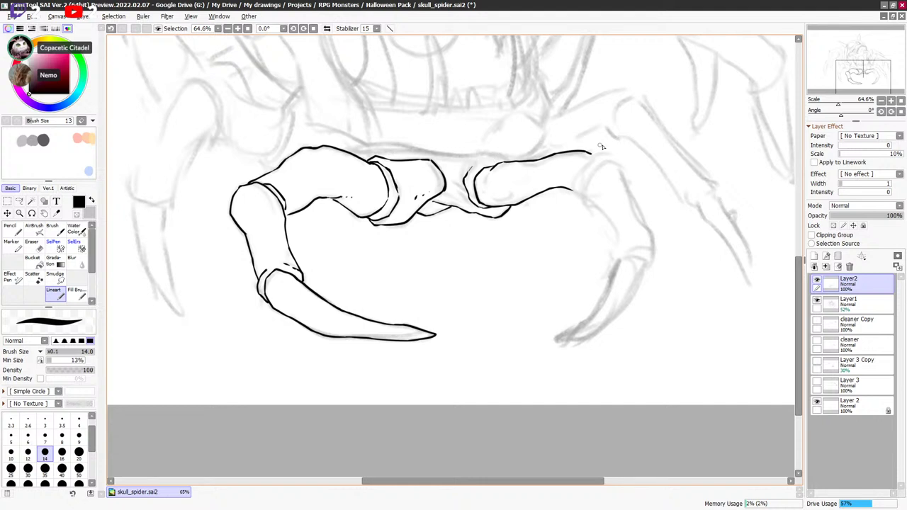
mouse_move(618, 183)
mouse_down()
mouse_move(613, 216)
mouse_move(629, 232)
mouse_move(614, 253)
mouse_move(613, 239)
mouse_up()
key(ctrl+z)
key(ctrl+z)
key(ctrl+z)
key(ctrl+z)
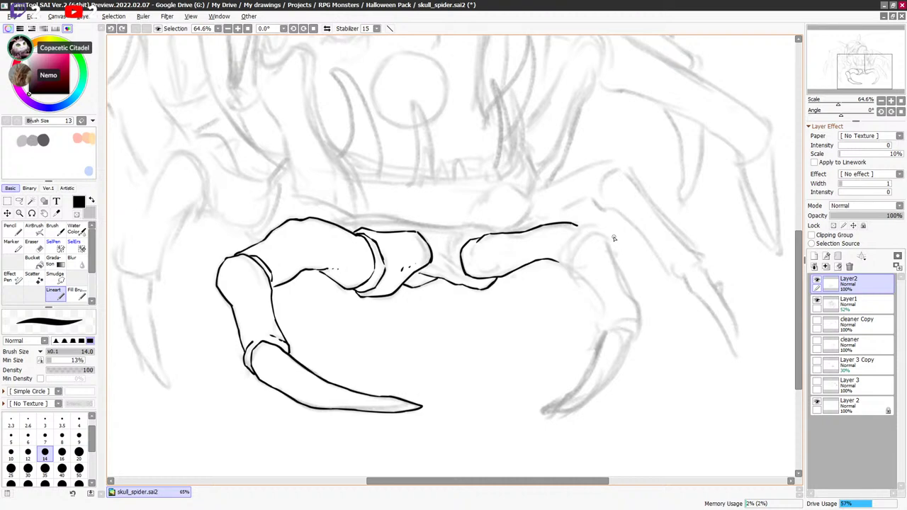
Try a single curved cuff line close around the upper segment's inner end, running into the wavy lower outline, and undo it.
drag(596, 275, 622, 257)
mouse_move(474, 246)
mouse_down()
mouse_move(480, 259)
mouse_move(507, 267)
mouse_up()
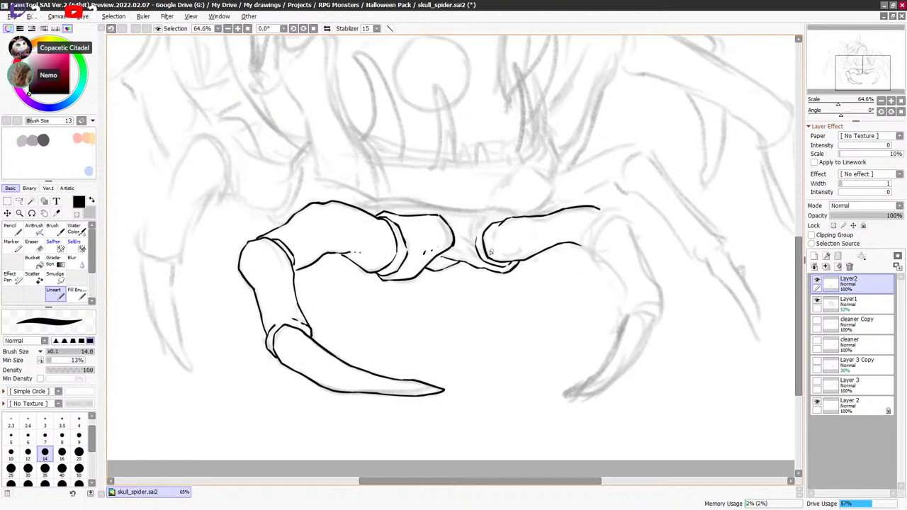
key(ctrl+z)
key(ctrl+z)
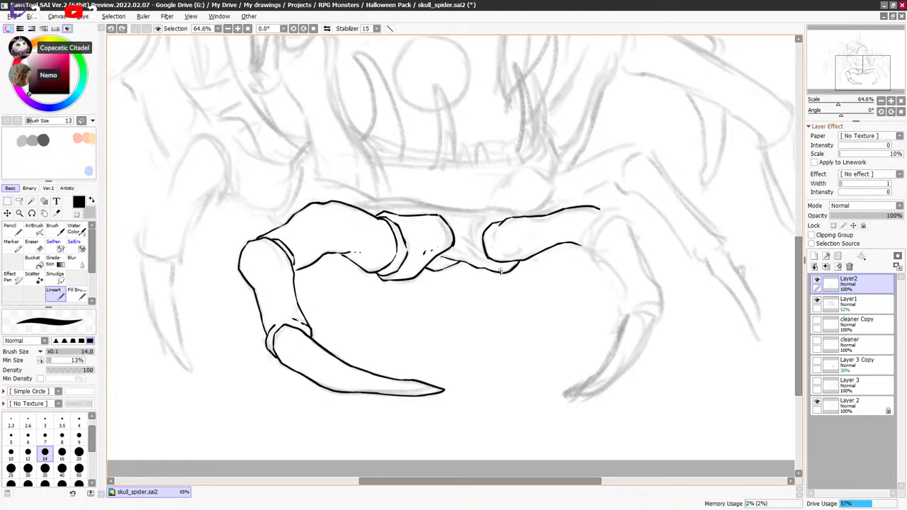
Try a fuller cuff around the inner end with a closed upper tip and cleaned-up lower edge, and undo all its strokes.
drag(515, 241, 537, 225)
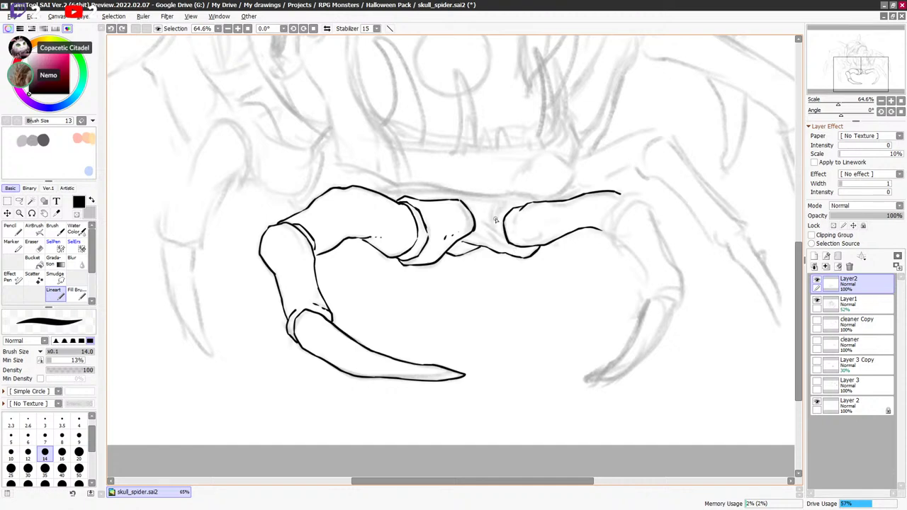
drag(493, 225, 504, 205)
mouse_move(508, 239)
mouse_down()
mouse_move(497, 233)
mouse_move(500, 207)
mouse_move(521, 206)
mouse_up()
drag(500, 241, 524, 252)
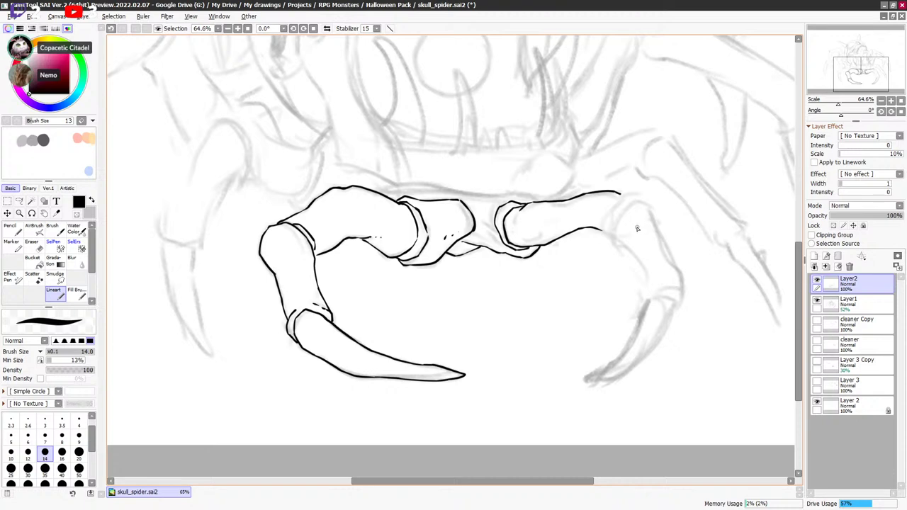
key(ctrl+z)
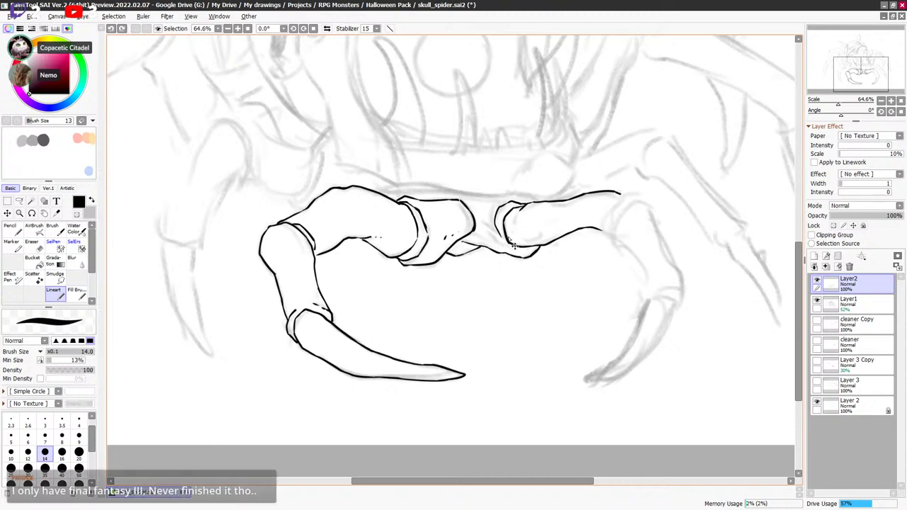
drag(498, 233, 509, 253)
key(minus)
key(minus)
key(minus)
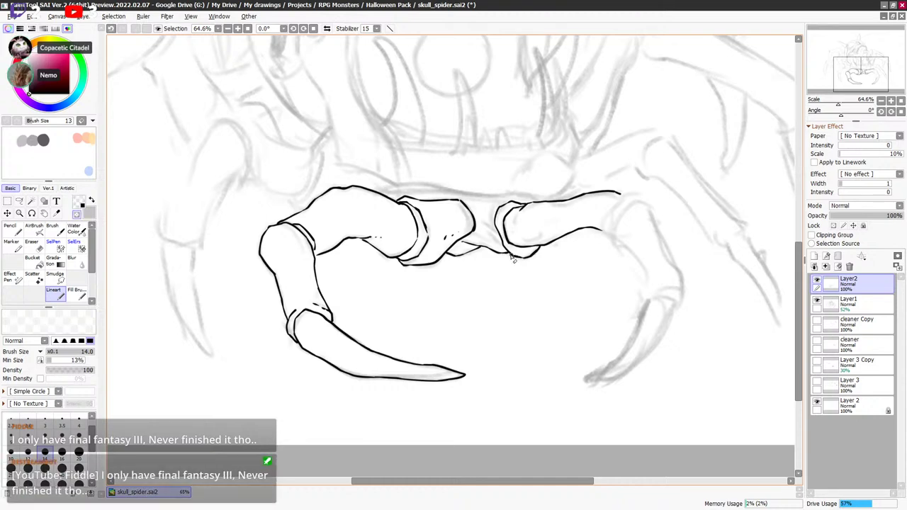
key(e)
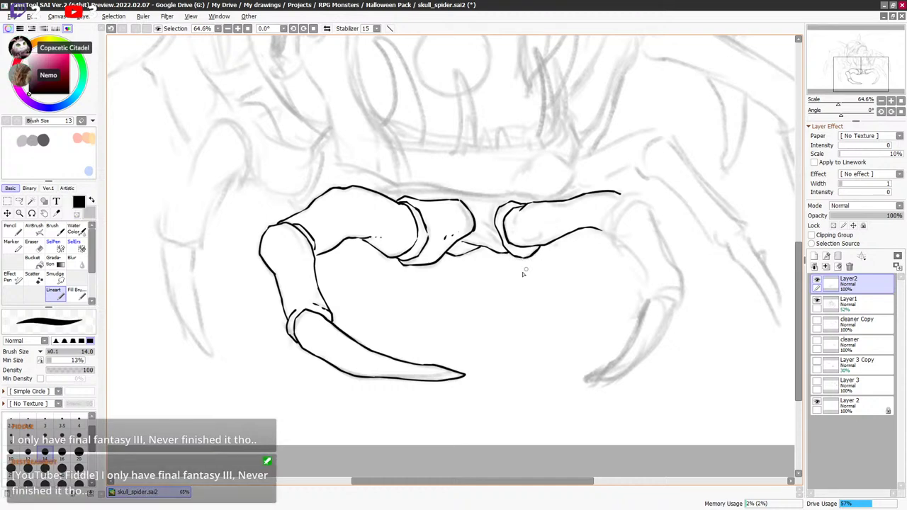
key(e)
key(e)
key(ctrl+z)
key(ctrl+z)
key(ctrl+z)
key(ctrl+z)
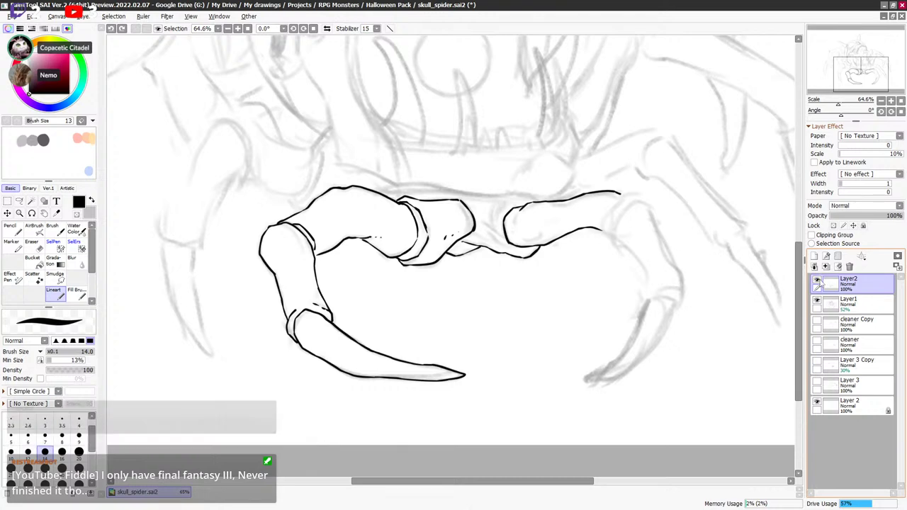
Hide and reshow the line art on Layer2 to compare it with the sketch underneath.
click(818, 282)
click(818, 283)
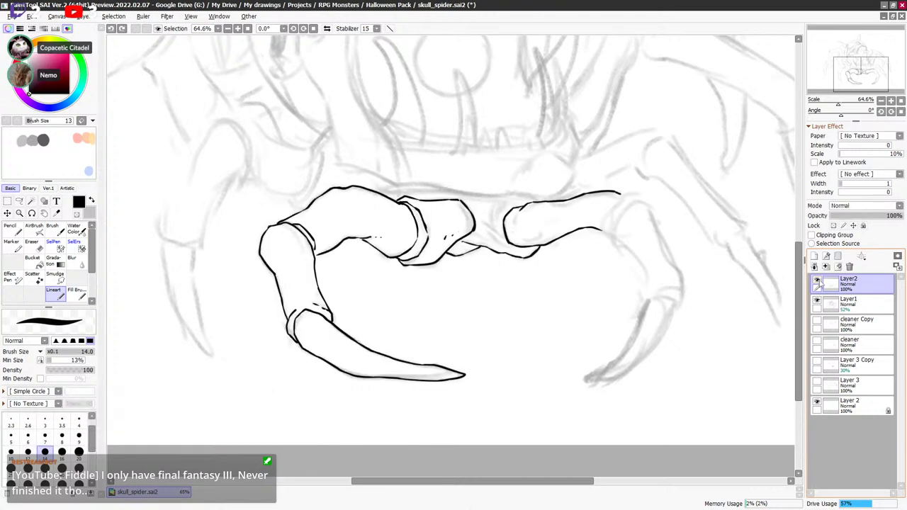
click(817, 283)
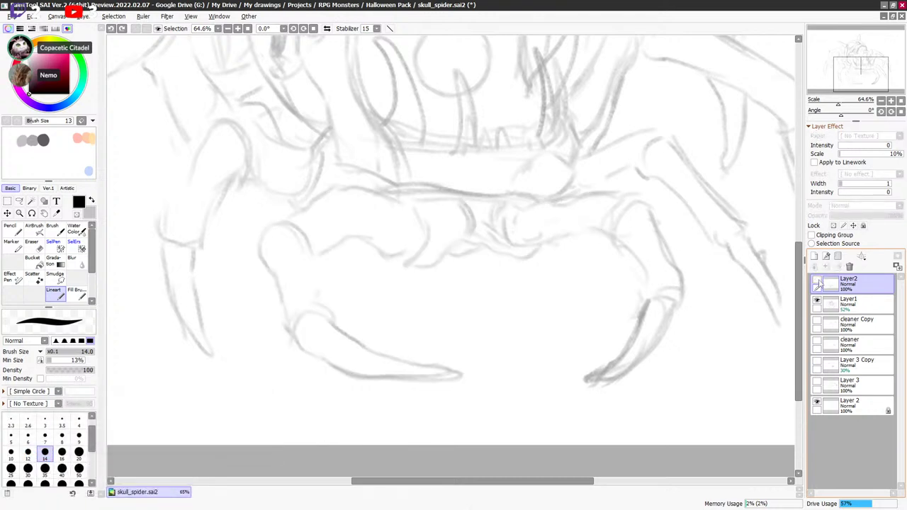
click(818, 283)
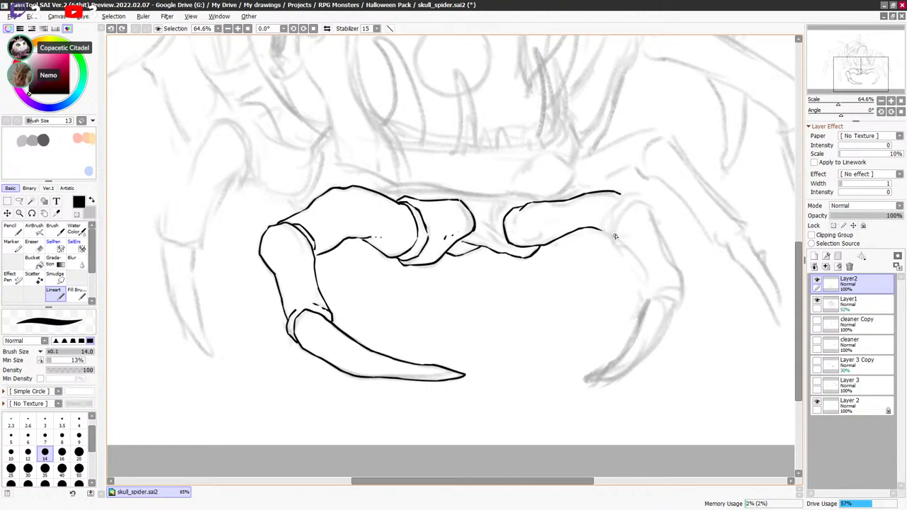
Ink the front-right leg's lower segment: its curved inner edge, long outer edge and rounded knee end.
mouse_move(614, 229)
mouse_down()
mouse_move(642, 269)
mouse_move(655, 246)
mouse_up()
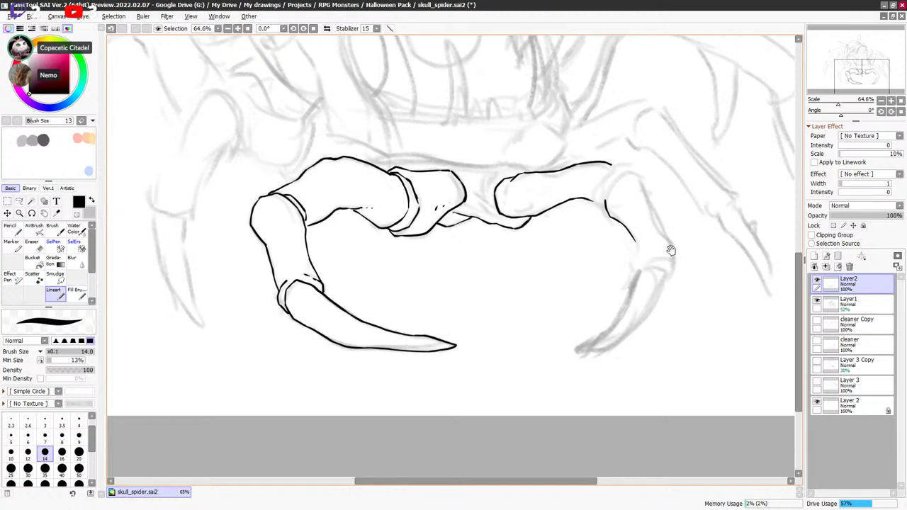
drag(671, 248, 607, 212)
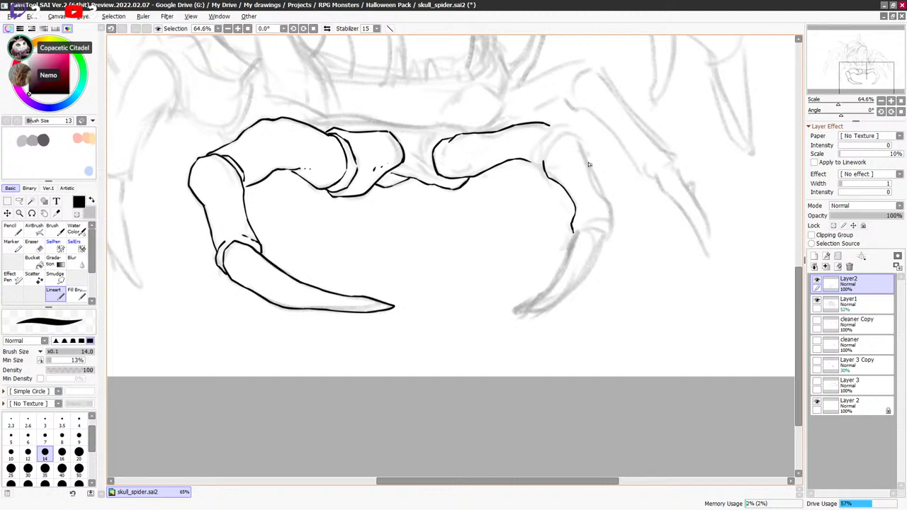
drag(582, 152, 608, 211)
mouse_move(545, 162)
mouse_down()
mouse_move(559, 136)
mouse_move(581, 147)
mouse_up()
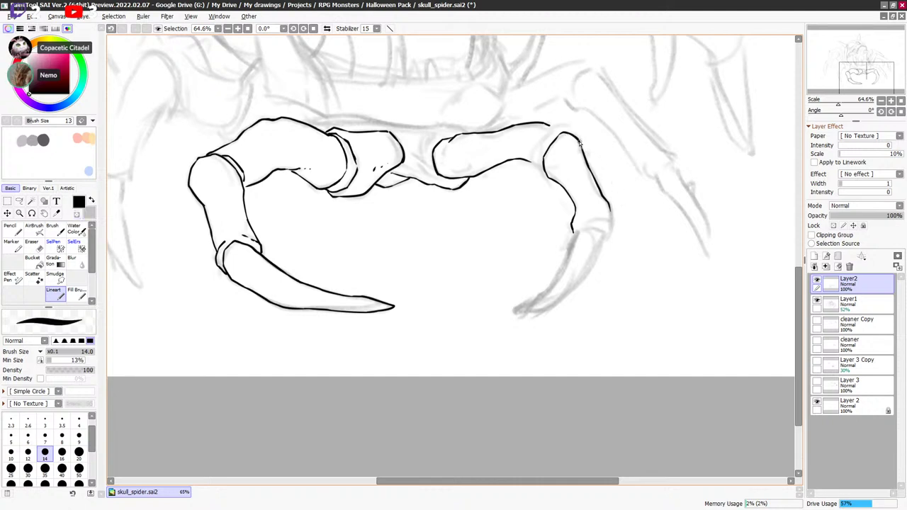
Ink the joint cuff at the lower end of the front-right leg's lower segment and clean up its line ends.
drag(658, 225, 667, 198)
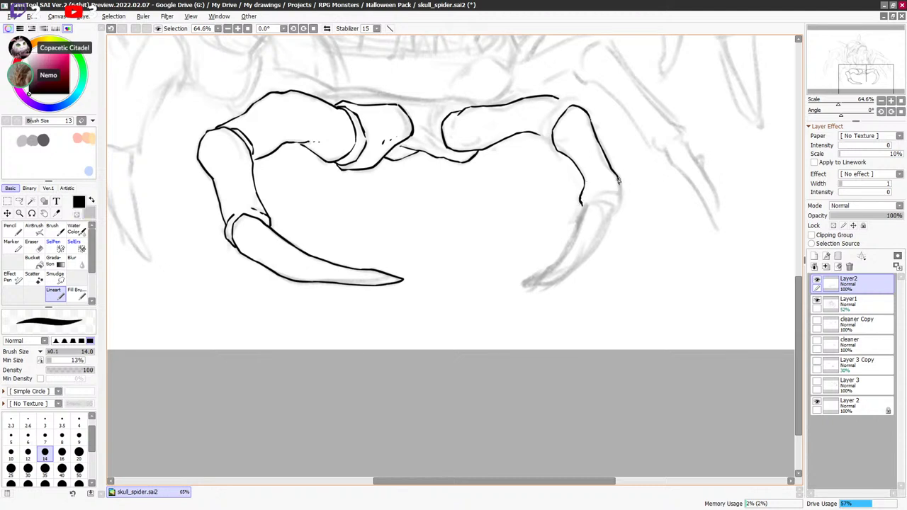
mouse_move(618, 181)
mouse_down()
mouse_move(591, 201)
mouse_move(623, 193)
mouse_up()
drag(627, 197, 628, 183)
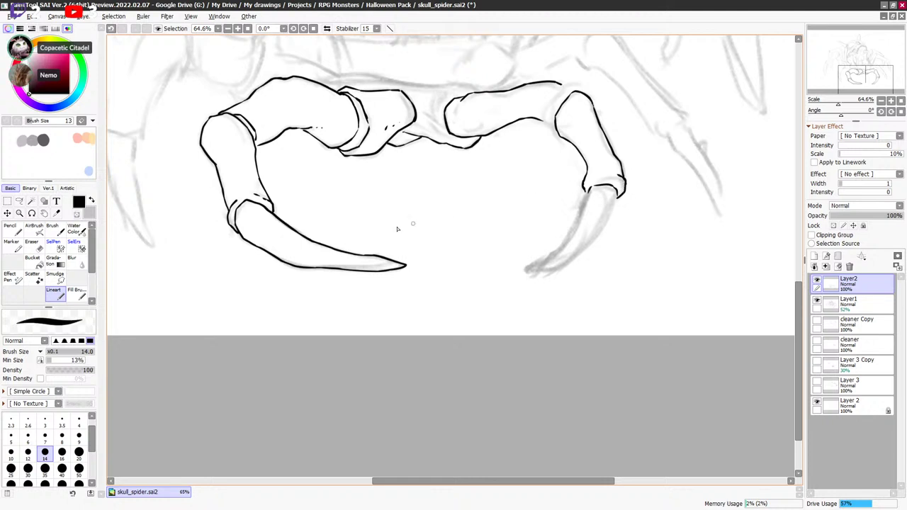
key(e)
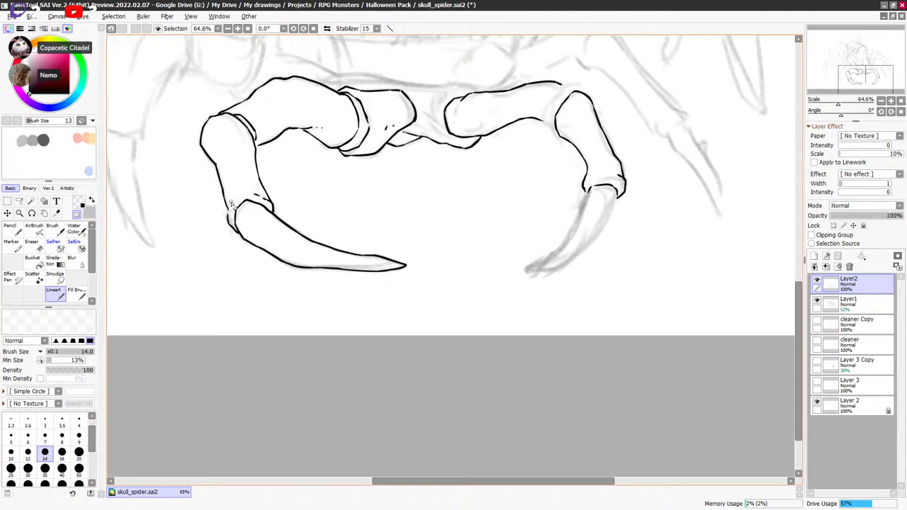
key(e)
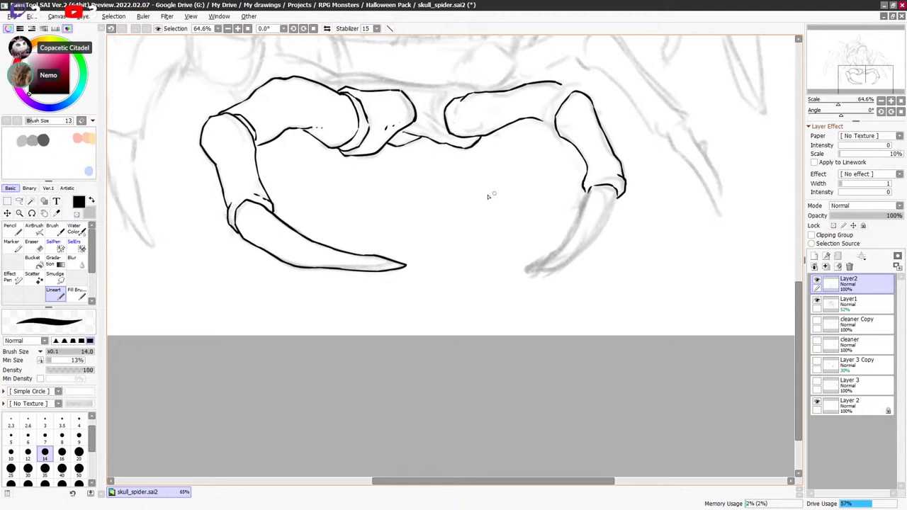
key(e)
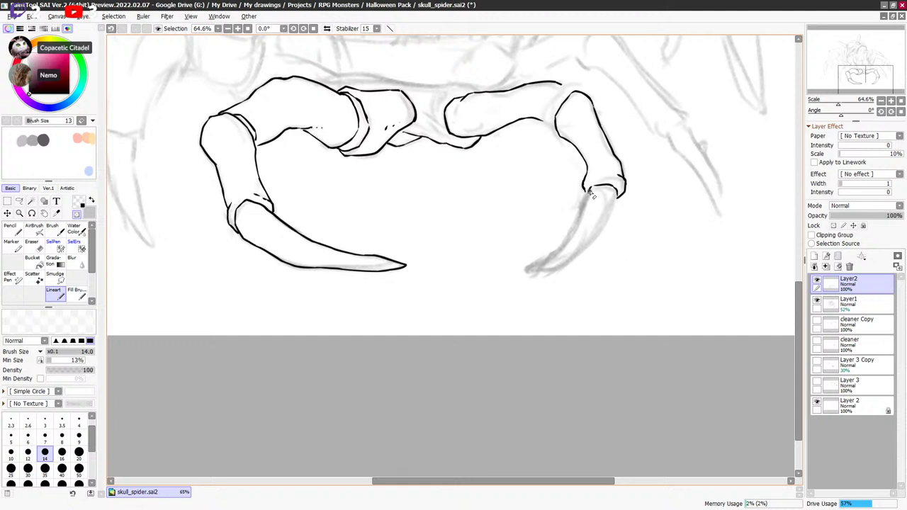
key(e)
Ink the front-right claw's inner and outer curved edges from the joint cuff down to its pointed tip.
mouse_move(589, 188)
mouse_down()
mouse_move(570, 243)
mouse_move(573, 231)
mouse_move(532, 270)
mouse_move(570, 238)
mouse_up()
key(ctrl+z)
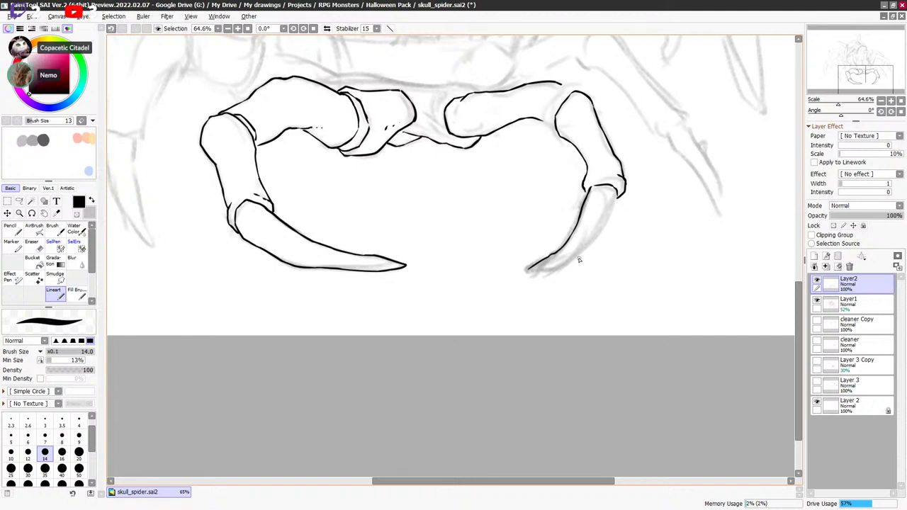
drag(572, 282, 573, 278)
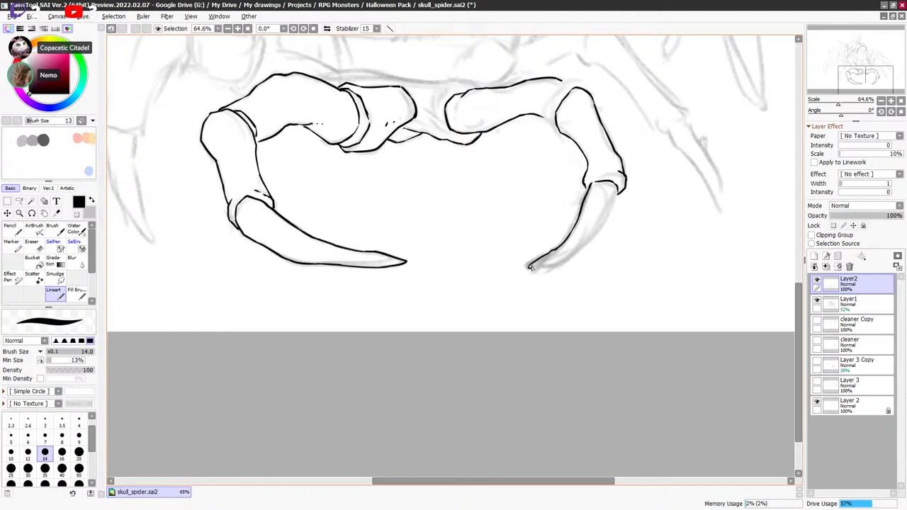
key(ctrl+z)
mouse_move(530, 266)
mouse_down()
mouse_move(567, 264)
mouse_move(557, 266)
mouse_move(598, 234)
mouse_move(569, 261)
mouse_move(587, 246)
mouse_move(617, 190)
mouse_move(594, 241)
mouse_move(607, 224)
mouse_move(598, 236)
mouse_move(611, 216)
mouse_move(588, 245)
mouse_up()
key(ctrl+z)
key(minus)
key(minus)
key(e)
key(minus)
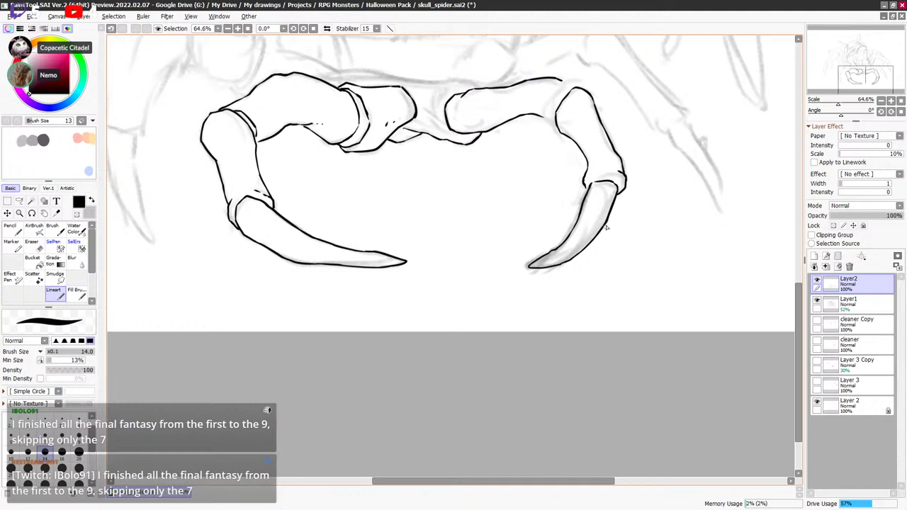
key(minus)
key(e)
Add short dashes along the upper edge of the front-right leg's claw joint.
mouse_move(625, 176)
mouse_down()
mouse_move(597, 170)
mouse_move(613, 170)
mouse_move(601, 169)
mouse_move(611, 170)
mouse_move(592, 188)
mouse_up()
key(minus)
key(minus)
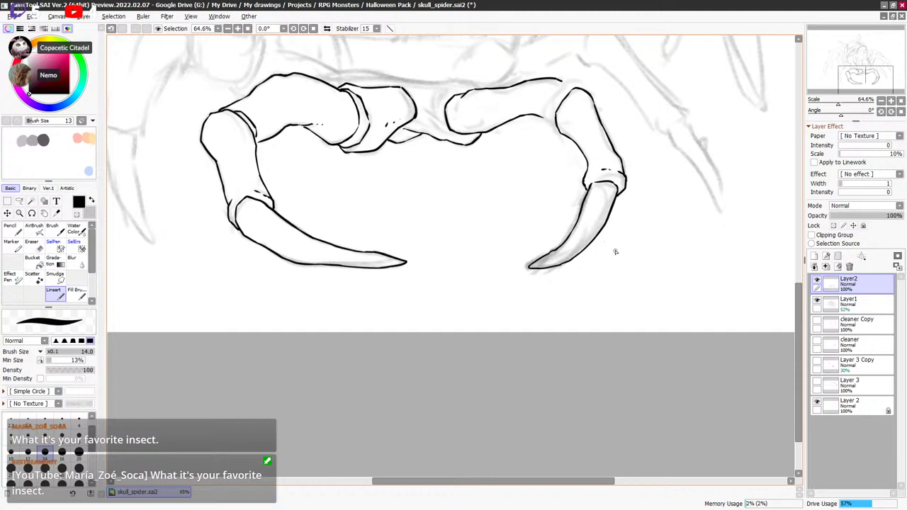
drag(653, 198, 647, 207)
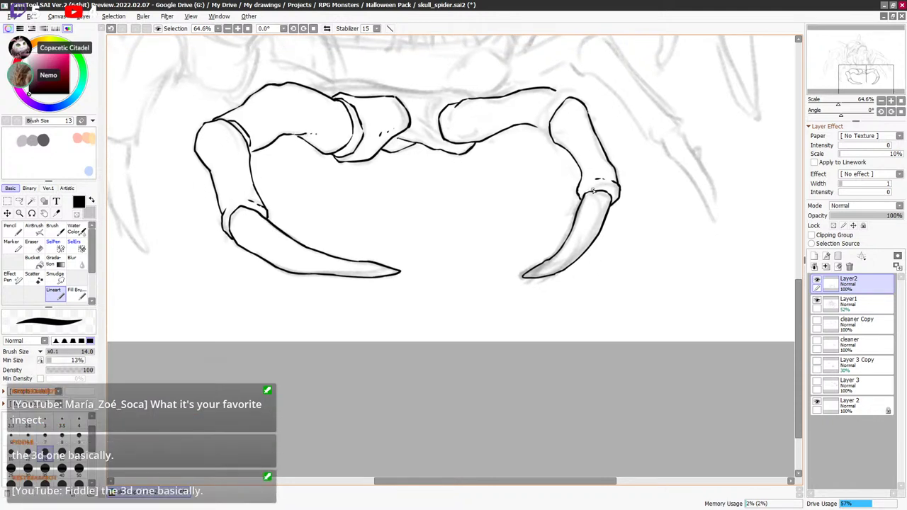
scroll(602, 171, up, 1)
scroll(546, 159, up, 1)
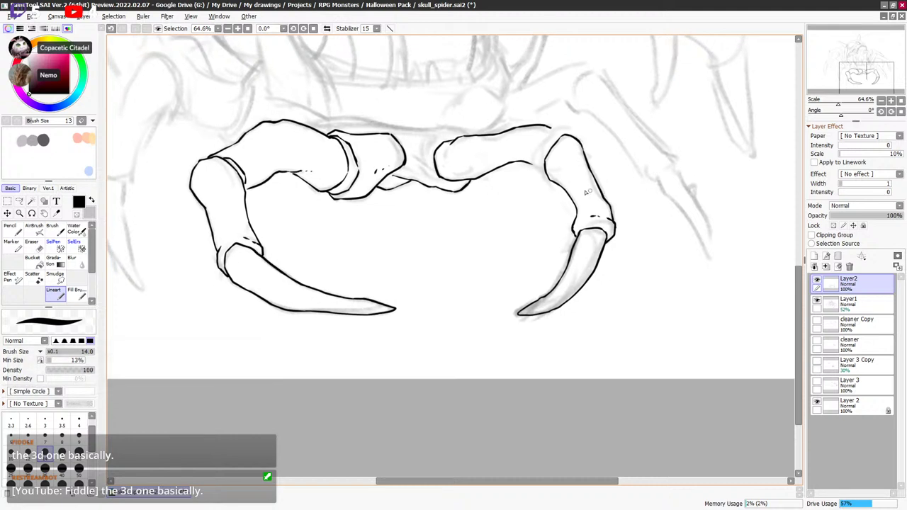
Ink the second contour around the front-right knee and extend the upper segment's top edge to meet it.
drag(627, 182, 628, 180)
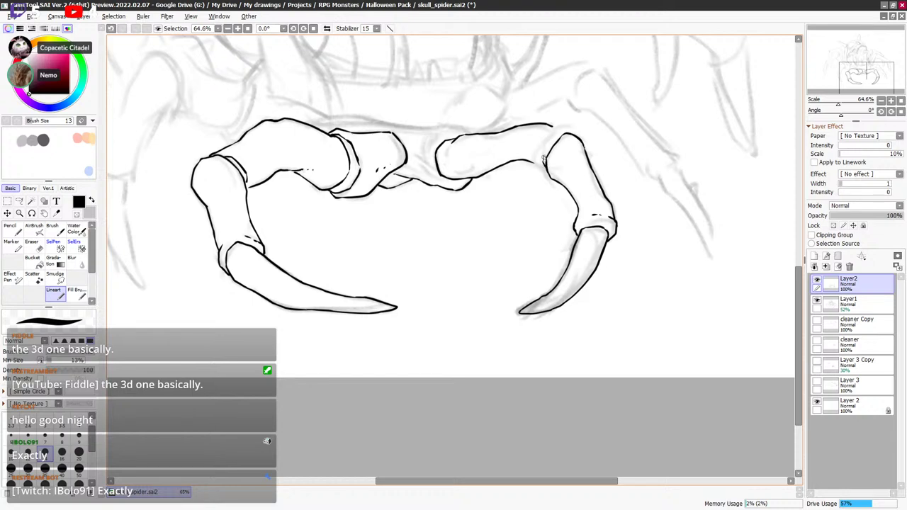
drag(544, 167, 557, 140)
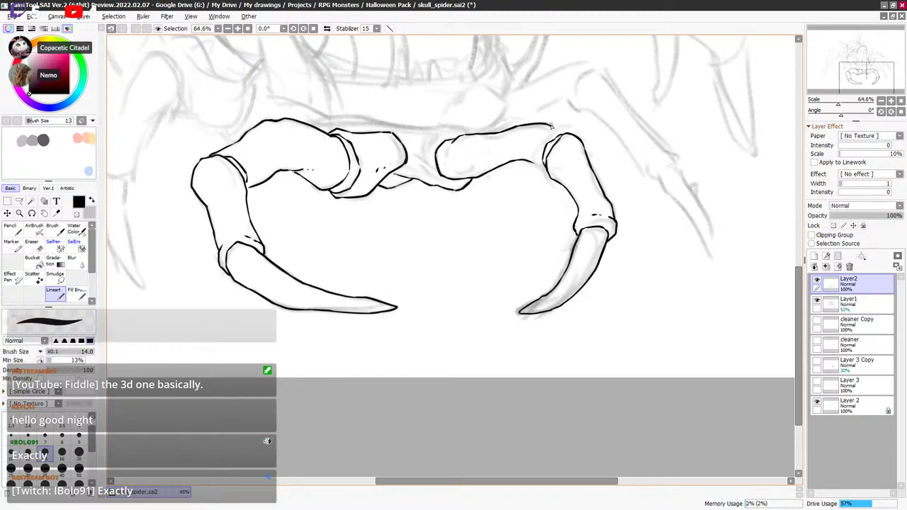
drag(552, 126, 568, 132)
key(ctrl+z)
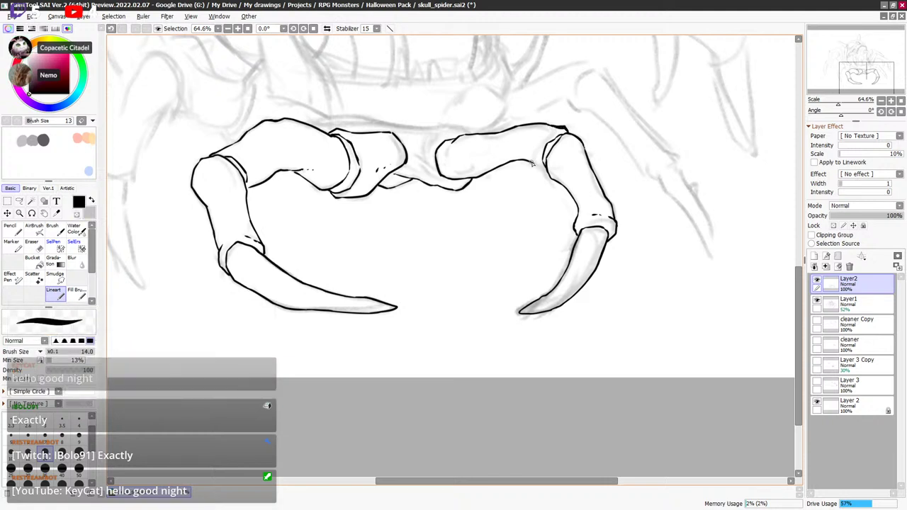
Connect the upper segment's lower edge to the front-right knee and tidy the overlapping lines at the joint.
drag(532, 163, 548, 172)
key(ctrl+z)
key(minus)
key(minus)
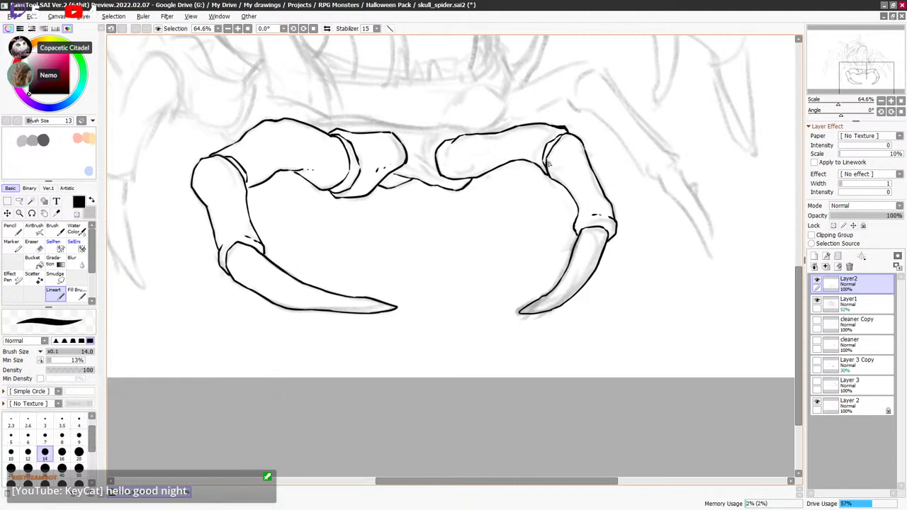
key(e)
key(minus)
key(minus)
drag(545, 167, 547, 172)
key(minus)
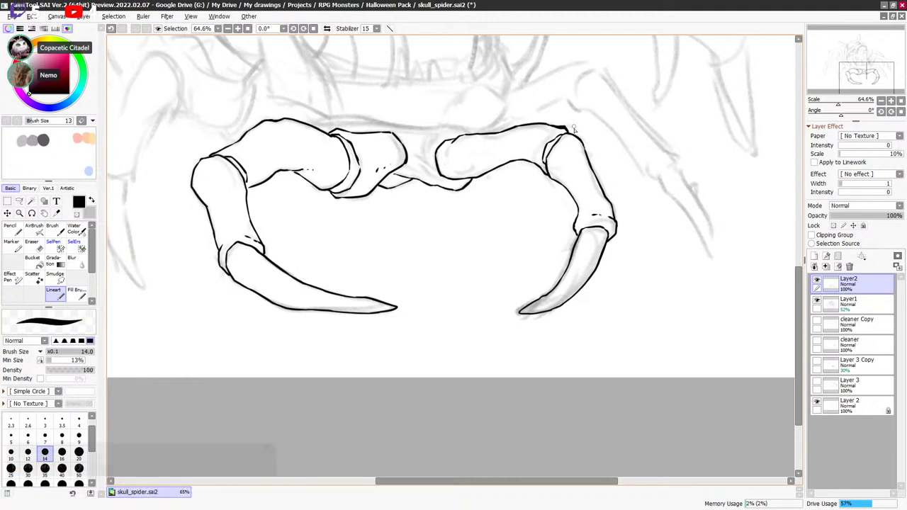
Add short dashed contour marks inside the front-right leg's upper and lower segments.
key(space)
drag(584, 133, 588, 139)
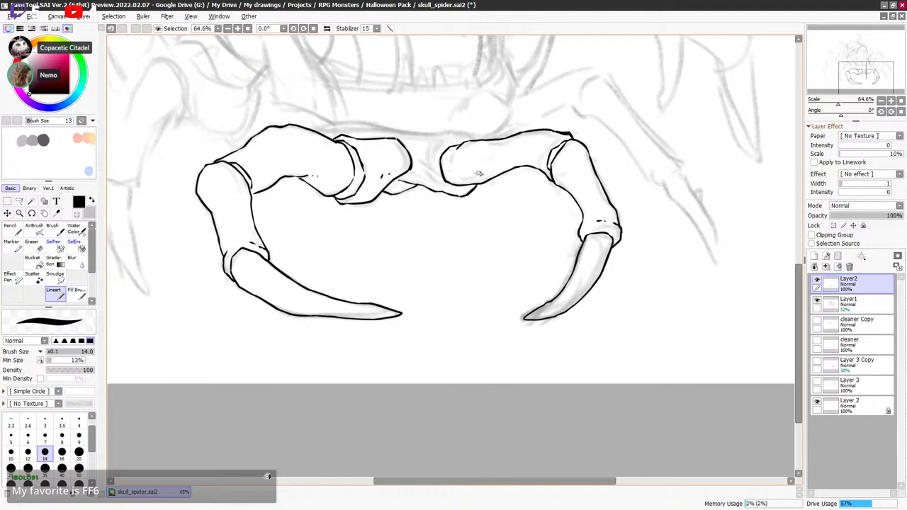
drag(479, 173, 511, 161)
drag(574, 177, 580, 189)
drag(625, 211, 625, 211)
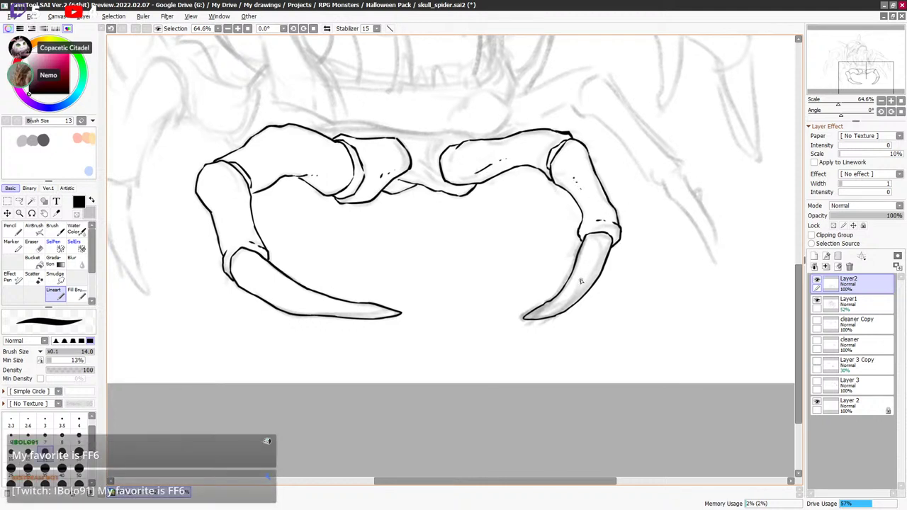
Add small dotted texture marks inside the front-right and front-left claws.
click(566, 294)
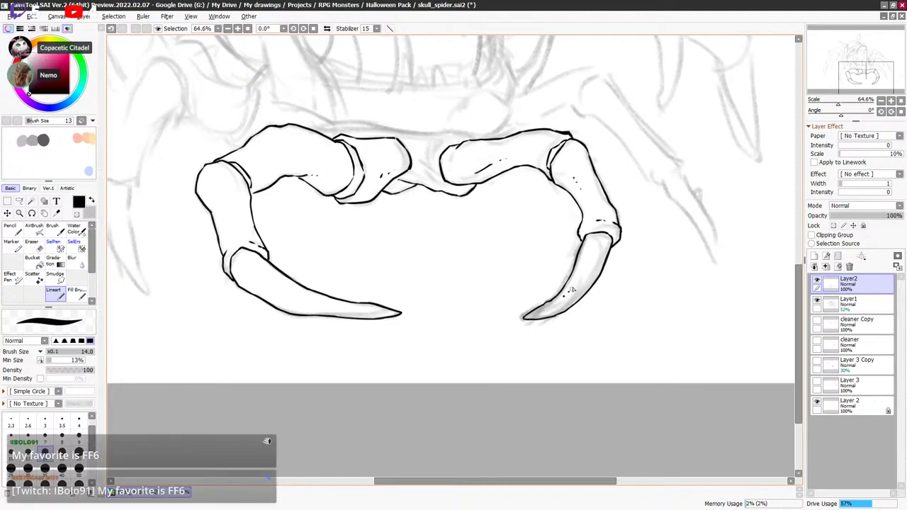
click(306, 299)
click(315, 300)
click(323, 302)
drag(471, 303, 469, 300)
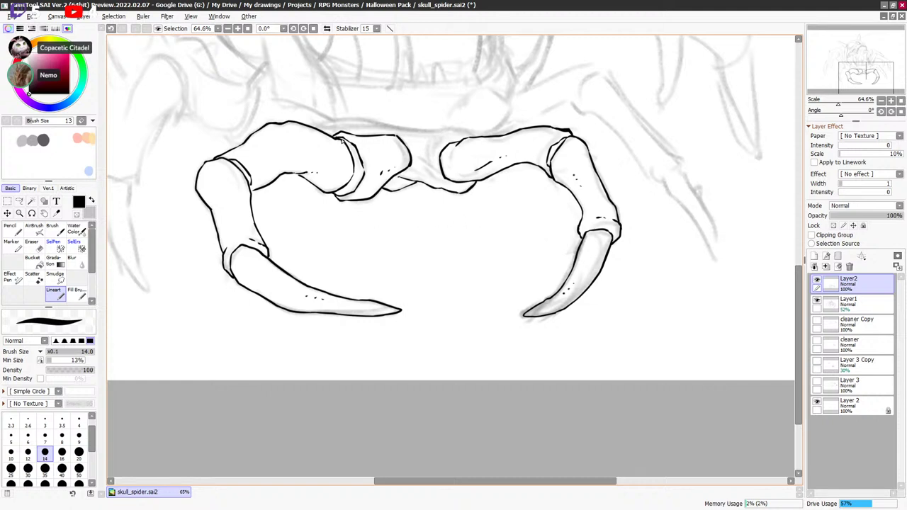
Ink a second contour around the inner end of the front-right leg's upper segment.
drag(494, 181, 485, 214)
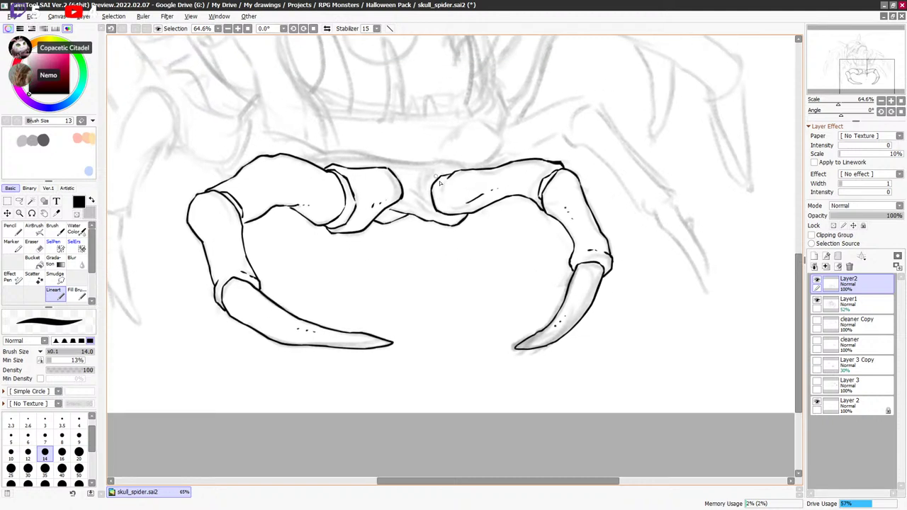
drag(561, 255, 563, 257)
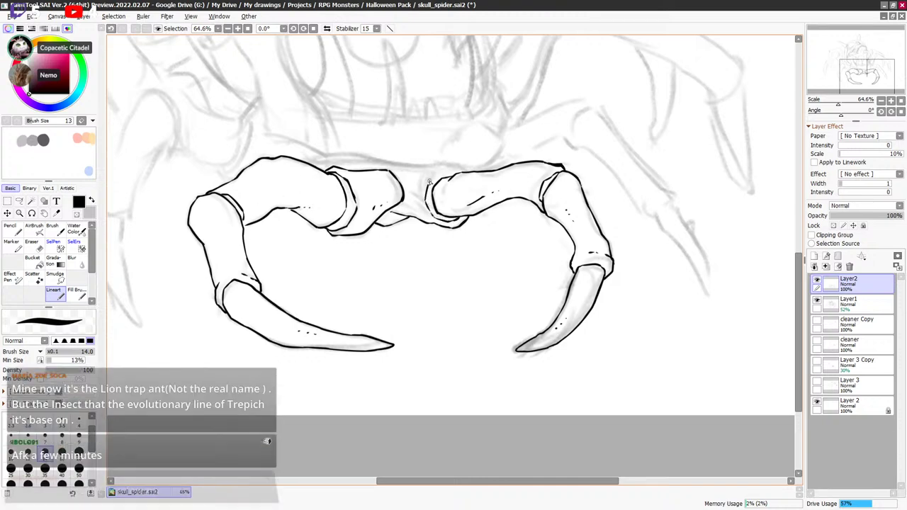
mouse_move(426, 190)
mouse_down()
mouse_move(461, 173)
mouse_move(443, 168)
mouse_move(431, 182)
mouse_move(435, 168)
mouse_move(421, 175)
mouse_move(460, 170)
mouse_up()
Try thickening the line linking the two front legs, and undo it together with the cap stroke above the front-right leg's inner joint.
key(ctrl+z)
key(ctrl+z)
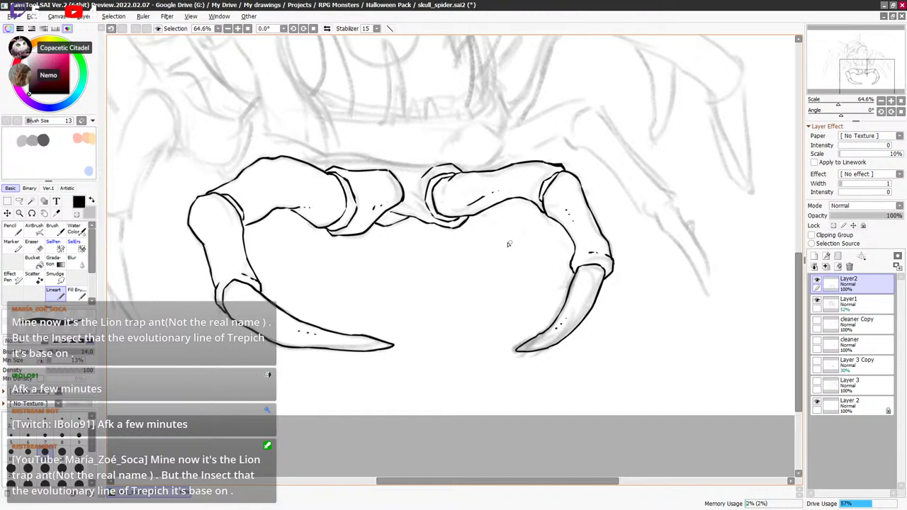
drag(394, 215, 425, 223)
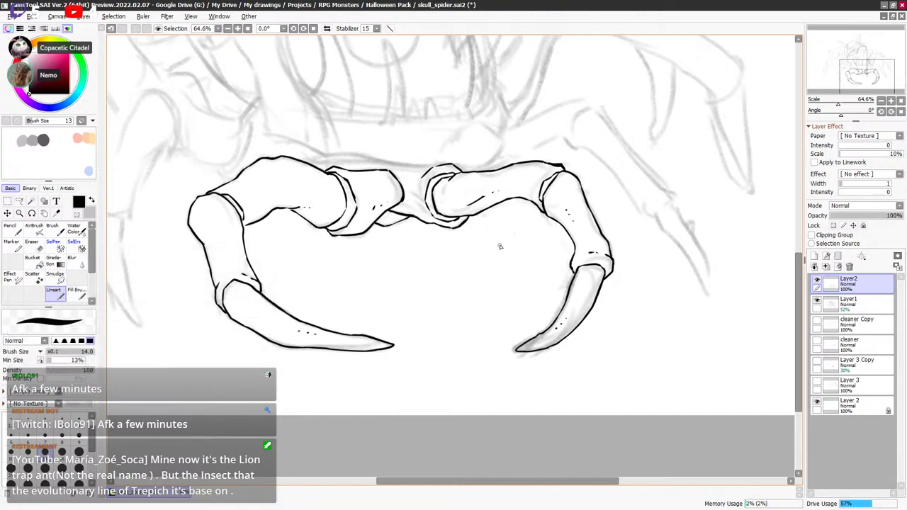
key(ctrl+z)
key(ctrl+z)
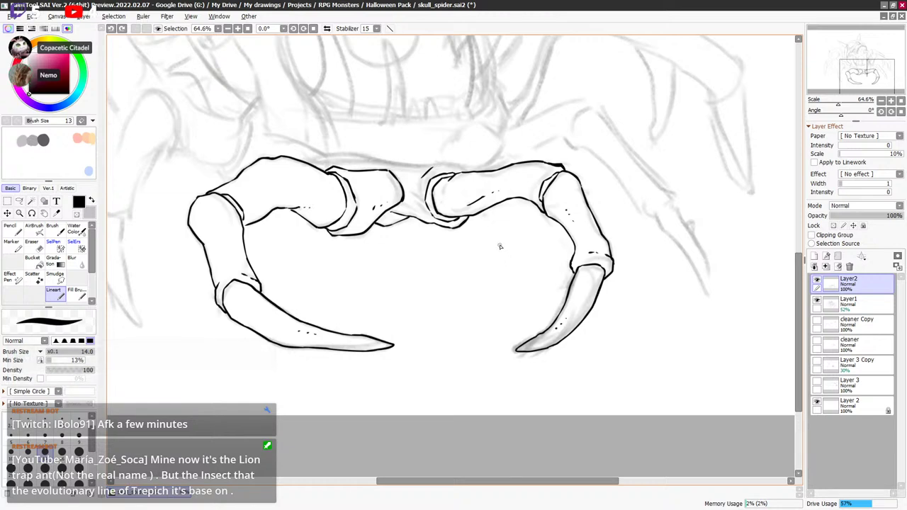
Compare the inked front legs with the sketch beneath by hiding and showing the line art layer.
click(817, 280)
click(817, 280)
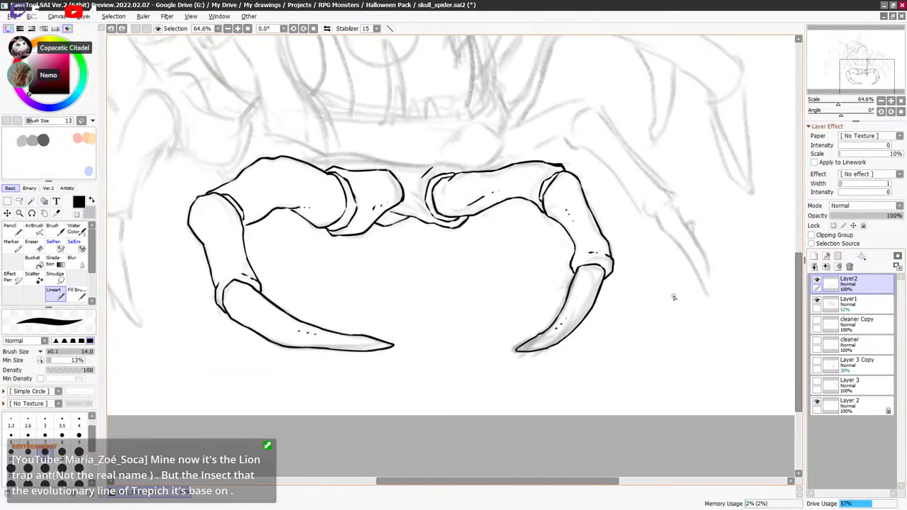
drag(636, 277, 630, 356)
scroll(638, 337, down, 1)
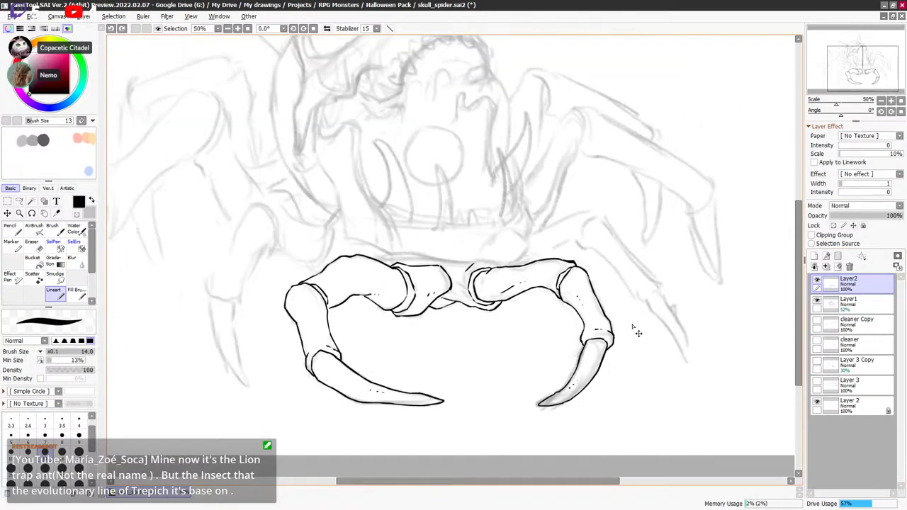
drag(644, 309, 636, 306)
scroll(637, 309, up, 3)
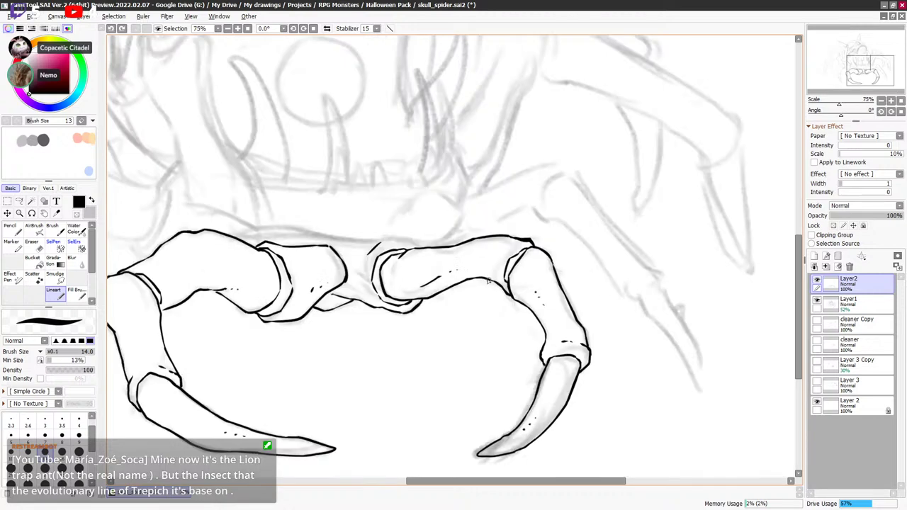
scroll(557, 273, down, 2)
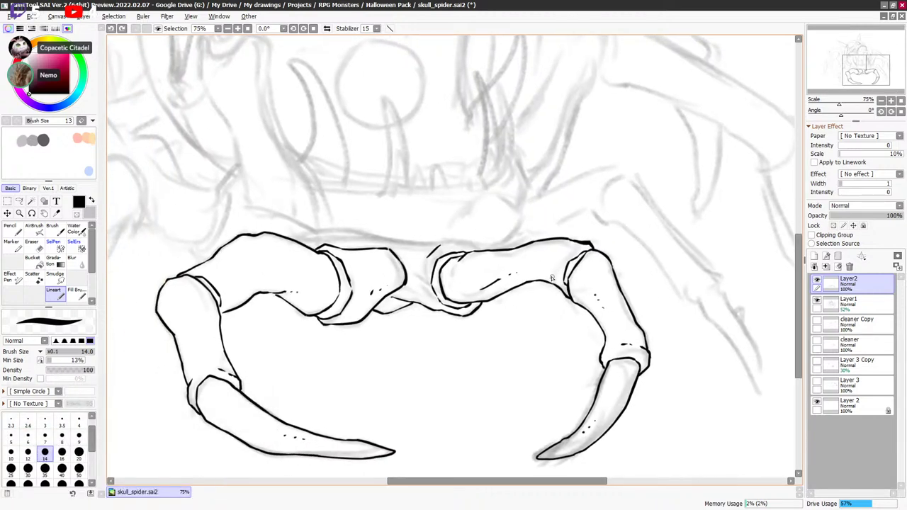
drag(538, 295, 594, 270)
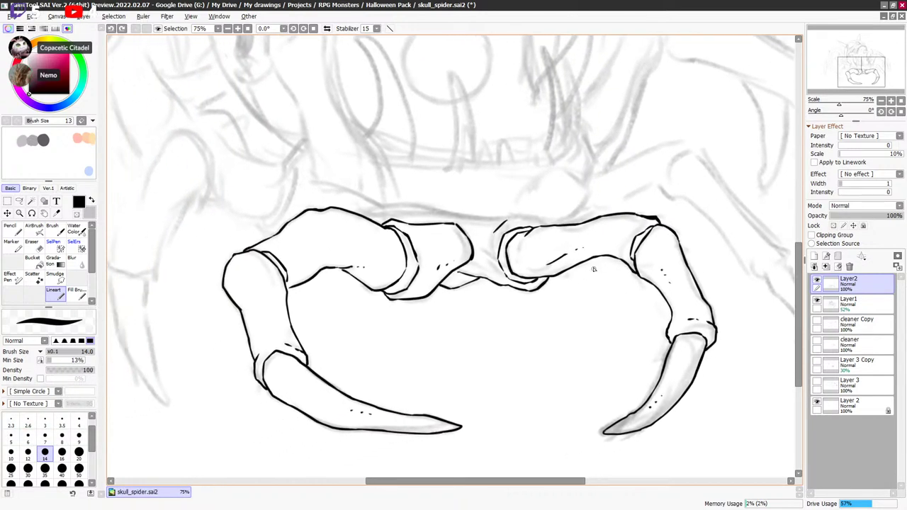
click(817, 282)
click(817, 281)
Lasso and delete the stray stroke above the front-right leg's inner joint, and recheck the line art against the sketch.
key(l)
mouse_move(489, 224)
mouse_down()
mouse_move(517, 215)
mouse_move(490, 218)
mouse_up()
key(Delete)
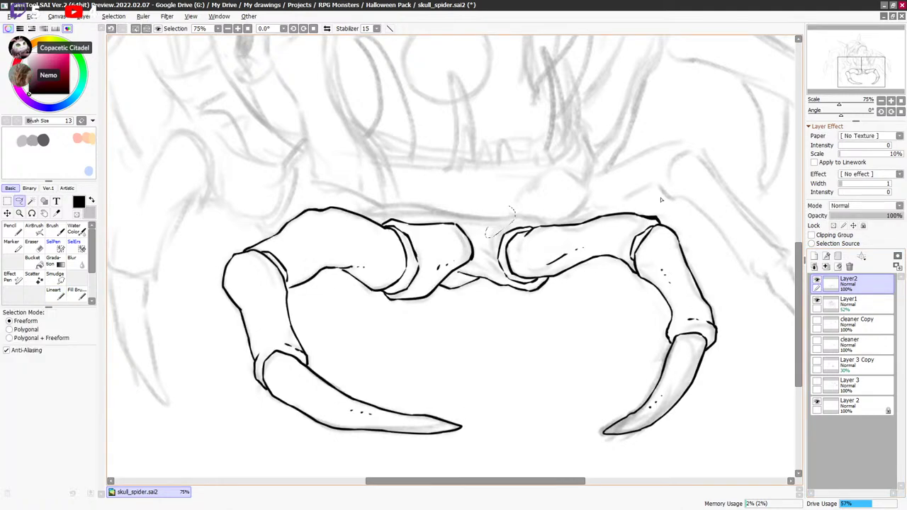
key(ctrl+d)
click(817, 281)
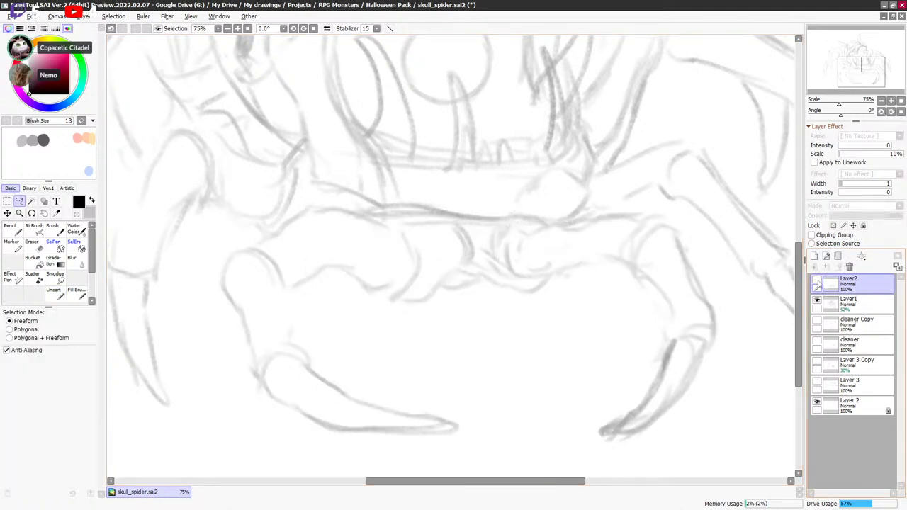
click(818, 282)
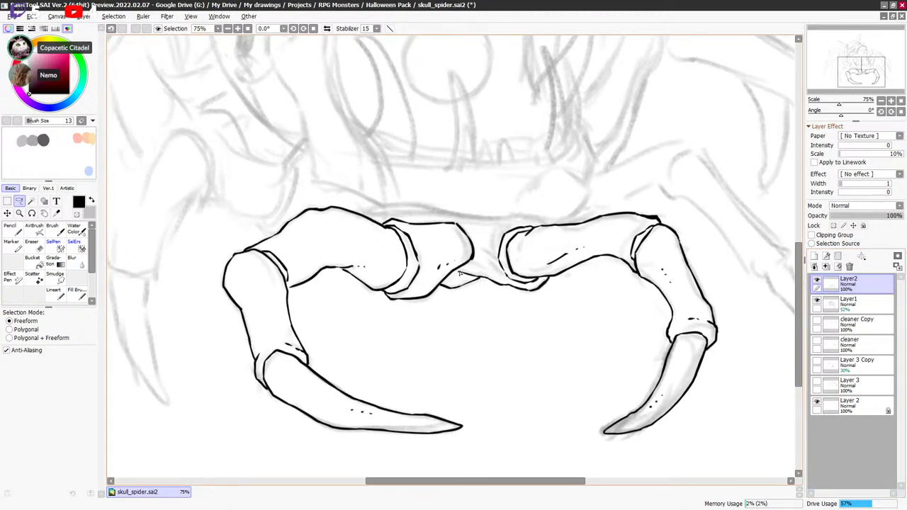
drag(458, 272, 460, 273)
key(ctrl+d)
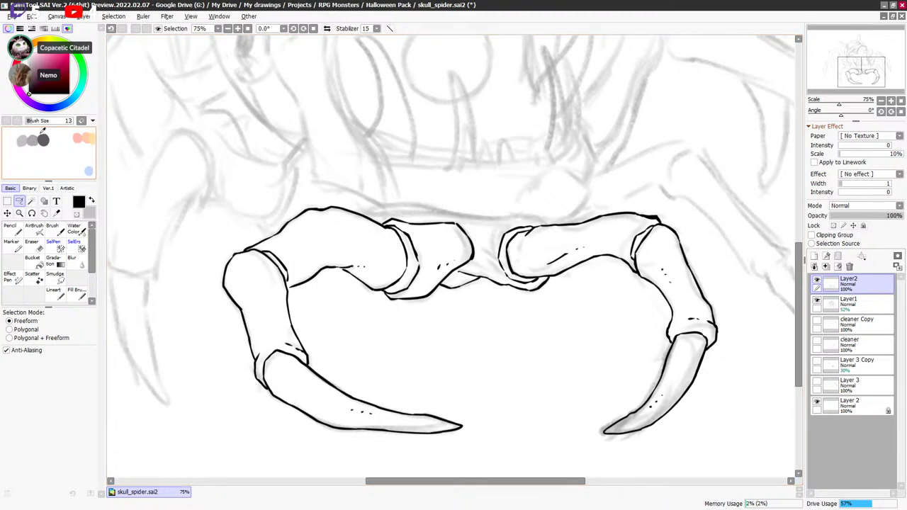
drag(457, 274, 460, 273)
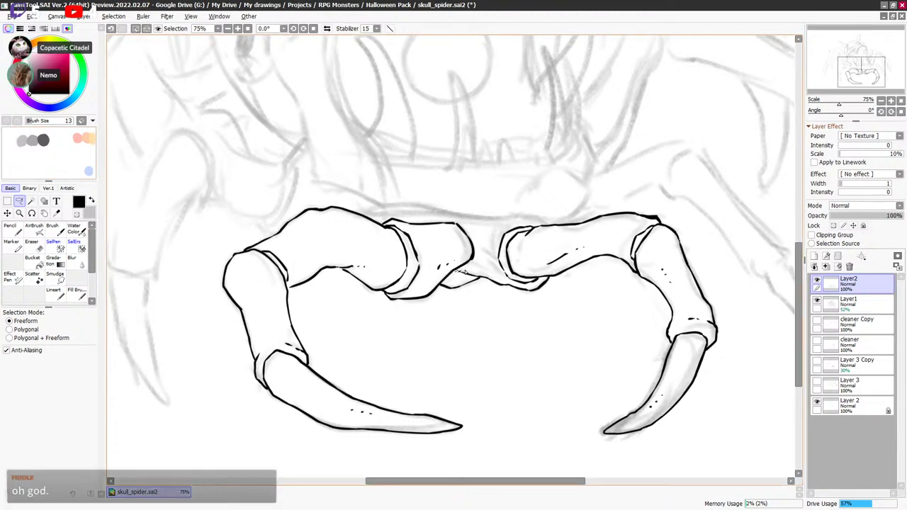
key(ctrl+d)
Return to the Lineart brush and check the front legs' line art against the sketch.
key(b)
click(54, 292)
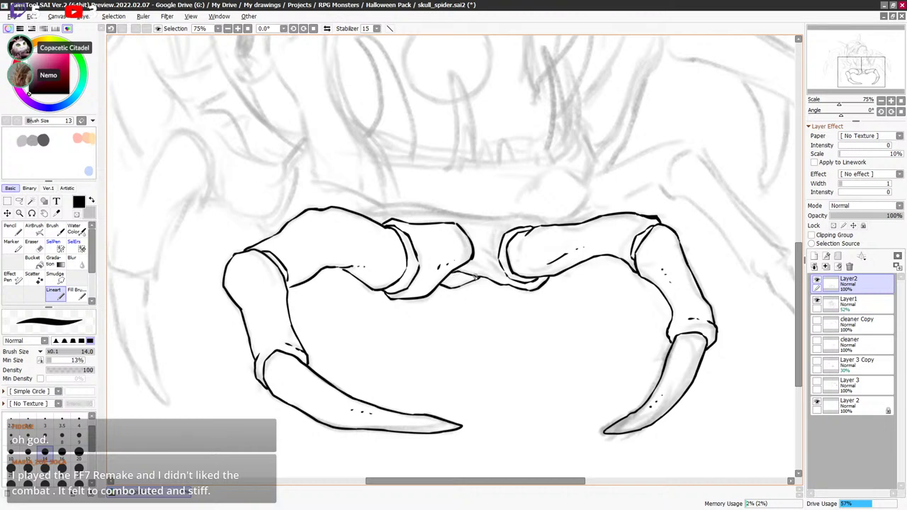
click(817, 282)
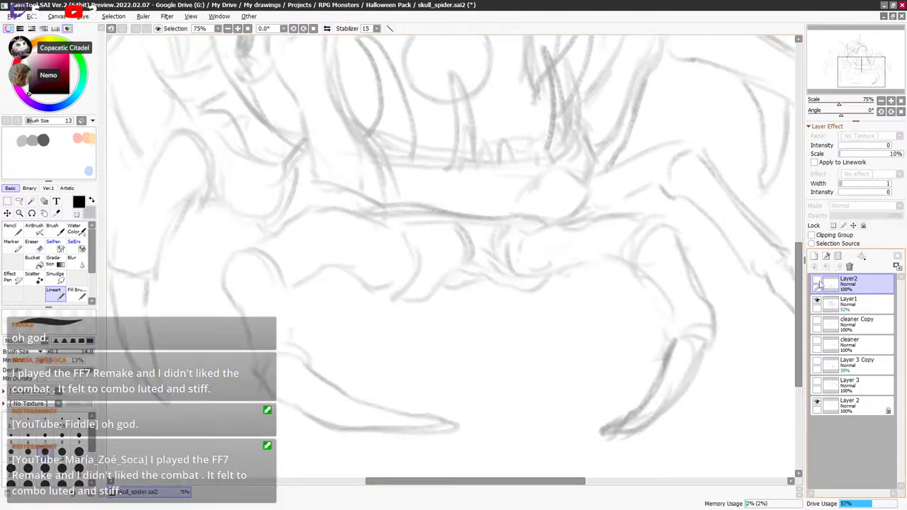
click(817, 281)
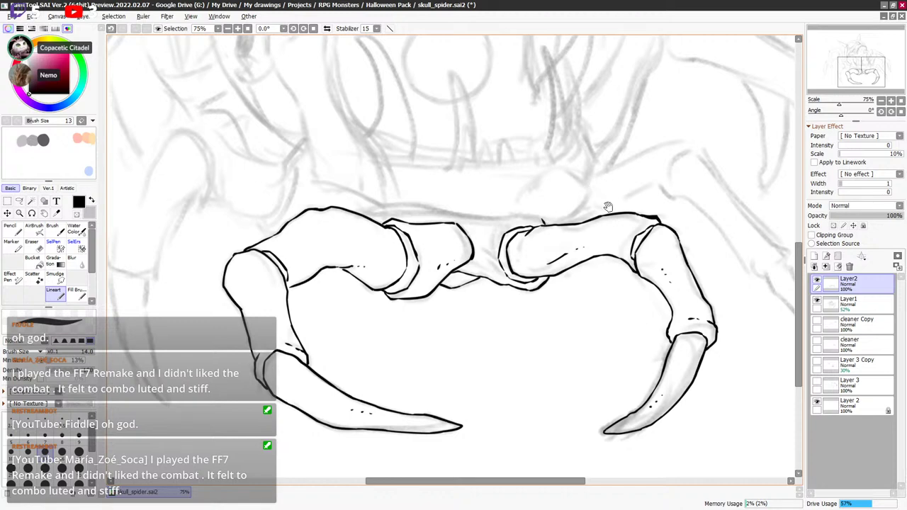
drag(607, 209, 594, 275)
scroll(648, 219, down, 1)
scroll(652, 228, up, 1)
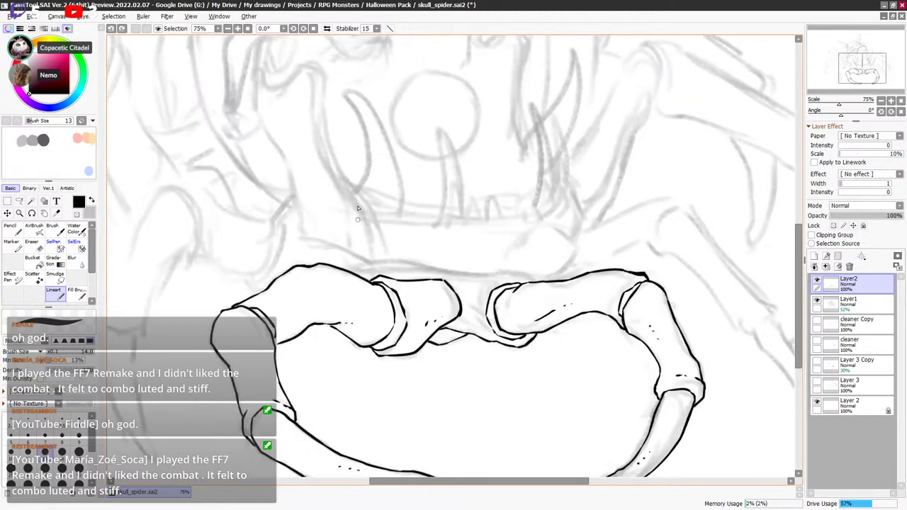
drag(540, 213, 543, 223)
drag(616, 281, 621, 230)
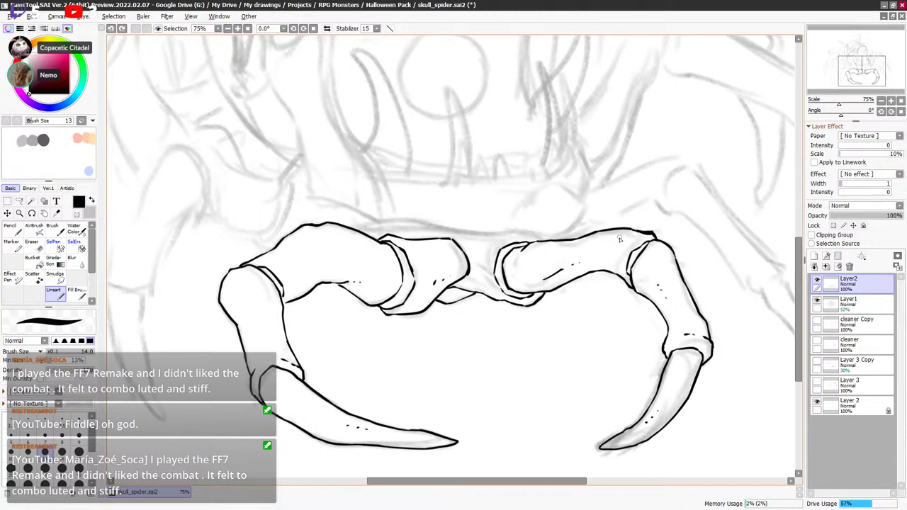
Erase and redraw the outer contour along the lower side of the front-right leg's inner joint.
key(x)
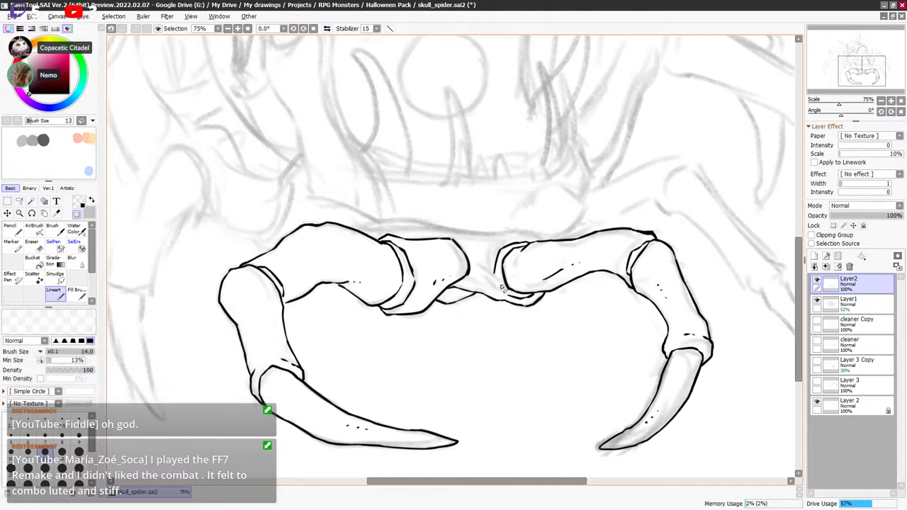
key(x)
key(x)
key(x)
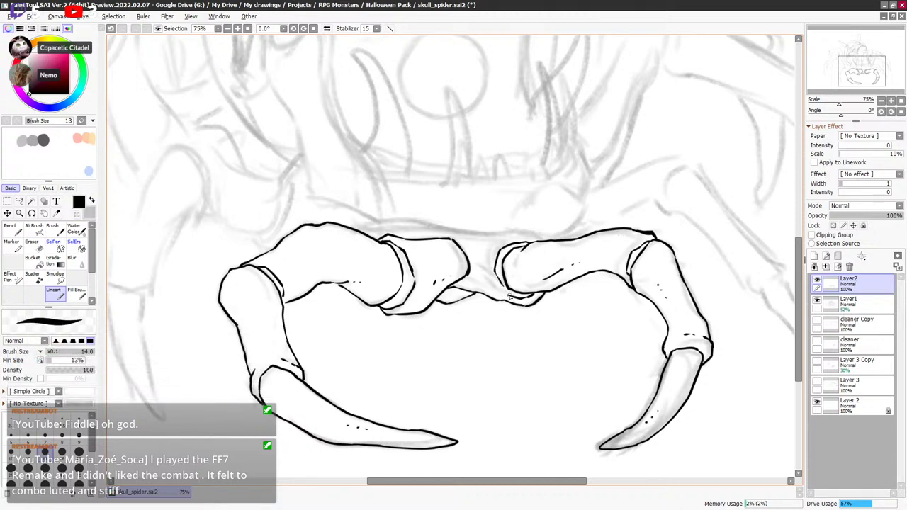
key(x)
key(x)
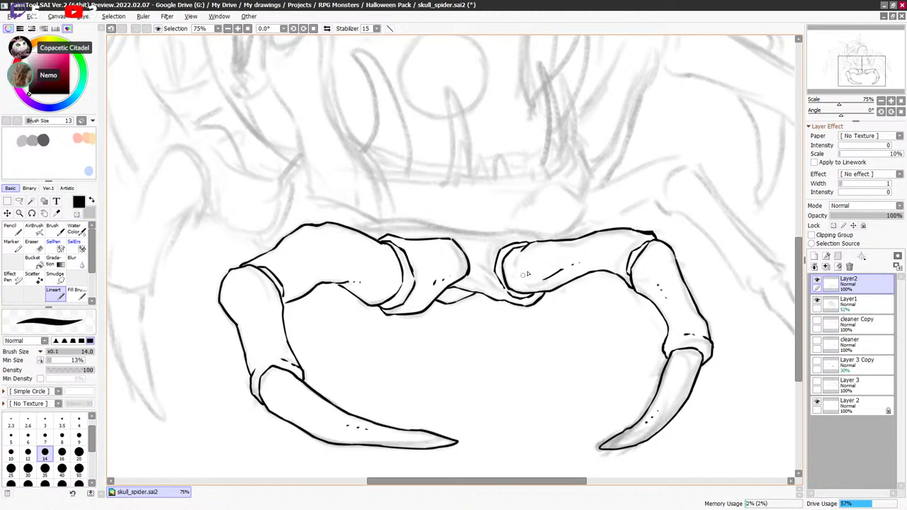
Clean up the top of the inner joint where its contour meets the front-right leg's upper segment.
key(x)
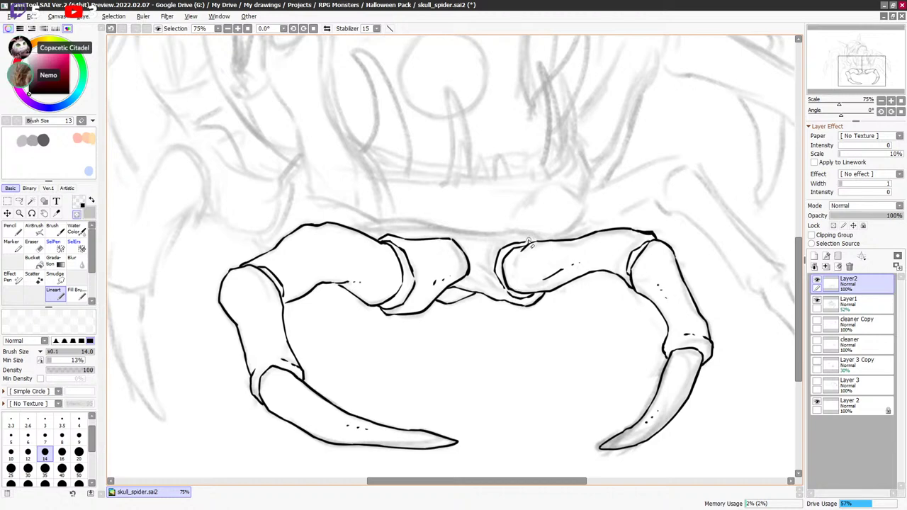
key(x)
key(minus)
drag(527, 247, 534, 242)
Trim and re-ink the underside of the inner joint where it meets the front-right leg's lower edge.
drag(568, 269, 620, 260)
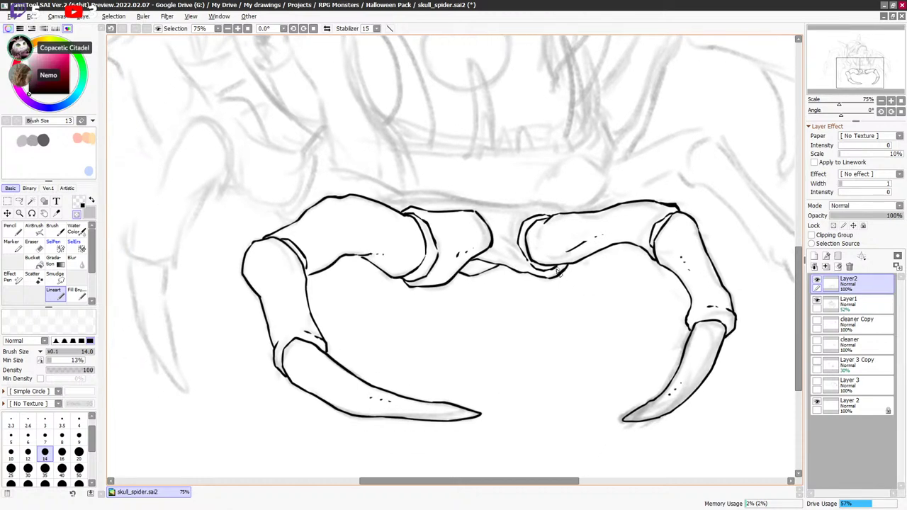
key(x)
key(x)
key(x)
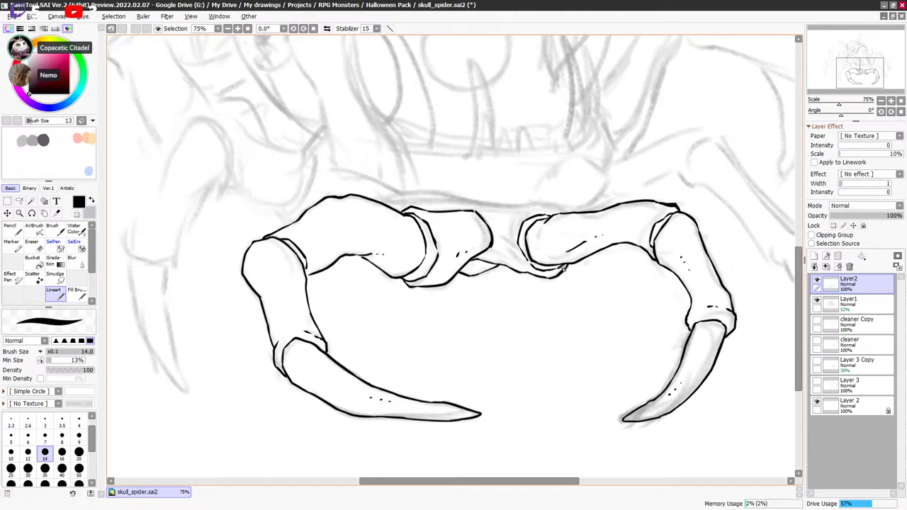
key(x)
key(x)
key(x)
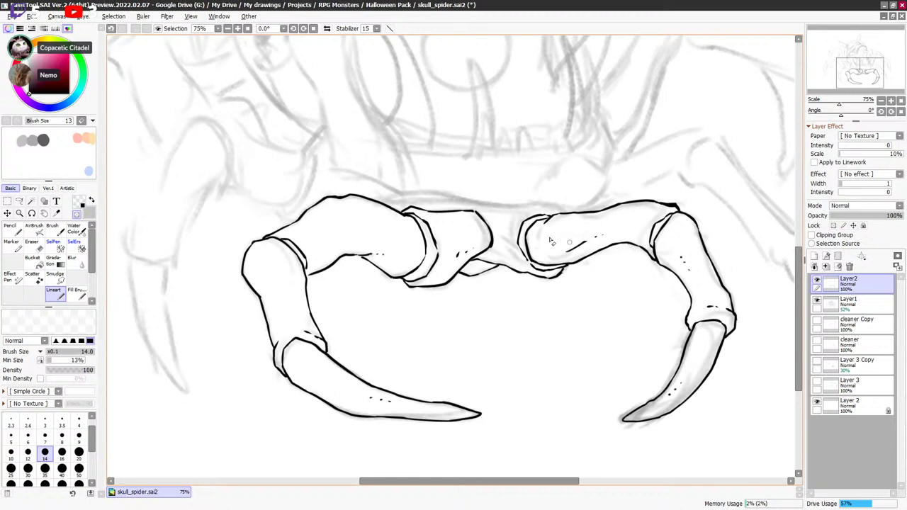
Open a second view window of skull_spider.sai2, shrink it and move it off the main workspace.
click(191, 16)
click(207, 28)
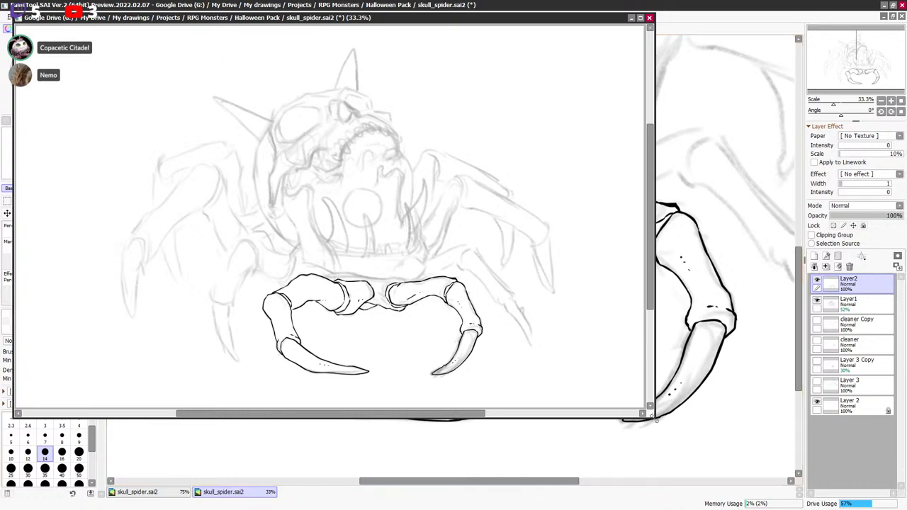
drag(651, 415, 503, 398)
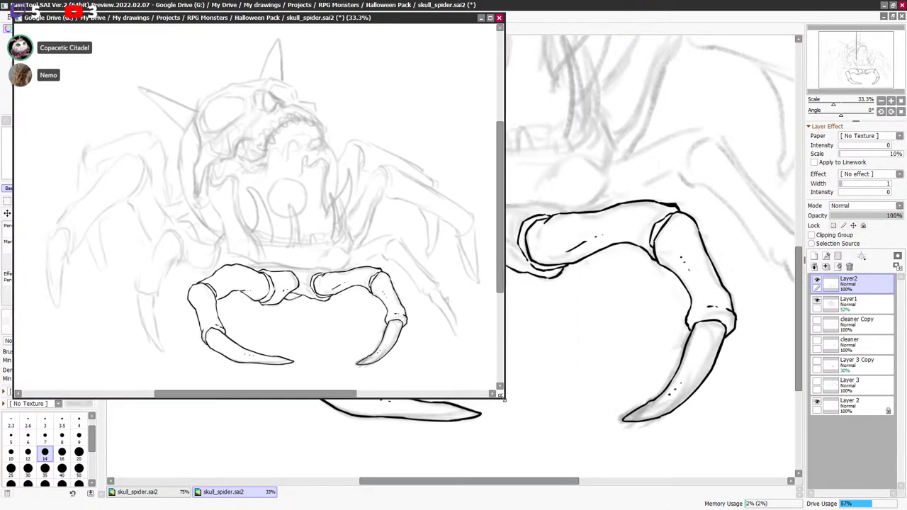
drag(425, 20, 906, 0)
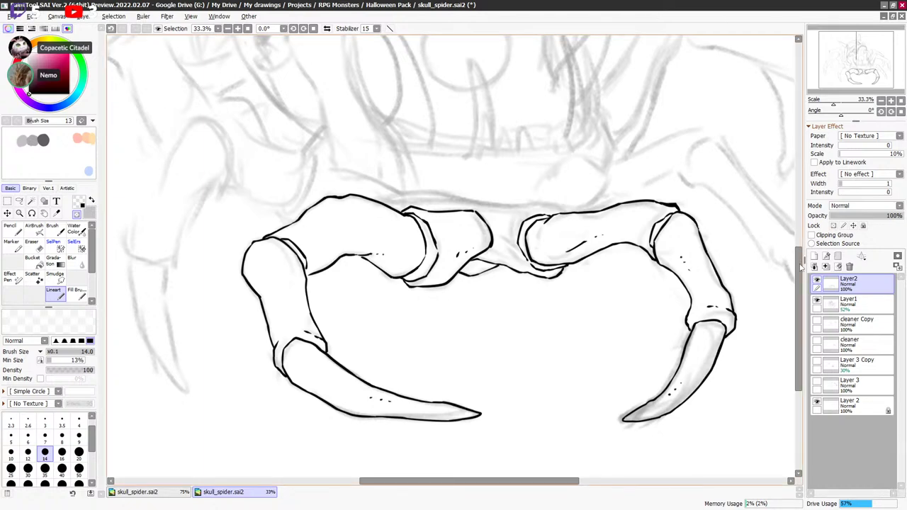
Ink the left end of the jaw's lower contour just above the front-left leg.
drag(801, 263, 799, 248)
mouse_move(628, 206)
mouse_down()
mouse_move(611, 258)
mouse_move(585, 279)
mouse_up()
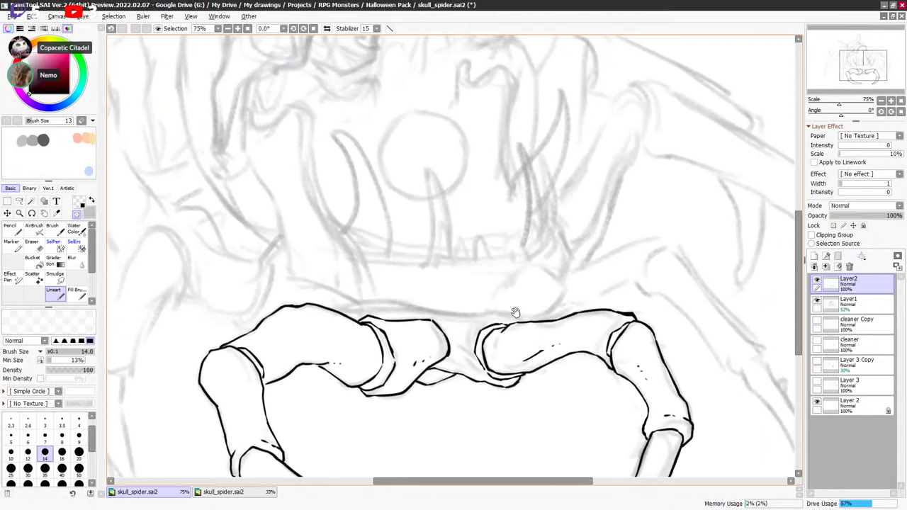
drag(553, 361, 549, 357)
mouse_move(542, 313)
mouse_down()
mouse_move(556, 293)
mouse_move(645, 276)
mouse_up()
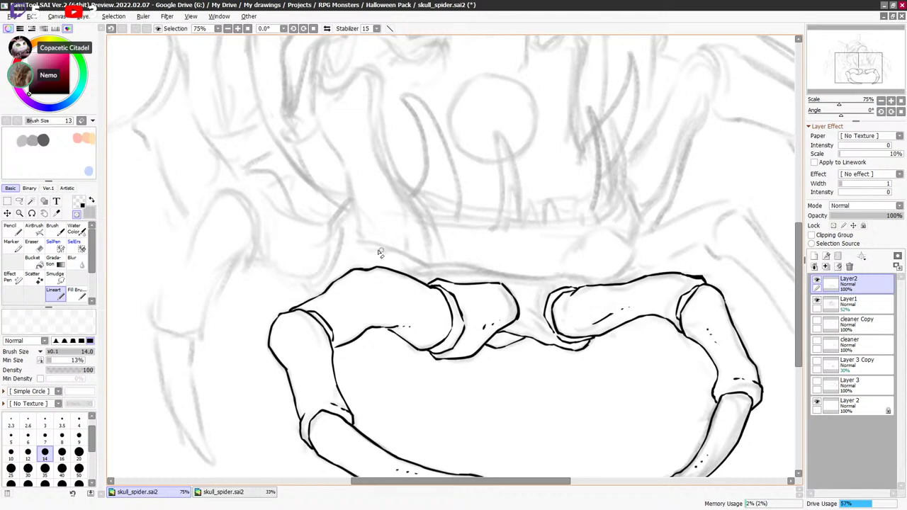
click(77, 214)
drag(362, 244, 435, 268)
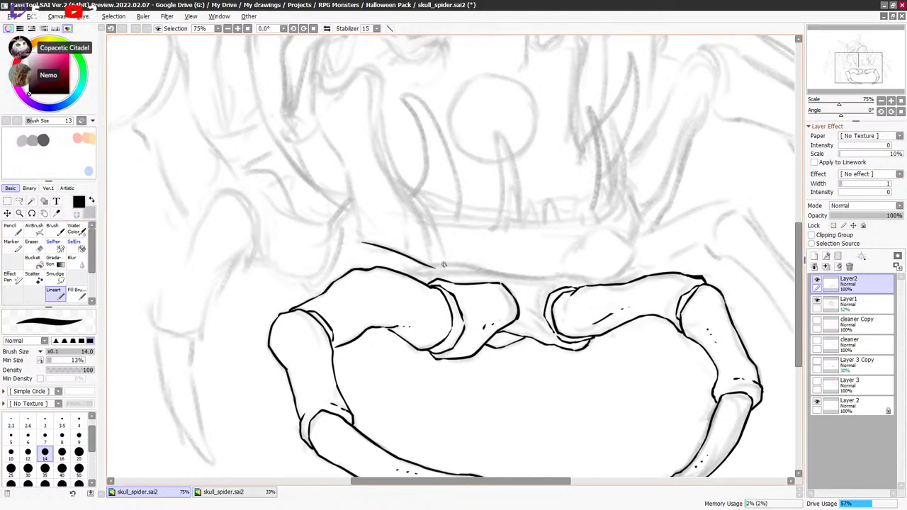
key(ctrl+z)
drag(362, 241, 430, 268)
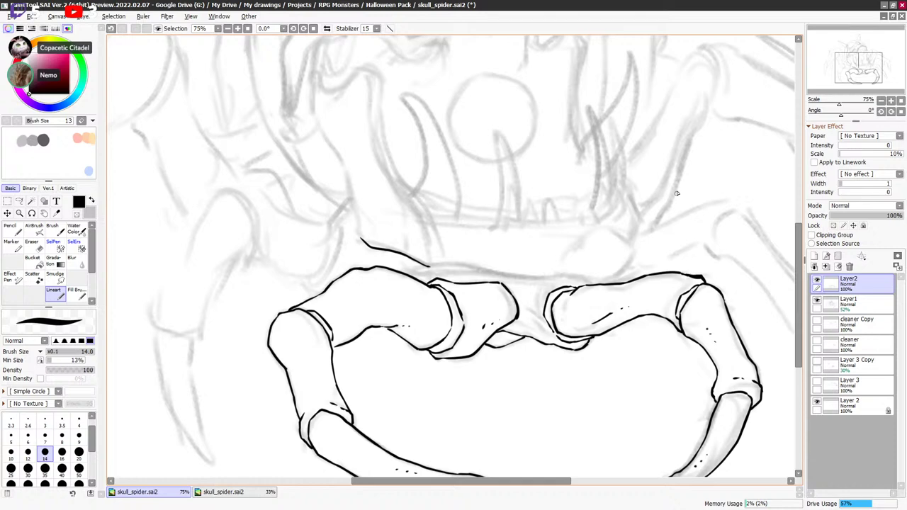
Ink the jaw's lower edge across to its right corner and outline the rounded bump at that corner.
key(space)
drag(566, 287, 440, 254)
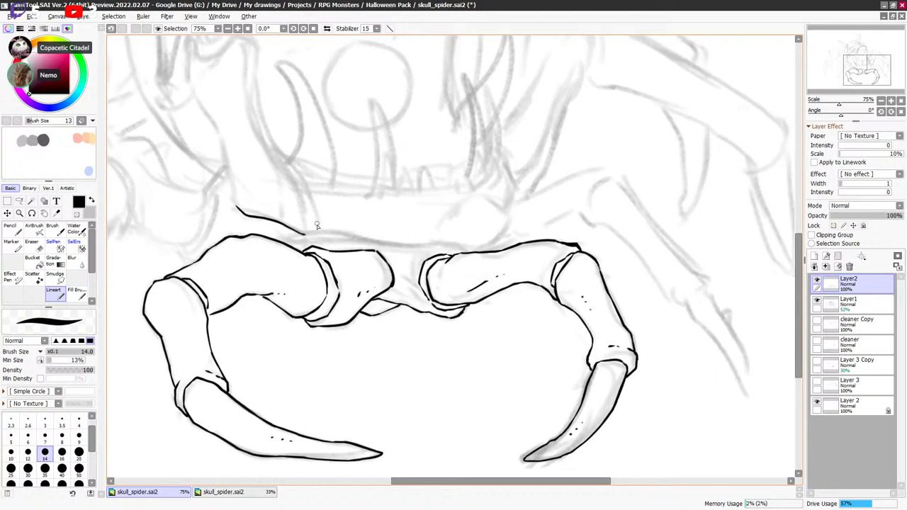
mouse_move(326, 236)
mouse_down()
mouse_move(493, 246)
mouse_move(485, 248)
mouse_move(510, 221)
mouse_move(491, 248)
mouse_move(509, 220)
mouse_up()
key(ctrl+z)
key(ctrl+z)
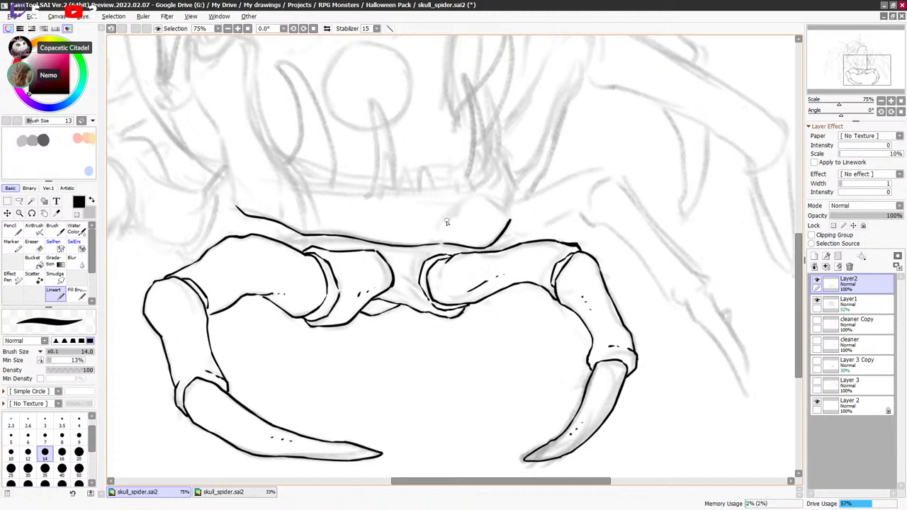
mouse_move(440, 231)
mouse_down()
mouse_move(477, 192)
mouse_move(504, 211)
mouse_move(489, 196)
mouse_move(510, 218)
mouse_up()
Ink the jaw's outer side contours upward from both lower corners, following the sketch.
scroll(518, 193, up, 1)
scroll(557, 233, up, 1)
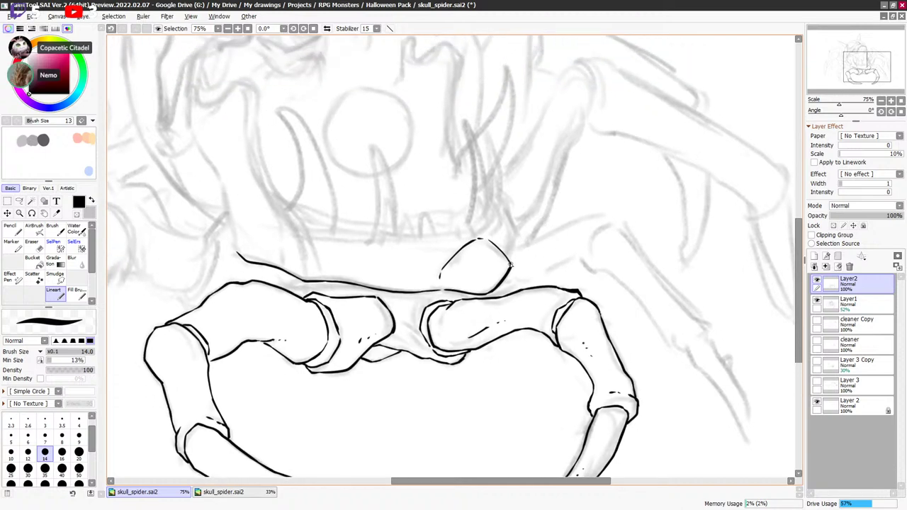
mouse_move(509, 267)
mouse_down()
mouse_move(517, 238)
mouse_move(505, 205)
mouse_move(518, 238)
mouse_move(576, 238)
mouse_up()
key(minus)
key(minus)
mouse_move(215, 133)
mouse_down()
mouse_move(251, 226)
mouse_move(244, 201)
mouse_move(262, 275)
mouse_up()
drag(302, 223, 351, 279)
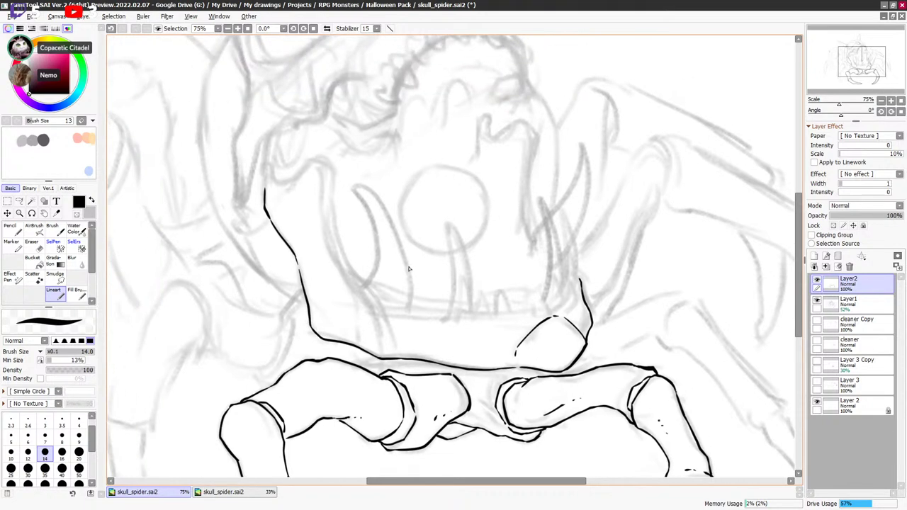
drag(293, 256, 298, 265)
Ink the short upper edge linking the two front legs' inner joints beneath the jaw.
drag(596, 192, 601, 185)
scroll(690, 213, down, 1)
drag(701, 248, 667, 193)
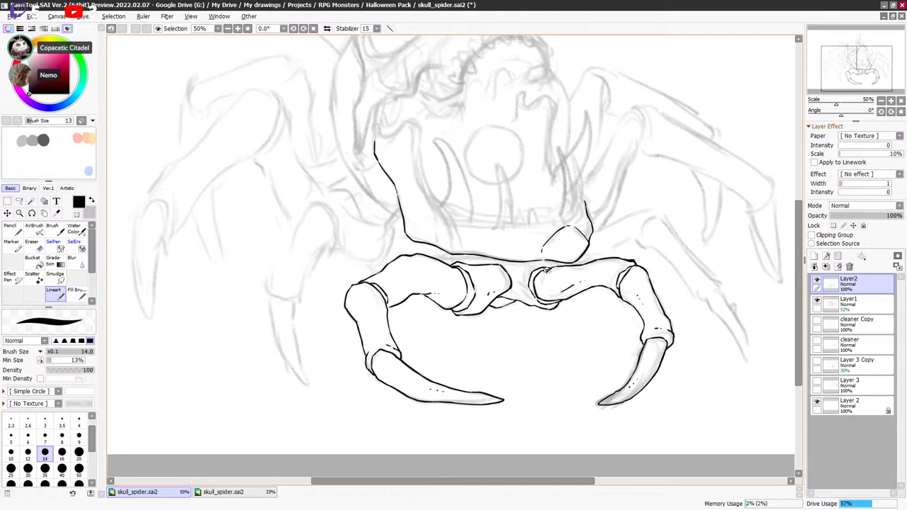
key(c)
key(c)
key(ctrl+z)
drag(510, 265, 526, 267)
key(ctrl+z)
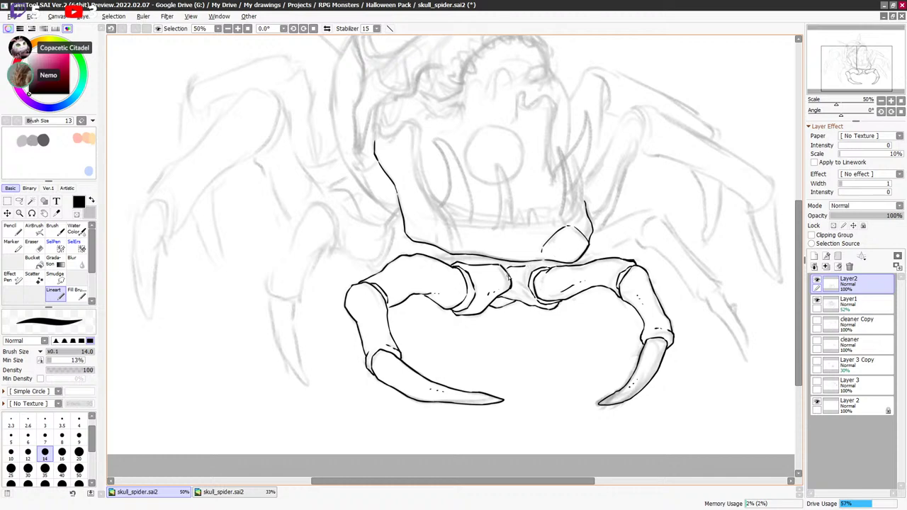
key(ctrl+z)
drag(533, 265, 548, 265)
key(ctrl+z)
drag(529, 267, 546, 265)
key(ctrl+z)
key(ctrl+z)
Clean up where the linking edge meets the front-right leg's inner joint and add small texture dots between the joints.
drag(604, 242, 601, 235)
key(e)
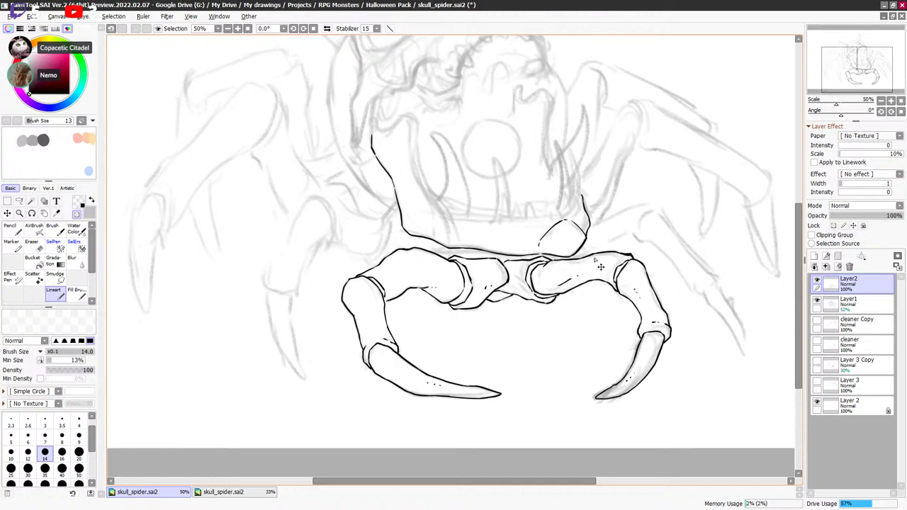
scroll(599, 265, up, 1)
key(e)
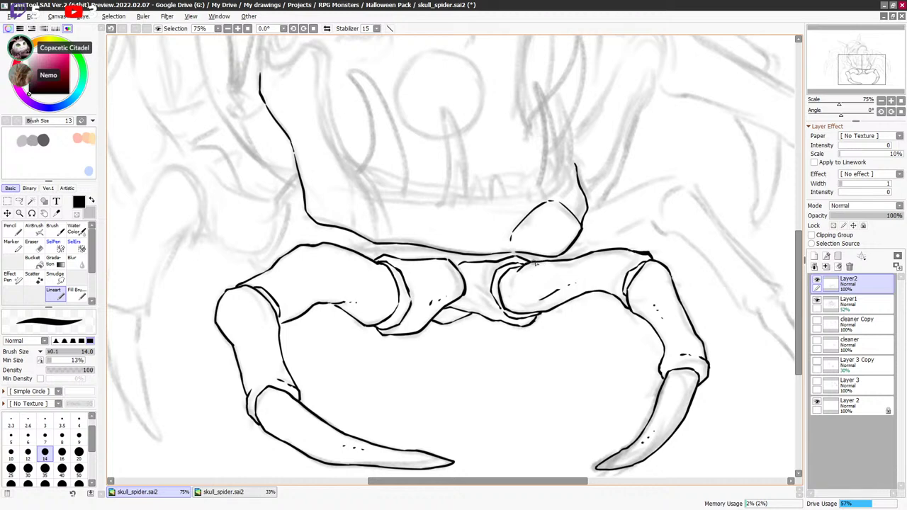
key(minus)
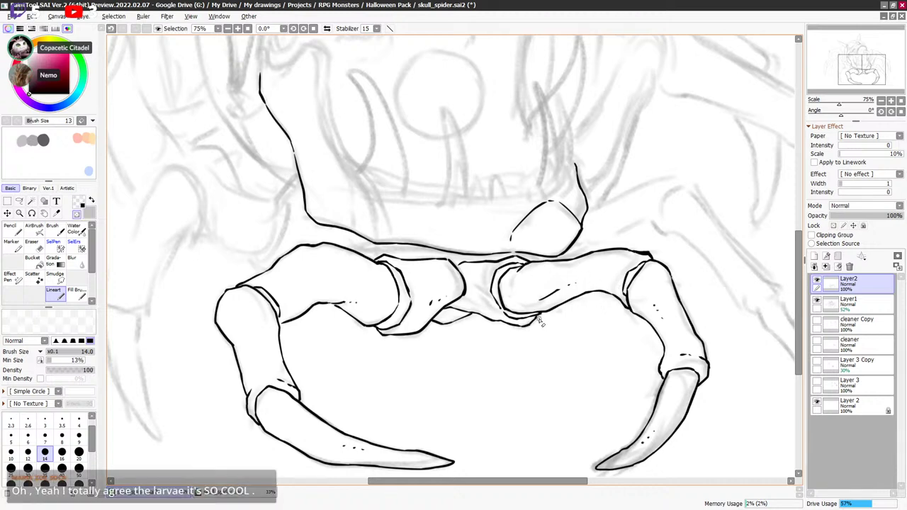
key(minus)
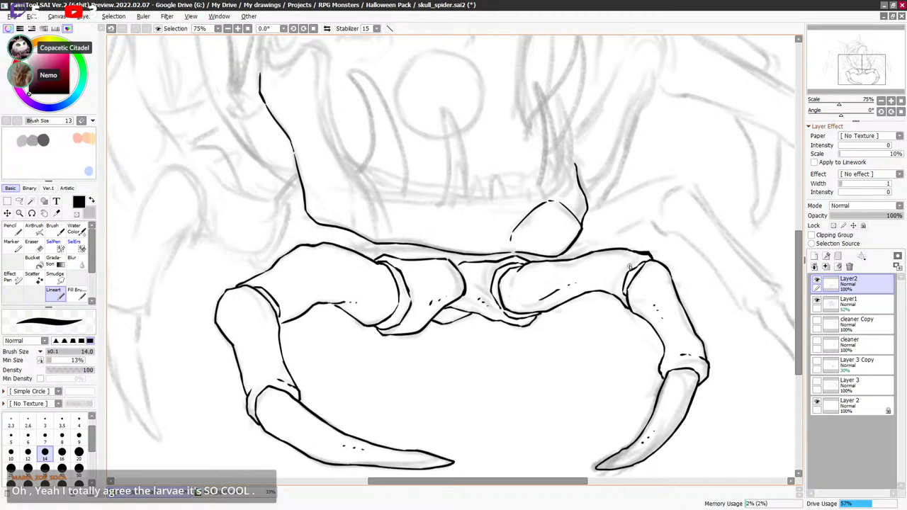
Touch up the rounded bump at the jaw's right corner and add small texture dots inside it.
drag(618, 259, 606, 269)
drag(581, 232, 579, 248)
key(x)
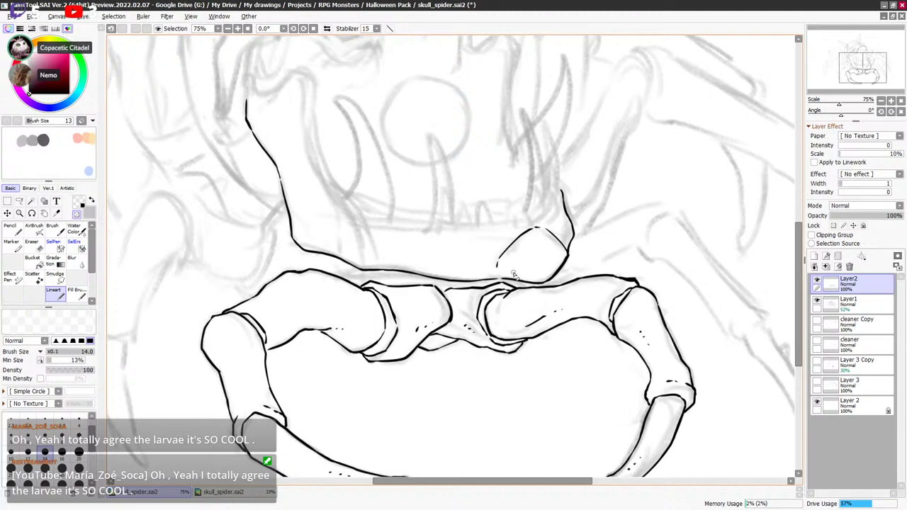
key(x)
click(512, 265)
click(514, 269)
Ink the notched upper end of the jaw's left branch.
drag(462, 199, 511, 245)
mouse_move(298, 124)
mouse_down()
mouse_move(560, 225)
mouse_move(376, 179)
mouse_move(380, 190)
mouse_move(417, 183)
mouse_move(393, 195)
mouse_move(432, 176)
mouse_up()
key(ctrl+z)
key(minus)
key(minus)
key(ctrl+z)
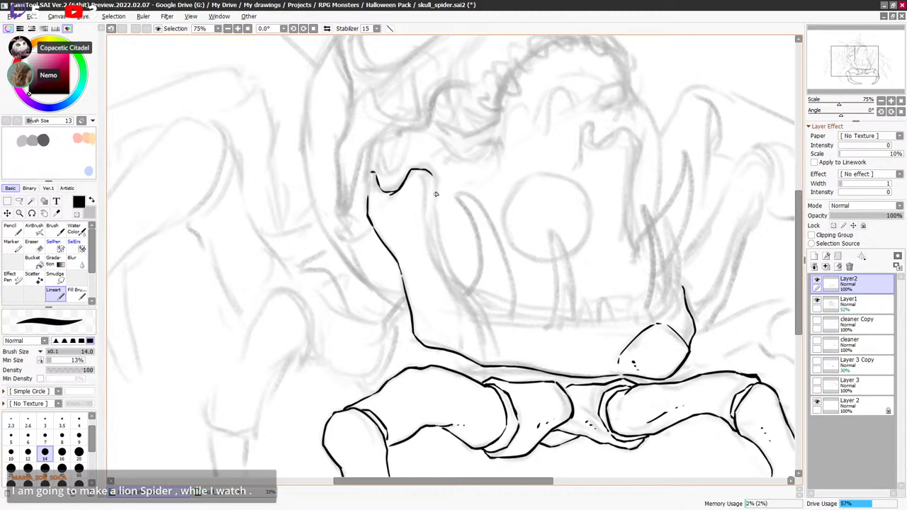
Ink the inner edge of the jaw's left branch, curving down toward the lower jaw.
drag(435, 178, 437, 236)
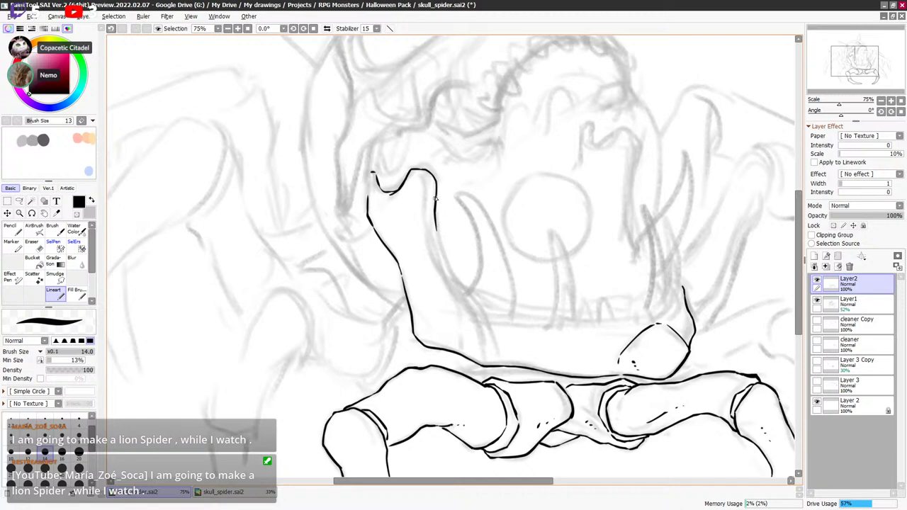
mouse_move(436, 199)
mouse_down()
mouse_move(452, 272)
mouse_move(487, 321)
mouse_move(477, 304)
mouse_move(491, 332)
mouse_move(477, 303)
mouse_move(501, 365)
mouse_move(502, 291)
mouse_up()
key(ctrl+z)
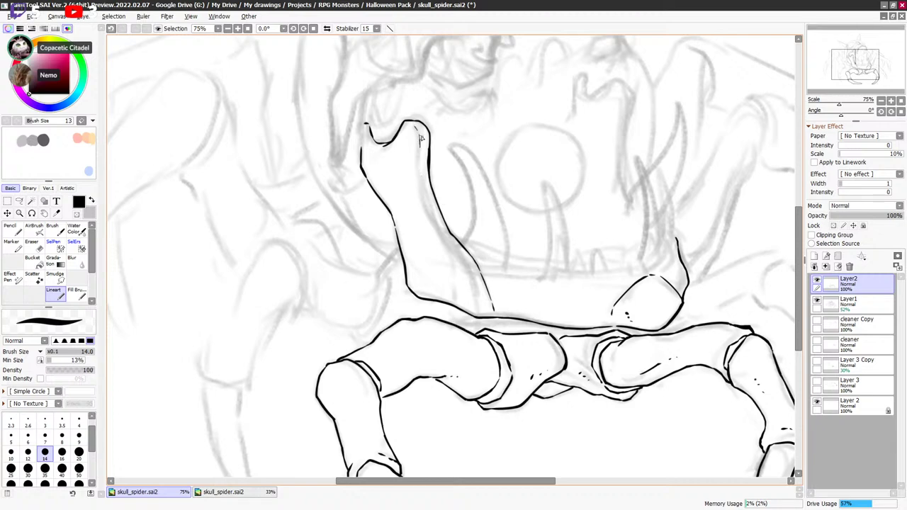
Ink a second contour alongside the left branch's inner edge and compare it with the sketch by briefly hiding Layer2.
mouse_move(410, 125)
mouse_down()
mouse_move(422, 188)
mouse_move(421, 179)
mouse_move(436, 224)
mouse_move(477, 271)
mouse_up()
key(ctrl+z)
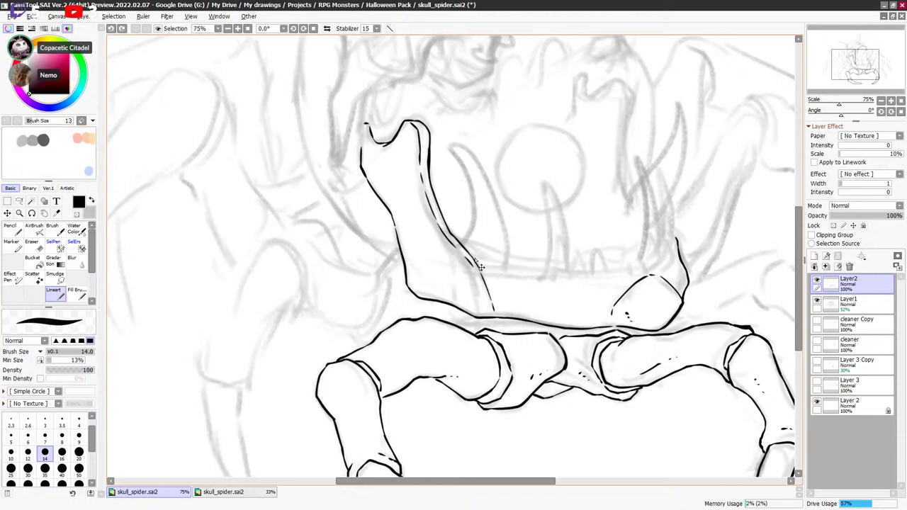
drag(461, 251, 482, 276)
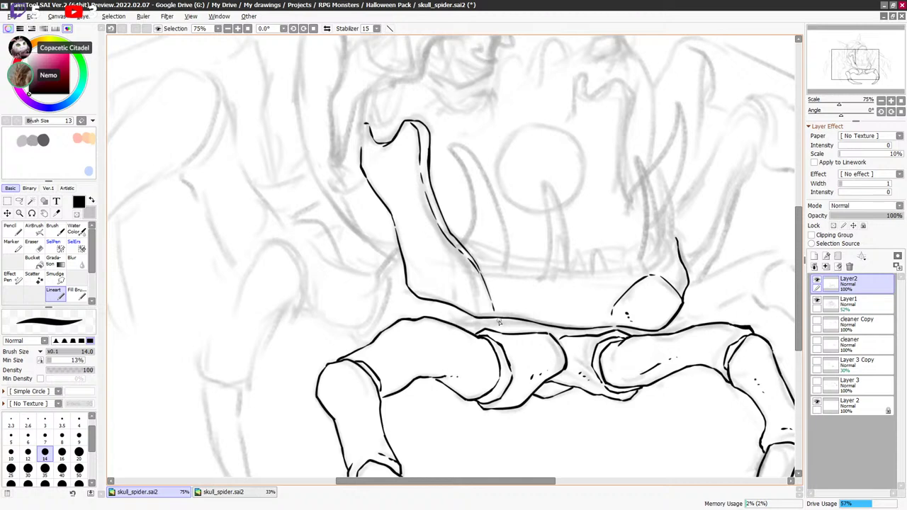
click(817, 282)
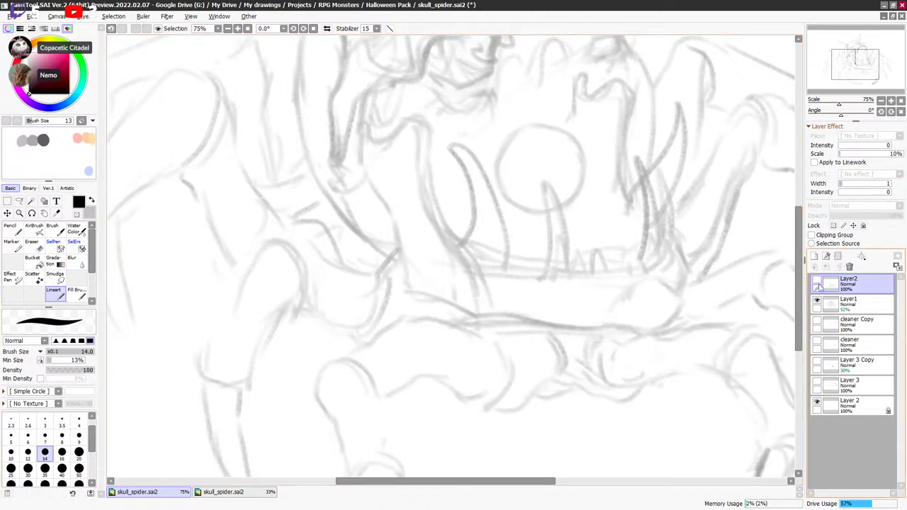
click(818, 282)
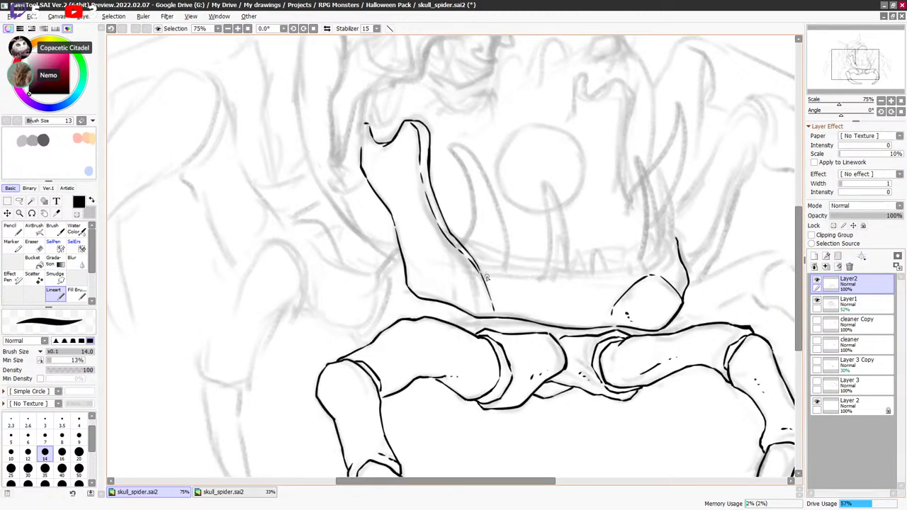
Erase and tidy the overlapping lines where the left branch's two inner contours merge near the lower jaw.
drag(594, 241, 586, 246)
key(minus)
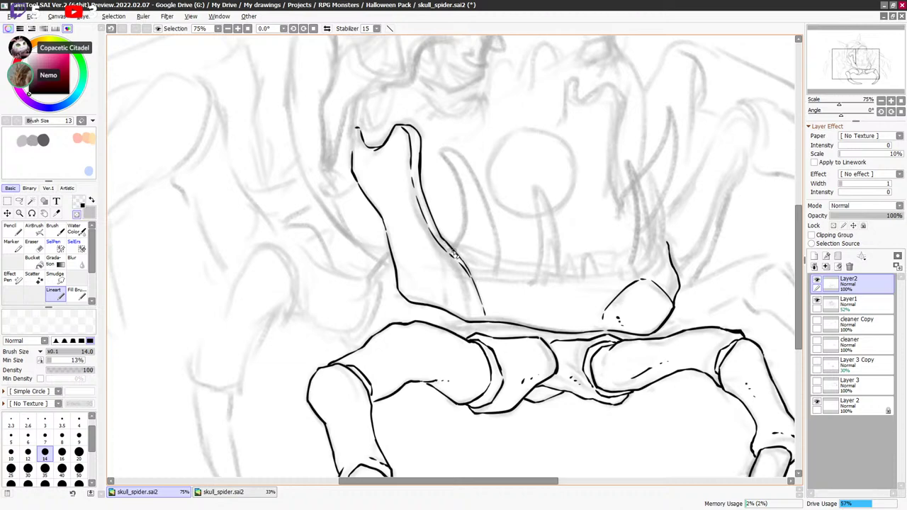
drag(454, 253, 464, 263)
key(e)
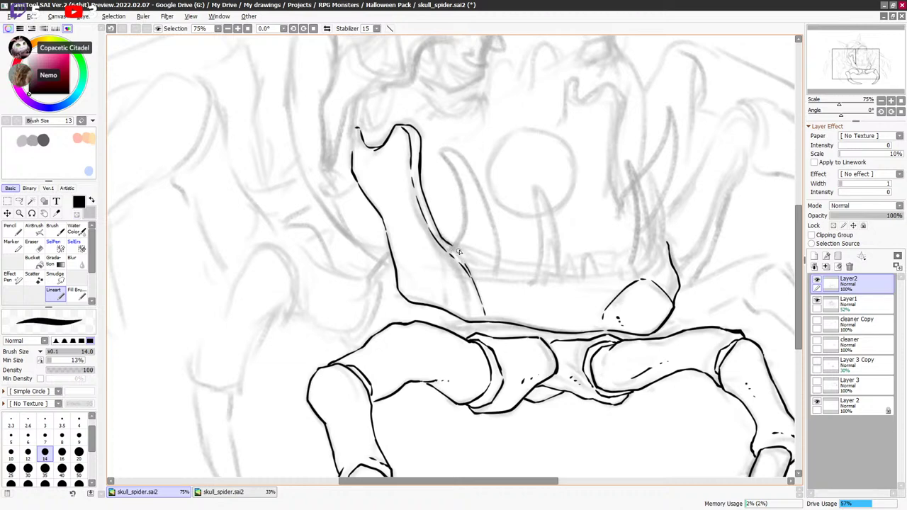
key(e)
key(e)
Ink the large curved tusk rising from the lower jaw beside the left branch.
drag(629, 242, 622, 246)
drag(543, 255, 539, 253)
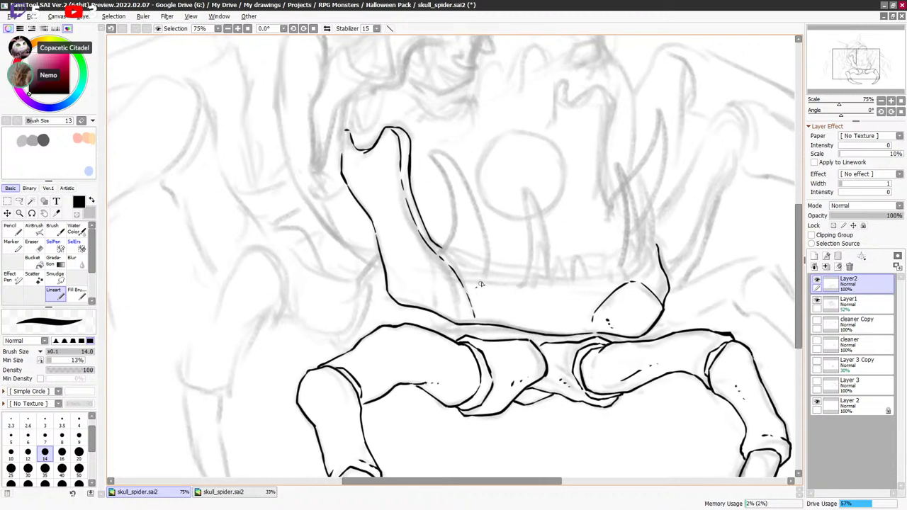
drag(478, 287, 489, 255)
key(ctrl+z)
mouse_move(477, 287)
mouse_down()
mouse_move(489, 252)
mouse_move(445, 248)
mouse_move(457, 229)
mouse_move(449, 179)
mouse_move(431, 151)
mouse_move(445, 153)
mouse_move(482, 218)
mouse_move(479, 210)
mouse_move(487, 252)
mouse_up()
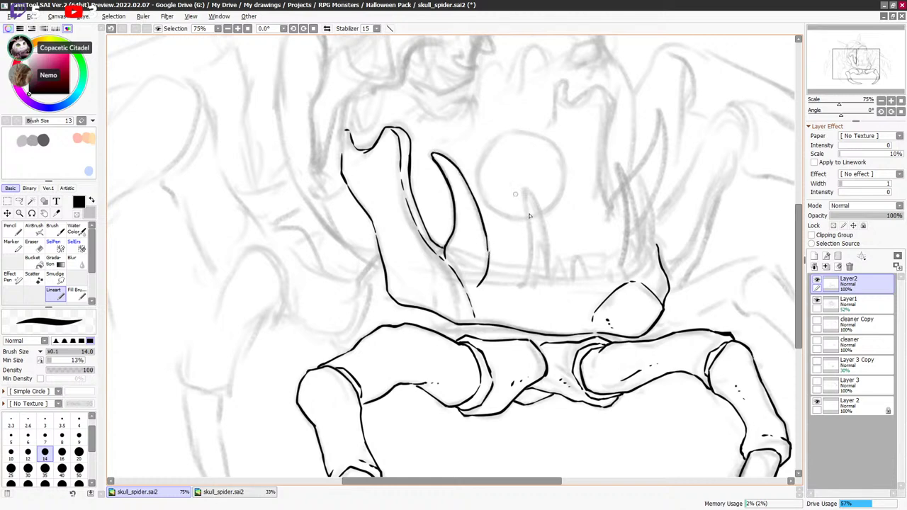
Ink the gum line beside the large tusk and outline the smaller pointed tooth in the middle of the jaw.
drag(530, 215, 522, 186)
drag(481, 240, 508, 245)
key(ctrl+z)
key(ctrl+z)
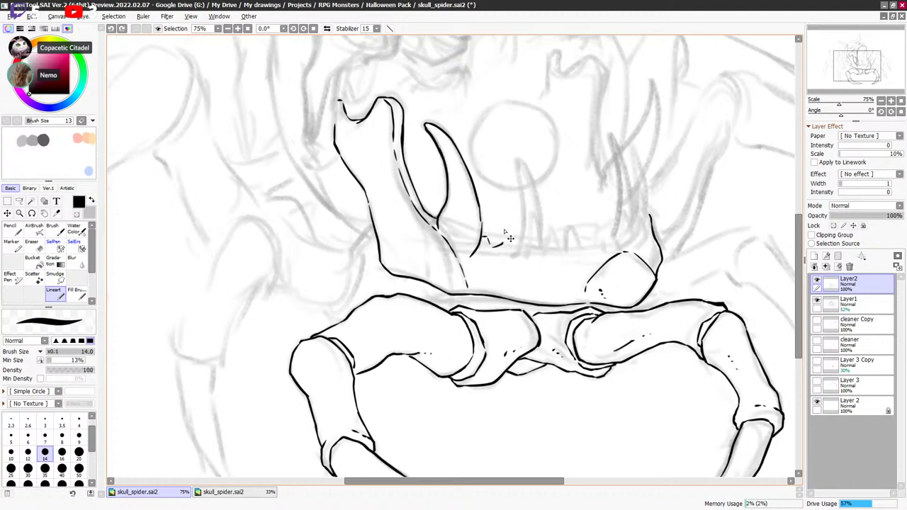
drag(640, 230, 634, 236)
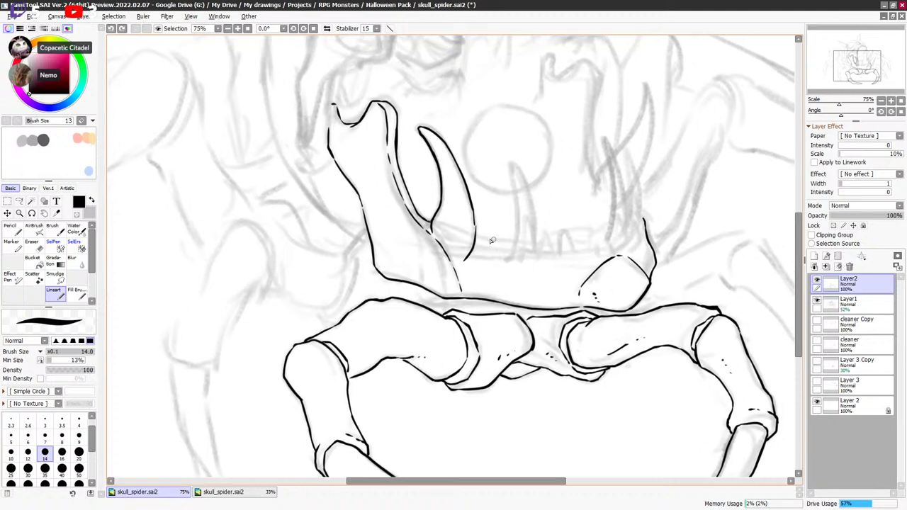
mouse_move(474, 240)
mouse_down()
mouse_move(512, 245)
mouse_move(516, 260)
mouse_up()
mouse_move(516, 261)
mouse_down()
mouse_move(536, 233)
mouse_move(517, 227)
mouse_move(510, 165)
mouse_move(534, 209)
mouse_move(536, 250)
mouse_up()
key(ctrl+z)
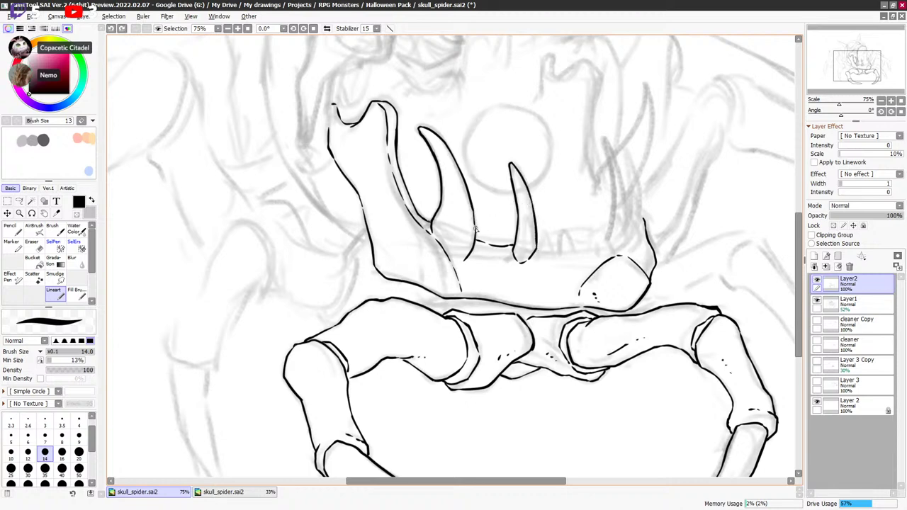
Refine the large tusk's outer edge and the left branch's inner contour with small erasures and touch-up strokes.
key(minus)
key(minus)
mouse_move(474, 213)
mouse_down()
mouse_move(475, 237)
mouse_move(472, 200)
mouse_up()
key(minus)
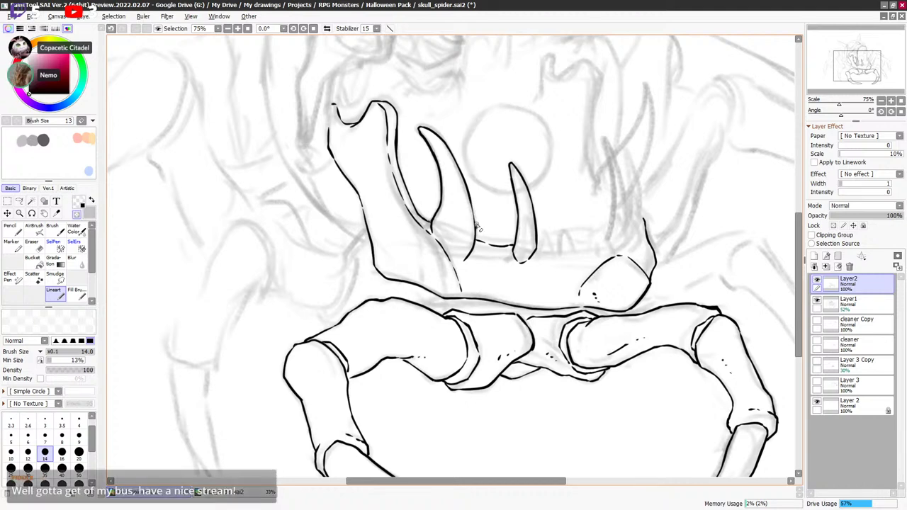
key(minus)
key(minus)
key(minus)
key(minus)
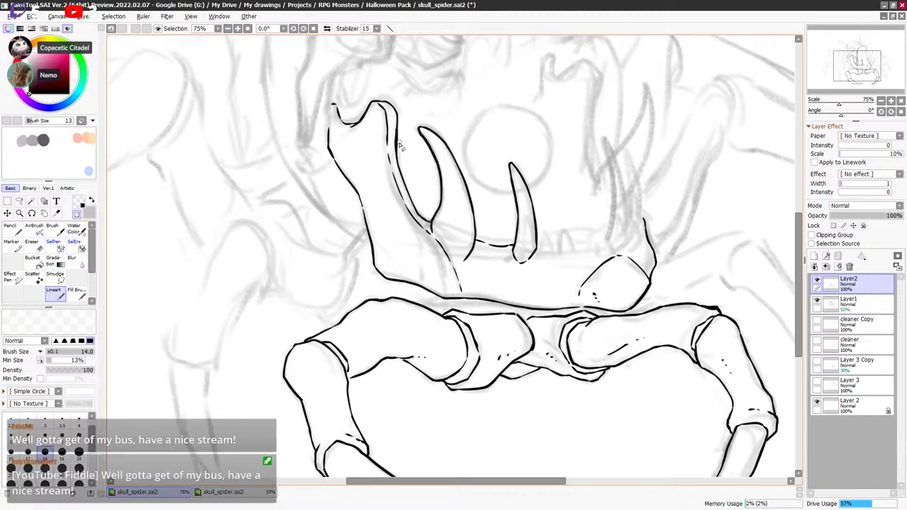
key(minus)
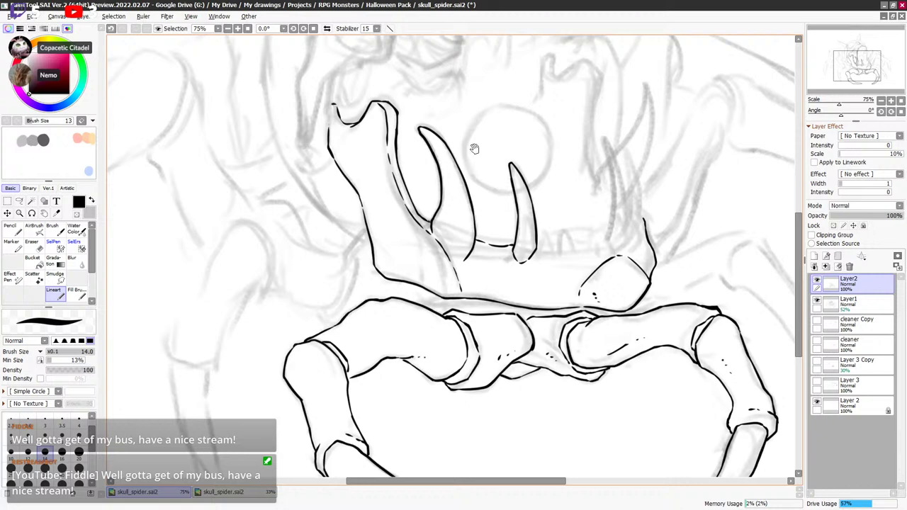
Erase and re-ink the right side of the middle tooth's base where it meets the gum line.
scroll(515, 187, up, 1)
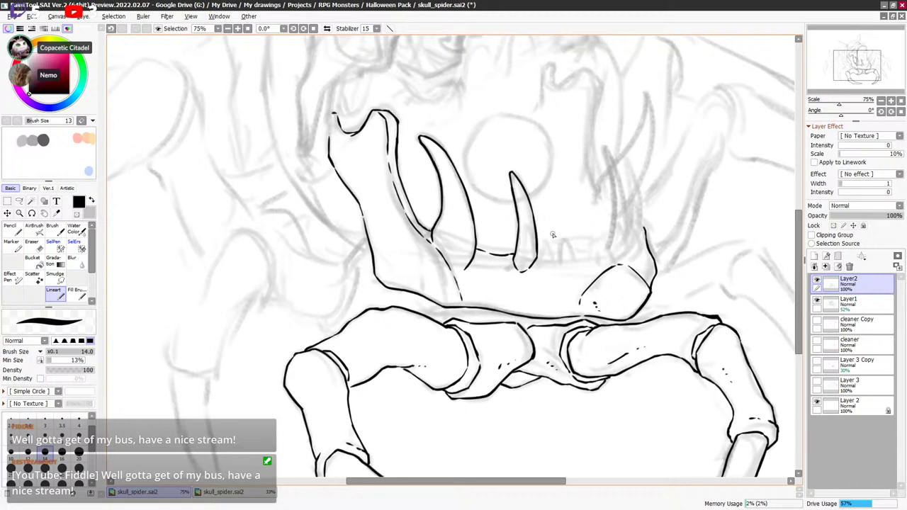
scroll(553, 248, down, 2)
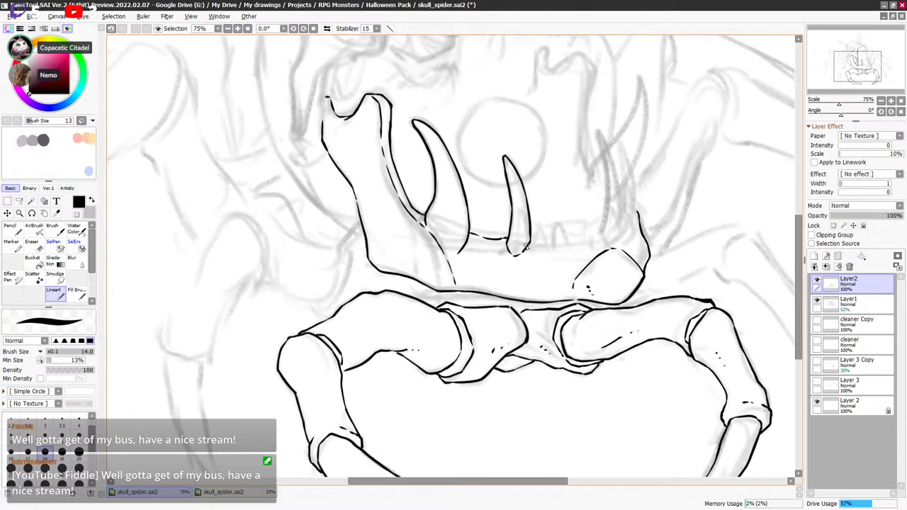
key(e)
mouse_move(526, 245)
mouse_down()
mouse_move(525, 256)
mouse_move(530, 244)
mouse_up()
key(e)
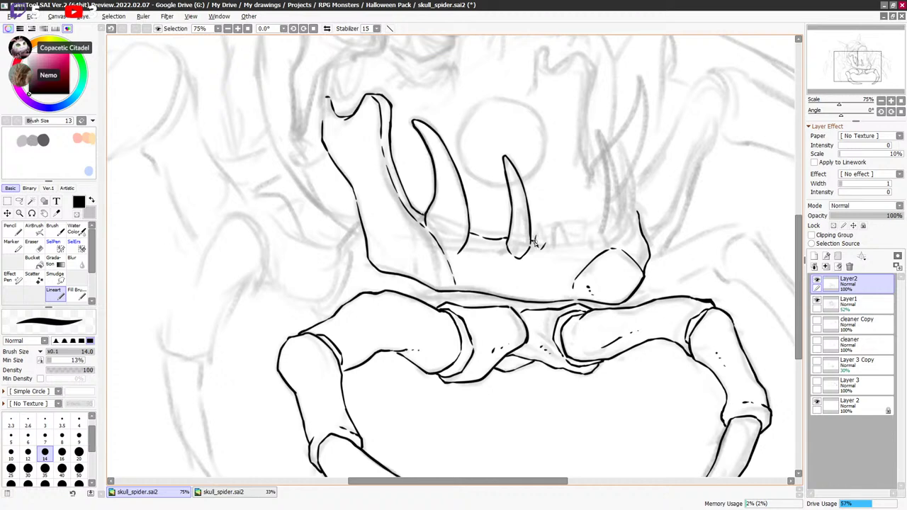
Ink a small pointed tooth on the gum line just right of the middle tooth and tidy its outline.
drag(535, 245, 541, 228)
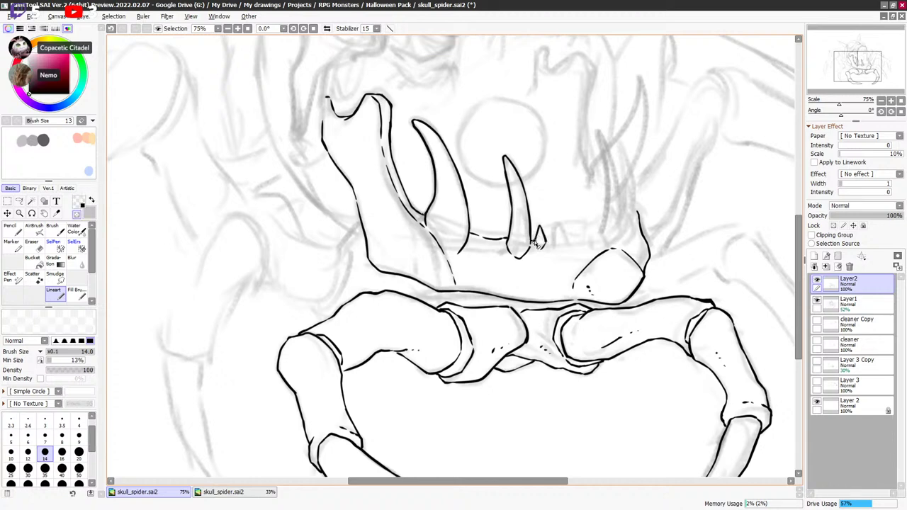
key(e)
key(e)
key(e)
key(e)
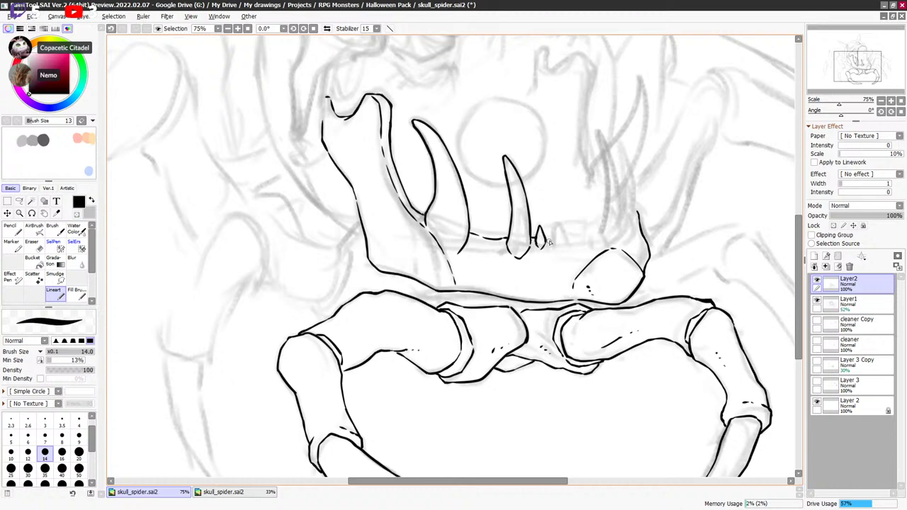
Ink a second small rounded tooth beside the first one and clean up its contour with erasures.
key(e)
key(e)
key(e)
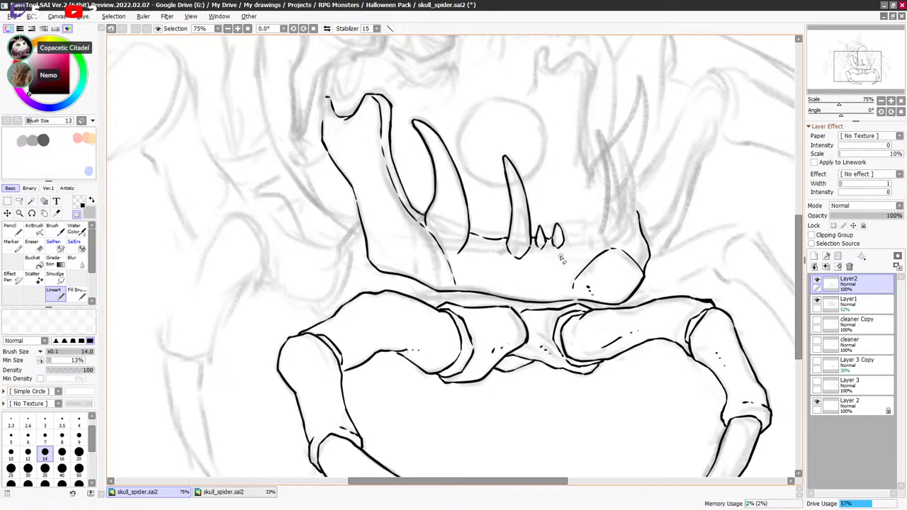
key(minus)
key(minus)
key(e)
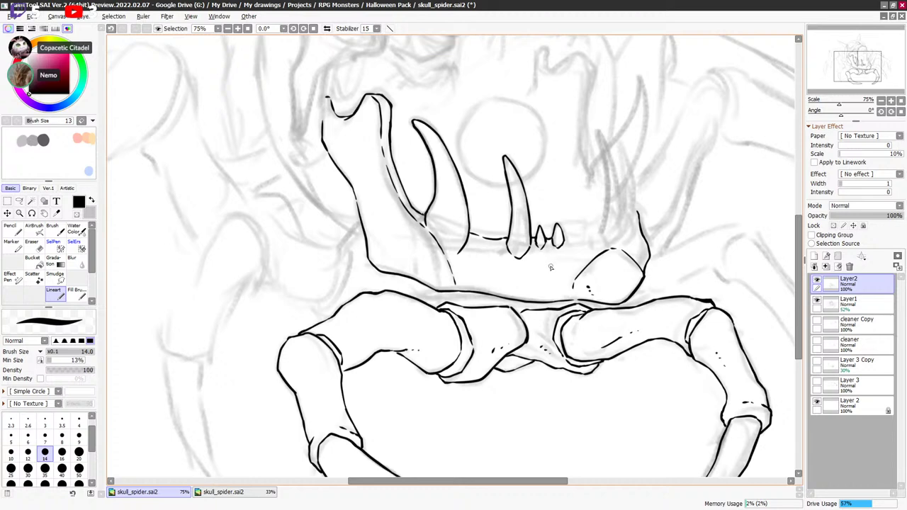
key(e)
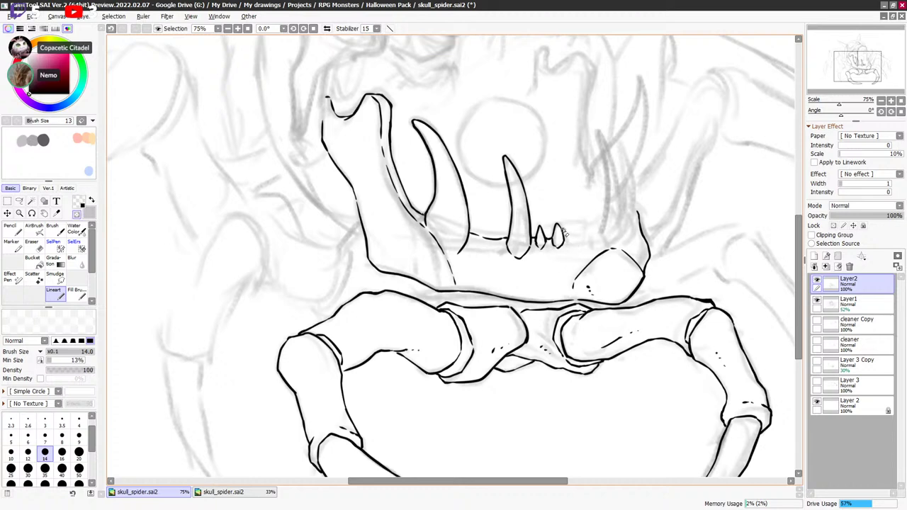
key(e)
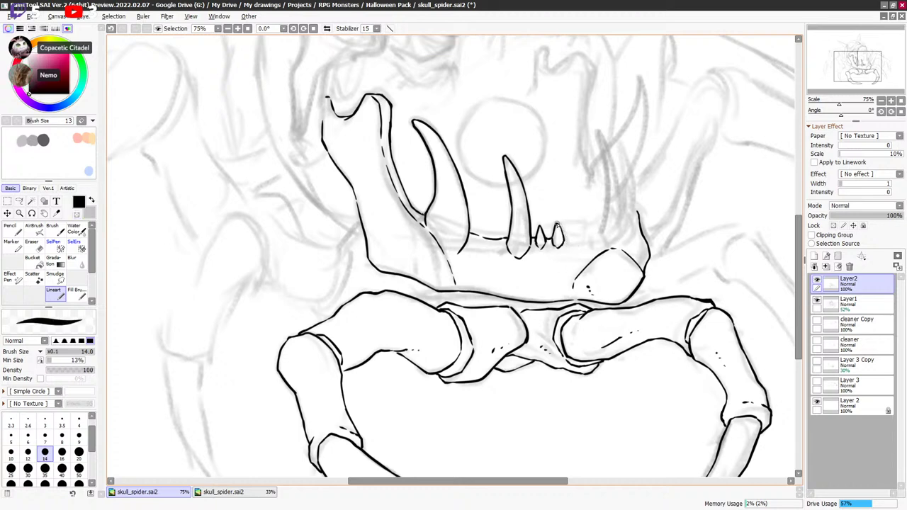
Ink the third and fourth small teeth along the gum line toward the front of the jaw.
drag(666, 268, 646, 279)
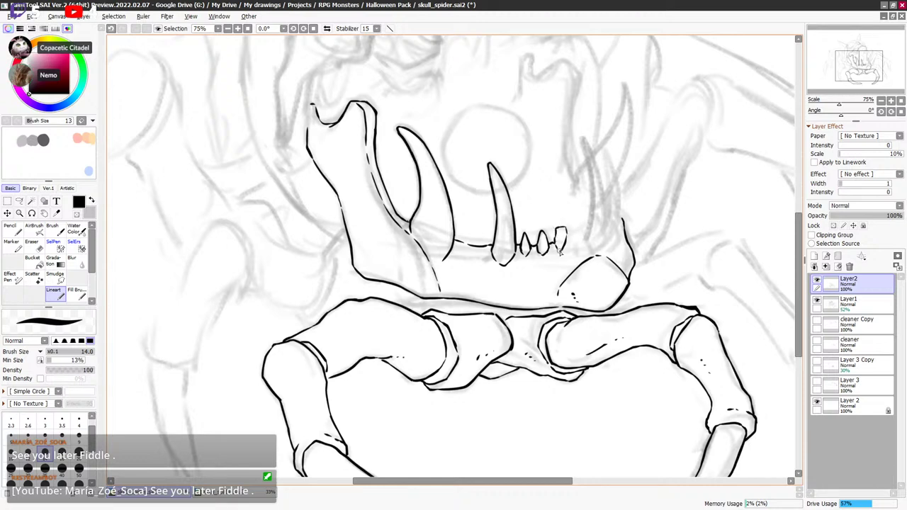
drag(567, 240, 576, 243)
mouse_move(664, 225)
mouse_down()
mouse_move(587, 337)
mouse_move(628, 270)
mouse_up()
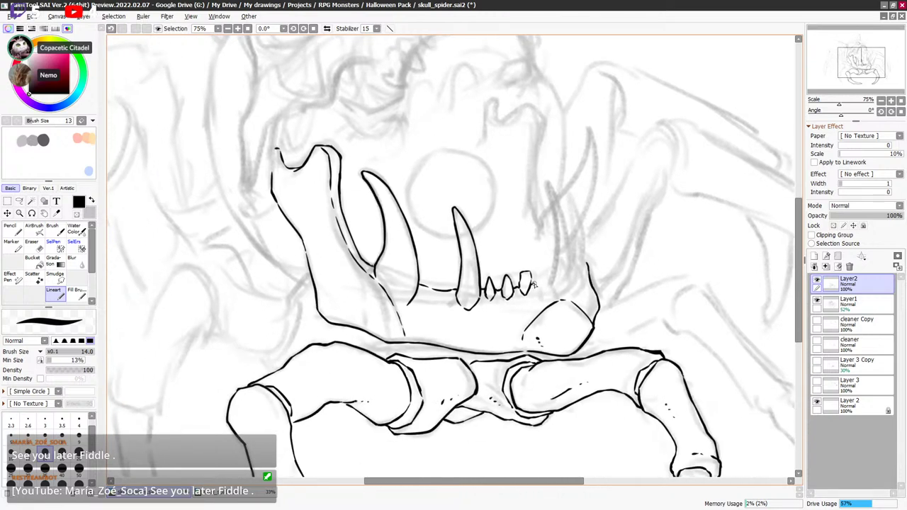
mouse_move(537, 291)
mouse_down()
mouse_move(537, 277)
mouse_move(545, 289)
mouse_up()
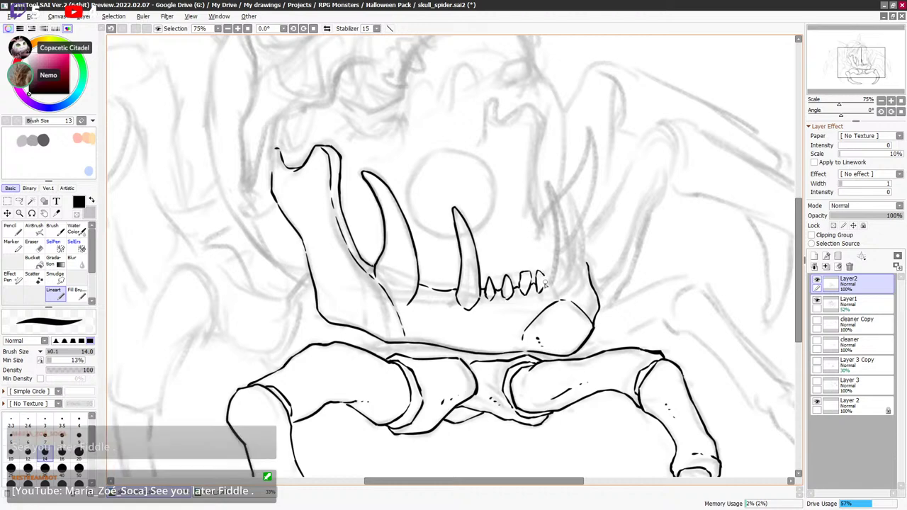
Ink the remaining narrow pointed teeth up to the jaw's right end and close the row against the chin contour.
mouse_move(615, 263)
mouse_down()
mouse_move(636, 268)
mouse_move(607, 274)
mouse_move(617, 273)
mouse_move(567, 262)
mouse_move(559, 271)
mouse_up()
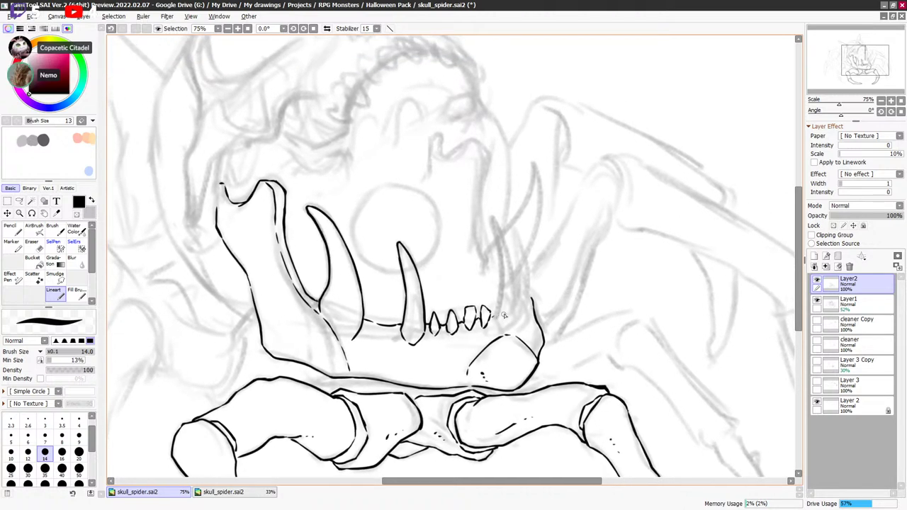
mouse_move(528, 310)
mouse_down()
mouse_move(585, 266)
mouse_move(598, 286)
mouse_move(629, 264)
mouse_move(582, 314)
mouse_up()
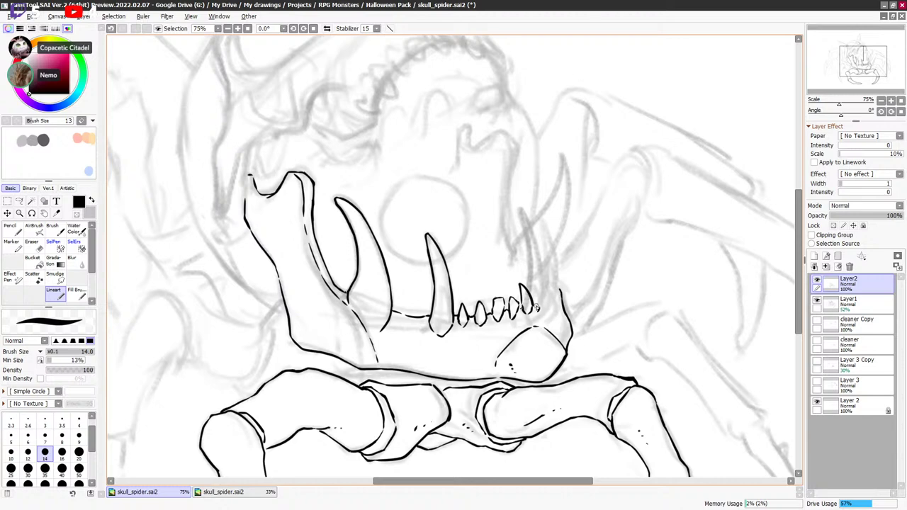
drag(529, 304, 550, 301)
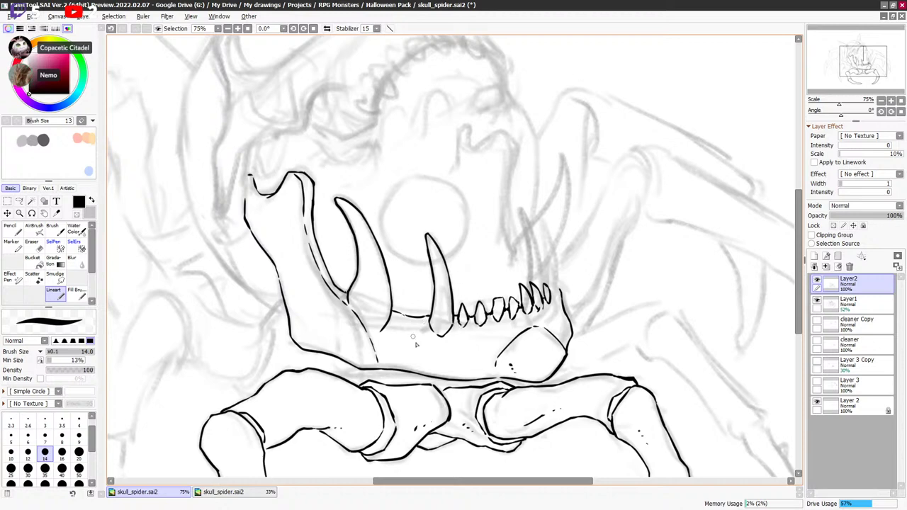
drag(597, 318, 599, 305)
drag(604, 355, 600, 347)
drag(618, 311, 614, 319)
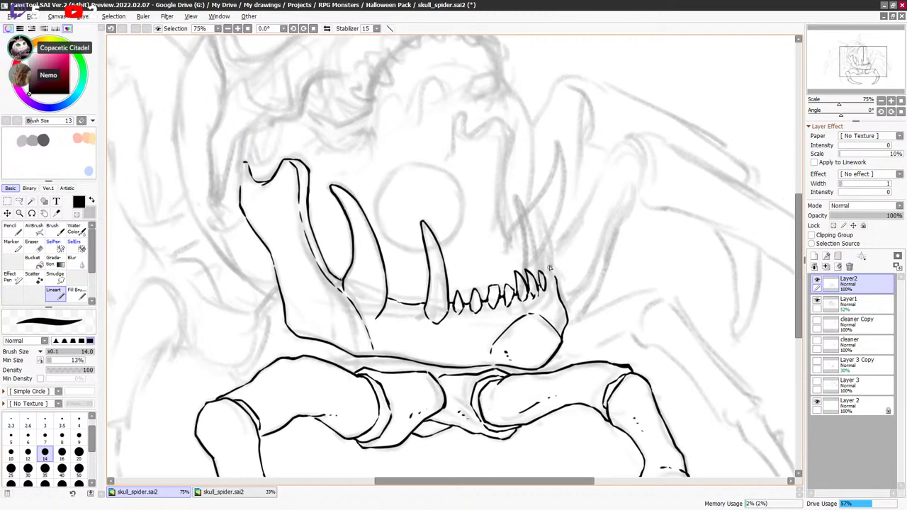
scroll(571, 260, down, 1)
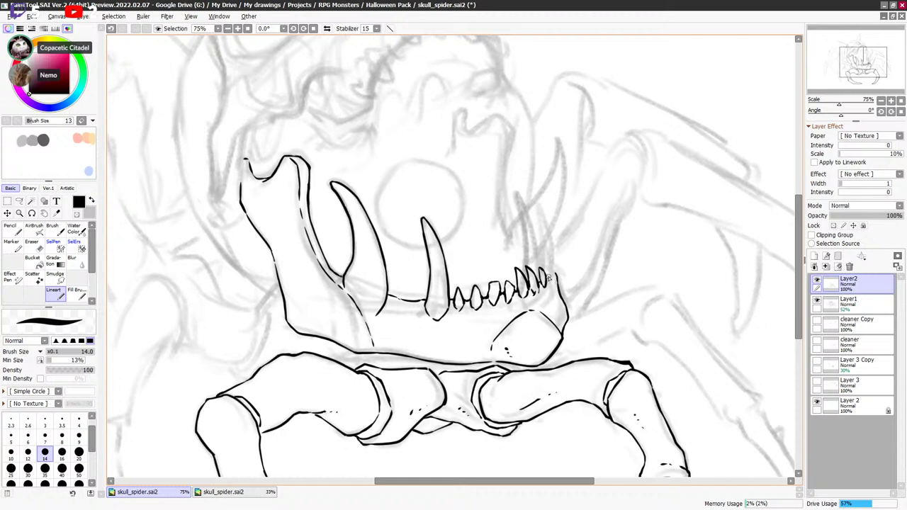
mouse_move(550, 283)
mouse_down()
mouse_move(553, 267)
mouse_move(556, 282)
mouse_up()
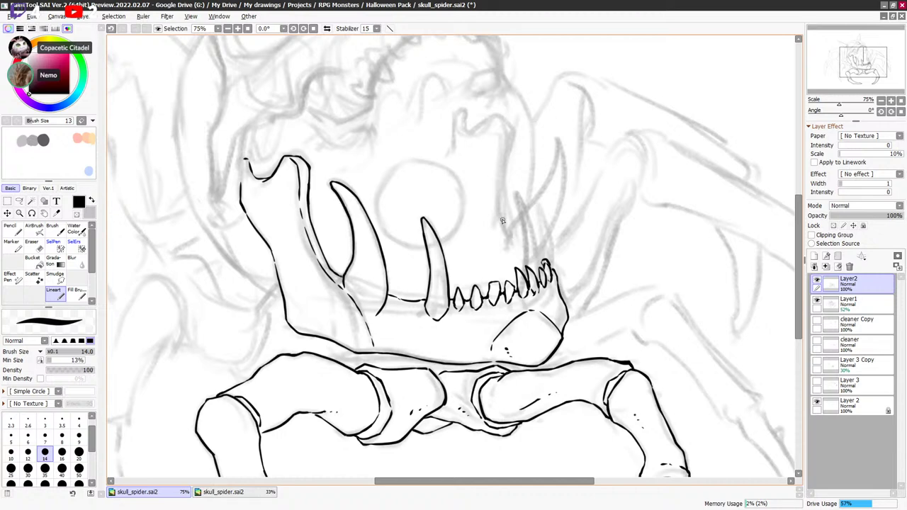
drag(501, 217, 520, 245)
drag(623, 244, 625, 250)
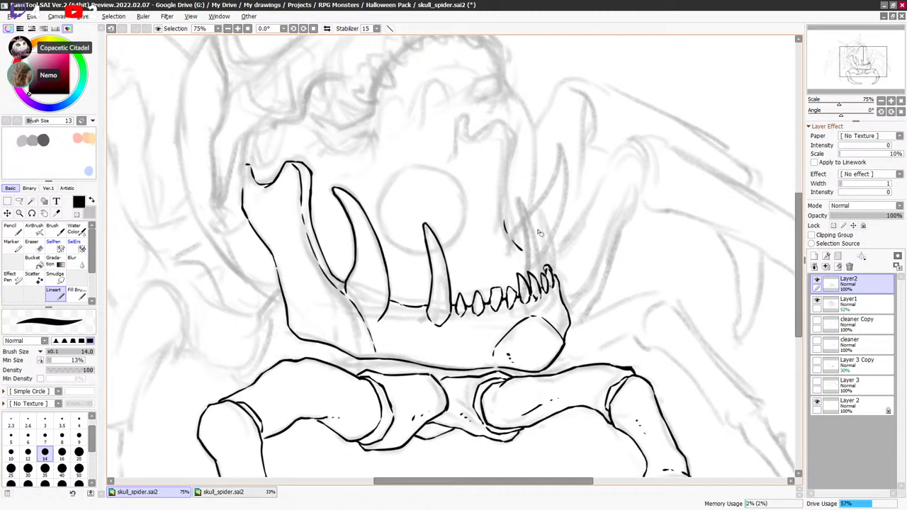
key(ctrl+z)
Ink the jaw's right branch, tracing its outer edge upward and the curved notch and knob at its top.
mouse_move(504, 233)
mouse_down()
mouse_move(511, 147)
mouse_move(496, 124)
mouse_move(506, 128)
mouse_move(508, 159)
mouse_move(501, 129)
mouse_move(504, 163)
mouse_up()
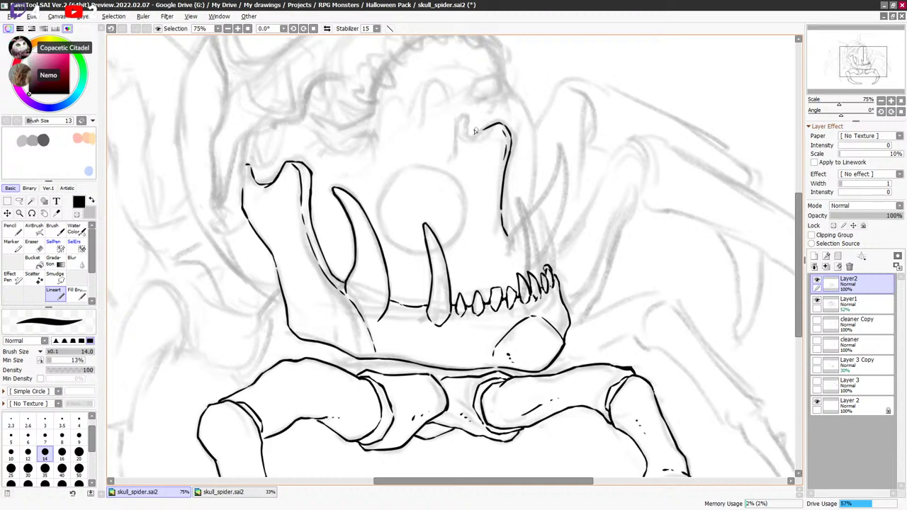
drag(454, 150, 456, 132)
mouse_move(455, 129)
mouse_down()
mouse_move(465, 115)
mouse_move(468, 140)
mouse_move(454, 138)
mouse_move(462, 114)
mouse_move(471, 137)
mouse_move(479, 131)
mouse_move(470, 137)
mouse_up()
key(ctrl+z)
key(ctrl+z)
key(ctrl+z)
key(ctrl+z)
mouse_move(473, 134)
mouse_down()
mouse_move(492, 127)
mouse_move(482, 129)
mouse_up()
Refine the notched top of the right branch with a small erasure and touch-up strokes on the knob.
key(minus)
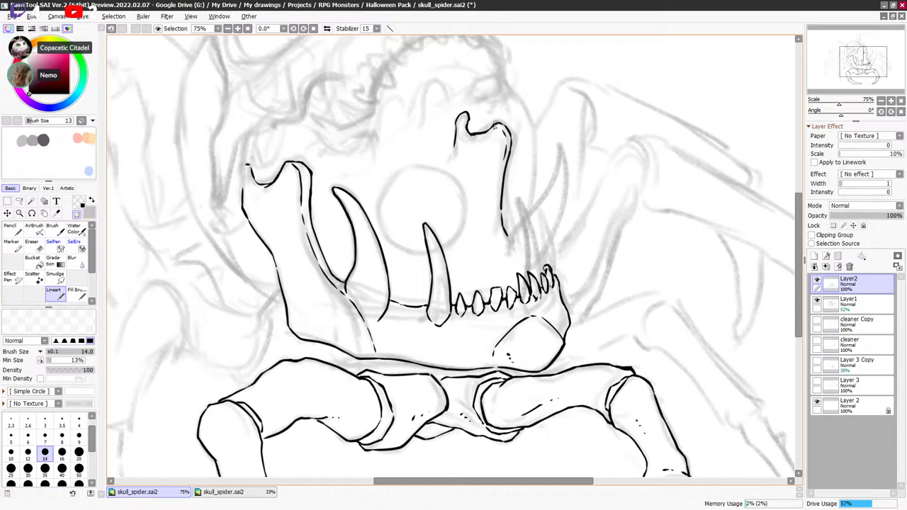
key(x)
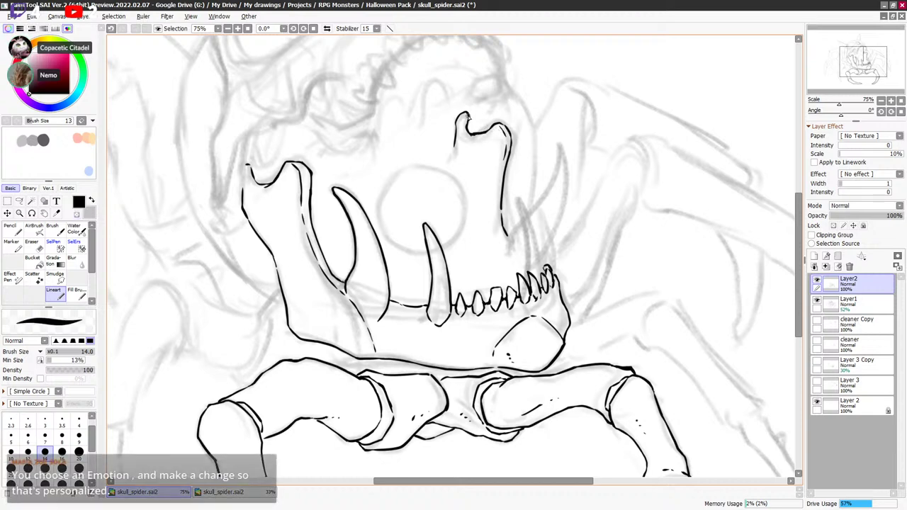
drag(569, 162, 571, 157)
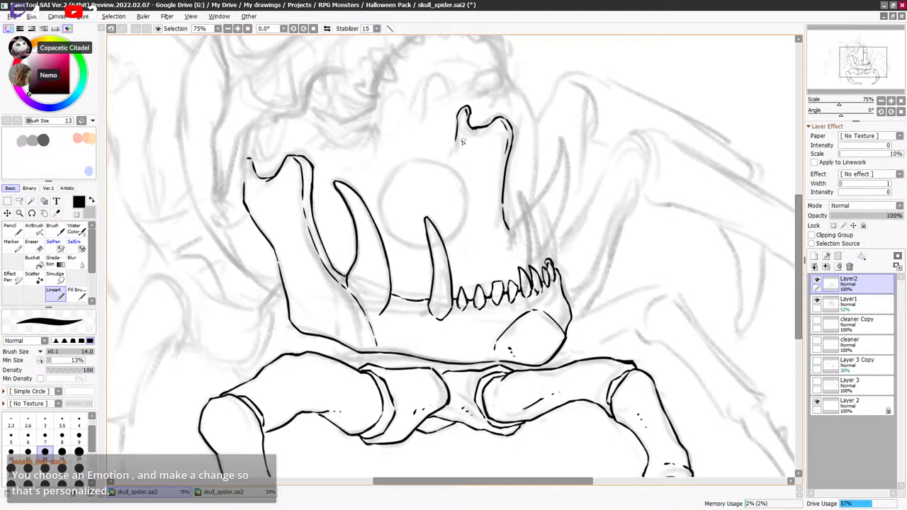
drag(457, 135, 454, 146)
Ink the inner edge of the curved right tusk from the lower end of the right branch up to the tip.
mouse_move(536, 164)
mouse_down()
mouse_move(562, 265)
mouse_move(569, 204)
mouse_up()
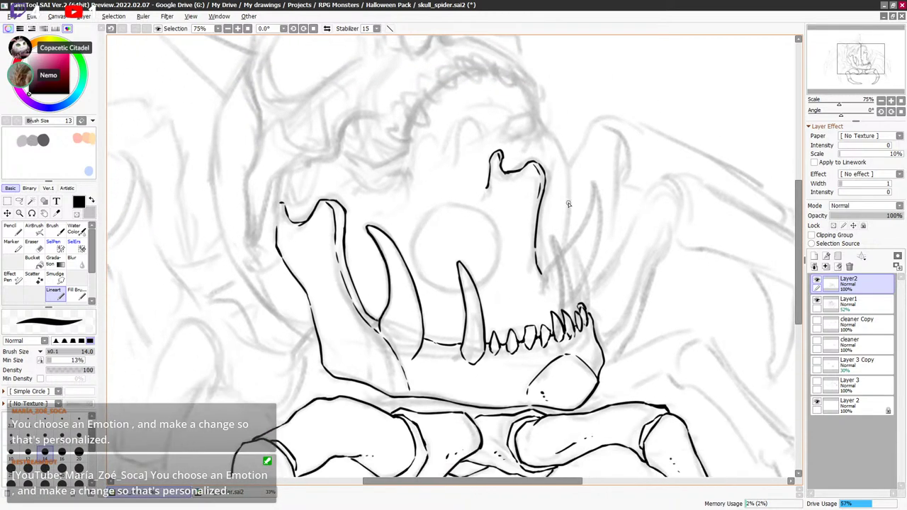
drag(609, 235, 615, 192)
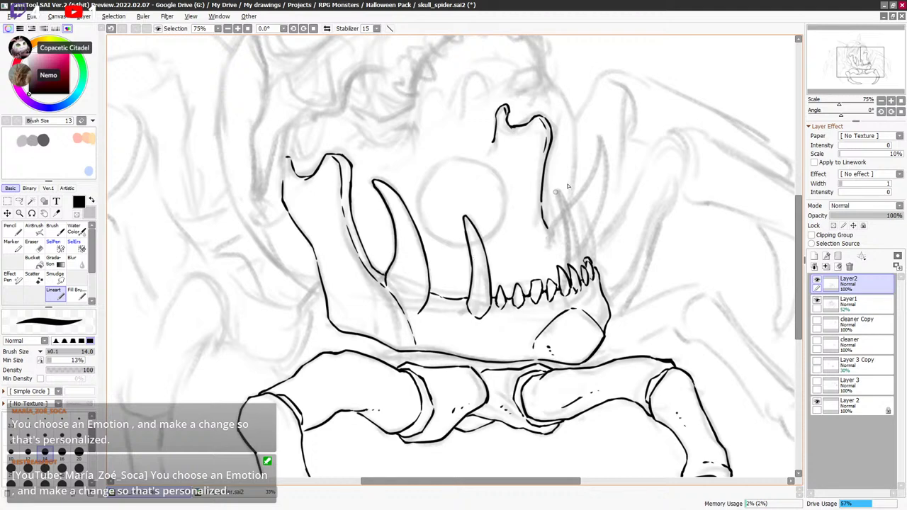
key(ctrl+z)
drag(547, 228, 556, 221)
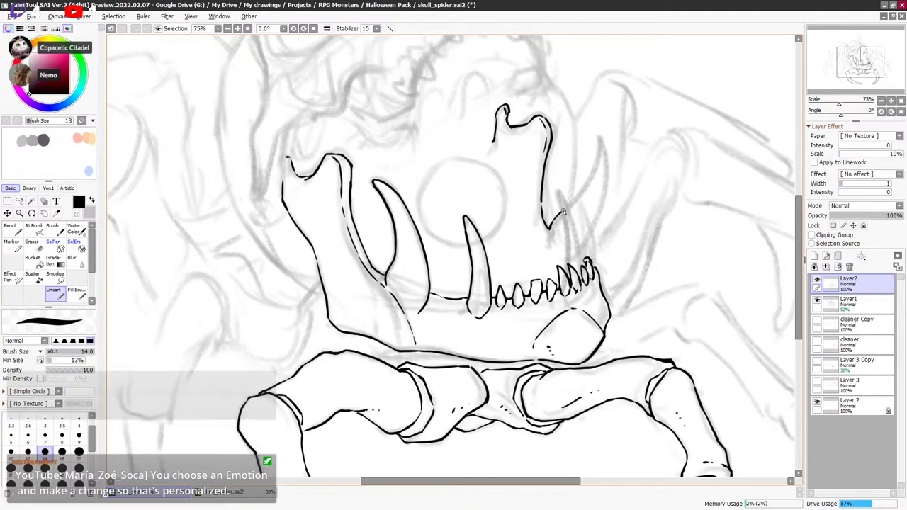
drag(550, 226, 601, 141)
key(ctrl+z)
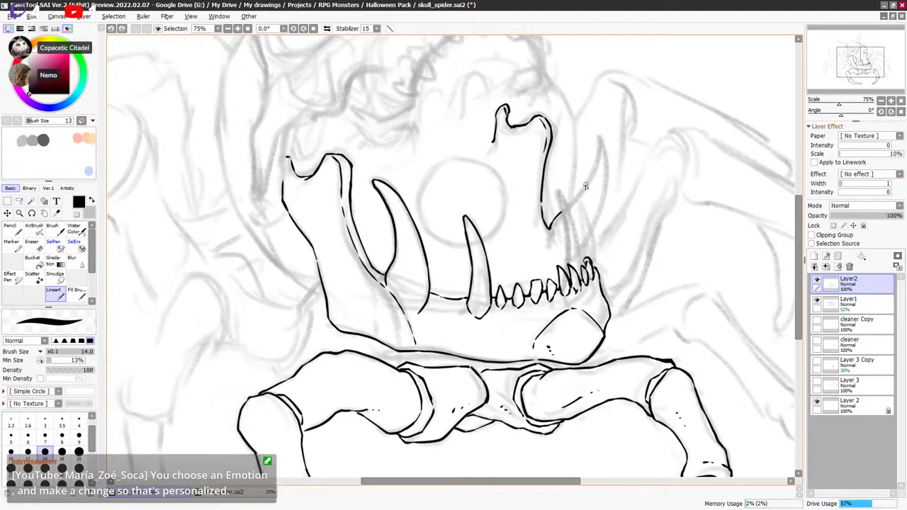
mouse_move(560, 215)
mouse_down()
mouse_move(603, 147)
mouse_move(603, 162)
mouse_move(603, 140)
mouse_up()
Clean up the right tusk's tip and ink its outer edge curving down toward the front teeth.
key(minus)
key(minus)
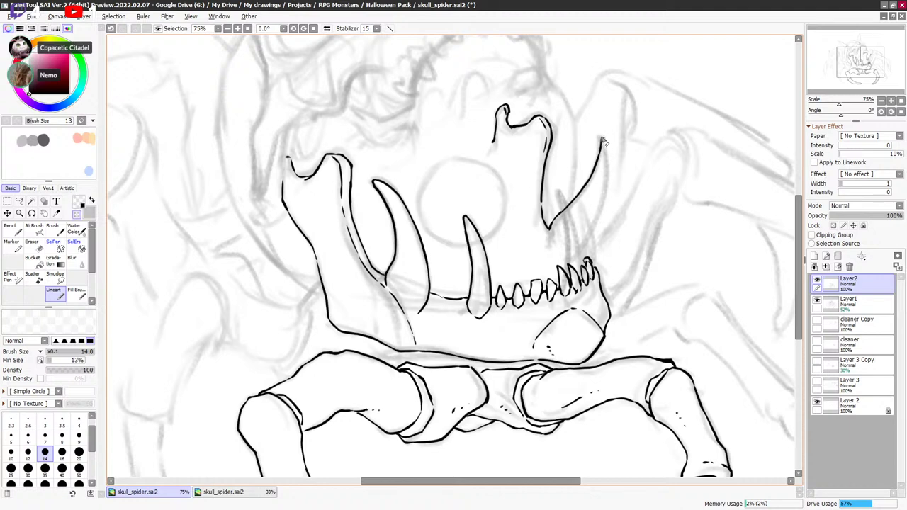
drag(604, 139, 603, 198)
drag(607, 163, 591, 231)
key(minus)
key(minus)
key(ctrl+z)
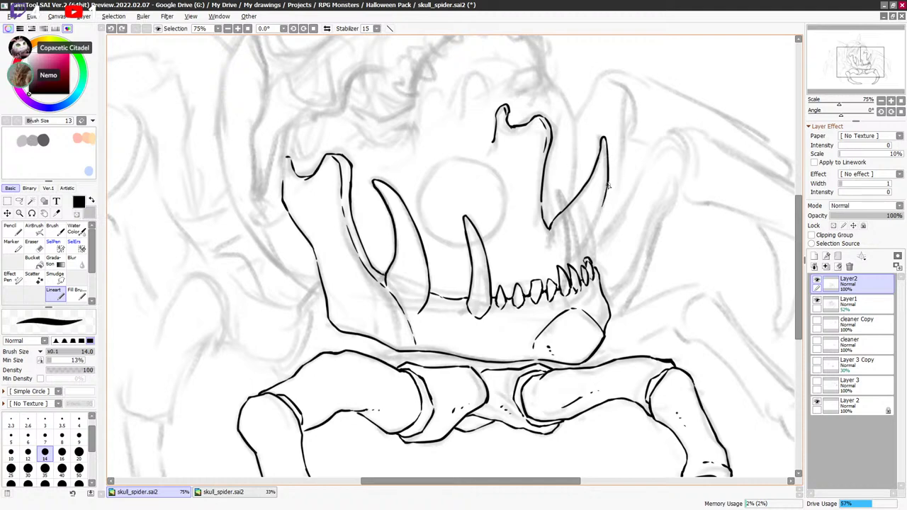
drag(608, 187, 594, 226)
drag(589, 231, 573, 251)
drag(602, 213, 575, 249)
Rework the right tusk's inner edge and touch up its outer edge below the tip.
key(minus)
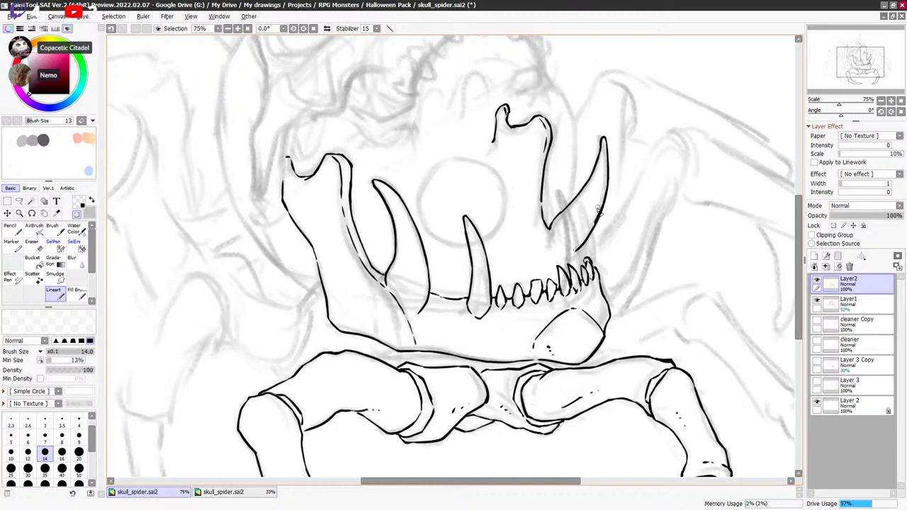
key(minus)
mouse_move(553, 217)
mouse_down()
mouse_move(583, 187)
mouse_move(551, 231)
mouse_move(599, 166)
mouse_move(588, 185)
mouse_up()
key(ctrl+z)
key(minus)
key(minus)
key(ctrl+z)
key(minus)
mouse_move(601, 150)
mouse_down()
mouse_move(596, 166)
mouse_move(607, 163)
mouse_move(607, 181)
mouse_up()
Clean up the right tusk's outline and its junction with the right branch using small erasures and touch-ups.
key(minus)
key(minus)
key(minus)
key(minus)
key(minus)
key(minus)
key(minus)
key(c)
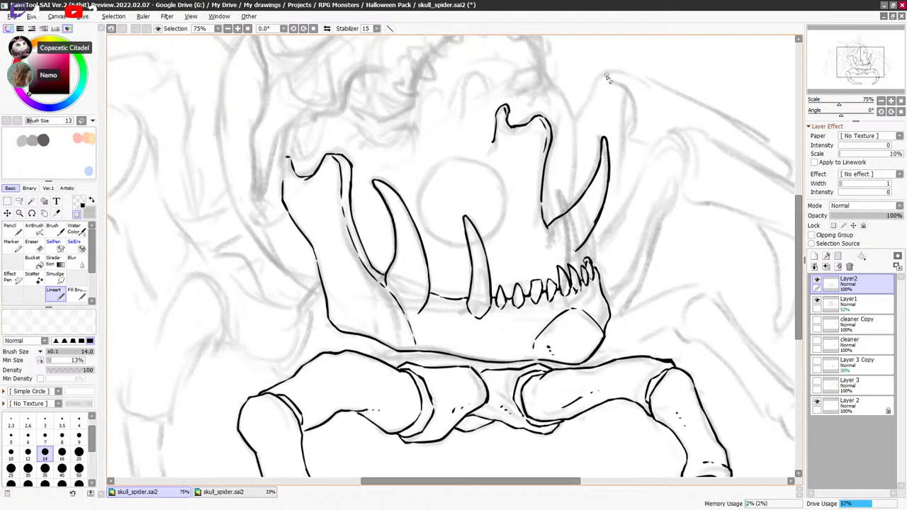
key(c)
key(c)
key(c)
Sharpen the right tusk's tip by alternating small erasures and ink touch-ups.
drag(622, 215, 627, 206)
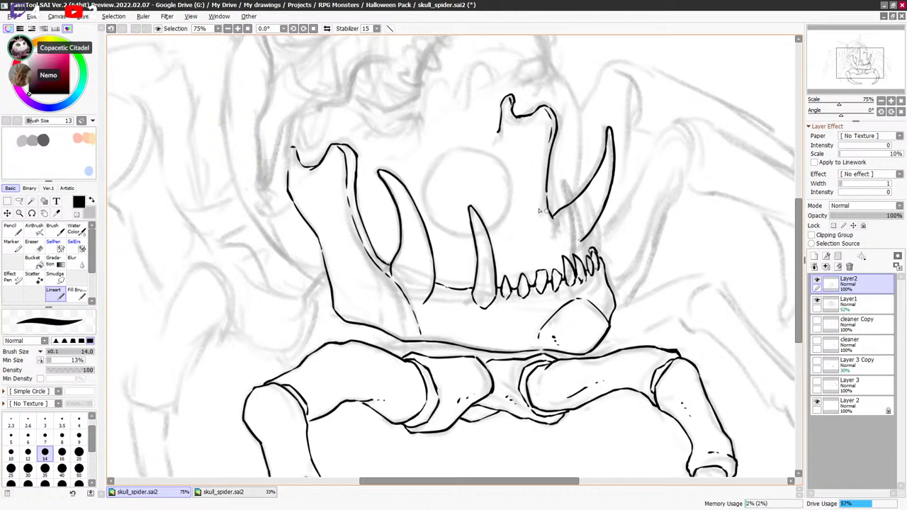
key(minus)
key(c)
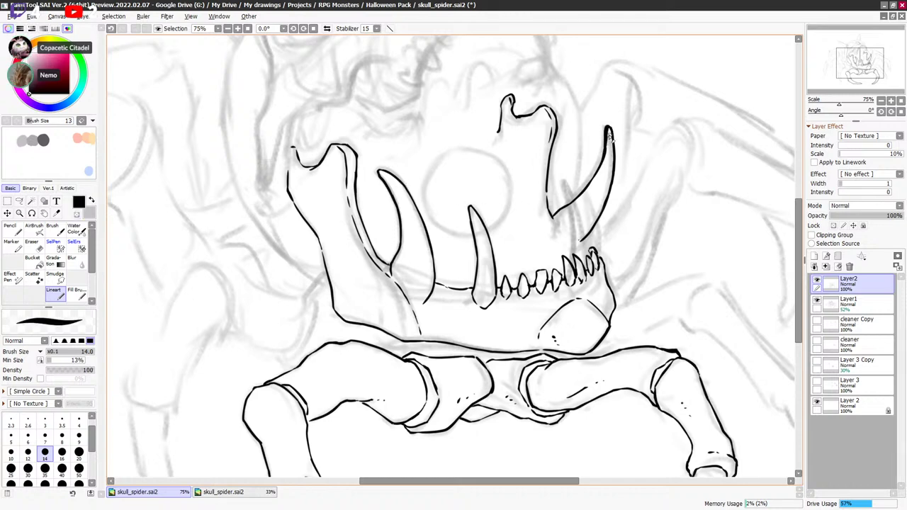
key(c)
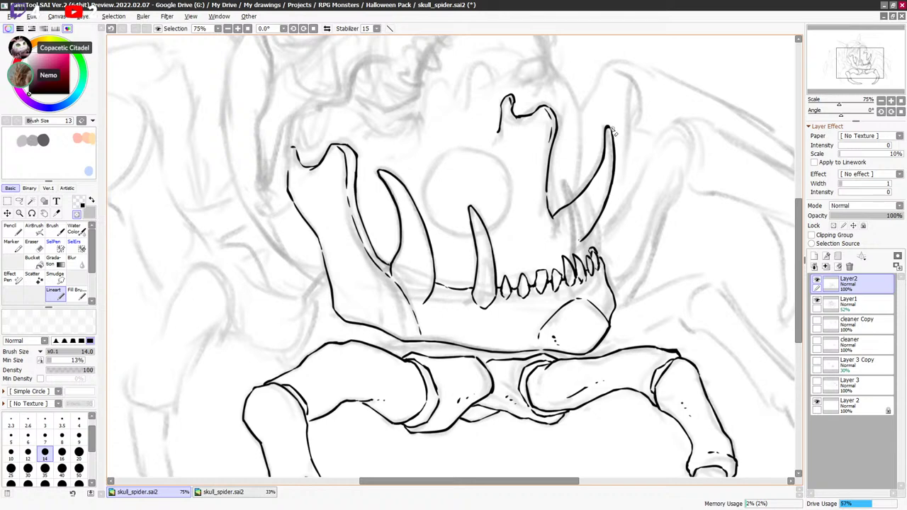
key(c)
key(c)
key(c)
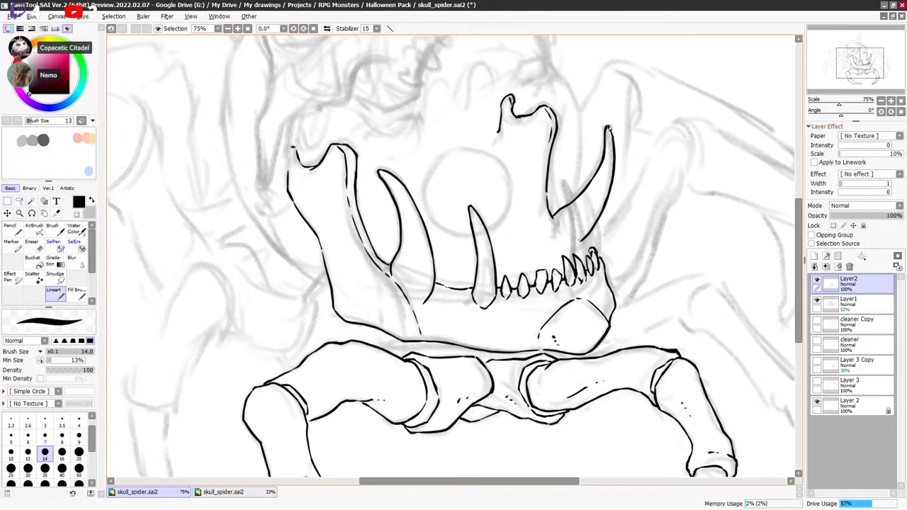
Join the right tusk's base to the front teeth and ink a second, smaller tusk beside it, redoing its first outline.
mouse_move(629, 214)
mouse_down()
mouse_move(640, 200)
mouse_move(635, 188)
mouse_up()
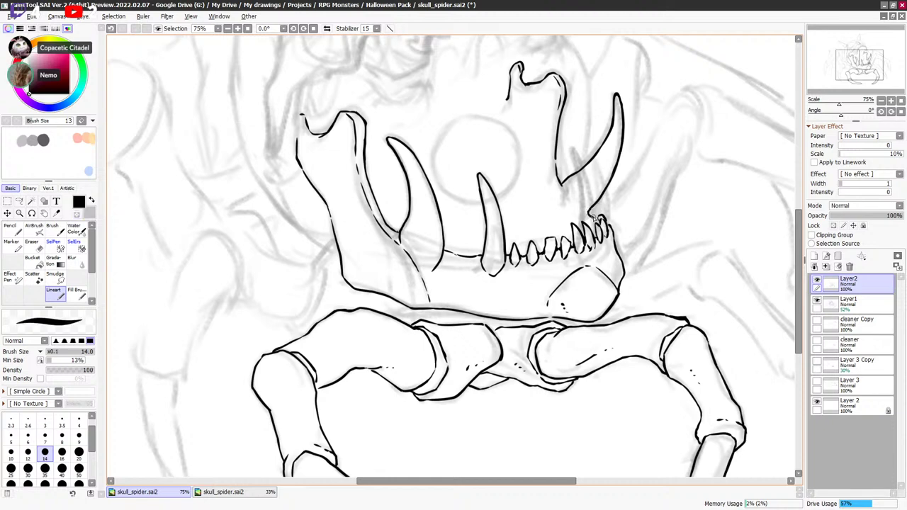
mouse_move(601, 221)
mouse_down()
mouse_move(594, 215)
mouse_move(618, 197)
mouse_move(640, 148)
mouse_move(618, 219)
mouse_up()
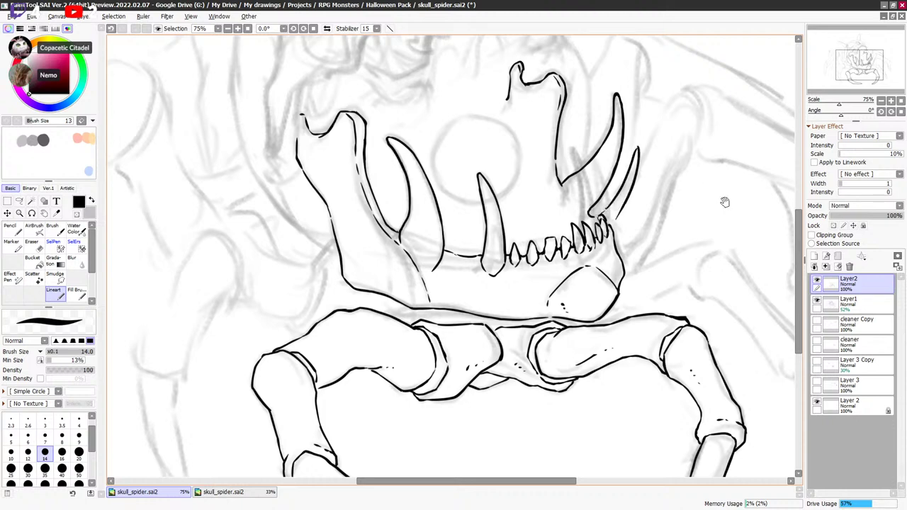
drag(725, 202, 640, 268)
key(ctrl+z)
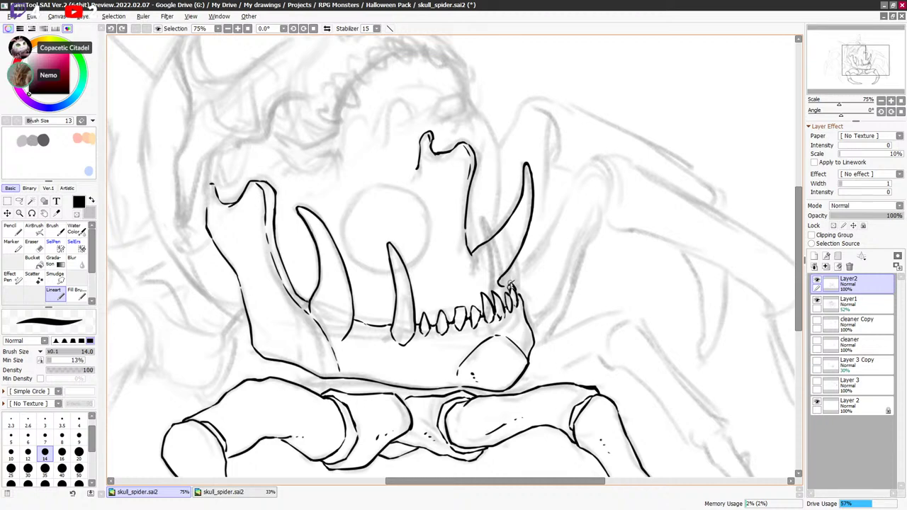
mouse_move(510, 283)
mouse_down()
mouse_move(544, 219)
mouse_move(521, 289)
mouse_move(547, 210)
mouse_move(543, 256)
mouse_move(523, 293)
mouse_move(517, 281)
mouse_move(511, 290)
mouse_up()
key(ctrl+z)
key(minus)
key(minus)
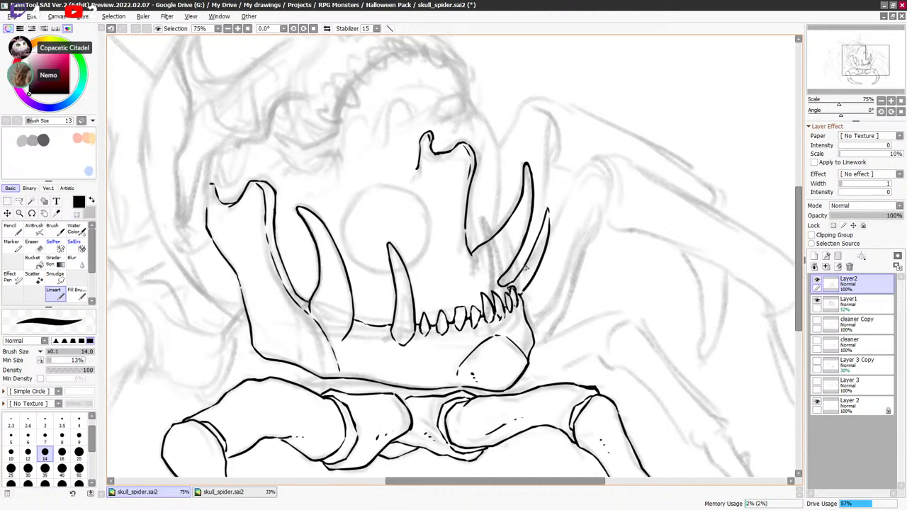
Refine the second right tusk's tip and outer edge with small erasures and ink touch-ups.
drag(594, 243, 595, 247)
key(minus)
drag(550, 212, 549, 230)
key(minus)
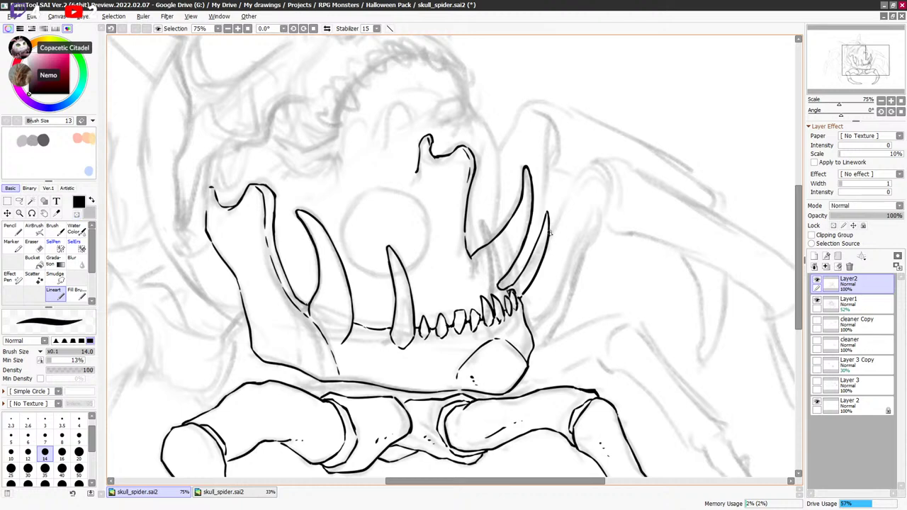
Examine the whole drawing at reduced scale to judge the inked jaw, tusks and front legs against the sketch.
scroll(630, 230, down, 3)
scroll(700, 248, up, 2)
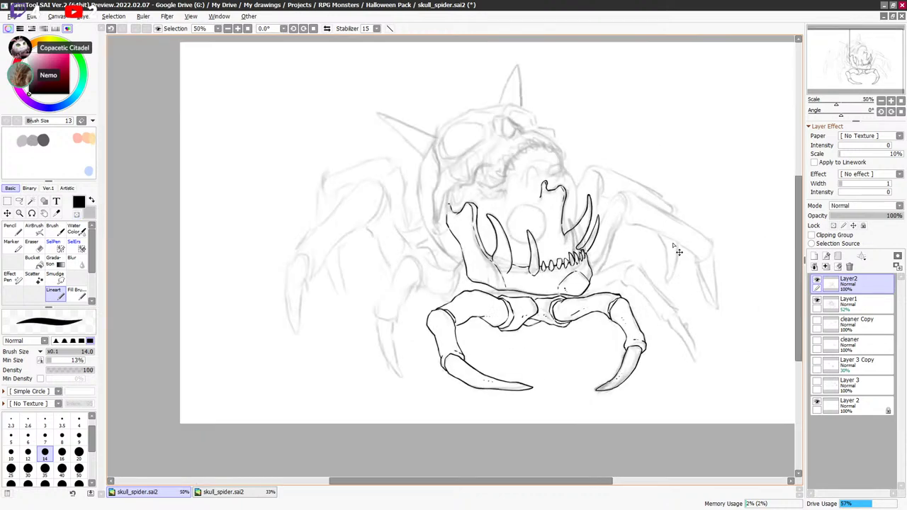
scroll(679, 251, up, 1)
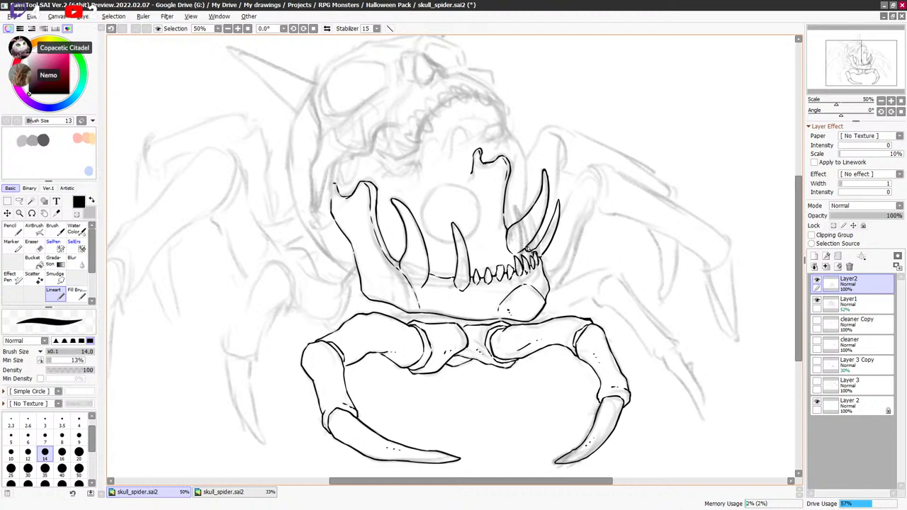
scroll(666, 213, down, 2)
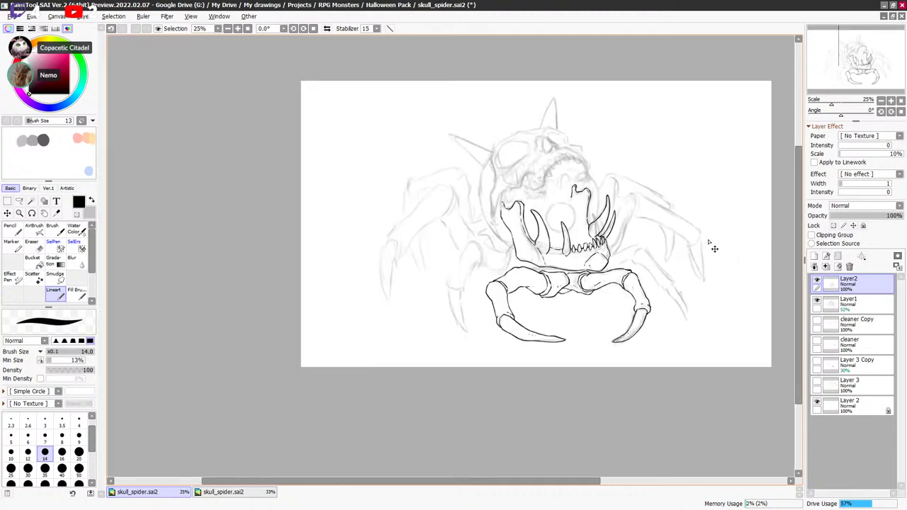
scroll(709, 253, down, 3)
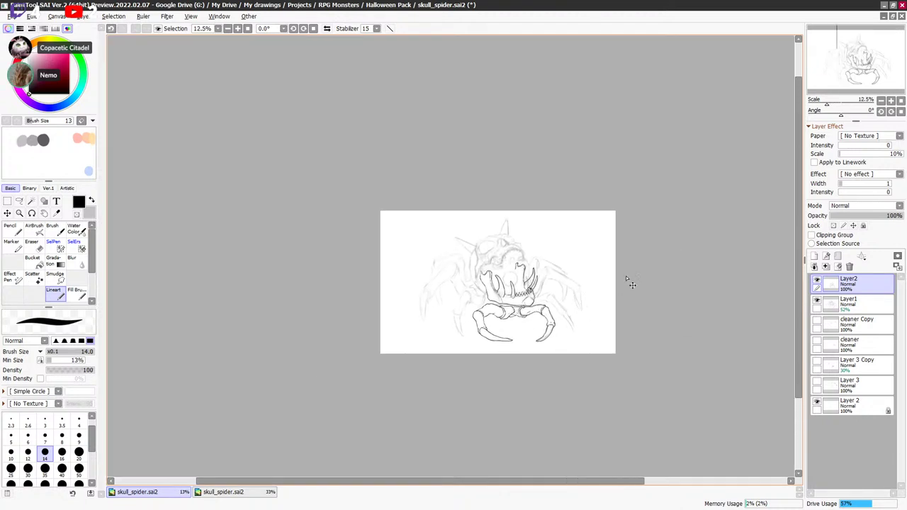
scroll(630, 282, down, 1)
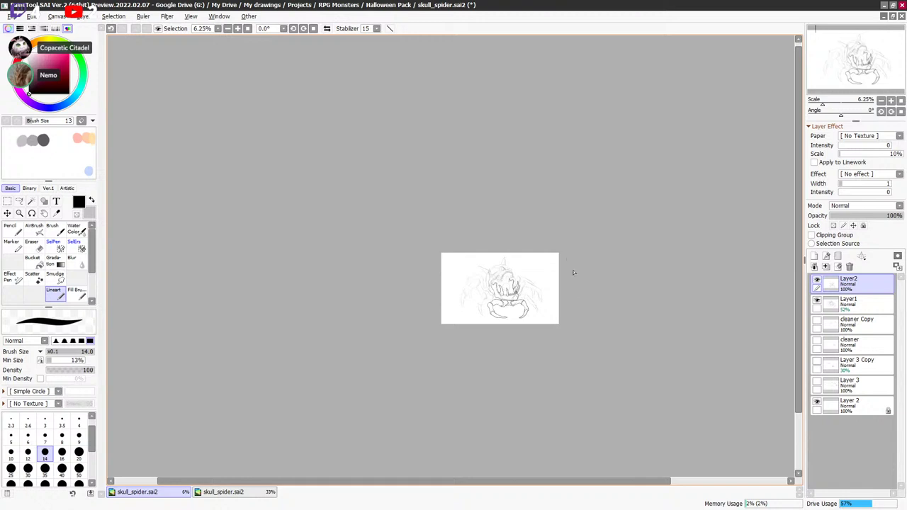
scroll(578, 287, up, 3)
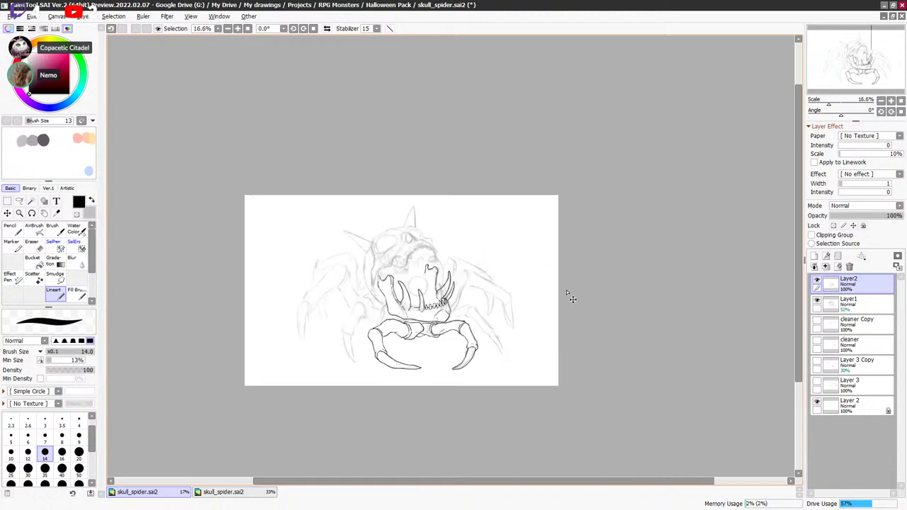
mouse_move(344, 297)
mouse_down()
mouse_move(595, 315)
mouse_move(603, 306)
mouse_move(569, 310)
mouse_up()
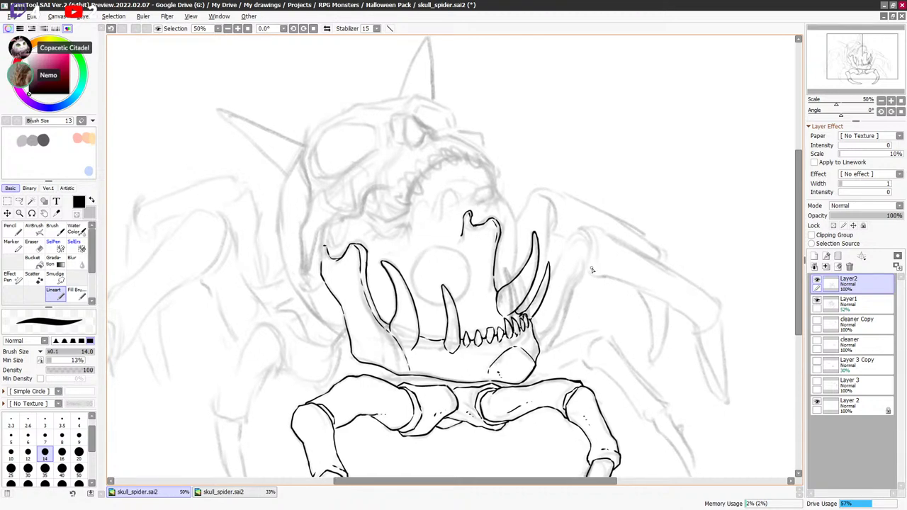
Ink the lower edge of the second right leg's first segment, coming out from behind the jaw.
drag(594, 279, 564, 254)
drag(520, 320, 525, 284)
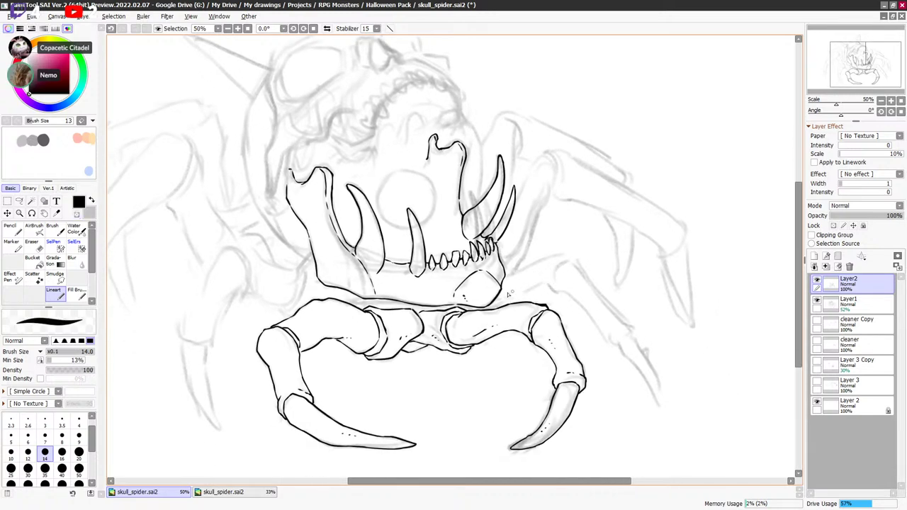
drag(505, 303, 550, 280)
key(ctrl+z)
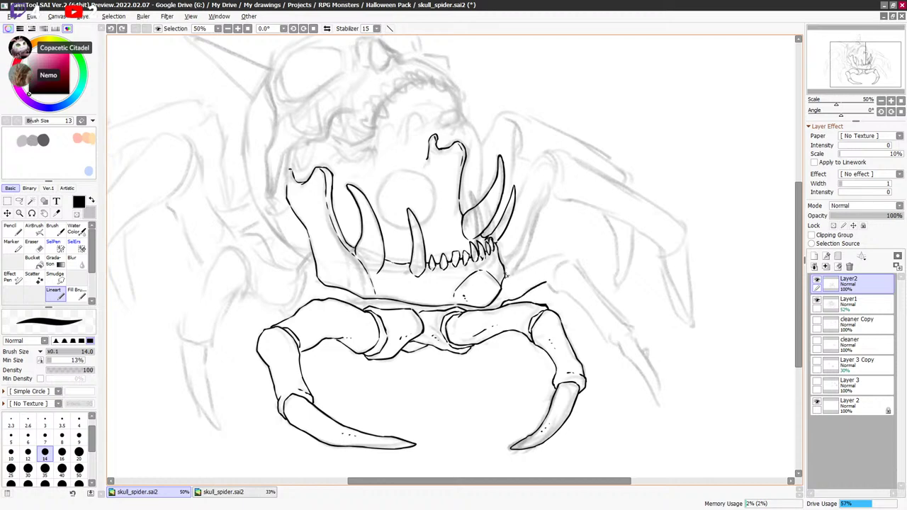
Touch up the jaw's right outline and ink the upper edge of the second right leg's first segment.
drag(506, 275, 504, 282)
key(minus)
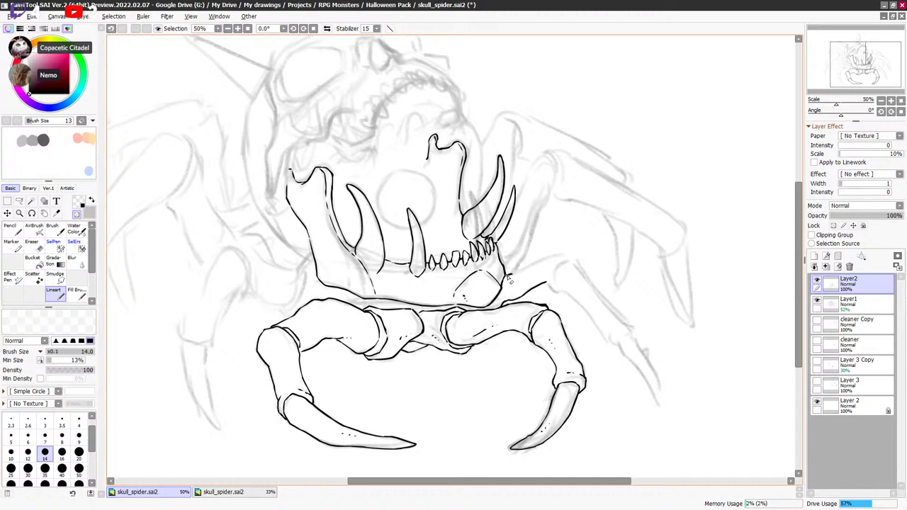
key(minus)
drag(506, 272, 565, 255)
drag(616, 268, 586, 269)
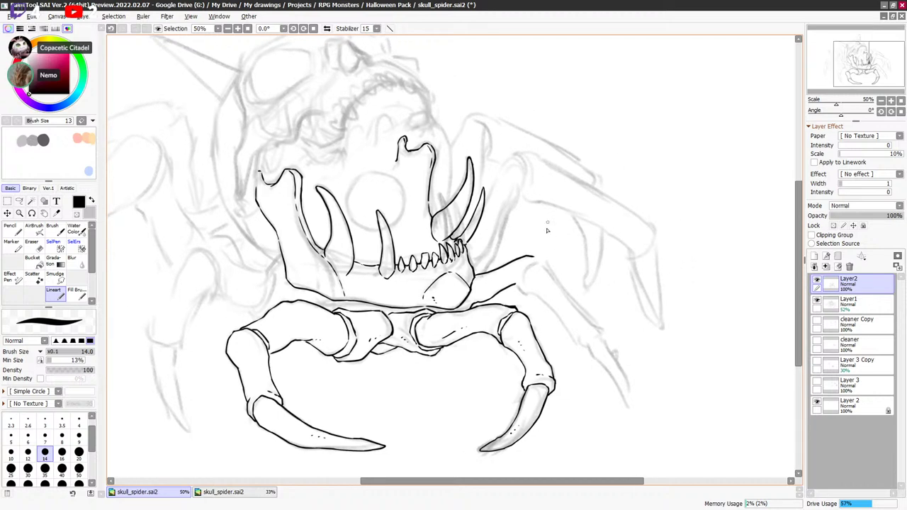
Ink the rounded knee joint where the second right leg bends downward.
scroll(547, 230, down, 1)
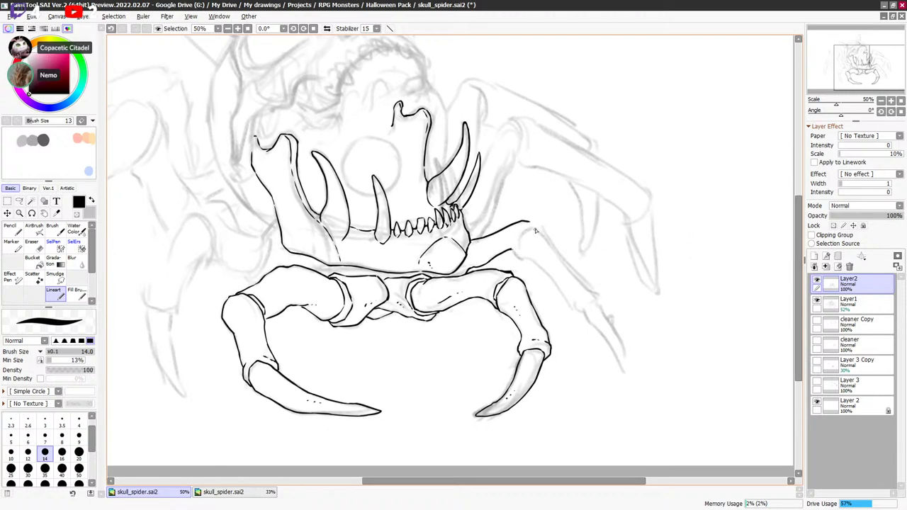
scroll(546, 234, down, 1)
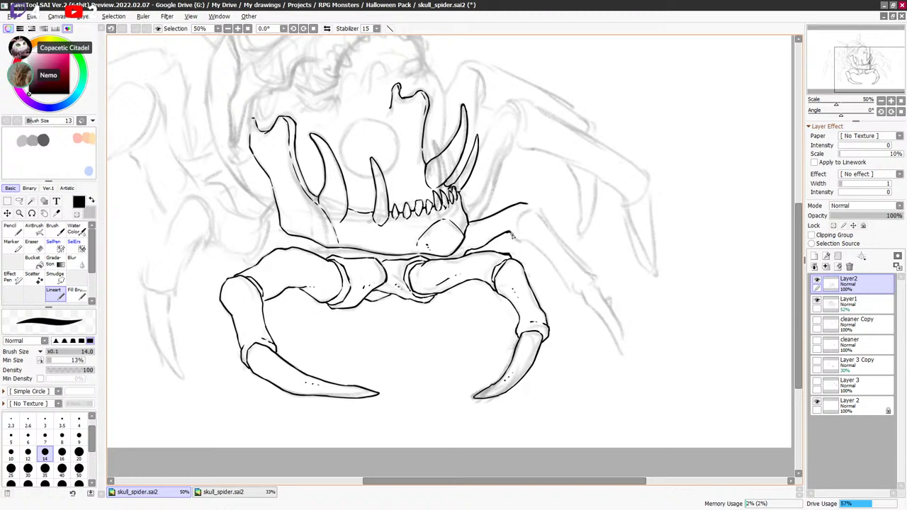
mouse_move(518, 223)
mouse_down()
mouse_move(540, 211)
mouse_move(489, 137)
mouse_move(463, 129)
mouse_move(482, 140)
mouse_up()
key(minus)
key(minus)
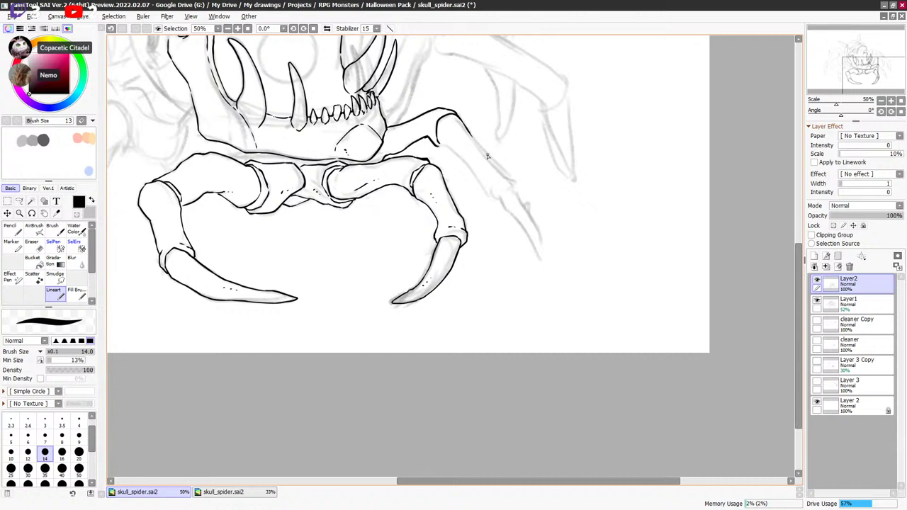
Ink both edges of the second right leg's middle segment down to the joint above its claw.
drag(467, 129, 513, 185)
drag(446, 145, 499, 200)
mouse_move(551, 193)
mouse_down()
mouse_move(502, 189)
mouse_move(514, 187)
mouse_up()
key(ctrl+z)
key(ctrl+z)
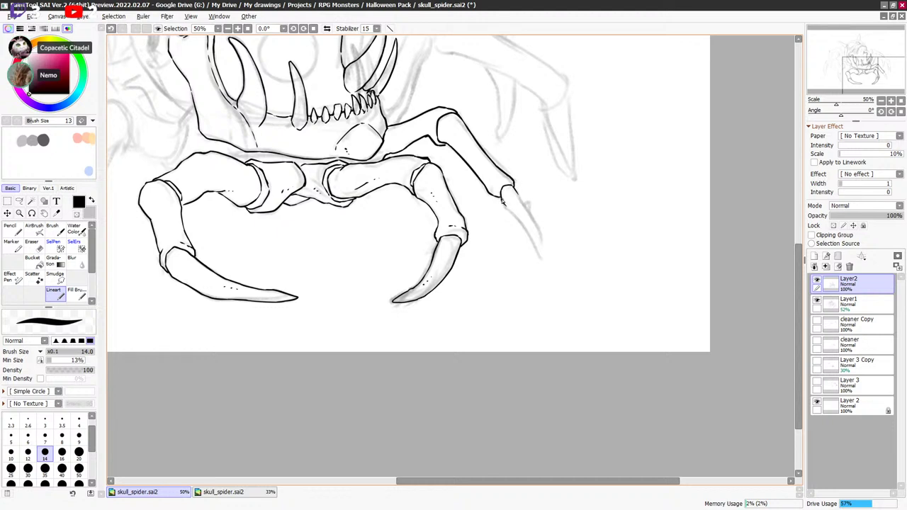
Ink the second right leg's pointed claw, redoing the strokes that miss the sketch.
drag(509, 209, 538, 253)
key(ctrl+z)
mouse_move(510, 211)
mouse_down()
mouse_move(542, 257)
mouse_move(540, 228)
mouse_up()
key(ctrl+z)
drag(513, 187, 532, 218)
Add small texture dots to the second right leg's segments.
scroll(587, 186, up, 2)
drag(600, 193, 629, 213)
click(478, 206)
click(482, 210)
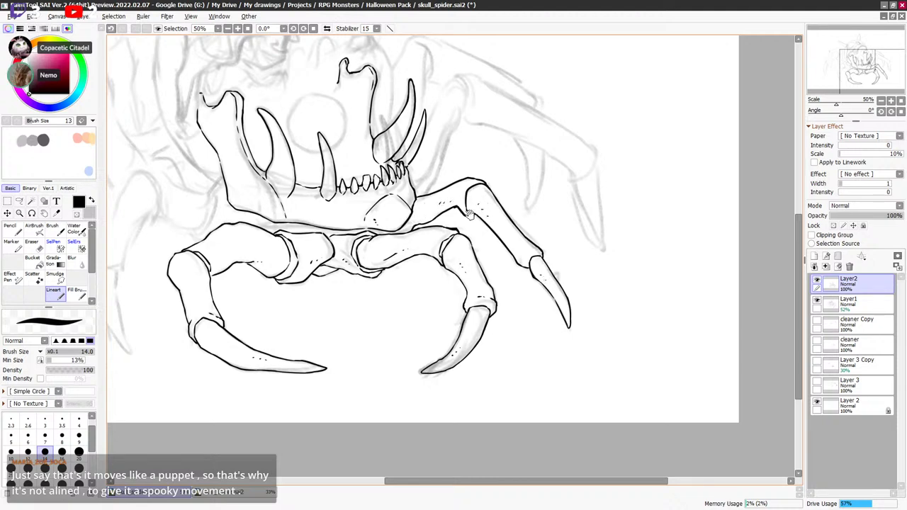
Ink the lower edge of the raised right leg's first segment behind the jaw and add small marks near its base.
mouse_move(461, 208)
mouse_down()
mouse_move(539, 195)
mouse_move(658, 153)
mouse_move(535, 203)
mouse_move(495, 198)
mouse_move(515, 143)
mouse_up()
key(x)
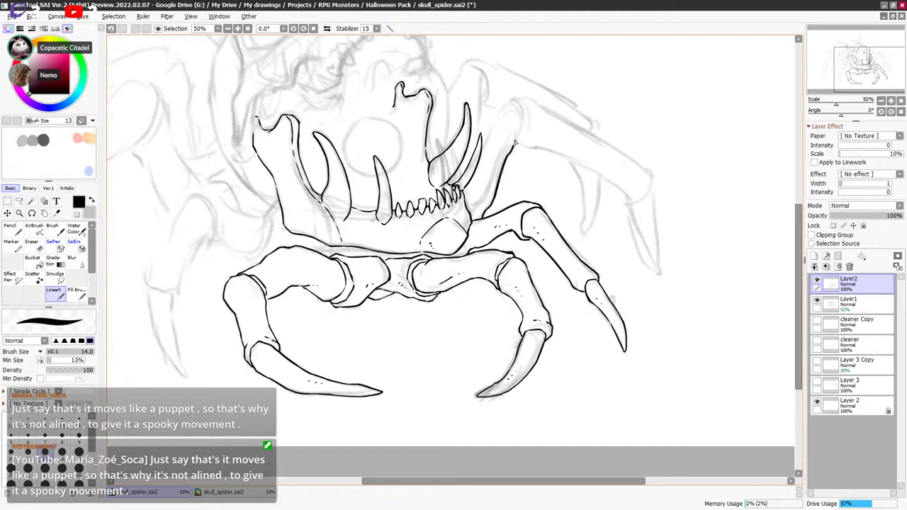
drag(479, 205, 486, 194)
drag(580, 141, 581, 148)
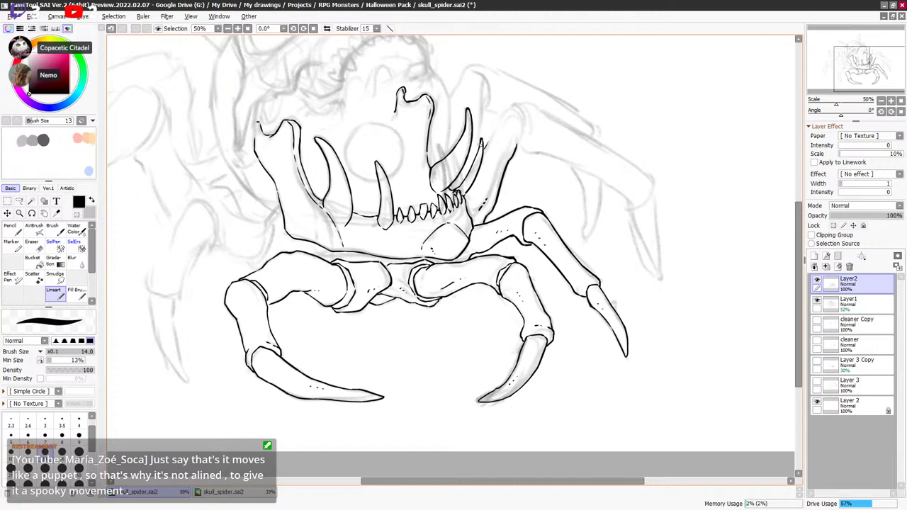
Touch up the tip of the second, smaller right tusk.
key(minus)
mouse_move(480, 156)
mouse_down()
mouse_move(471, 175)
mouse_move(482, 142)
mouse_up()
key(minus)
key(minus)
key(c)
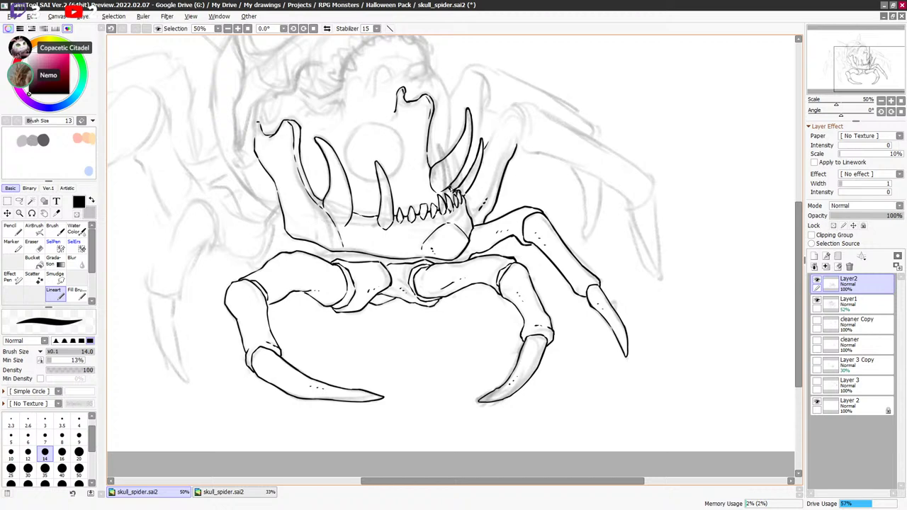
key(c)
key(c)
Ink the upper edge and rounded end of the raised right leg's first segment and add texture dots.
drag(527, 105, 519, 153)
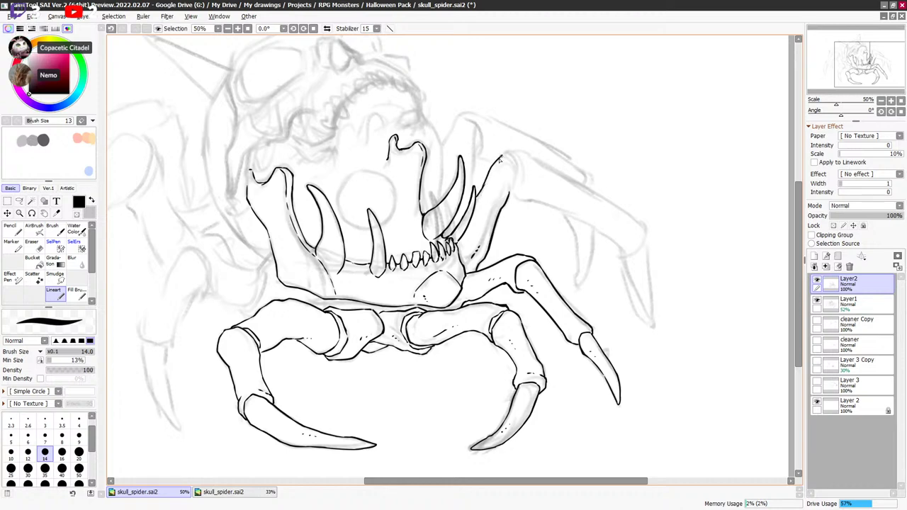
mouse_move(499, 162)
mouse_down()
mouse_move(507, 154)
mouse_move(515, 167)
mouse_move(508, 193)
mouse_up()
mouse_move(552, 167)
mouse_down()
mouse_move(514, 175)
mouse_move(483, 168)
mouse_up()
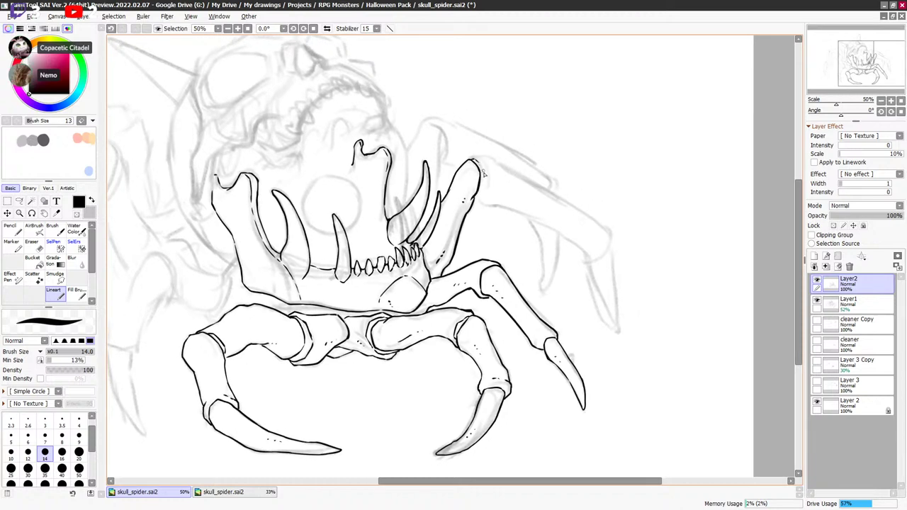
drag(546, 183, 518, 152)
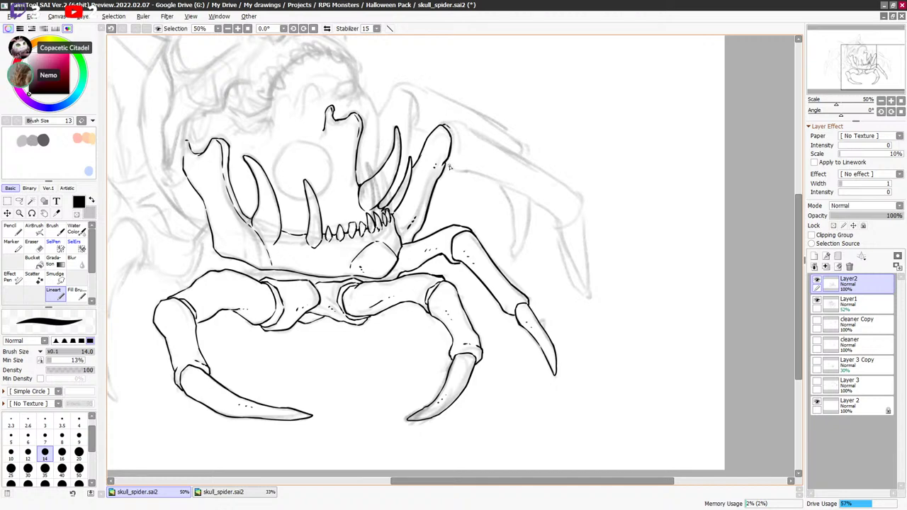
Outline the raised right leg's long second segment with its knee joint, both edges and rounded far end.
mouse_move(447, 163)
mouse_down()
mouse_move(452, 171)
mouse_move(420, 126)
mouse_move(394, 139)
mouse_move(441, 149)
mouse_move(504, 195)
mouse_move(517, 176)
mouse_move(510, 162)
mouse_up()
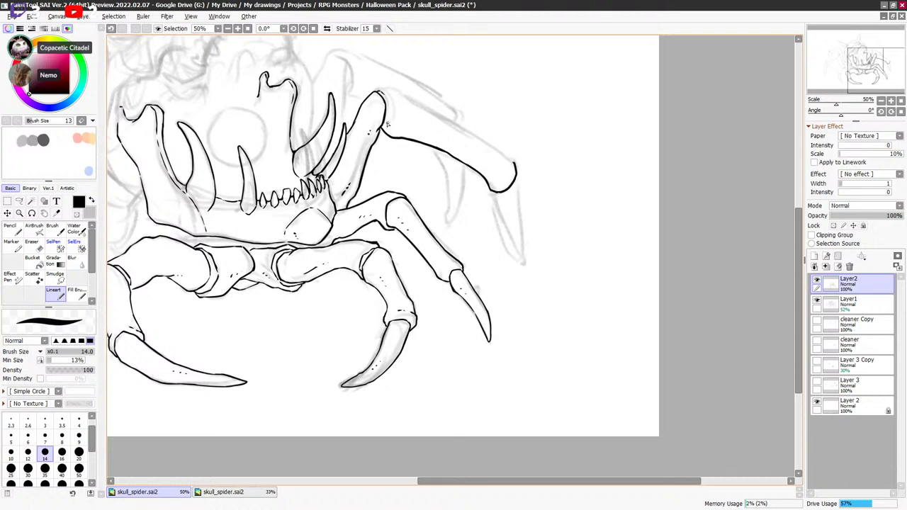
mouse_move(388, 126)
mouse_down()
mouse_move(386, 99)
mouse_move(388, 123)
mouse_move(398, 93)
mouse_move(390, 101)
mouse_move(379, 90)
mouse_move(434, 108)
mouse_move(416, 105)
mouse_move(502, 156)
mouse_up()
key(minus)
key(minus)
drag(449, 122, 499, 156)
key(minus)
key(a)
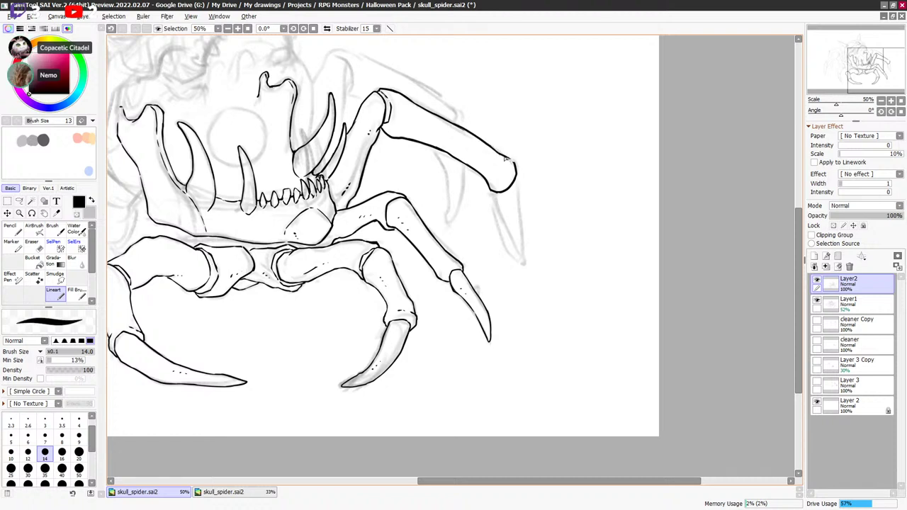
Ink the raised right leg's pointed claw hanging down from the end of the second segment.
drag(526, 194, 527, 178)
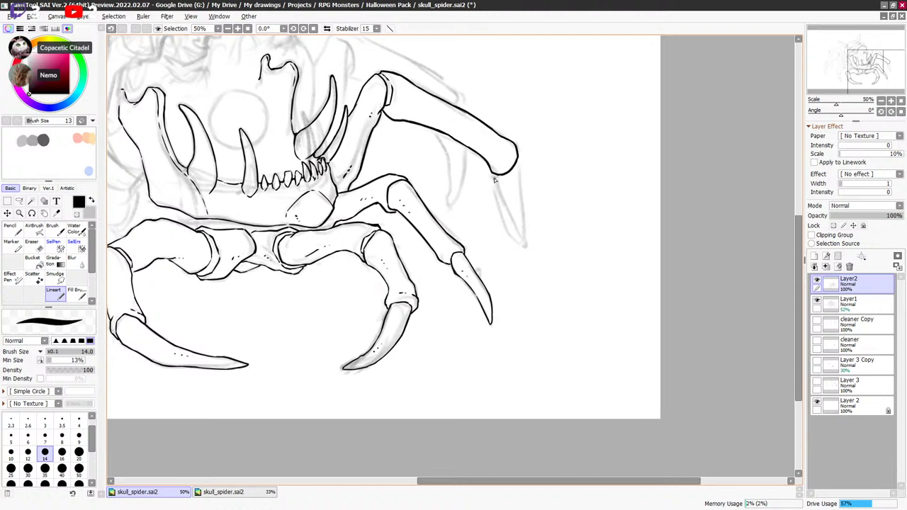
key(minus)
key(minus)
key(minus)
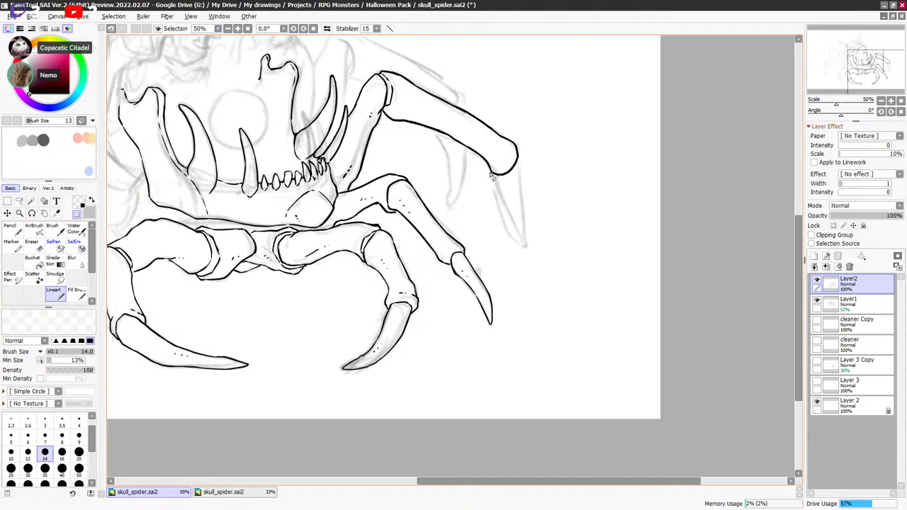
mouse_move(492, 175)
mouse_down()
mouse_move(500, 176)
mouse_move(518, 248)
mouse_move(516, 158)
mouse_move(521, 247)
mouse_up()
key(minus)
key(ctrl+z)
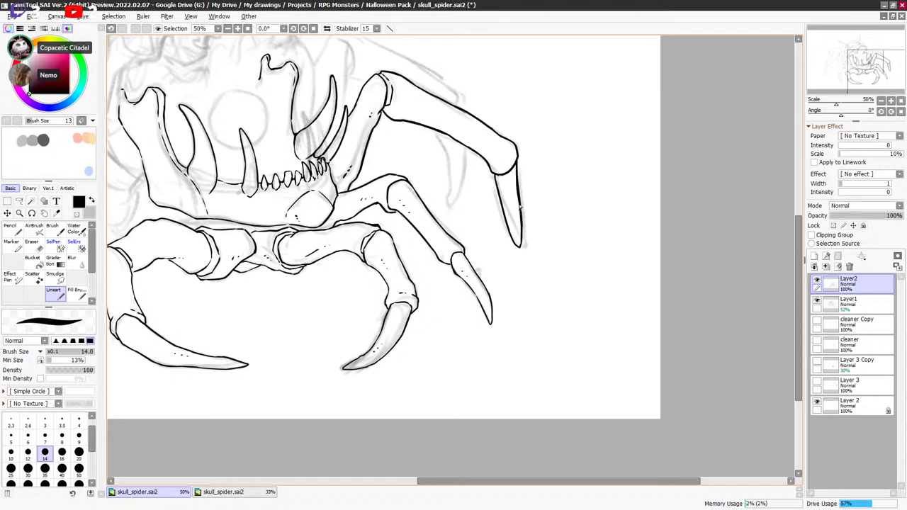
Touch up the raised right leg's claw outline with small corrections.
key(minus)
mouse_move(502, 210)
mouse_down()
mouse_move(498, 195)
mouse_move(507, 214)
mouse_up()
key(minus)
key(x)
key(x)
drag(486, 144, 530, 217)
Touch up the rearmost teeth and the outlines of the two right tusks, cleaning away overlapping strokes at their bases.
key(minus)
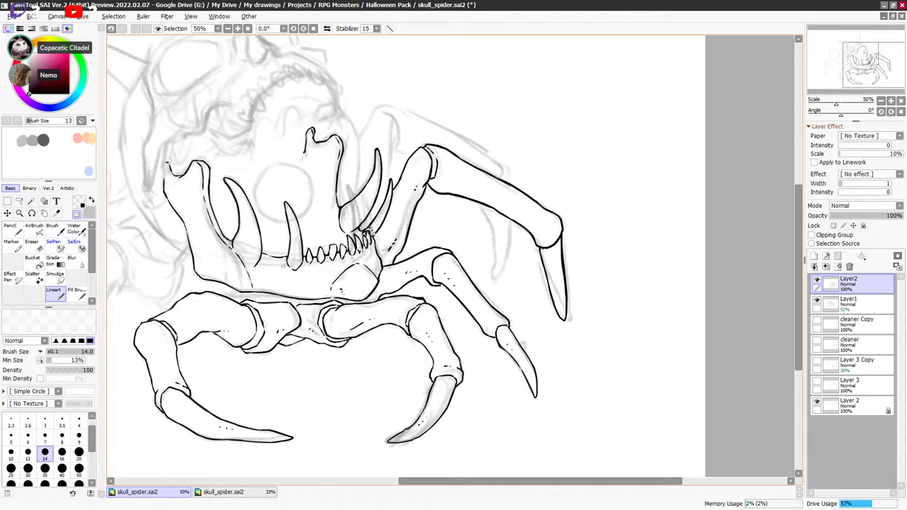
key(x)
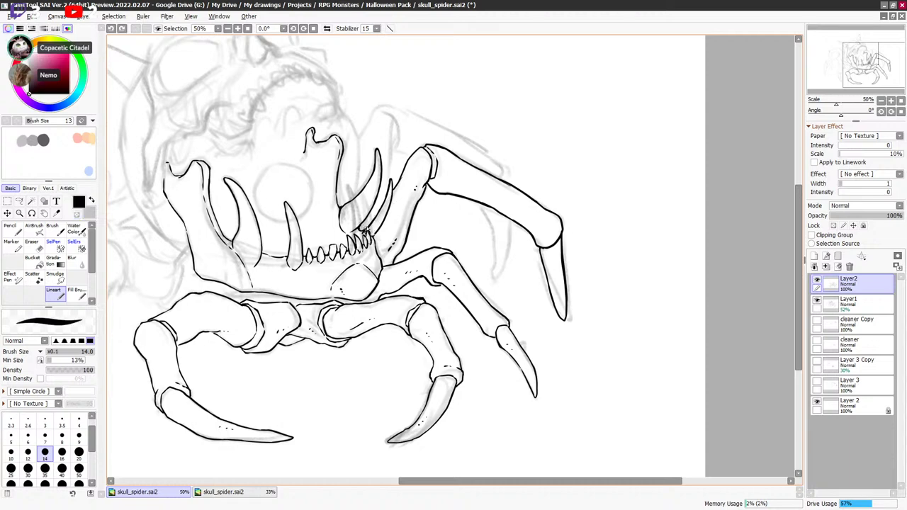
key(x)
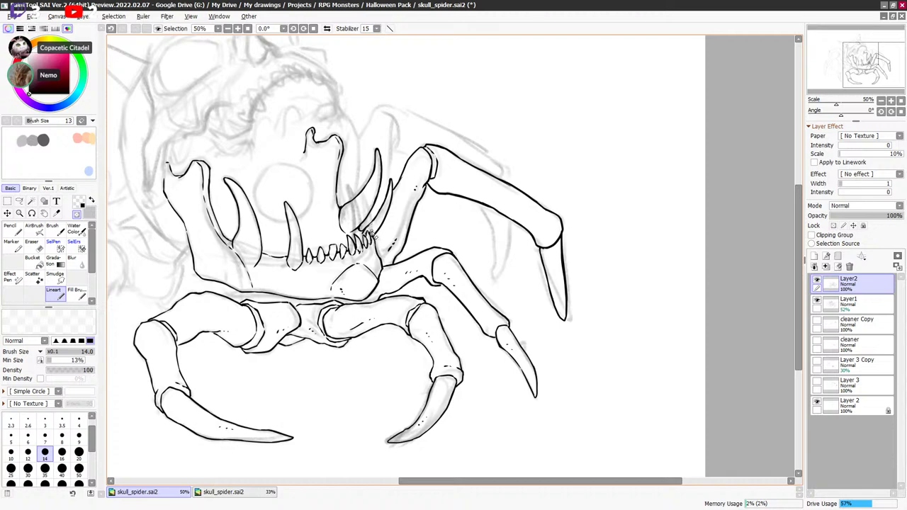
drag(395, 225, 466, 211)
scroll(384, 225, up, 1)
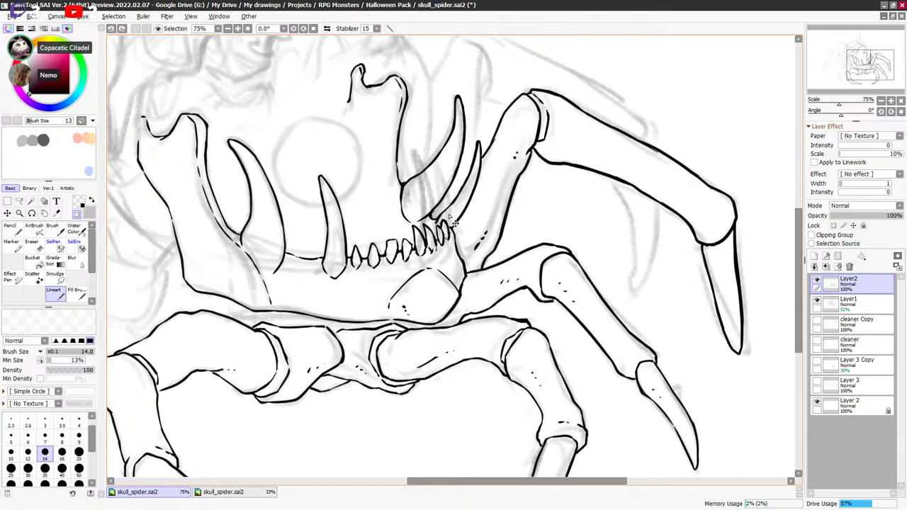
drag(445, 217, 452, 226)
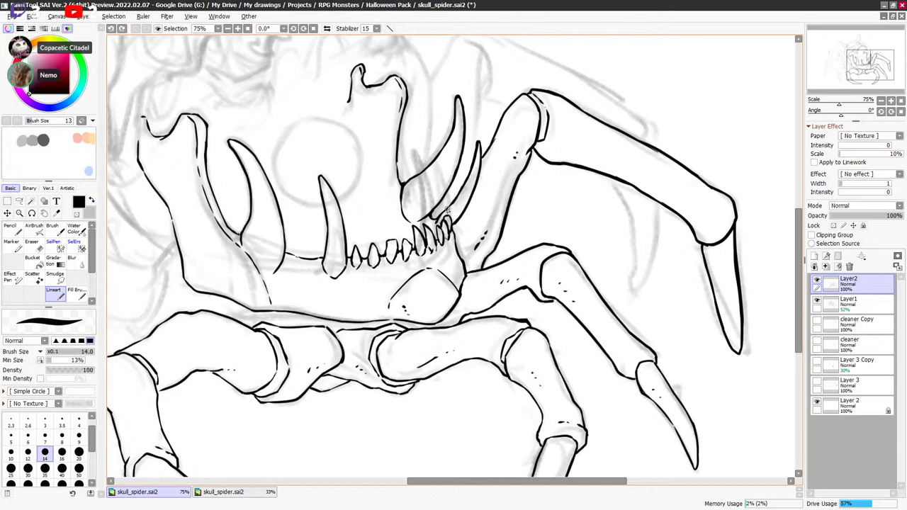
key(x)
key(x)
key(x)
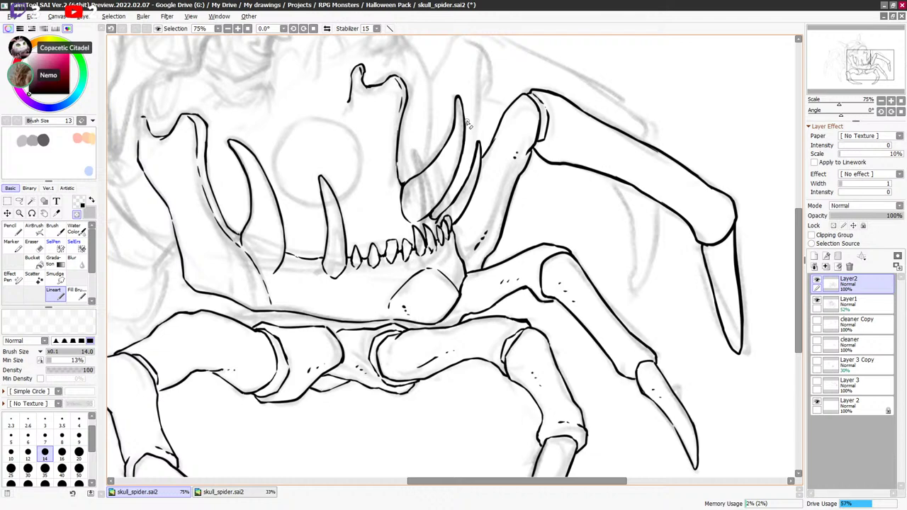
key(x)
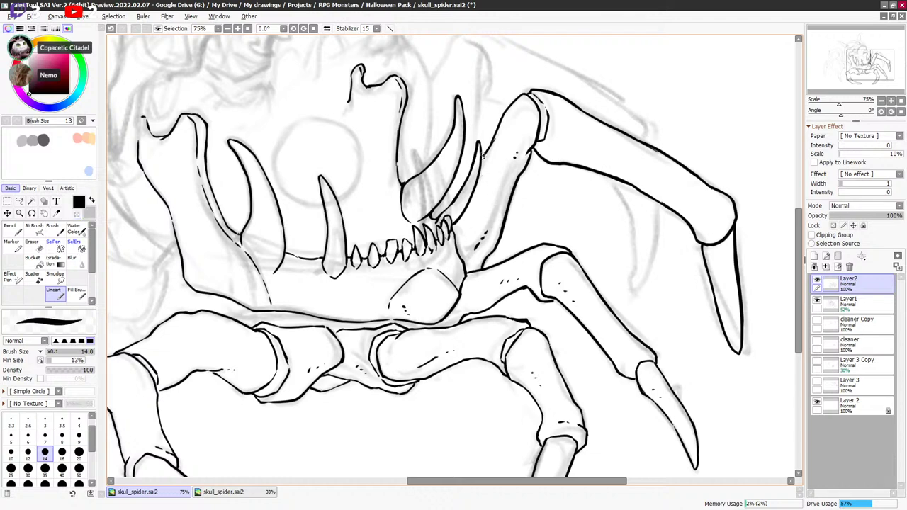
mouse_move(469, 170)
mouse_down()
mouse_move(450, 192)
mouse_move(476, 167)
mouse_up()
key(ctrl+z)
Ink the rearmost right leg's first segment rising behind the tusks, with both edges and its rounded upper end.
mouse_move(479, 185)
mouse_down()
mouse_move(460, 242)
mouse_move(457, 155)
mouse_up()
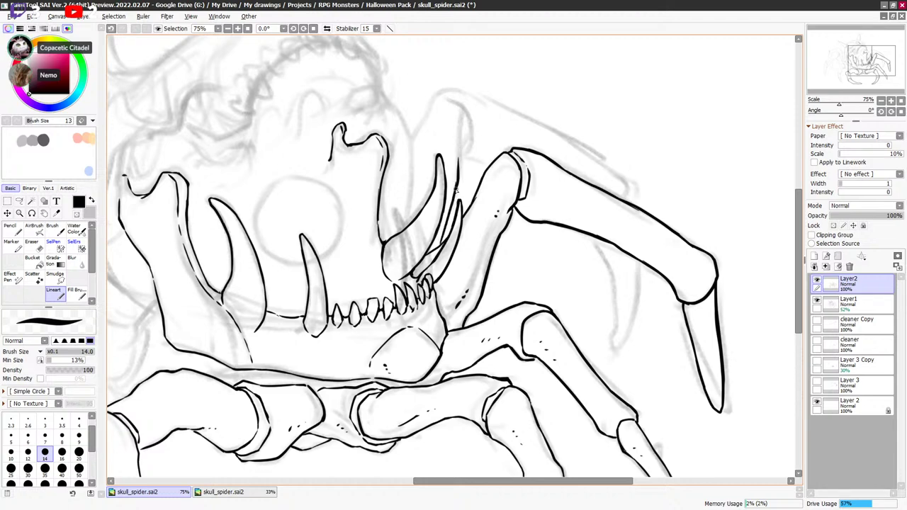
drag(457, 190, 460, 128)
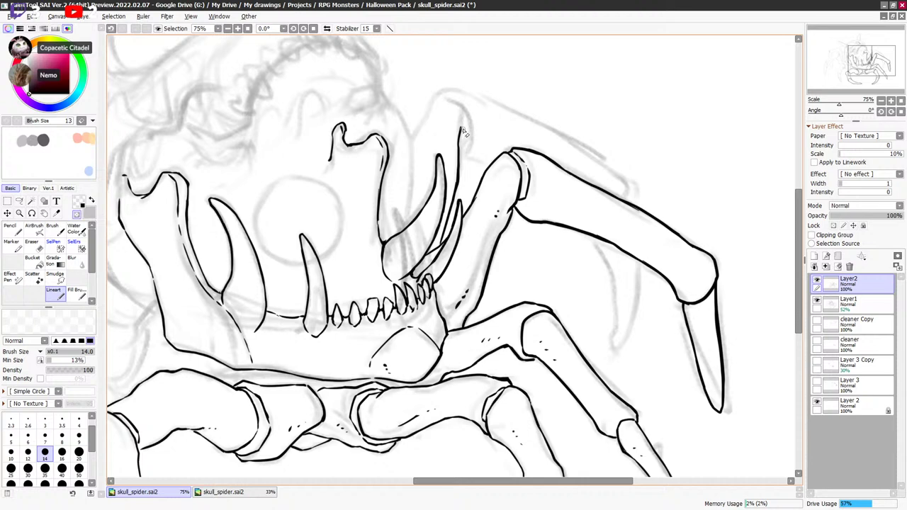
drag(461, 163, 470, 136)
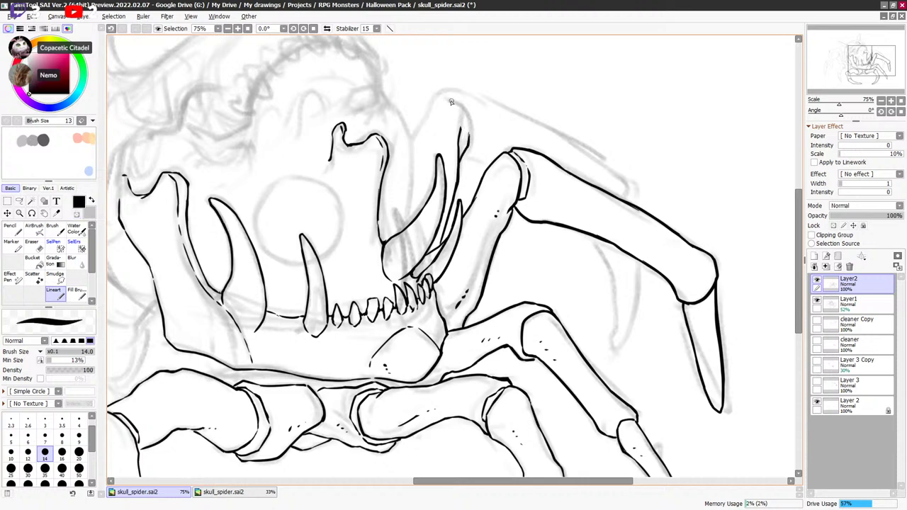
drag(451, 100, 470, 134)
mouse_move(412, 138)
mouse_down()
mouse_move(442, 93)
mouse_move(438, 102)
mouse_move(462, 104)
mouse_up()
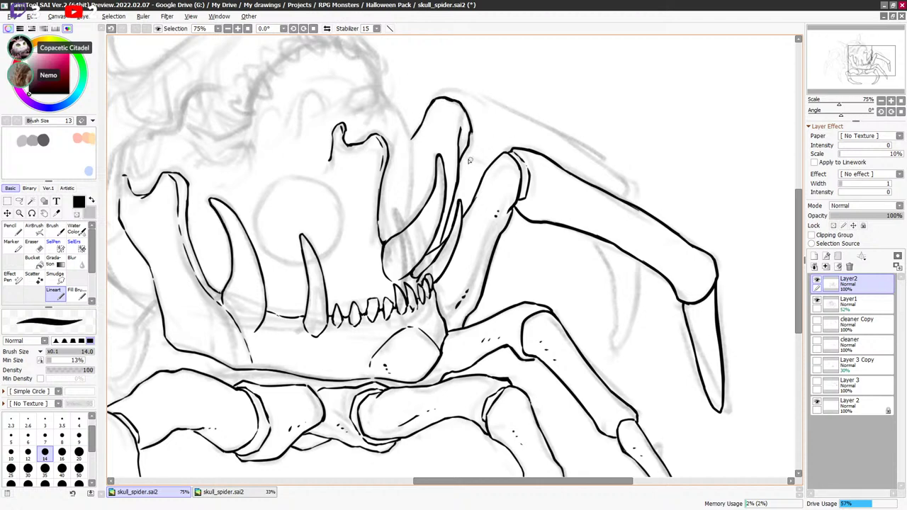
key(minus)
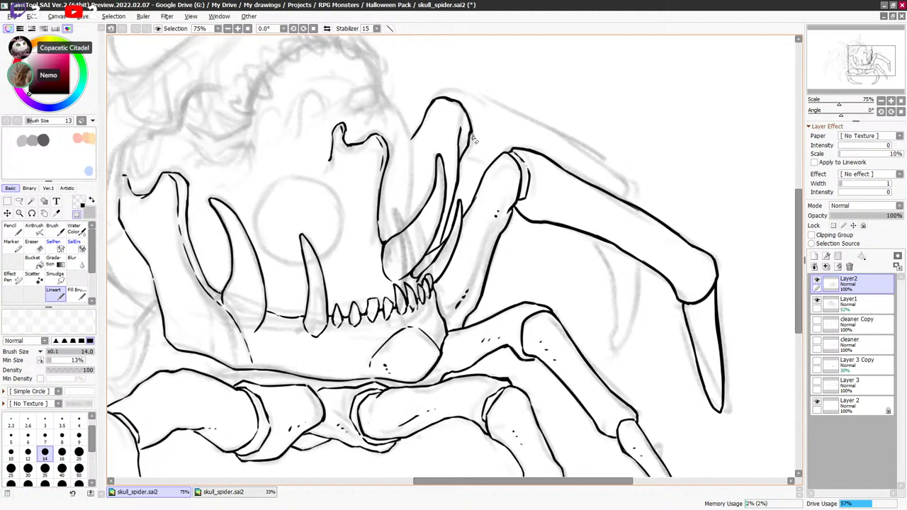
drag(473, 140, 475, 120)
key(minus)
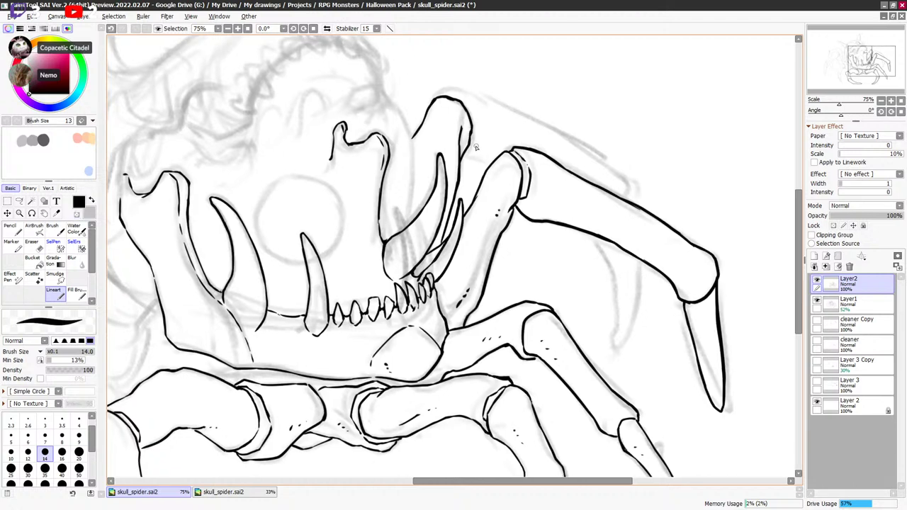
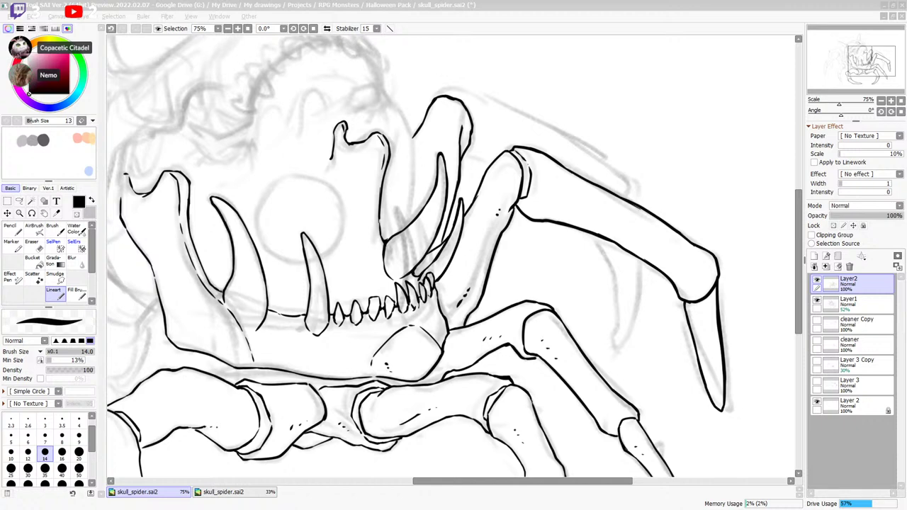
Ink the rearmost right leg's second segment with its joint, upper edge and far end, plus the curved claw hanging below.
click(224, 492)
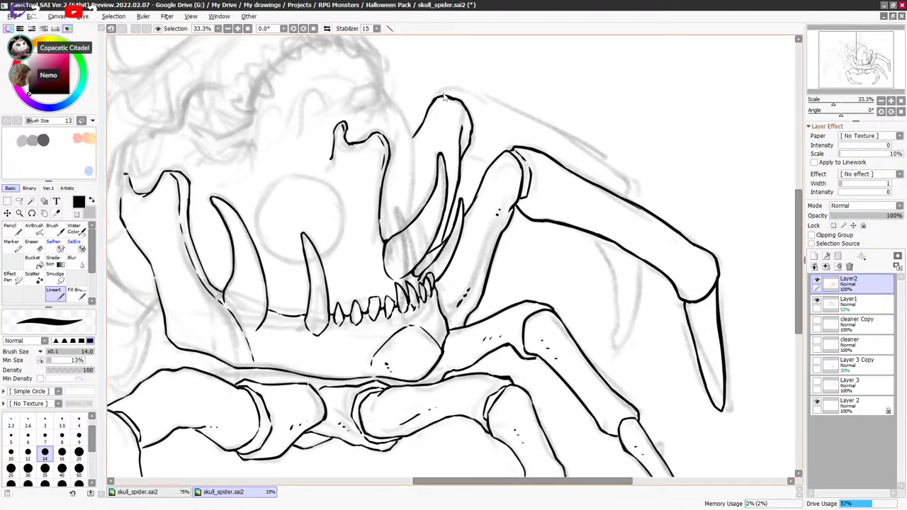
key(ctrl+Tab)
mouse_move(450, 90)
mouse_down()
mouse_move(549, 127)
mouse_move(533, 119)
mouse_move(626, 173)
mouse_move(630, 200)
mouse_up()
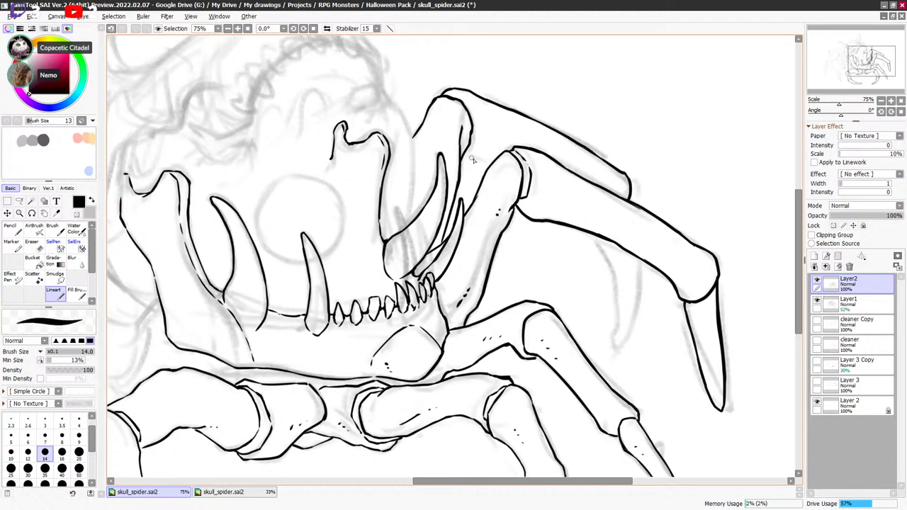
mouse_move(467, 150)
mouse_down()
mouse_move(487, 166)
mouse_move(476, 119)
mouse_up()
drag(659, 187, 658, 182)
mouse_move(580, 218)
mouse_down()
mouse_move(606, 273)
mouse_move(600, 255)
mouse_move(603, 328)
mouse_move(626, 286)
mouse_move(629, 239)
mouse_up()
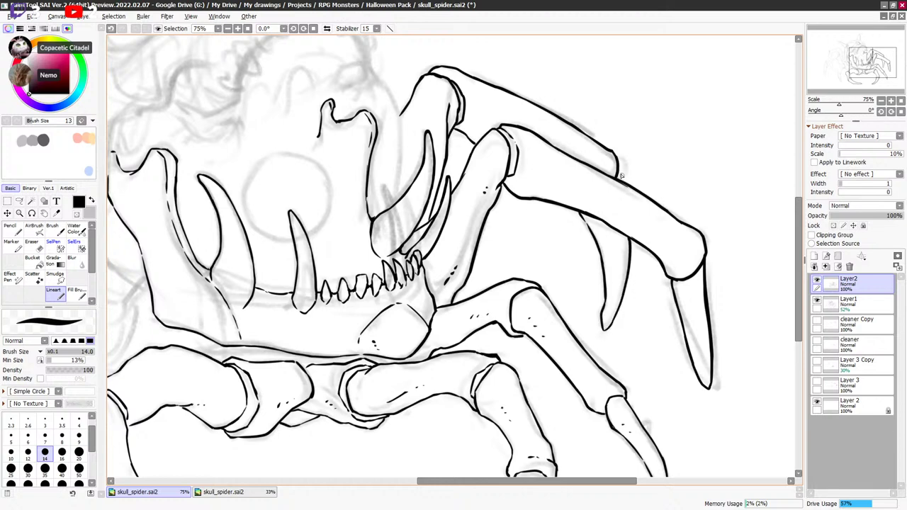
scroll(629, 172, down, 4)
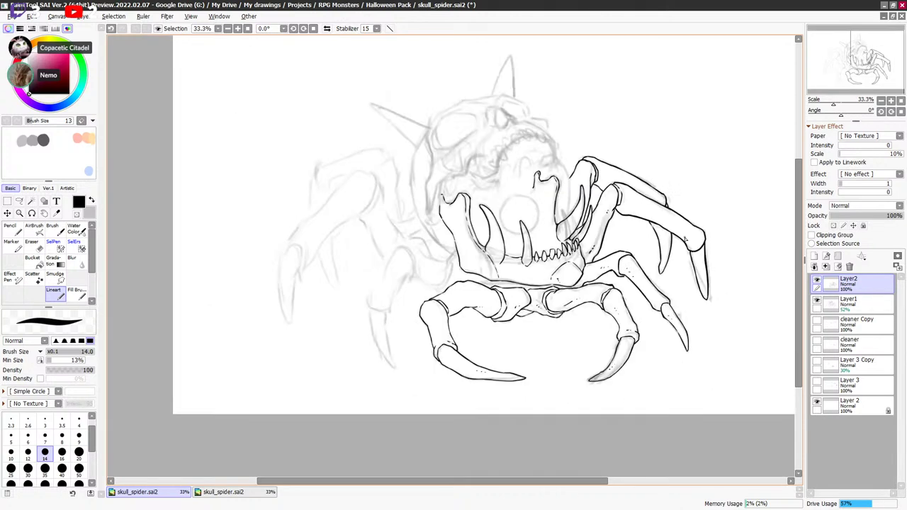
scroll(691, 247, up, 1)
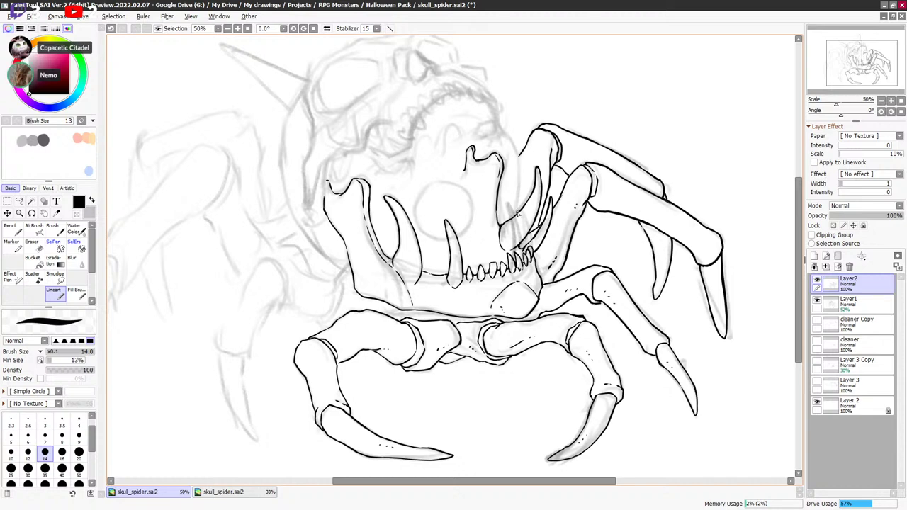
drag(582, 185, 611, 190)
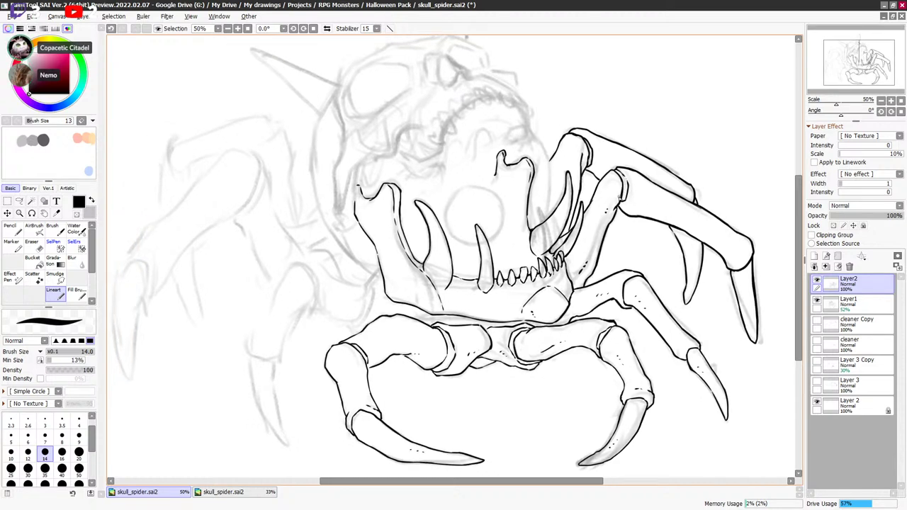
drag(616, 223, 610, 200)
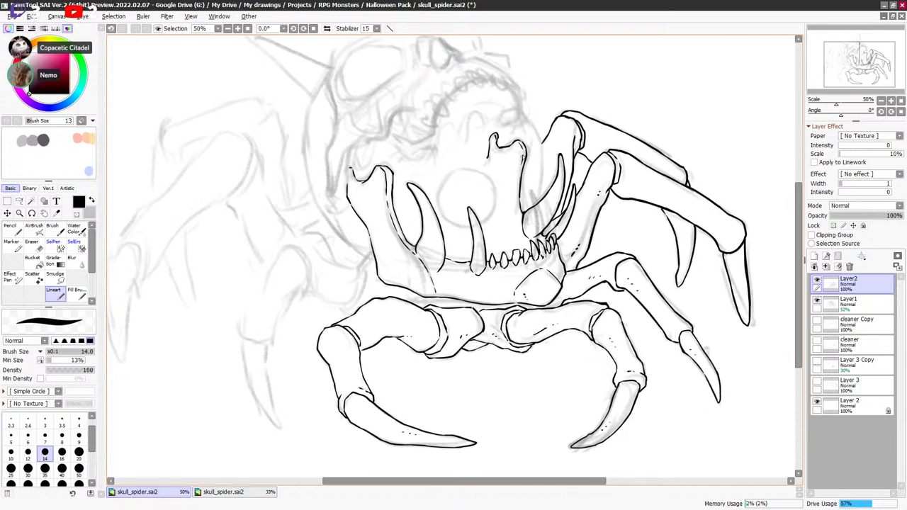
key(l)
drag(485, 152, 516, 230)
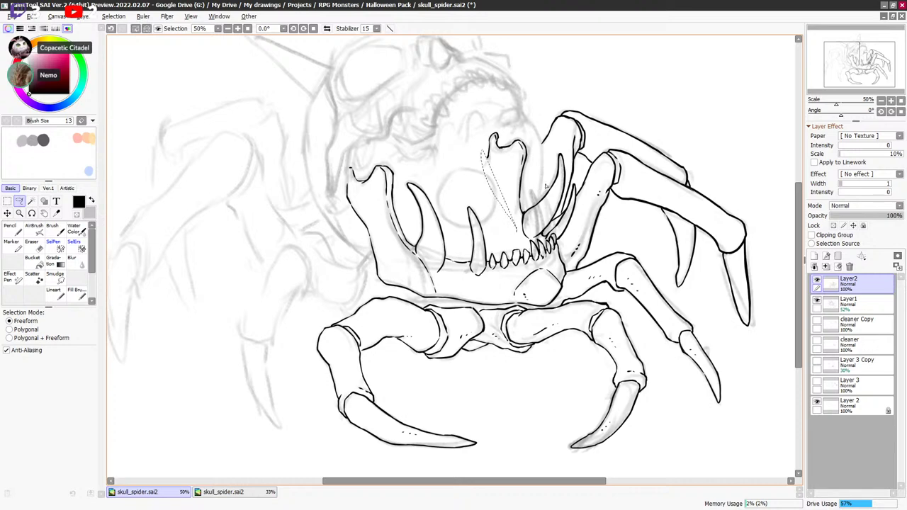
key(ctrl+d)
Lasso the two right tusks above the back teeth and delete their line art.
scroll(523, 249, up, 1)
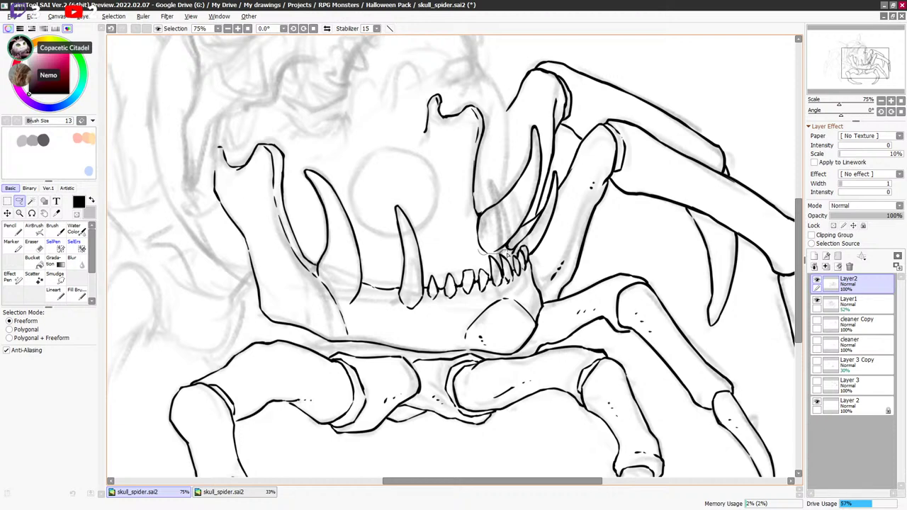
mouse_move(512, 257)
mouse_down()
mouse_move(563, 203)
mouse_move(554, 168)
mouse_move(538, 210)
mouse_move(541, 114)
mouse_move(495, 186)
mouse_up()
drag(474, 217, 475, 216)
key(Delete)
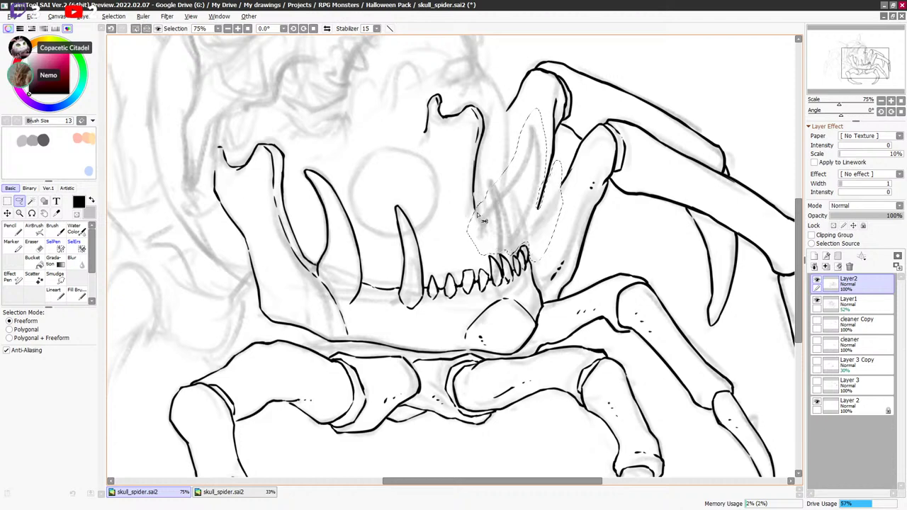
key(ctrl+d)
Lasso the jaw's right upright line and shift it slightly up and to the left.
mouse_move(418, 119)
mouse_down()
mouse_move(476, 245)
mouse_move(415, 92)
mouse_move(413, 117)
mouse_up()
key(ctrl)
drag(483, 158, 475, 153)
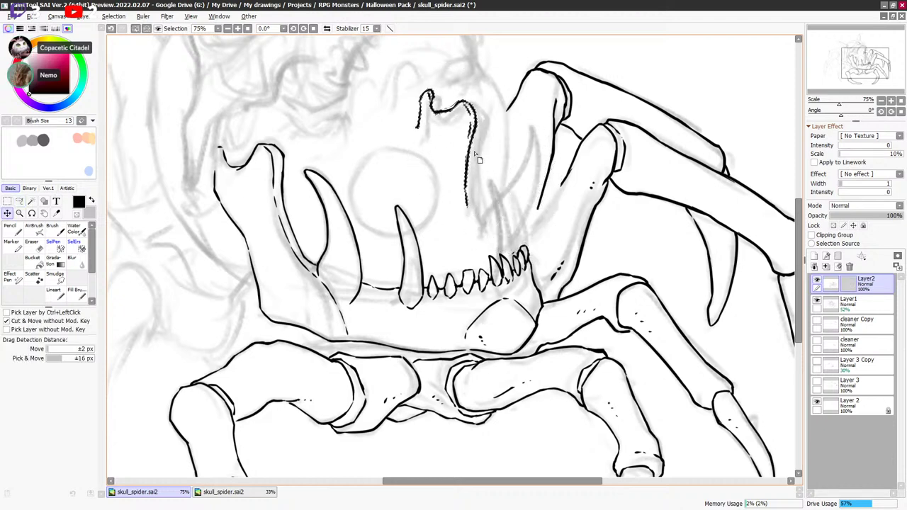
key(ctrl+d)
Extend the lower end of the jaw's right upright with a short curve using the Lineart brush.
key(b)
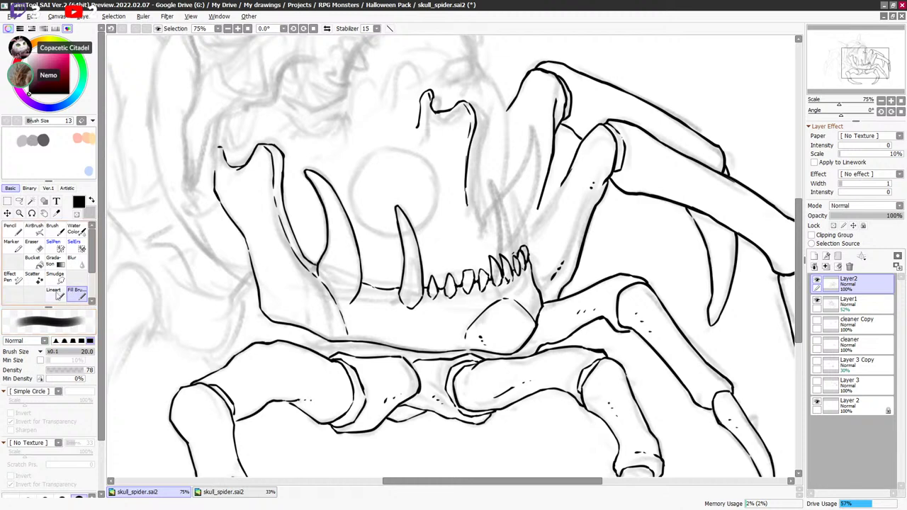
click(55, 293)
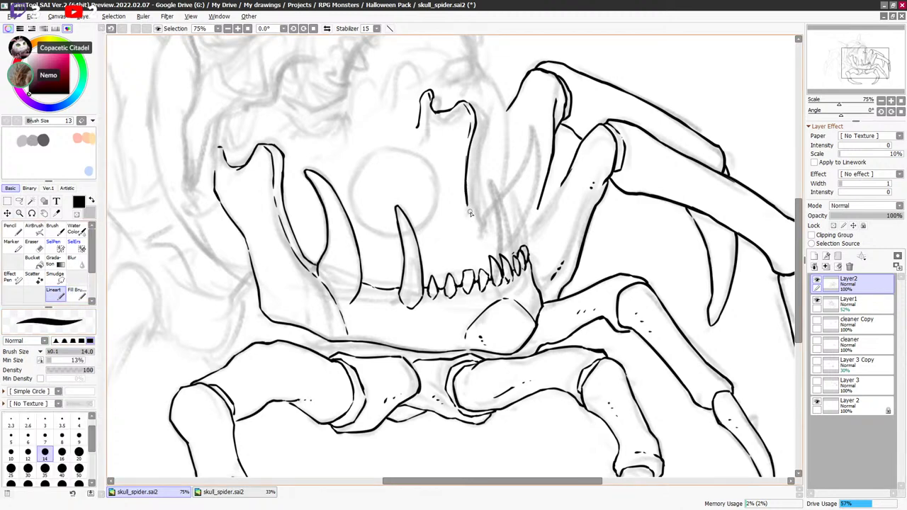
drag(467, 204, 482, 226)
key(ctrl+z)
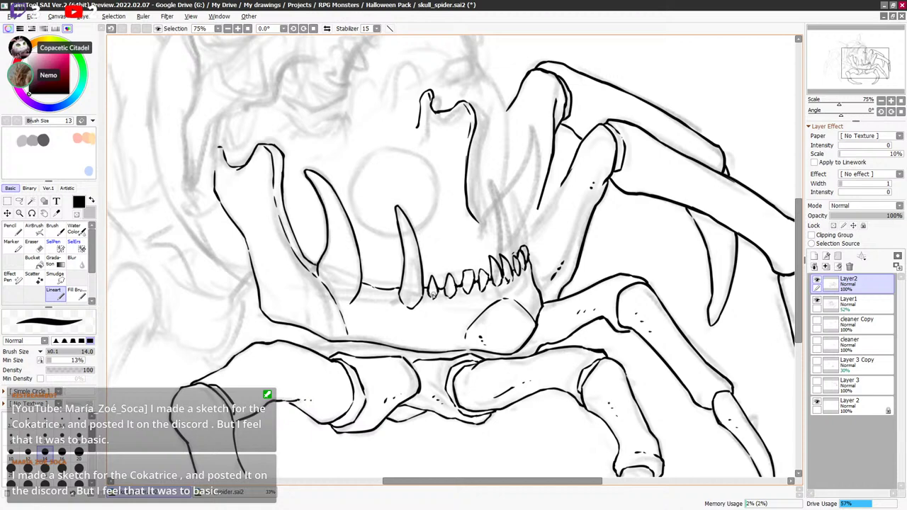
Ink a new narrow, pointed tusk rising above the jaw's rear teeth.
drag(511, 240, 504, 170)
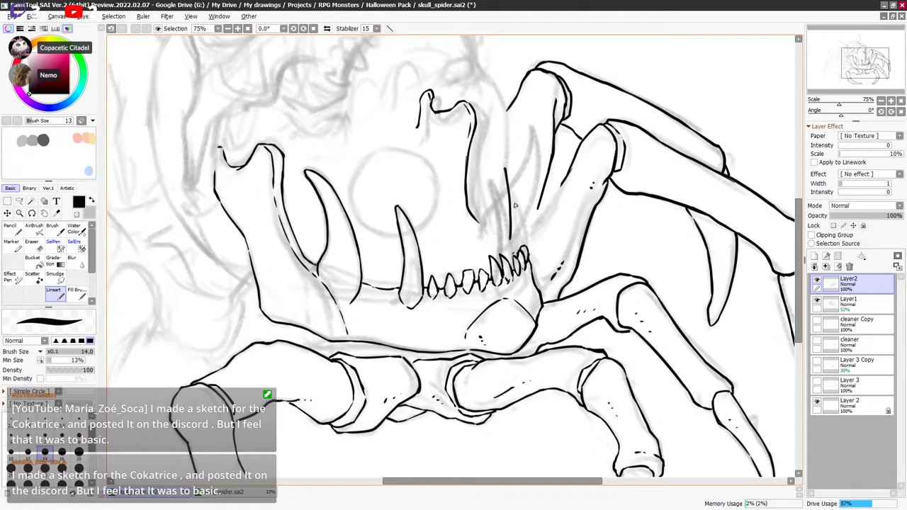
mouse_move(505, 168)
mouse_down()
mouse_move(521, 234)
mouse_move(514, 225)
mouse_move(512, 234)
mouse_move(509, 162)
mouse_move(524, 238)
mouse_up()
key(ctrl+z)
key(ctrl+z)
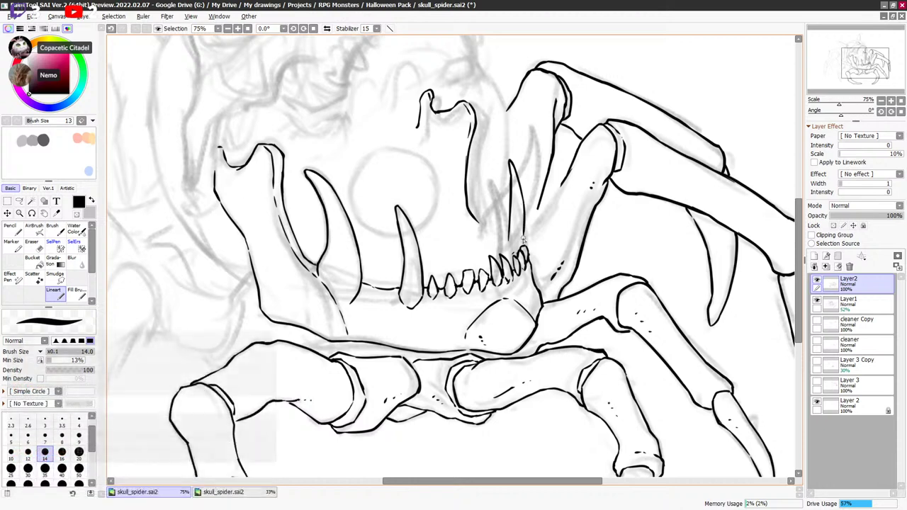
Refine the outlines of the small rear teeth, alternating between inking and erasing with the Lineart brush.
key(e)
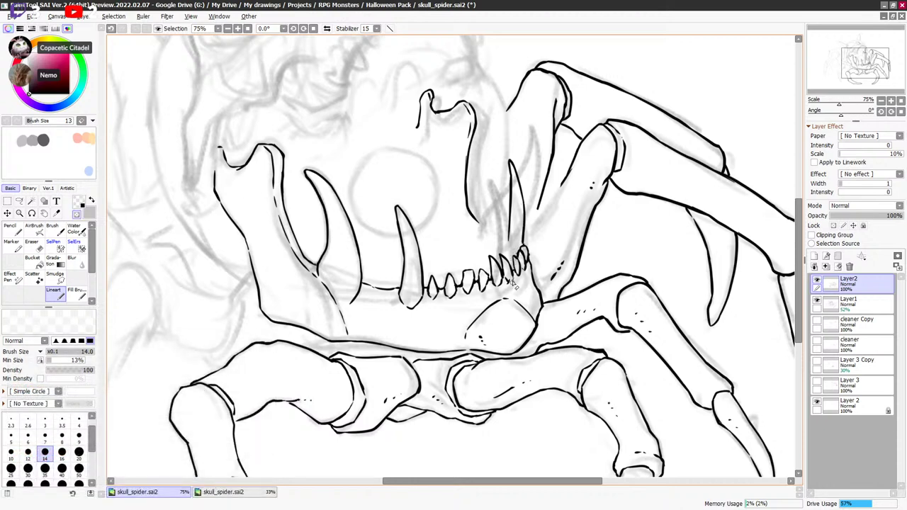
key(e)
key(e)
key(e)
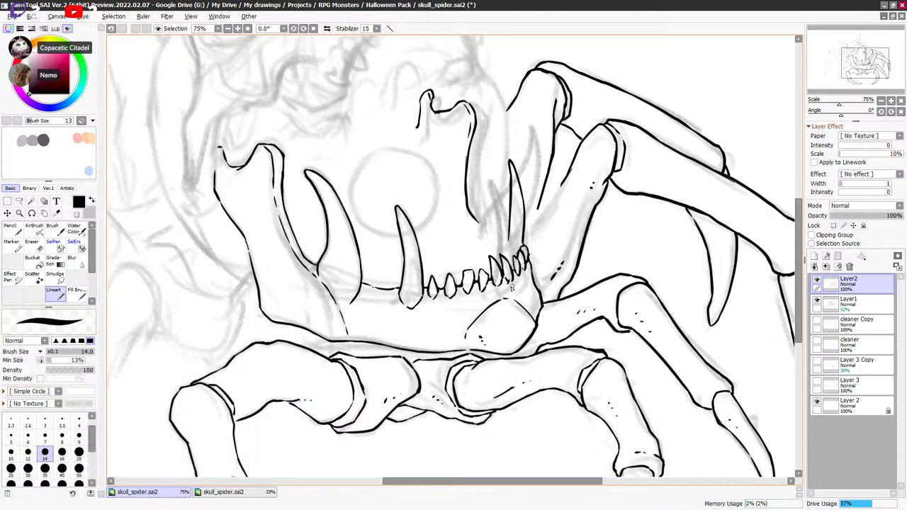
key(e)
key(e)
key(ctrl+z)
mouse_move(498, 277)
mouse_down()
mouse_move(500, 290)
mouse_move(467, 294)
mouse_up()
key(ctrl+z)
key(ctrl+z)
key(ctrl+z)
drag(523, 253, 532, 264)
key(minus)
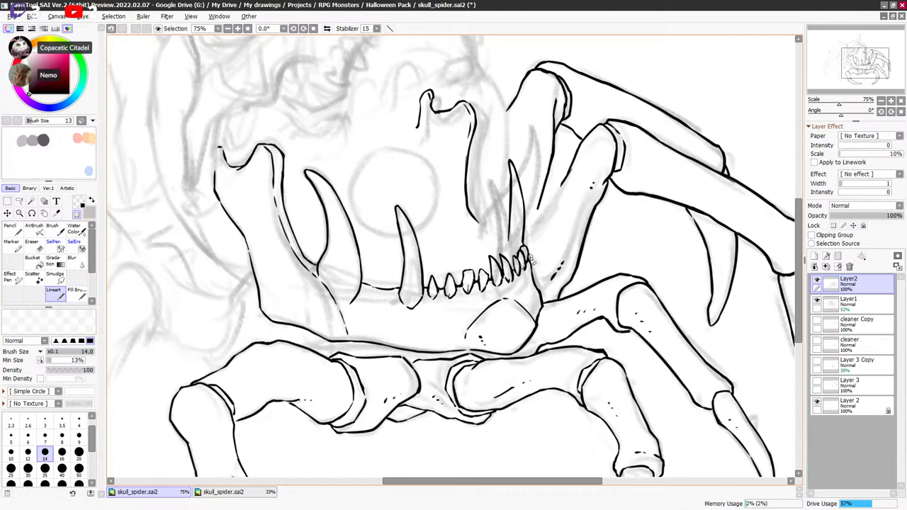
key(minus)
Clean up the rearmost tooth and the lower edges of the narrow tusk above it, alternating between erasing and inking.
key(e)
key(e)
key(e)
key(e)
key(e)
key(e)
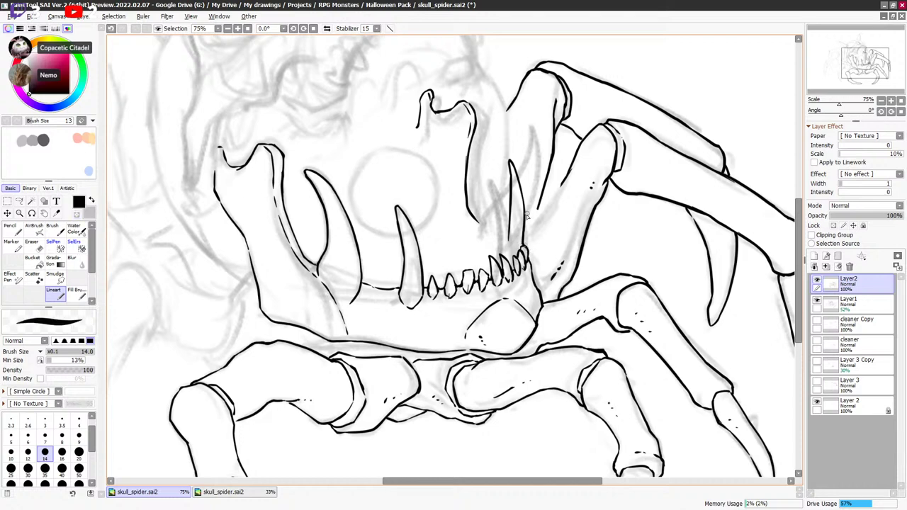
key(e)
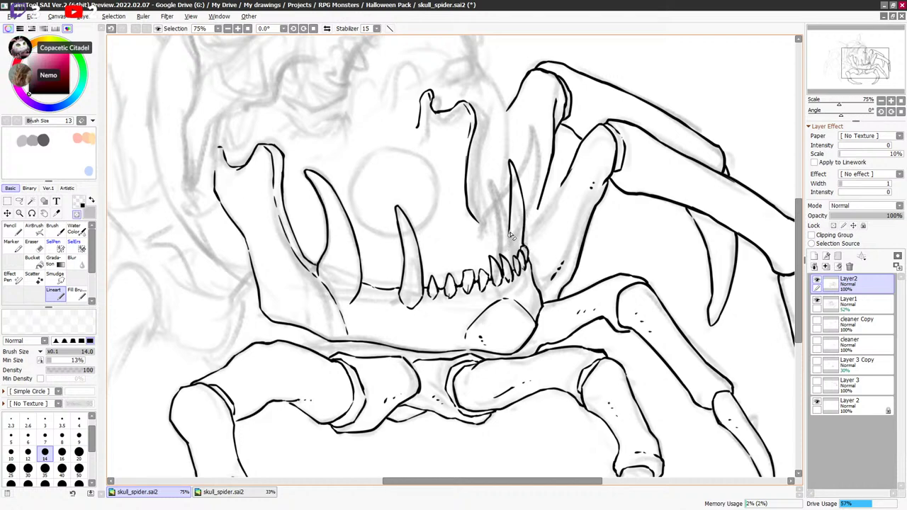
key(e)
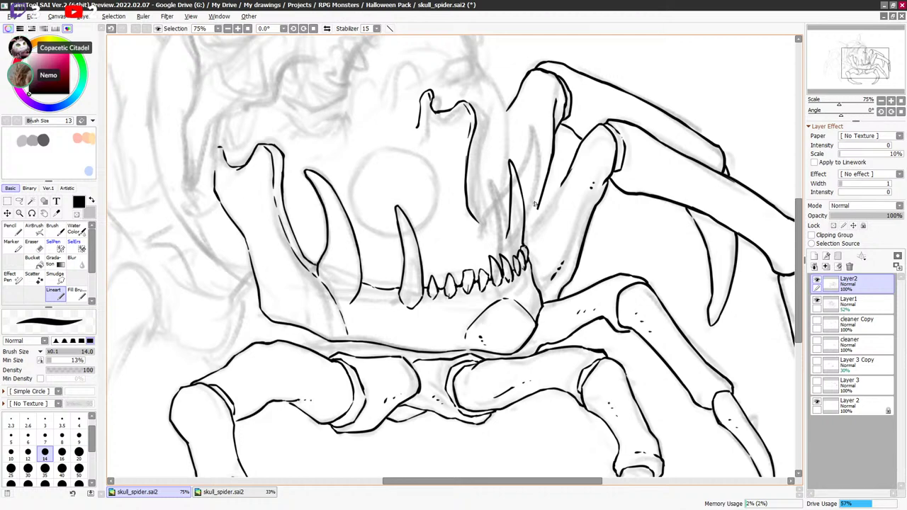
Ink a slender, upright tusk between the jaw's right upright and the narrow rear tusk with the Lineart brush.
drag(509, 170, 489, 234)
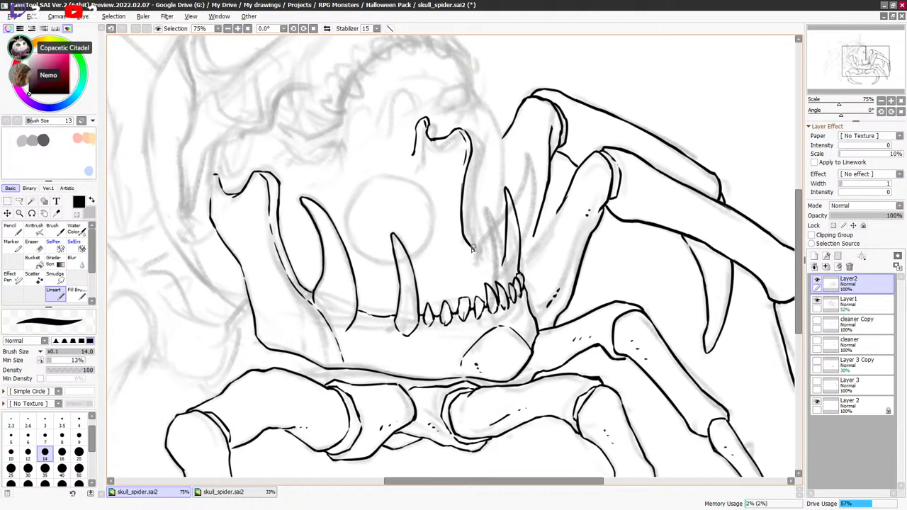
key(minus)
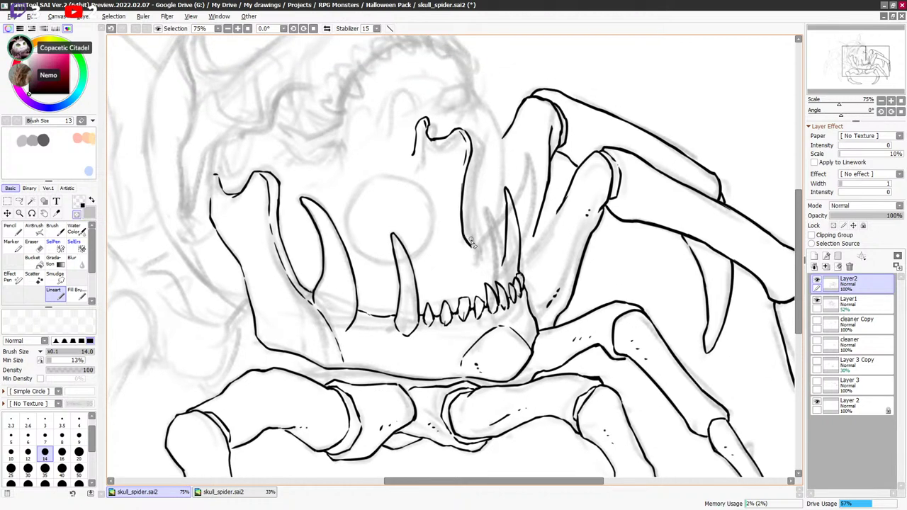
drag(471, 243, 478, 161)
key(minus)
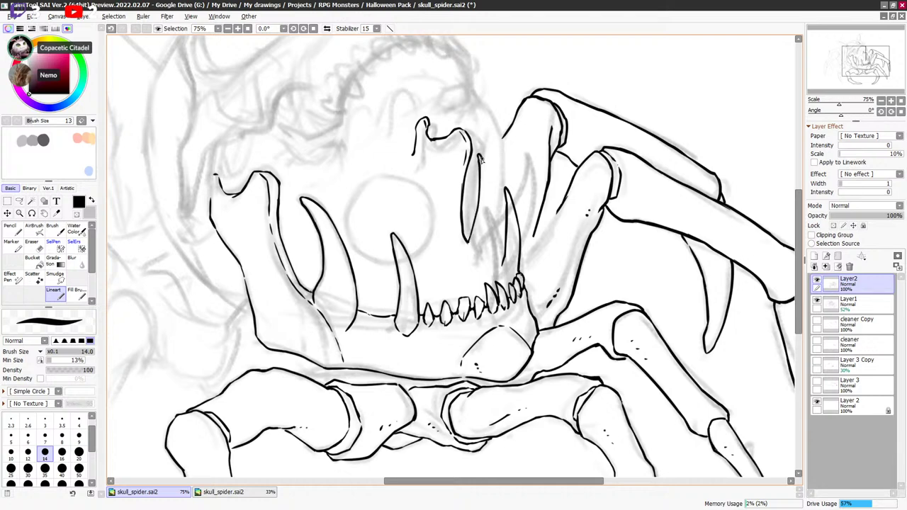
drag(483, 160, 496, 206)
key(ctrl+z)
mouse_move(480, 154)
mouse_down()
mouse_move(495, 199)
mouse_move(485, 255)
mouse_move(470, 233)
mouse_move(478, 205)
mouse_up()
key(minus)
key(minus)
key(minus)
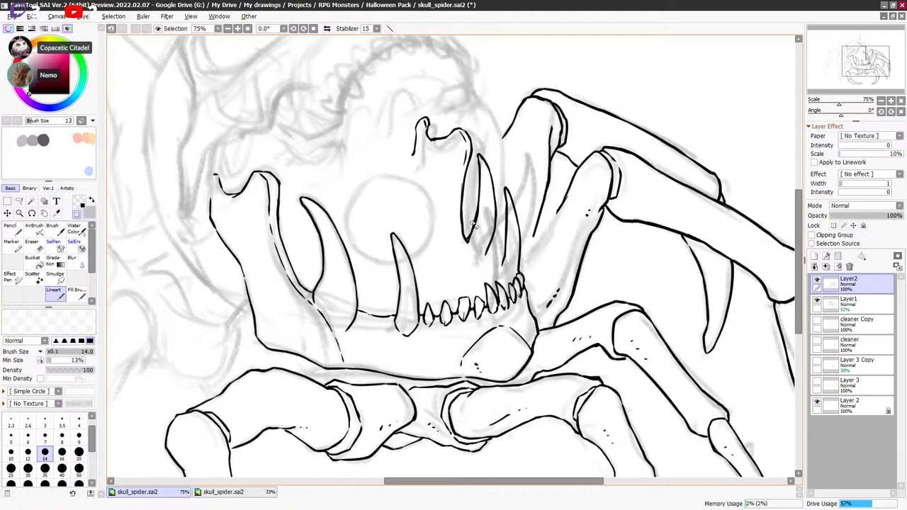
key(minus)
key(minus)
key(minus)
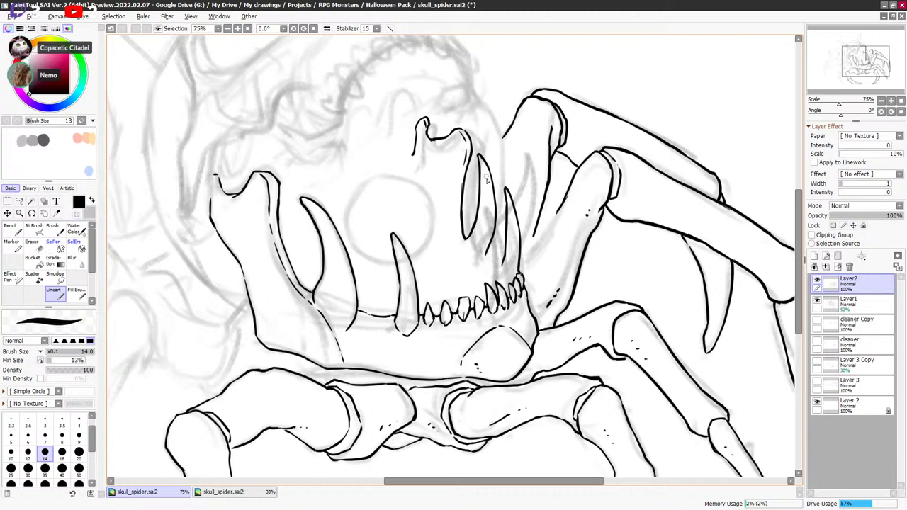
key(minus)
key(minus)
mouse_move(488, 247)
mouse_down()
mouse_move(506, 259)
mouse_move(507, 245)
mouse_up()
Lasso and delete the slender tusk beside the jaw's right upright, and clear the selection.
drag(561, 223, 562, 226)
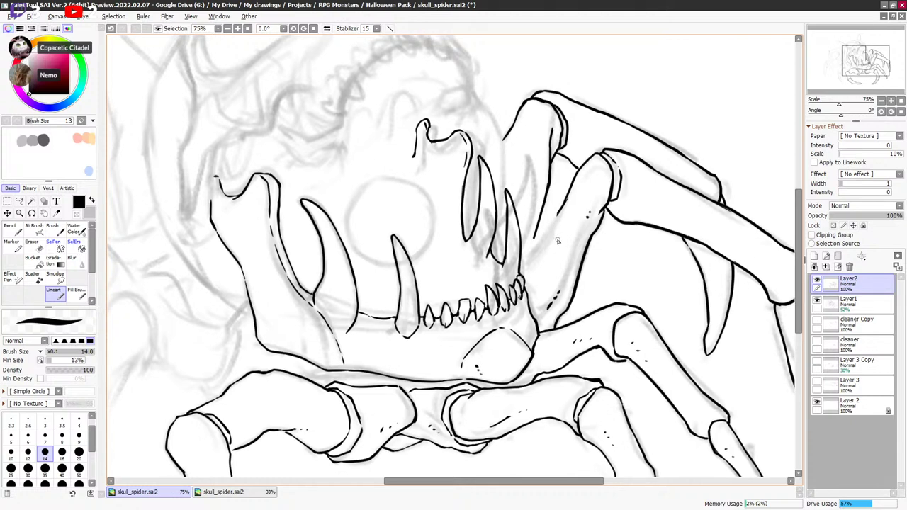
drag(552, 244, 566, 232)
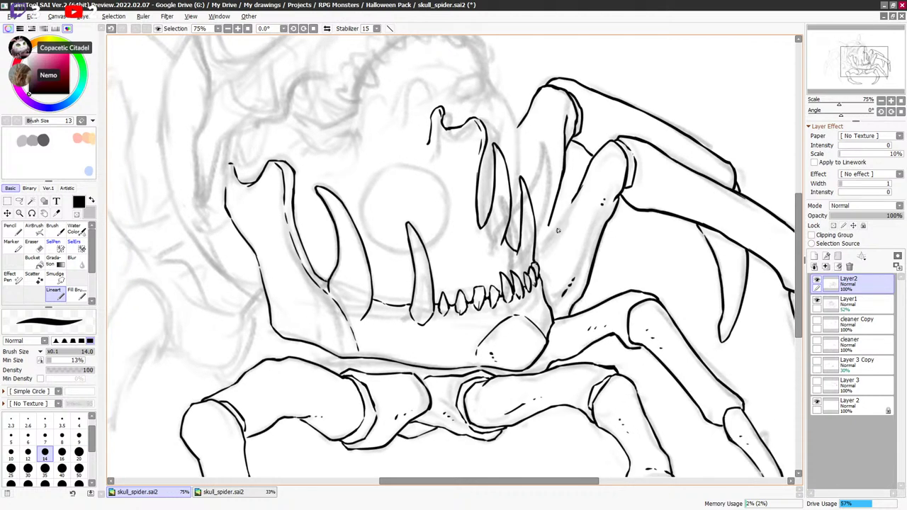
key(a)
mouse_move(488, 214)
mouse_down()
mouse_move(515, 212)
mouse_move(499, 137)
mouse_move(489, 197)
mouse_up()
key(Delete)
key(ctrl+d)
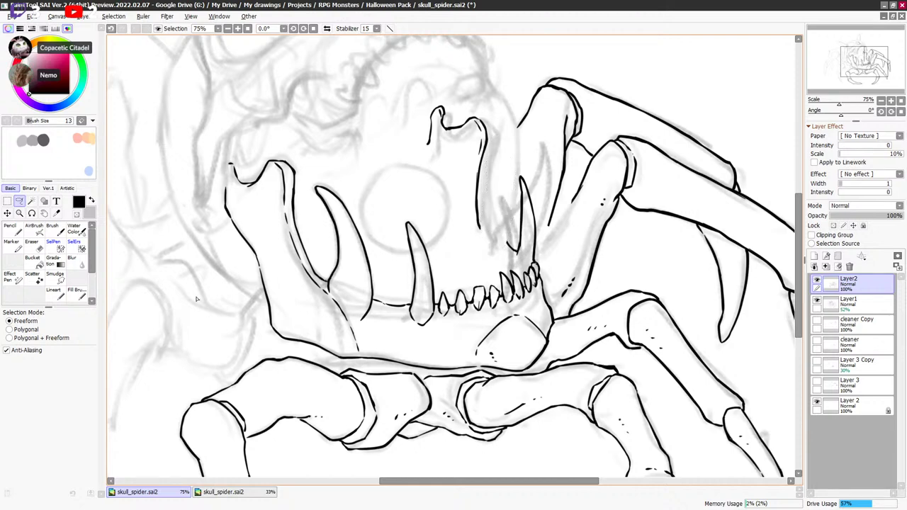
Ink a curved tusk with the Lineart brush, sweeping from the right upright's lower end to a tip leaning right, and close its base.
click(54, 295)
mouse_move(479, 224)
mouse_down()
mouse_move(495, 174)
mouse_move(528, 144)
mouse_up()
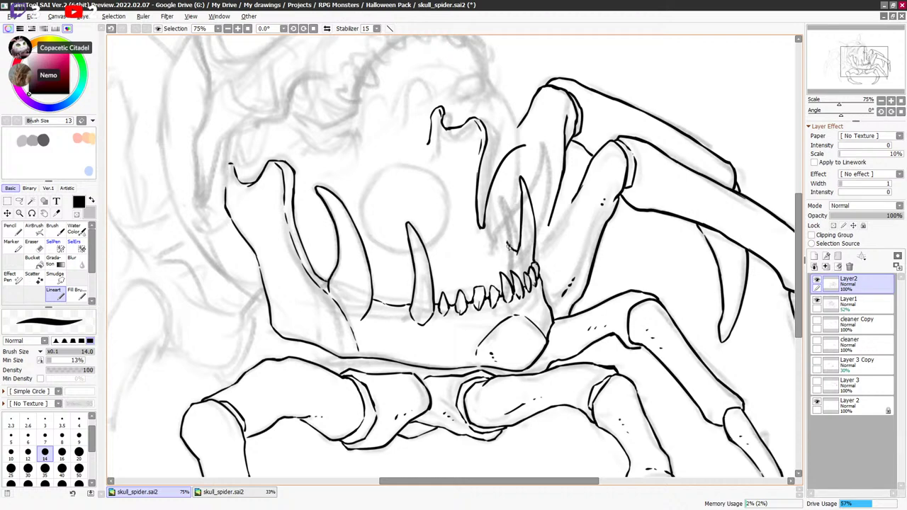
mouse_move(508, 246)
mouse_down()
mouse_move(503, 211)
mouse_move(528, 149)
mouse_up()
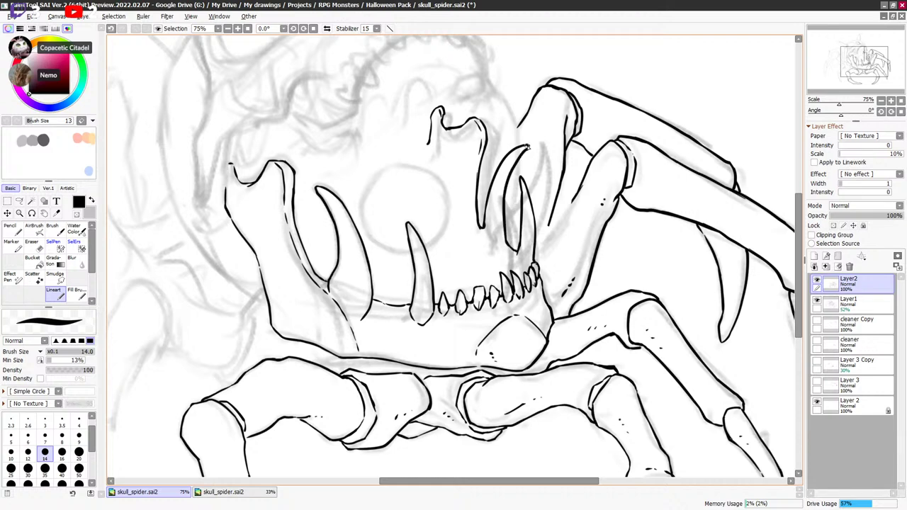
key(minus)
key(minus)
drag(510, 183, 527, 150)
key(minus)
key(minus)
mouse_move(504, 237)
mouse_down()
mouse_move(498, 258)
mouse_move(523, 234)
mouse_move(518, 259)
mouse_up()
key(minus)
key(minus)
drag(558, 237, 561, 242)
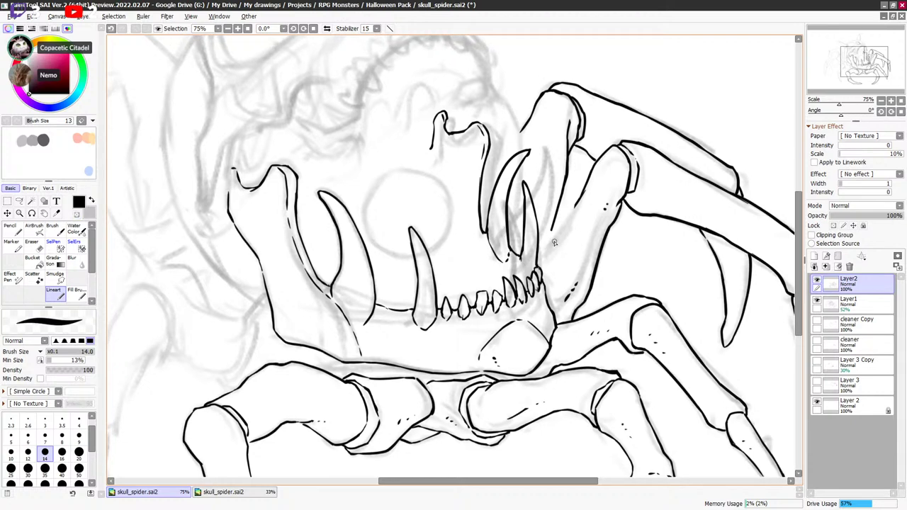
Refine the inner edge and tip of the curved tusk, alternating between erasing and inking.
key(e)
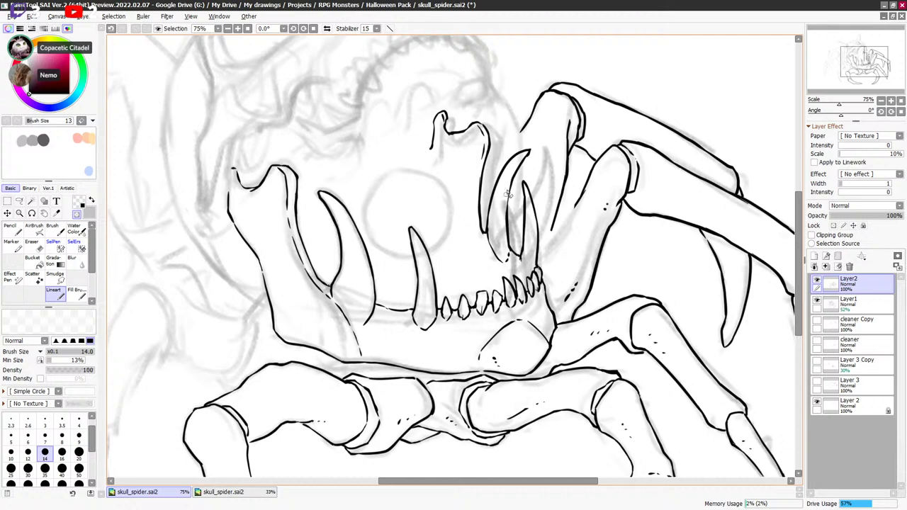
drag(508, 193, 517, 171)
key(minus)
drag(508, 214, 521, 167)
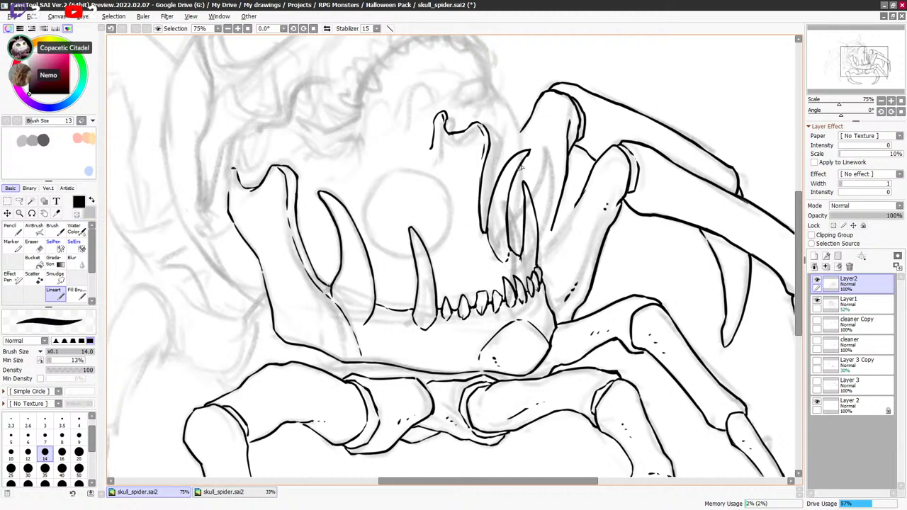
key(e)
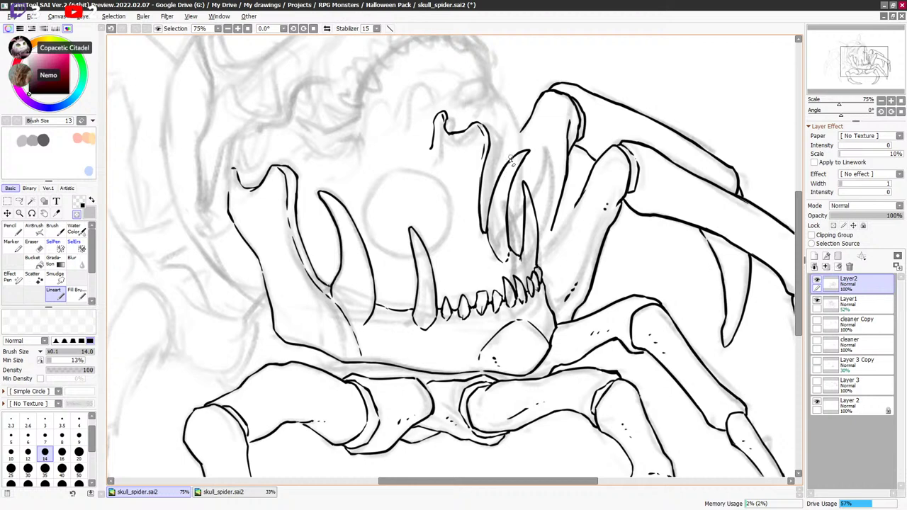
key(x)
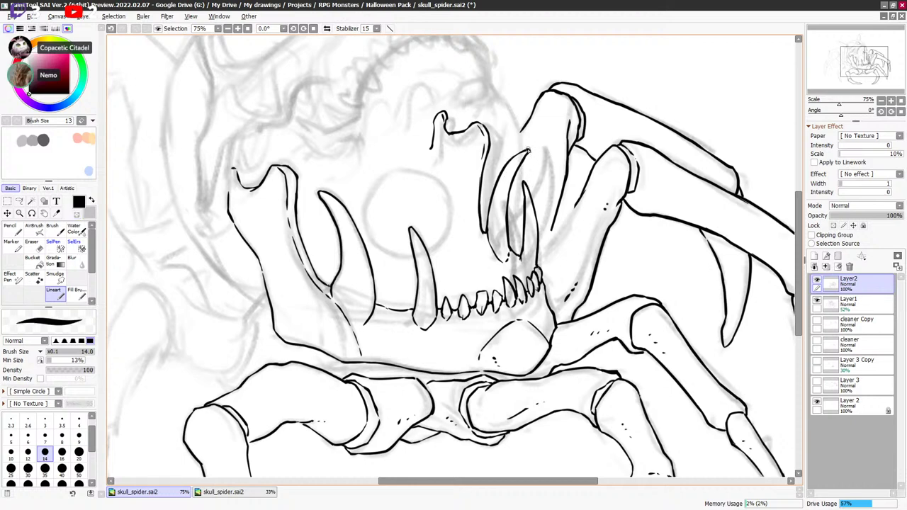
Clean up the base of the curved tusk and the right upright's line, alternating between transparent and black ink.
key(x)
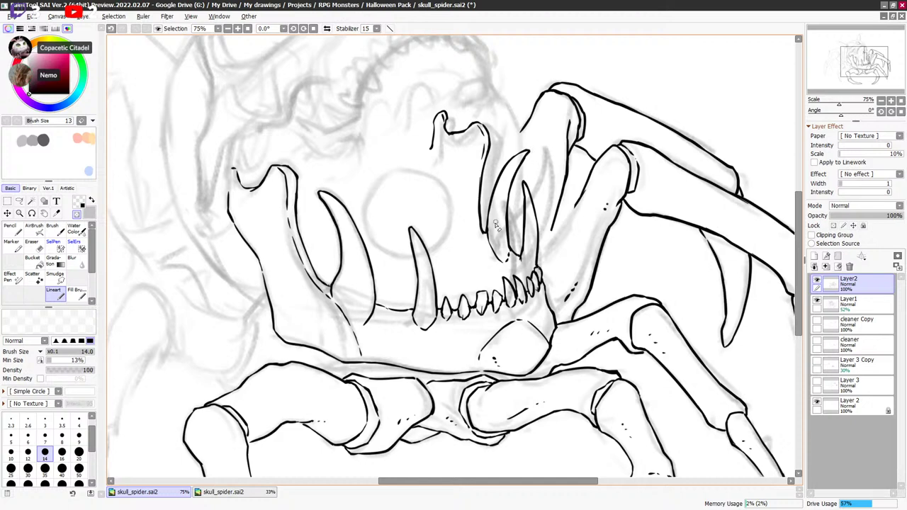
key(x)
key(x)
key(x)
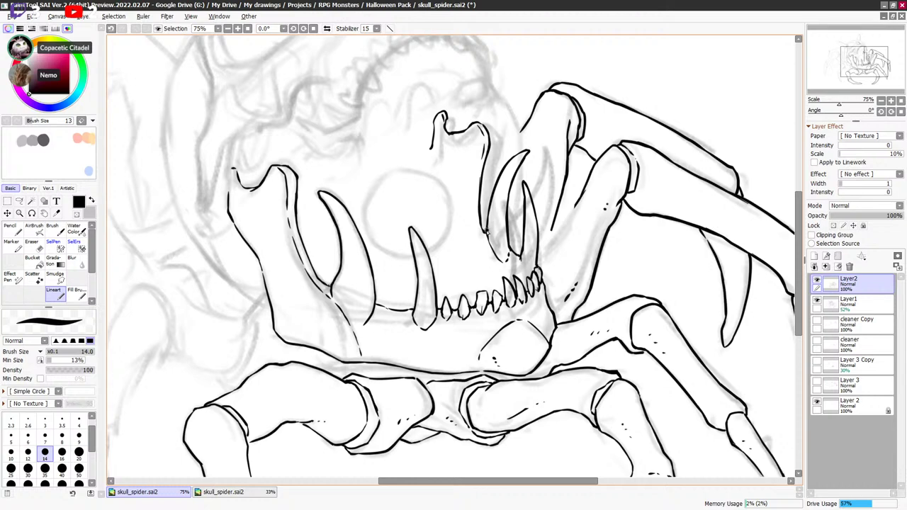
key(x)
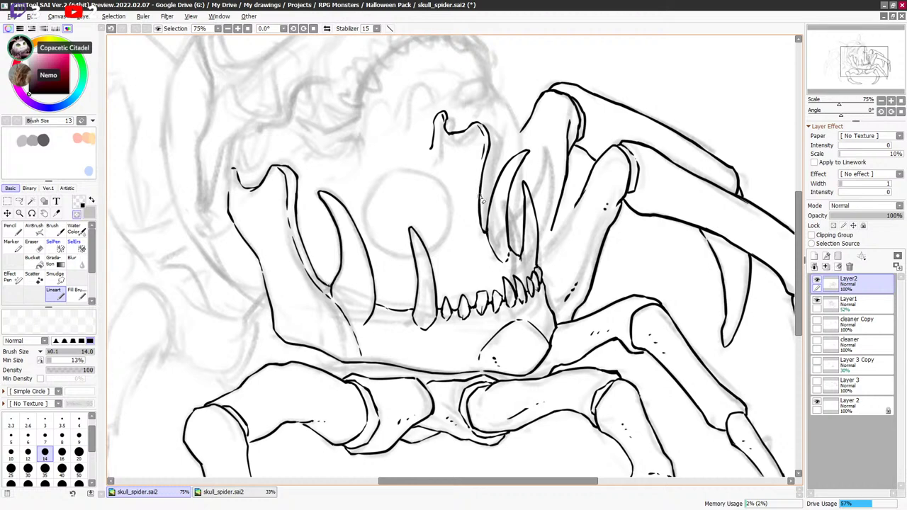
key(x)
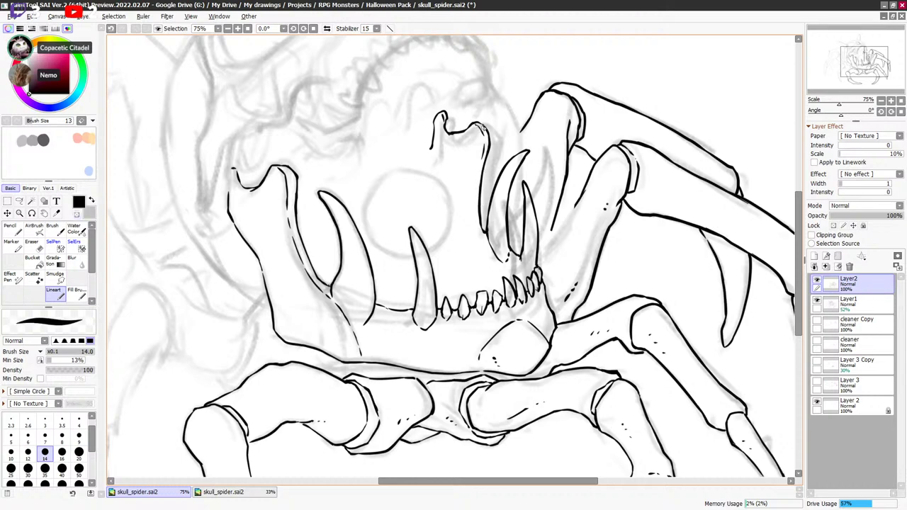
Extend the inner line of the rear right leg down to the narrow tusk with a short stroke.
mouse_move(529, 143)
mouse_down()
mouse_move(545, 194)
mouse_move(525, 195)
mouse_up()
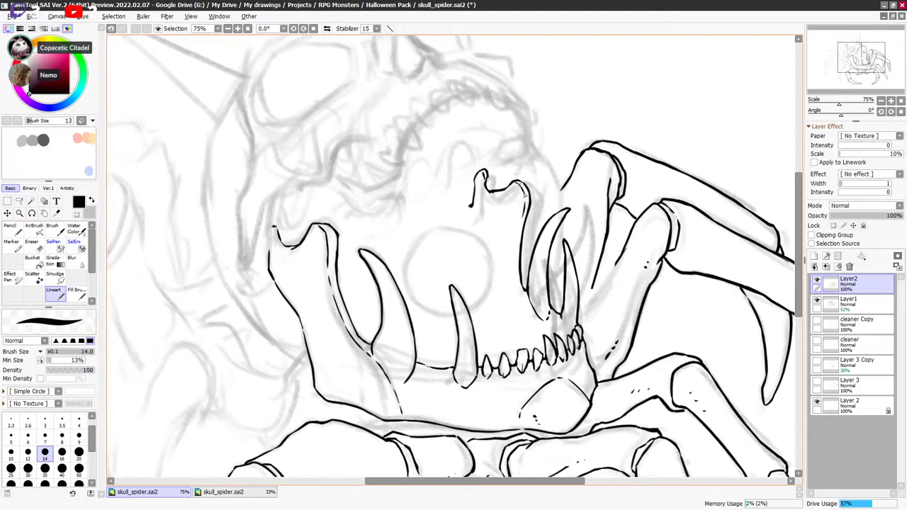
drag(594, 230, 601, 193)
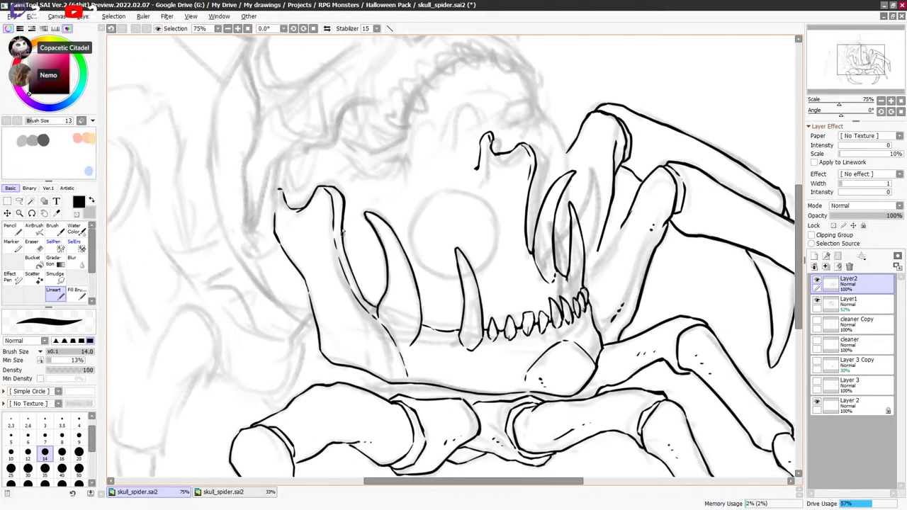
key(e)
drag(578, 191, 575, 183)
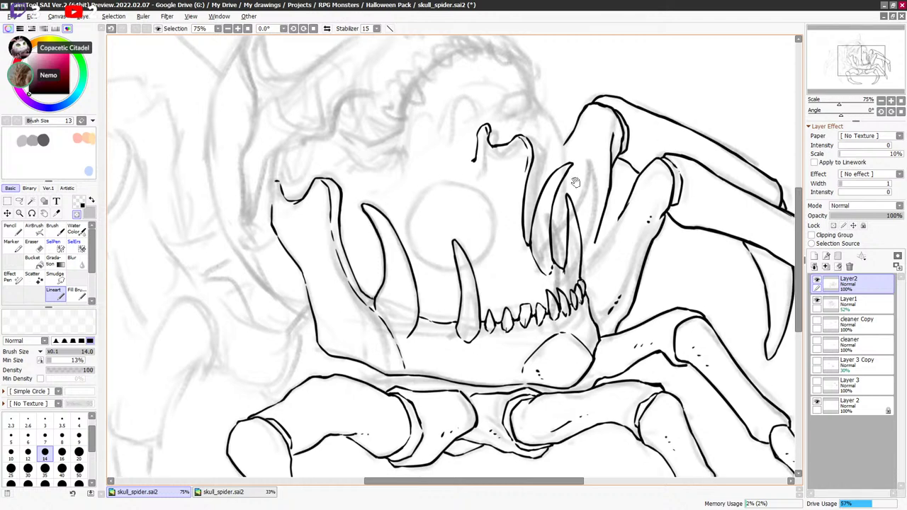
key(minus)
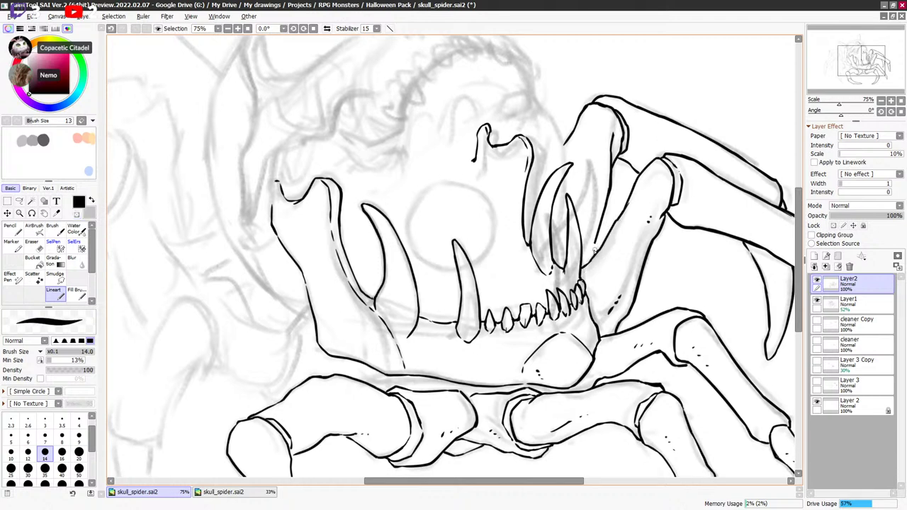
Inspect the whole line art with the sketch layer Layer1 hidden, and show the sketch again.
drag(691, 223, 684, 227)
scroll(684, 227, down, 4)
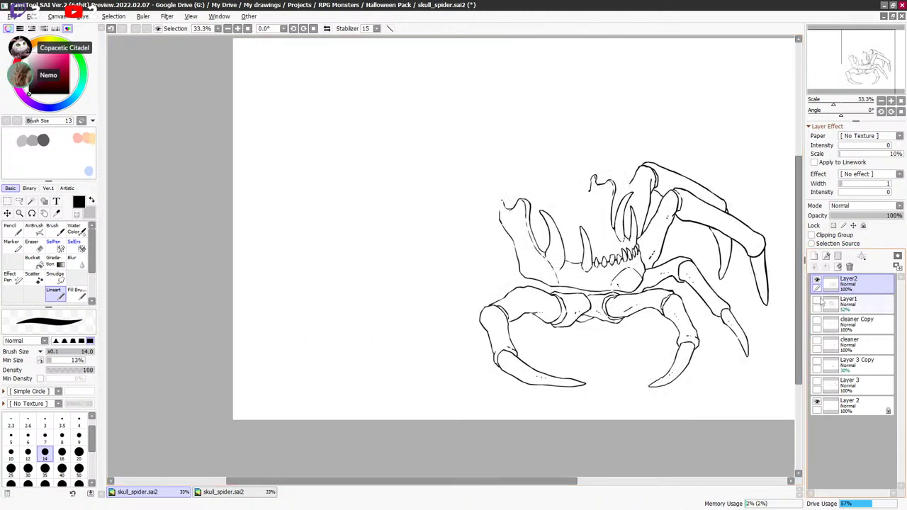
click(817, 301)
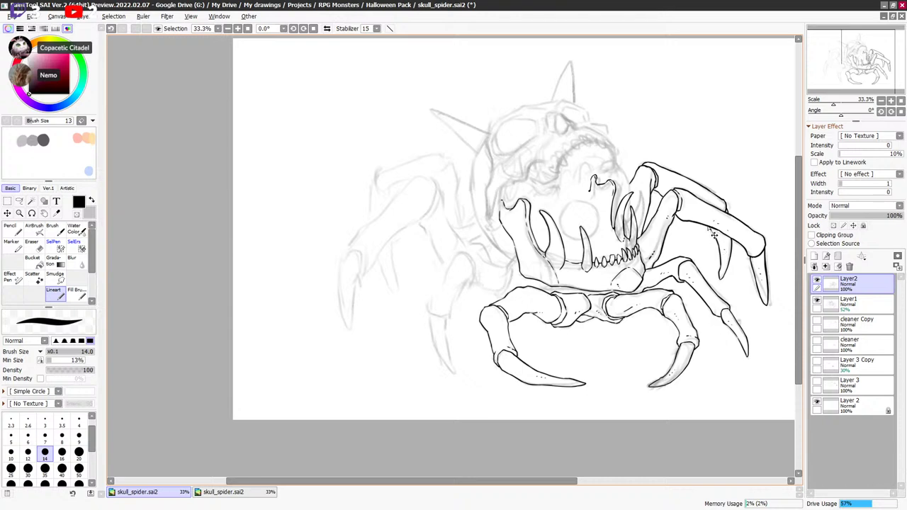
Ink the curved lower outline of the left leg's base behind the front leg, redoing strokes that miss the sketch.
scroll(585, 287, up, 2)
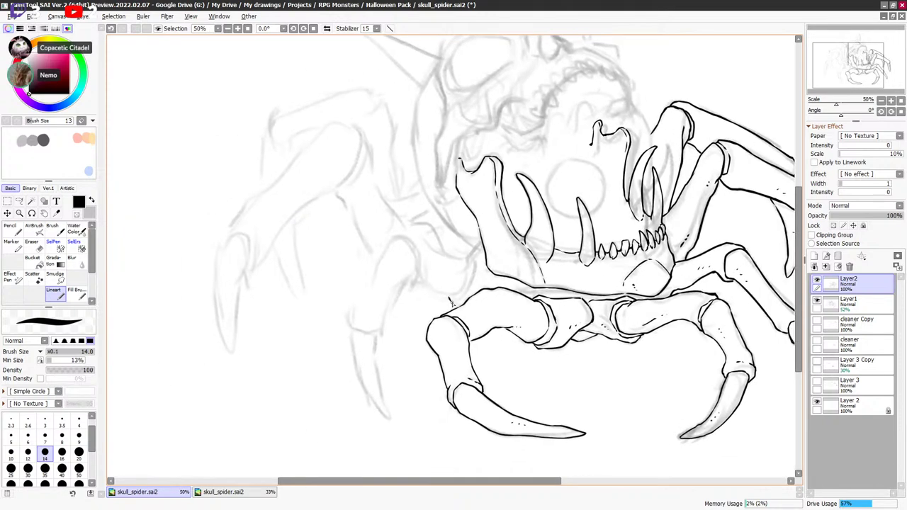
scroll(714, 305, up, 1)
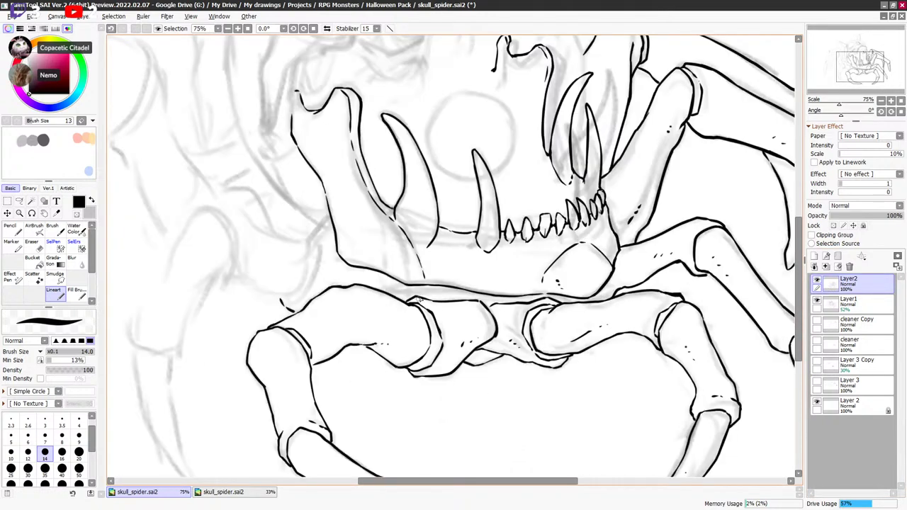
drag(419, 299, 552, 291)
drag(369, 269, 423, 289)
key(ctrl+z)
mouse_move(376, 272)
mouse_down()
mouse_move(427, 288)
mouse_move(418, 289)
mouse_move(442, 269)
mouse_move(430, 282)
mouse_move(440, 241)
mouse_up()
key(ctrl+z)
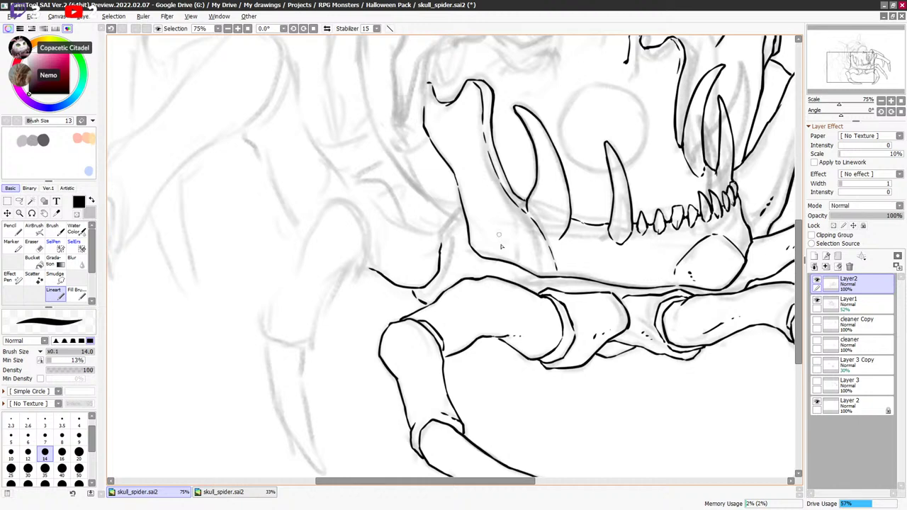
drag(485, 294, 486, 289)
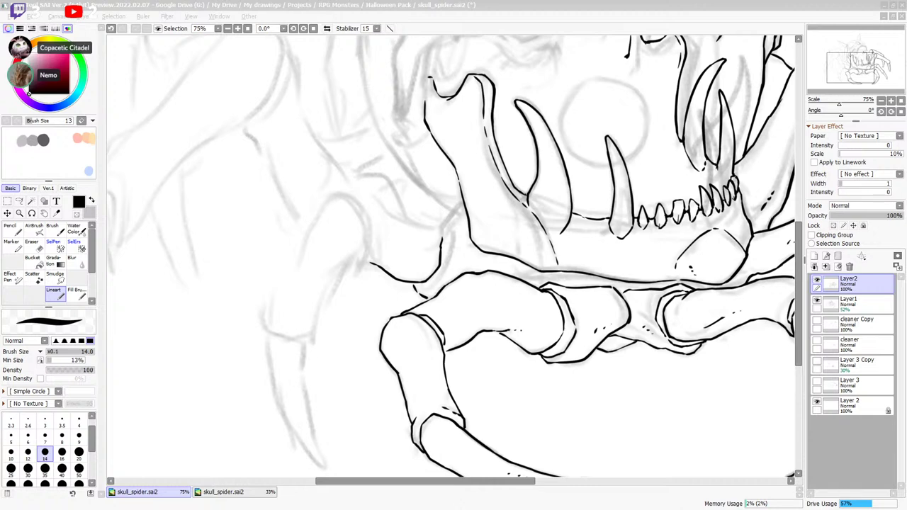
click(224, 491)
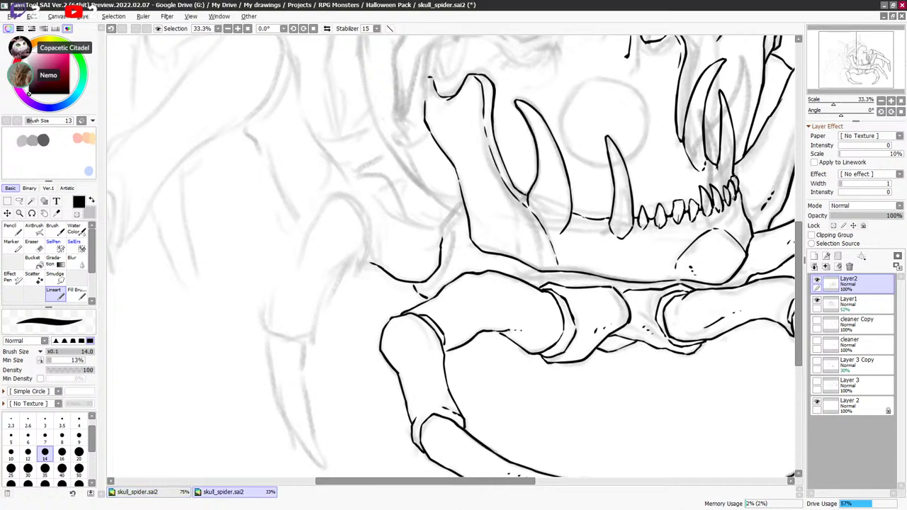
click(138, 492)
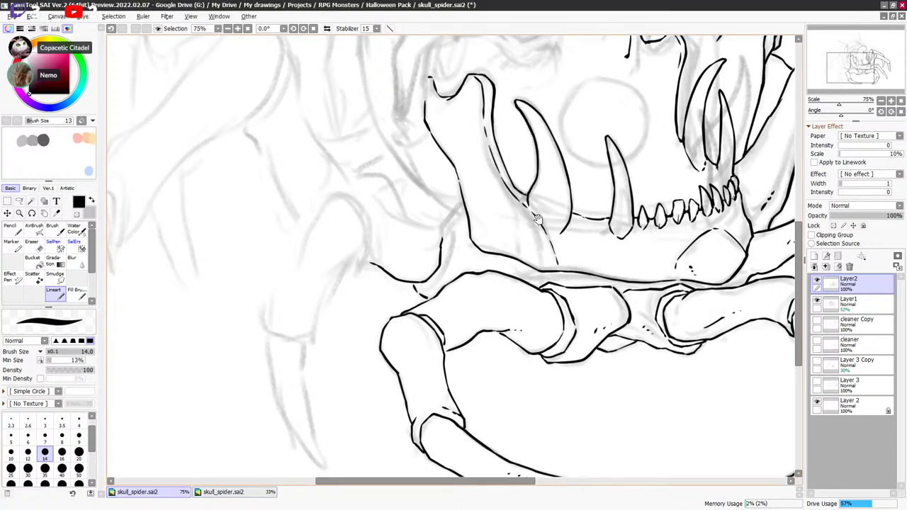
Ink the upper outline and rounded socket joint of the left leg's first segment beside the jaw.
mouse_move(367, 173)
mouse_down()
mouse_move(454, 207)
mouse_move(459, 220)
mouse_up()
mouse_move(435, 267)
mouse_down()
mouse_move(460, 249)
mouse_move(469, 215)
mouse_move(512, 221)
mouse_move(485, 225)
mouse_move(488, 234)
mouse_move(484, 228)
mouse_move(515, 222)
mouse_move(495, 203)
mouse_move(513, 211)
mouse_up()
key(minus)
key(minus)
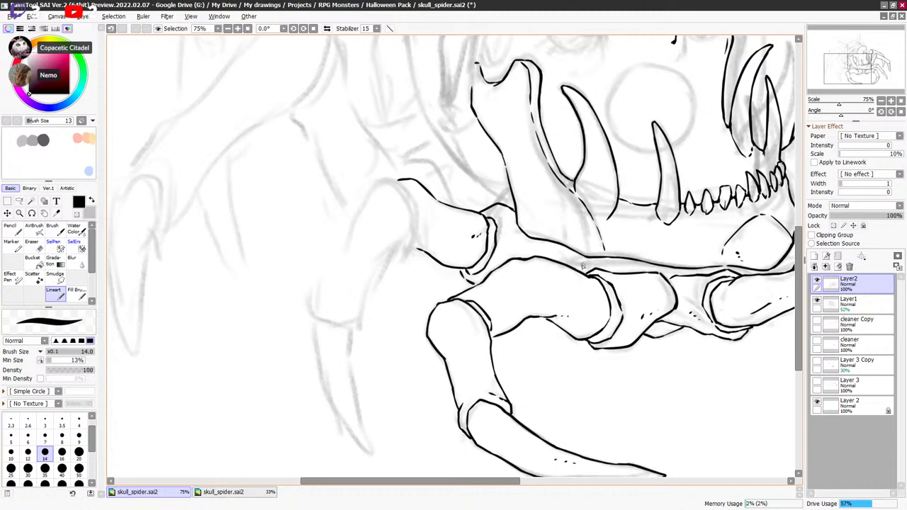
Ink the inner curved outline of the left leg's second segment, redoing strokes that miss the sketch.
drag(619, 250, 620, 254)
mouse_move(464, 278)
mouse_down()
mouse_move(475, 287)
mouse_move(465, 276)
mouse_up()
drag(410, 238, 463, 247)
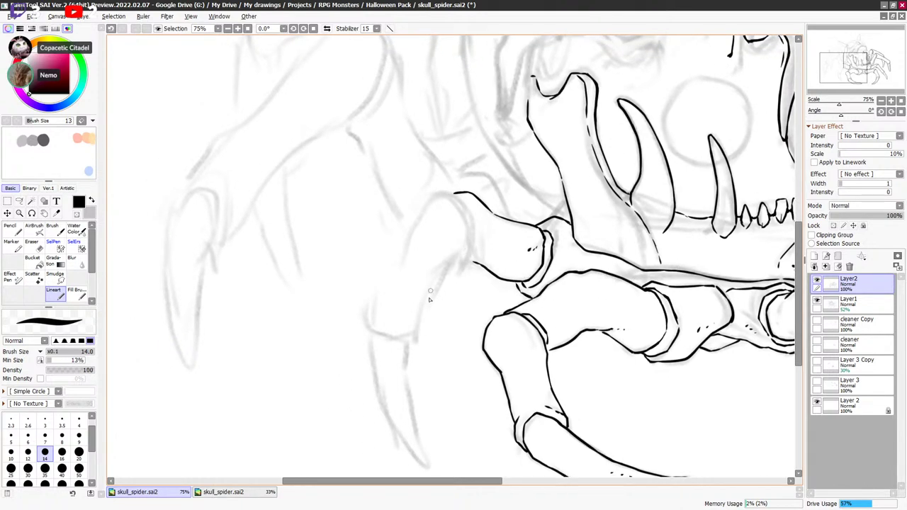
mouse_move(416, 332)
mouse_down()
mouse_move(446, 266)
mouse_move(432, 275)
mouse_move(468, 244)
mouse_up()
key(ctrl+z)
drag(435, 276, 468, 243)
key(ctrl+z)
drag(438, 273, 468, 250)
key(ctrl+z)
Ink the double-lined joint rim between the left leg's first and second segments and join it to the inner outline.
mouse_move(436, 275)
mouse_down()
mouse_move(468, 250)
mouse_move(458, 260)
mouse_move(466, 230)
mouse_up()
key(ctrl+z)
mouse_move(435, 196)
mouse_down()
mouse_move(467, 232)
mouse_move(456, 191)
mouse_move(450, 197)
mouse_move(467, 207)
mouse_move(469, 252)
mouse_move(474, 226)
mouse_move(468, 253)
mouse_move(475, 228)
mouse_up()
key(ctrl+z)
key(ctrl+z)
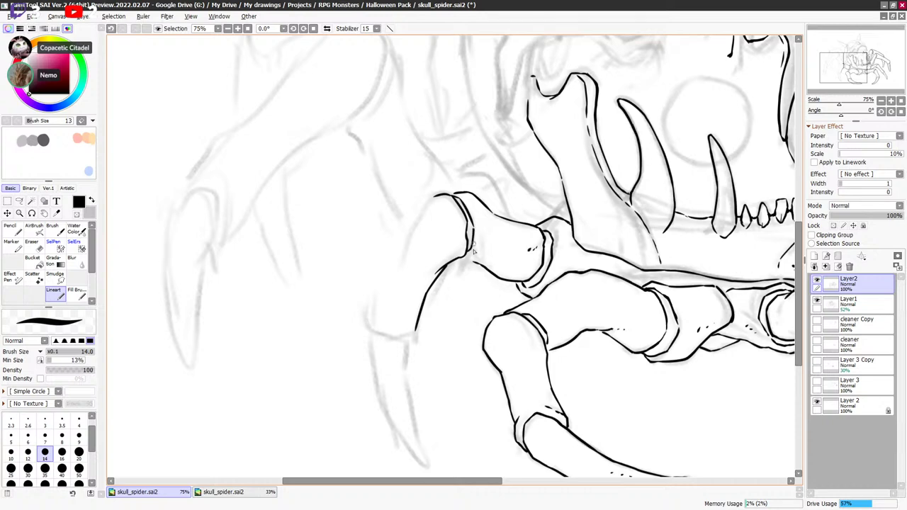
drag(459, 261, 470, 262)
key(ctrl+z)
drag(474, 262, 468, 259)
Ink the outer outline of the left leg's second segment from the joint down to the claw.
key(c)
key(c)
drag(454, 196, 501, 185)
mouse_move(416, 312)
mouse_down()
mouse_move(421, 277)
mouse_move(476, 190)
mouse_up()
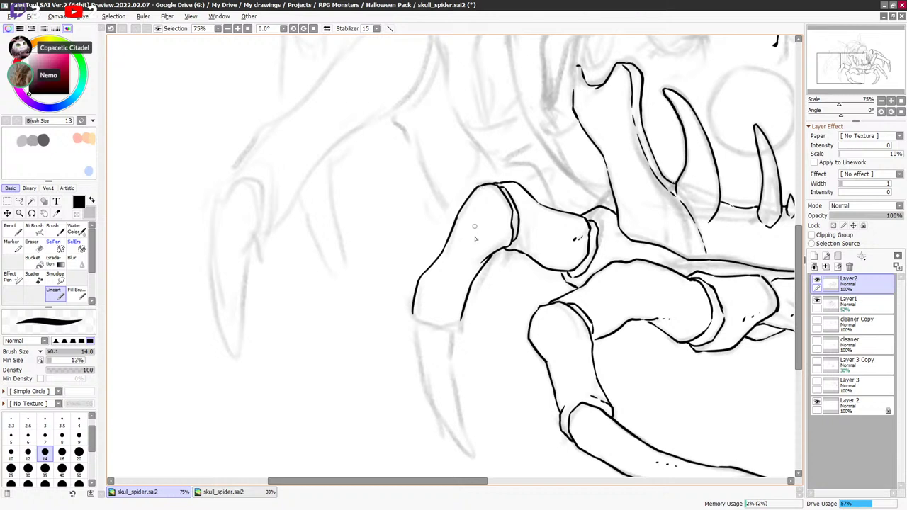
Close the lower end of the left leg's second segment and ink the long pointed claw below it.
drag(475, 239, 468, 163)
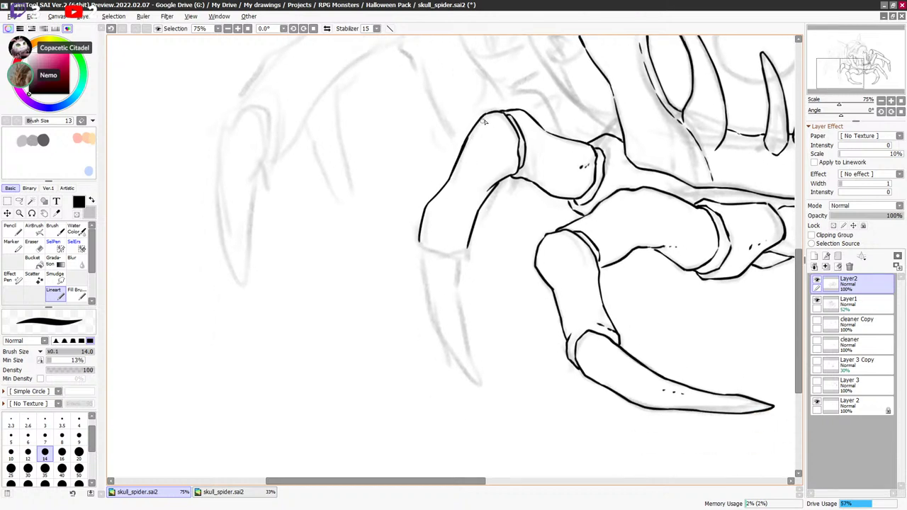
drag(556, 221, 561, 186)
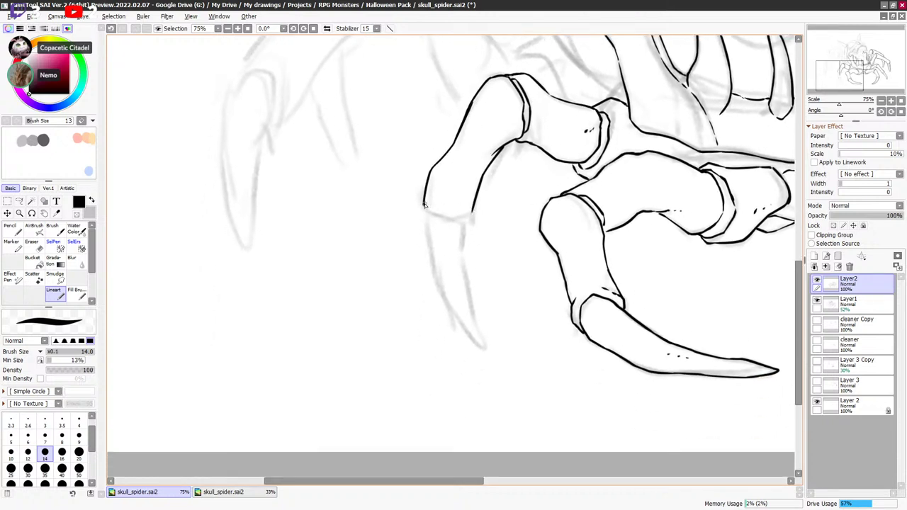
mouse_move(424, 205)
mouse_down()
mouse_move(465, 217)
mouse_move(453, 218)
mouse_move(474, 207)
mouse_move(429, 239)
mouse_move(450, 307)
mouse_move(434, 217)
mouse_move(429, 243)
mouse_move(471, 300)
mouse_move(453, 174)
mouse_up()
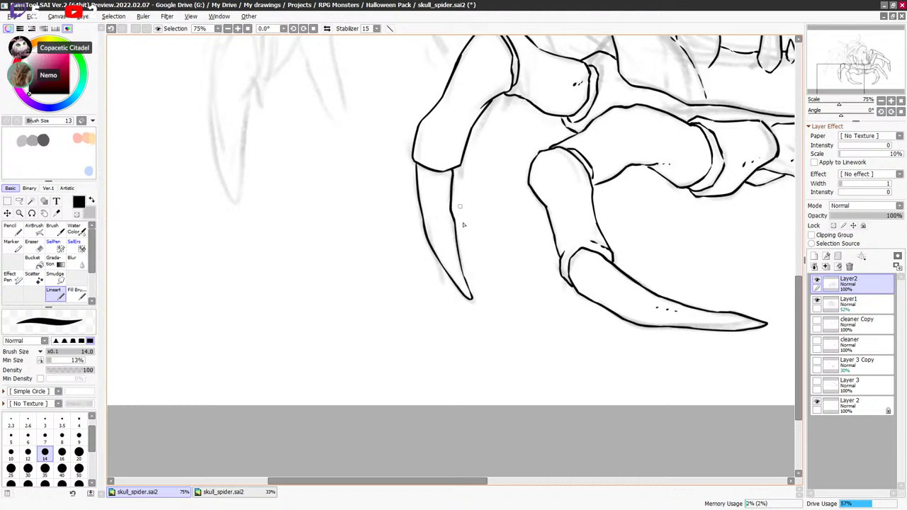
Erase the excess line where the left leg's claw meets the segment above it.
key(minus)
drag(462, 271, 471, 295)
key(ctrl+z)
key(minus)
key(minus)
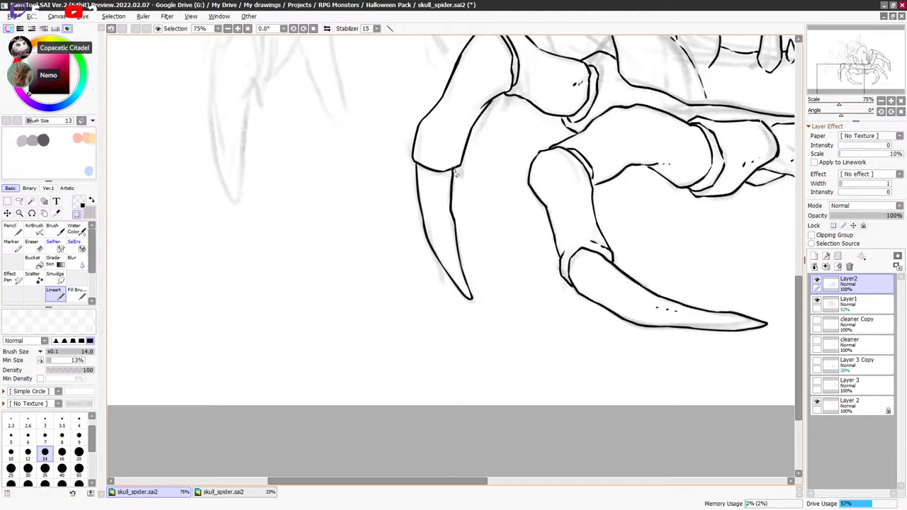
key(minus)
drag(510, 161, 496, 194)
key(minus)
key(x)
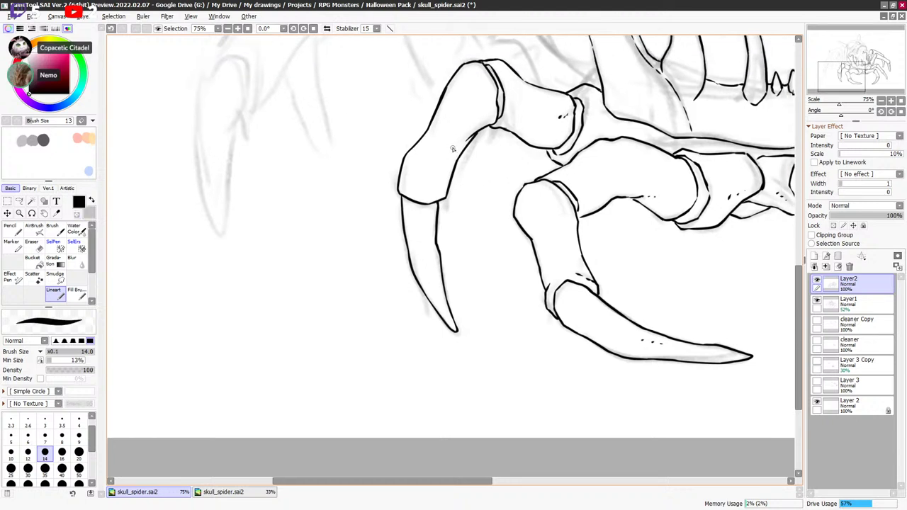
Add short dashed texture marks to the left leg's first and second segments.
drag(559, 126, 545, 153)
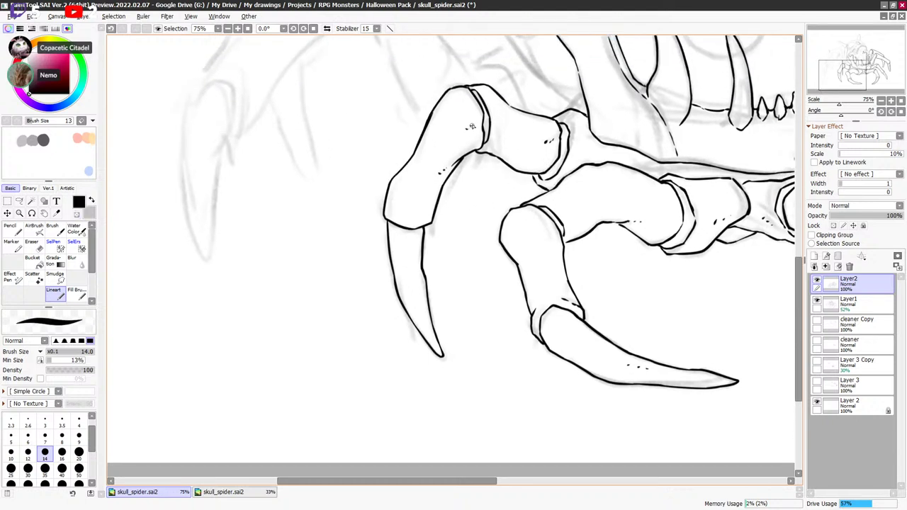
drag(504, 122, 486, 141)
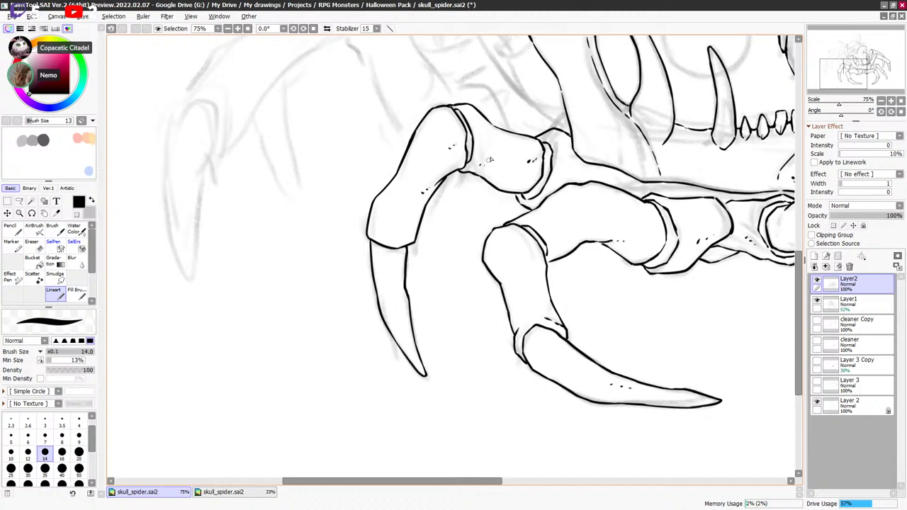
drag(575, 177, 477, 206)
Ink the outer edge of the rear left leg's segment down to the front leg's upper joint.
scroll(489, 133, down, 4)
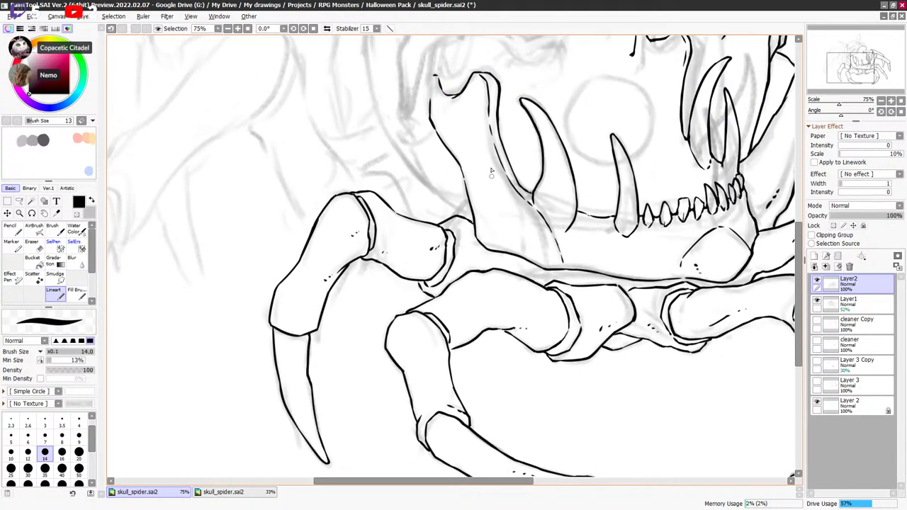
scroll(542, 299, up, 4)
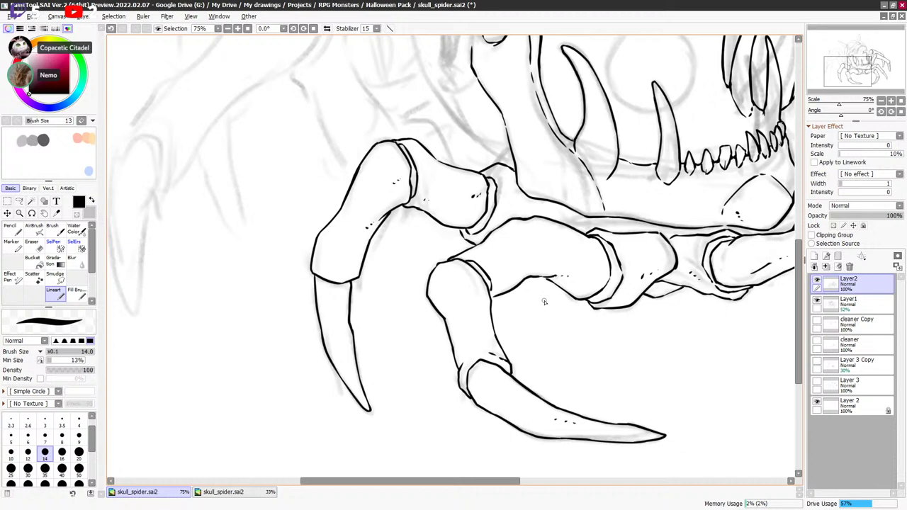
scroll(544, 302, up, 5)
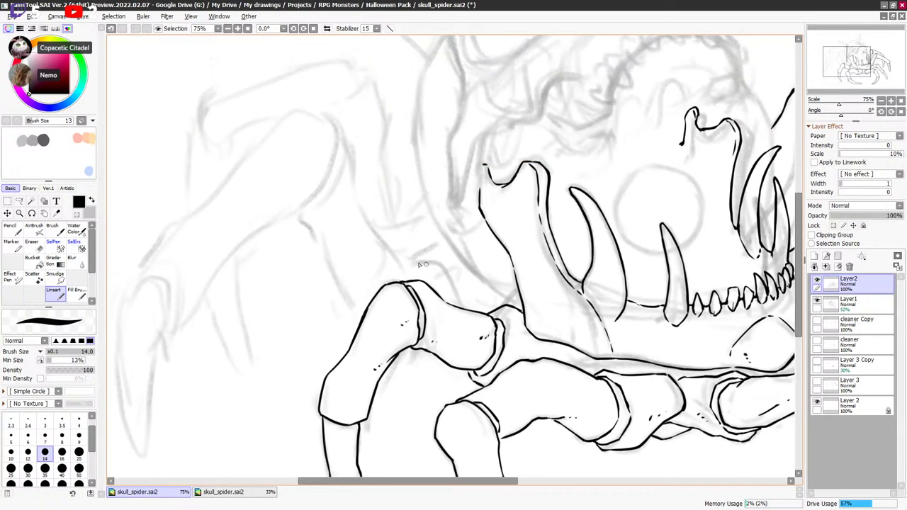
drag(300, 219, 326, 254)
key(ctrl+z)
mouse_move(300, 218)
mouse_down()
mouse_move(325, 254)
mouse_move(321, 238)
mouse_move(360, 320)
mouse_up()
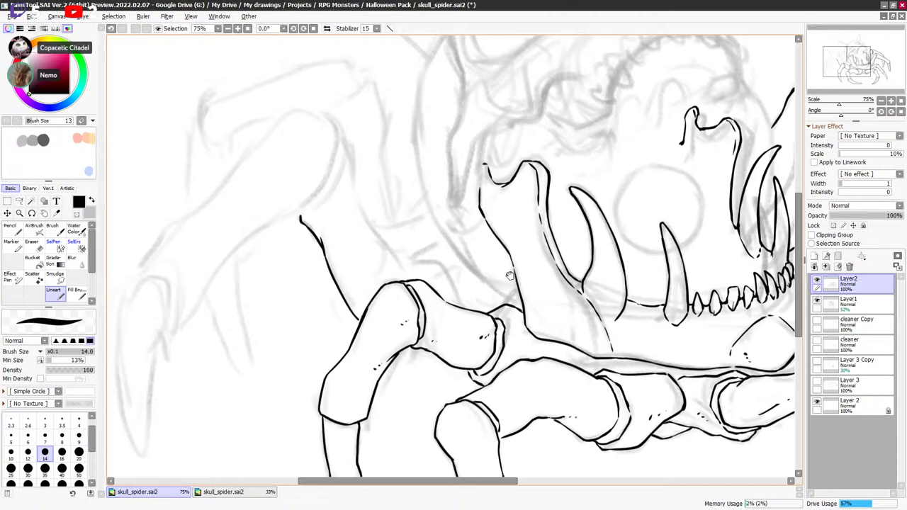
drag(510, 274, 515, 252)
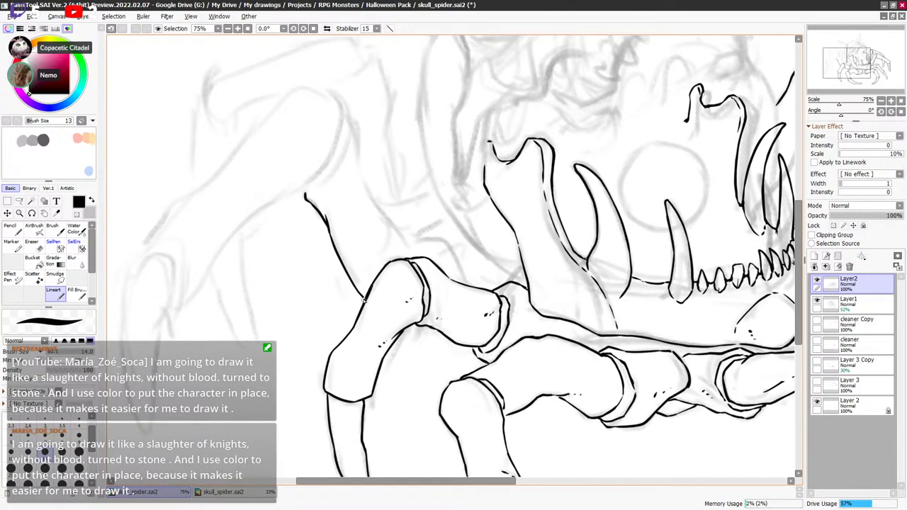
Ink the small curved bone edge that shows beneath the left leg's upper joint.
mouse_move(403, 334)
mouse_down()
mouse_move(436, 331)
mouse_move(432, 342)
mouse_move(439, 335)
mouse_move(421, 347)
mouse_move(480, 316)
mouse_up()
key(ctrl+z)
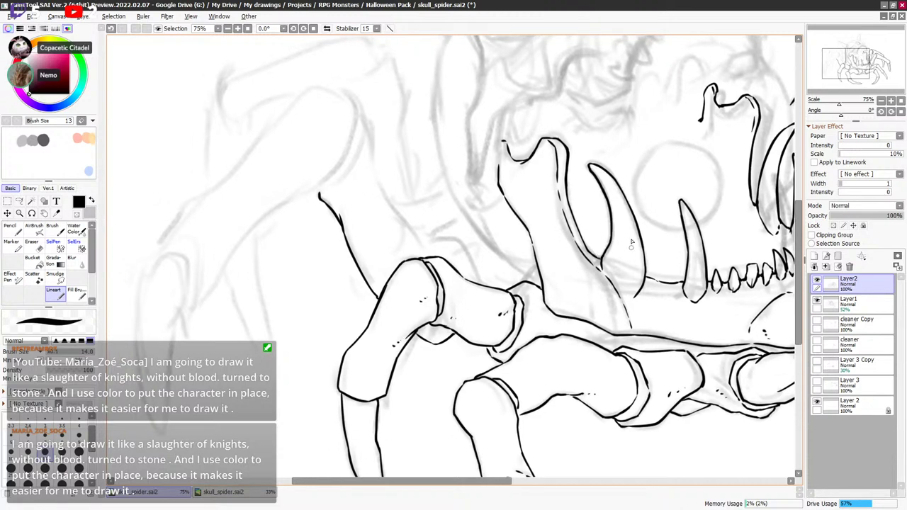
key(ctrl+z)
drag(436, 346, 492, 331)
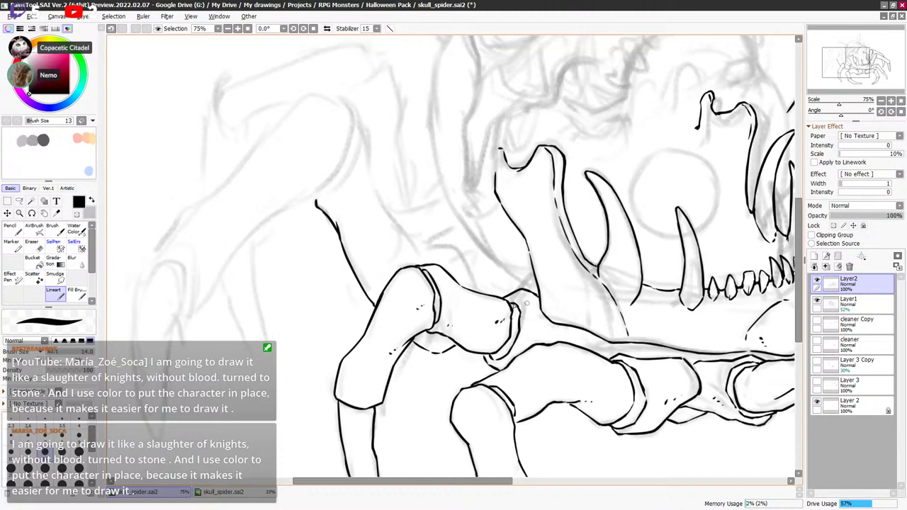
Ink the inner edge of the rear left leg's segment down to the front leg's joint and tidy the line ends.
mouse_move(366, 140)
mouse_down()
mouse_move(381, 202)
mouse_move(424, 264)
mouse_up()
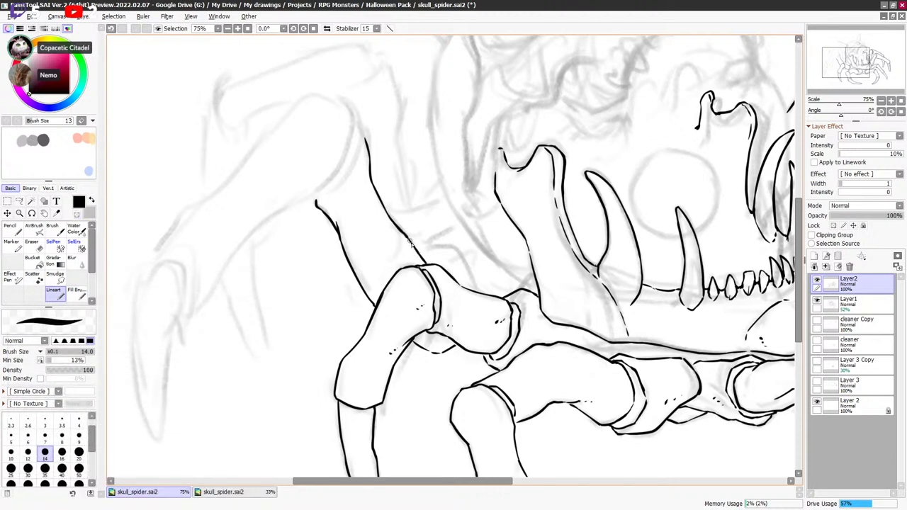
drag(409, 242, 424, 264)
drag(375, 309, 365, 290)
drag(402, 221, 423, 248)
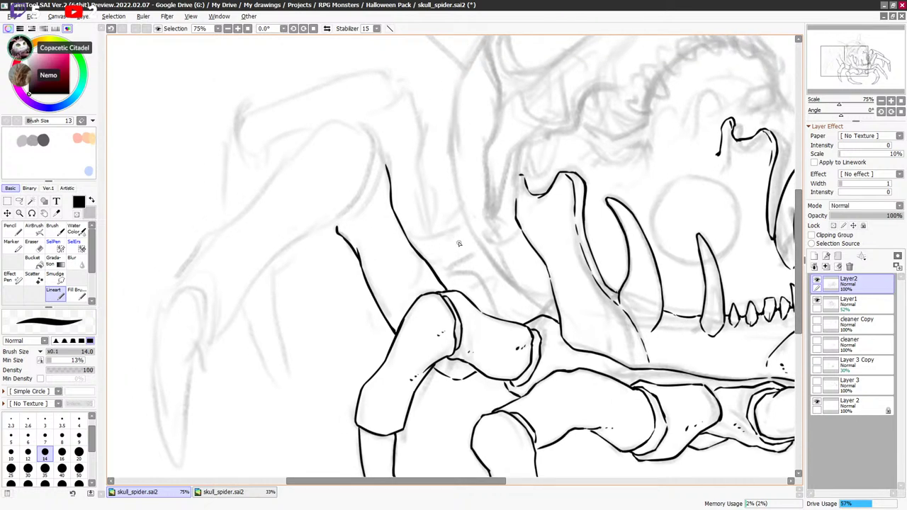
Ink the long curved body outline behind the skull down to the base of the left jaw.
mouse_move(472, 219)
mouse_down()
mouse_move(501, 272)
mouse_move(526, 214)
mouse_up()
drag(542, 259, 535, 214)
mouse_move(608, 228)
mouse_down()
mouse_move(502, 164)
mouse_move(473, 225)
mouse_move(482, 311)
mouse_up()
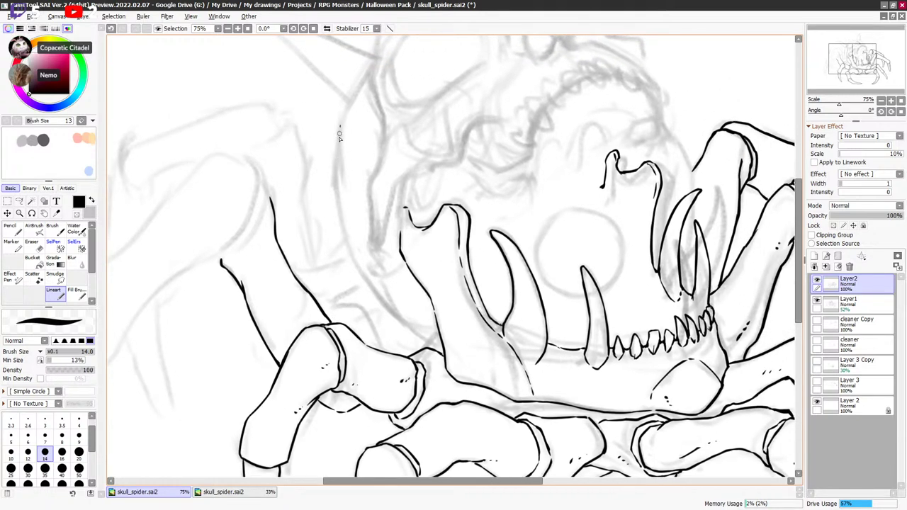
drag(339, 134, 338, 190)
key(ctrl+z)
mouse_move(339, 138)
mouse_down()
mouse_move(340, 202)
mouse_move(336, 178)
mouse_move(336, 190)
mouse_move(360, 280)
mouse_move(340, 219)
mouse_move(352, 257)
mouse_move(387, 306)
mouse_move(363, 277)
mouse_move(442, 348)
mouse_up()
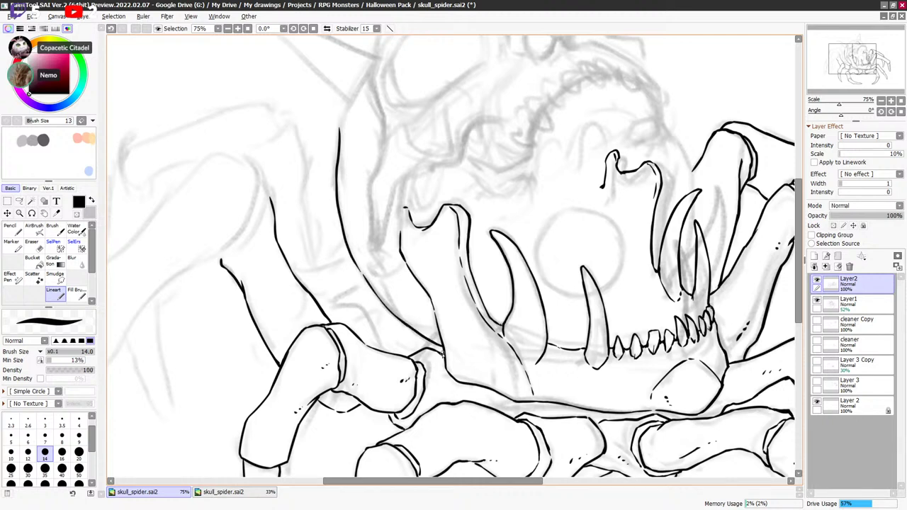
drag(441, 328, 443, 335)
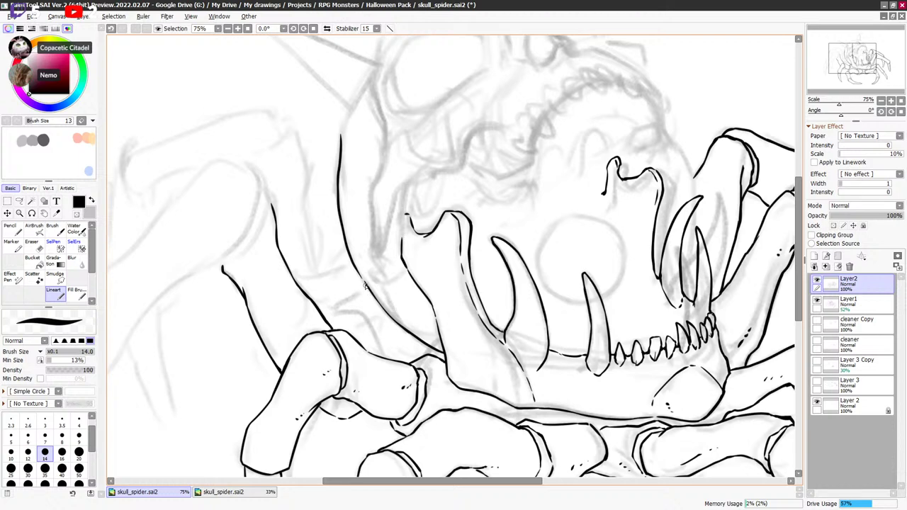
Extend the curved body outline upward to the base of the skull's left horn, redoing the stroke once.
drag(369, 200, 391, 280)
drag(364, 226, 392, 159)
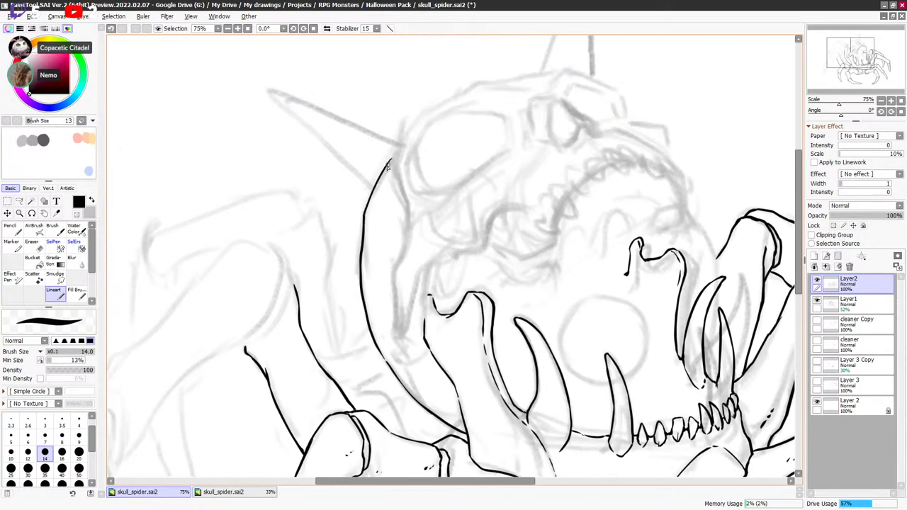
key(ctrl+z)
drag(367, 208, 396, 159)
drag(531, 187, 528, 187)
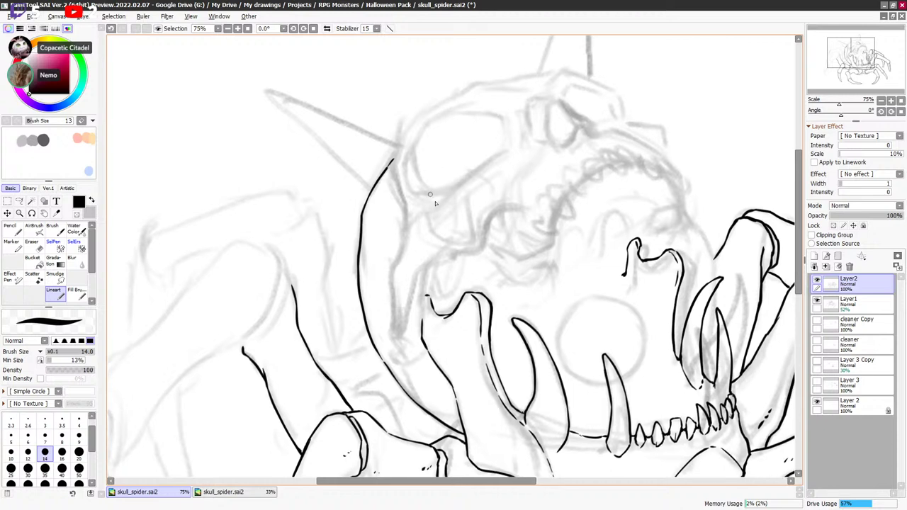
Ink the narrow pointed bone at the skull's left side, above the jaw hinge.
scroll(435, 203, down, 6)
scroll(496, 220, right, 6)
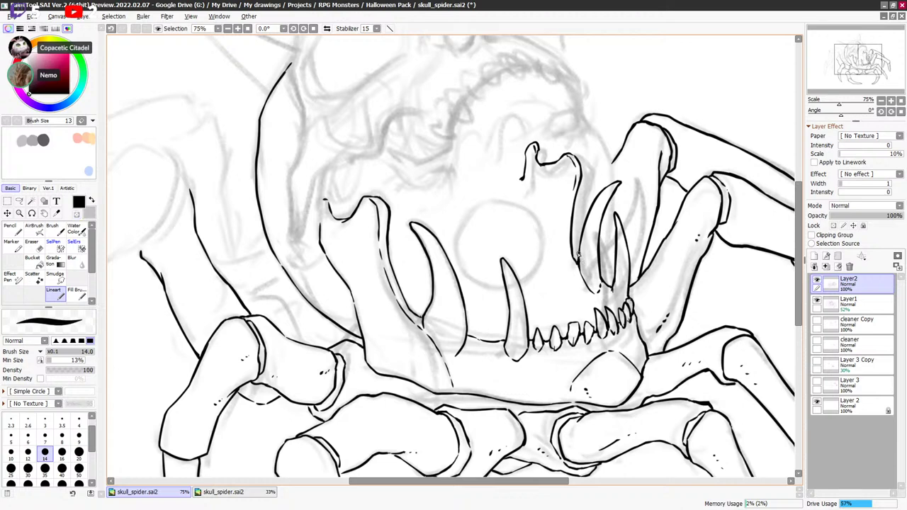
scroll(579, 258, left, 1)
drag(598, 237, 629, 272)
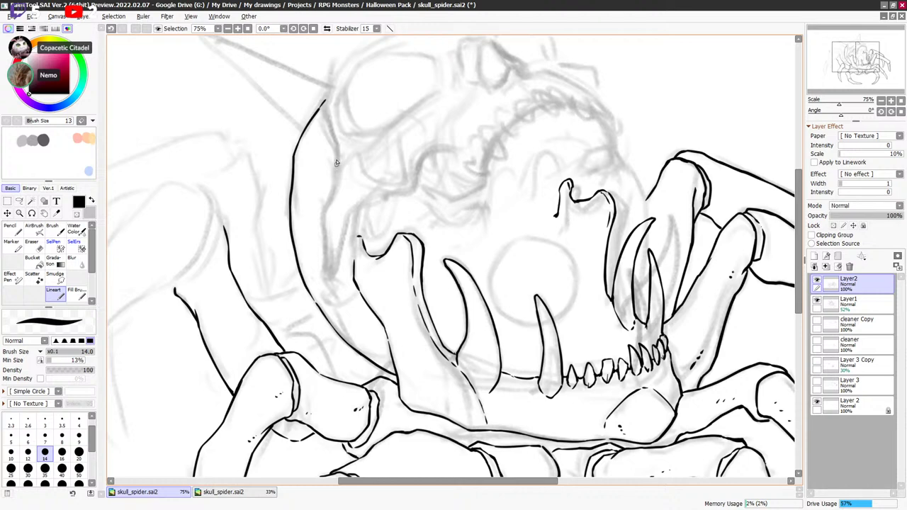
mouse_move(336, 163)
mouse_down()
mouse_move(323, 211)
mouse_move(326, 277)
mouse_move(352, 211)
mouse_move(345, 229)
mouse_move(355, 210)
mouse_move(392, 213)
mouse_up()
key(ctrl+z)
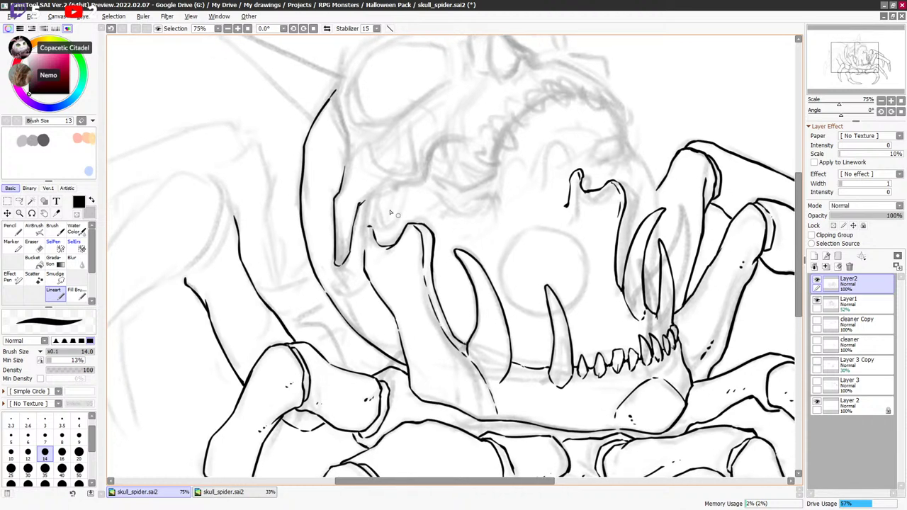
Erase part of the lower tip of the narrow bone beside the left jaw hinge.
scroll(363, 205, down, 1)
scroll(362, 206, left, 1)
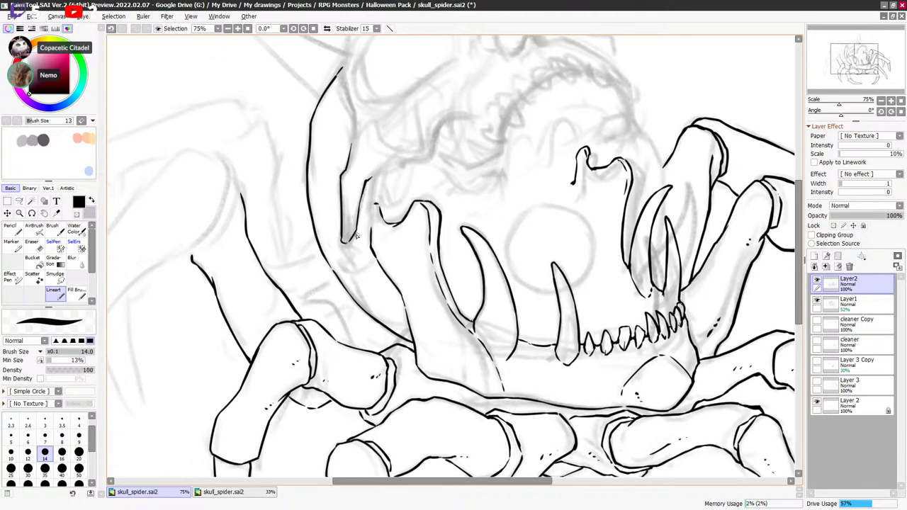
drag(358, 228, 352, 239)
key(minus)
key(minus)
Close the rounded tip of the left jaw hinge and clean up its line.
scroll(401, 263, down, 1)
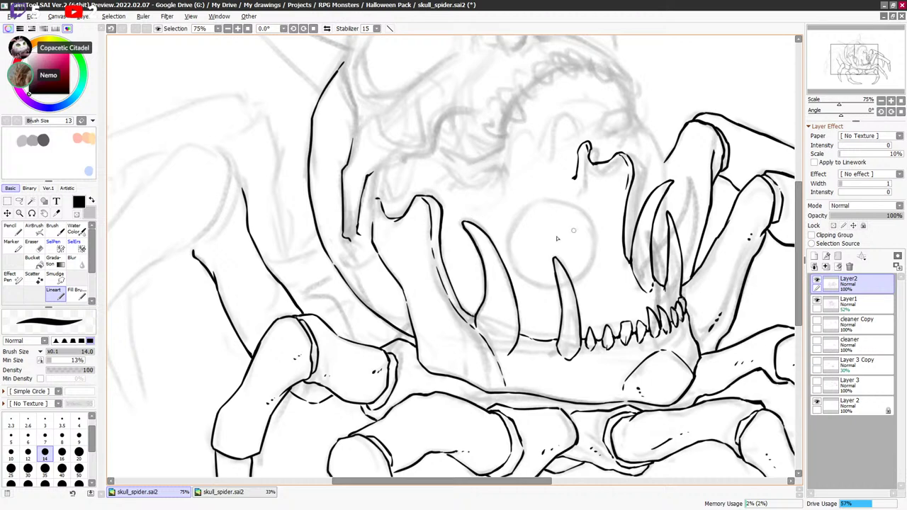
mouse_move(372, 228)
mouse_down()
mouse_move(367, 211)
mouse_move(380, 201)
mouse_up()
key(x)
key(x)
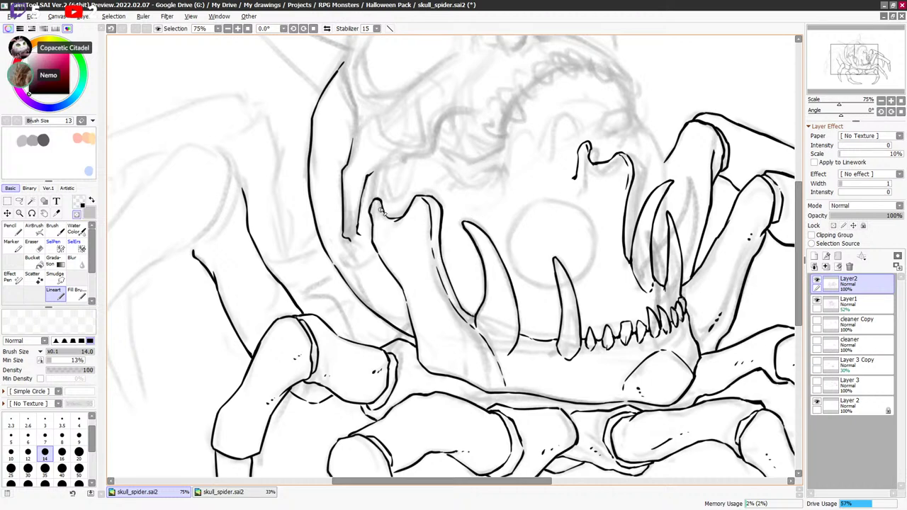
Ink the lower edge of the left cheekbone from the narrow side bone up toward the upper teeth.
scroll(440, 250, up, 3)
drag(441, 251, 442, 247)
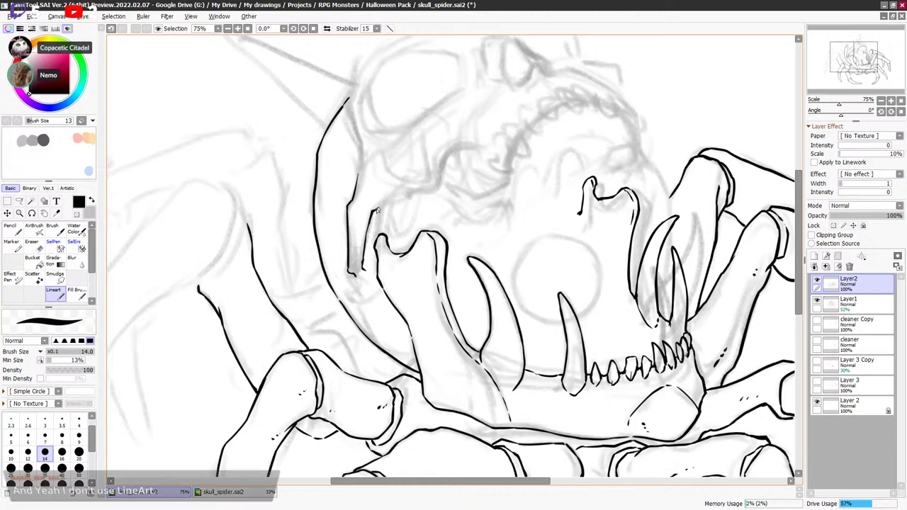
drag(372, 214, 388, 194)
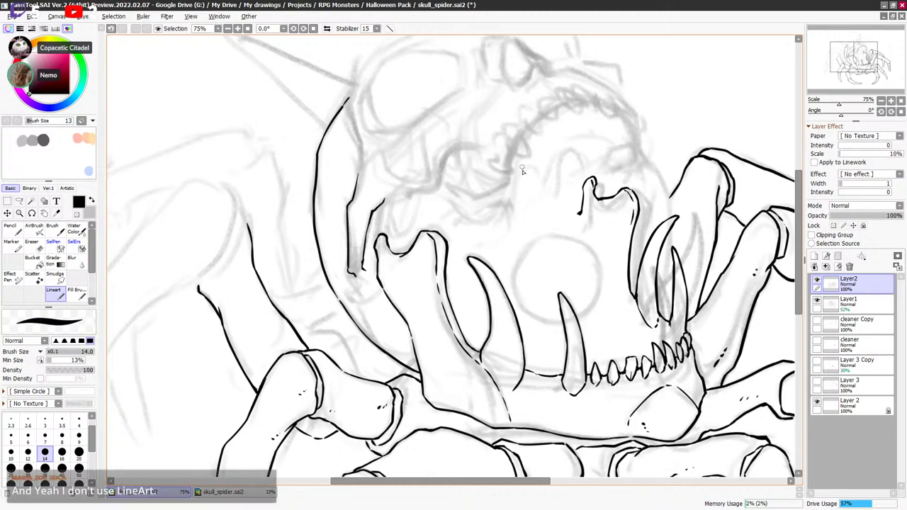
scroll(383, 202, up, 1)
mouse_move(379, 205)
mouse_down()
mouse_move(443, 187)
mouse_move(435, 190)
mouse_move(438, 175)
mouse_move(468, 150)
mouse_up()
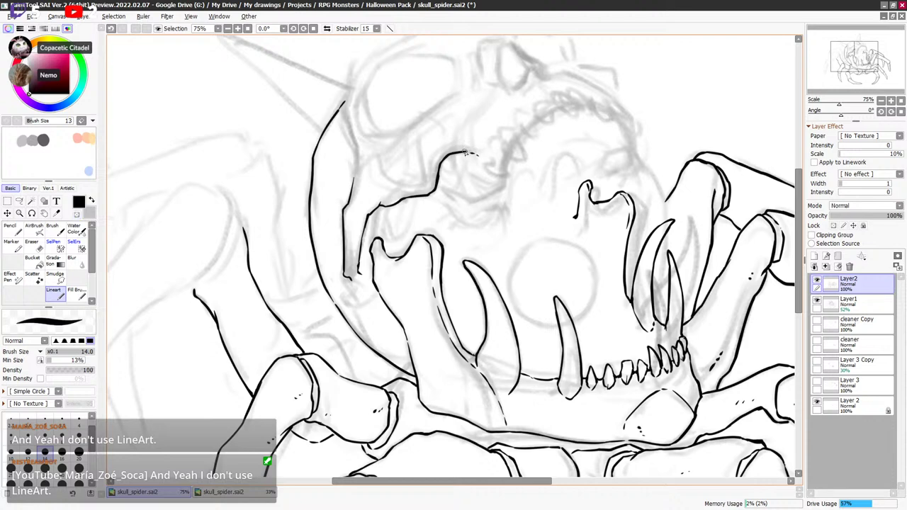
Ink the skull's rear edge from the narrow side bone up toward the left horn, redoing strokes that miss the sketch.
drag(530, 162, 532, 172)
drag(562, 199, 521, 208)
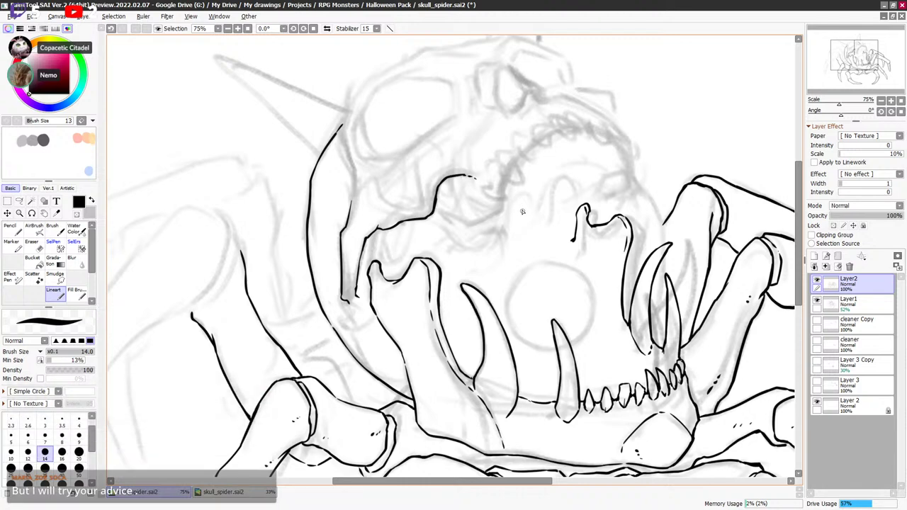
drag(516, 214, 525, 223)
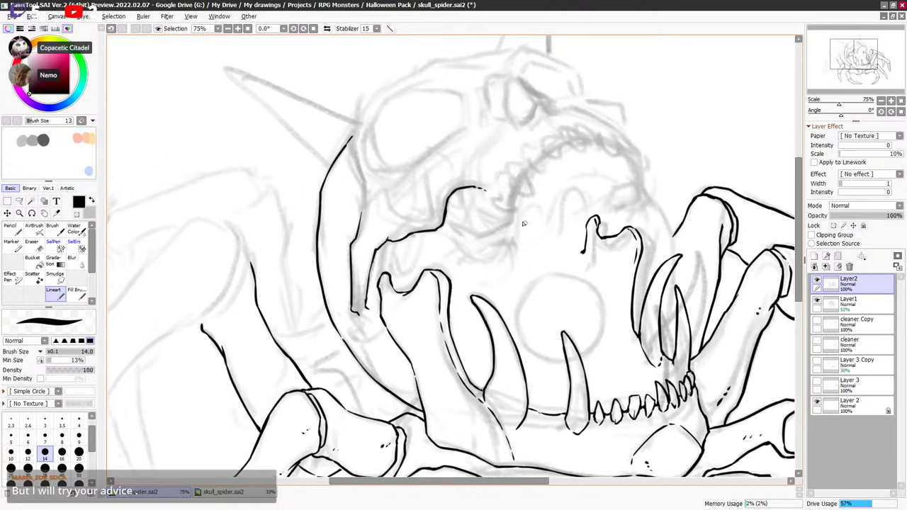
drag(426, 179, 432, 213)
drag(367, 248, 360, 175)
key(ctrl+z)
key(ctrl+z)
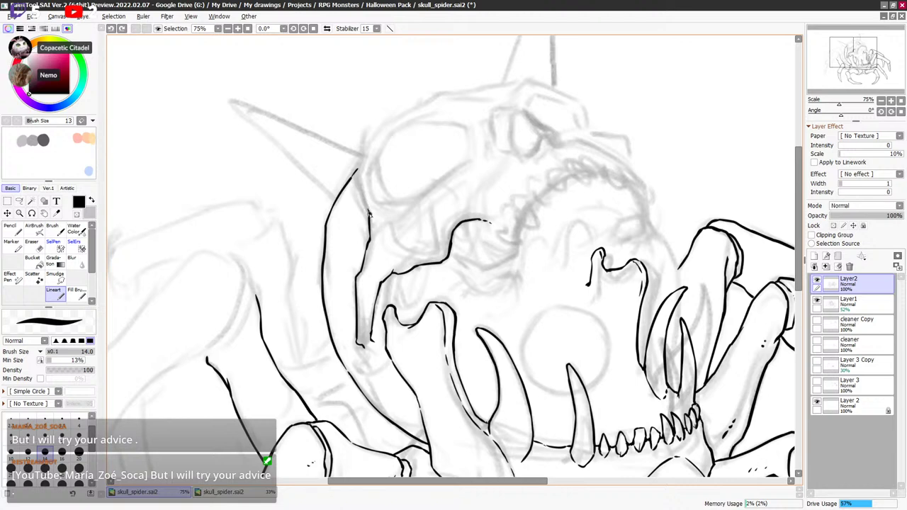
mouse_move(370, 215)
mouse_down()
mouse_move(360, 156)
mouse_move(368, 200)
mouse_move(358, 182)
mouse_up()
key(ctrl+z)
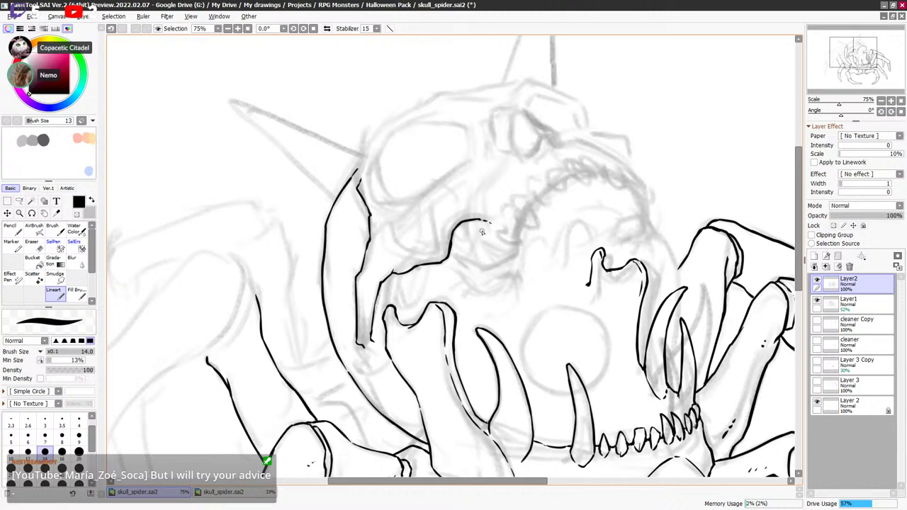
Join the skull's rear edge to the top of the curved body outline and review the whole drawing.
scroll(481, 228, down, 2)
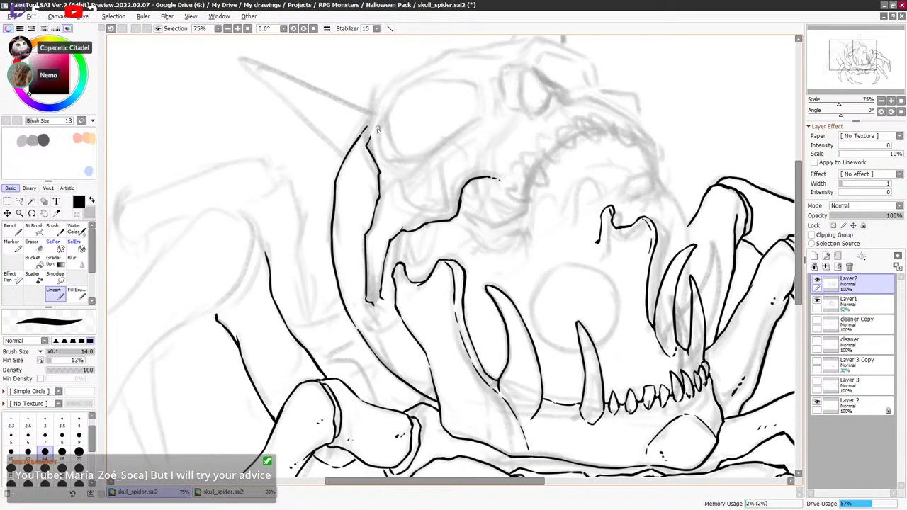
mouse_move(370, 139)
mouse_down()
mouse_move(373, 115)
mouse_move(371, 123)
mouse_up()
key(minus)
key(minus)
drag(425, 254, 423, 224)
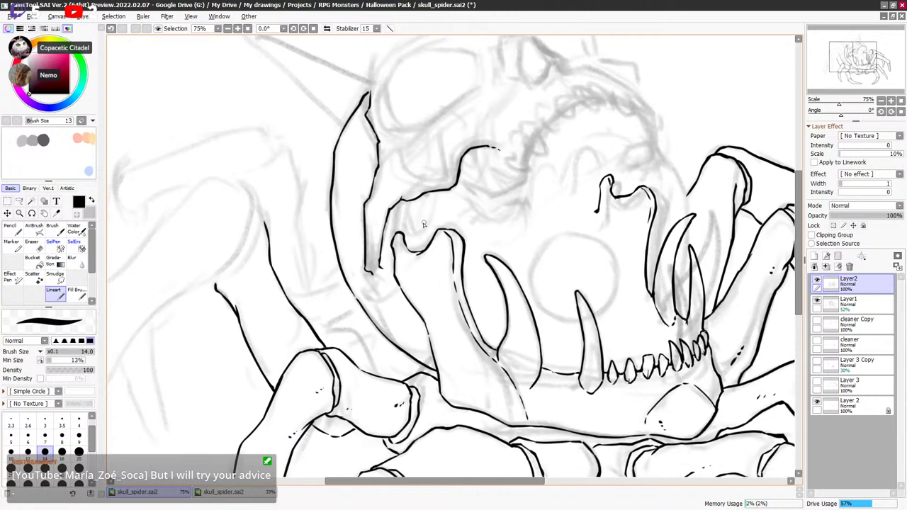
scroll(402, 304, down, 2)
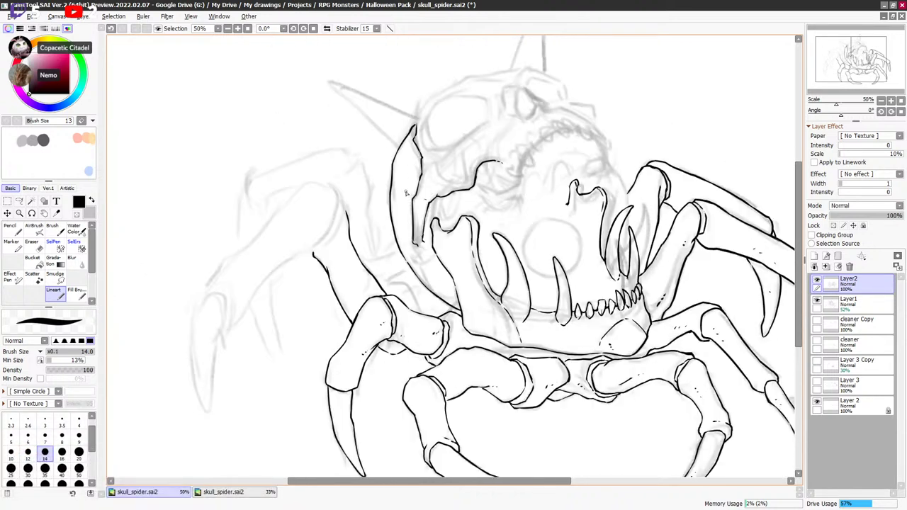
Undo the last stroke and touch up the inked contour at the lower inner end of the curved bone behind the jaw.
key(ctrl+z)
drag(535, 249, 531, 243)
drag(412, 236, 416, 241)
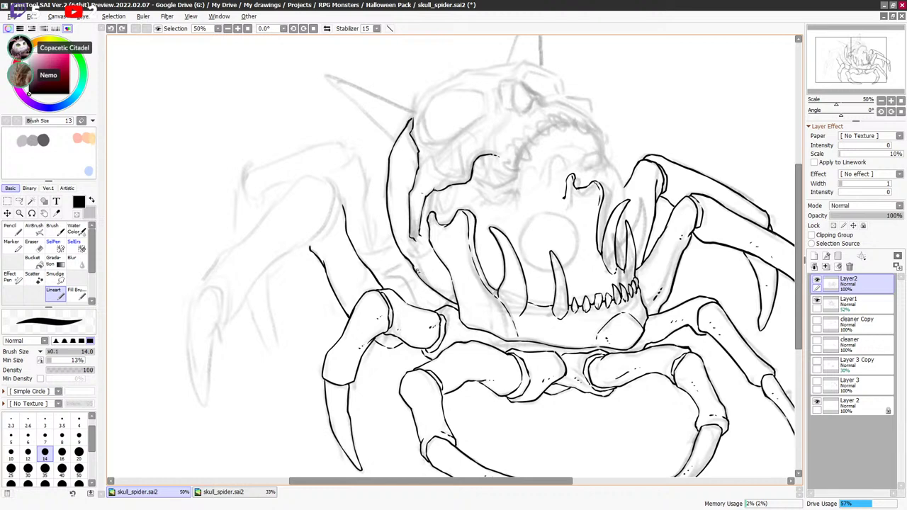
drag(669, 202, 667, 221)
Toggle the visibility of Layer2 to compare the inked line art with the rough sketch beneath it.
click(817, 281)
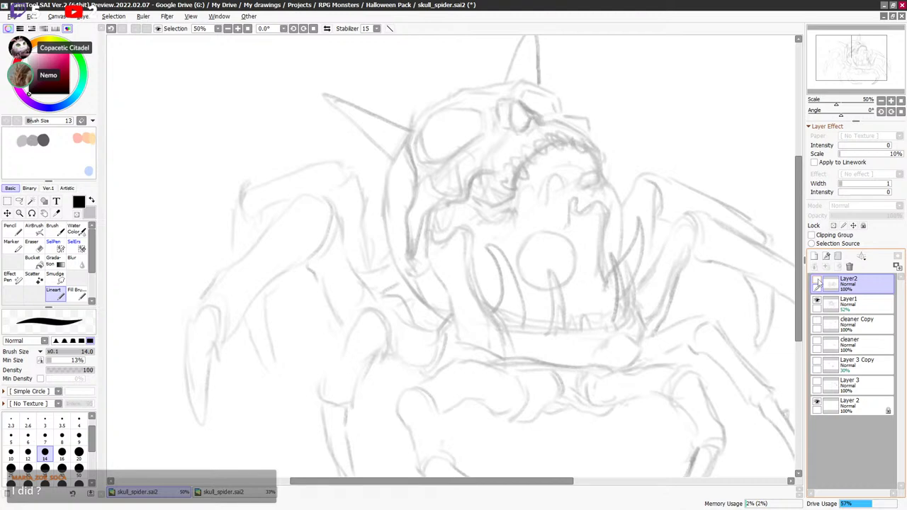
click(817, 281)
click(817, 281)
click(817, 282)
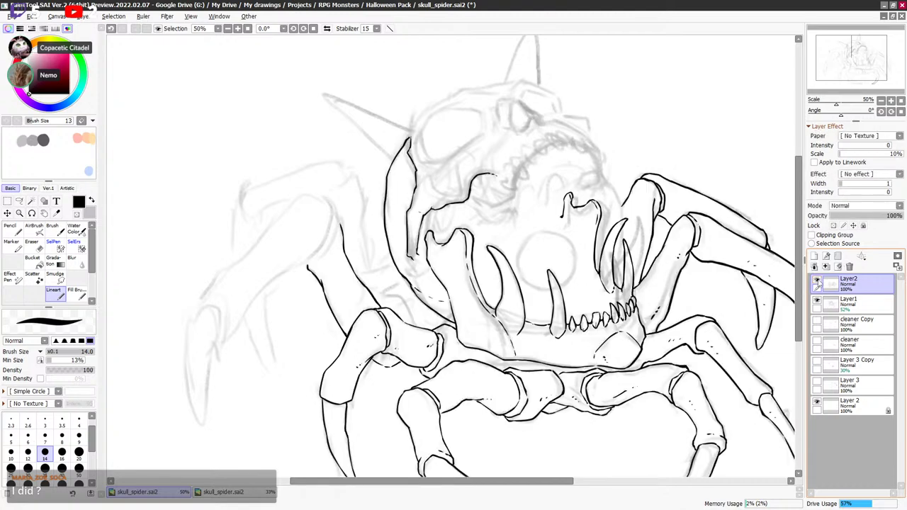
click(817, 282)
click(817, 281)
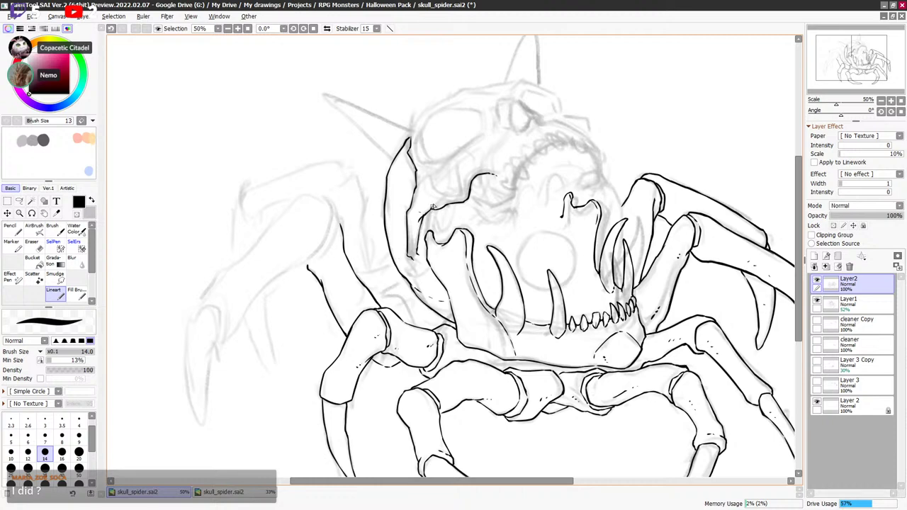
Ink a short vertical crease just above the lower edge of the cheekbone, redrawing it once.
key(ctrl+z)
drag(436, 176, 438, 202)
key(ctrl+z)
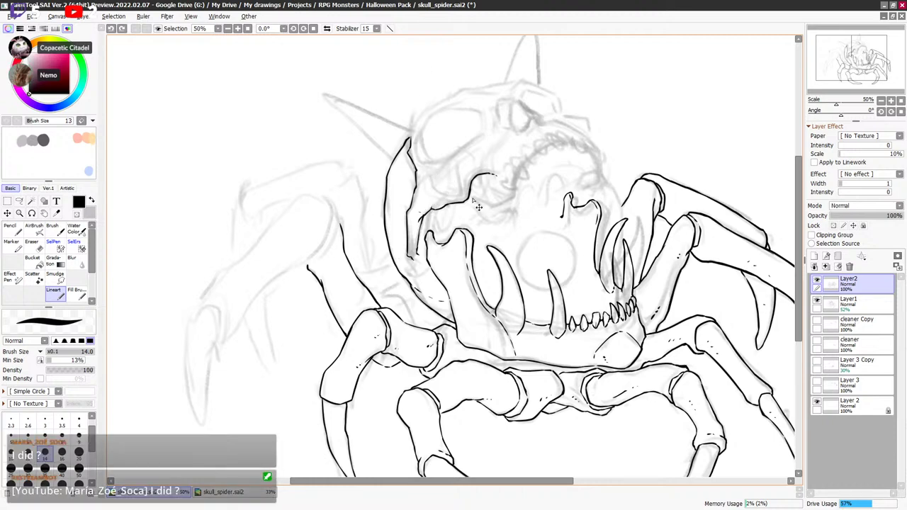
drag(430, 186, 432, 204)
key(minus)
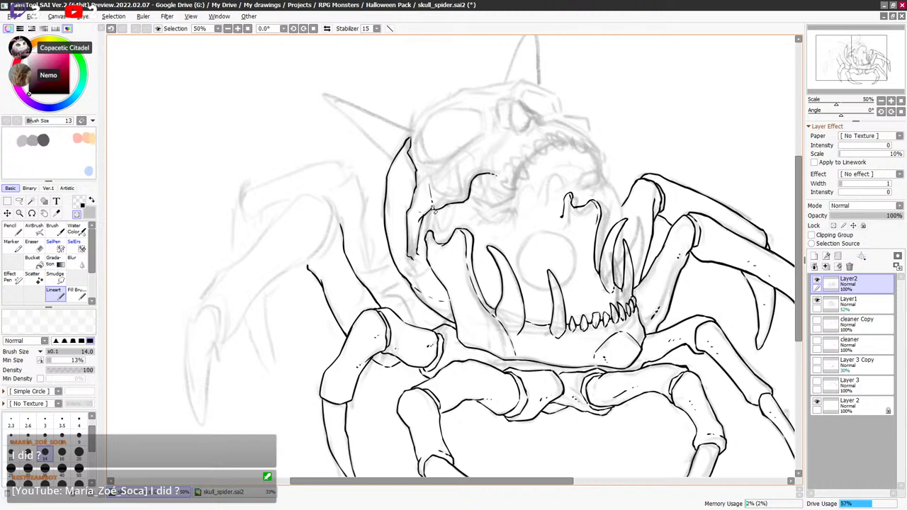
drag(527, 208, 523, 206)
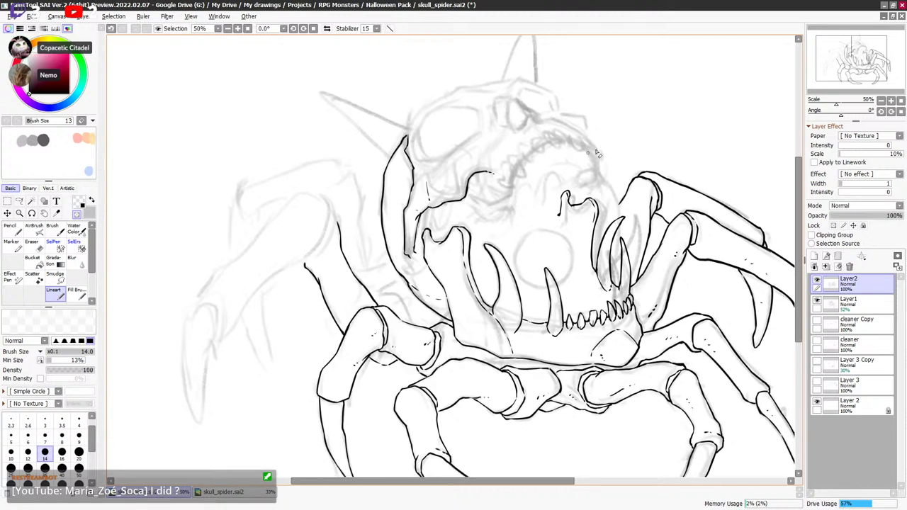
Ink the nasal cavity outline and the short contour running from it toward the upper teeth, redoing strokes that miss the sketch.
key(x)
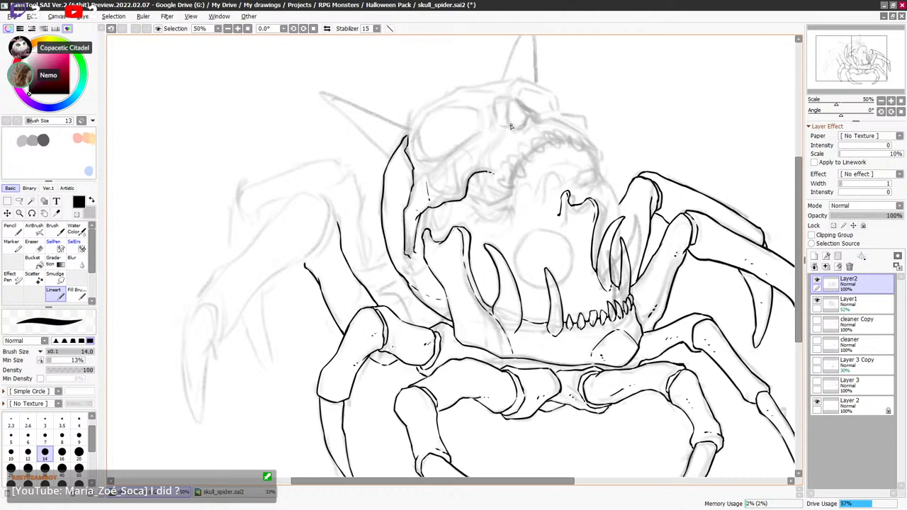
drag(509, 111, 511, 122)
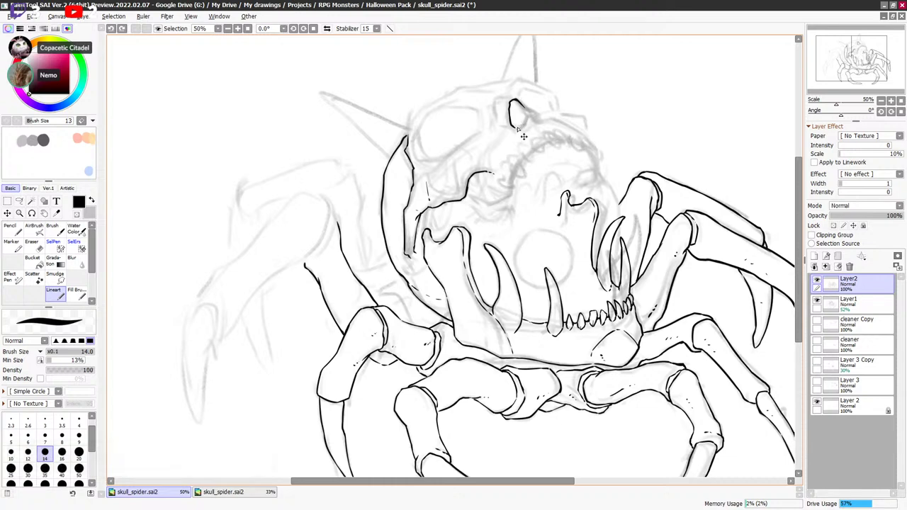
drag(515, 128, 525, 125)
key(ctrl+z)
drag(525, 122, 526, 114)
key(ctrl+z)
drag(521, 102, 539, 114)
key(ctrl+z)
drag(537, 122, 547, 129)
drag(583, 177, 579, 179)
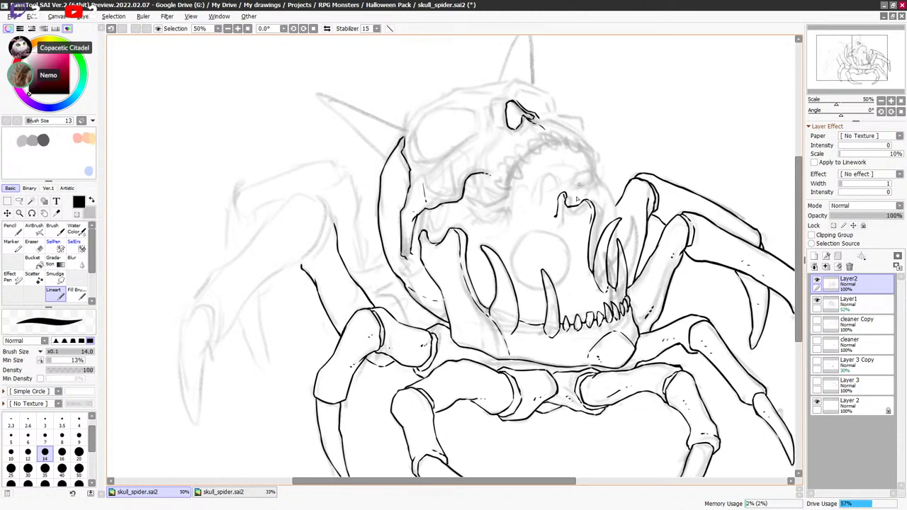
drag(574, 173, 573, 174)
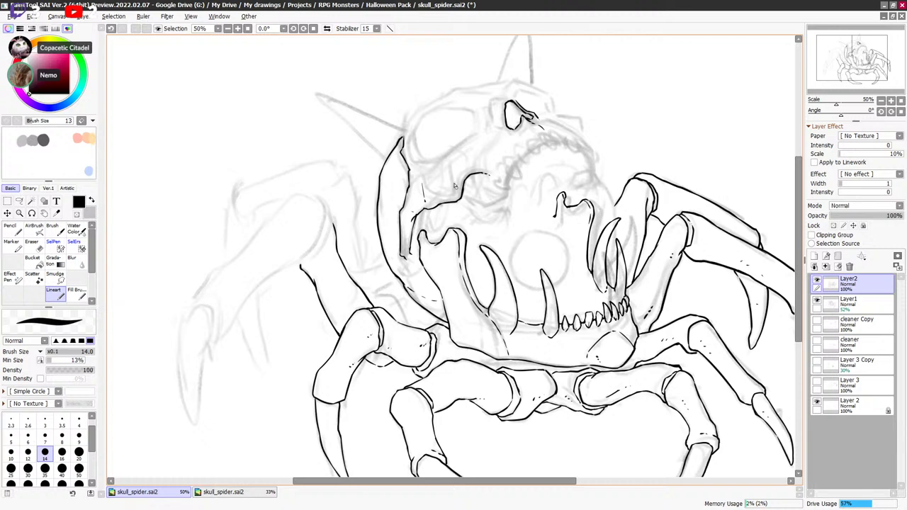
Select the short vertical crease above the cheekbone with a freeform selection, cut it out and deselect.
key(l)
drag(425, 204, 428, 204)
key(ctrl+x)
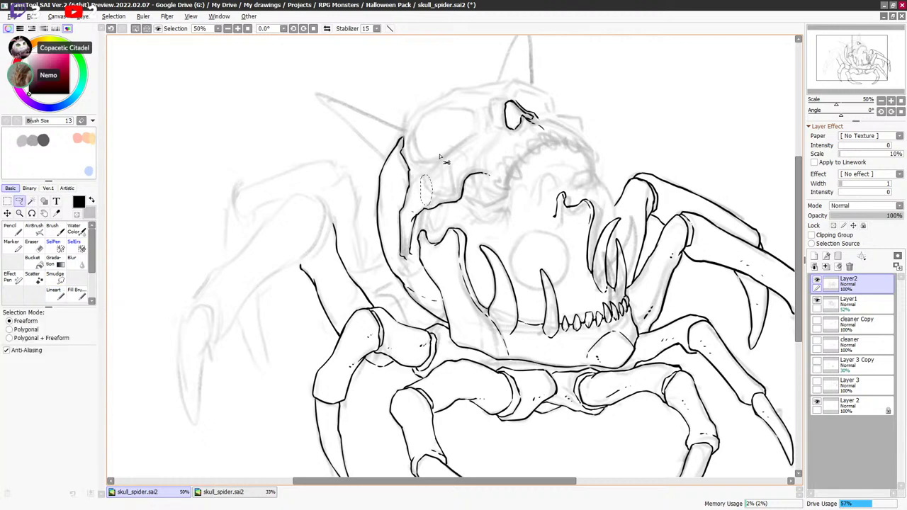
key(ctrl+d)
drag(448, 194, 449, 179)
key(ctrl+d)
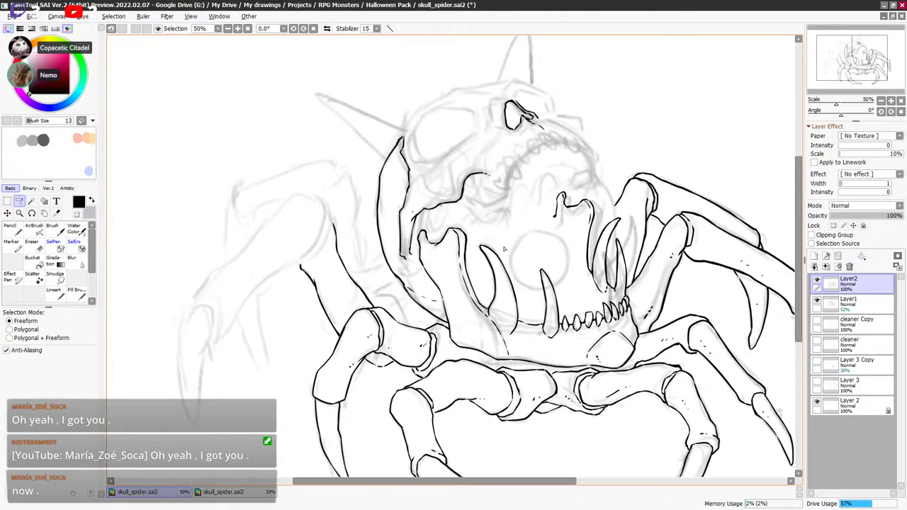
drag(587, 183, 587, 175)
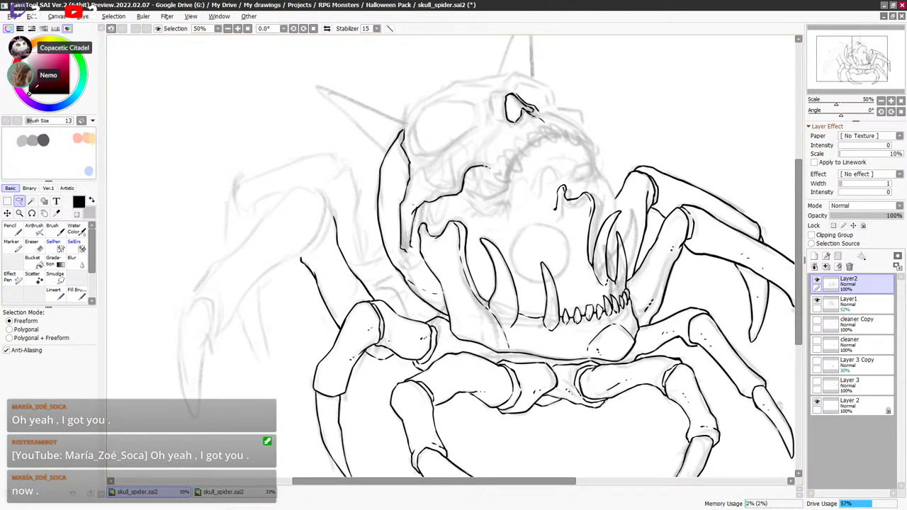
Ink short crease marks on the lower jaw below the rearmost small teeth with the Lineart brush at size 14.
click(54, 292)
mouse_move(648, 306)
mouse_down()
mouse_move(647, 280)
mouse_move(578, 203)
mouse_move(567, 212)
mouse_up()
scroll(552, 244, up, 1)
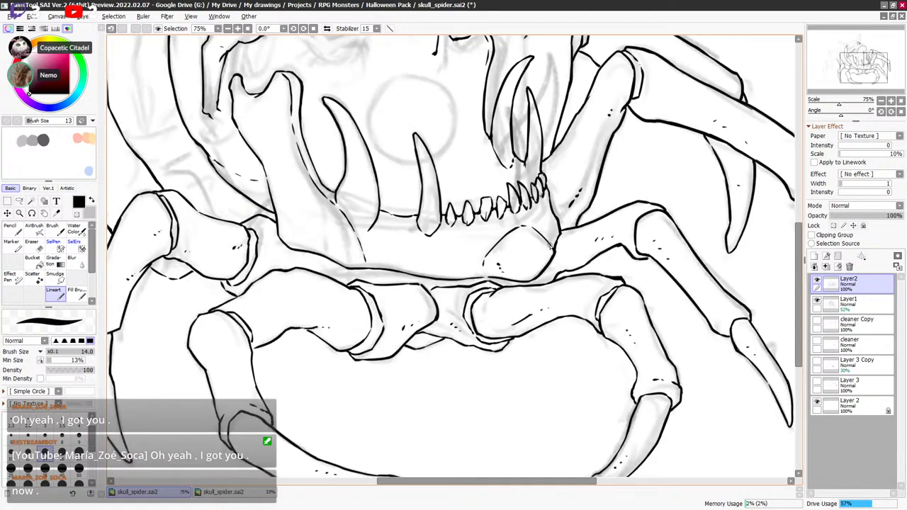
key(a)
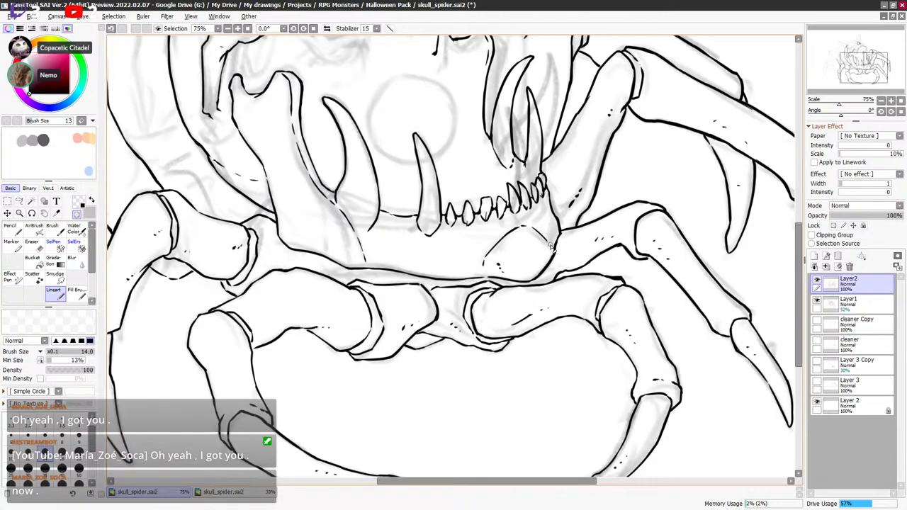
key(a)
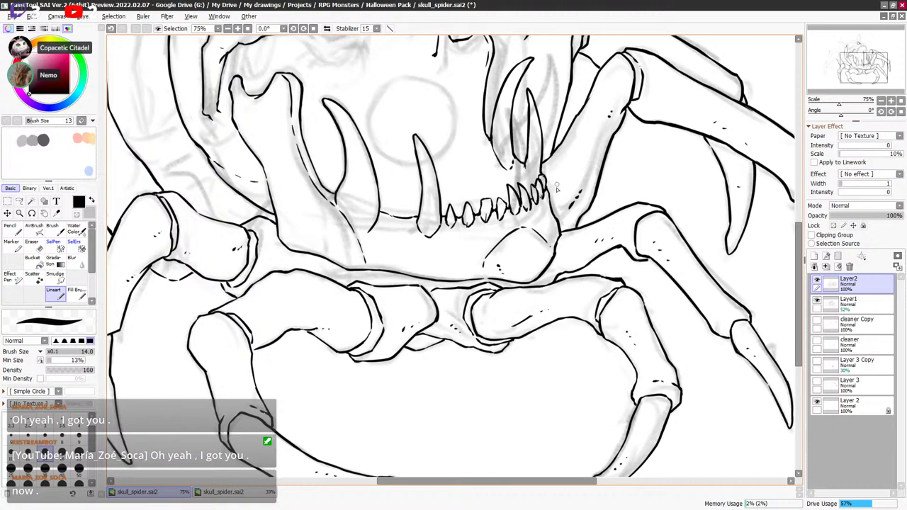
mouse_move(449, 243)
mouse_down()
mouse_move(474, 255)
mouse_move(547, 221)
mouse_move(462, 241)
mouse_move(500, 245)
mouse_move(487, 252)
mouse_move(547, 217)
mouse_up()
key(ctrl+z)
key(ctrl+z)
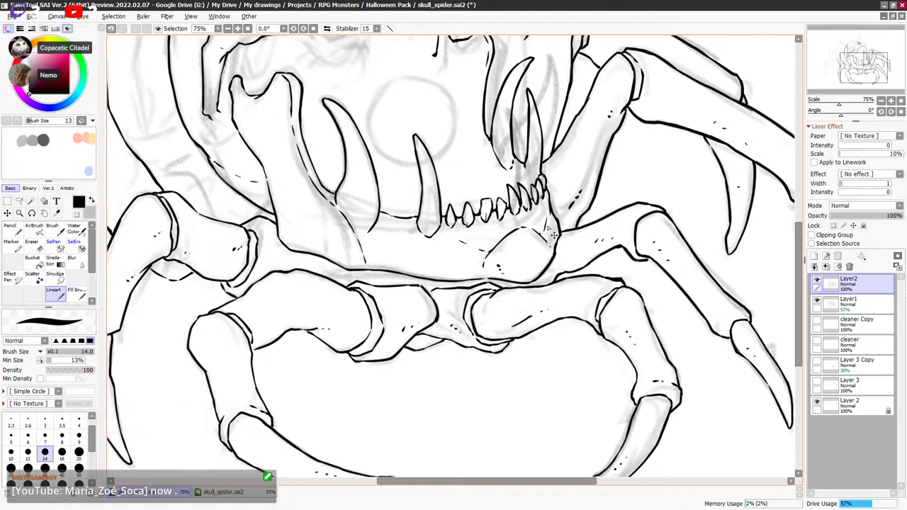
key(ctrl+z)
drag(544, 234, 547, 218)
Ink small root creases in the gum beneath the lower tusk and the row of small teeth.
mouse_move(408, 227)
mouse_down()
mouse_move(432, 248)
mouse_move(481, 226)
mouse_up()
key(ctrl+z)
key(minus)
key(e)
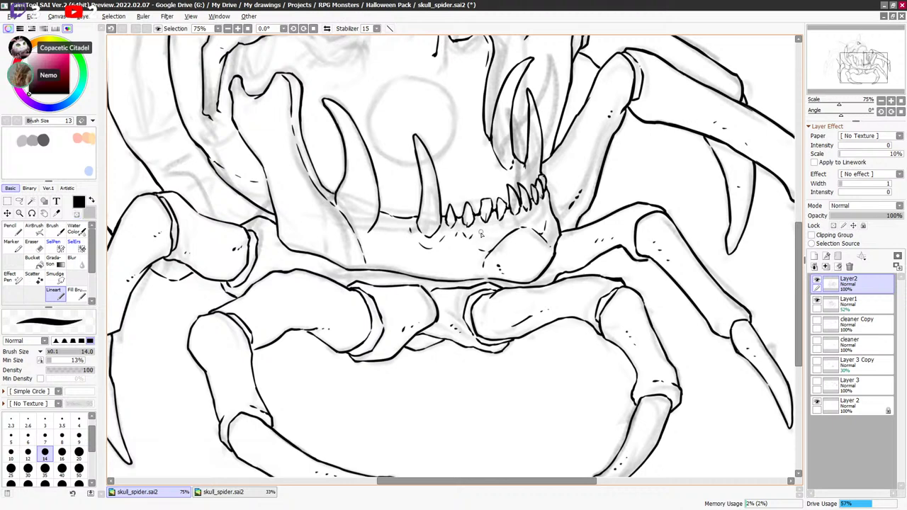
key(ctrl+z)
drag(484, 234, 490, 226)
key(ctrl+z)
drag(518, 226, 524, 215)
scroll(472, 229, up, 3)
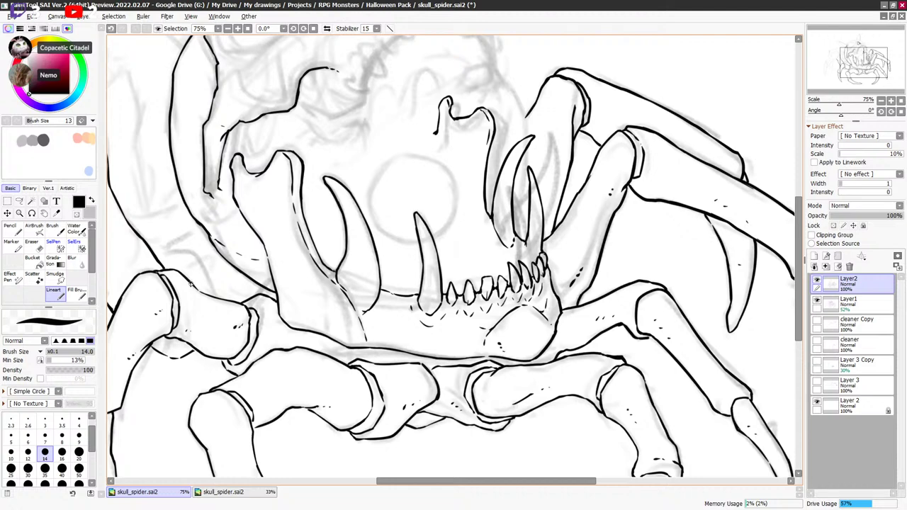
Ink a shallow curve under the cheek arch, joining its lower edge to the back of the upper teeth.
mouse_move(242, 294)
mouse_down()
mouse_move(419, 301)
mouse_move(410, 299)
mouse_up()
drag(457, 283, 484, 287)
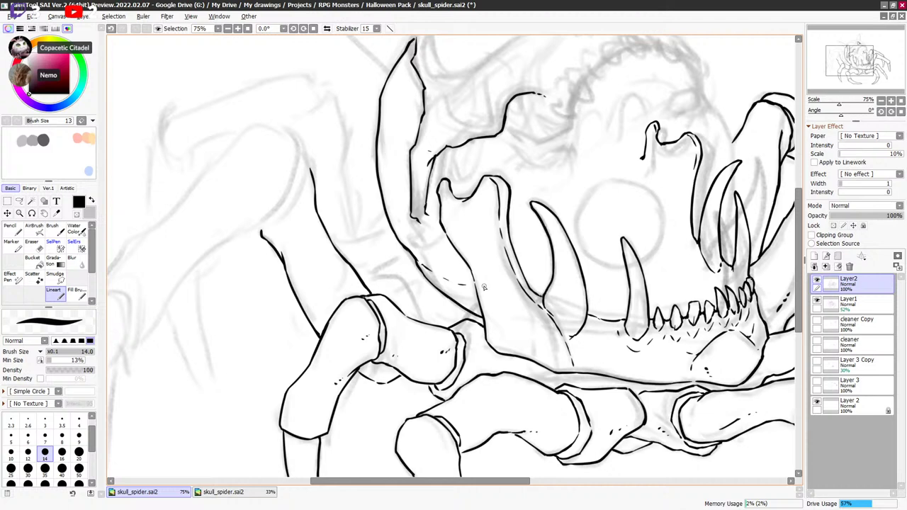
drag(583, 153, 530, 225)
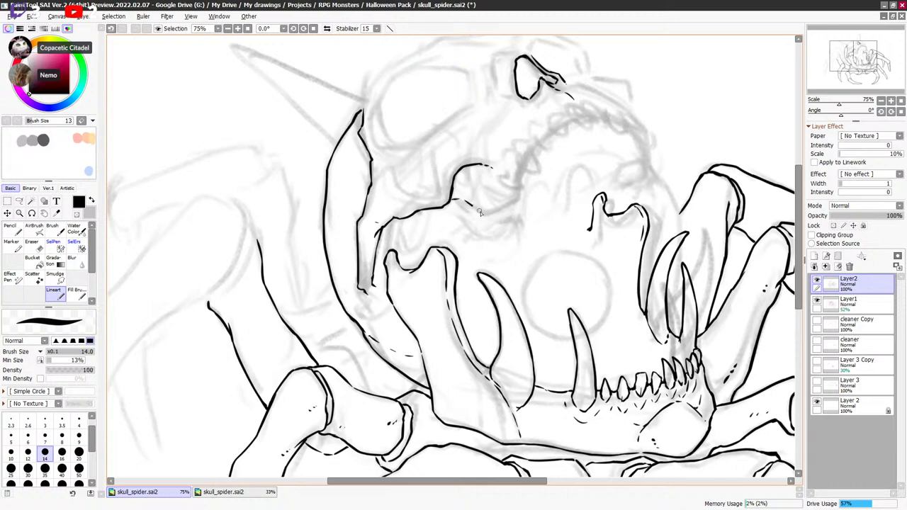
key(ctrl+z)
drag(460, 201, 486, 212)
mouse_move(485, 212)
mouse_down()
mouse_move(498, 217)
mouse_move(509, 206)
mouse_move(505, 227)
mouse_move(507, 214)
mouse_up()
key(ctrl+z)
scroll(640, 190, down, 1)
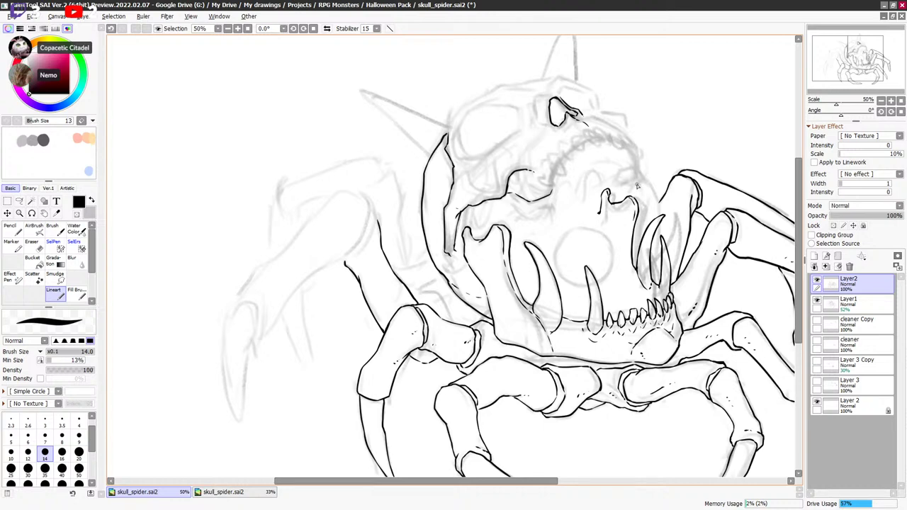
scroll(639, 190, up, 1)
drag(616, 221, 618, 221)
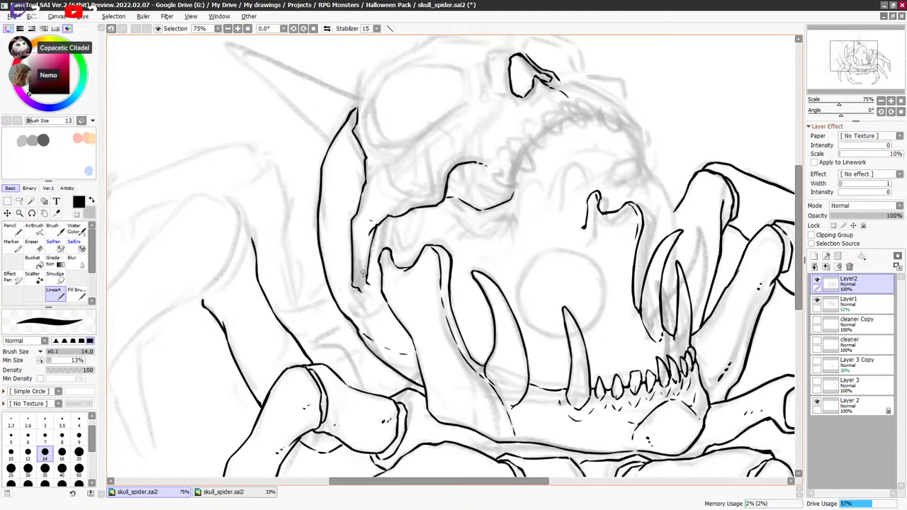
Erase and redraw the lower inner edge of the curved bone behind the jaw so it tapers down toward the jaw joint.
key(e)
key(e)
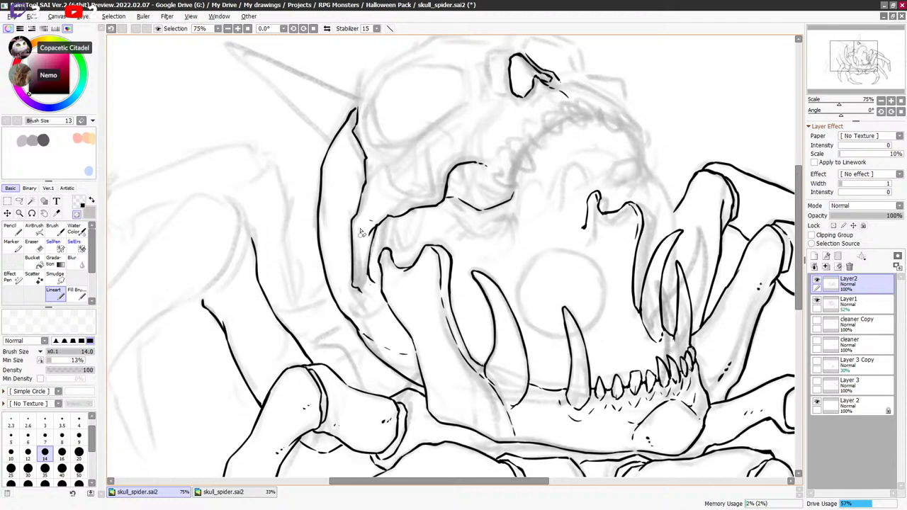
key(minus)
drag(353, 244, 356, 288)
key(ctrl+z)
key(minus)
key(minus)
mouse_move(353, 248)
mouse_down()
mouse_move(350, 277)
mouse_move(367, 308)
mouse_up()
key(minus)
key(e)
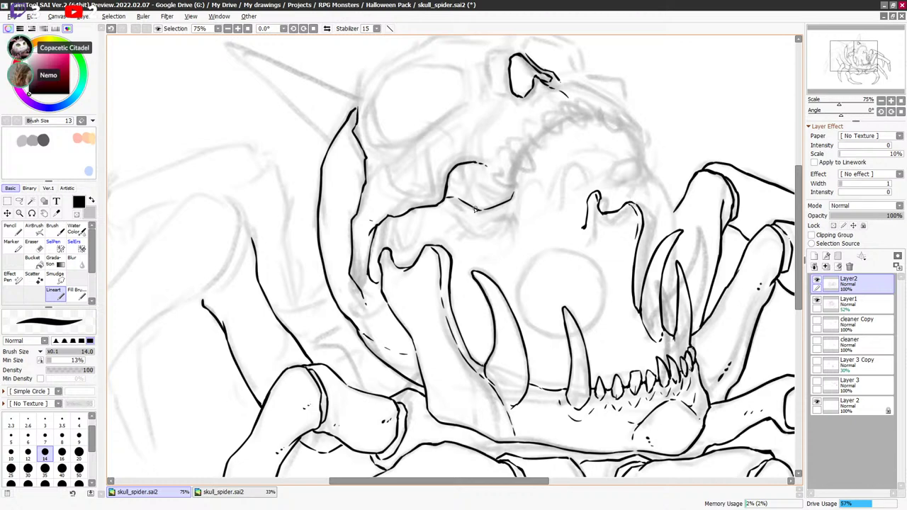
Ink a short crease inside the cheek arch and delete the stray lines along the cheekbone's lower edge.
drag(471, 206, 460, 179)
key(l)
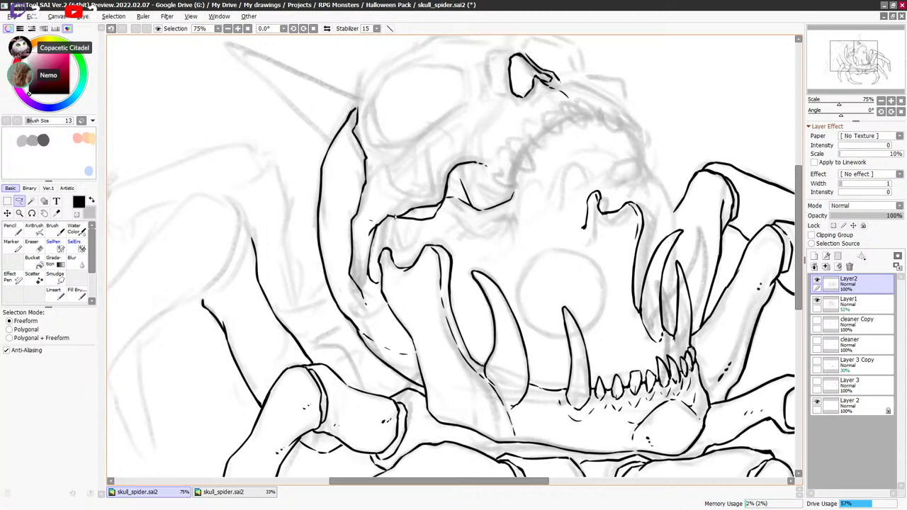
mouse_move(428, 217)
mouse_down()
mouse_move(439, 199)
mouse_move(397, 216)
mouse_up()
key(Delete)
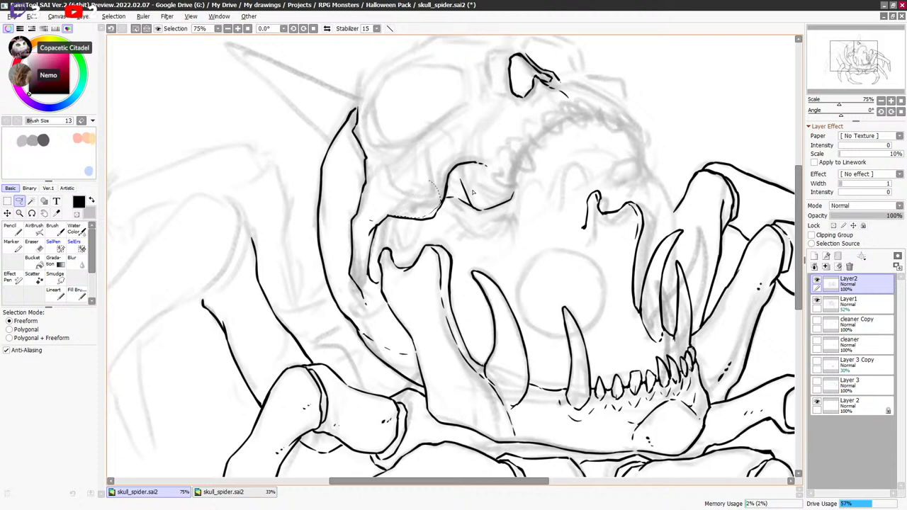
key(ctrl+d)
Delete the crease and shallow curve under the cheek arch using freeform selections, and save the drawing.
mouse_move(465, 189)
mouse_down()
mouse_move(448, 212)
mouse_move(455, 189)
mouse_move(509, 181)
mouse_up()
key(Delete)
key(ctrl+d)
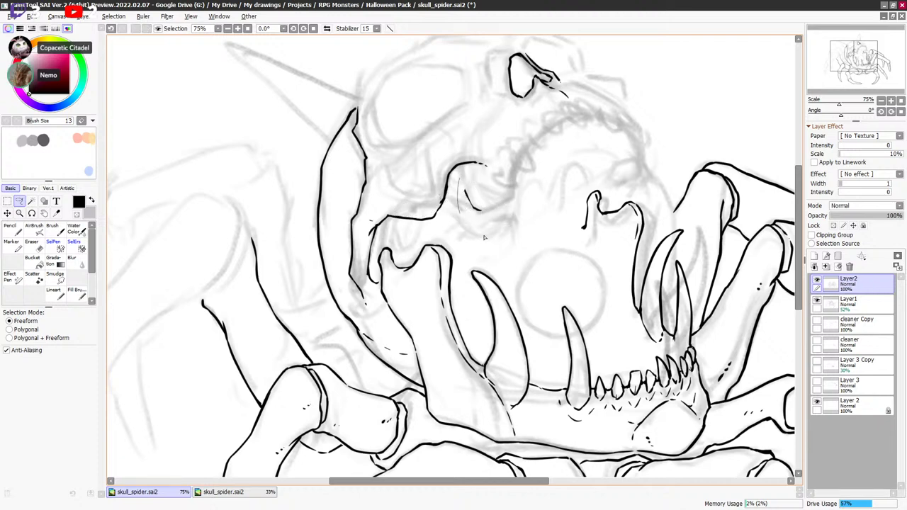
key(ctrl+d)
drag(434, 215, 438, 211)
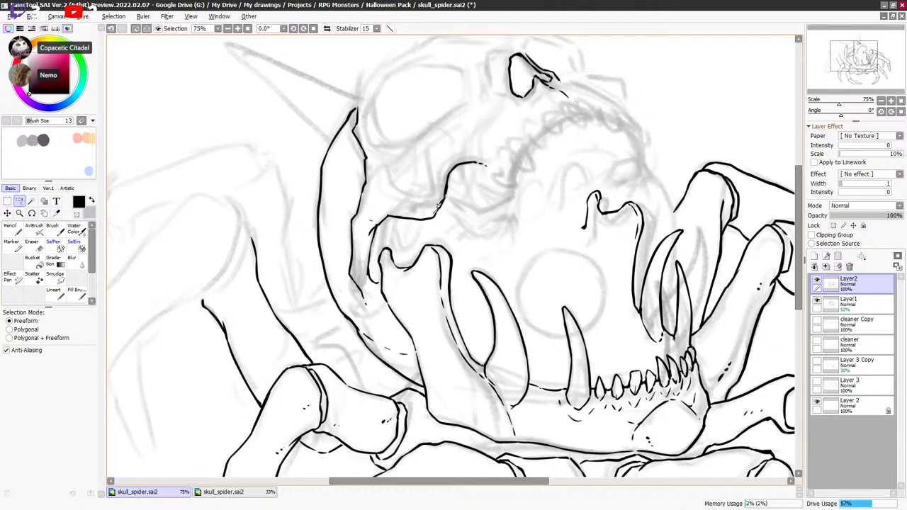
key(Delete)
key(ctrl+d)
key(ctrl+s)
Ink small curved creases in the hollow behind the jaw and refine the lower tip of the curved bone's inner edge.
key(n)
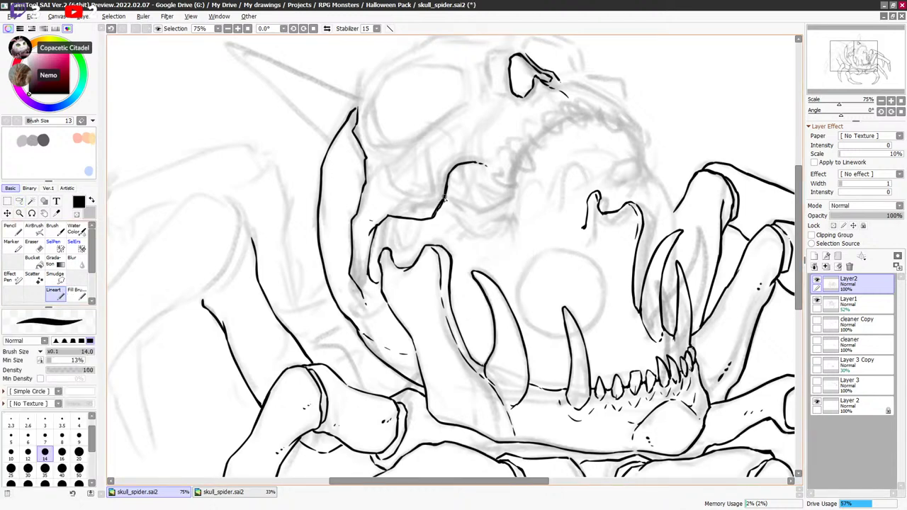
key(x)
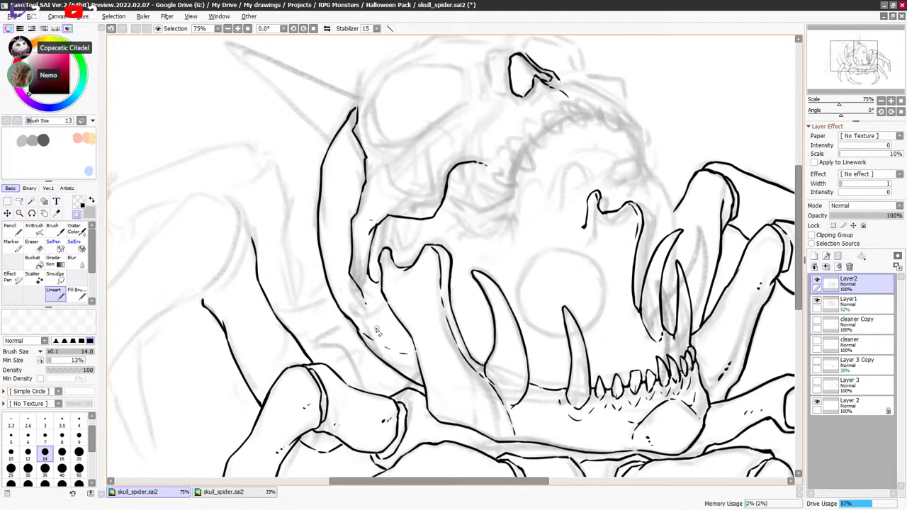
key(x)
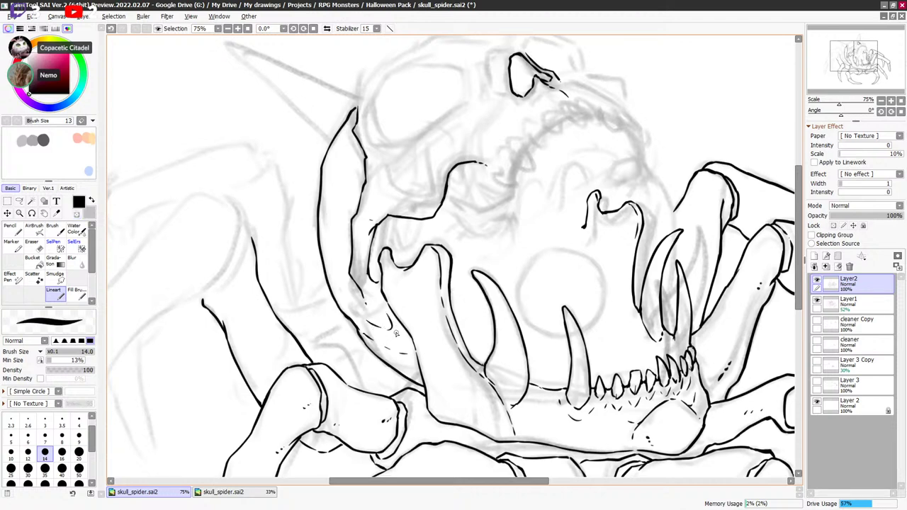
key(ctrl+z)
key(ctrl+z)
mouse_move(373, 328)
mouse_down()
mouse_move(392, 325)
mouse_move(386, 313)
mouse_up()
key(e)
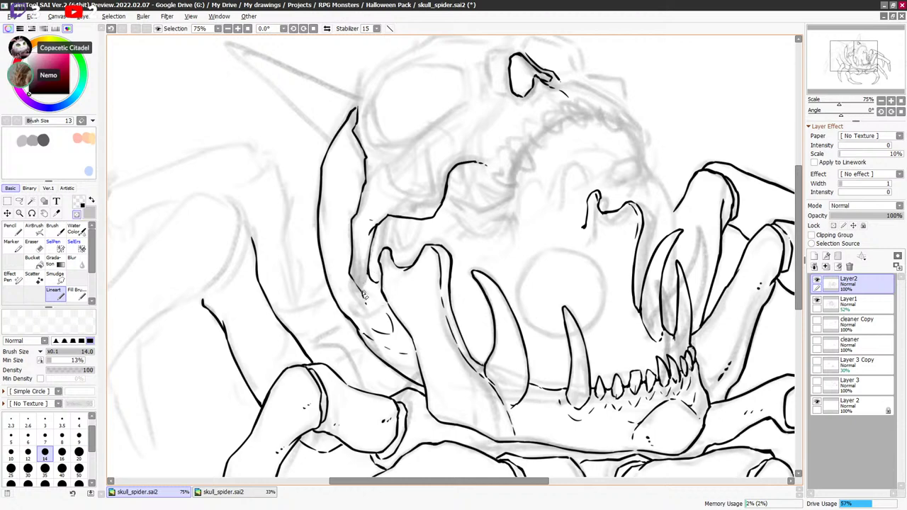
key(e)
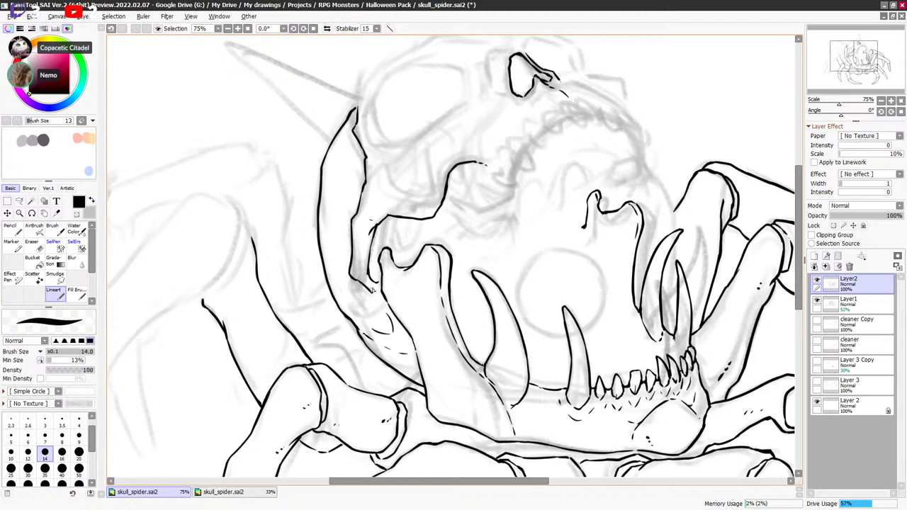
Erase and redraw the short contour lines in the hollow beside the jaw joint, just below the cheek arch.
key(e)
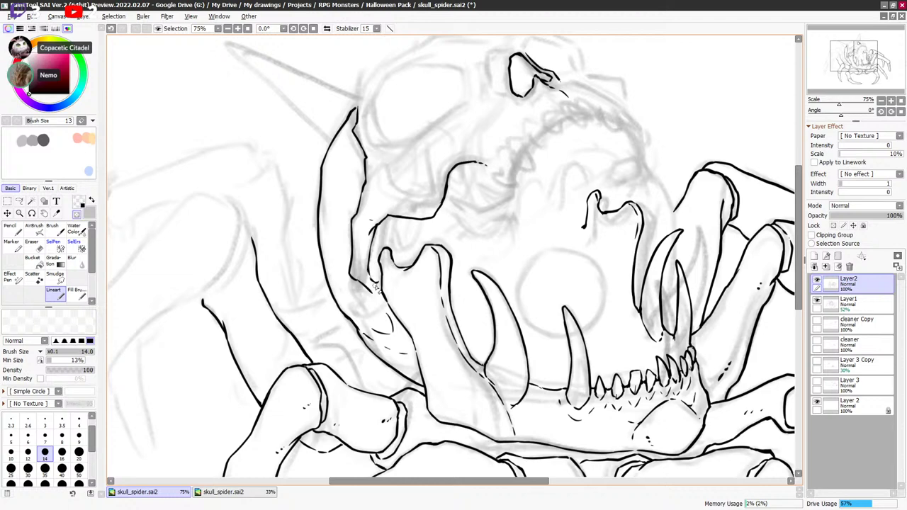
key(e)
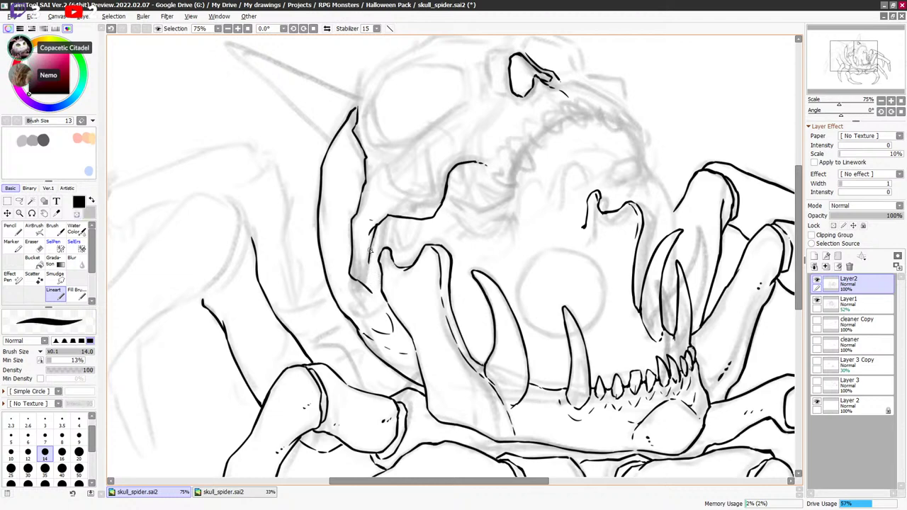
key(e)
key(e)
key(e)
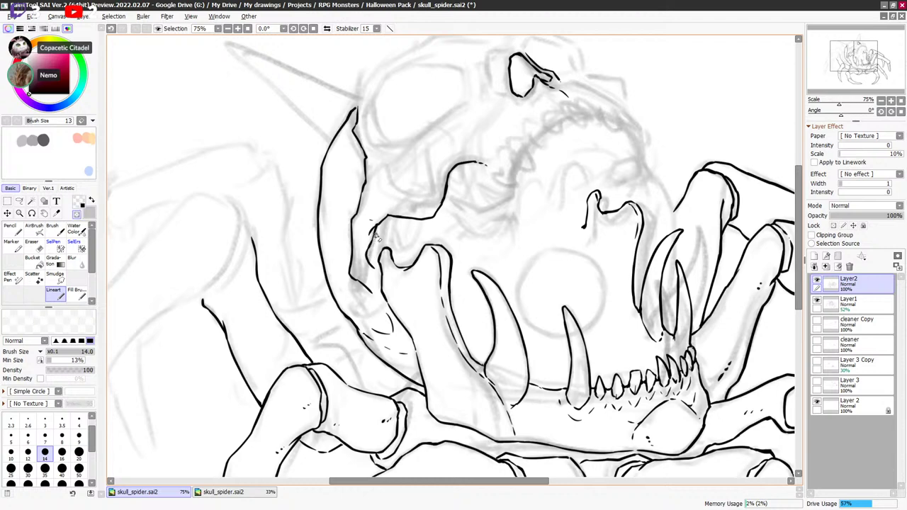
key(minus)
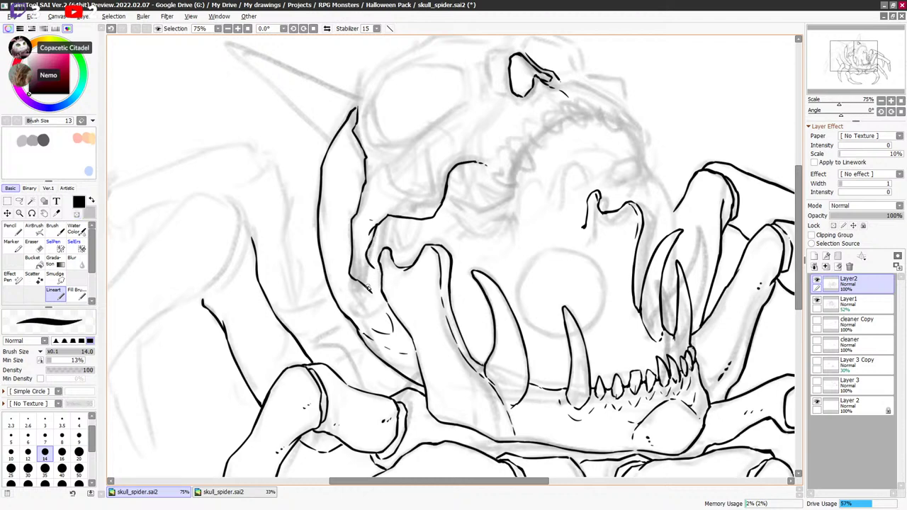
Erase the diagonal end of the curved bone's inner edge, redraw it hooking outward, and ink a small curve below it.
key(c)
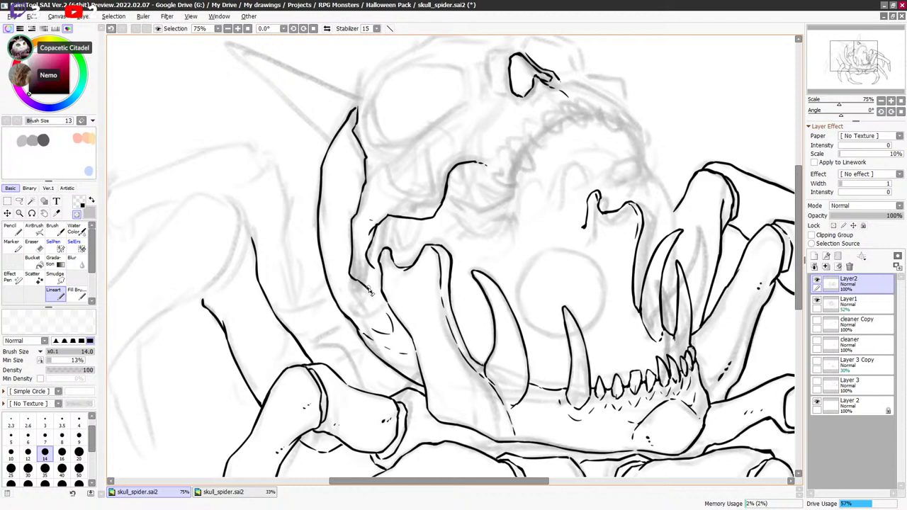
key(c)
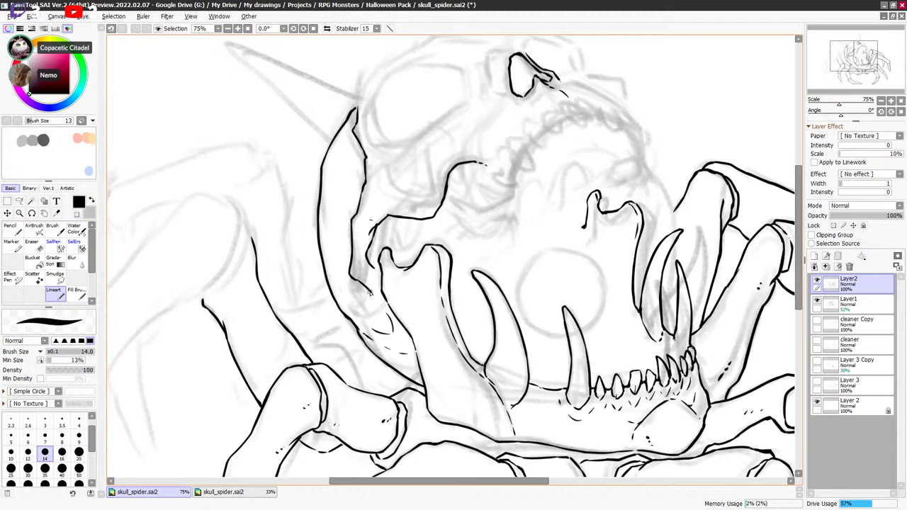
key(c)
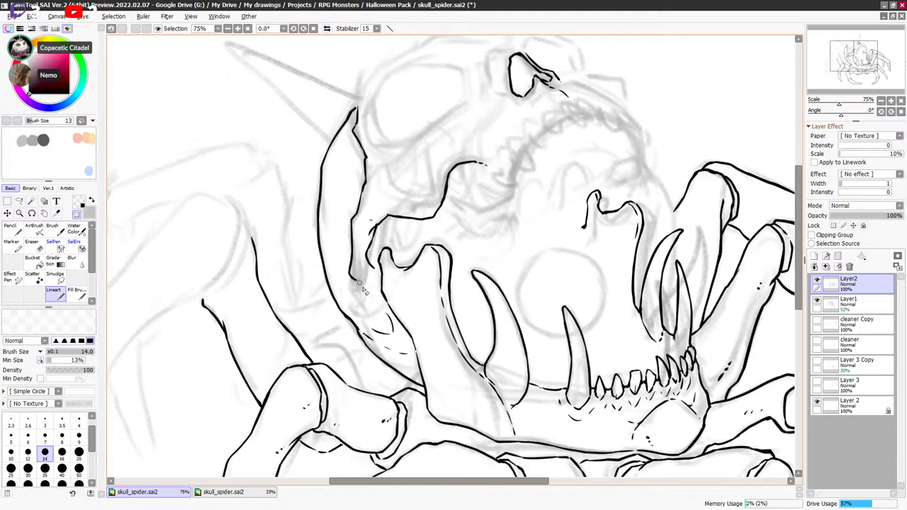
drag(357, 281, 352, 267)
key(c)
key(c)
key(c)
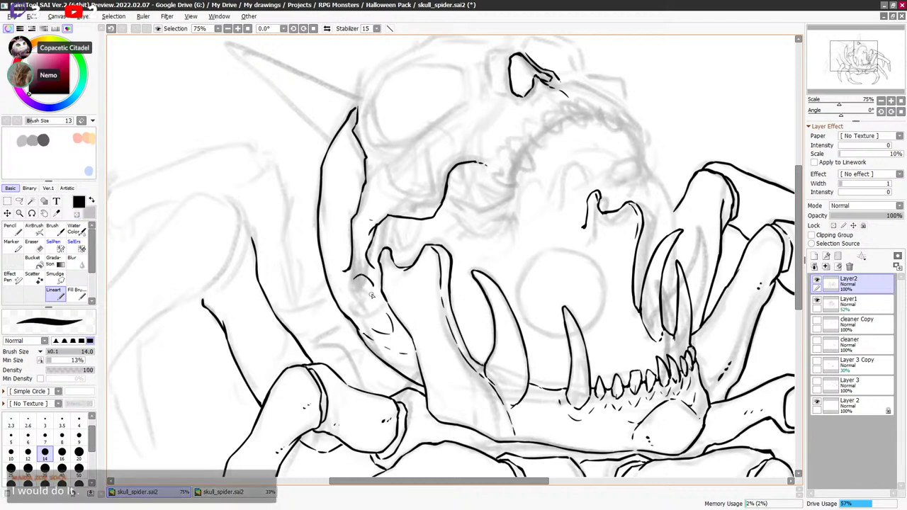
drag(353, 283, 373, 280)
key(ctrl+z)
Ink a broken crease line down the cheek and the lower edge of the large eye socket.
drag(431, 214, 424, 199)
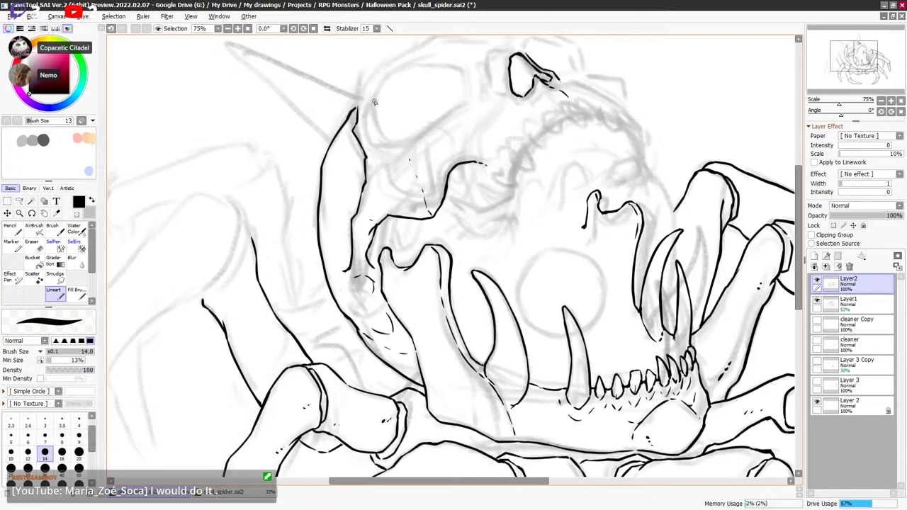
mouse_move(376, 130)
mouse_down()
mouse_move(389, 148)
mouse_move(417, 142)
mouse_move(464, 106)
mouse_move(470, 86)
mouse_move(470, 99)
mouse_up()
key(ctrl+z)
key(ctrl+z)
key(ctrl+z)
key(ctrl+z)
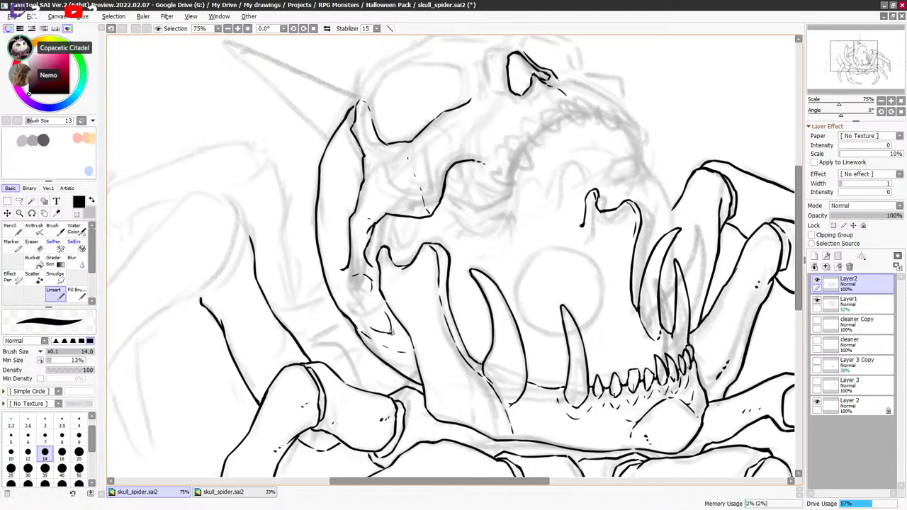
Isolate the small hooked crease behind the jaw with a freeform selection and move it up, closer to the bone.
mouse_move(389, 330)
mouse_down()
mouse_move(378, 304)
mouse_move(371, 331)
mouse_move(364, 291)
mouse_move(377, 282)
mouse_move(373, 310)
mouse_move(361, 313)
mouse_move(366, 332)
mouse_move(392, 341)
mouse_move(382, 310)
mouse_up()
key(a)
key(v)
key(ctrl+d)
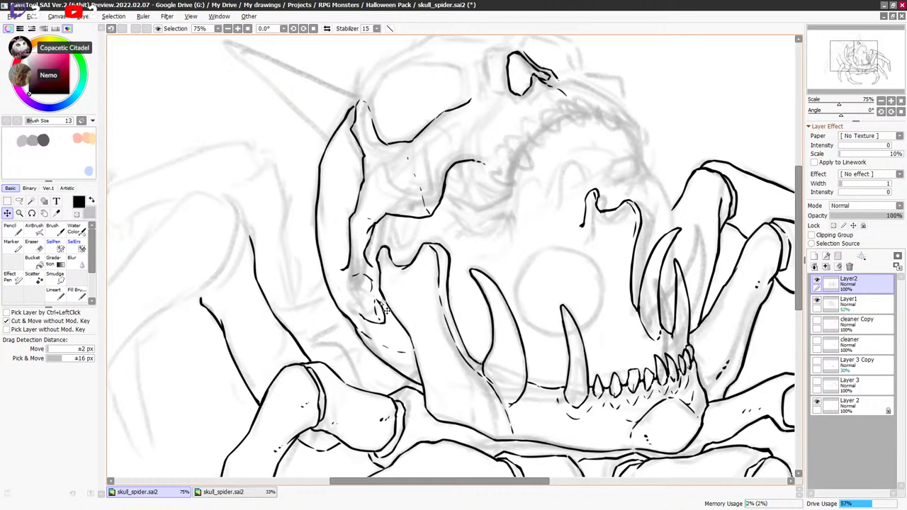
Clean up the hooked crease behind the jaw and connect it to the small curve above with Lineart strokes.
key(minus)
click(55, 294)
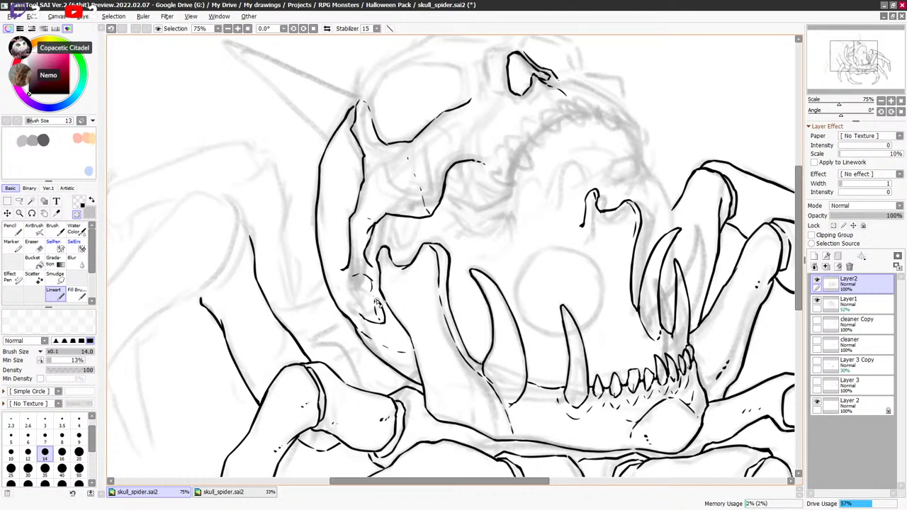
key(c)
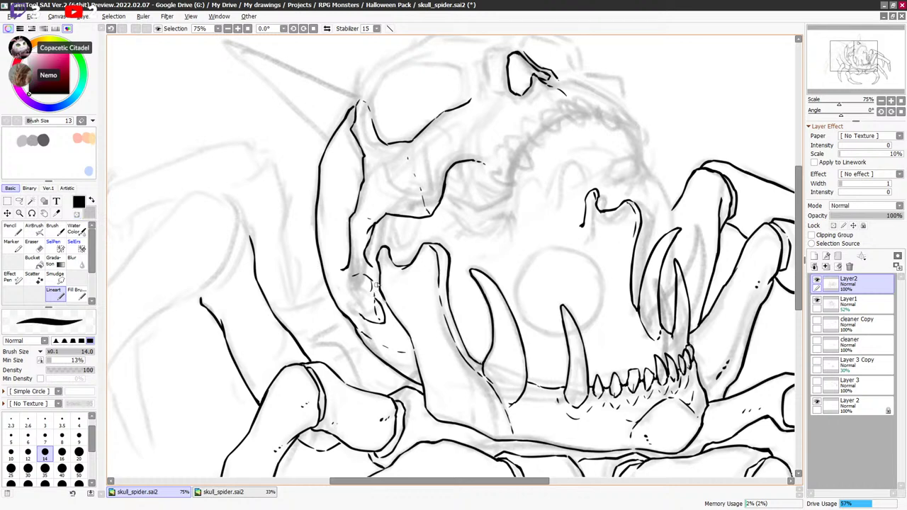
drag(620, 248, 617, 250)
key(minus)
drag(374, 298, 375, 306)
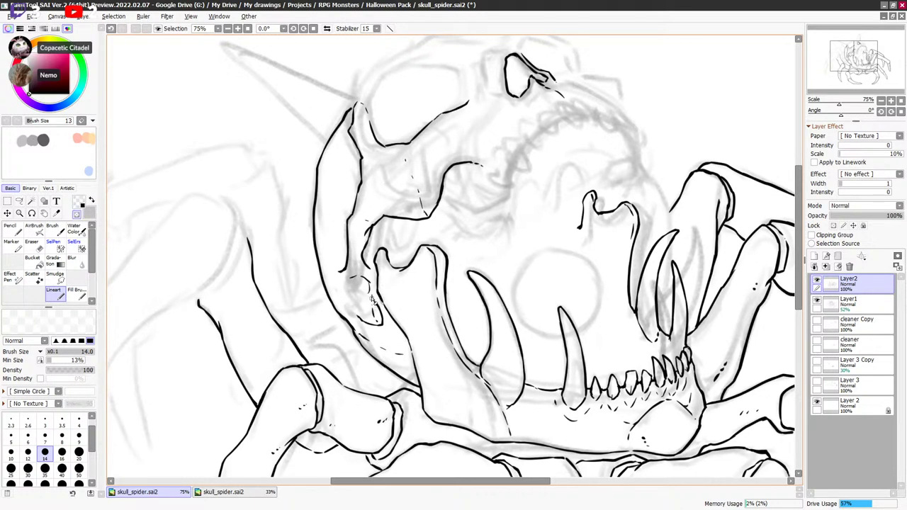
key(minus)
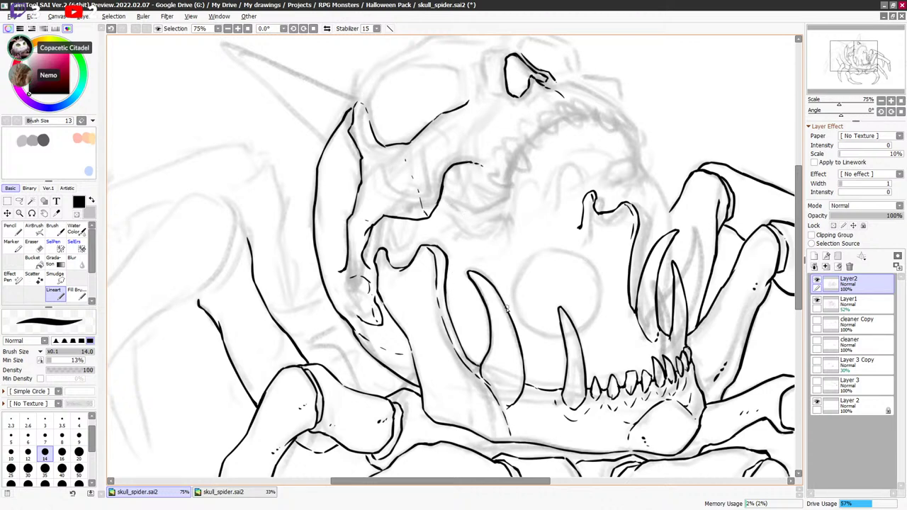
mouse_move(443, 192)
mouse_down()
mouse_move(472, 226)
mouse_move(498, 219)
mouse_up()
drag(546, 176, 539, 190)
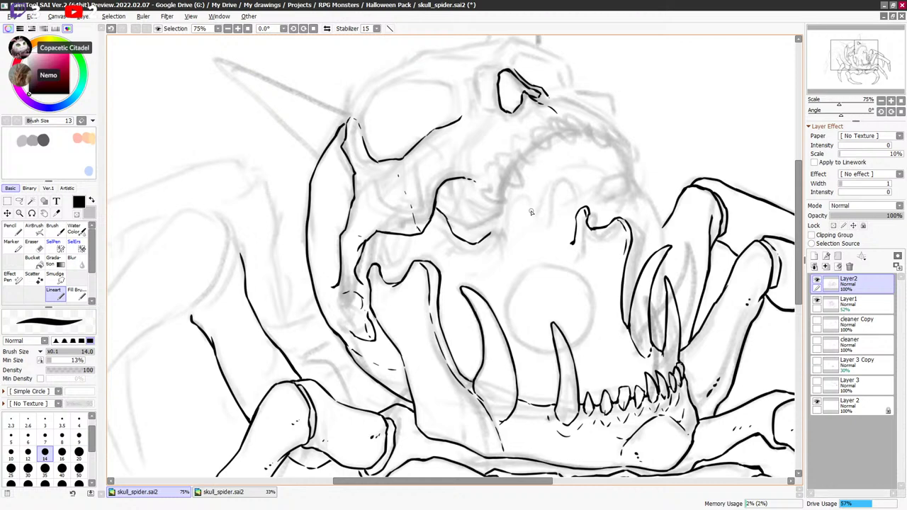
key(ctrl+z)
key(ctrl+z)
Lower the upper curve of the cheek arch slightly using a freeform selection, and clear the selection.
mouse_move(437, 198)
mouse_down()
mouse_move(472, 185)
mouse_move(454, 163)
mouse_move(429, 196)
mouse_up()
key(a)
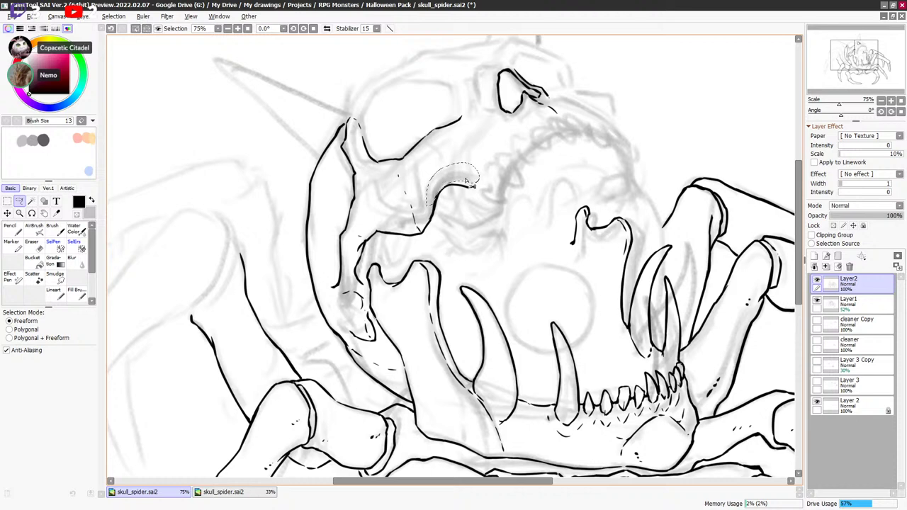
key(ctrl+d)
key(ctrl+d)
key(b)
Ink the curved lower edge under the cheek arch with the Lineart brush and begin the rearmost upper tooth.
click(57, 293)
key(minus)
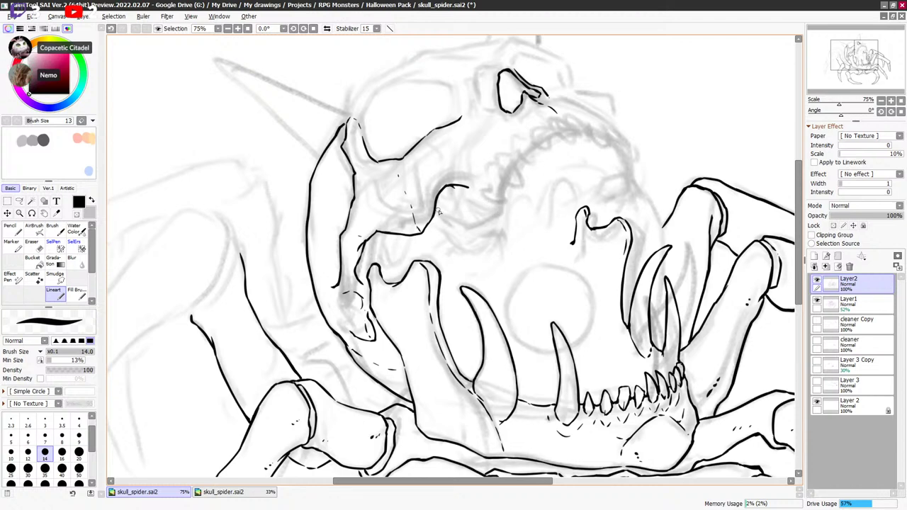
mouse_move(445, 211)
mouse_down()
mouse_move(479, 237)
mouse_move(487, 214)
mouse_move(499, 210)
mouse_move(478, 236)
mouse_up()
key(minus)
key(minus)
key(minus)
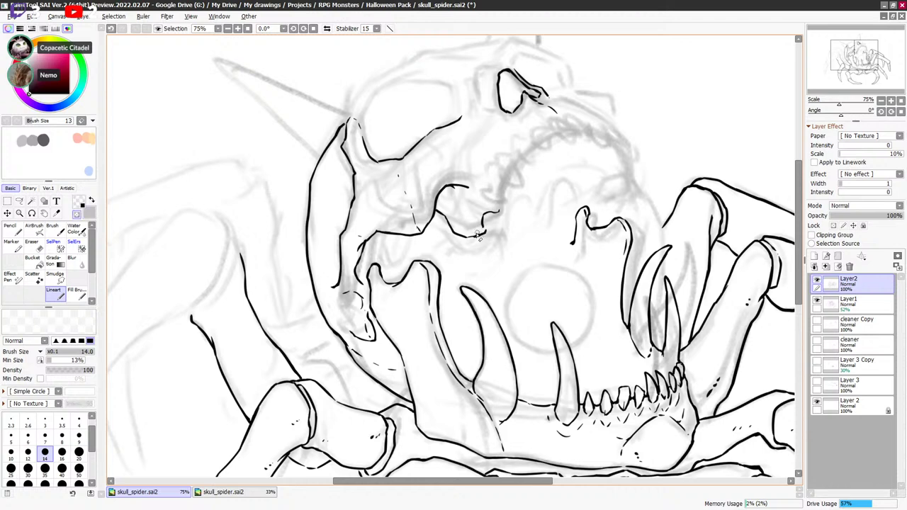
Close the outline of the rearmost upper tooth and ink the pointed teeth just above it.
drag(484, 226, 501, 227)
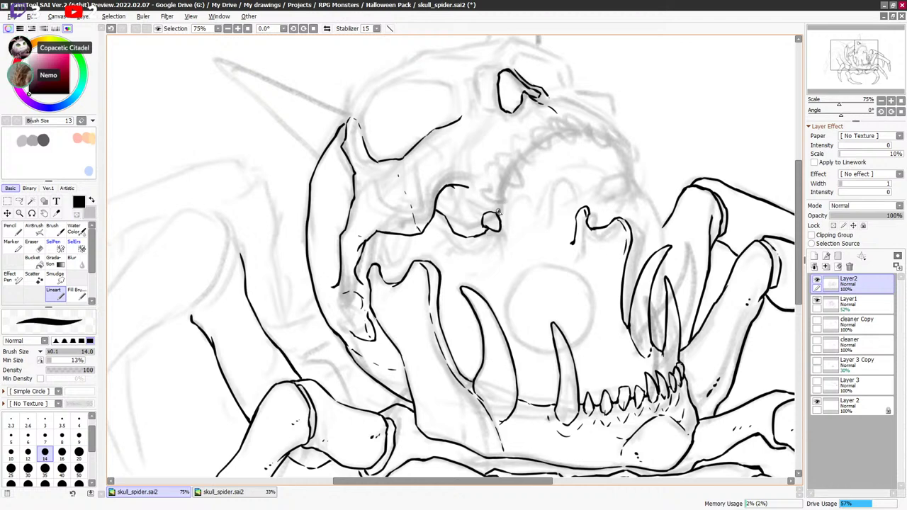
mouse_move(483, 190)
mouse_down()
mouse_move(501, 198)
mouse_move(499, 212)
mouse_up()
key(minus)
key(minus)
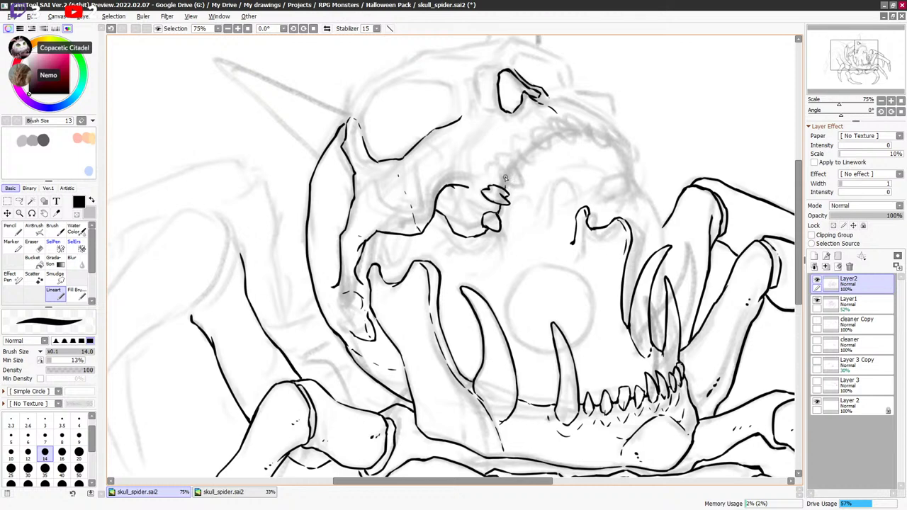
Ink the side and upper edge of the large eye socket to complete its outline.
mouse_move(643, 188)
mouse_down()
mouse_move(589, 227)
mouse_move(608, 221)
mouse_move(603, 241)
mouse_up()
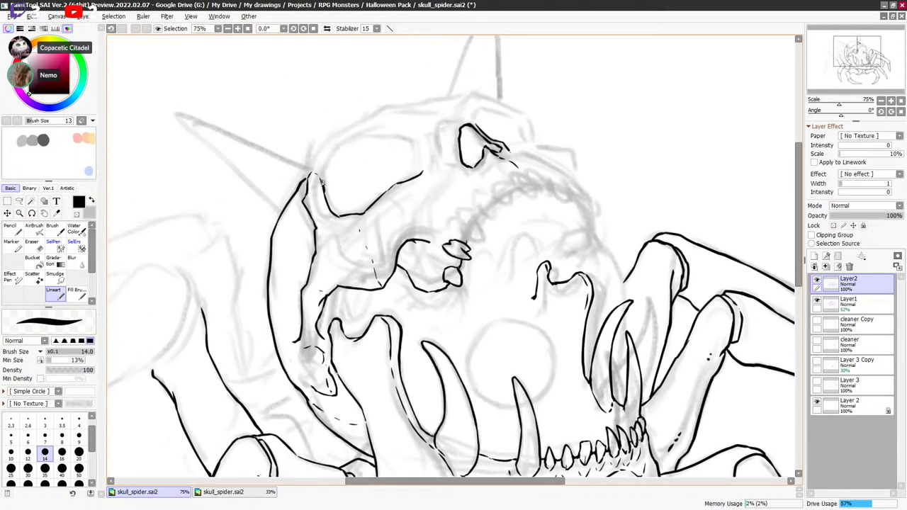
drag(322, 182, 327, 161)
mouse_move(324, 170)
mouse_down()
mouse_move(334, 149)
mouse_move(370, 128)
mouse_move(419, 148)
mouse_up()
key(ctrl+z)
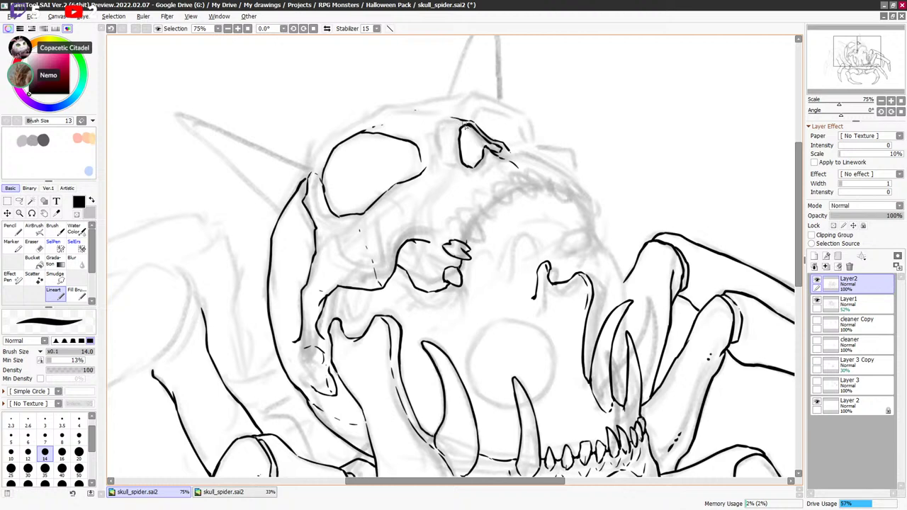
key(ctrl+z)
Ink the ridge around the top and near side of the nasal opening and the inner corner of the large eye socket.
drag(446, 124, 467, 122)
key(ctrl+z)
key(ctrl+z)
drag(438, 140, 440, 167)
mouse_move(427, 168)
mouse_down()
mouse_move(426, 142)
mouse_move(423, 162)
mouse_up()
key(minus)
key(minus)
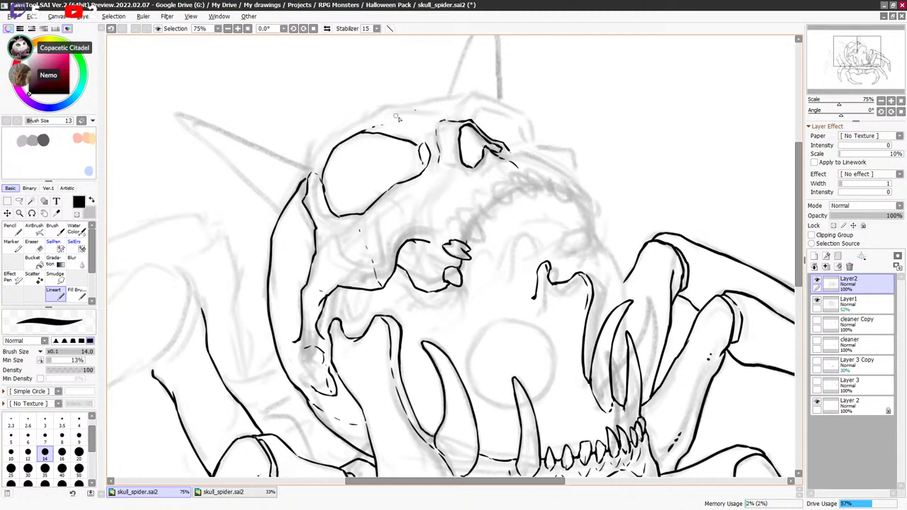
Ink the brow ridge above the large eye socket and the skull's outer contour up to the crown.
drag(372, 112, 434, 119)
mouse_move(314, 160)
mouse_down()
mouse_move(329, 140)
mouse_move(311, 168)
mouse_move(333, 136)
mouse_move(367, 119)
mouse_up()
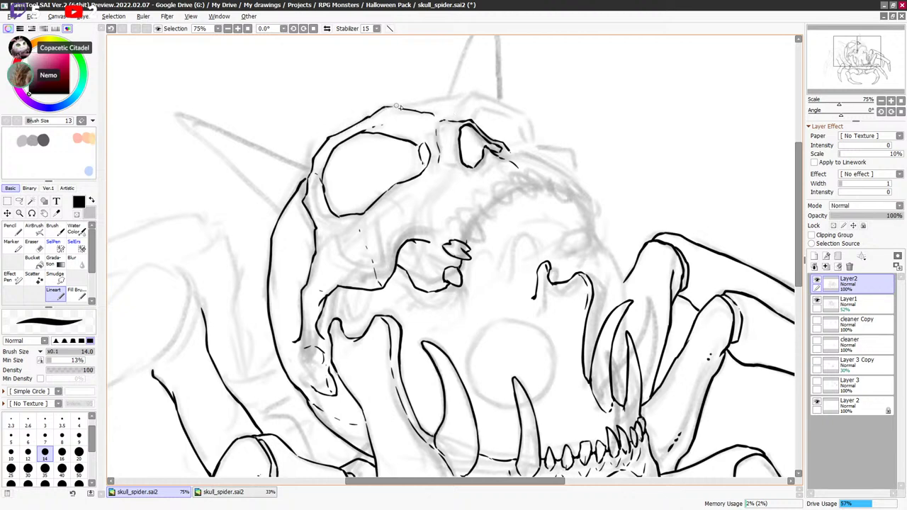
drag(394, 108, 462, 97)
mouse_move(459, 110)
mouse_down()
mouse_move(477, 95)
mouse_move(489, 98)
mouse_up()
key(ctrl+z)
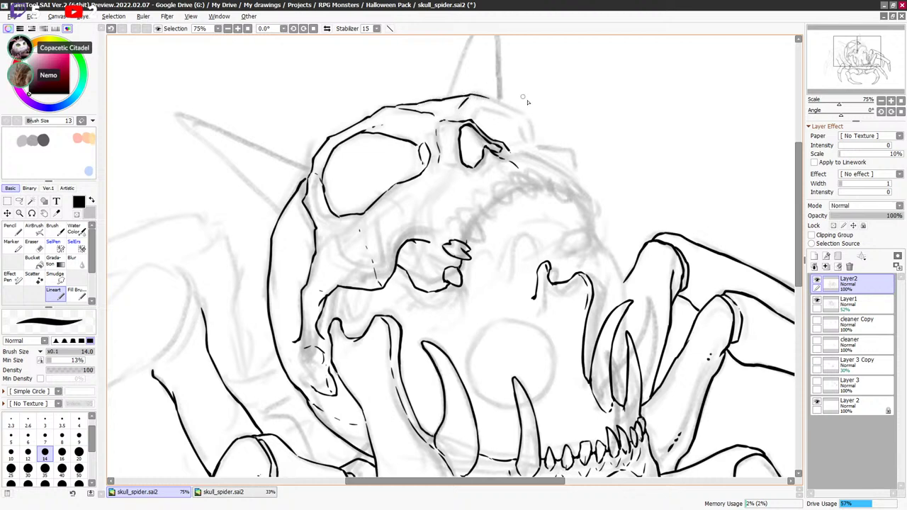
Ink the skull's outer contour from the crown down around the far eye socket and clean up its end.
mouse_move(489, 99)
mouse_down()
mouse_move(526, 117)
mouse_move(534, 138)
mouse_up()
key(ctrl+z)
key(e)
key(e)
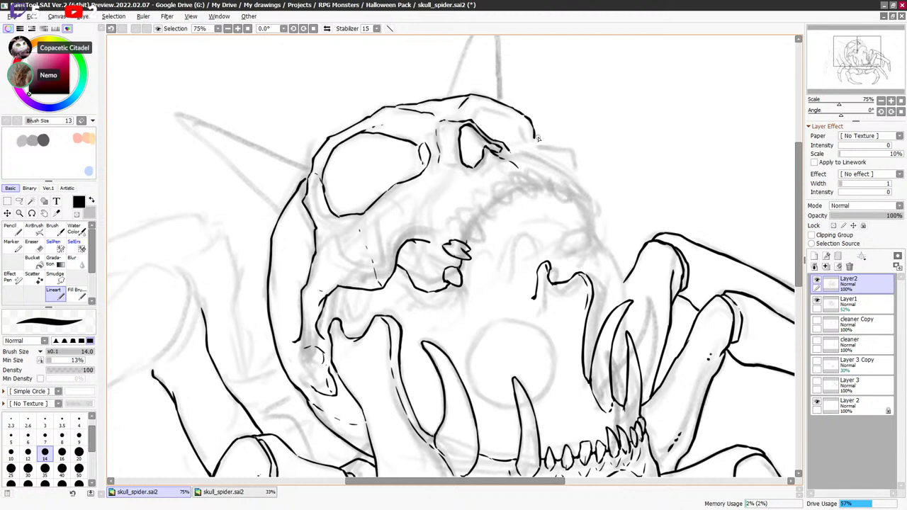
key(e)
key(e)
key(e)
key(e)
Ink the inner rim of the far eye socket and the far cheekbone and upper jaw edge below it.
mouse_move(480, 106)
mouse_down()
mouse_move(523, 125)
mouse_move(524, 142)
mouse_up()
drag(535, 151, 577, 185)
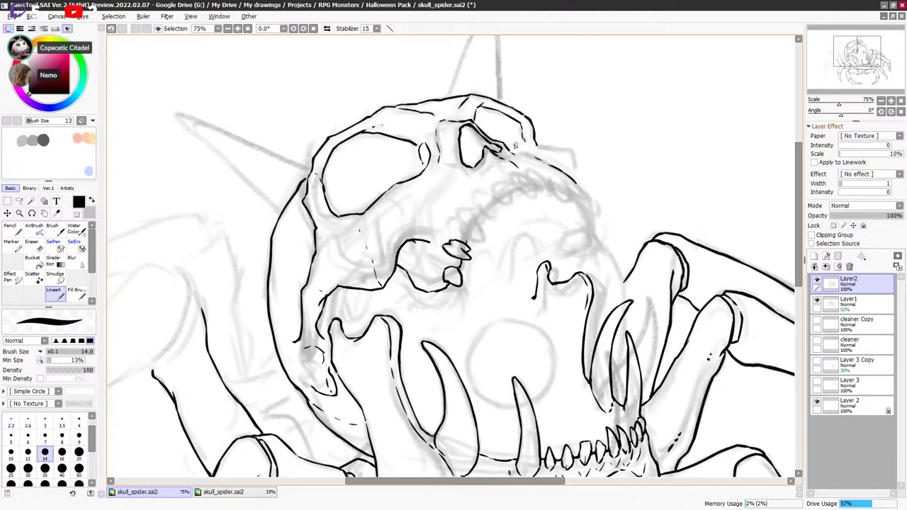
mouse_move(507, 147)
mouse_down()
mouse_move(552, 146)
mouse_move(542, 151)
mouse_move(570, 153)
mouse_move(575, 181)
mouse_up()
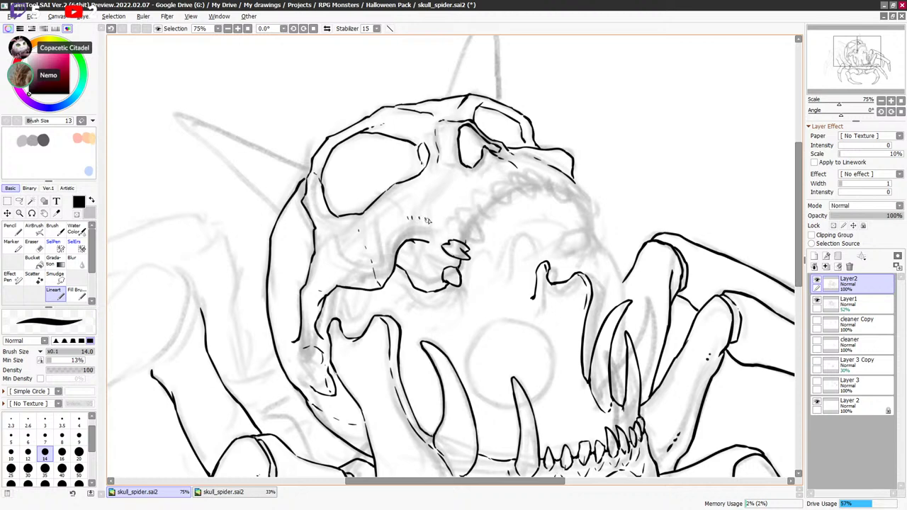
Undo the last small marks above the cheek arch and redraw them as a row of short vertical ticks.
key(ctrl+z)
key(ctrl+z)
key(ctrl+z)
key(ctrl+z)
key(ctrl+z)
key(ctrl+z)
drag(406, 213, 412, 225)
drag(418, 216, 426, 222)
Hide the Layer1 sketch to check the whole line art on its own, and show the sketch again.
key(Page_Down)
key(Page_Down)
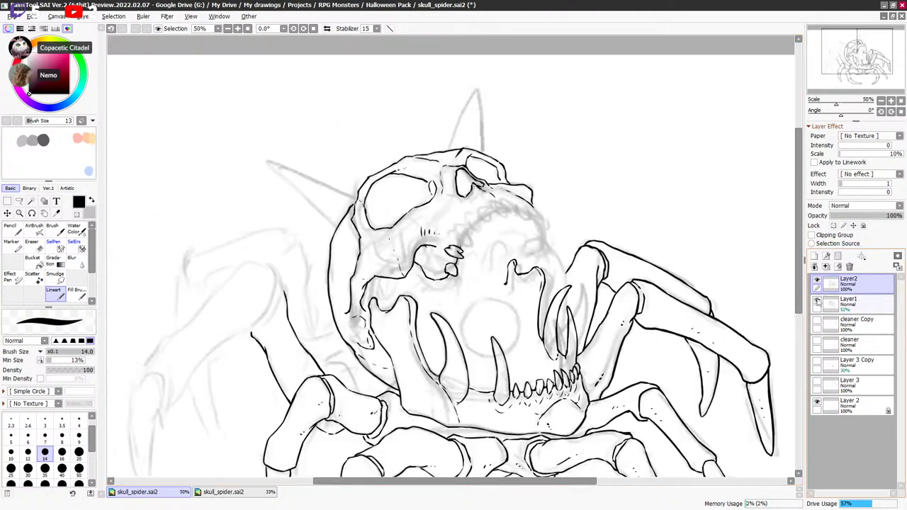
click(817, 302)
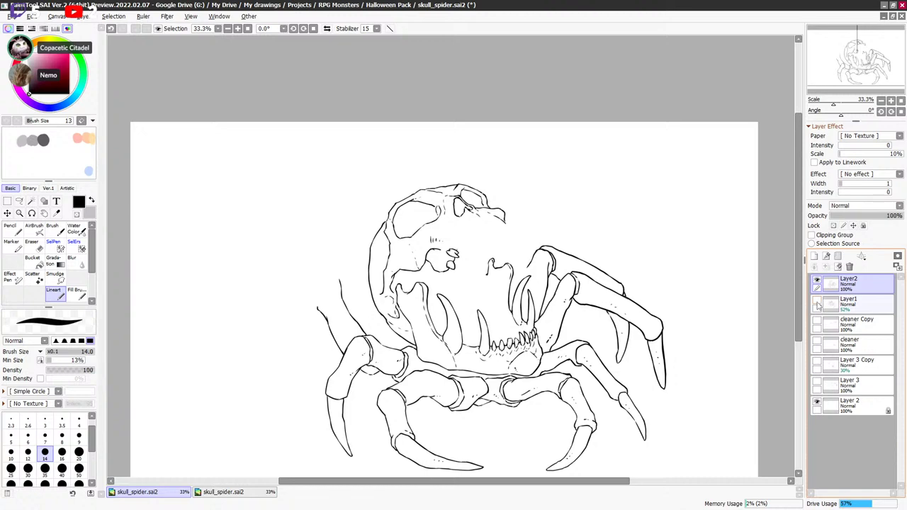
click(817, 302)
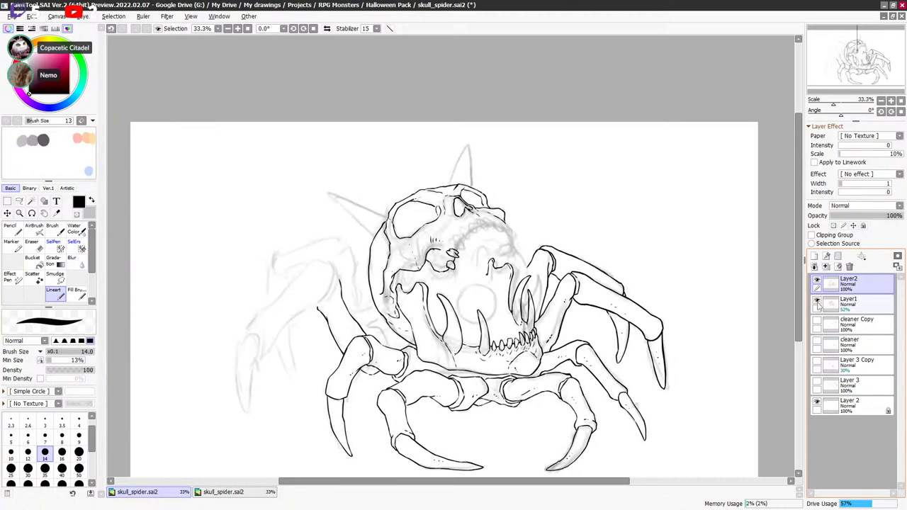
Ink the outlines of the two pointed horns on the crown and the side of the skull.
scroll(788, 340, up, 1)
drag(451, 201, 556, 282)
scroll(555, 282, up, 1)
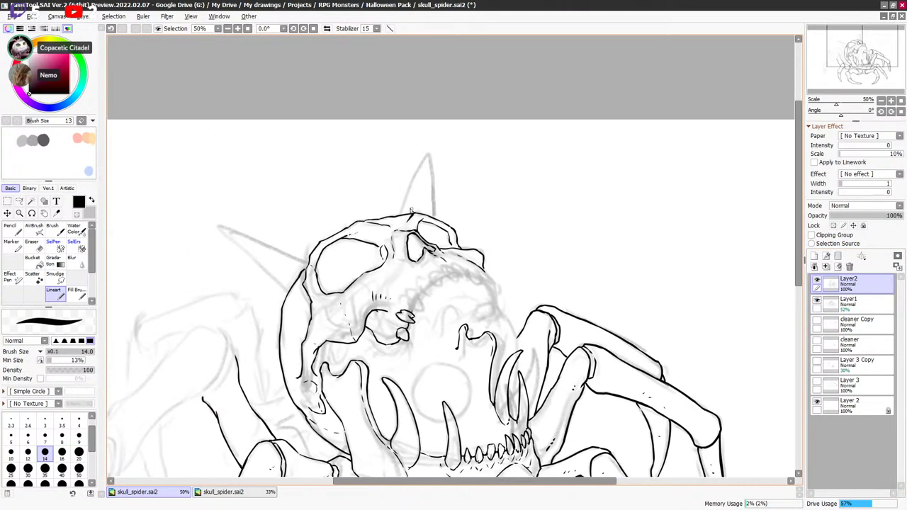
scroll(407, 210, up, 1)
mouse_move(397, 211)
mouse_down()
mouse_move(438, 123)
mouse_move(448, 217)
mouse_move(515, 237)
mouse_move(598, 230)
mouse_up()
drag(518, 287, 586, 229)
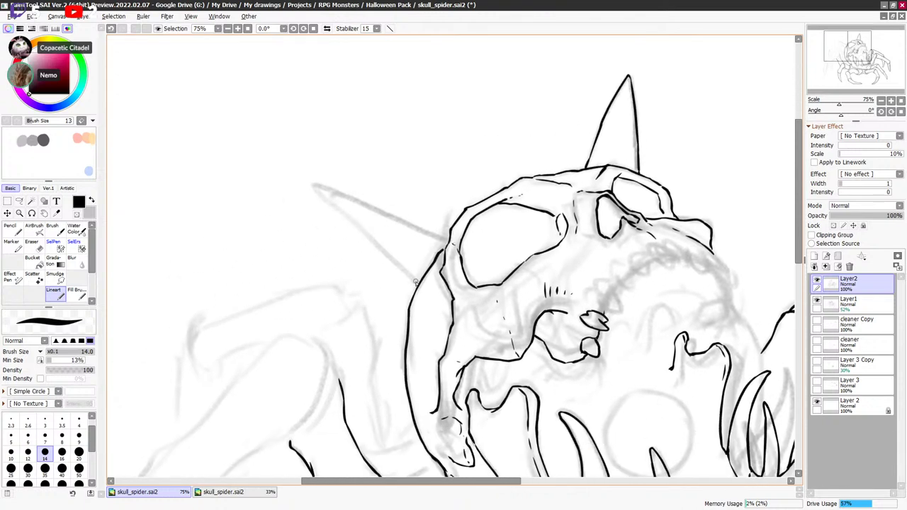
mouse_move(418, 285)
mouse_down()
mouse_move(316, 189)
mouse_move(445, 241)
mouse_up()
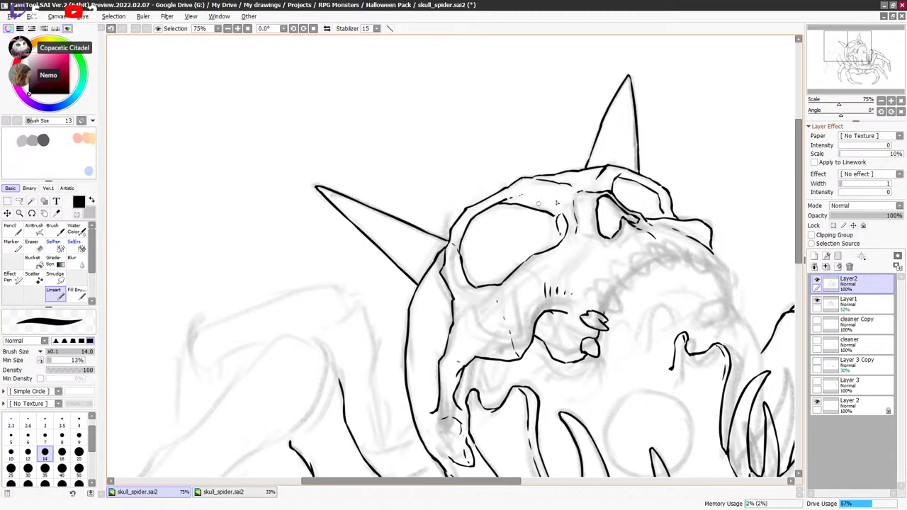
Rework the inner contour of the skull's nose cavity, undoing the last trial strokes.
mouse_move(698, 243)
mouse_down()
mouse_move(674, 213)
mouse_move(695, 226)
mouse_up()
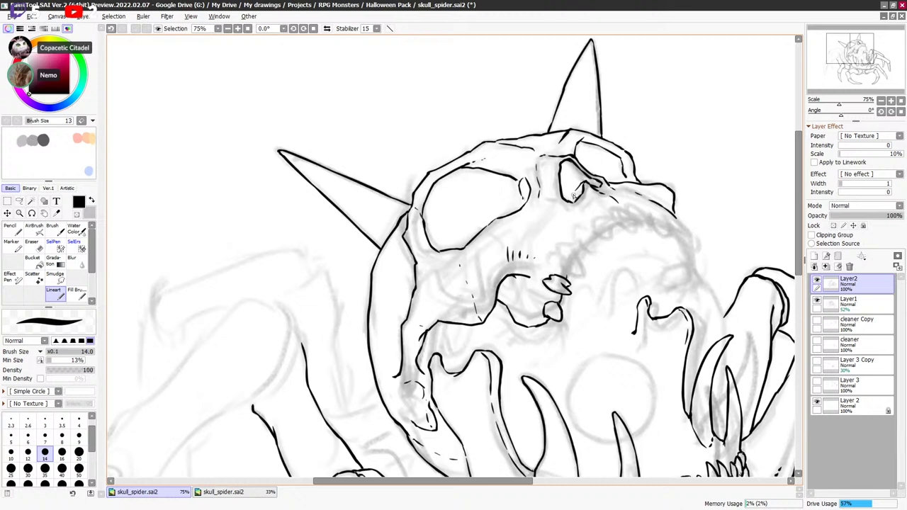
key(ctrl+z)
drag(570, 197, 579, 192)
drag(565, 168, 581, 184)
key(ctrl+z)
key(ctrl+z)
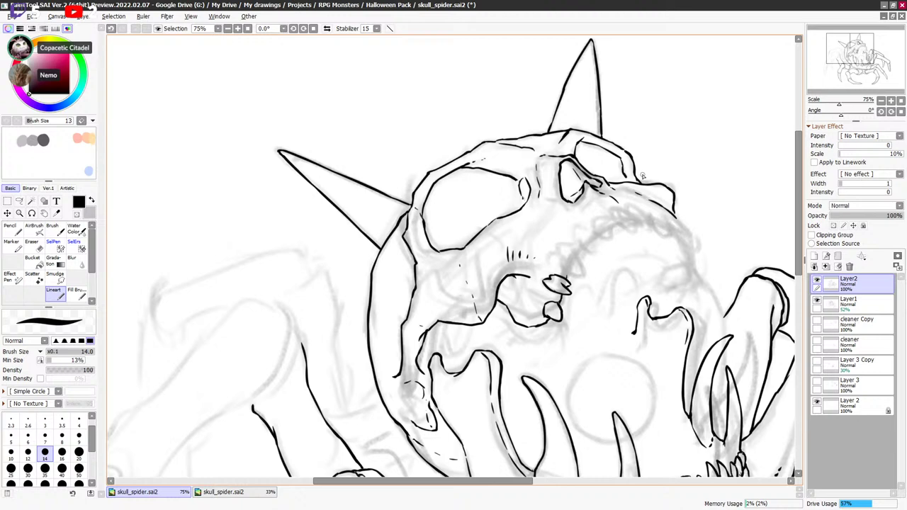
Ink a broken crease line running diagonally down the cheekbone below the near eye socket.
scroll(643, 183, down, 3)
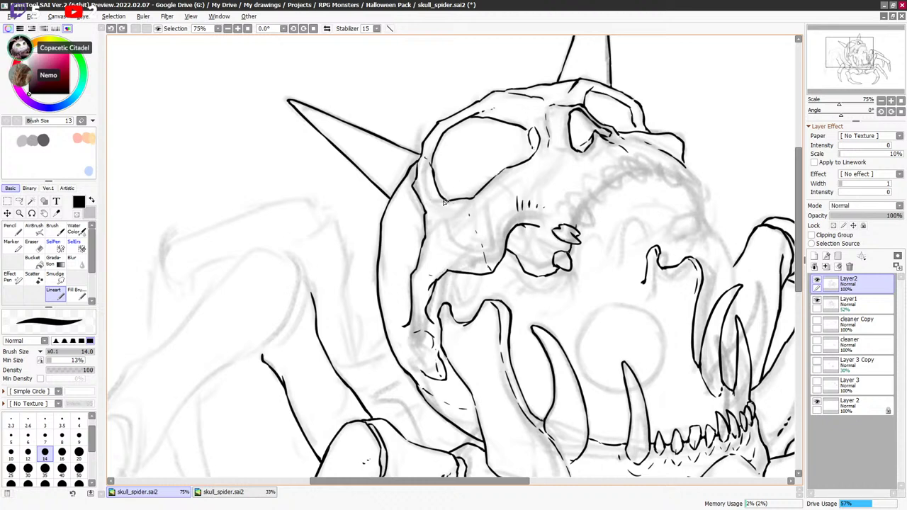
drag(434, 206, 467, 253)
drag(548, 265, 511, 274)
scroll(614, 162, right, 1)
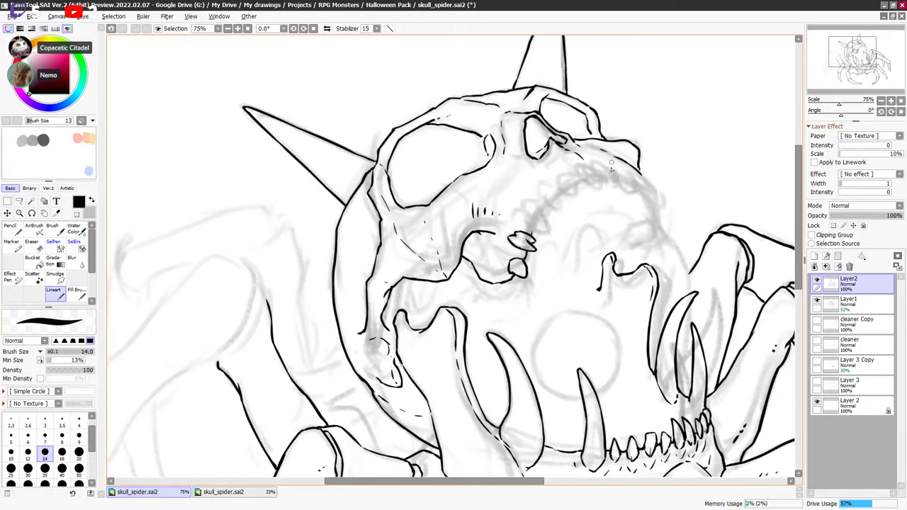
Ink the pointed oval outlines of the front upper teeth below the nose.
mouse_move(576, 167)
mouse_down()
mouse_move(599, 174)
mouse_move(600, 191)
mouse_move(596, 172)
mouse_move(610, 184)
mouse_up()
mouse_move(614, 185)
mouse_down()
mouse_move(592, 163)
mouse_move(618, 190)
mouse_up()
mouse_move(616, 168)
mouse_down()
mouse_move(628, 174)
mouse_move(624, 188)
mouse_move(636, 179)
mouse_up()
mouse_move(616, 174)
mouse_down()
mouse_move(631, 190)
mouse_move(647, 191)
mouse_move(646, 181)
mouse_move(656, 203)
mouse_move(649, 195)
mouse_up()
Clean up the overlapping lines around the front upper teeth with the transparent Lineart brush and return to black.
key(minus)
key(minus)
key(minus)
key(minus)
key(minus)
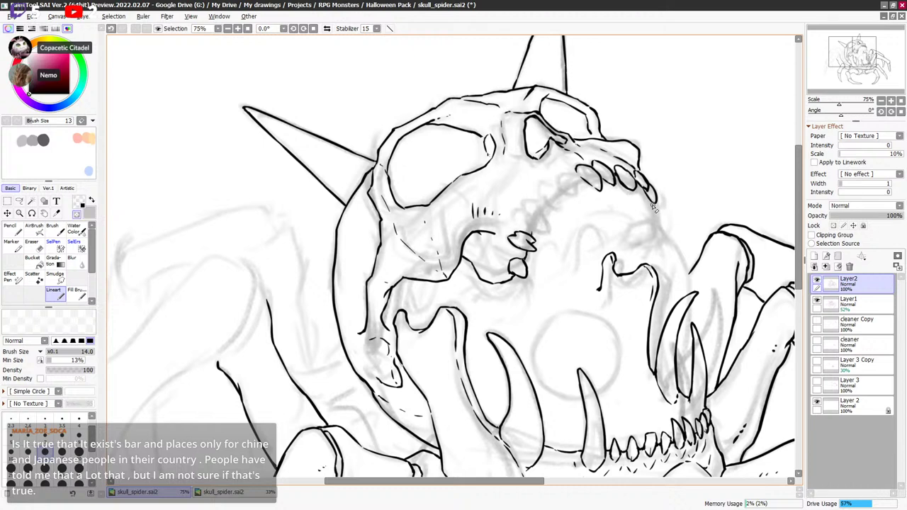
key(e)
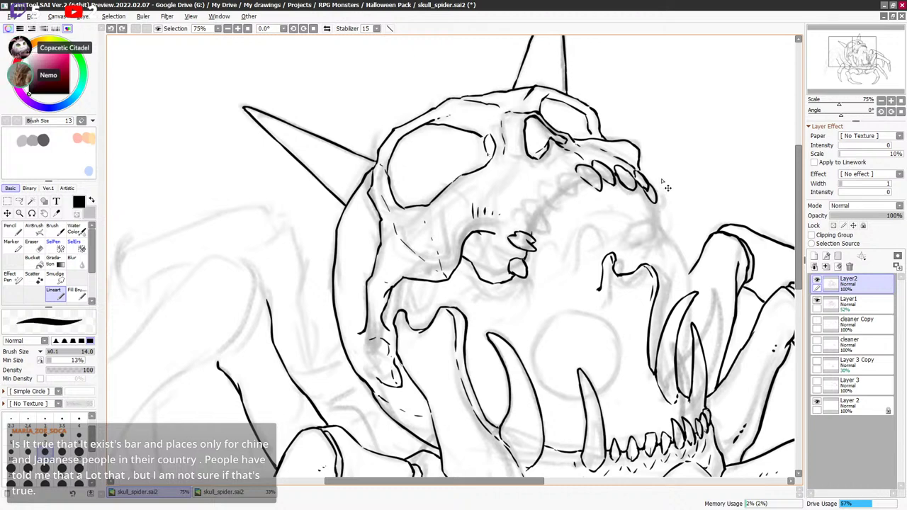
key(e)
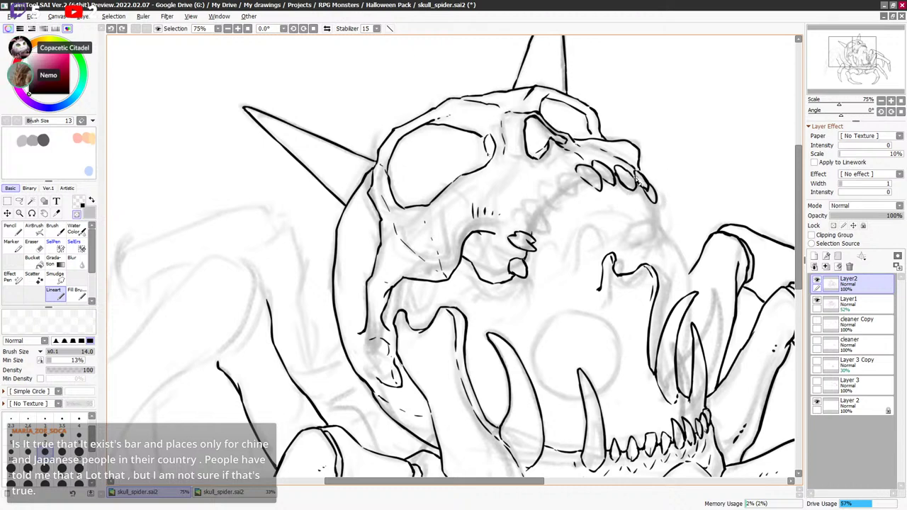
key(e)
key(e)
key(e)
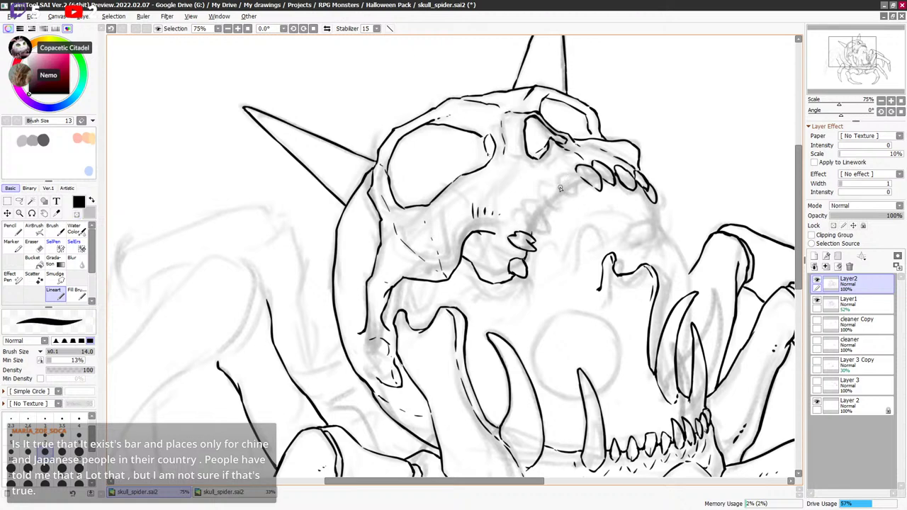
Ink more upper teeth along both sides of the jaw, with short root ticks along the gum line.
mouse_move(561, 188)
mouse_down()
mouse_move(577, 183)
mouse_move(561, 175)
mouse_move(576, 182)
mouse_up()
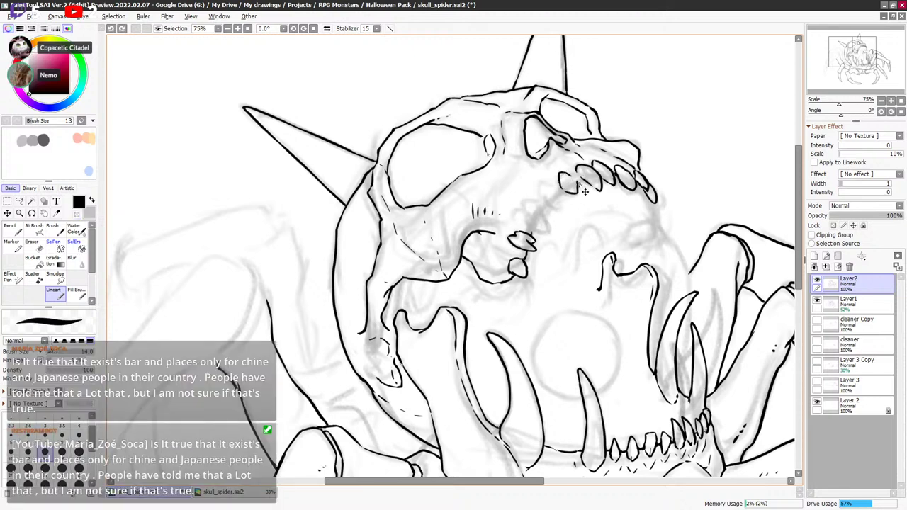
mouse_move(575, 161)
mouse_down()
mouse_move(579, 167)
mouse_move(555, 178)
mouse_up()
drag(559, 161, 566, 167)
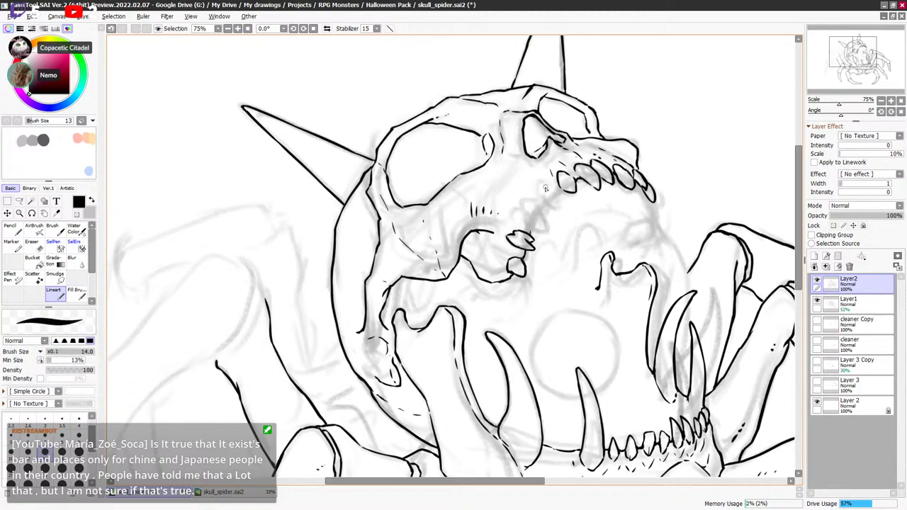
mouse_move(537, 194)
mouse_down()
mouse_move(540, 182)
mouse_move(564, 204)
mouse_move(558, 188)
mouse_up()
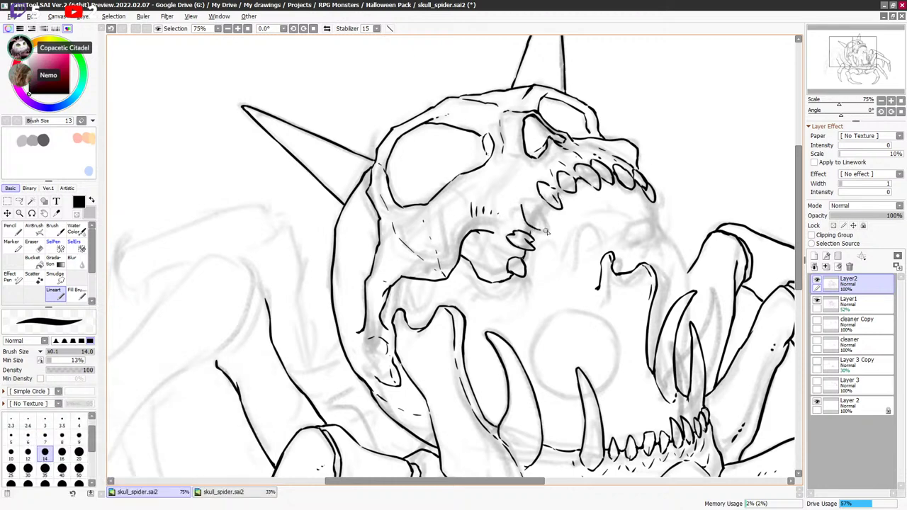
mouse_move(545, 233)
mouse_down()
mouse_move(528, 200)
mouse_move(543, 209)
mouse_up()
drag(516, 205, 516, 201)
drag(649, 209, 659, 205)
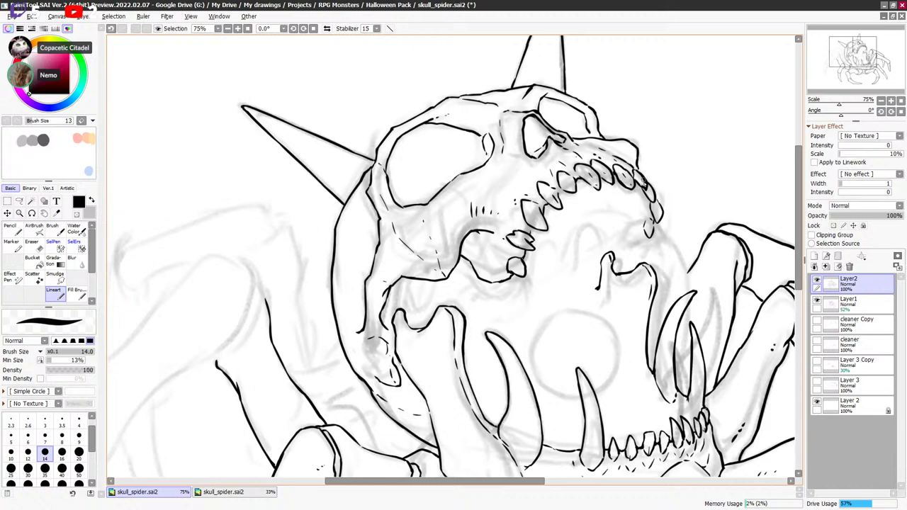
Erase stray line ends around the far upper teeth at the jaw's front corner.
key(e)
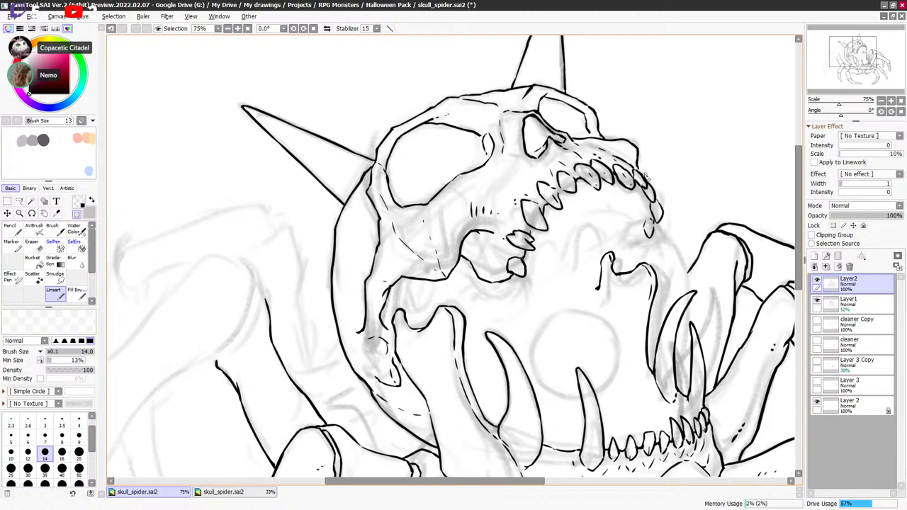
key(minus)
key(minus)
key(e)
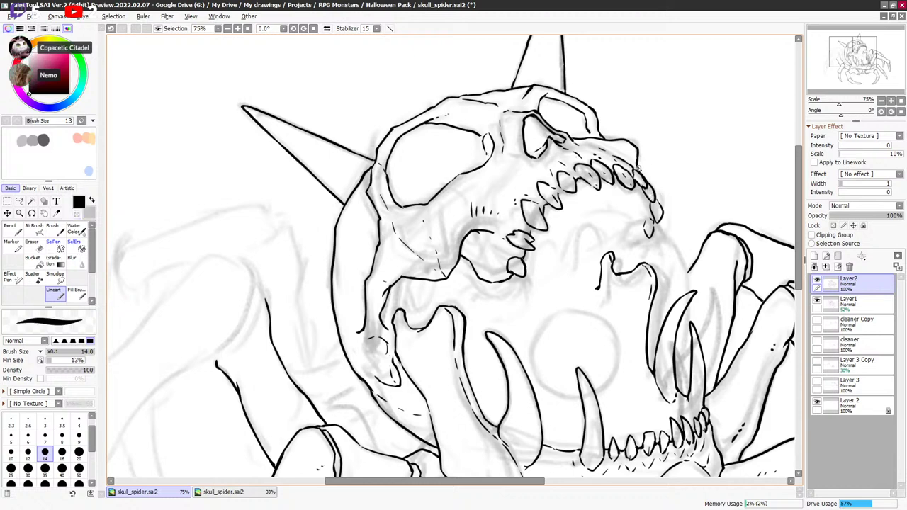
key(e)
key(e)
Undo the last stroke and ink a broken contour line down the face beside the nose cavity.
key(ctrl+z)
drag(493, 172, 493, 184)
drag(650, 240, 653, 212)
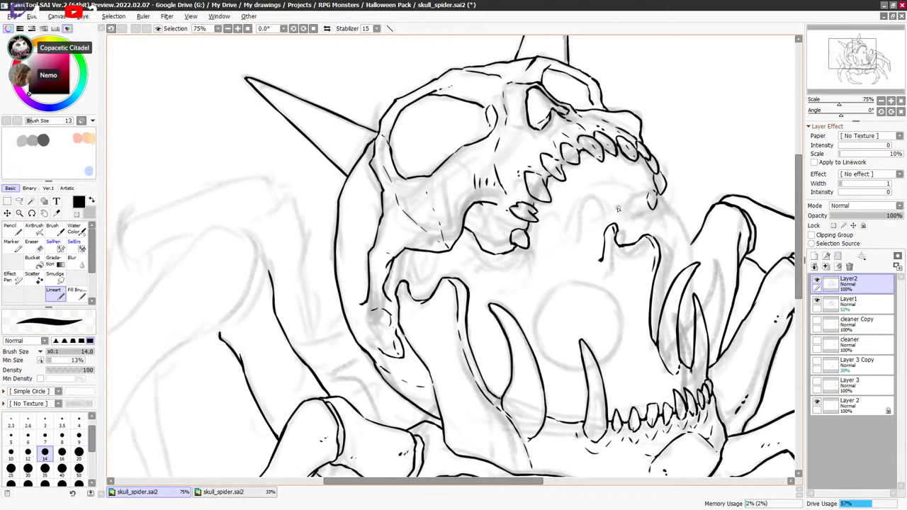
Ink the last far teeth where the upper jaw curves back into the mouth.
mouse_move(615, 207)
mouse_down()
mouse_move(616, 216)
mouse_move(632, 214)
mouse_move(623, 219)
mouse_move(660, 198)
mouse_move(636, 201)
mouse_up()
key(minus)
key(minus)
key(minus)
key(minus)
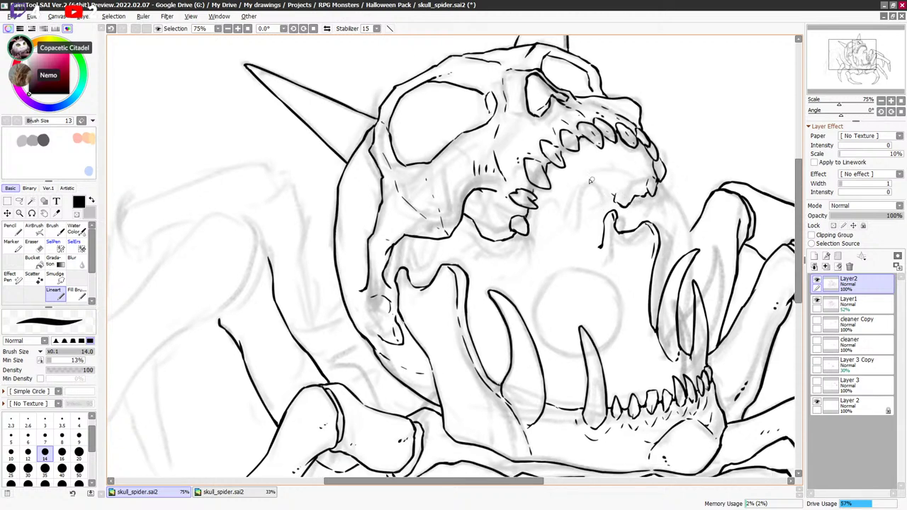
Ink the hanging bone shape inside the mouth between the far upper teeth and the far jaw hinge.
drag(587, 179, 613, 199)
mouse_move(600, 241)
mouse_down()
mouse_move(587, 234)
mouse_move(589, 186)
mouse_up()
drag(630, 214, 637, 226)
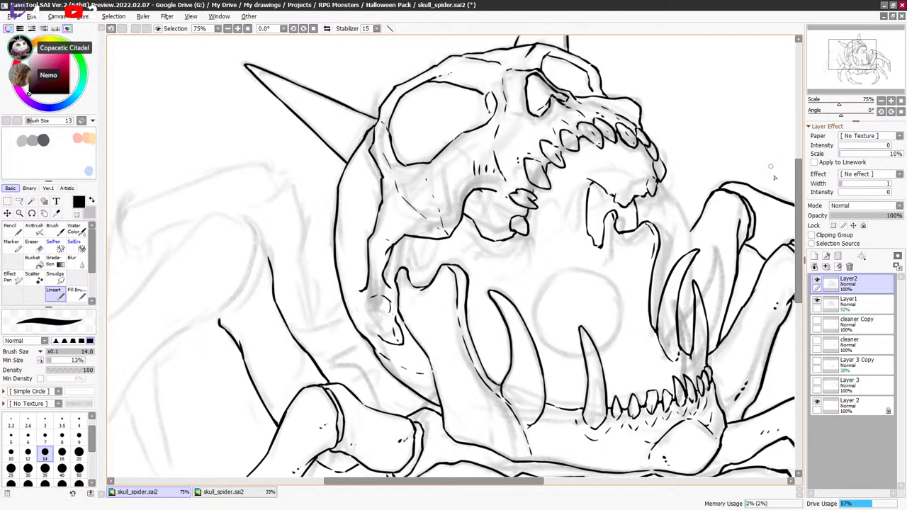
Ink the short line at the far jaw bone beside the curved fangs, undoing and redrawing the first attempt.
drag(656, 264, 687, 233)
key(ctrl+z)
drag(655, 282, 691, 234)
Undo the mark at the lower jaw's far corner and ink the joint end of the far middle leg there.
key(Page_Down)
key(Page_Down)
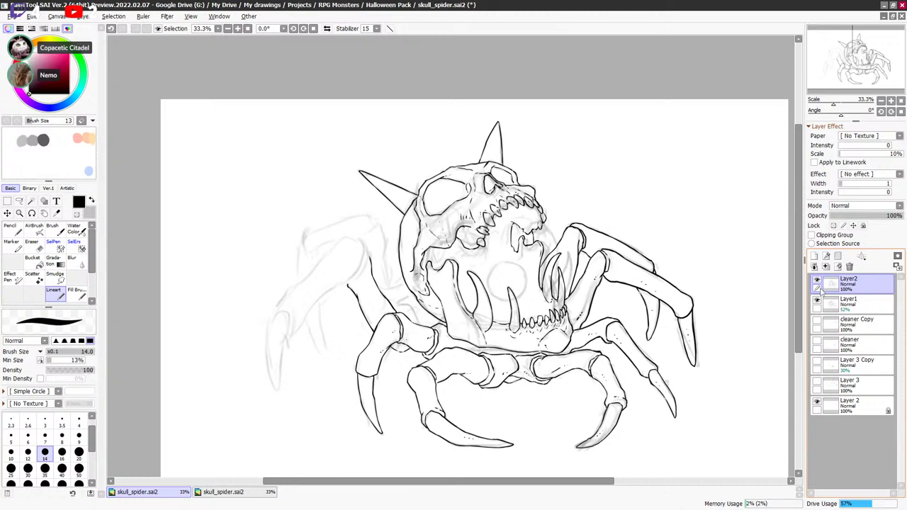
drag(622, 331, 588, 272)
scroll(621, 330, up, 1)
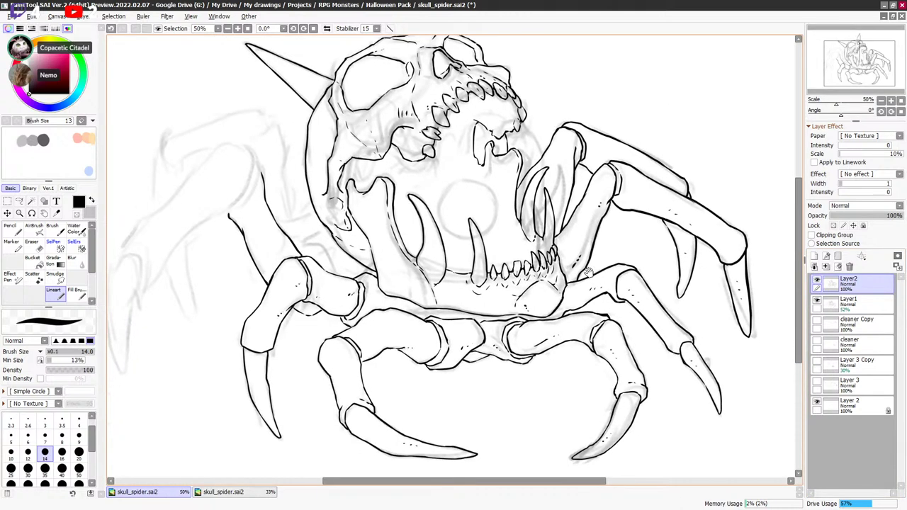
scroll(587, 272, up, 1)
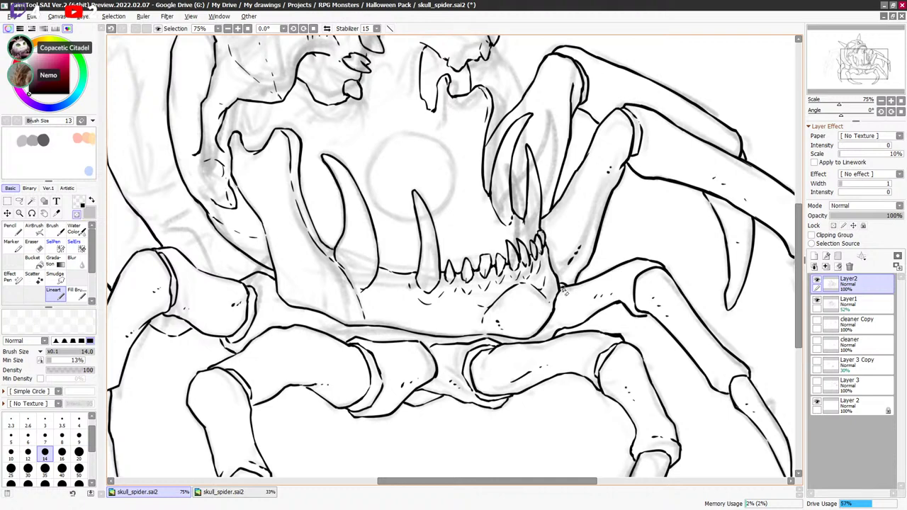
key(x)
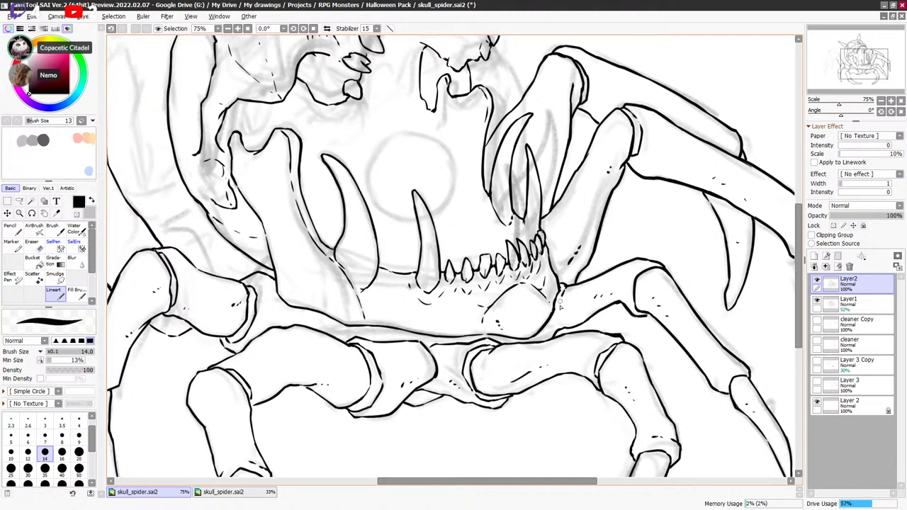
key(ctrl+z)
key(minus)
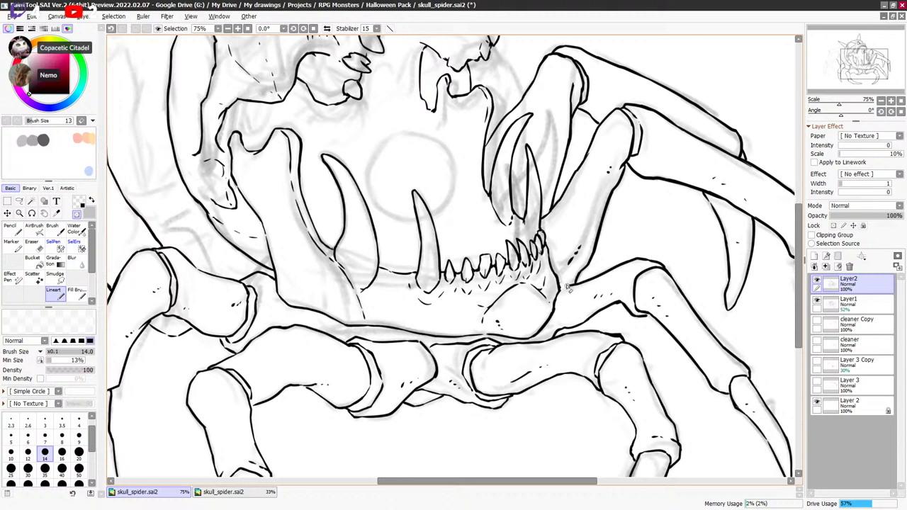
key(minus)
drag(567, 288, 565, 328)
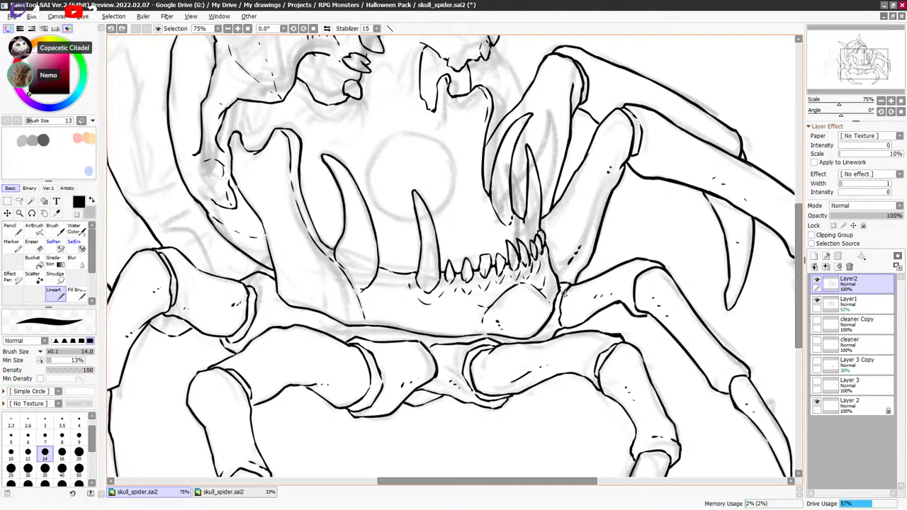
Clean up the line ends where the far middle leg's joint meets the lower jaw.
key(minus)
drag(570, 290, 575, 270)
key(minus)
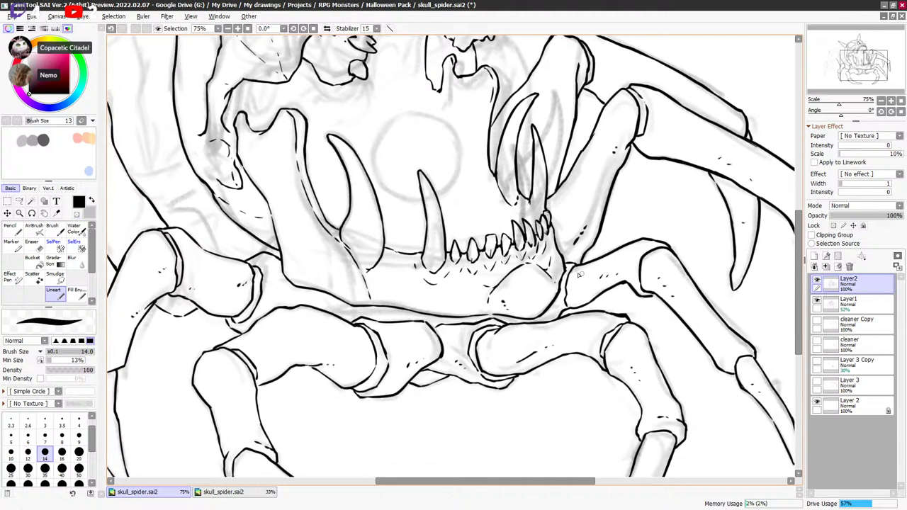
key(minus)
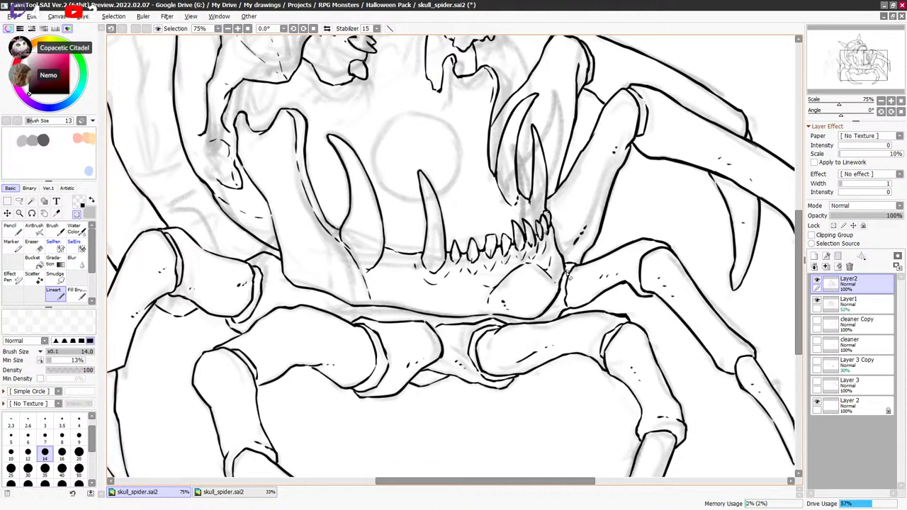
key(minus)
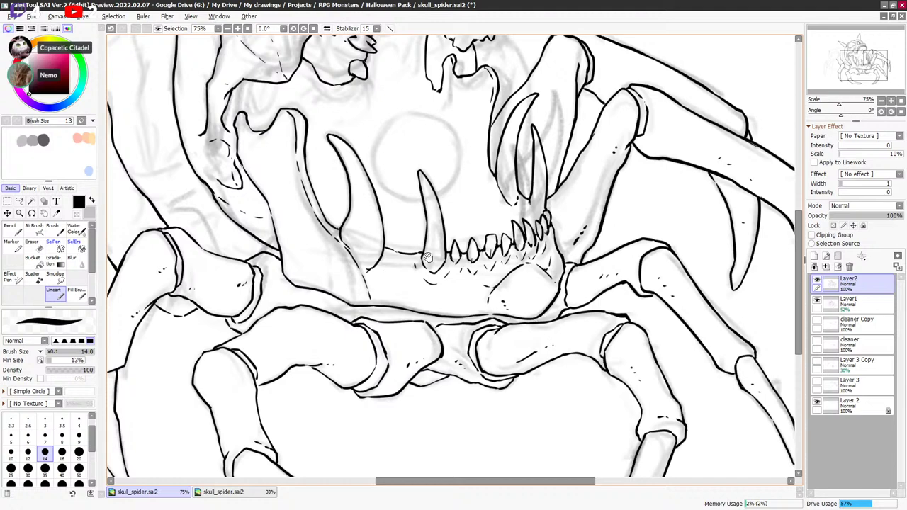
Hide the Layer1 sketch to check the whole line art on its own, and show the sketch again.
scroll(668, 171, down, 3)
drag(673, 192, 670, 224)
scroll(671, 223, down, 10)
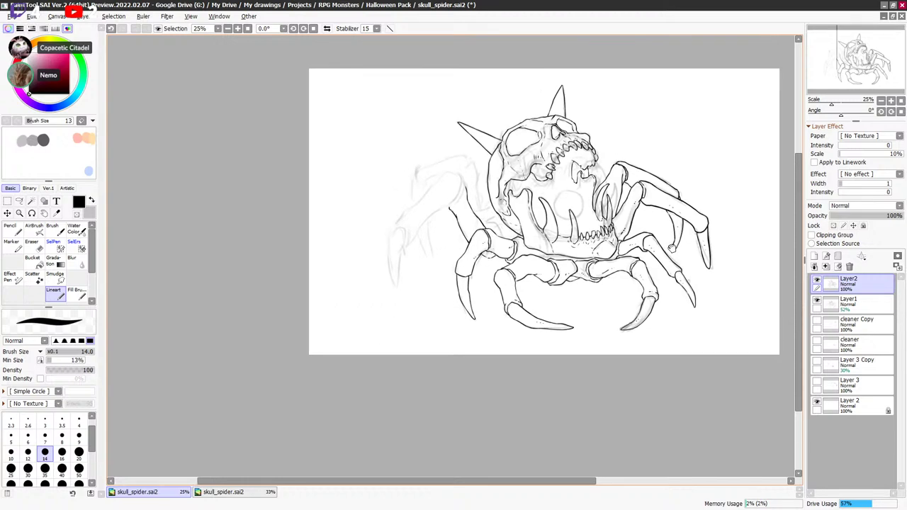
scroll(684, 200, up, 1)
click(817, 301)
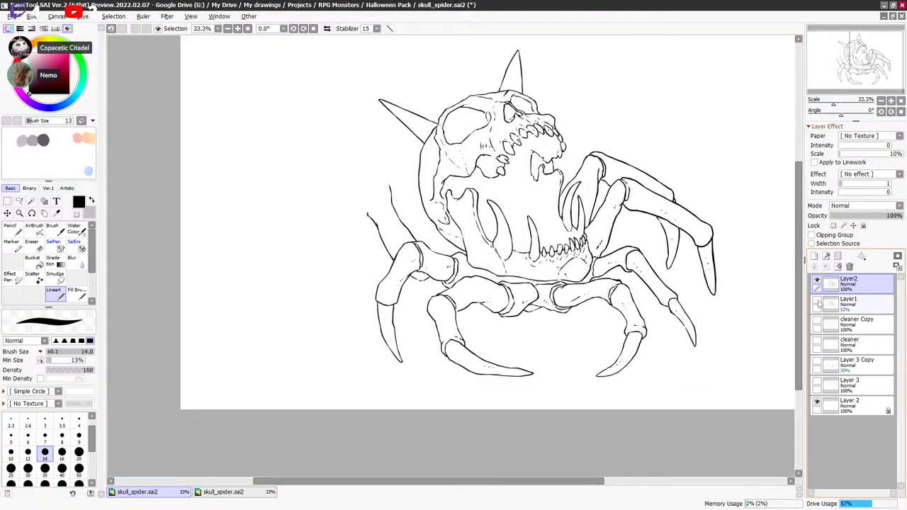
click(817, 301)
Ink the short leg contour between the near leg's joint and the skull's back edge, redoing the first attempt.
scroll(793, 333, up, 1)
drag(399, 261, 646, 357)
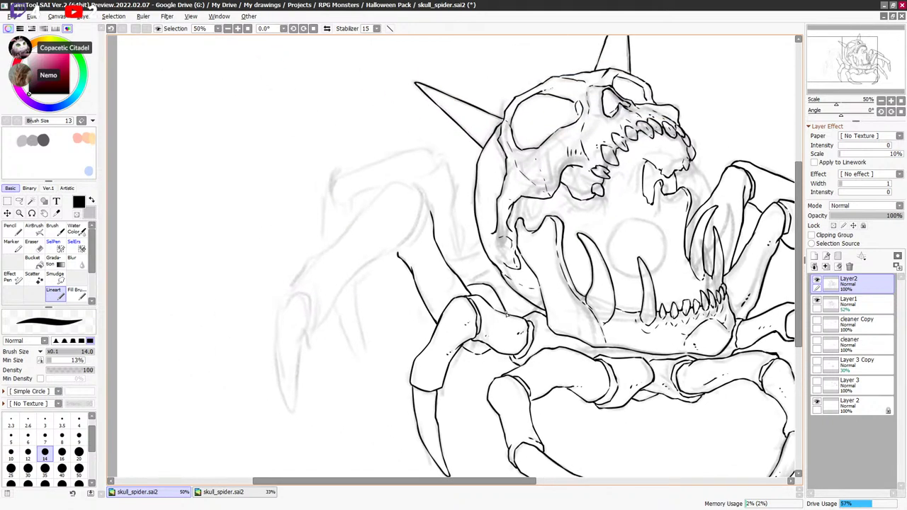
mouse_move(498, 287)
mouse_down()
mouse_move(512, 292)
mouse_move(505, 301)
mouse_up()
key(ctrl+z)
key(ctrl+z)
drag(488, 289, 515, 293)
Ink the long raised segment of the near rear leg and the rim of its upper joint.
drag(575, 294, 598, 305)
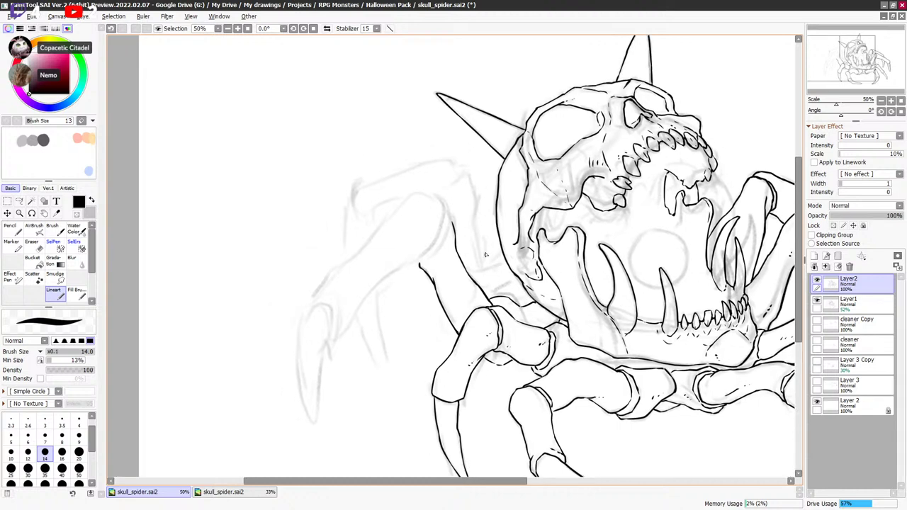
drag(504, 226, 569, 242)
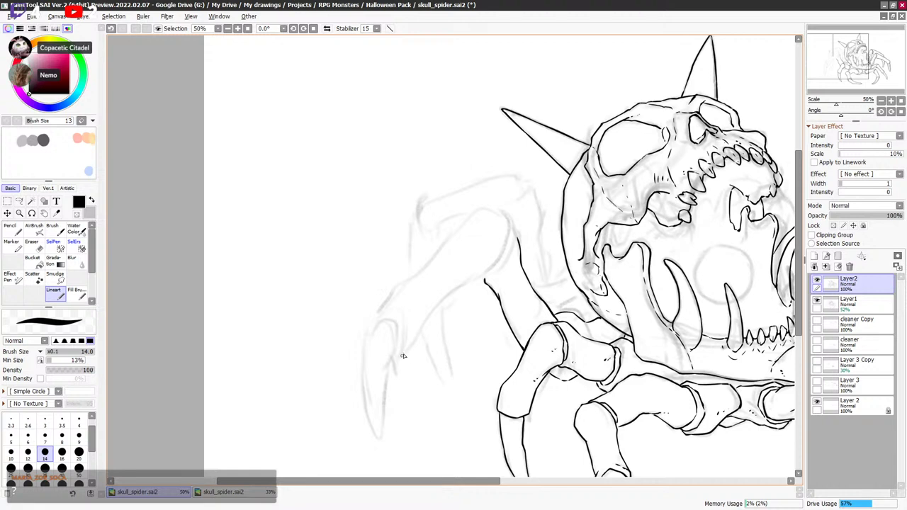
mouse_move(402, 356)
mouse_down()
mouse_move(435, 309)
mouse_move(480, 279)
mouse_move(506, 248)
mouse_move(509, 227)
mouse_up()
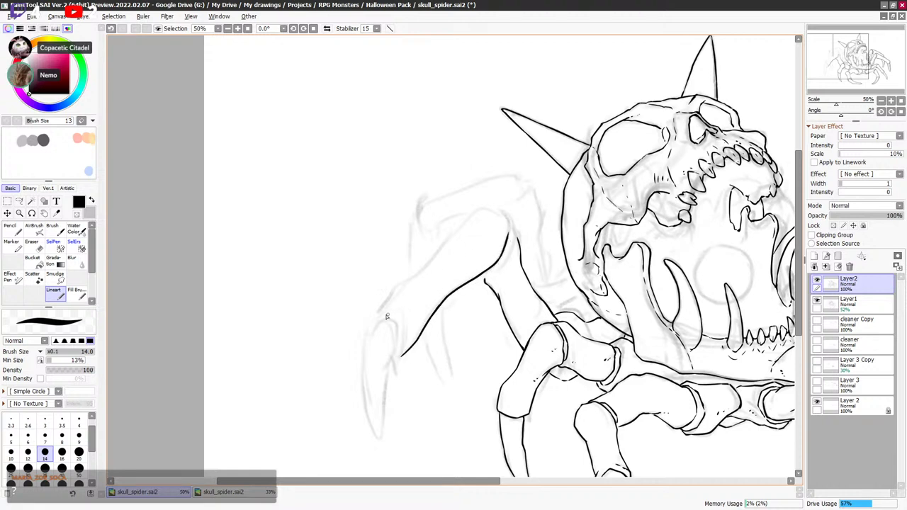
mouse_move(378, 322)
mouse_down()
mouse_move(437, 266)
mouse_move(413, 281)
mouse_move(474, 216)
mouse_move(505, 220)
mouse_up()
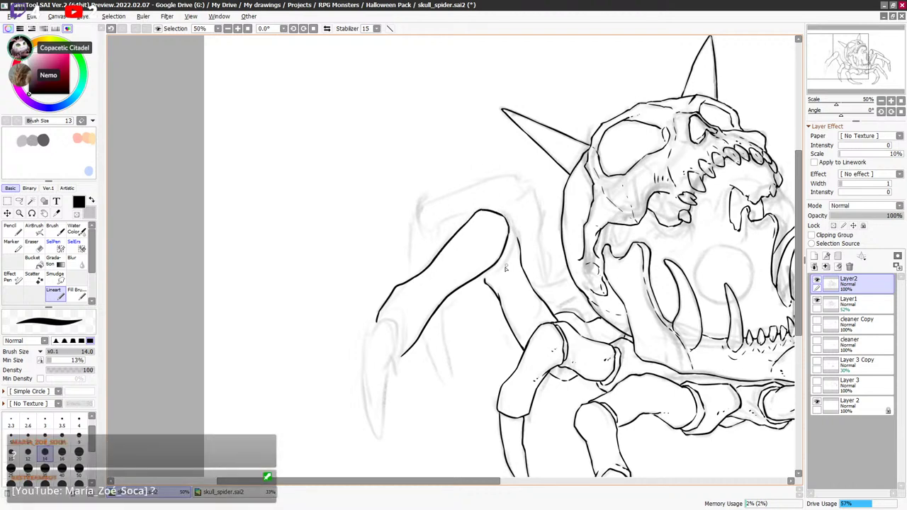
mouse_move(480, 281)
mouse_down()
mouse_move(501, 268)
mouse_move(516, 240)
mouse_up()
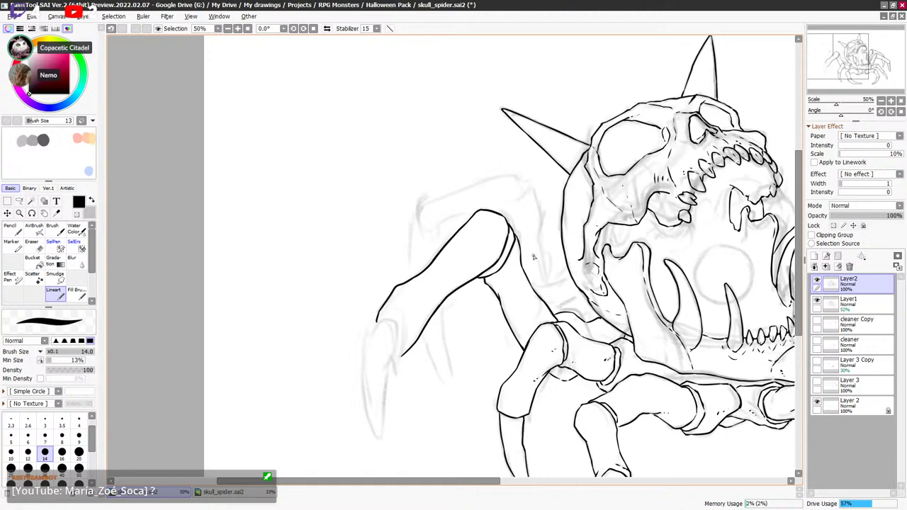
drag(529, 261, 560, 168)
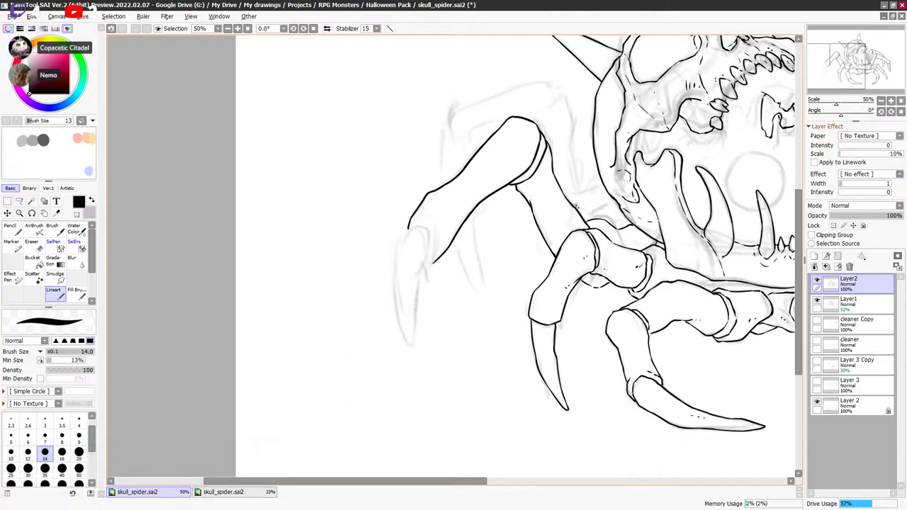
Ink the near rear leg's curved claw and the double rim of the joint above it.
drag(566, 247, 587, 222)
drag(478, 255, 603, 234)
mouse_move(555, 183)
mouse_down()
mouse_move(540, 215)
mouse_move(552, 297)
mouse_move(572, 212)
mouse_move(570, 185)
mouse_move(554, 186)
mouse_move(561, 183)
mouse_move(574, 187)
mouse_move(574, 205)
mouse_move(574, 193)
mouse_move(564, 247)
mouse_up()
mouse_move(552, 188)
mouse_down()
mouse_move(579, 175)
mouse_move(552, 189)
mouse_move(570, 180)
mouse_move(581, 190)
mouse_move(570, 216)
mouse_move(580, 187)
mouse_up()
key(ctrl+z)
key(ctrl+z)
key(ctrl+z)
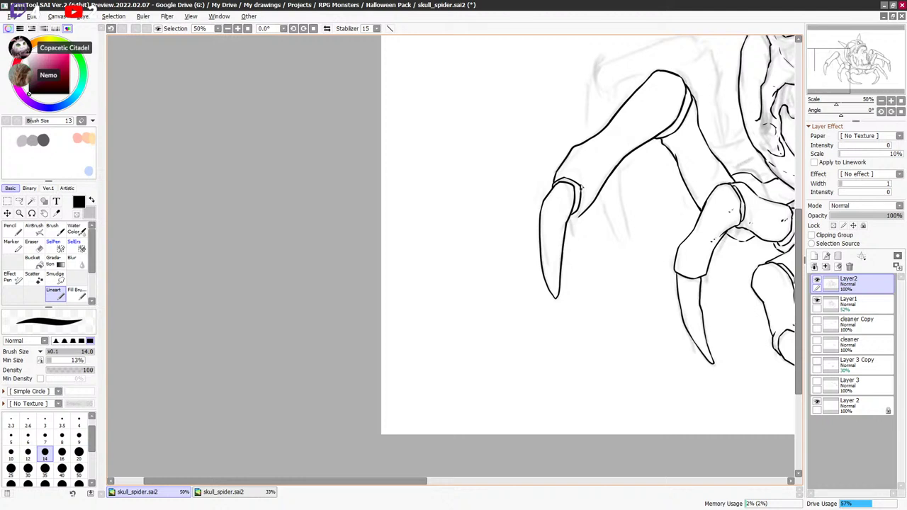
Close the underside of the near rear leg's lower joint and trim the overshooting line ends.
key(minus)
key(x)
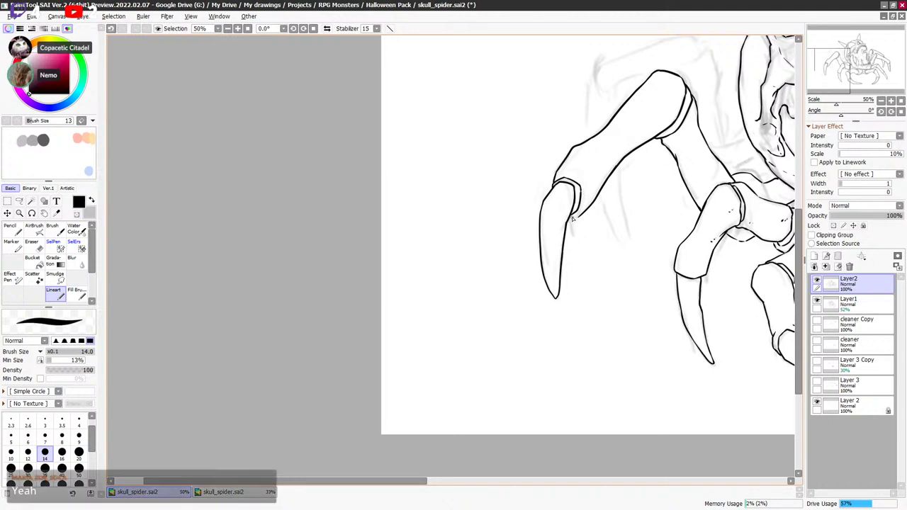
key(x)
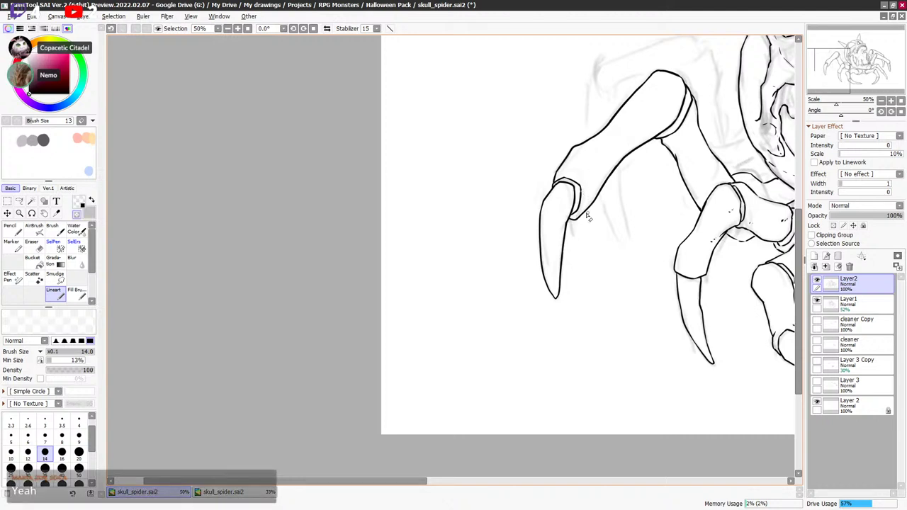
key(x)
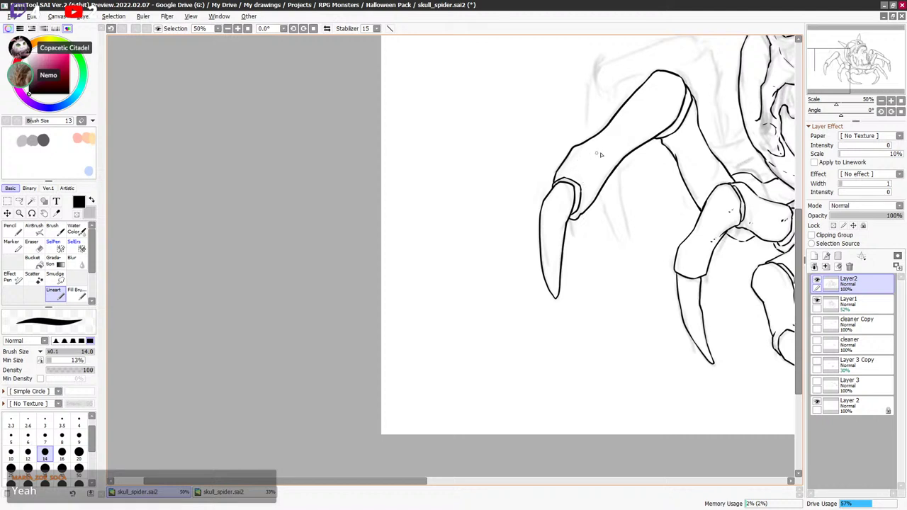
Clean up the line ends at the near rear leg's upper joint and add small texture dots to the raised segment.
drag(688, 201, 664, 207)
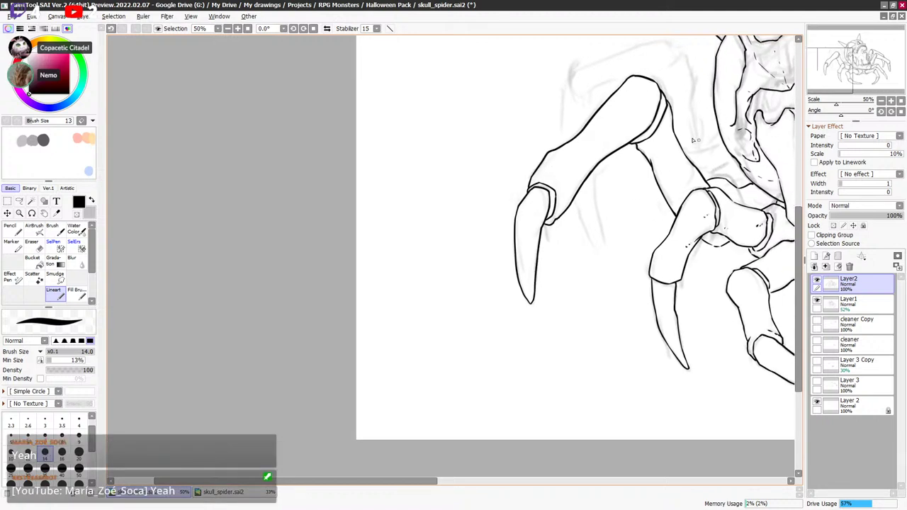
key(x)
key(x)
key(minus)
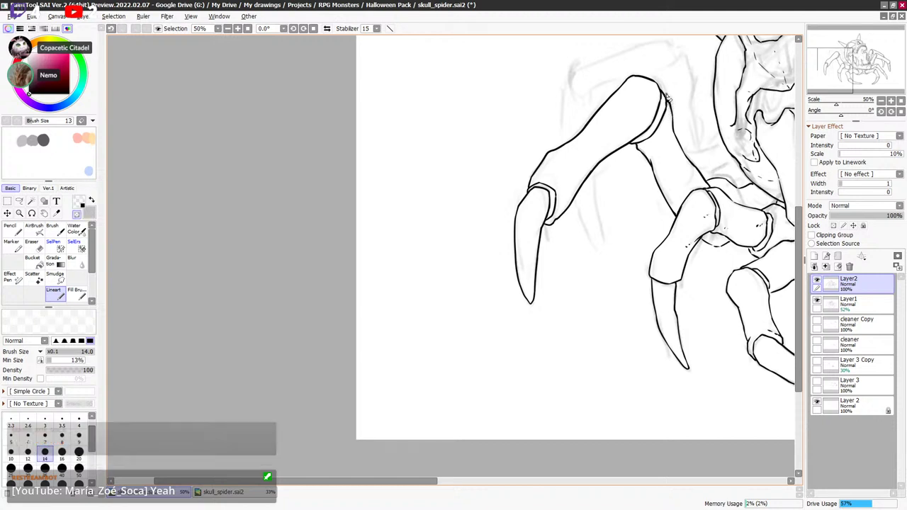
key(minus)
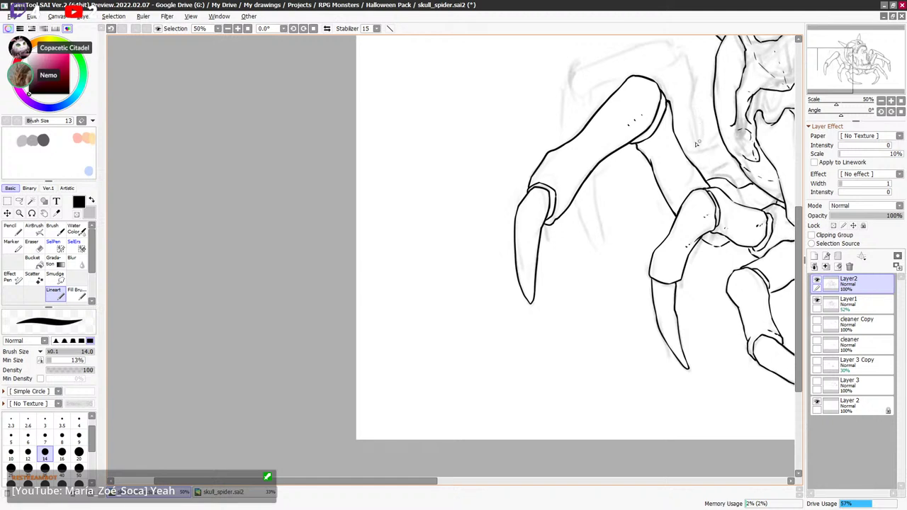
Refine the outer corner of the rim where the near rear leg meets its claw.
key(x)
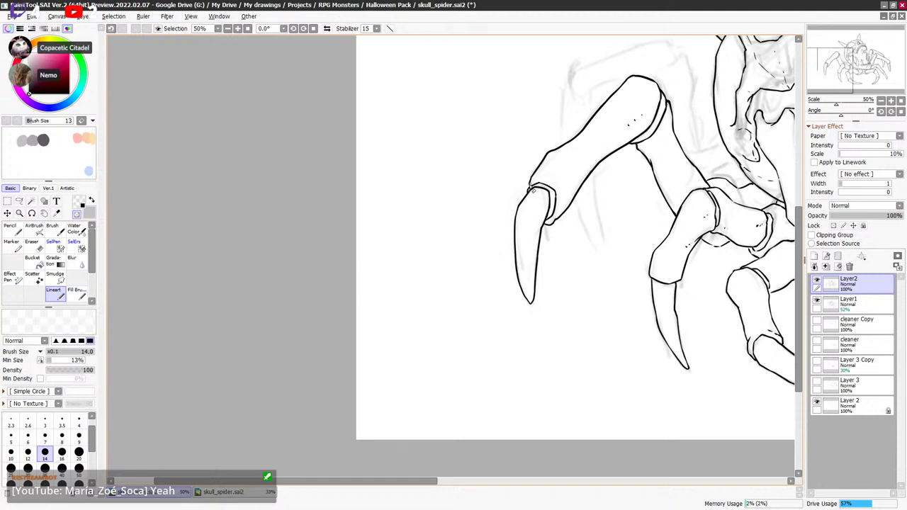
key(x)
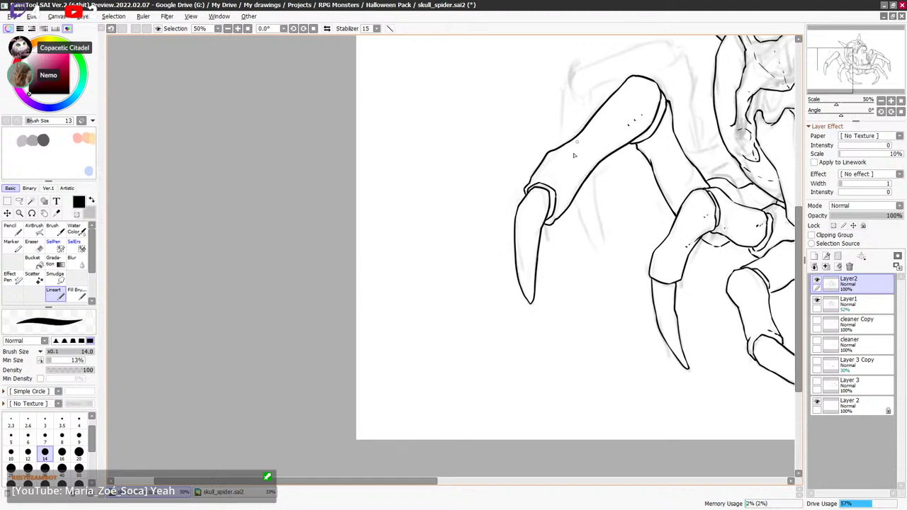
key(x)
key(x)
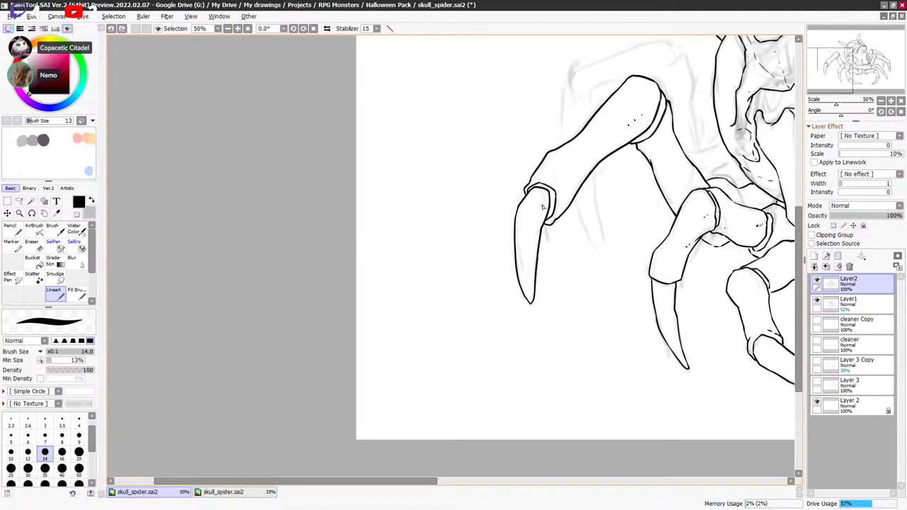
Add small texture dots to the claws of the near rear leg and the neighbouring middle leg.
click(542, 207)
click(541, 214)
drag(703, 229, 636, 196)
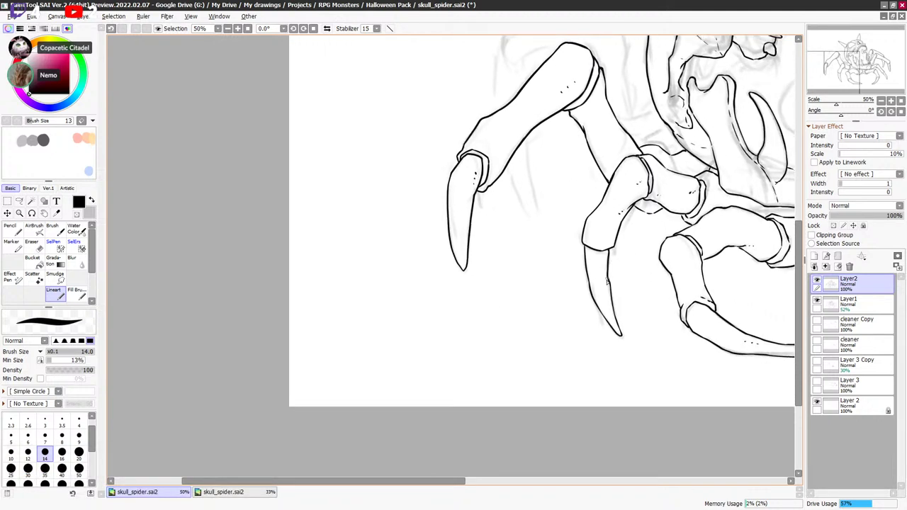
click(603, 279)
click(605, 285)
click(606, 292)
Ink the rearmost leg behind the near rear leg, including its claw tip, raised upper segment and knee joint.
mouse_move(697, 132)
mouse_down()
mouse_move(633, 246)
mouse_move(595, 250)
mouse_up()
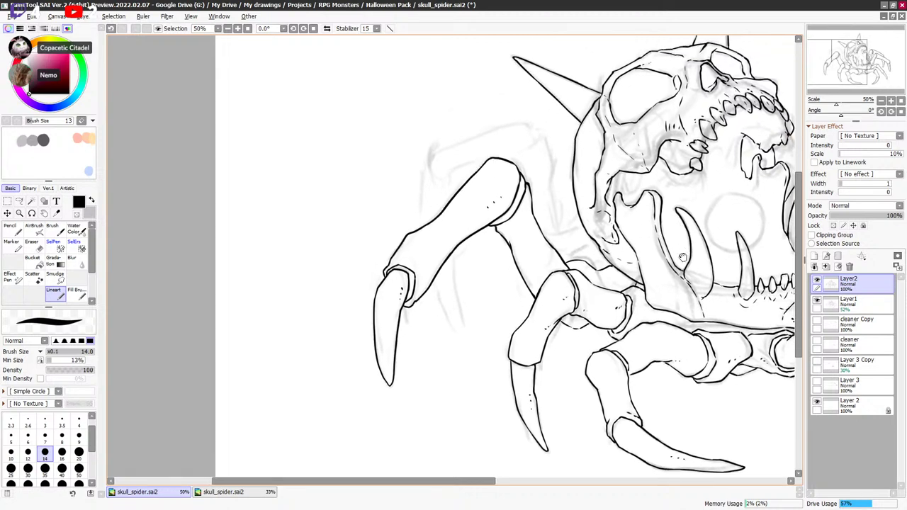
drag(682, 257, 655, 250)
scroll(691, 262, right, 2)
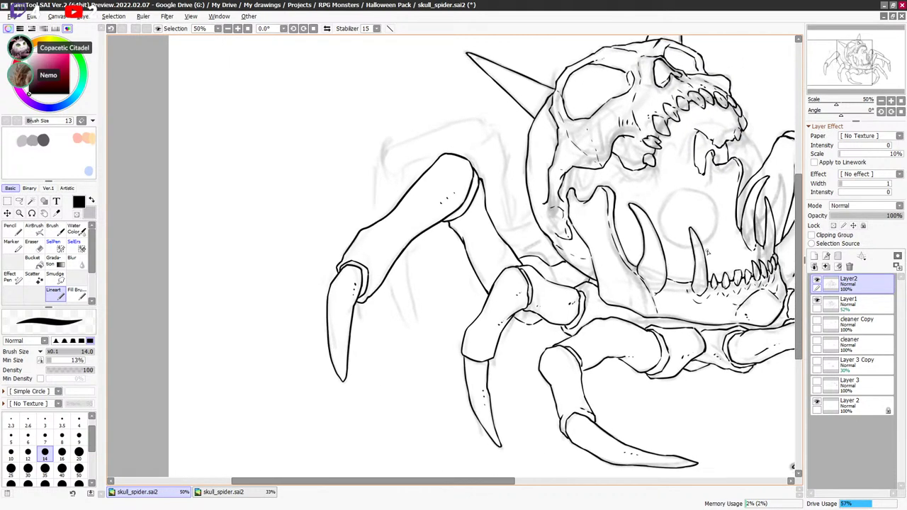
mouse_move(363, 274)
mouse_down()
mouse_move(391, 329)
mouse_move(382, 246)
mouse_up()
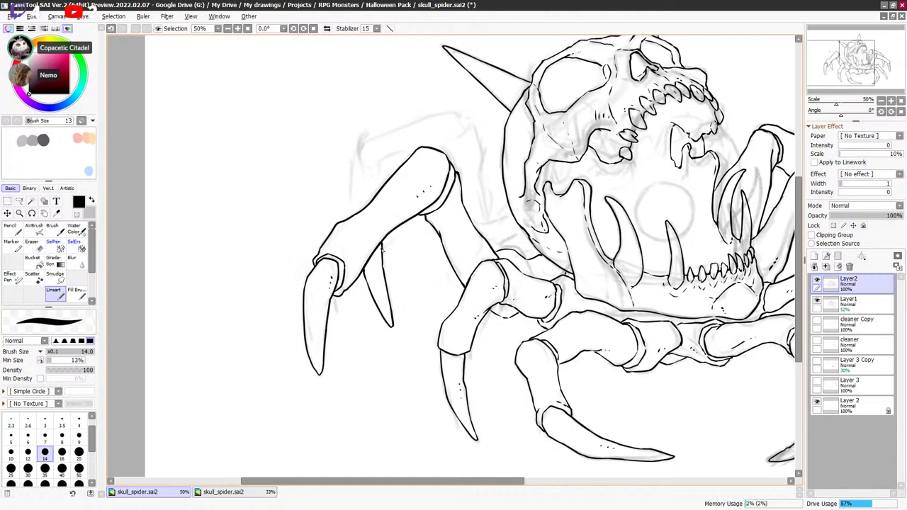
mouse_move(353, 213)
mouse_down()
mouse_move(364, 144)
mouse_move(362, 154)
mouse_move(376, 147)
mouse_move(363, 146)
mouse_move(362, 162)
mouse_move(375, 172)
mouse_move(395, 154)
mouse_move(380, 170)
mouse_move(412, 151)
mouse_move(363, 145)
mouse_move(456, 115)
mouse_move(467, 149)
mouse_move(454, 148)
mouse_move(470, 126)
mouse_move(485, 156)
mouse_move(487, 210)
mouse_up()
key(ctrl+z)
key(ctrl+z)
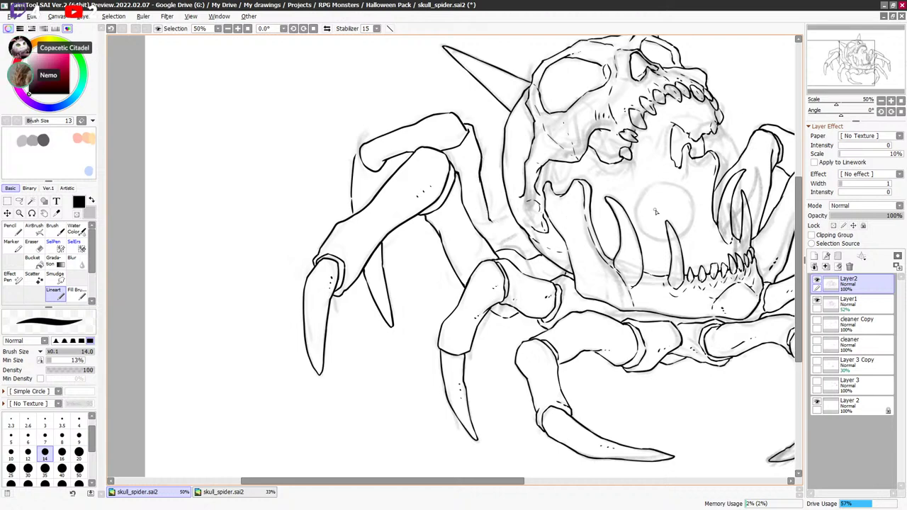
Ink the rearmost leg's rounded base segment against the skull, connect the leg line to it, and add texture dots.
drag(712, 267, 668, 276)
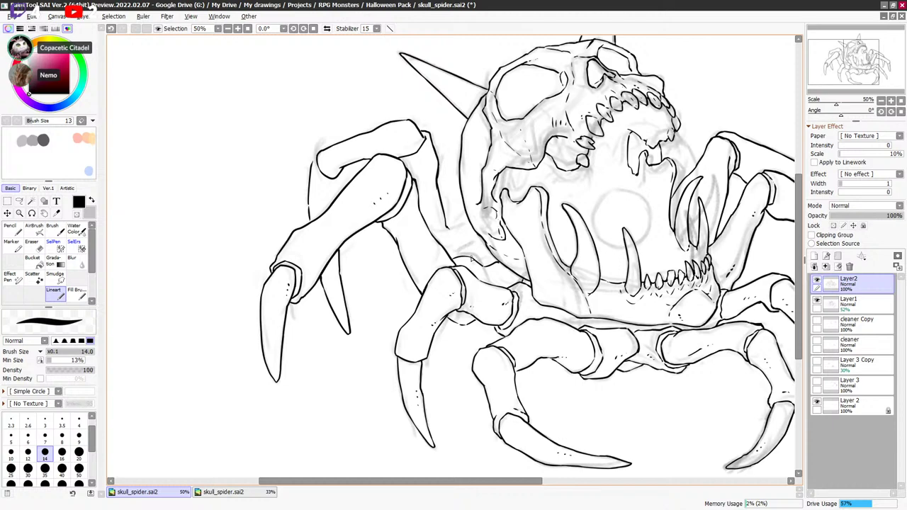
key(ctrl+z)
drag(448, 228, 470, 230)
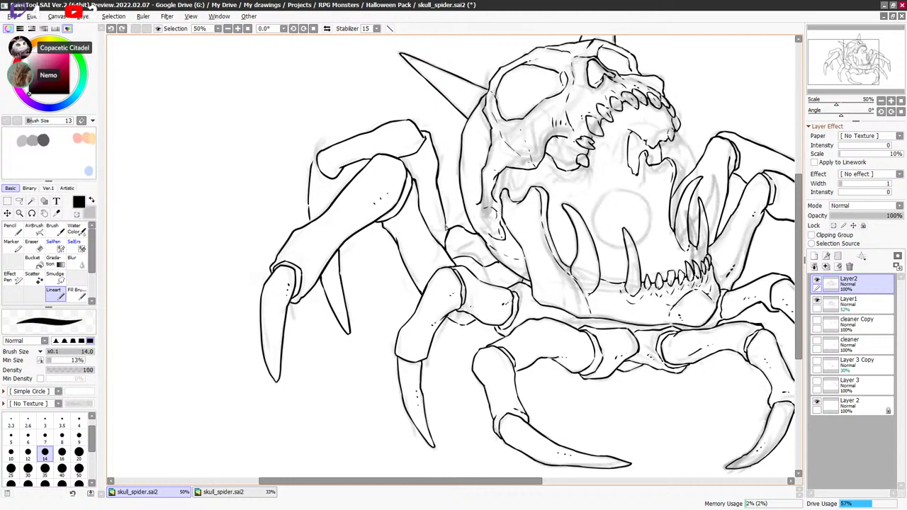
drag(445, 216, 448, 225)
drag(523, 259, 523, 252)
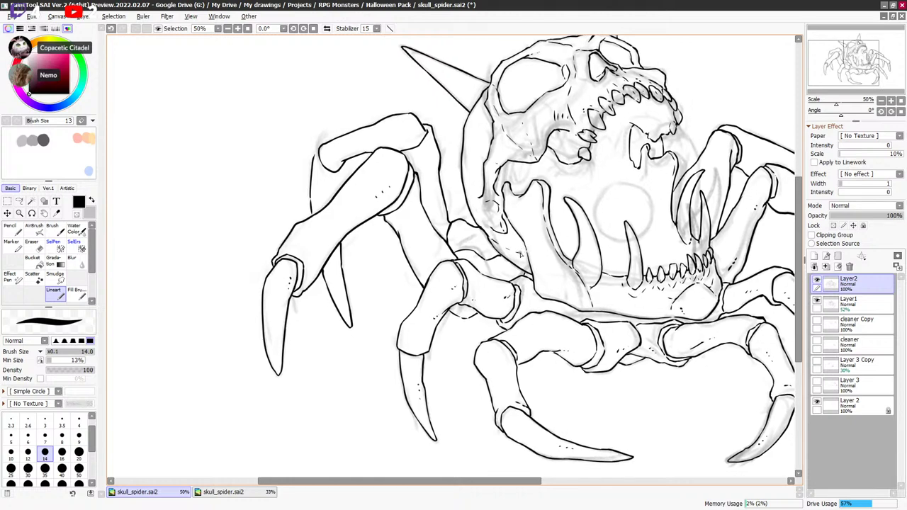
drag(520, 246, 524, 246)
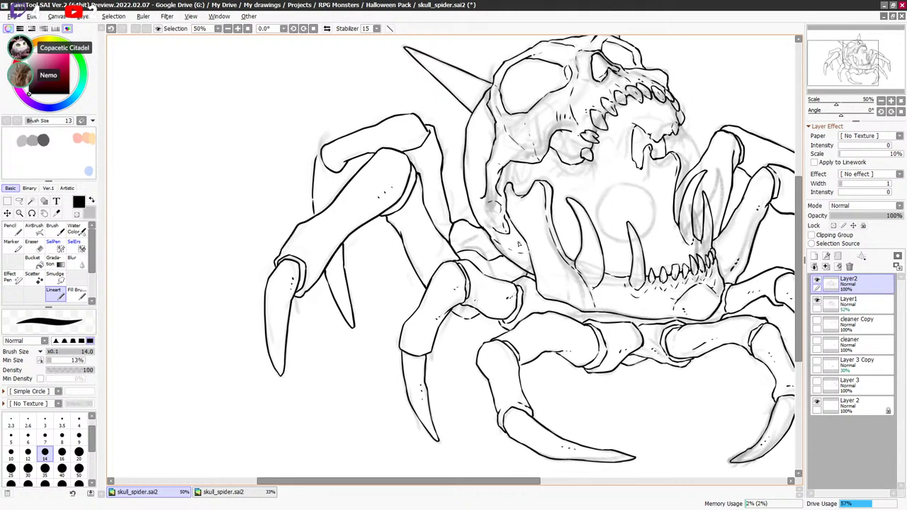
key(minus)
key(minus)
Redraw the small contour beneath the middle leg's joint as a solid line and clean up its ends.
drag(570, 250, 566, 251)
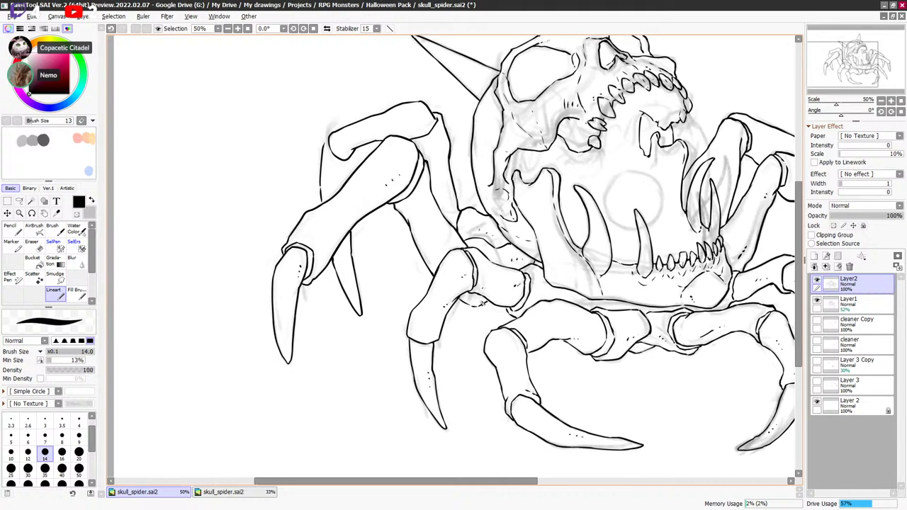
scroll(481, 303, up, 1)
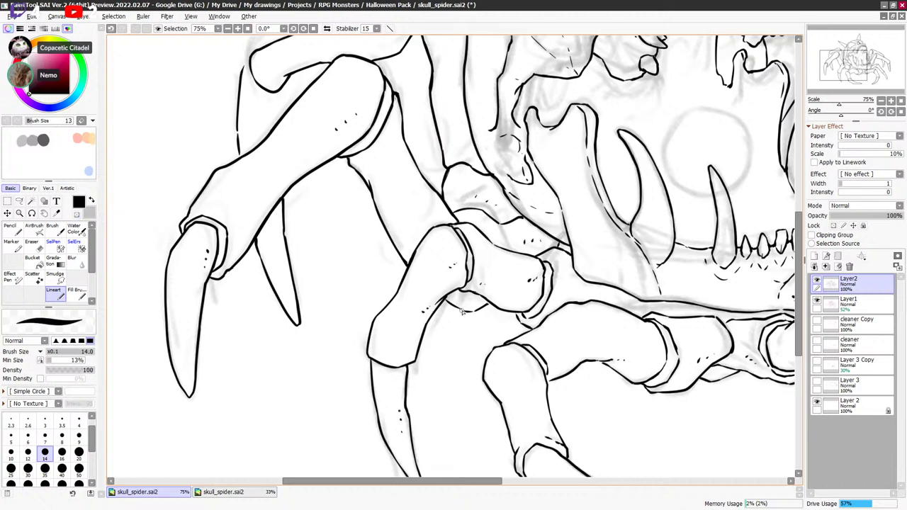
key(ctrl+z)
drag(456, 306, 479, 310)
key(c)
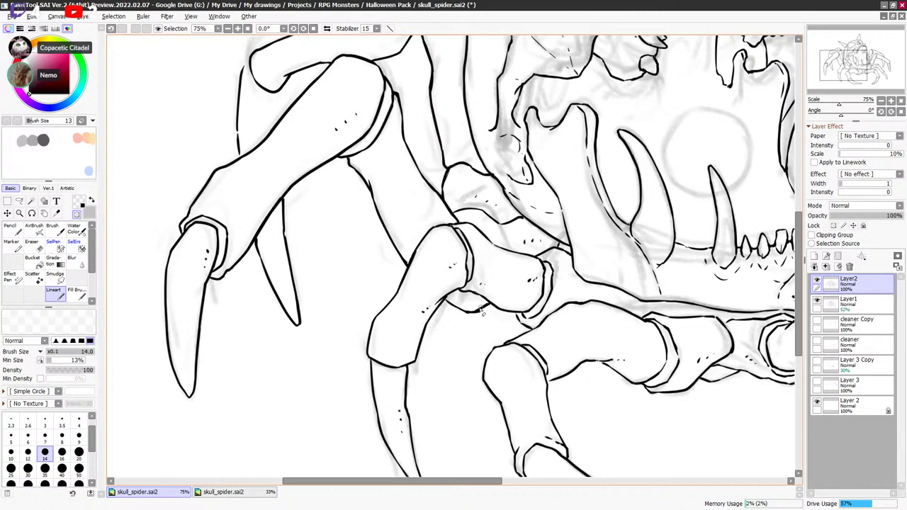
key(c)
key(c)
key(c)
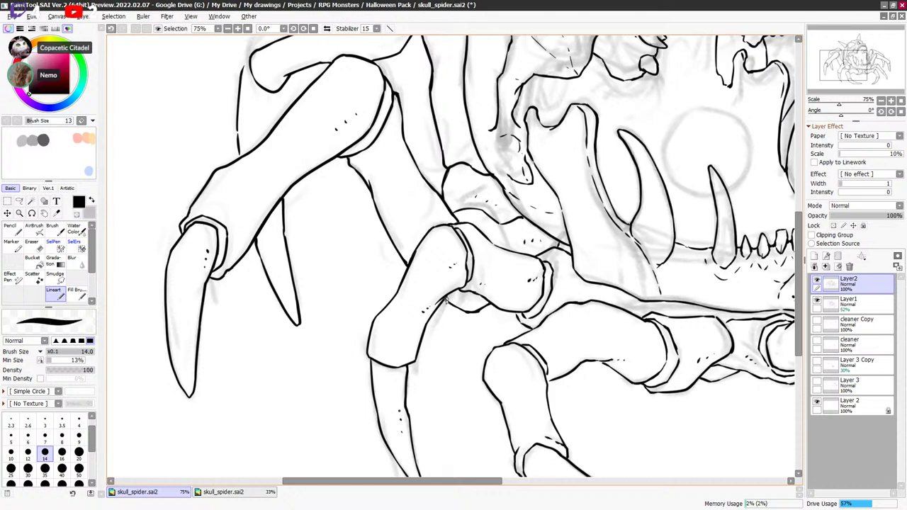
Ink the rearmost leg's inner lower contour, add dots to its knee, and join the outer contour to the knee.
mouse_move(378, 155)
mouse_down()
mouse_move(474, 253)
mouse_move(454, 235)
mouse_up()
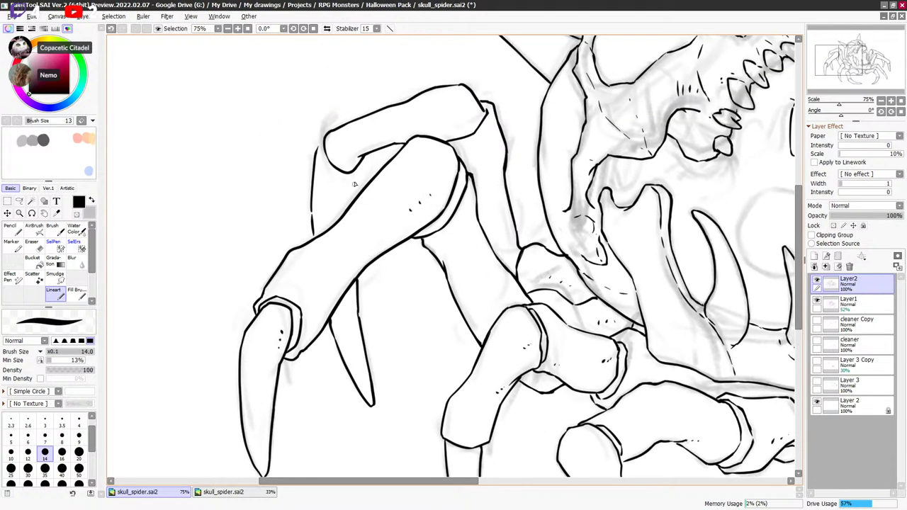
mouse_move(367, 157)
mouse_down()
mouse_move(352, 204)
mouse_move(369, 156)
mouse_move(349, 175)
mouse_up()
key(minus)
key(minus)
key(x)
key(x)
key(x)
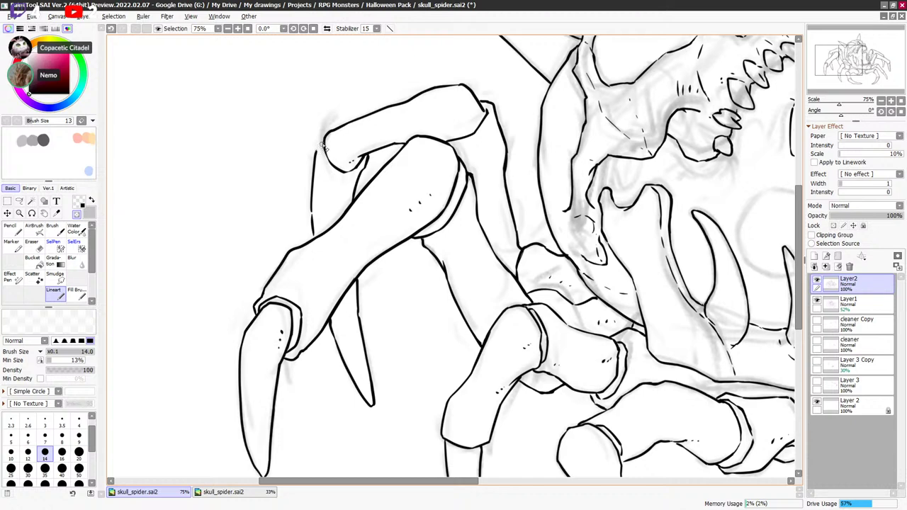
key(x)
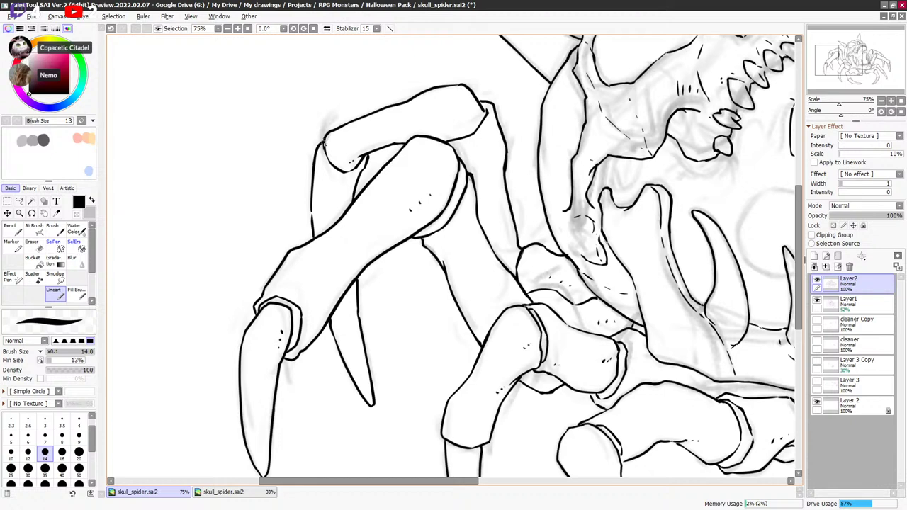
Clean up the top corner of the rearmost leg's upper joint and add texture dots below that joint.
key(x)
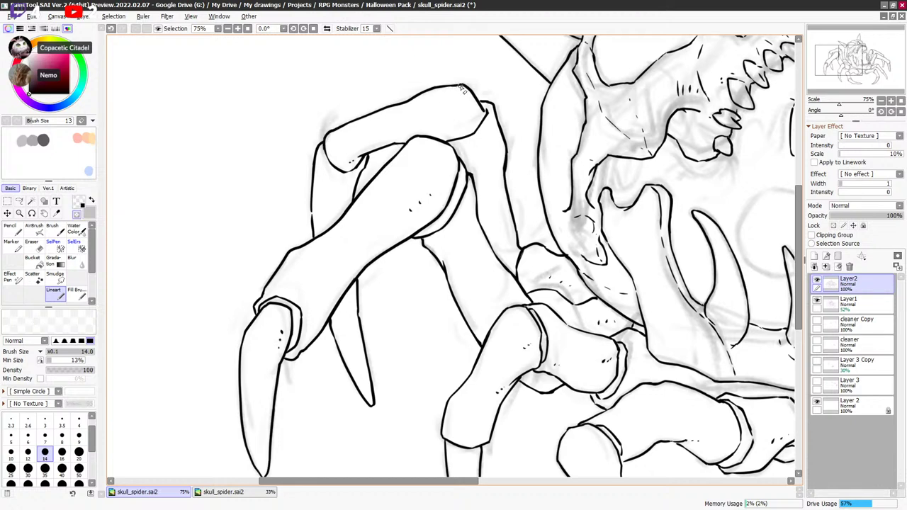
key(x)
key(x)
key(x)
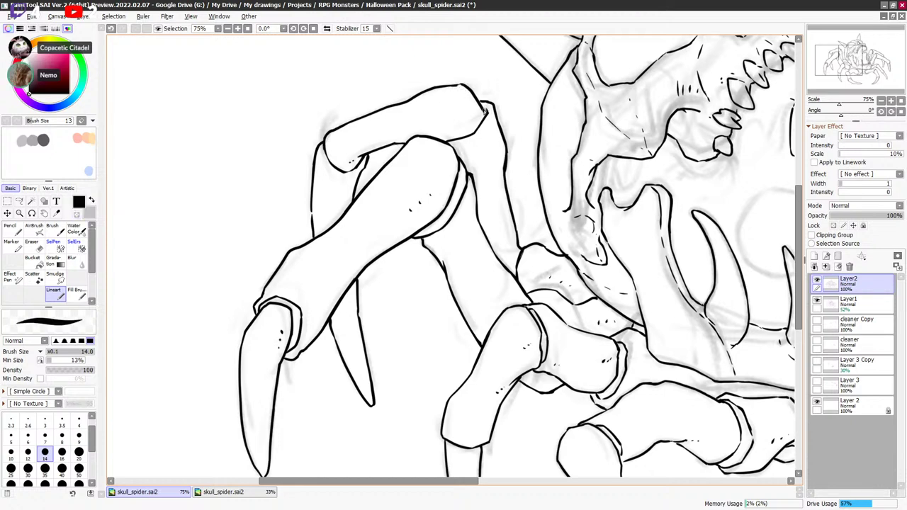
key(x)
key(x)
key(x)
key(x)
Trim the line ends where the rearmost leg meets its rounded base segment.
drag(550, 247, 531, 211)
key(x)
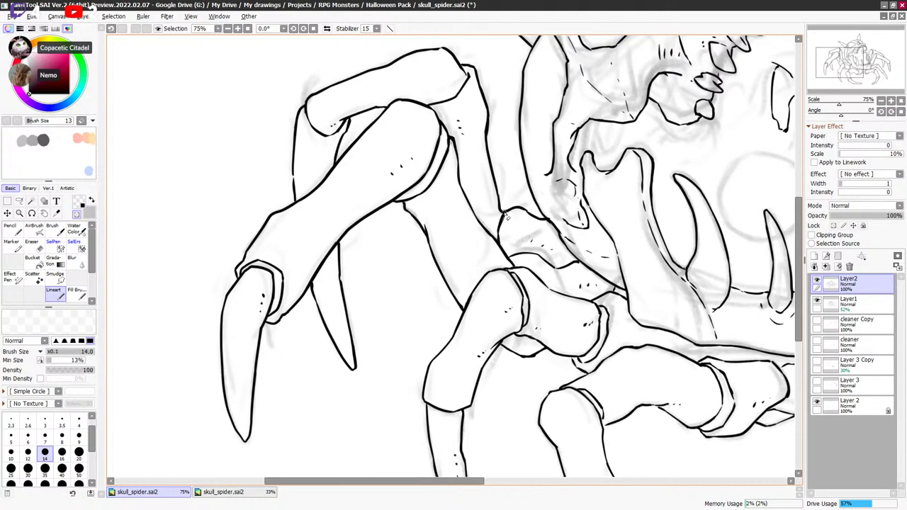
key(x)
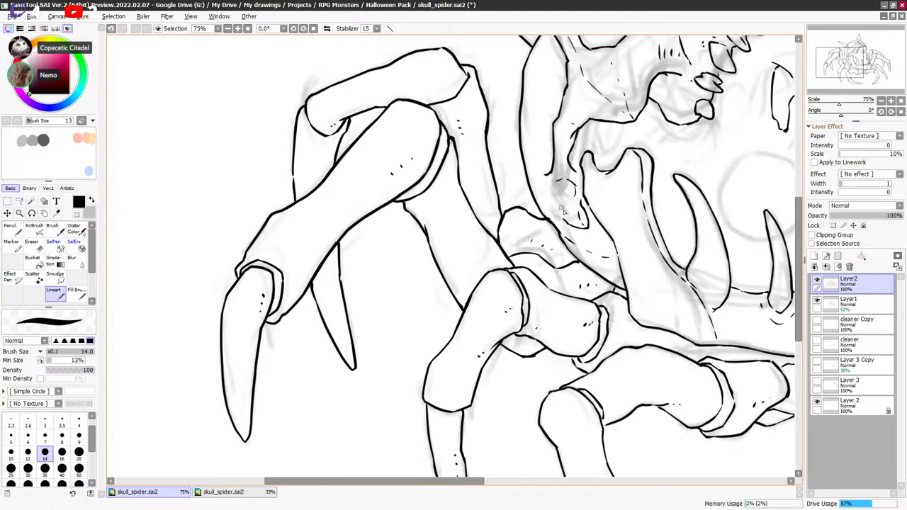
Clean up the crossing where the rearmost leg's base meets the skull and retrace the skull's lower back edge.
drag(563, 211, 549, 197)
key(x)
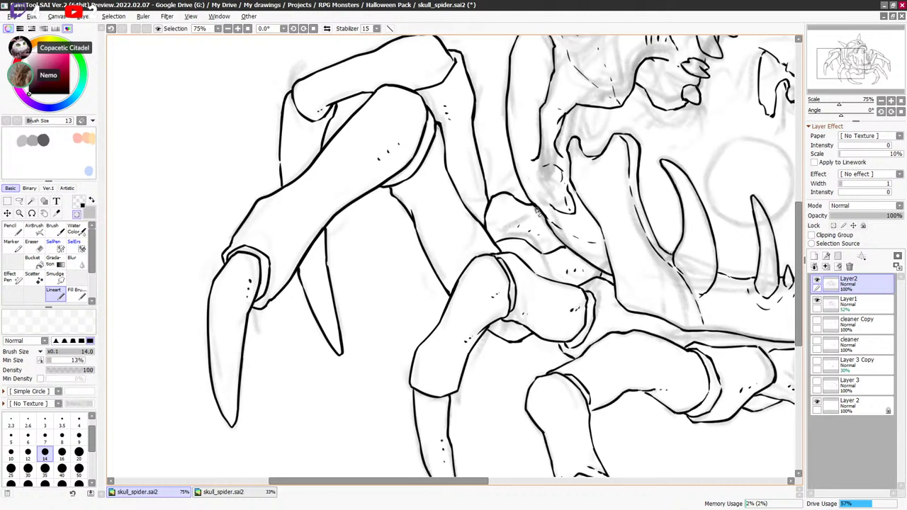
key(minus)
drag(546, 212, 537, 208)
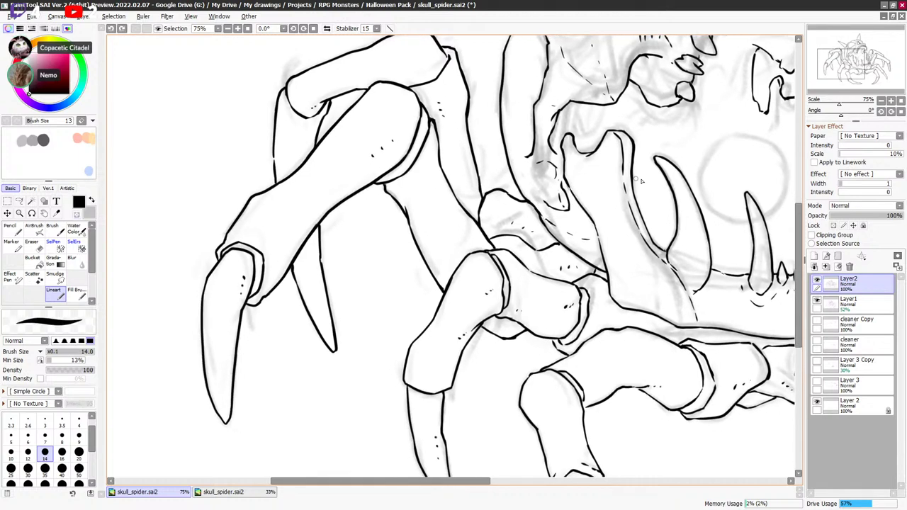
drag(656, 188, 567, 213)
key(minus)
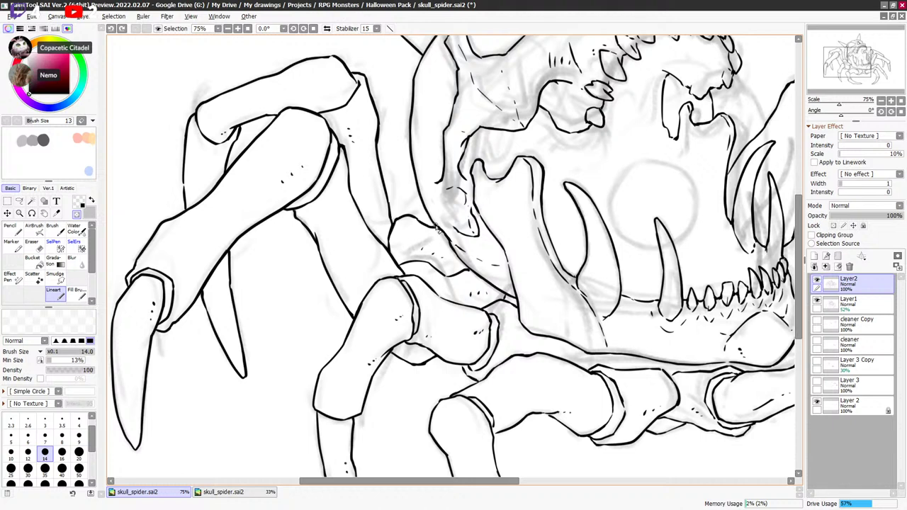
key(minus)
drag(432, 218, 447, 239)
mouse_move(468, 268)
mouse_down()
mouse_move(517, 302)
mouse_move(521, 321)
mouse_up()
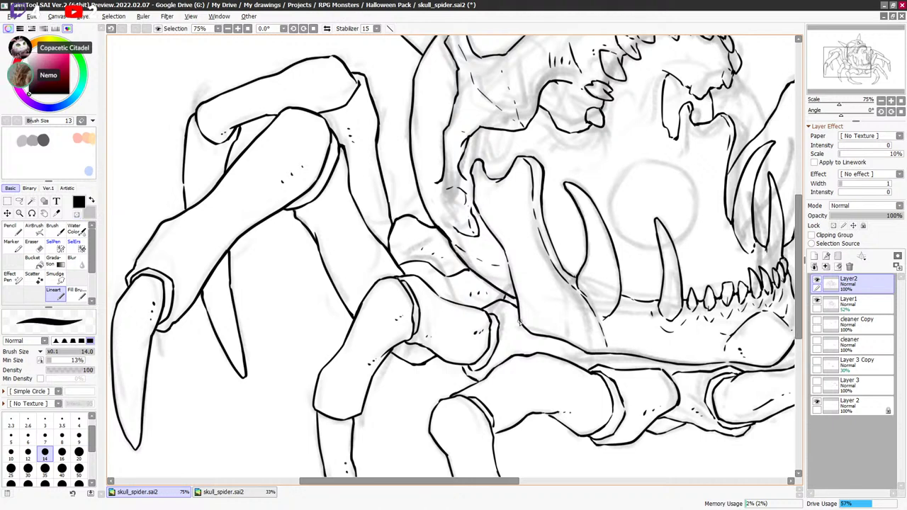
drag(528, 286, 428, 178)
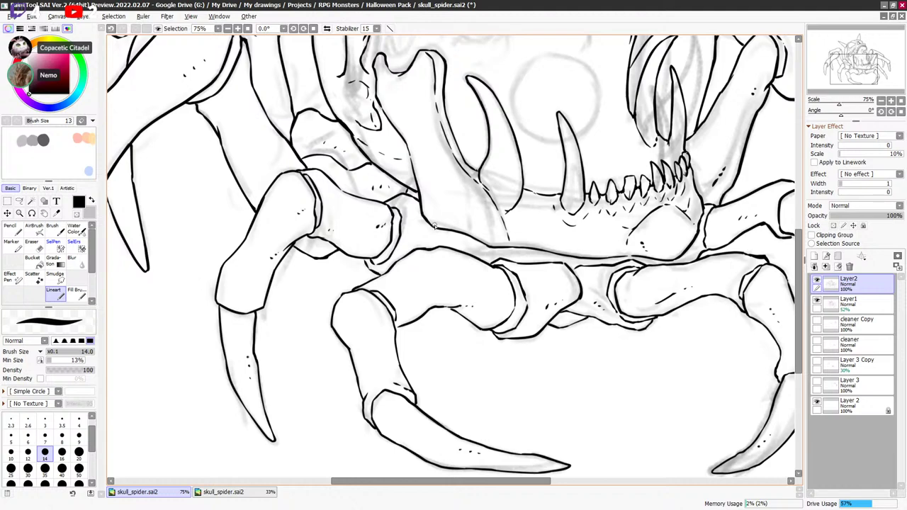
Clean up the skull's back edge where the side horn meets it, and touch up the outline behind the large eye socket.
drag(464, 160, 534, 292)
drag(478, 178, 496, 239)
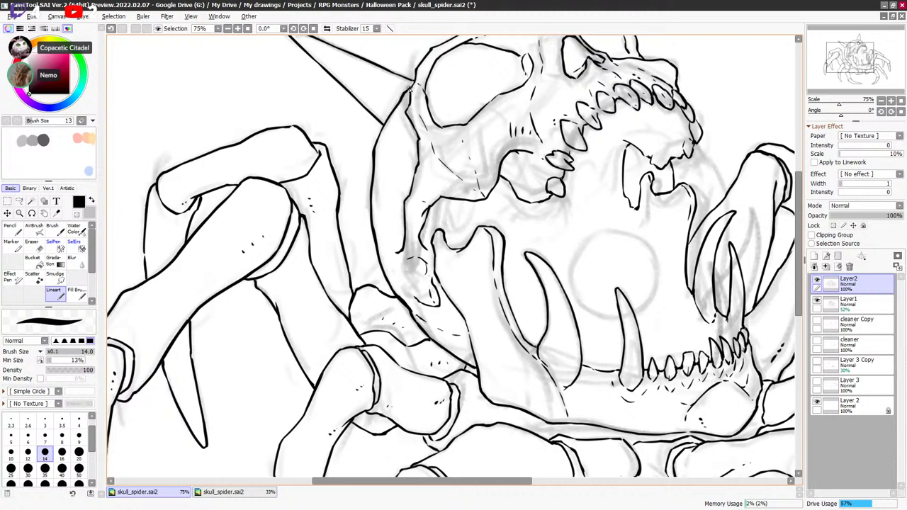
key(e)
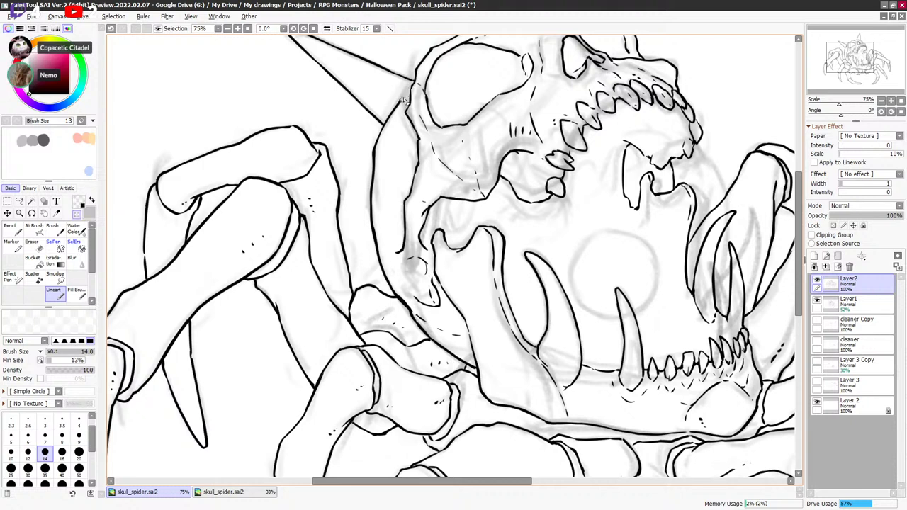
key(e)
mouse_move(406, 101)
mouse_down()
mouse_move(415, 85)
mouse_move(410, 155)
mouse_up()
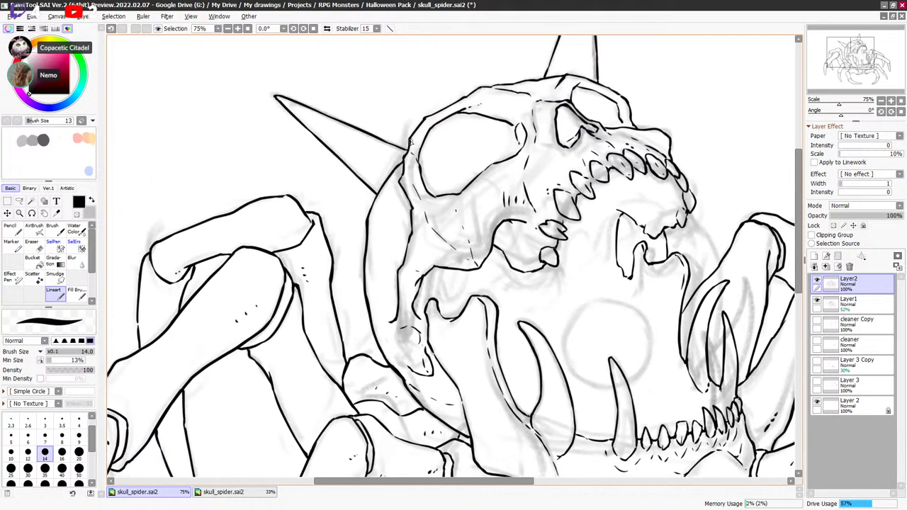
key(e)
key(e)
key(e)
key(e)
key(e)
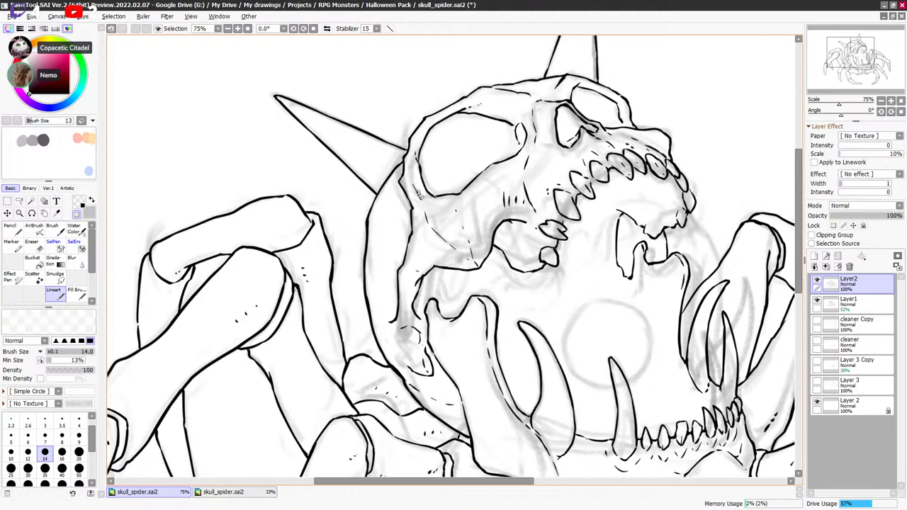
key(e)
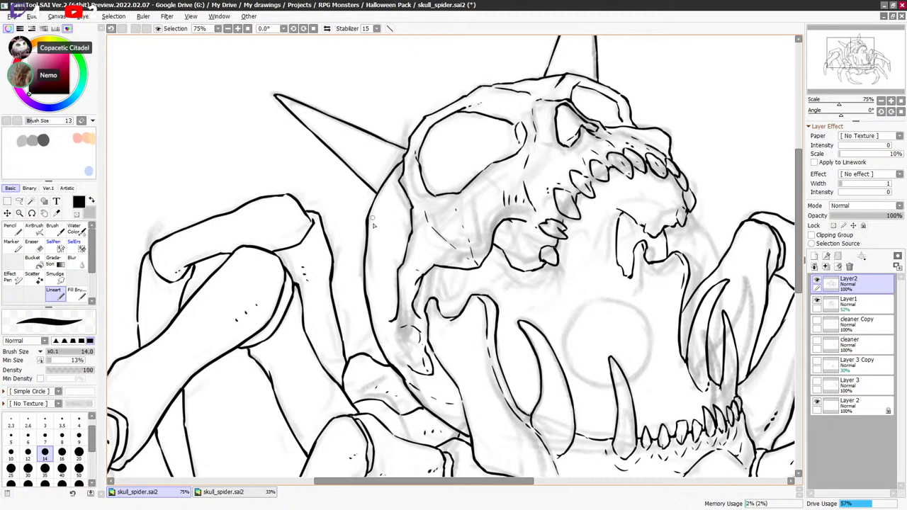
Ink broken contour dashes inside the crescent-shaped rear part of the skull, redoing unsatisfactory strokes.
key(minus)
key(minus)
drag(390, 296, 368, 237)
key(ctrl+z)
drag(390, 298, 369, 225)
key(ctrl+z)
drag(374, 270, 367, 224)
drag(603, 204, 581, 193)
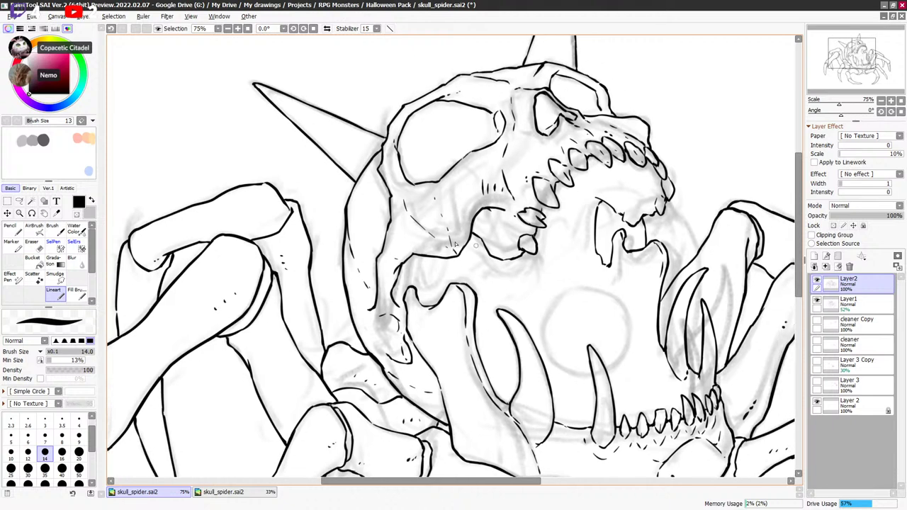
Add small texture dots to the side horn, the top horn and the inside of the eye sockets.
click(312, 118)
click(330, 126)
drag(673, 146, 632, 198)
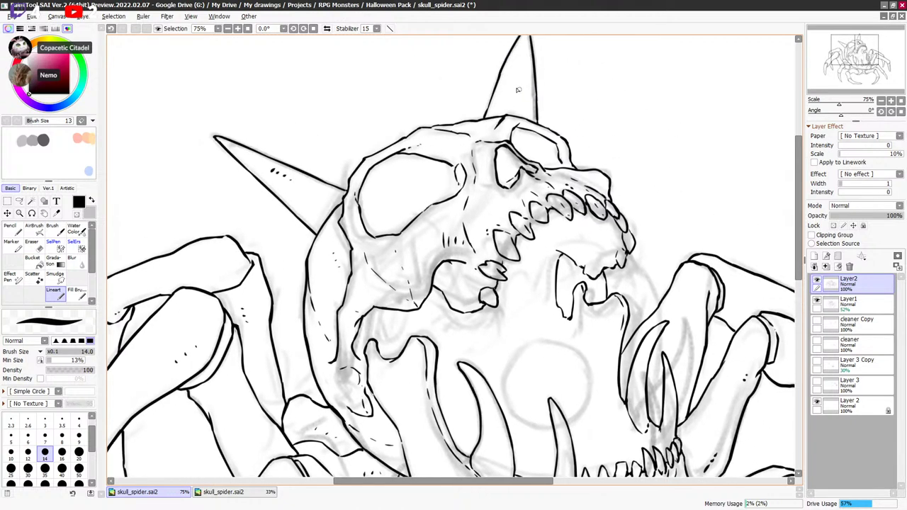
click(522, 67)
drag(681, 181, 685, 178)
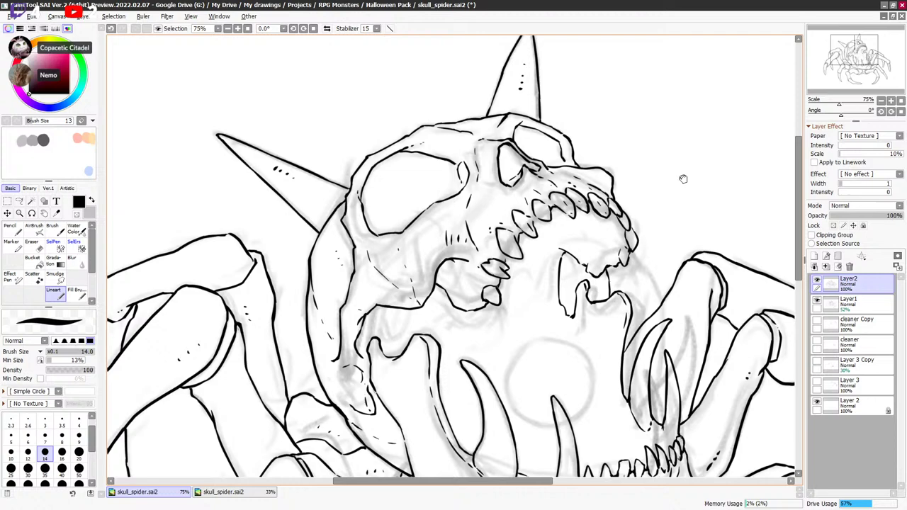
click(423, 166)
click(435, 174)
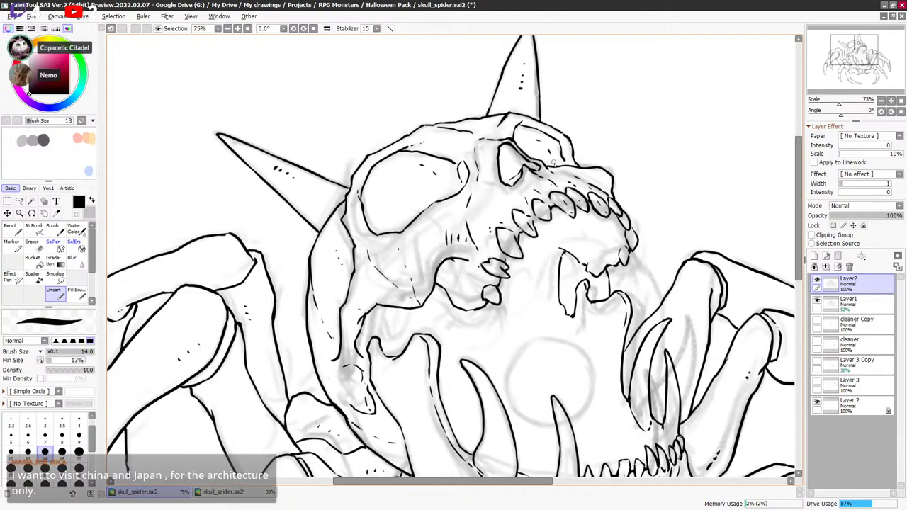
View the whole creature and hide the rough sketch on Layer1.
drag(692, 218, 656, 146)
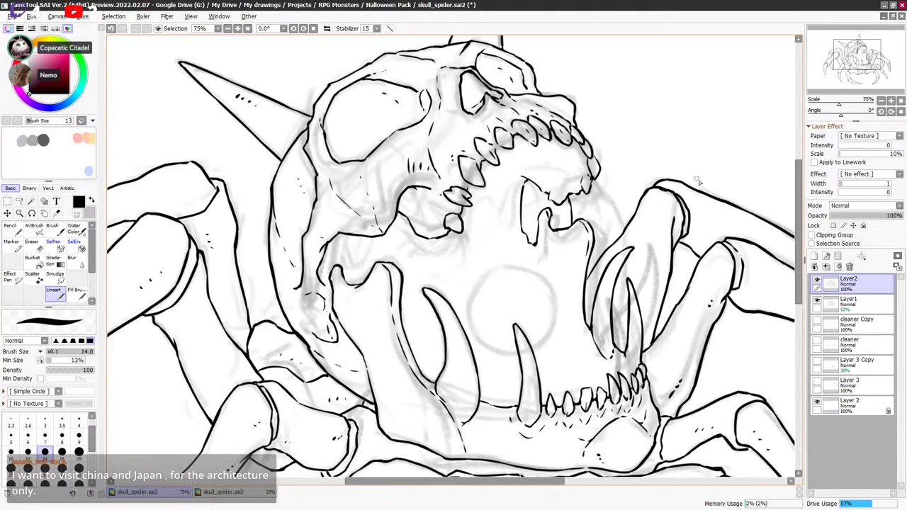
drag(720, 215, 715, 205)
scroll(720, 214, down, 2)
scroll(792, 216, down, 1)
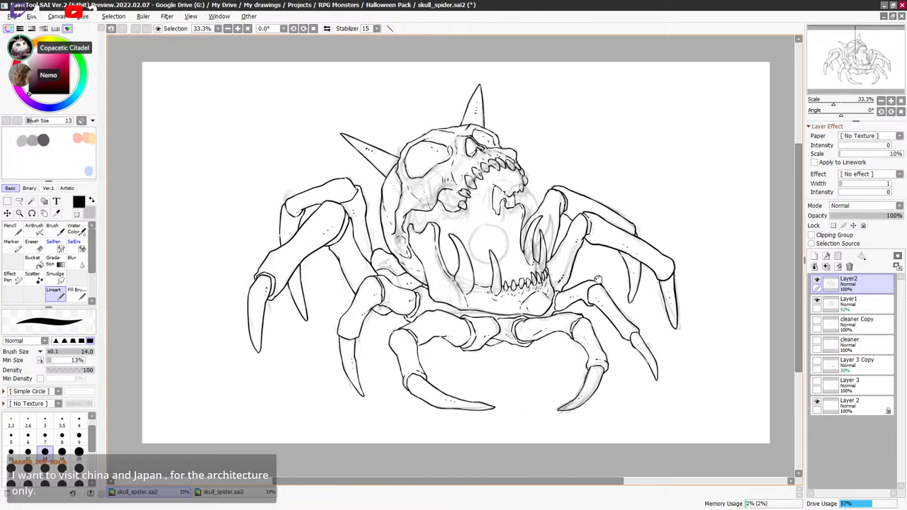
click(819, 301)
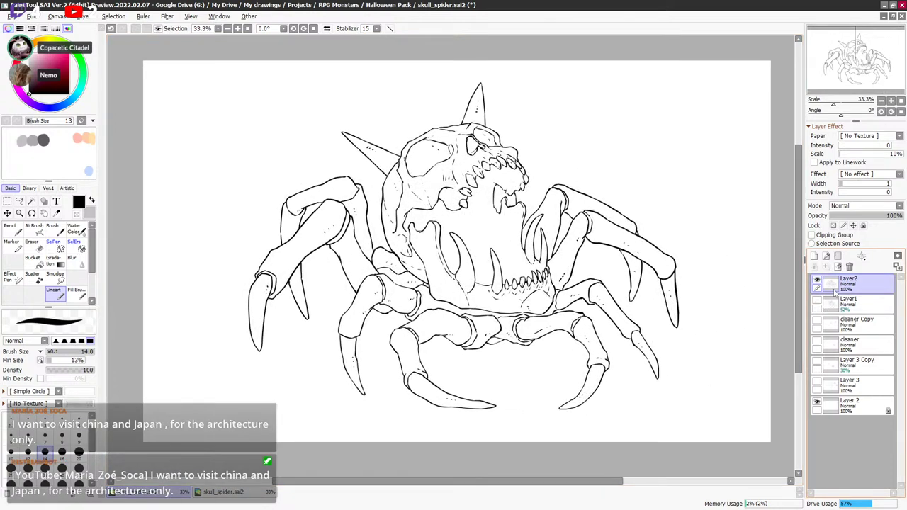
Clean up the lines at the knee joint of the large leg beside the open jaw.
scroll(550, 278, up, 3)
drag(669, 270, 632, 276)
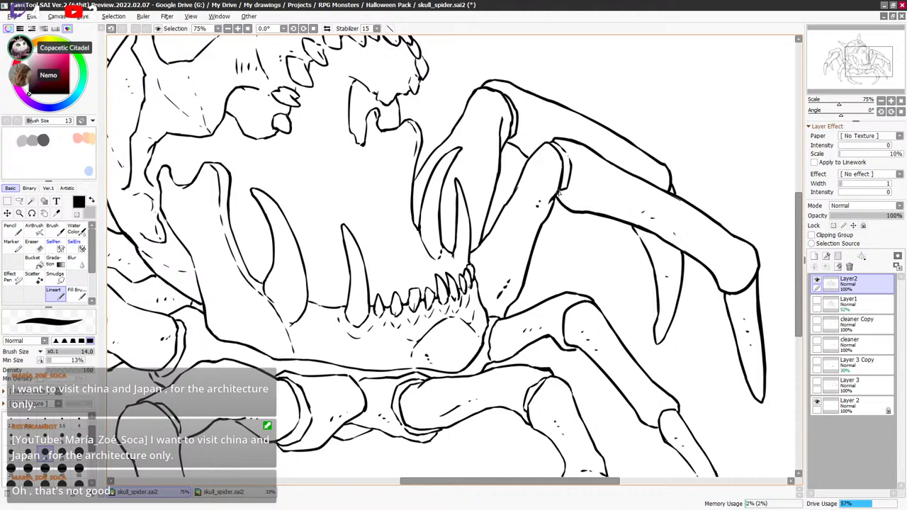
drag(567, 188, 570, 188)
key(minus)
key(minus)
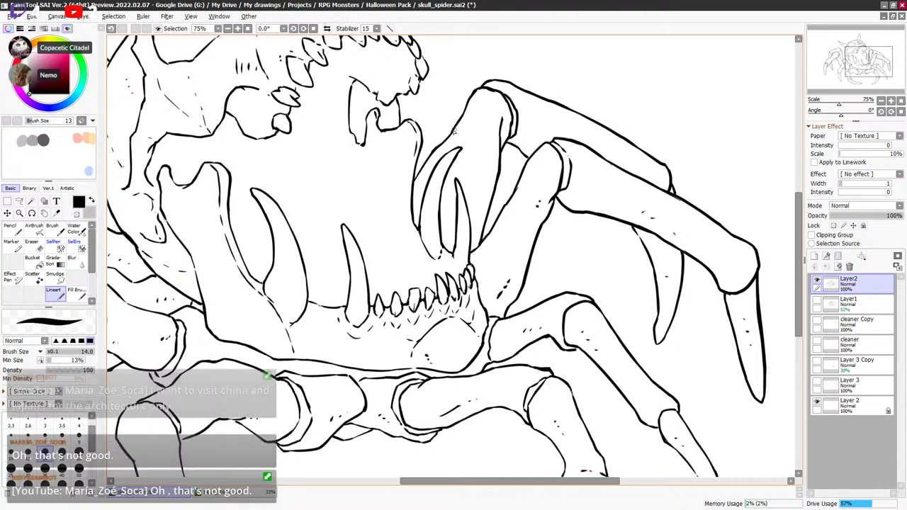
Clean up the outline where the snout meets the upper jaw's front teeth, undoing the last stroke.
scroll(403, 97, up, 2)
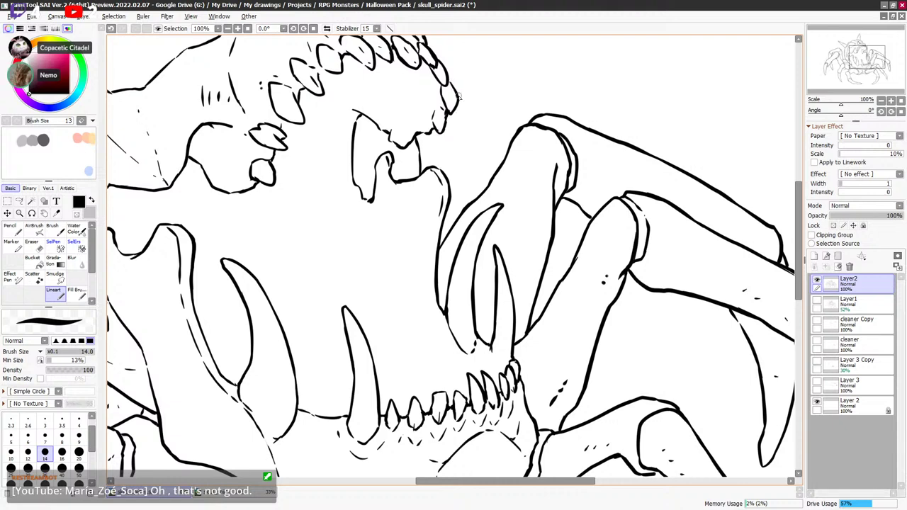
drag(476, 73, 473, 119)
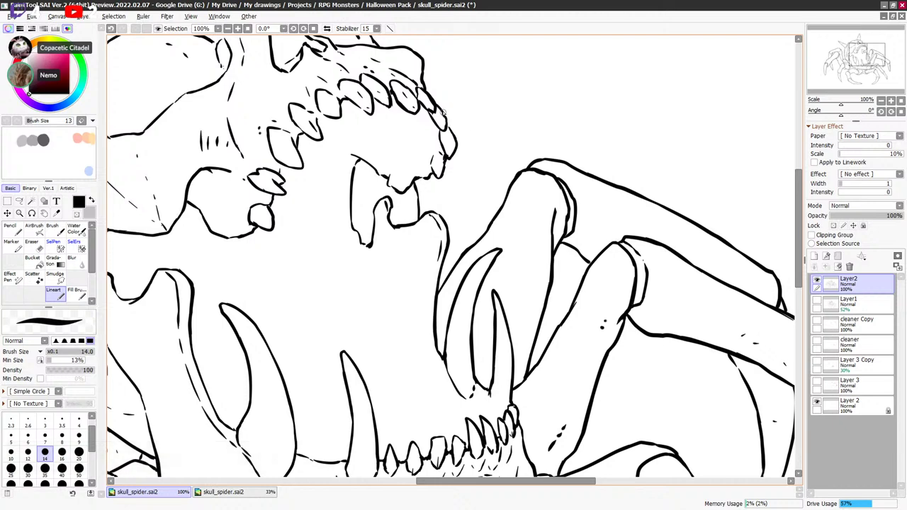
key(e)
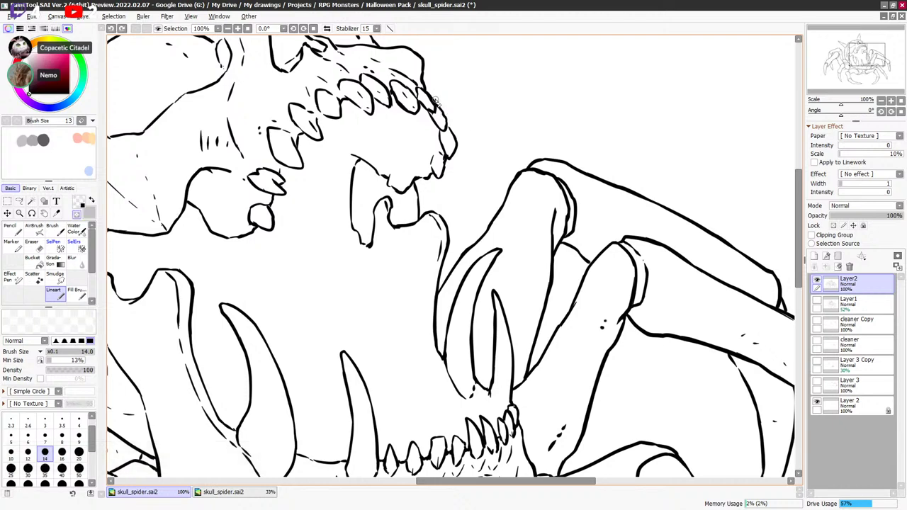
key(e)
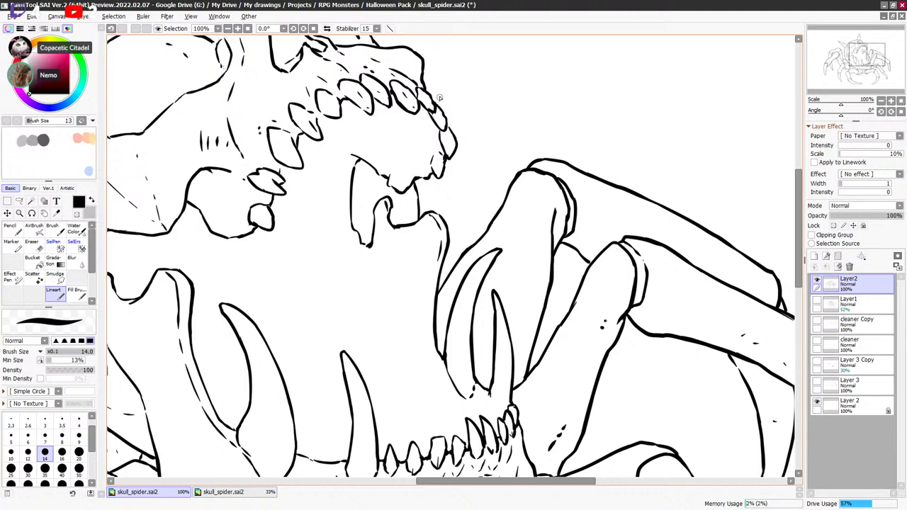
mouse_move(485, 123)
mouse_down()
mouse_move(487, 132)
mouse_move(440, 105)
mouse_up()
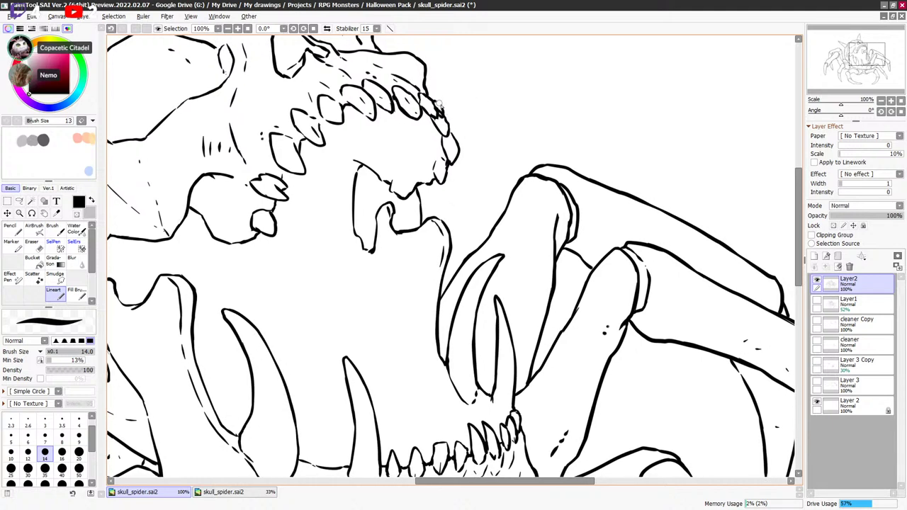
key(ctrl+z)
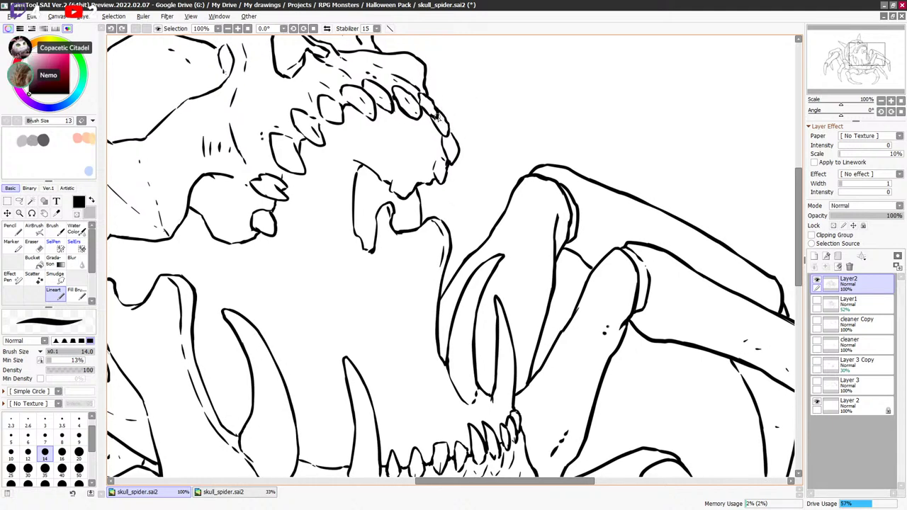
Retouch the outer contour of the upper jaw's foremost teeth, redoing the stroke between them.
key(minus)
key(minus)
mouse_move(438, 113)
mouse_down()
mouse_move(435, 120)
mouse_move(435, 105)
mouse_move(443, 135)
mouse_up()
key(minus)
key(minus)
key(ctrl+z)
key(minus)
key(minus)
key(minus)
key(minus)
key(minus)
key(minus)
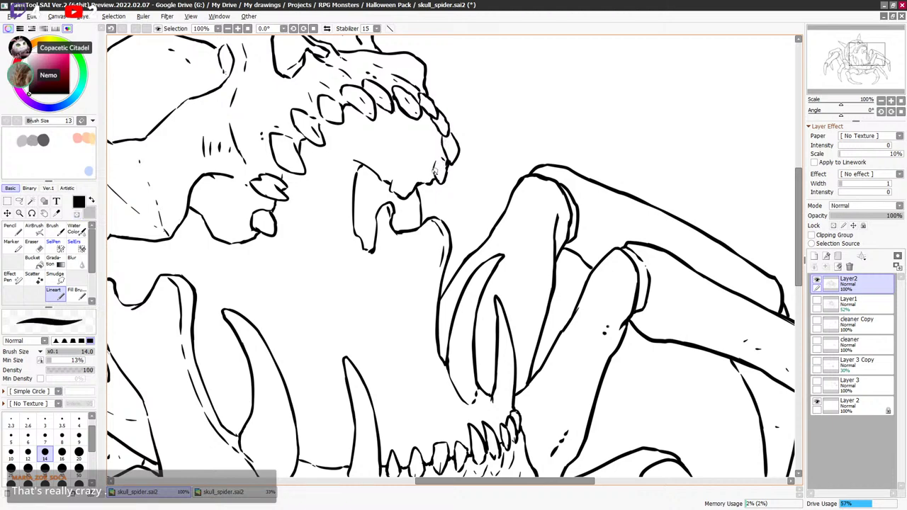
Refine the outlines of the last two teeth at the tip of the upper jaw, alternating ink and eraser.
key(x)
key(x)
key(x)
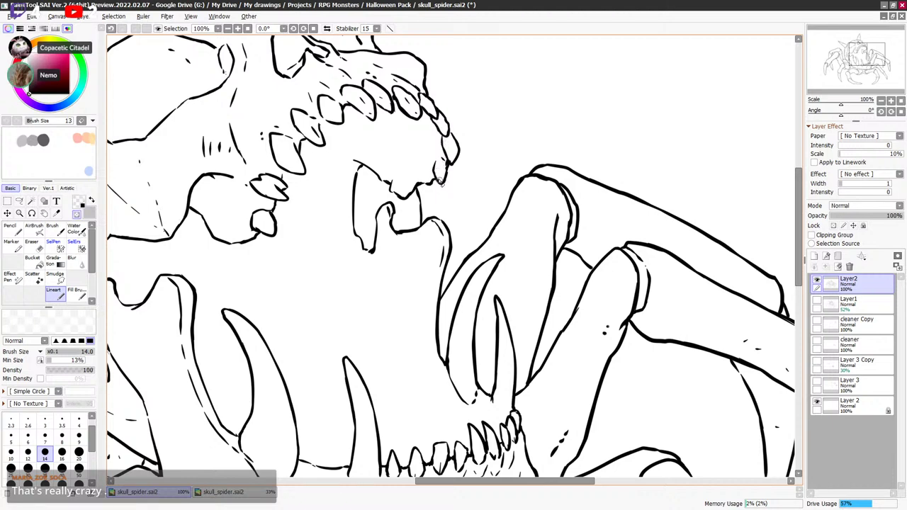
key(x)
key(x)
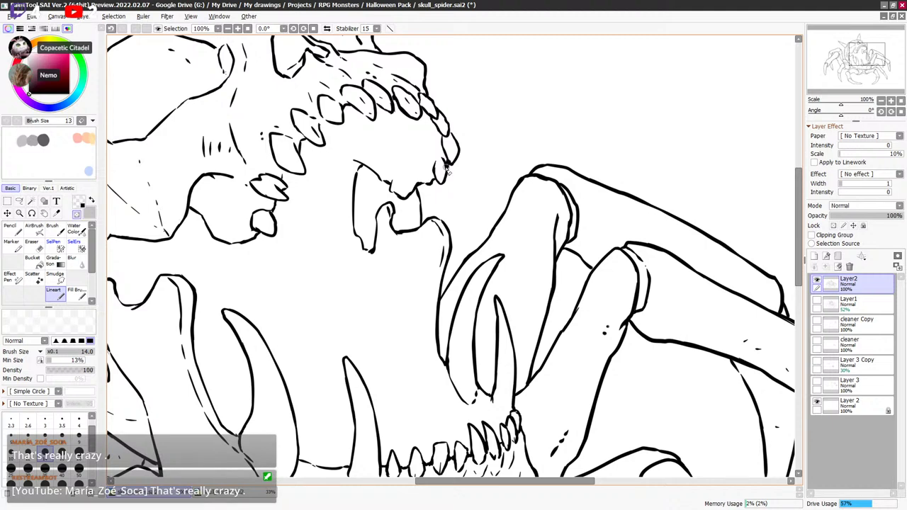
key(minus)
key(minus)
key(x)
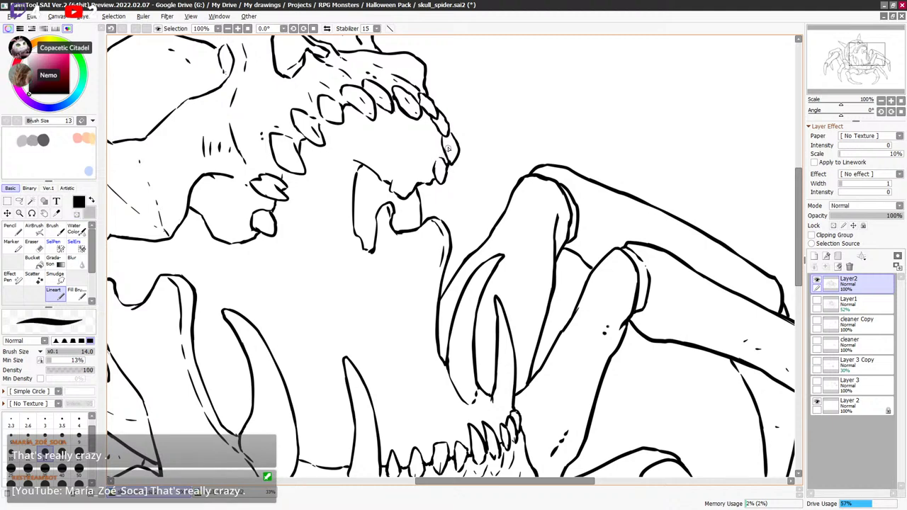
key(minus)
key(minus)
key(x)
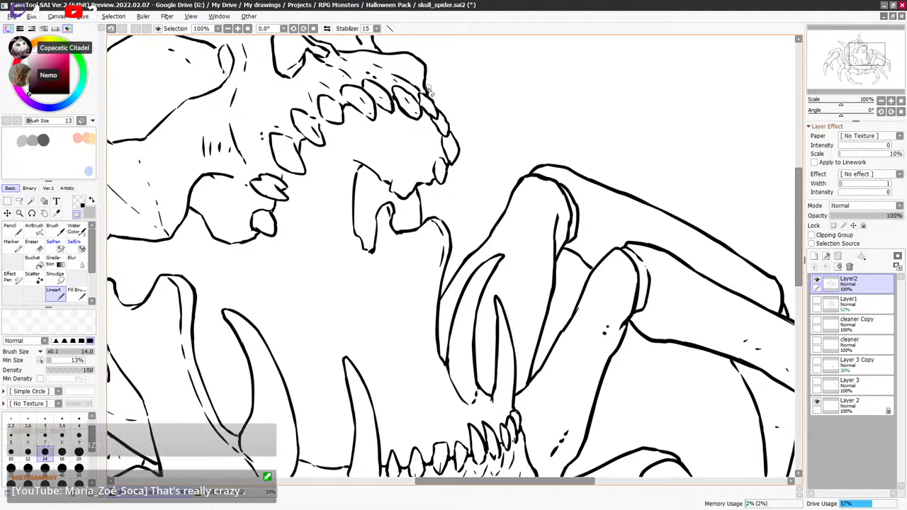
Clean up the snout's outline from above the front teeth back toward the brow.
drag(446, 79, 453, 118)
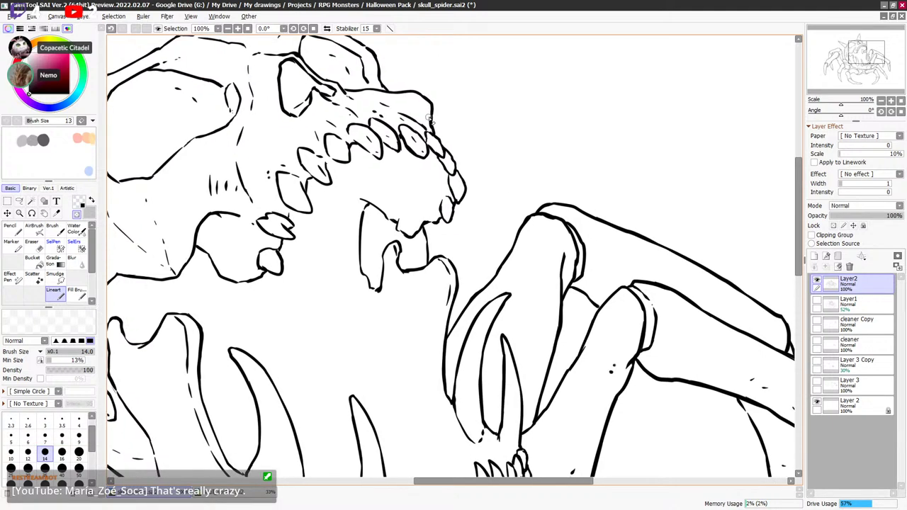
key(x)
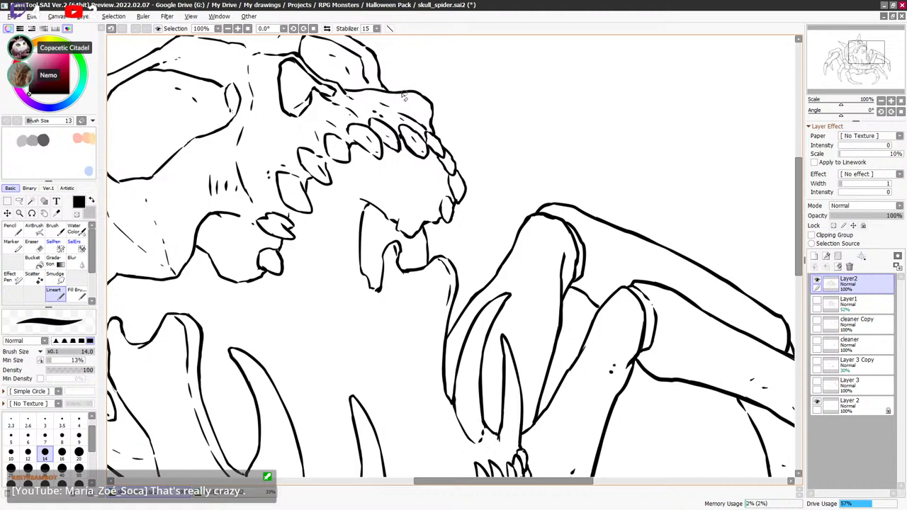
key(x)
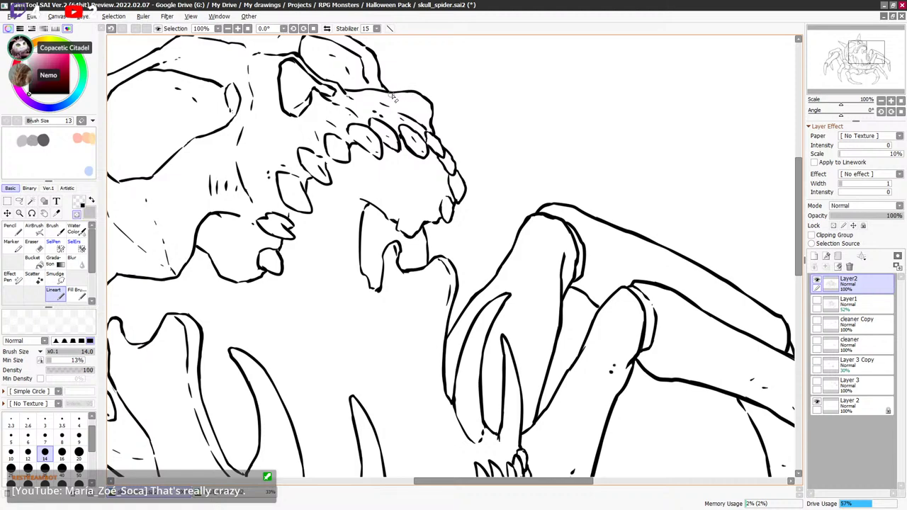
key(minus)
Clean up the far brow ridge's outline, from its junction with the snout up to the top horn's base.
drag(451, 89, 483, 145)
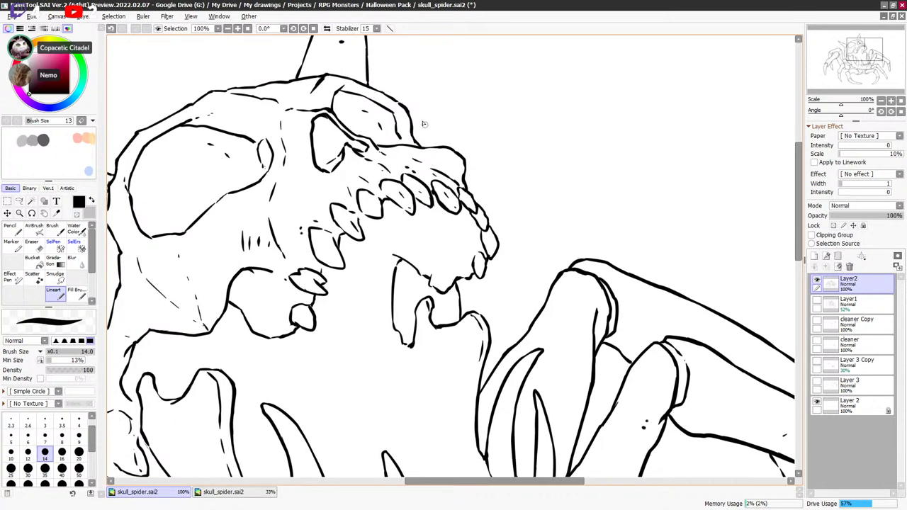
key(x)
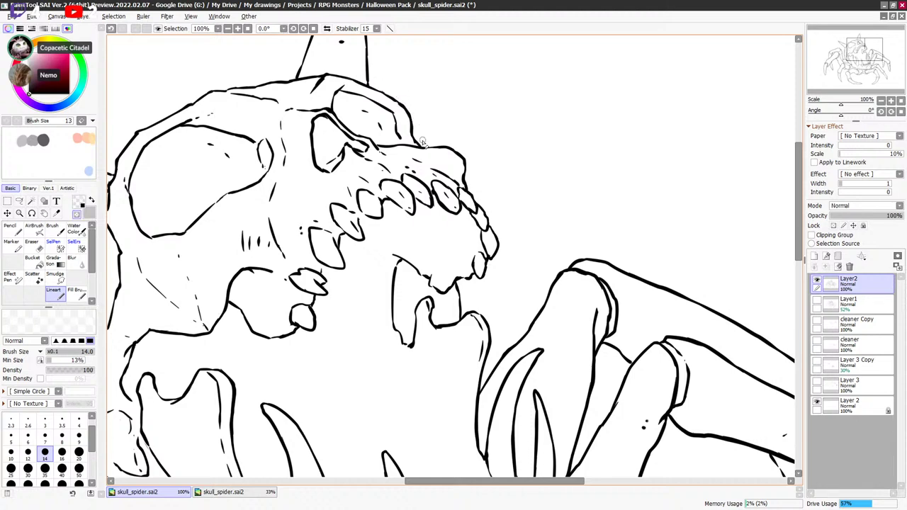
key(x)
drag(360, 76, 388, 102)
key(minus)
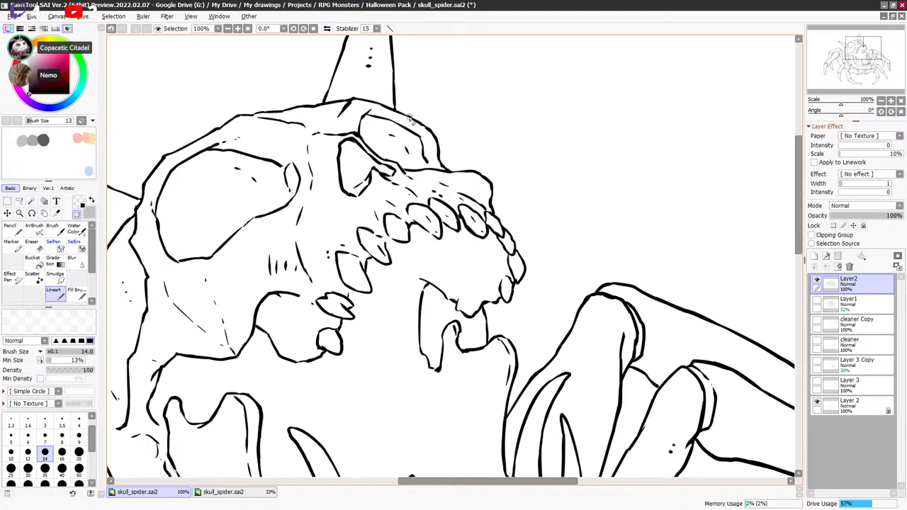
key(minus)
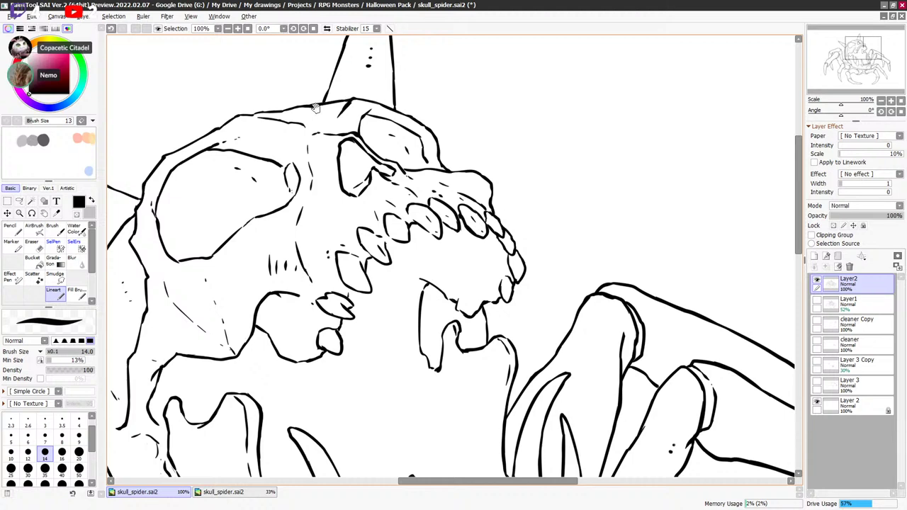
Clean up the skull's rear outline from the cranium down to the base of the side horn.
drag(311, 105, 572, 140)
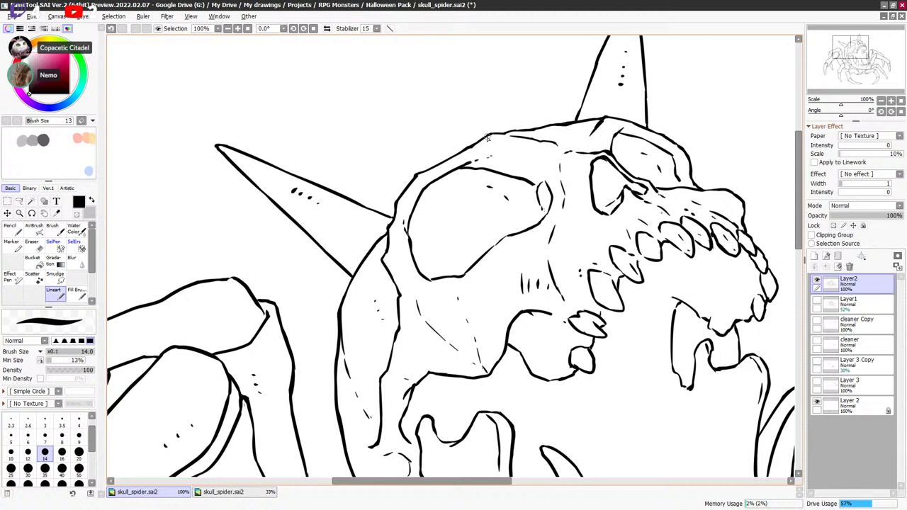
key(minus)
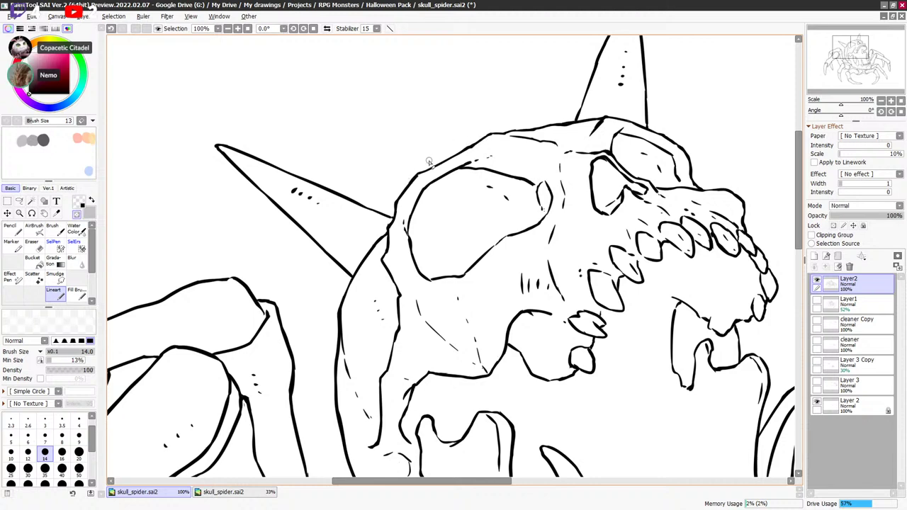
drag(408, 212, 426, 170)
key(minus)
key(x)
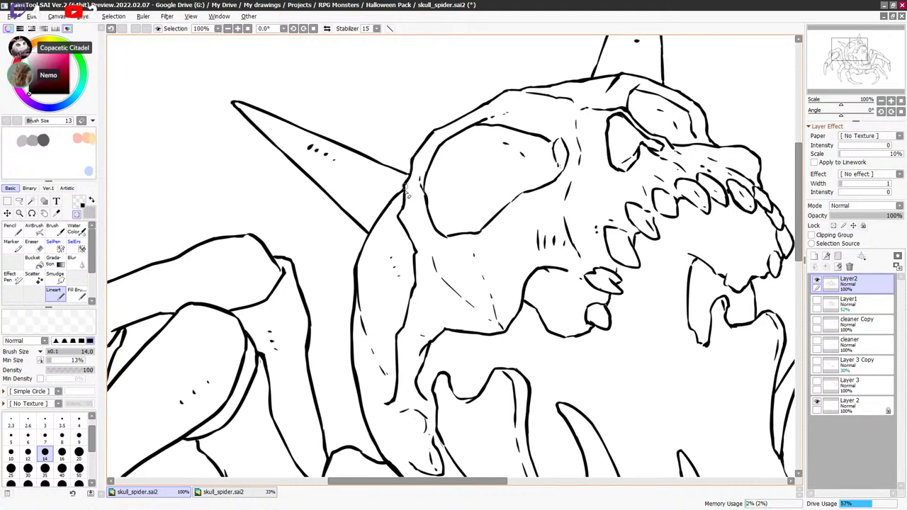
key(x)
key(x)
key(x)
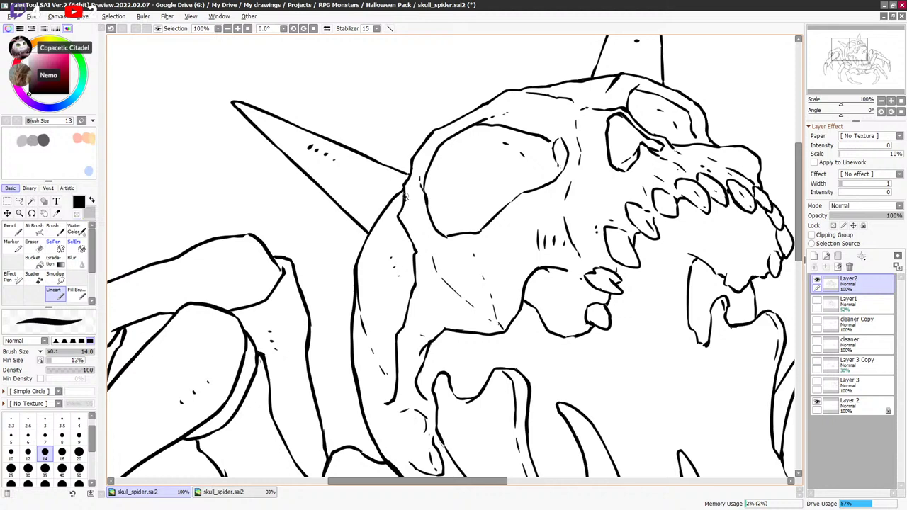
key(x)
key(x)
Clean up the upper outline of the left front leg's innermost segment, just beneath the lower jaw.
drag(409, 232, 399, 135)
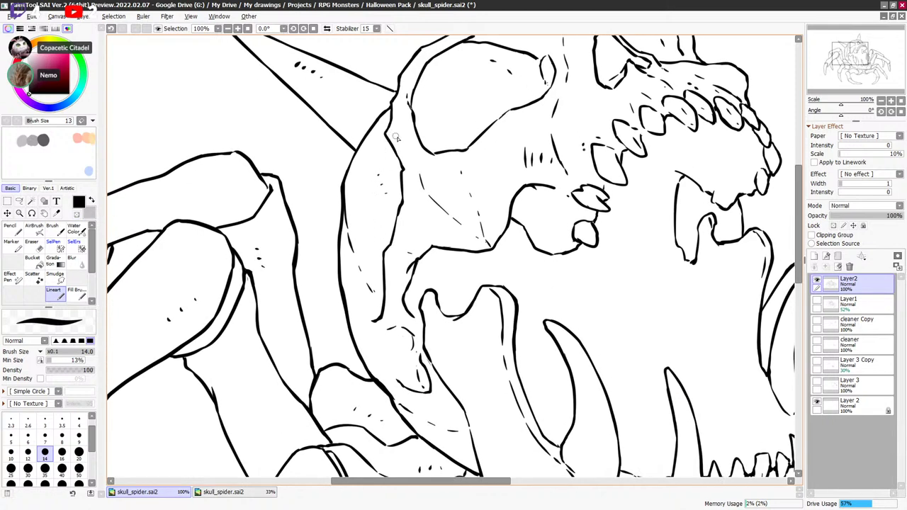
drag(537, 279, 520, 215)
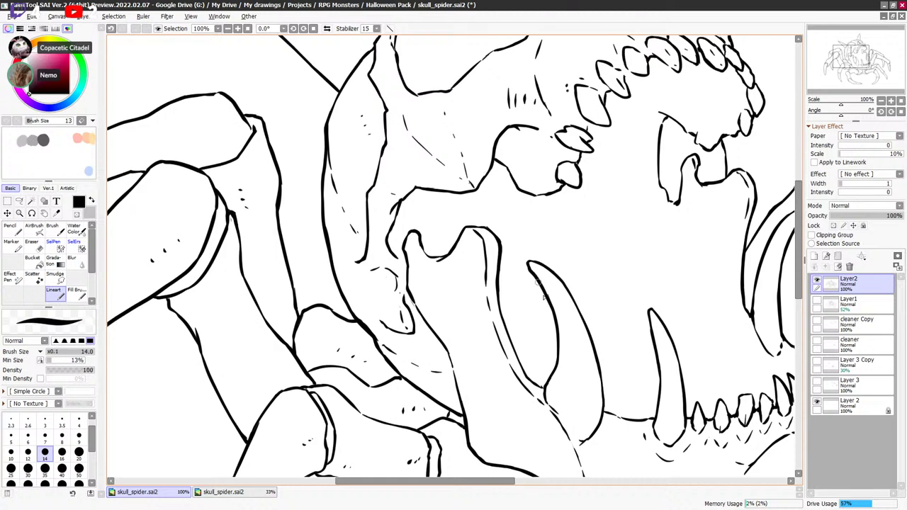
drag(538, 350, 484, 171)
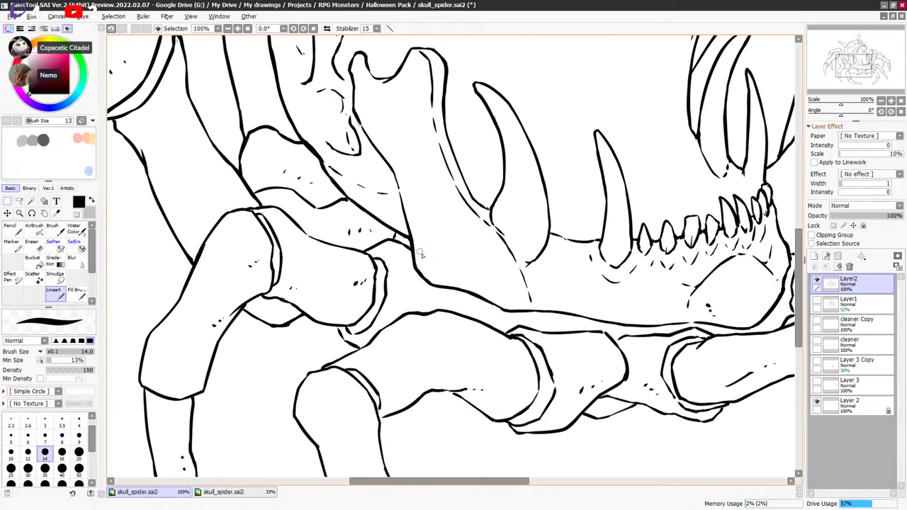
drag(420, 253, 339, 202)
drag(386, 228, 328, 190)
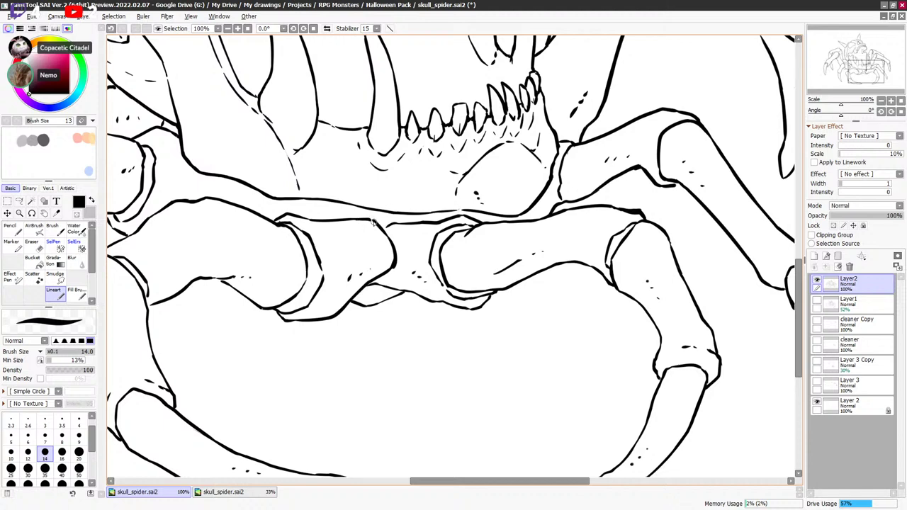
key(x)
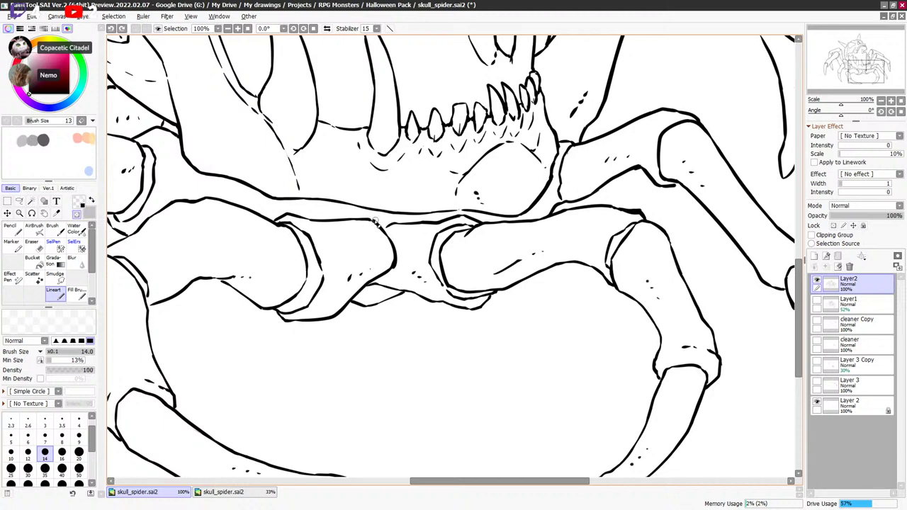
key(x)
key(x)
key(x)
key(x)
key(x)
Refine the rounded inner end of the left front leg's innermost segment, alternating ink and eraser.
drag(387, 257, 473, 205)
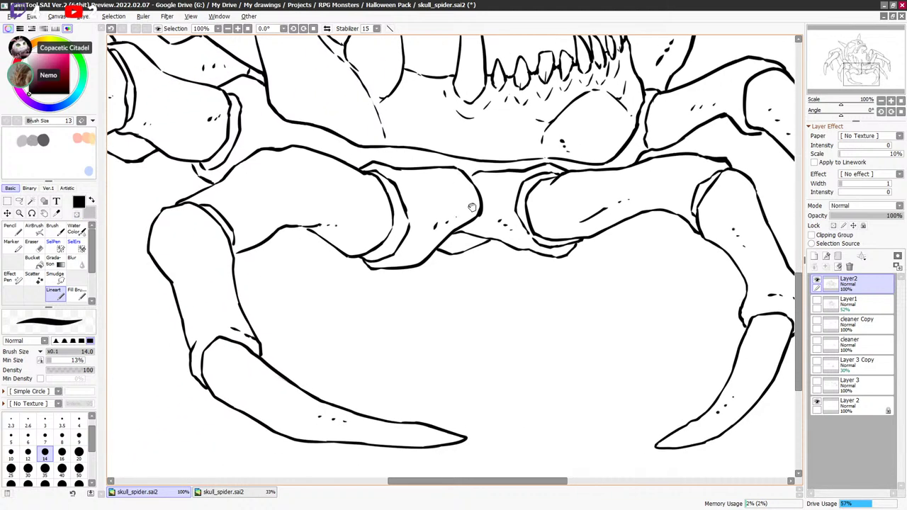
key(x)
key(x)
key(x)
key(x)
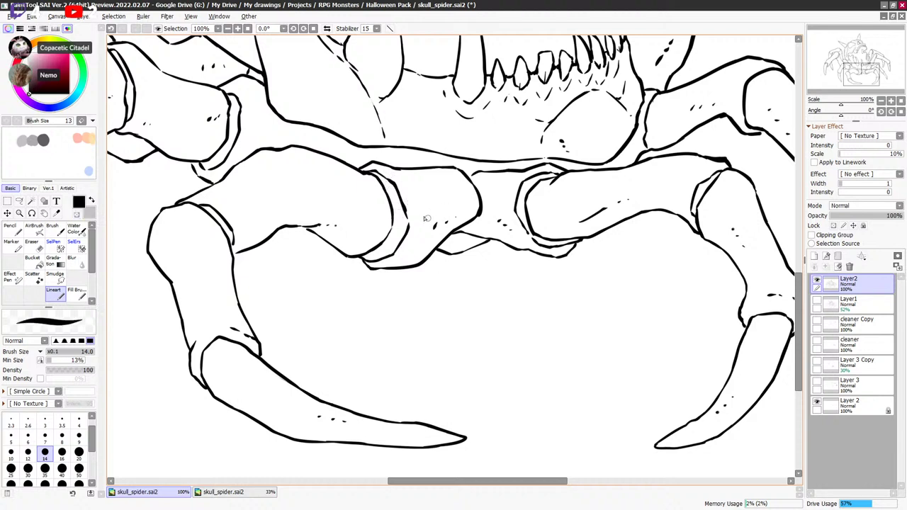
key(x)
key(x)
Redo the short stroke on the inner edge of the left front leg's joint and tidy the adjoining segment.
key(minus)
key(ctrl+z)
drag(385, 244, 391, 228)
key(minus)
key(x)
key(x)
key(x)
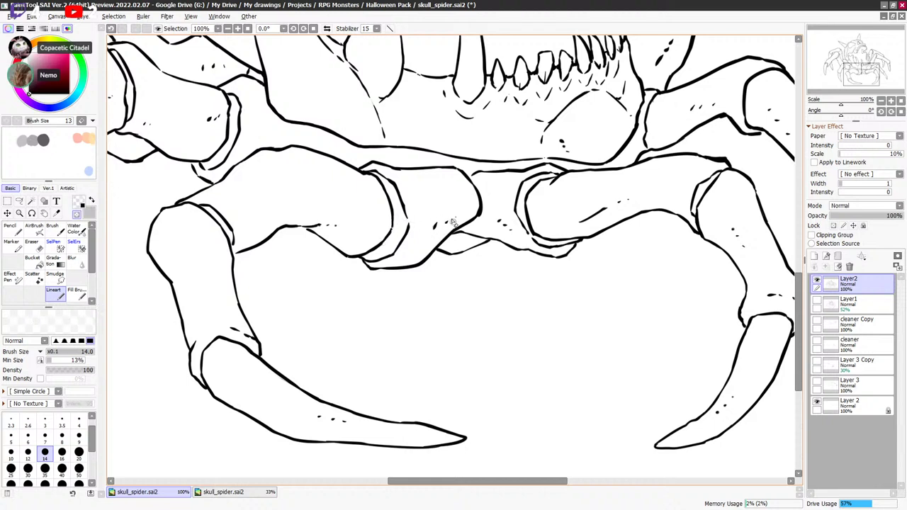
Clean up the upper line connecting the two front legs, up to the right front leg's first joint.
key(x)
key(x)
key(x)
key(x)
key(x)
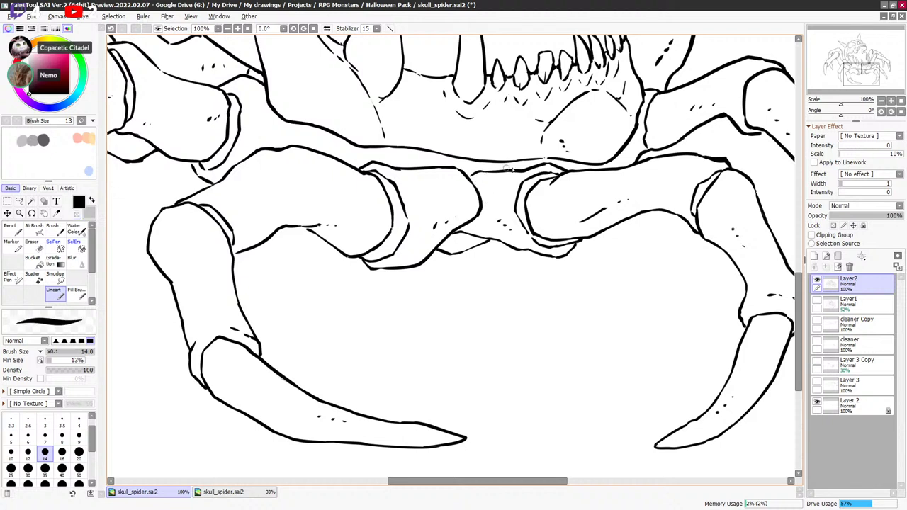
key(x)
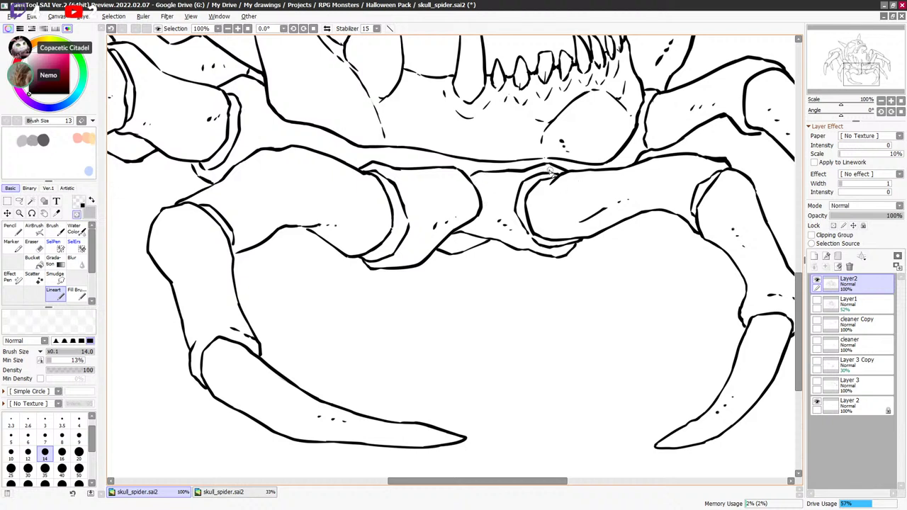
key(x)
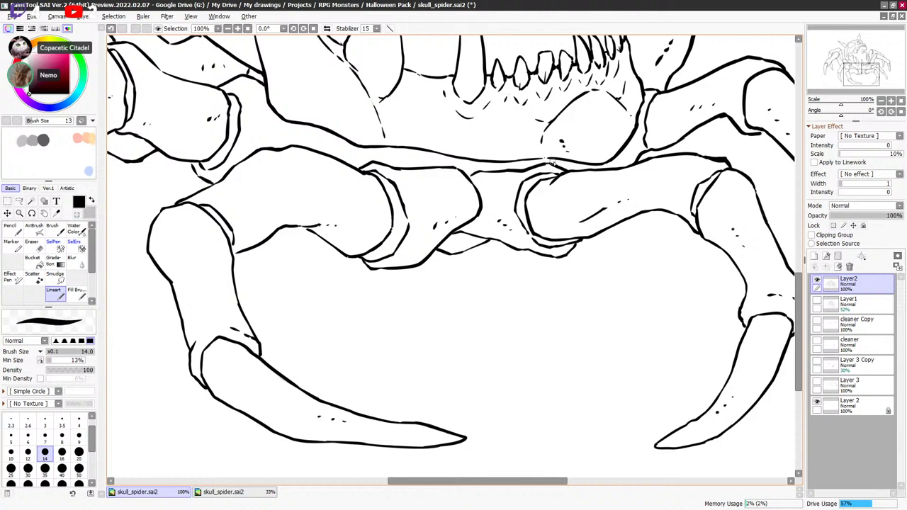
Touch up the upper corner inside the right front leg's first joint, redoing the last stroke.
key(x)
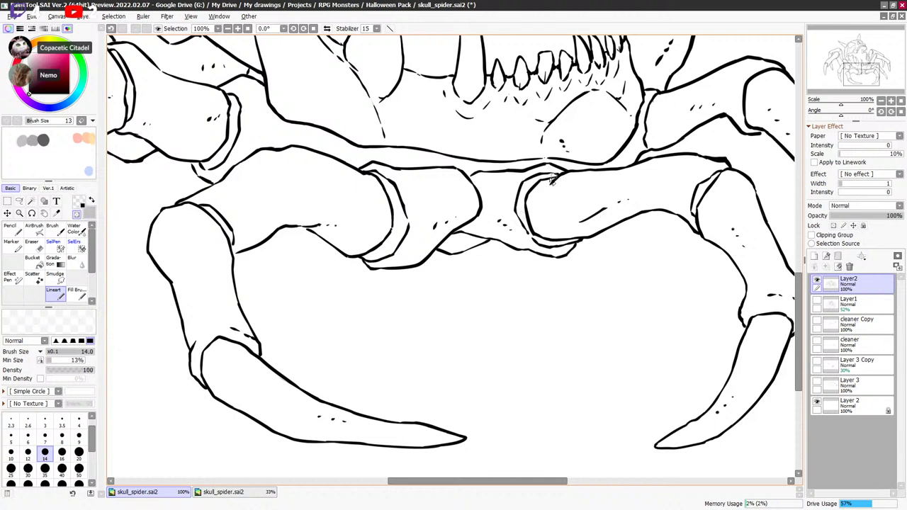
key(x)
key(x)
key(x)
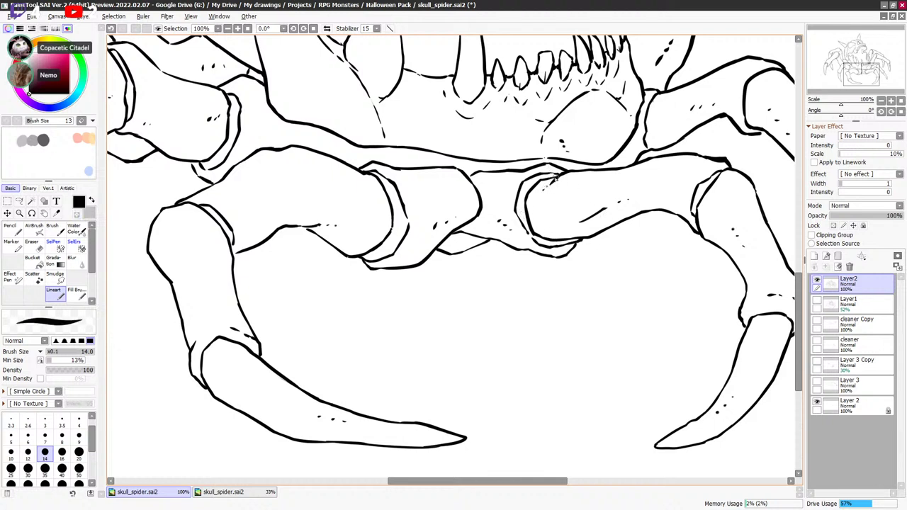
key(ctrl+z)
drag(548, 189, 549, 185)
Retouch the upper outline of the right front leg at its knee, undoing the last unwanted stroke.
drag(688, 204, 590, 228)
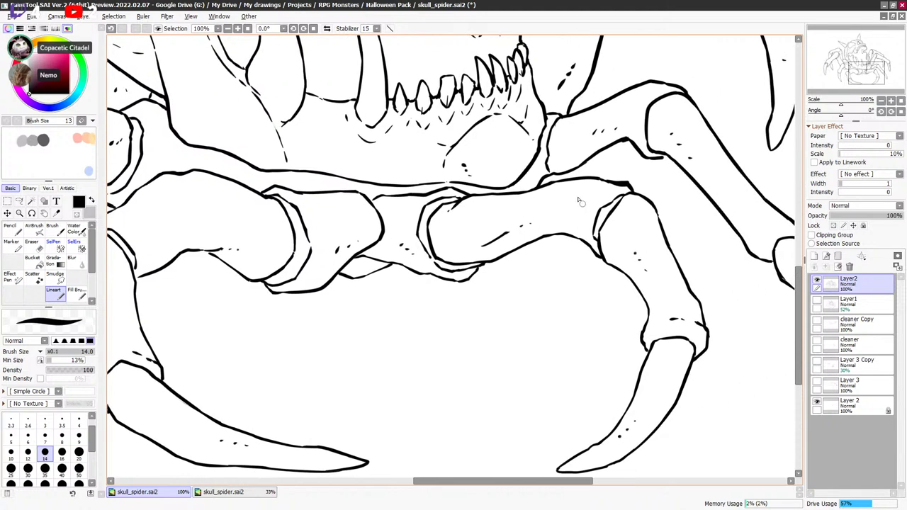
key(minus)
key(minus)
key(ctrl+z)
drag(622, 168, 603, 185)
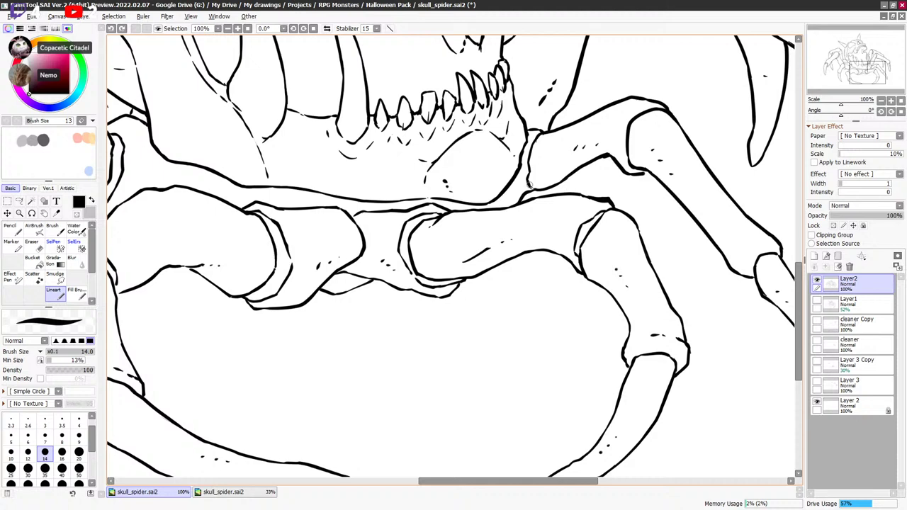
Close the lower outline at the base of the second right leg and add small texture marks inside it.
drag(530, 186, 537, 191)
drag(643, 178, 637, 181)
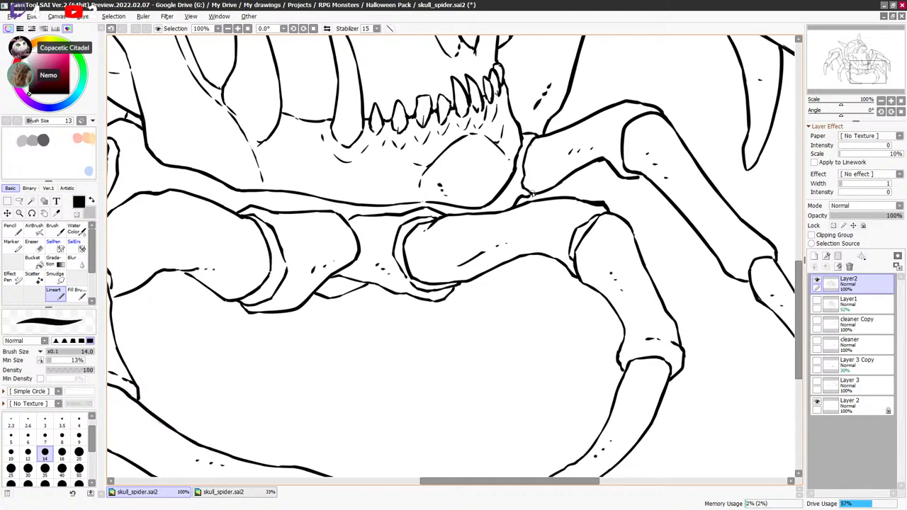
key(c)
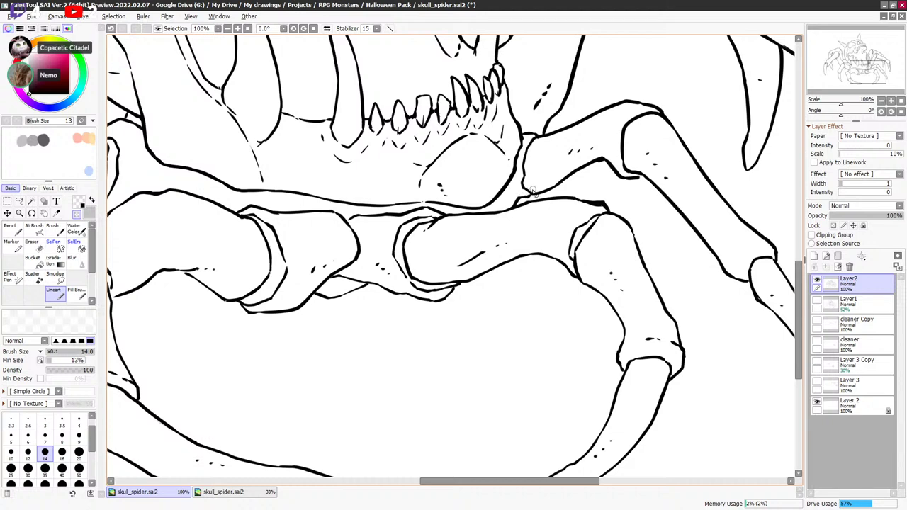
key(c)
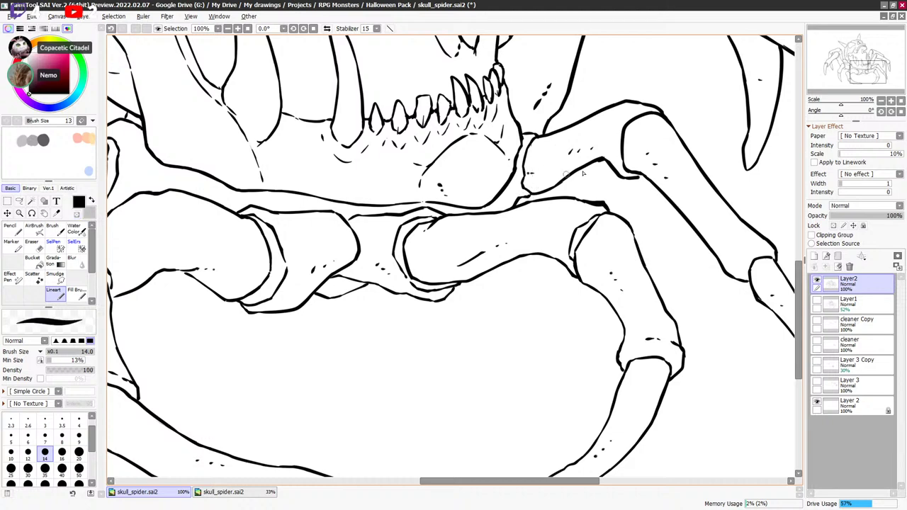
drag(658, 202, 640, 235)
Clean up the joint lines where the second right leg's base meets the jaw and the leg behind it.
key(c)
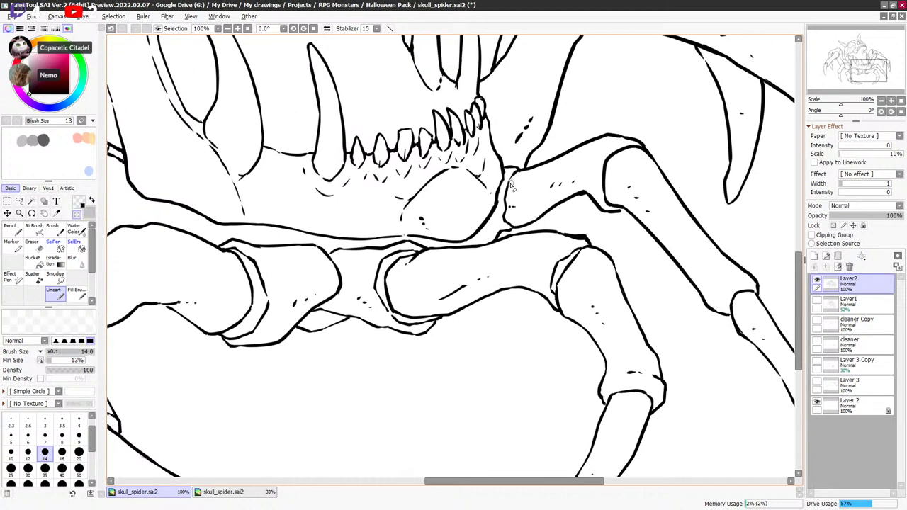
key(c)
key(c)
key(c)
key(c)
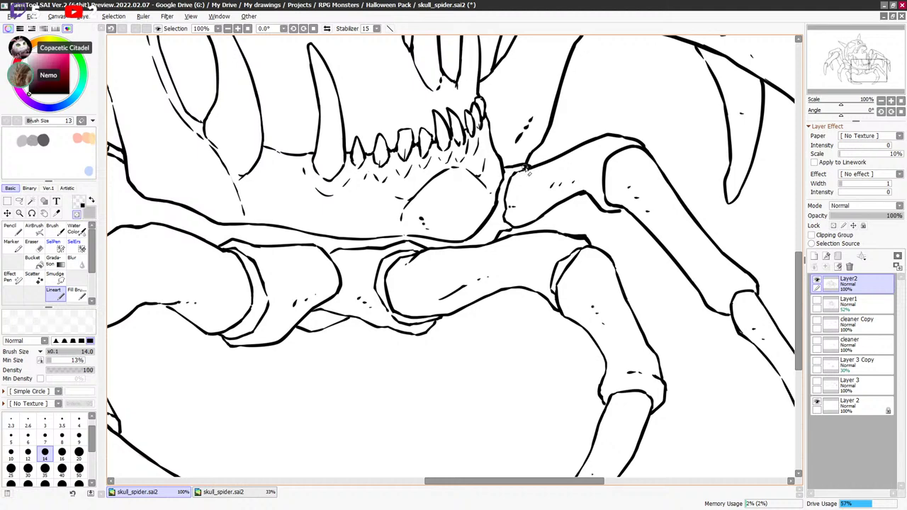
key(c)
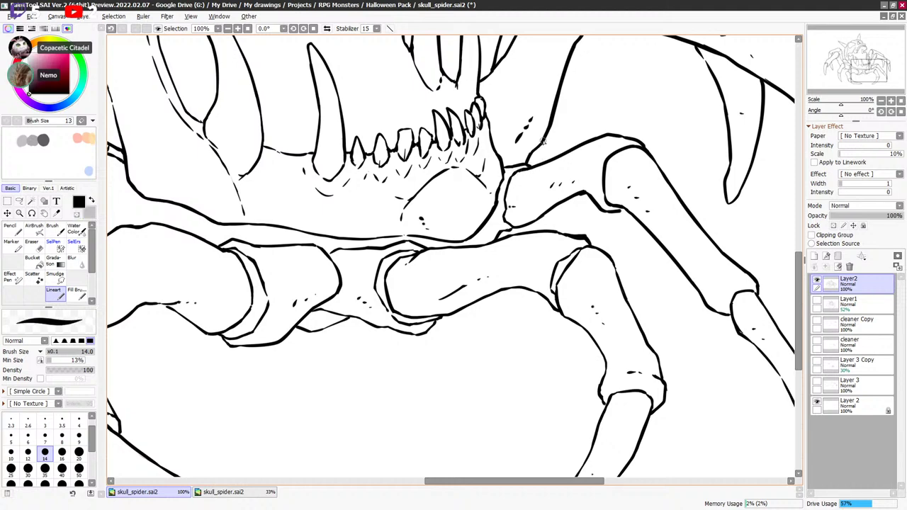
drag(496, 151, 504, 177)
Trim the heavy line end at the top of the right front leg's knee with the eraser.
scroll(638, 205, down, 1)
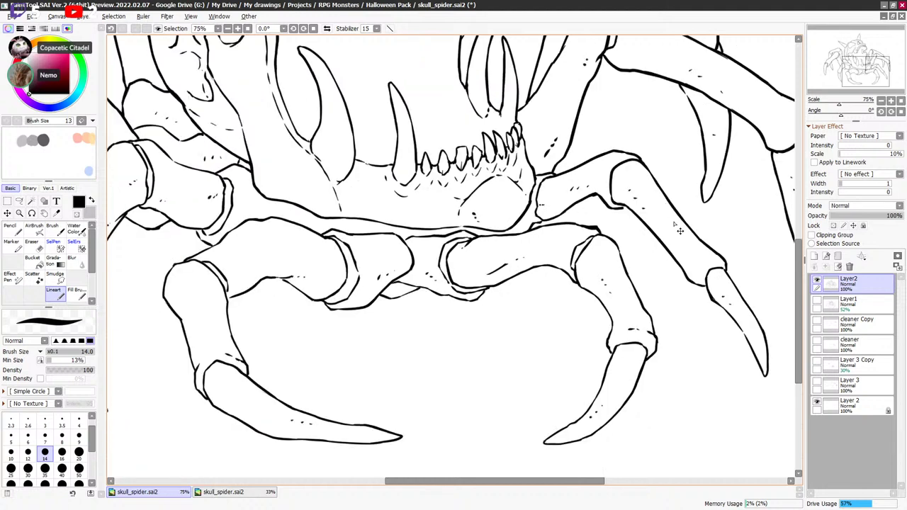
drag(718, 227, 606, 311)
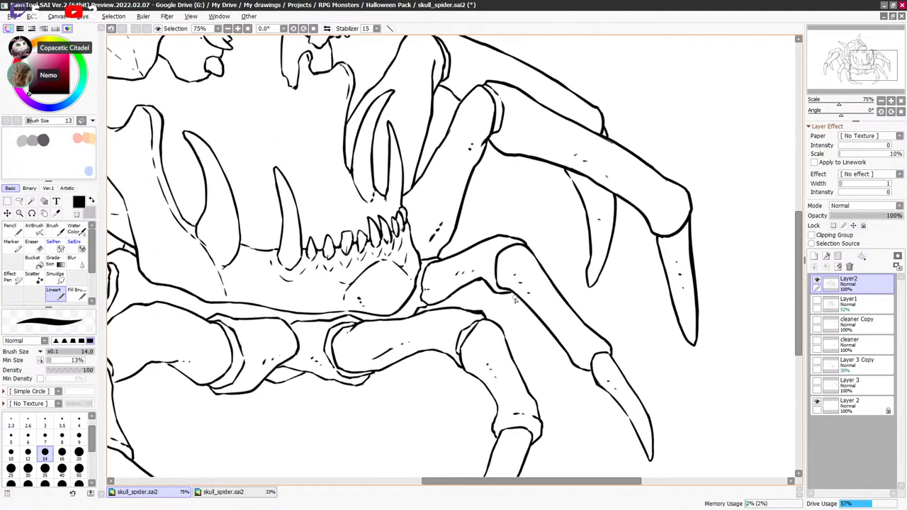
scroll(531, 279, down, 2)
key(ctrl+z)
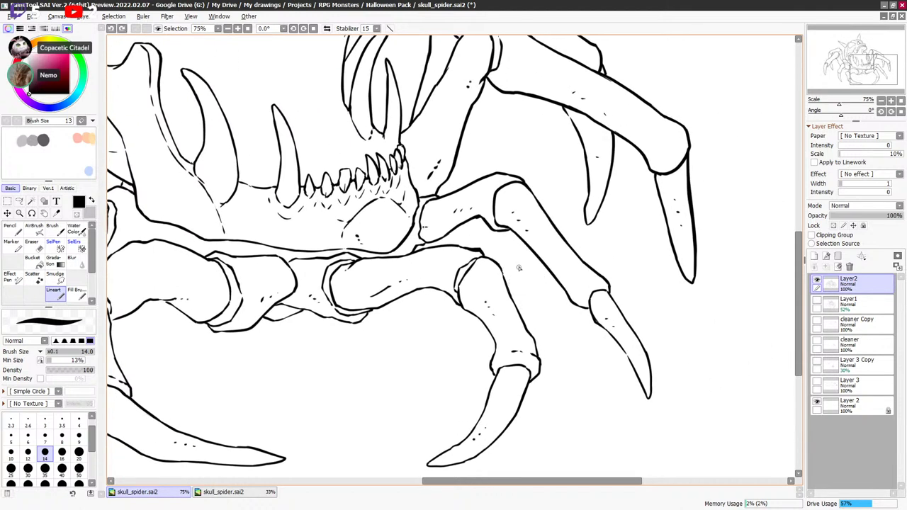
key(c)
drag(484, 251, 473, 249)
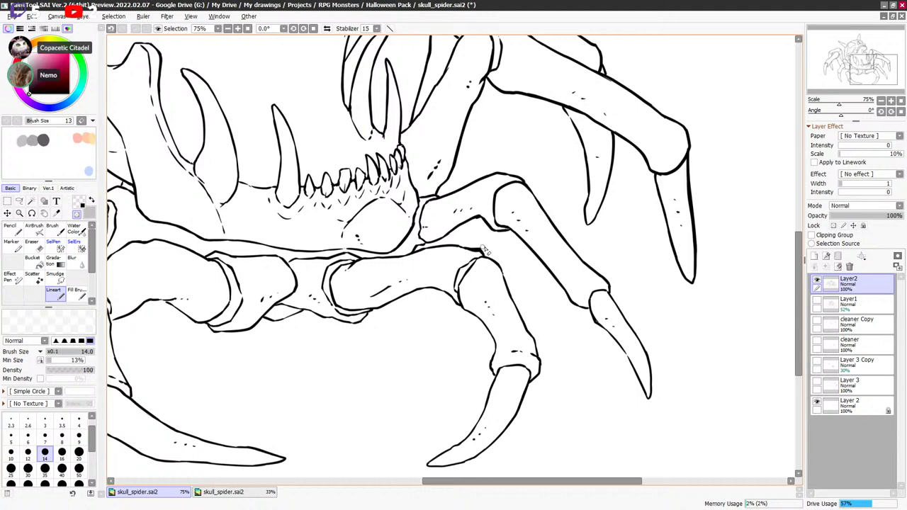
key(c)
Retouch the underside outline of the left front leg's upper segment near the knee, alternating ink and eraser.
drag(419, 292, 613, 171)
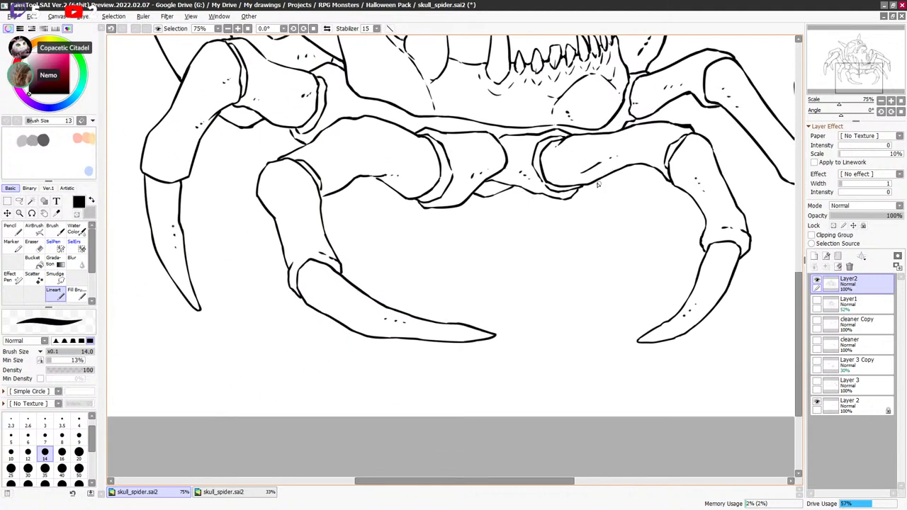
key(minus)
key(minus)
drag(326, 198, 335, 193)
key(c)
key(c)
key(c)
key(c)
Clean up the inner outline of the second left leg's middle segment, from above its claw to the knee.
drag(189, 175, 308, 194)
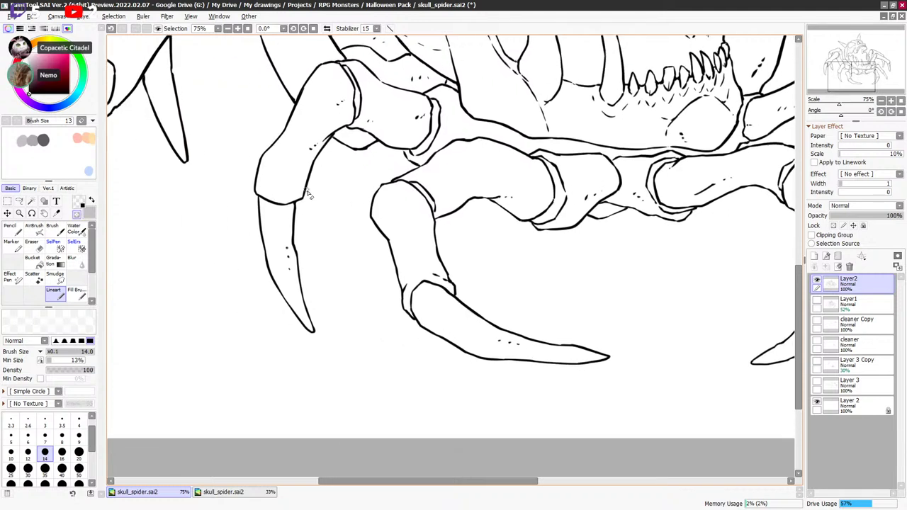
key(c)
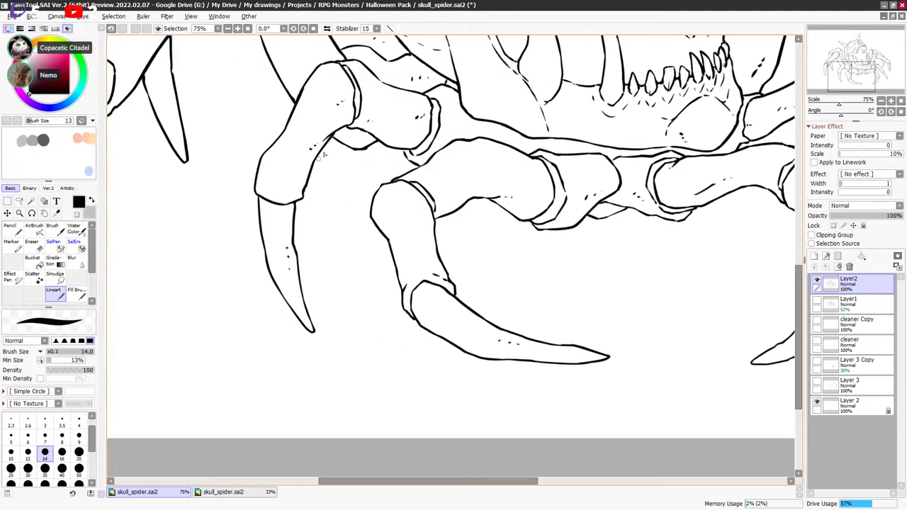
drag(378, 172, 395, 203)
key(c)
key(c)
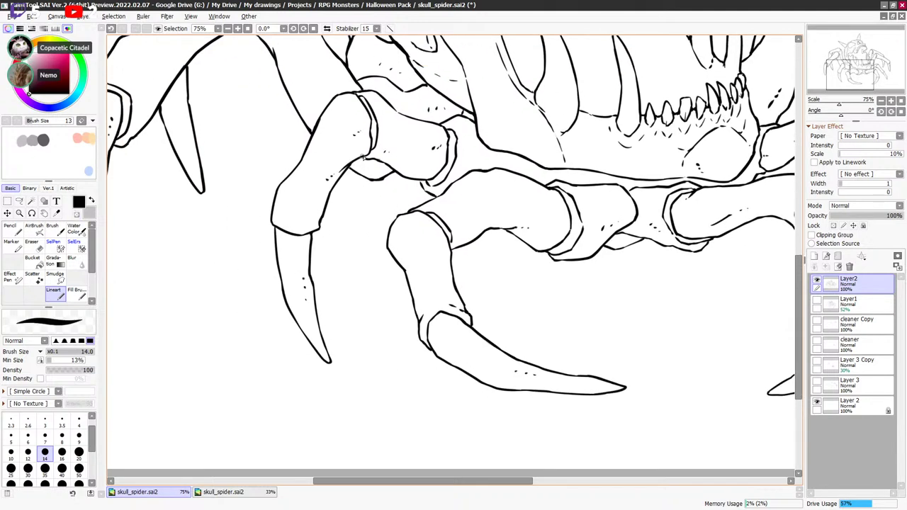
Redo the upper outline of the large left leg's long segment where it overlaps the leg behind.
mouse_move(387, 101)
mouse_down()
mouse_move(402, 160)
mouse_move(469, 204)
mouse_up()
key(c)
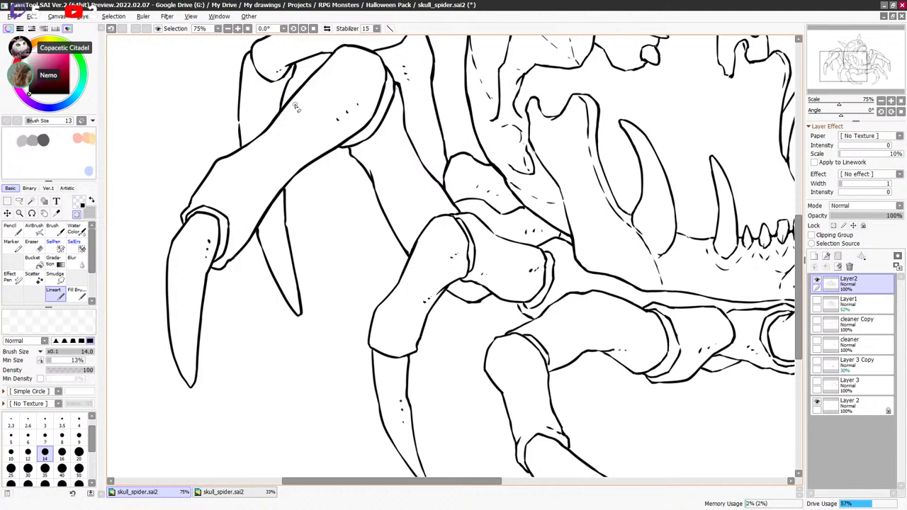
key(ctrl+z)
drag(267, 132, 282, 114)
key(minus)
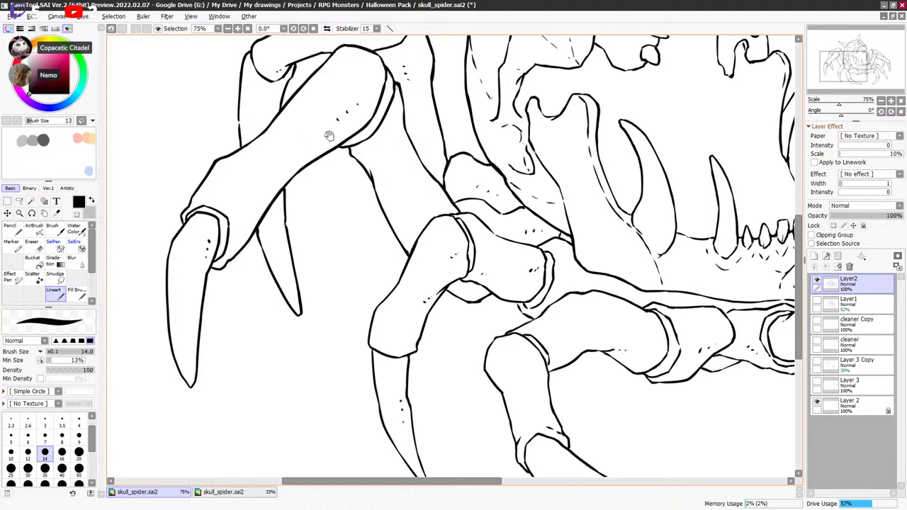
Retouch the outline of the rear left leg's lower segment just below its knee, alternating ink and eraser.
drag(330, 136, 322, 147)
drag(221, 379, 269, 298)
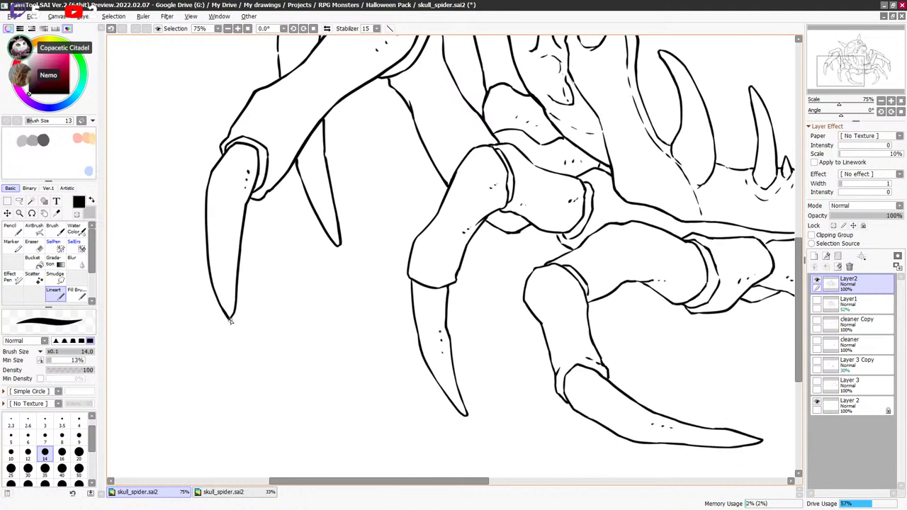
scroll(234, 301, up, 5)
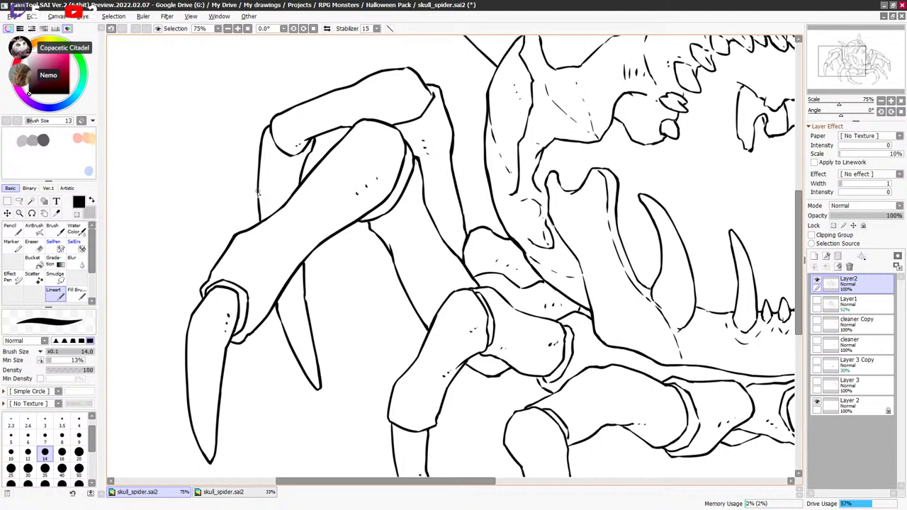
drag(268, 187, 267, 191)
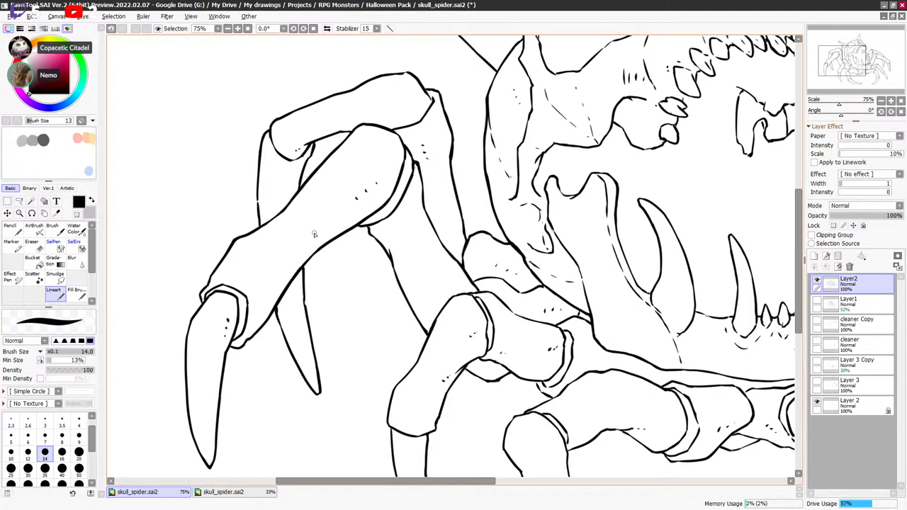
drag(331, 211, 326, 242)
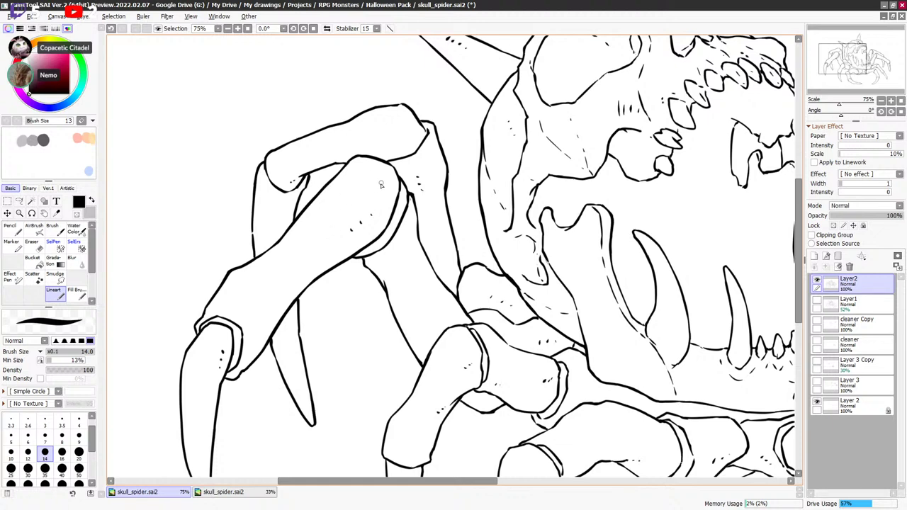
key(a)
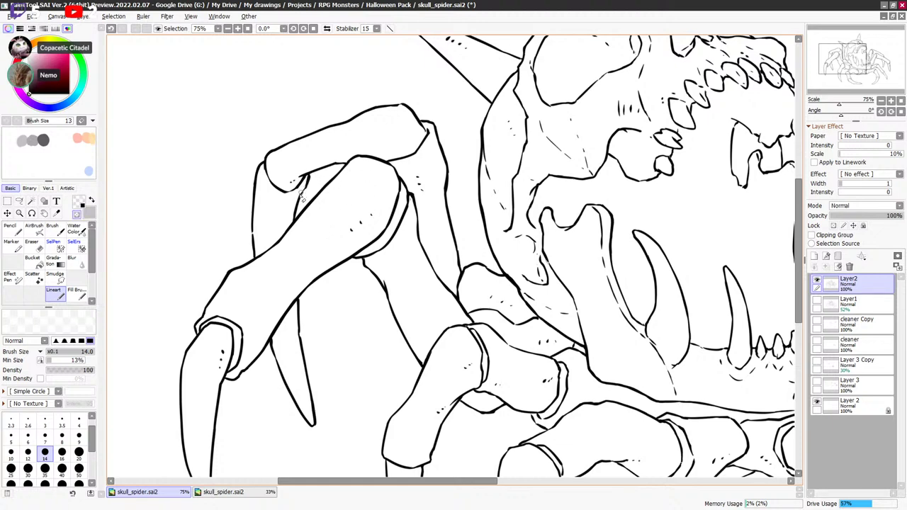
key(a)
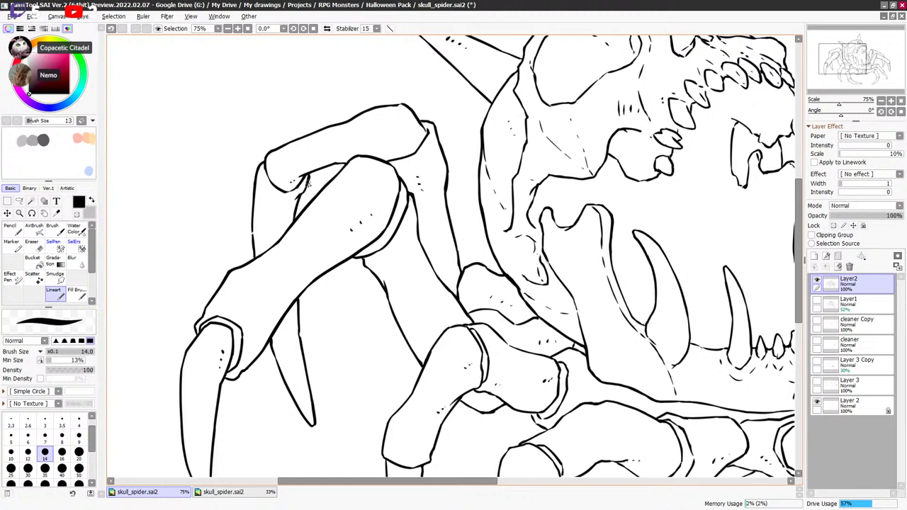
key(ctrl+z)
Add texture dots below the rear left leg's knee and tidy the outline where the lower segment meets the joint.
click(284, 201)
key(a)
key(a)
key(a)
key(a)
key(a)
key(a)
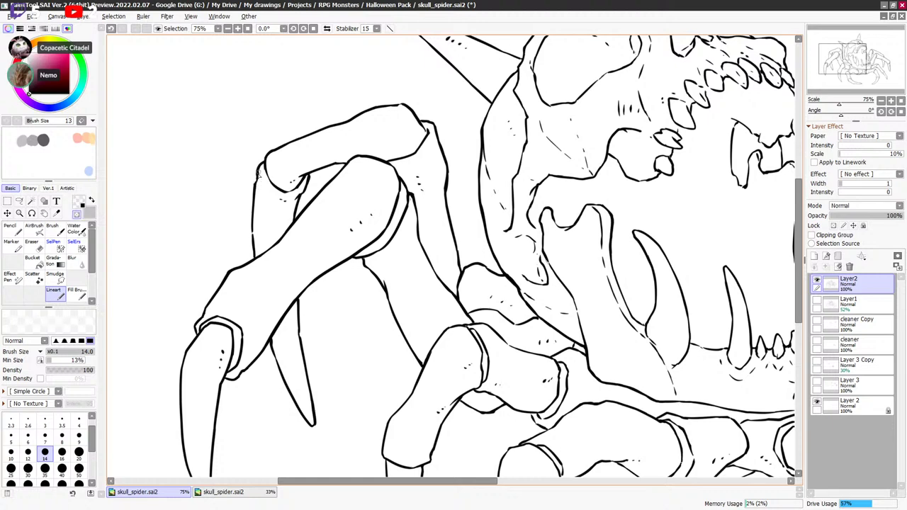
key(a)
key(a)
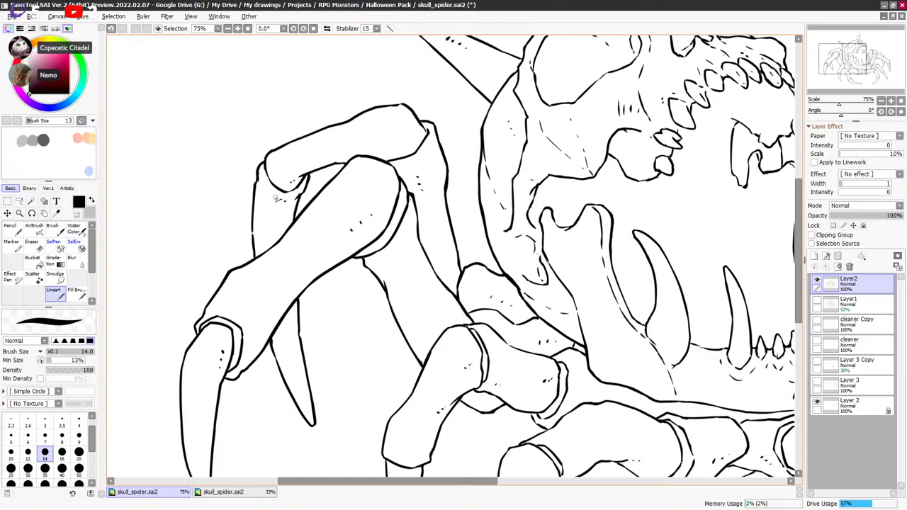
key(a)
key(a)
key(a)
key(a)
scroll(430, 156, down, 1)
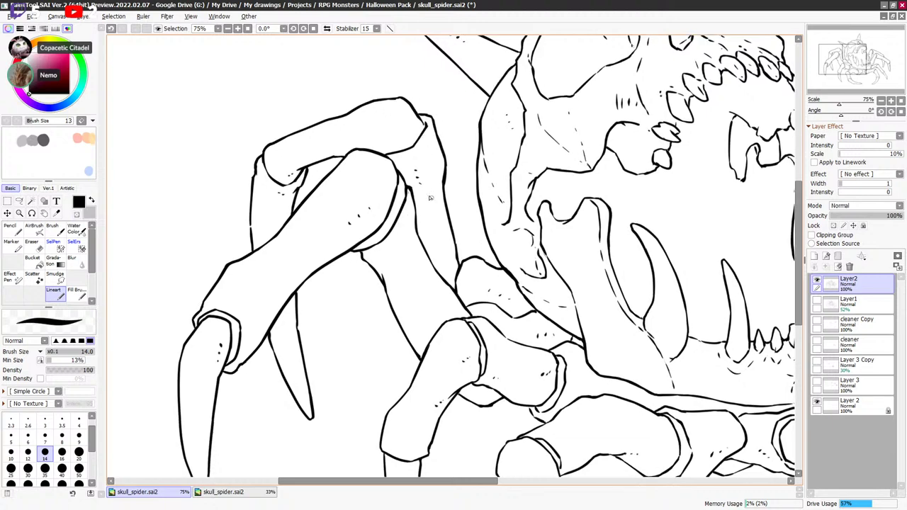
Add texture dots to the left leg segment behind the large leg and clean its outline beside the large leg's joint.
key(a)
key(a)
scroll(428, 175, down, 3)
drag(407, 242, 409, 246)
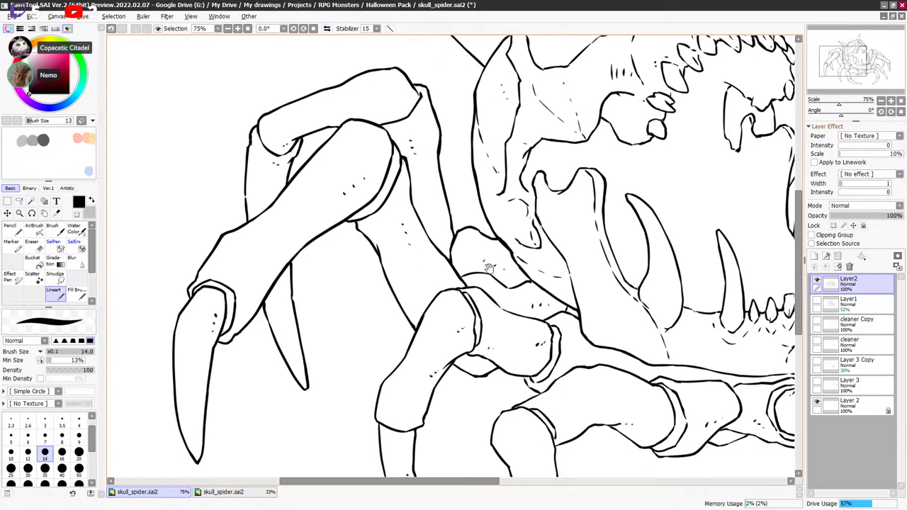
drag(483, 268, 481, 267)
key(a)
key(a)
key(a)
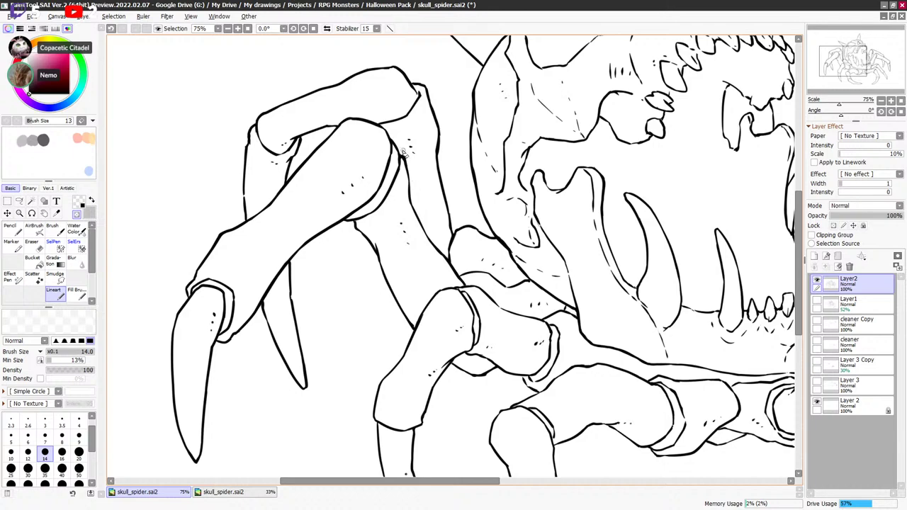
drag(495, 140, 493, 139)
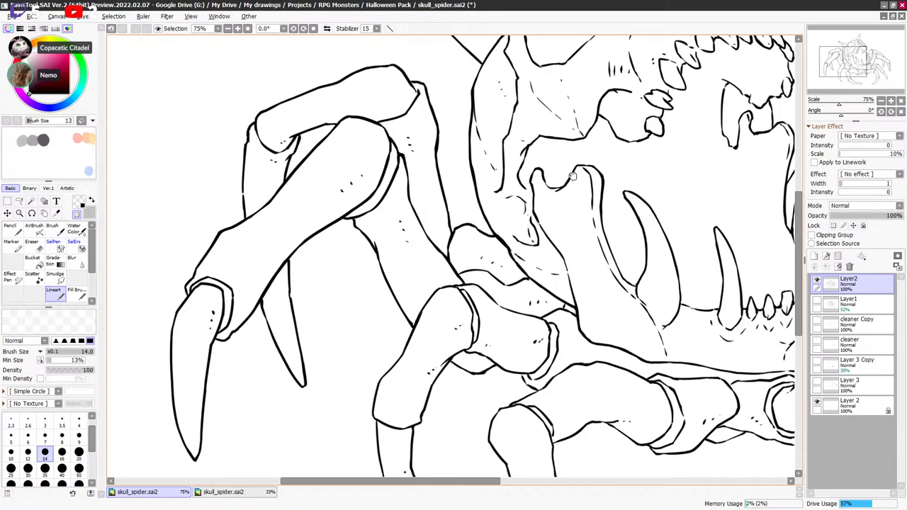
Retouch the small lower-jaw teeth and the gum line between them, alternating ink and eraser.
drag(573, 176, 499, 263)
drag(629, 199, 628, 197)
scroll(579, 184, down, 5)
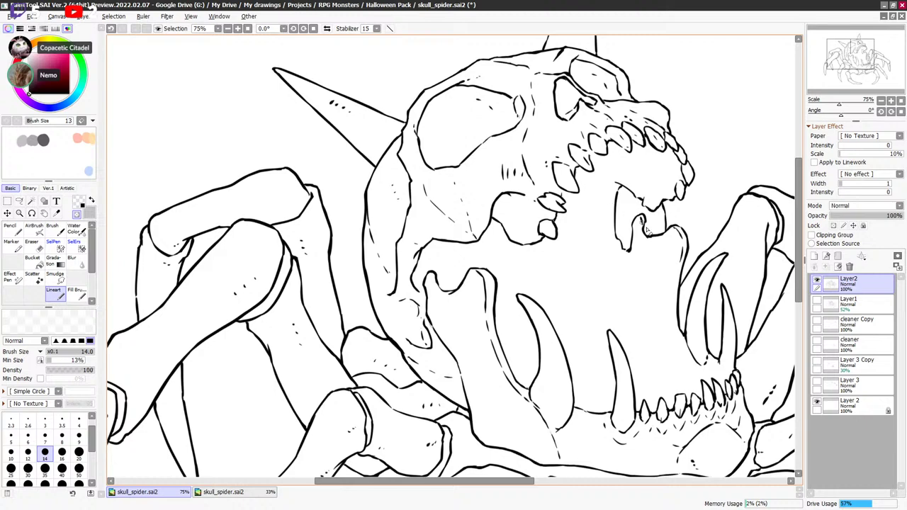
key(minus)
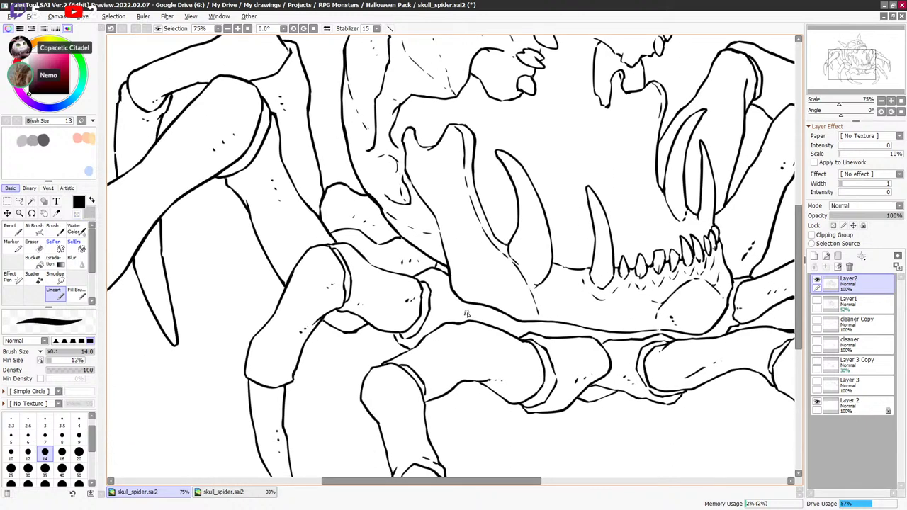
drag(669, 313, 573, 288)
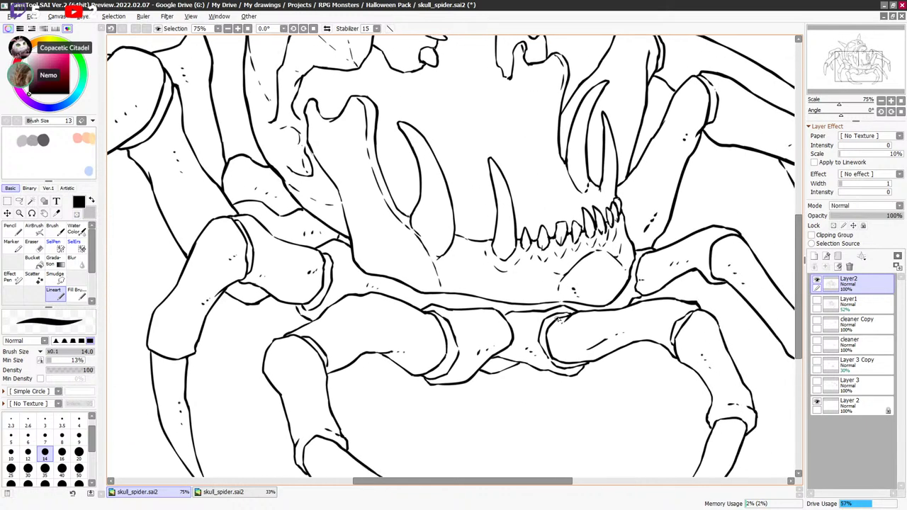
drag(683, 264, 639, 311)
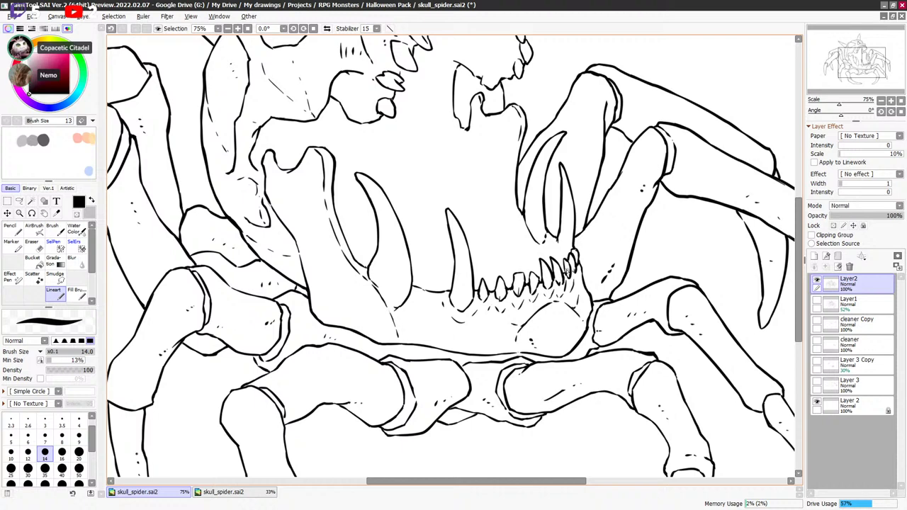
scroll(571, 268, up, 1)
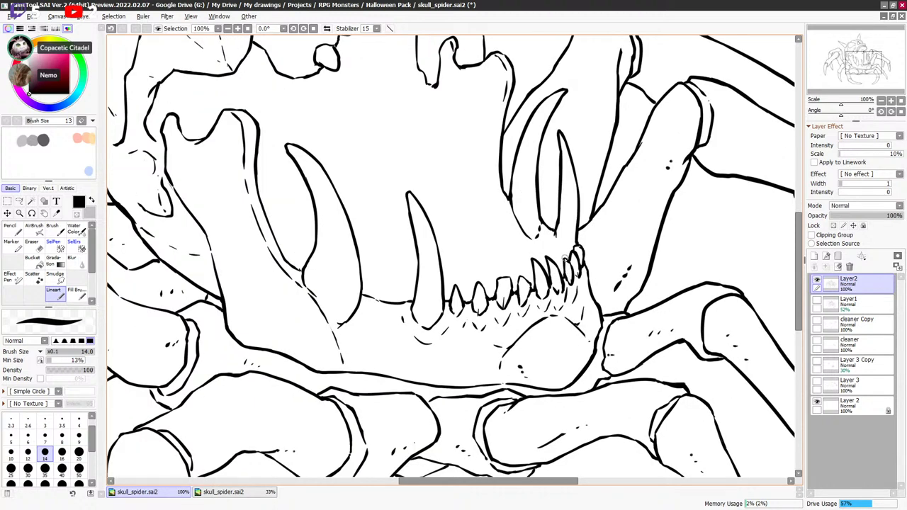
key(ctrl+z)
drag(564, 261, 580, 261)
key(minus)
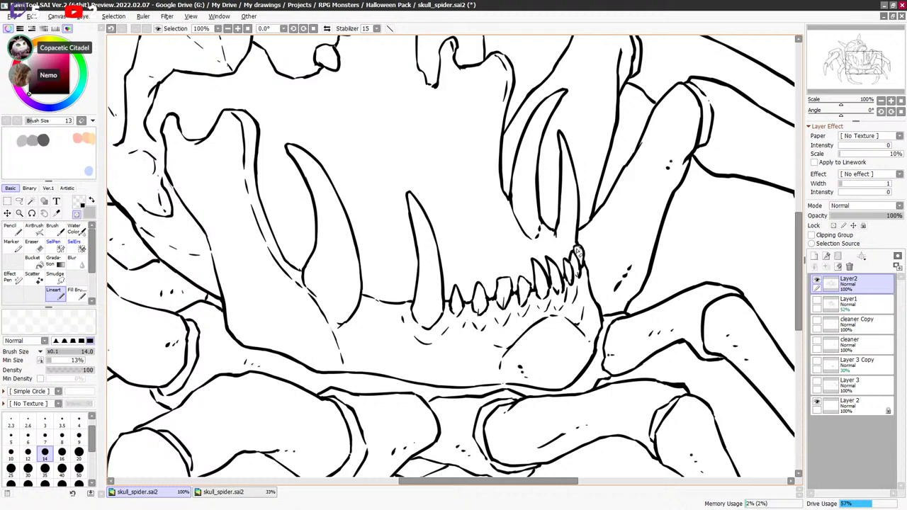
key(e)
key(minus)
key(minus)
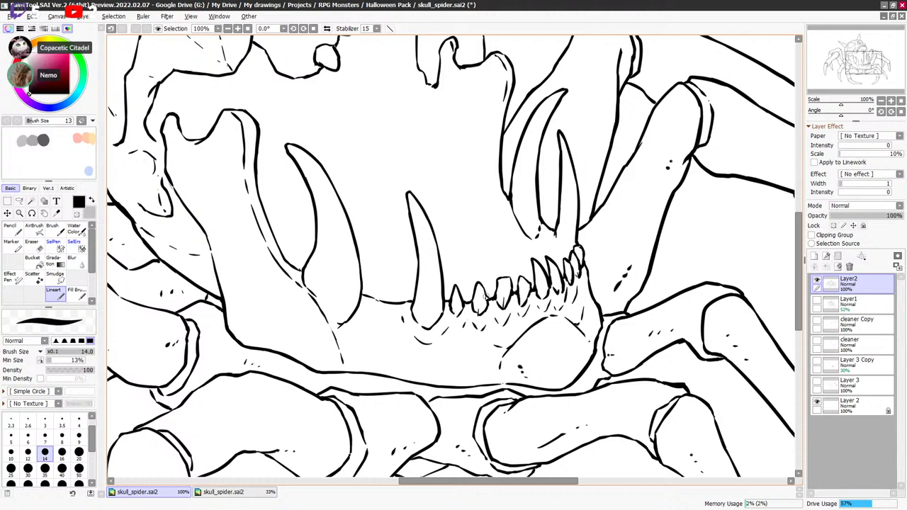
drag(466, 302, 473, 302)
key(minus)
Refine the inner edge of the large left fang and the top of the lower jaw's left prong.
drag(306, 176, 299, 161)
key(minus)
key(x)
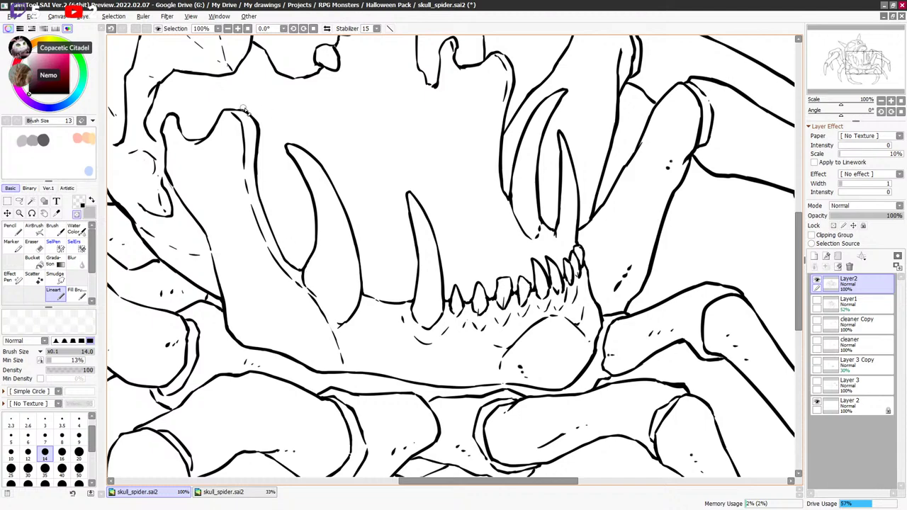
drag(308, 107, 358, 170)
key(x)
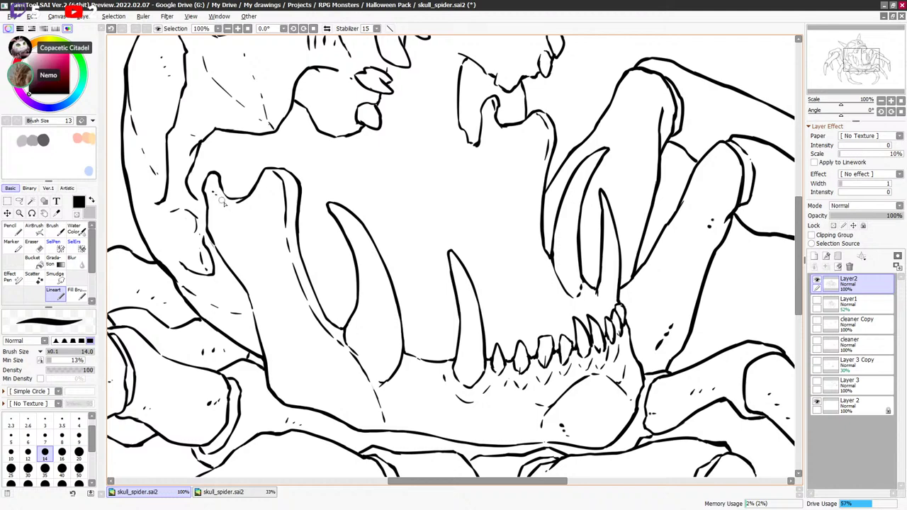
Break up the crease at the lower corner of the skull's left cheekbone into small texture marks.
drag(391, 178, 407, 242)
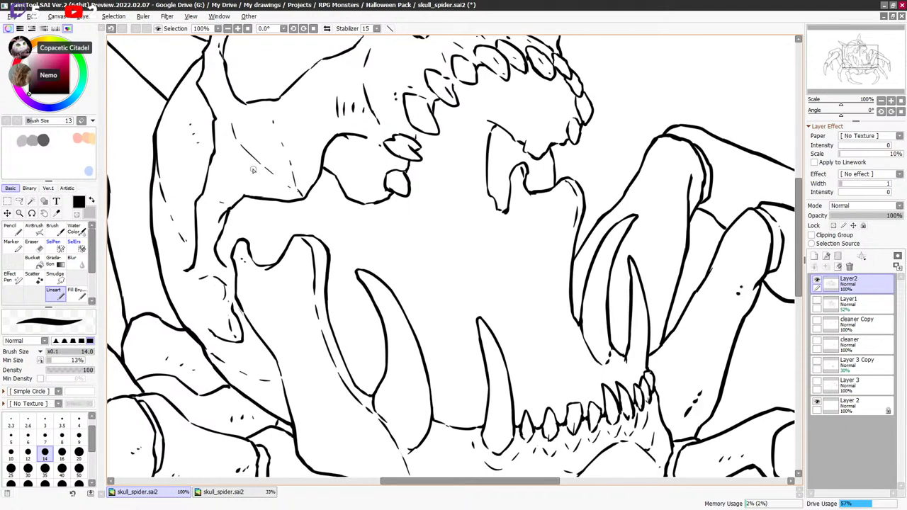
drag(426, 153, 411, 176)
key(x)
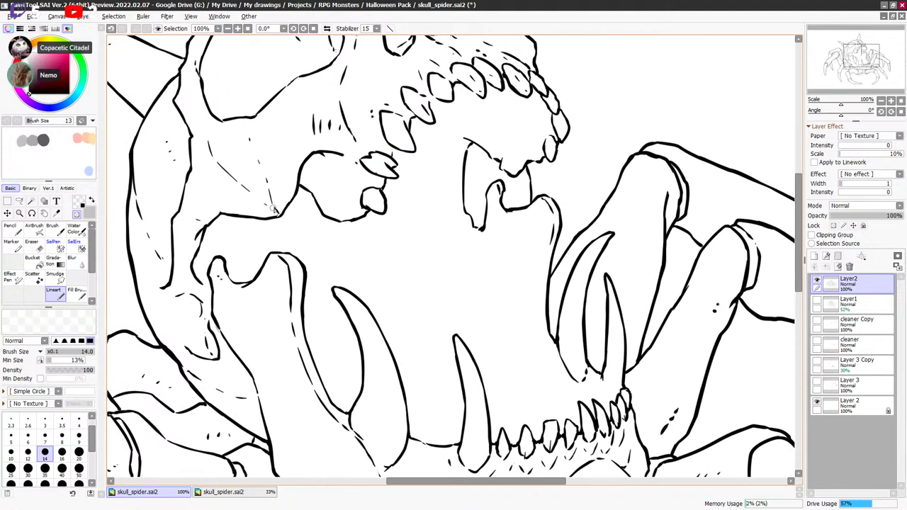
drag(275, 212, 269, 188)
drag(189, 182, 198, 196)
scroll(202, 195, up, 1)
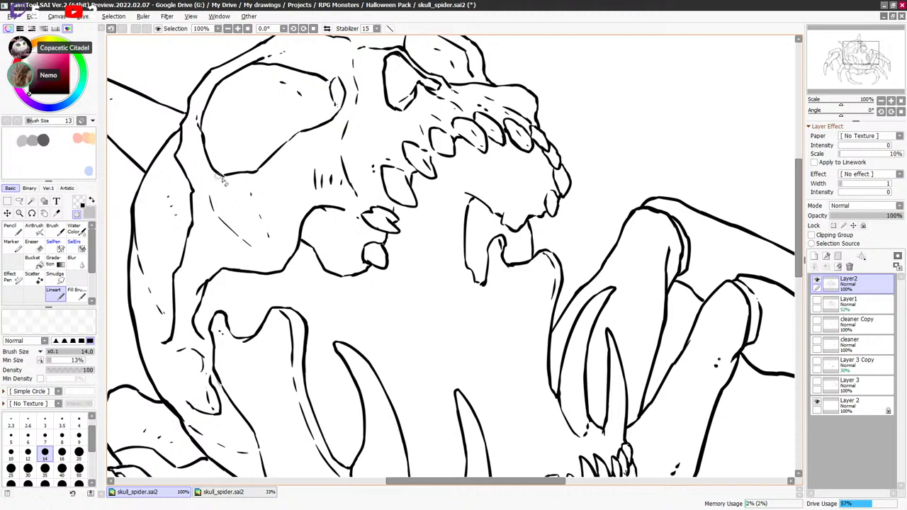
Smooth the lower rim of the skull's left eye socket with ink and eraser touch-ups.
key(e)
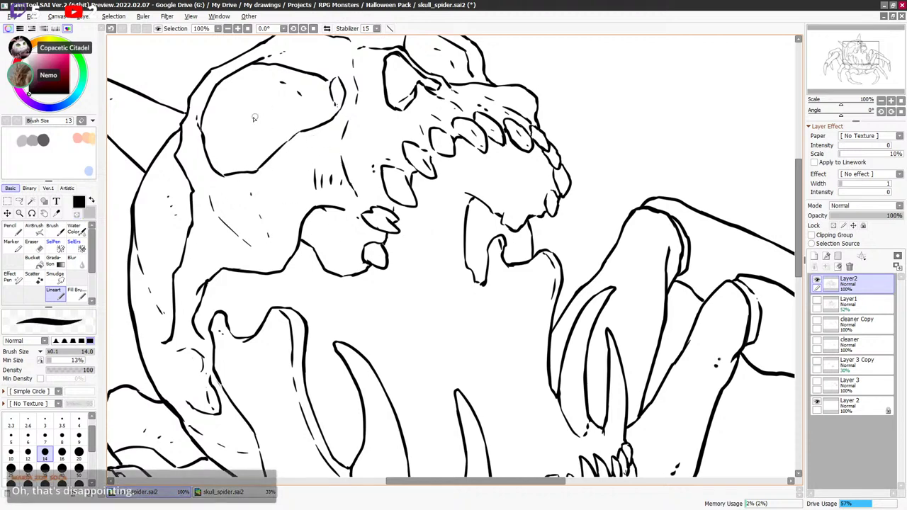
key(minus)
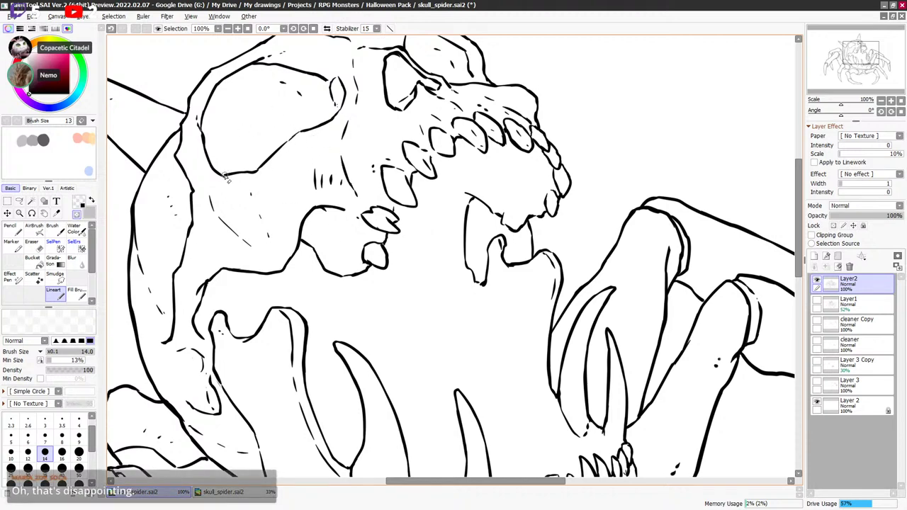
key(minus)
key(minus)
drag(225, 178, 234, 175)
key(minus)
drag(472, 177, 462, 208)
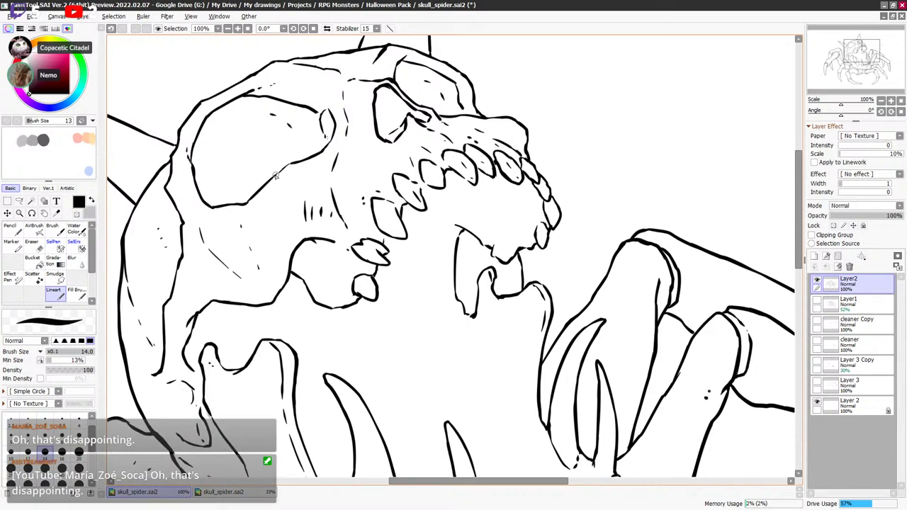
drag(280, 173, 290, 165)
key(e)
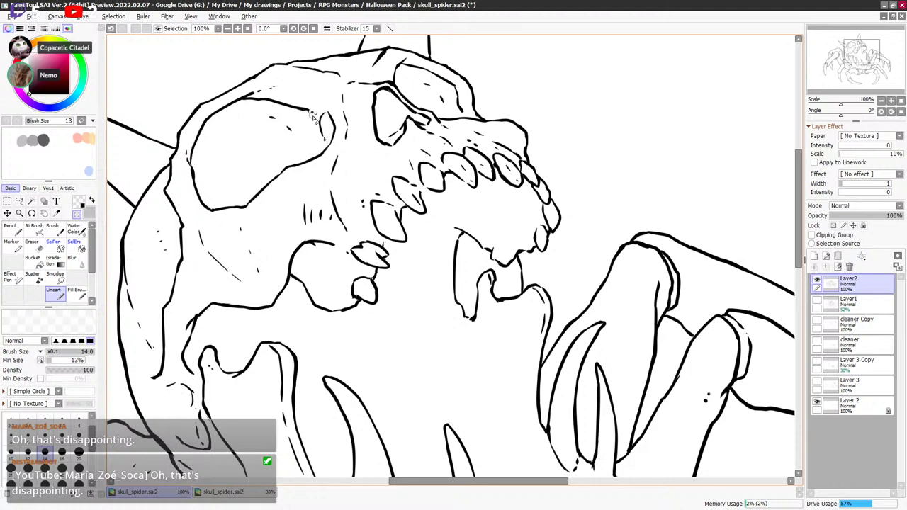
Clean up the line ends around the eye sockets and refine the outline from the brow to the snout.
scroll(333, 128, up, 3)
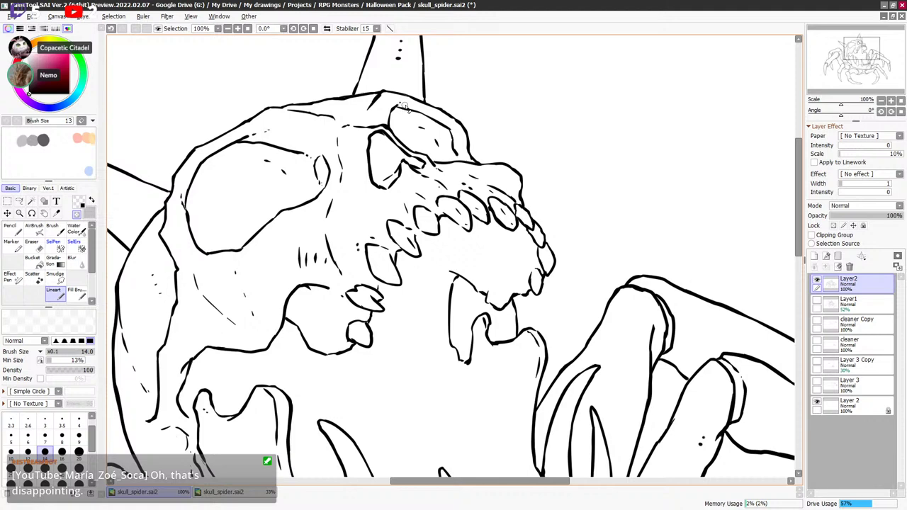
key(e)
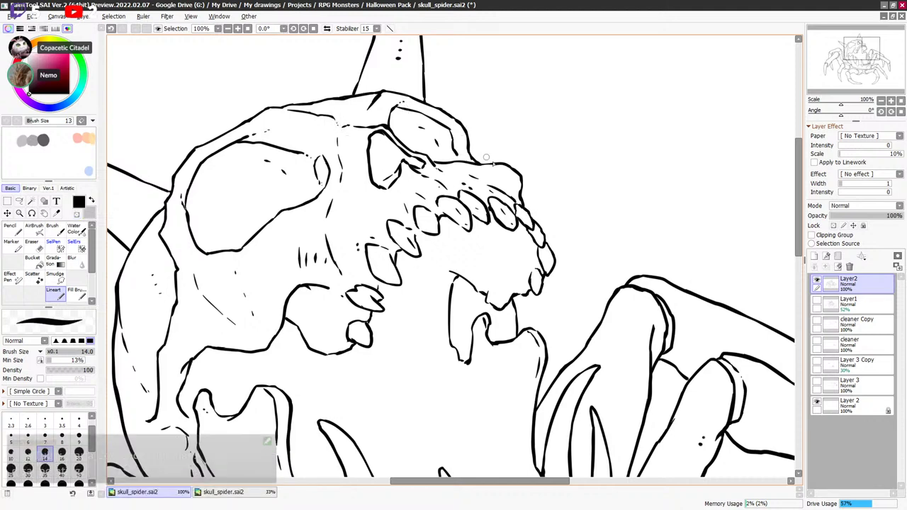
scroll(467, 138, down, 1)
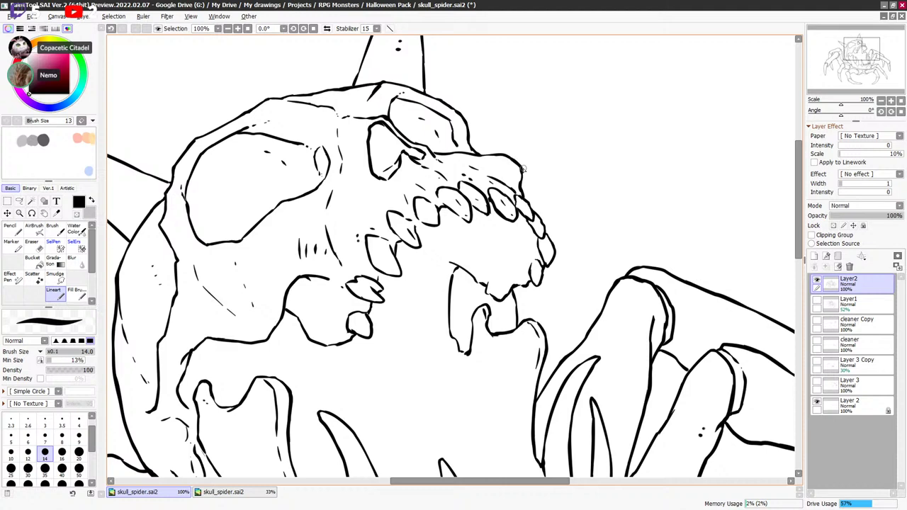
scroll(524, 190, down, 4)
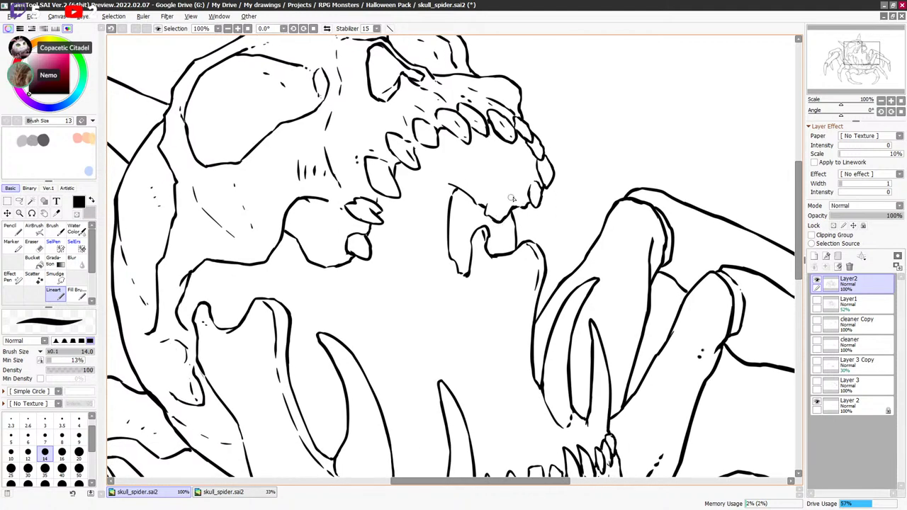
scroll(516, 210, down, 1)
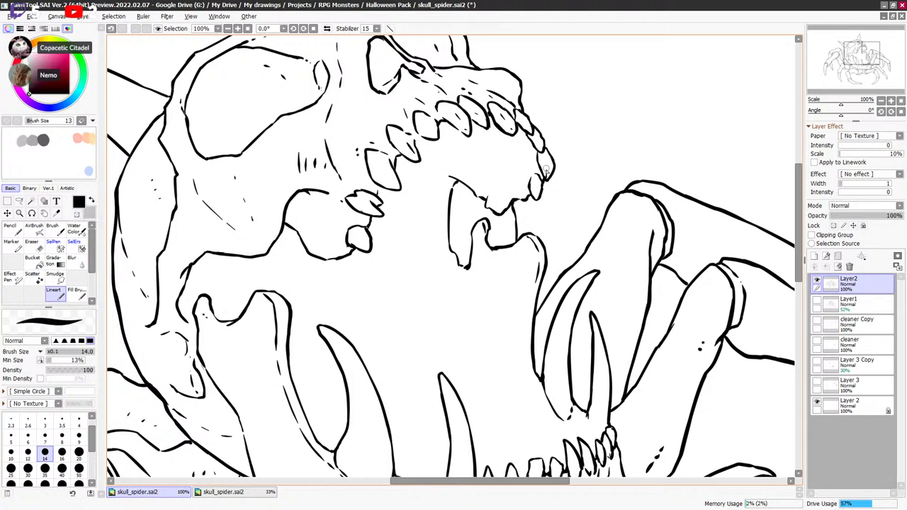
Reinforce the outer outline of the upper jaw's front tooth.
key(c)
key(c)
drag(552, 183, 547, 155)
scroll(552, 175, down, 2)
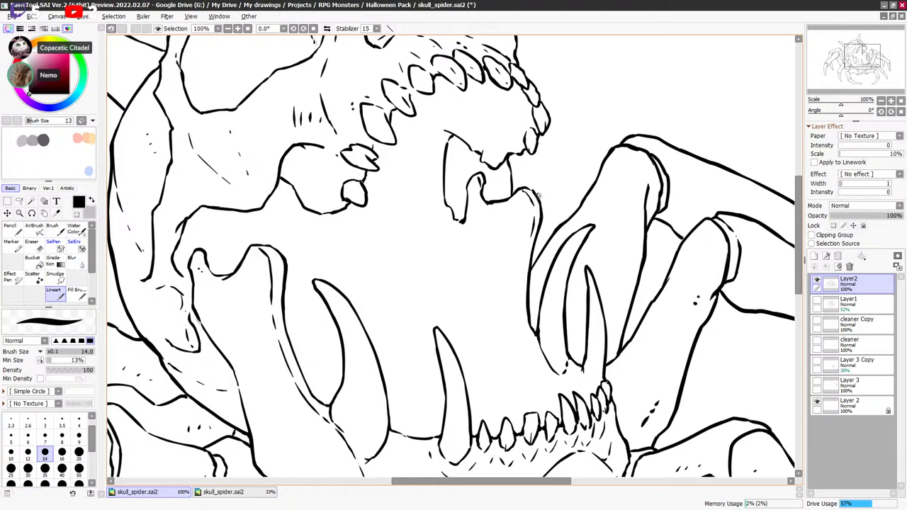
Smooth the outline at the upper tip of the lower jaw's far prong with ink and eraser touch-ups.
key(a)
key(minus)
key(minus)
drag(529, 189, 542, 202)
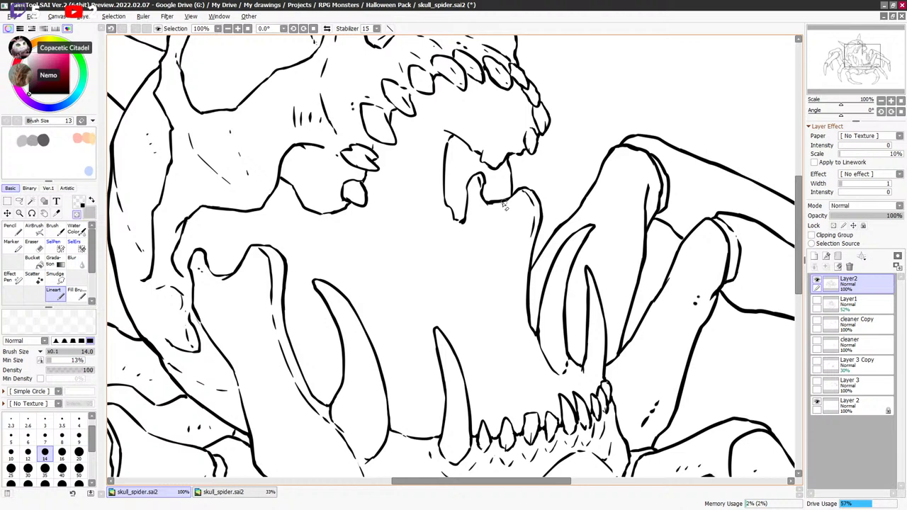
key(minus)
Refine the outline and upper corner of the jagged bone piece hanging inside the mouth, and save the drawing.
key(a)
key(a)
key(a)
key(a)
scroll(489, 212, down, 1)
key(a)
key(a)
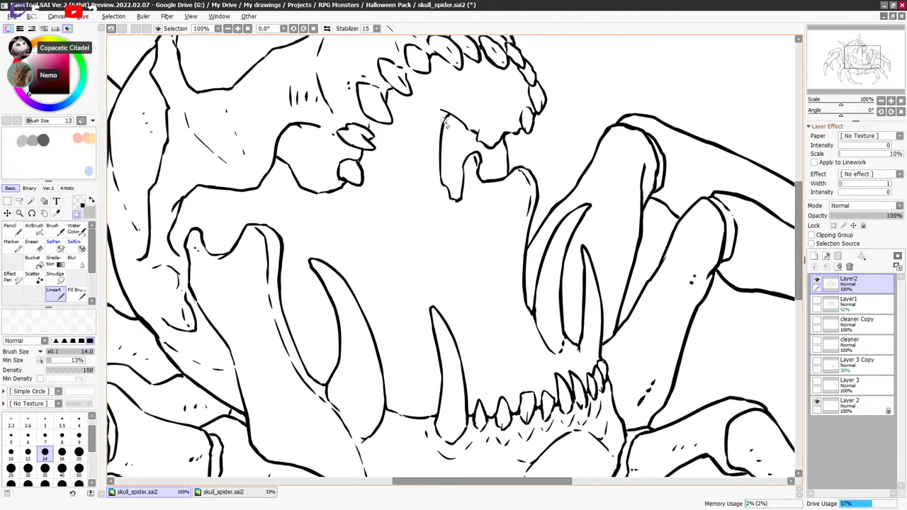
key(a)
key(a)
key(a)
key(a)
key(a)
key(ctrl+s)
key(a)
Clean up the line ends around the bases of the far fangs and the leg edge behind them, and save the drawing.
scroll(508, 142, down, 3)
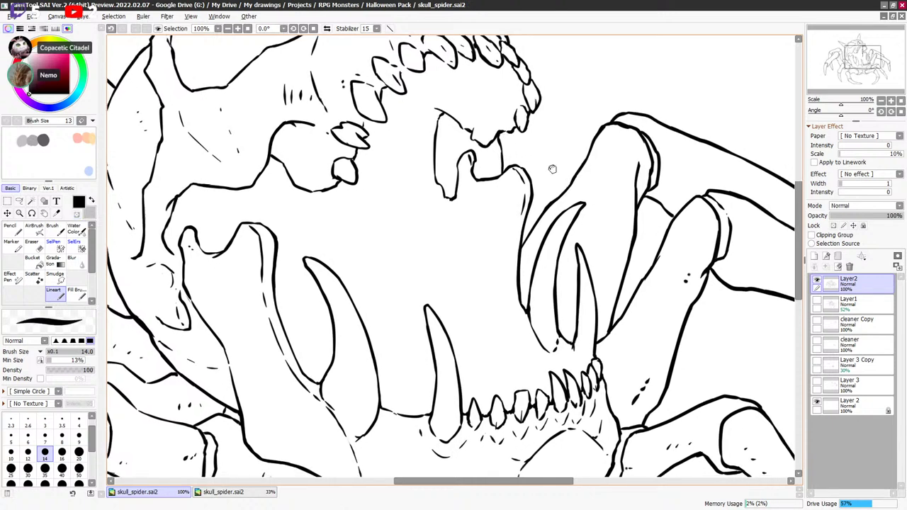
drag(531, 260, 534, 278)
key(minus)
key(minus)
key(a)
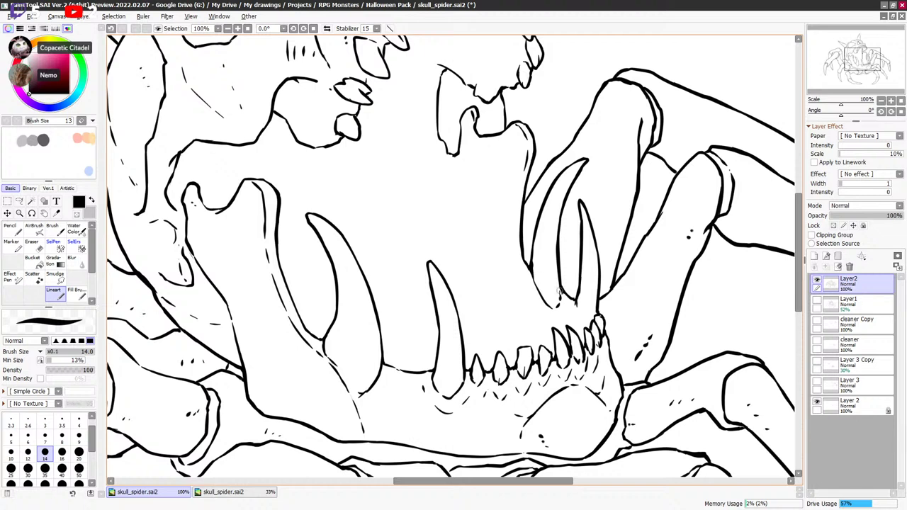
key(a)
key(a)
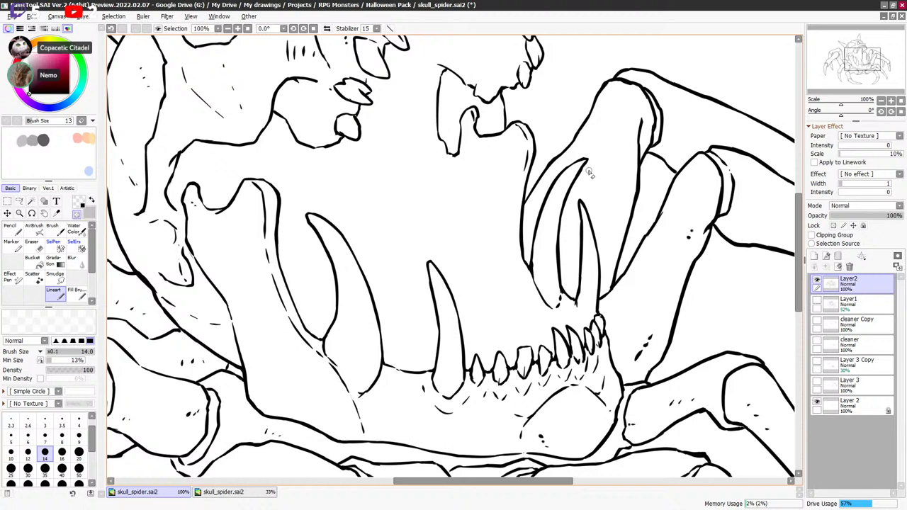
drag(628, 277, 614, 213)
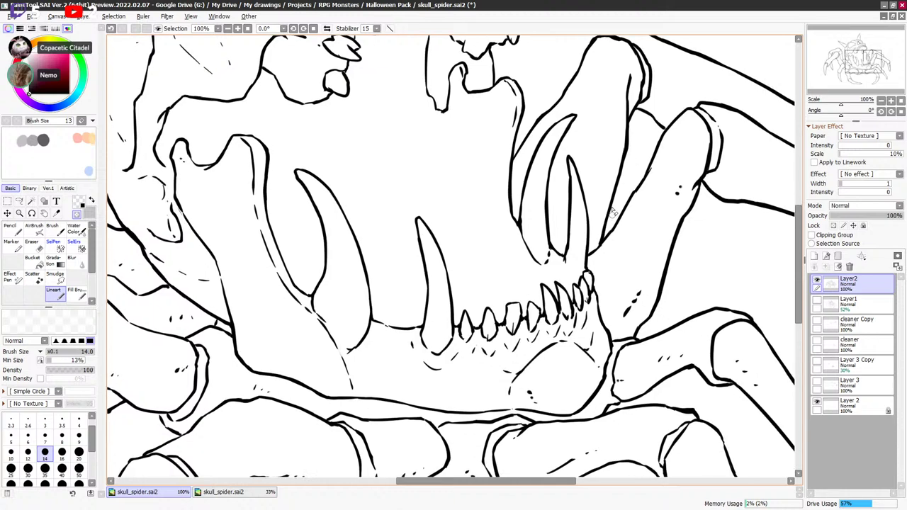
drag(599, 263, 594, 212)
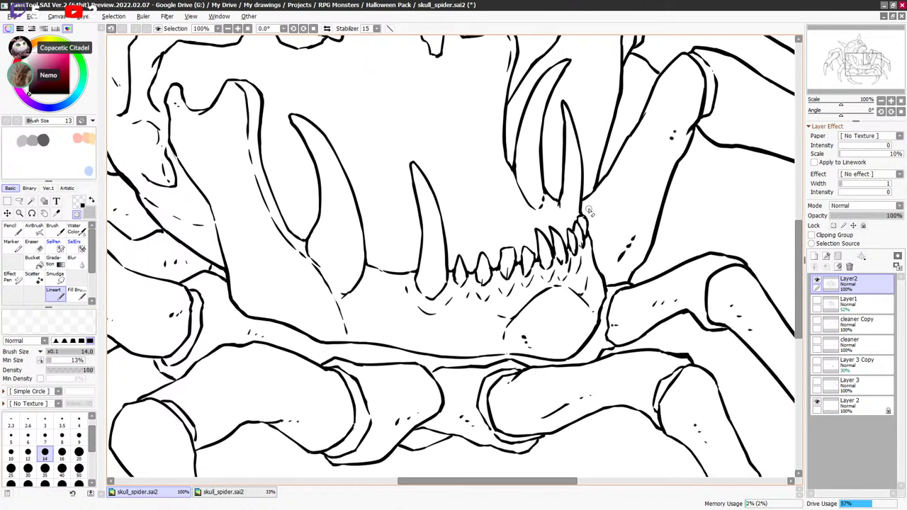
key(ctrl+s)
Touch up the tip of the far curved fang and the jaw edge beside it, and check the whole figure.
drag(589, 212, 579, 256)
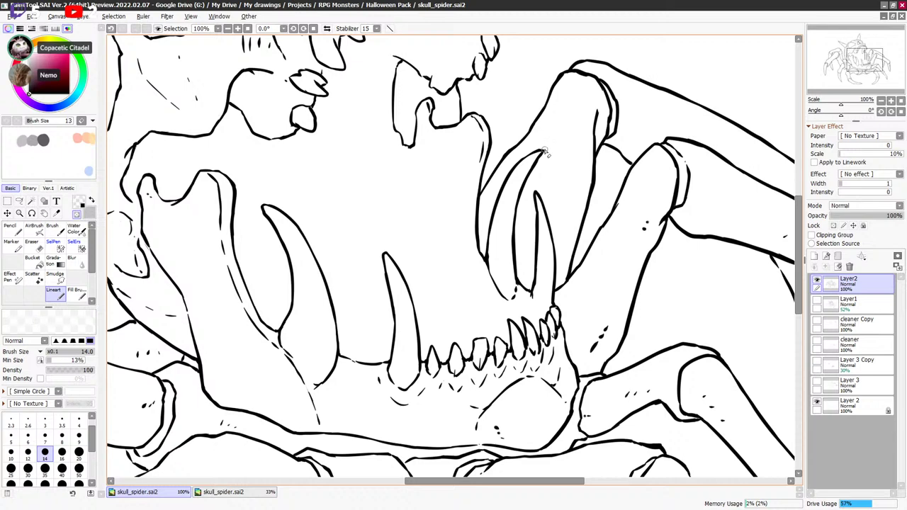
drag(546, 151, 551, 185)
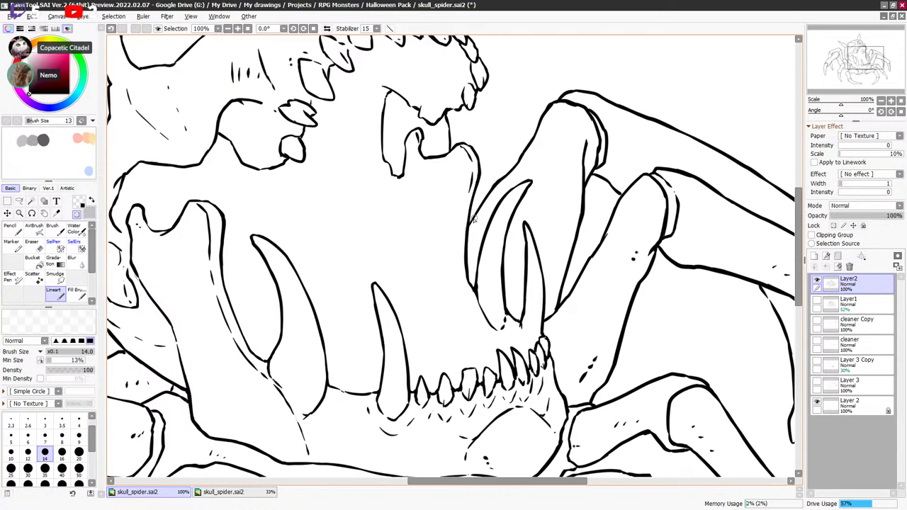
scroll(689, 112, down, 2)
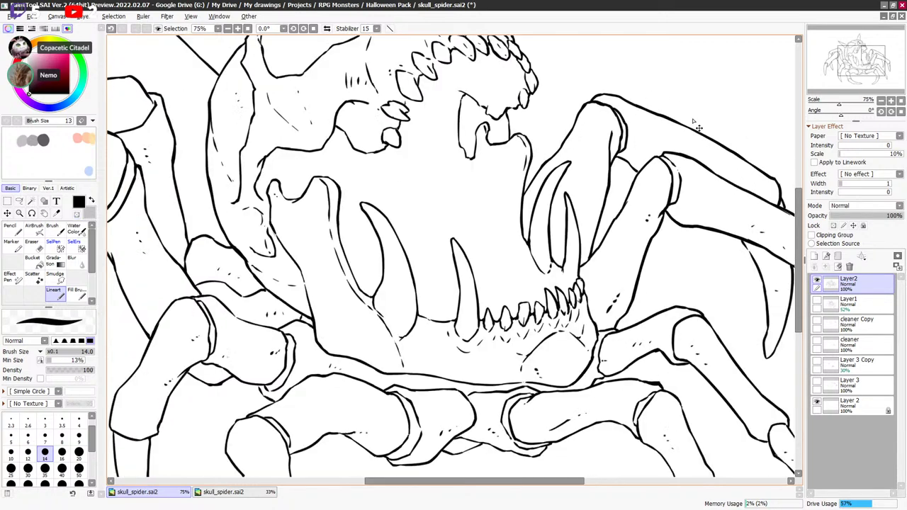
scroll(732, 149, down, 1)
drag(732, 160, 726, 158)
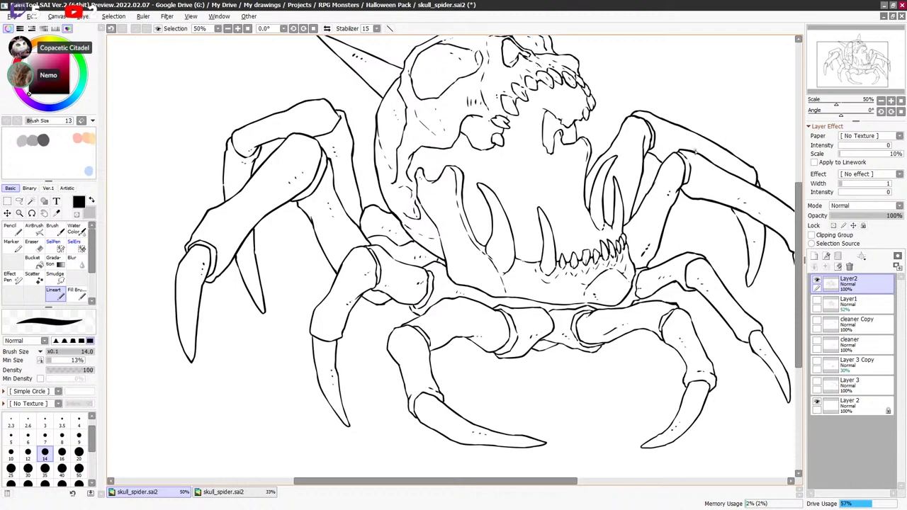
scroll(700, 158, down, 2)
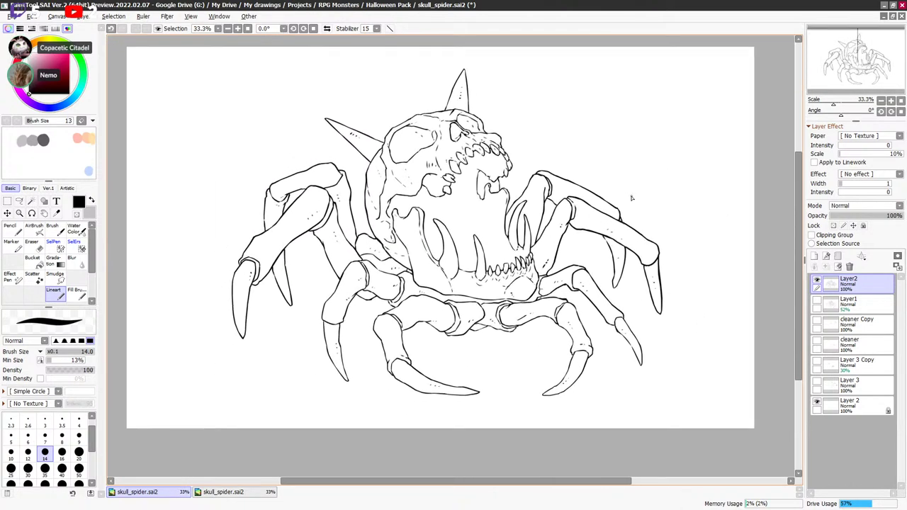
Clean up the outline around the skull's brow and upright horn with ink and eraser, and save the drawing.
scroll(627, 201, up, 3)
drag(444, 152, 599, 288)
key(e)
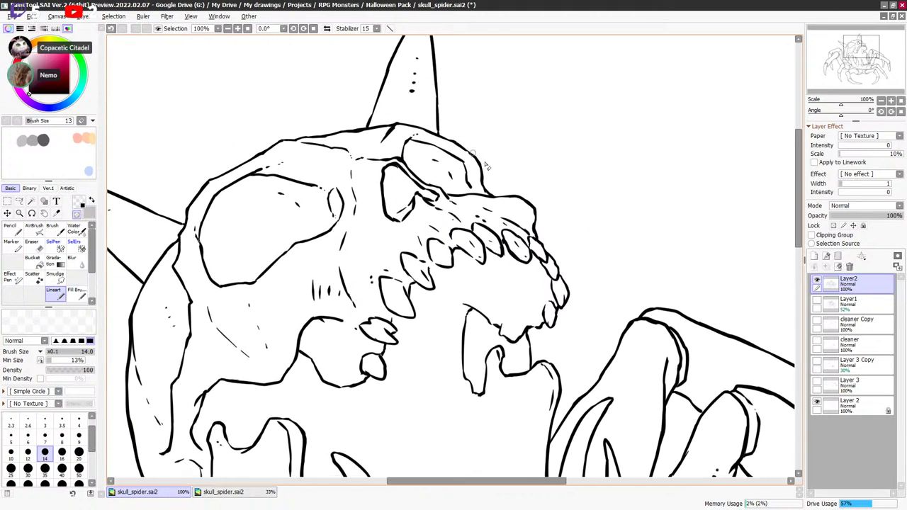
scroll(482, 149, up, 1)
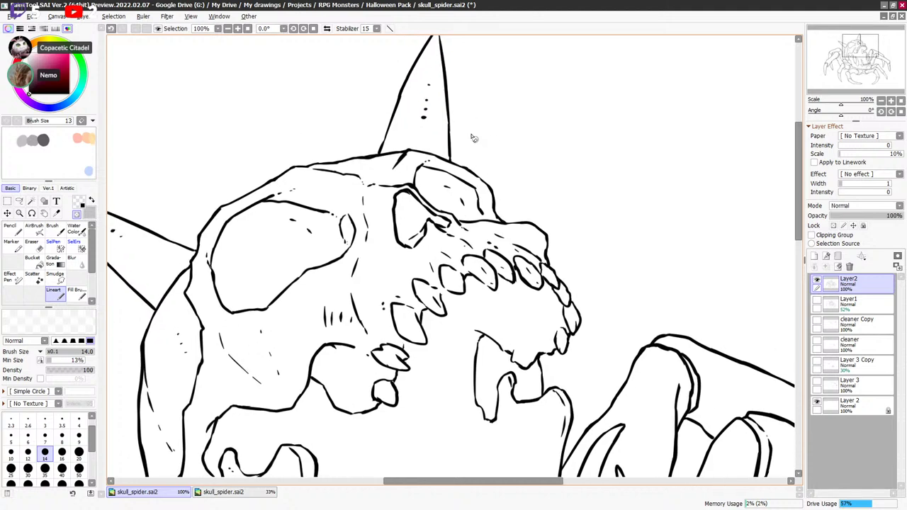
scroll(404, 89, up, 2)
key(e)
key(minus)
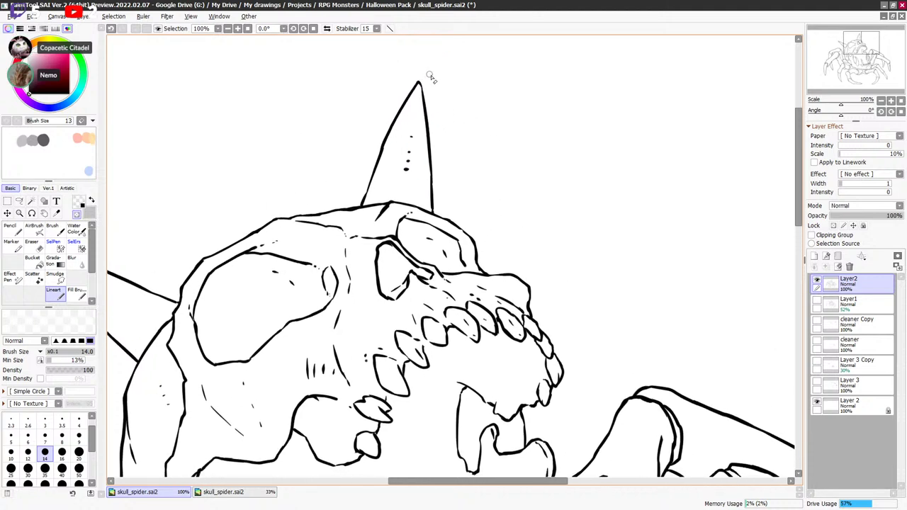
drag(461, 92, 472, 94)
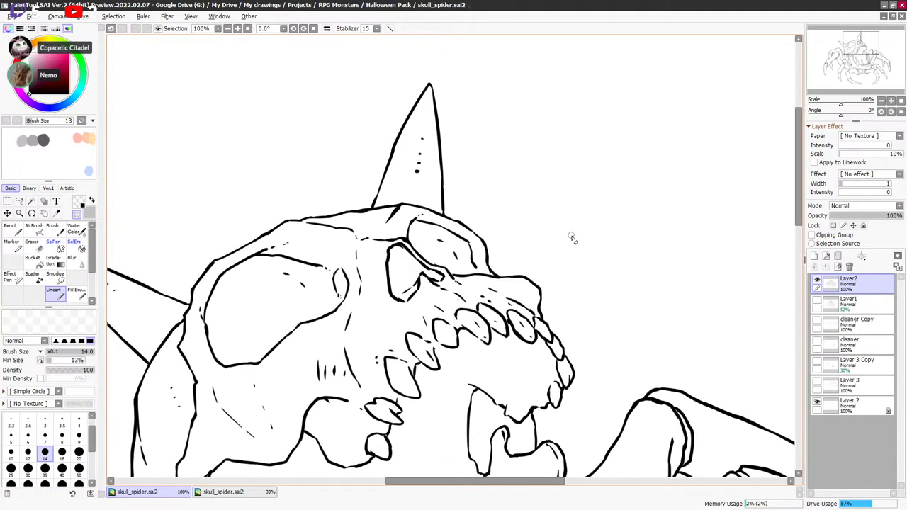
Examine the line art from the skull's teeth down through the lower jaw and front legs.
drag(584, 320, 602, 239)
drag(624, 294, 626, 214)
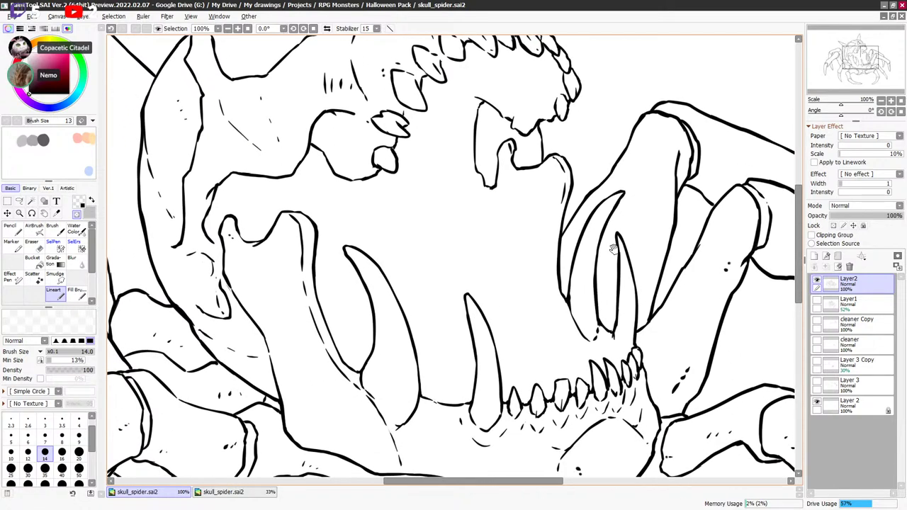
drag(510, 345, 599, 263)
scroll(596, 278, down, 1)
drag(601, 322, 602, 242)
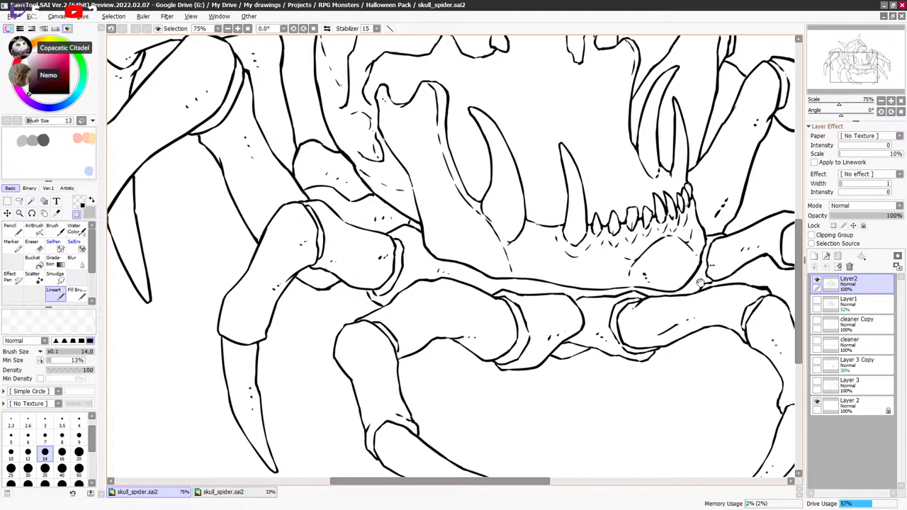
drag(701, 283, 573, 199)
drag(694, 219, 663, 240)
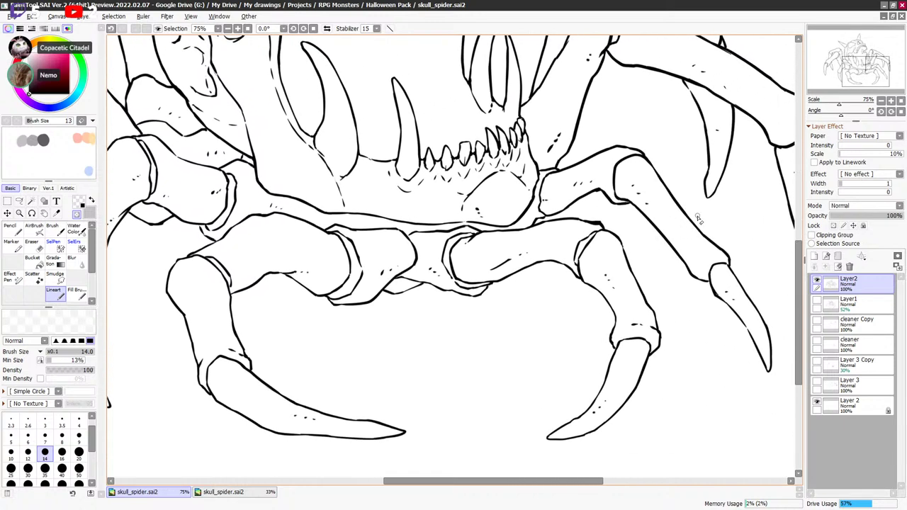
scroll(698, 219, right, 1)
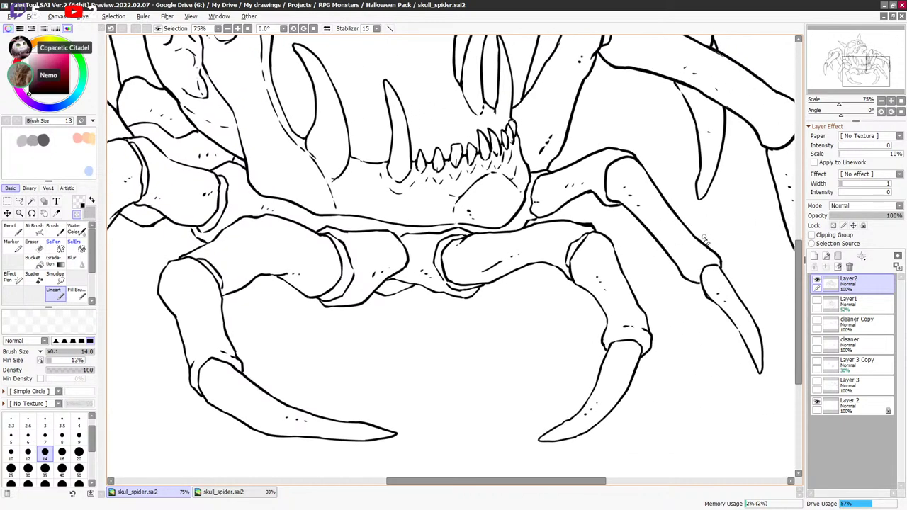
Reinforce the outline where the upright horn and the side horn meet the skull, and save the drawing.
scroll(680, 244, up, 6)
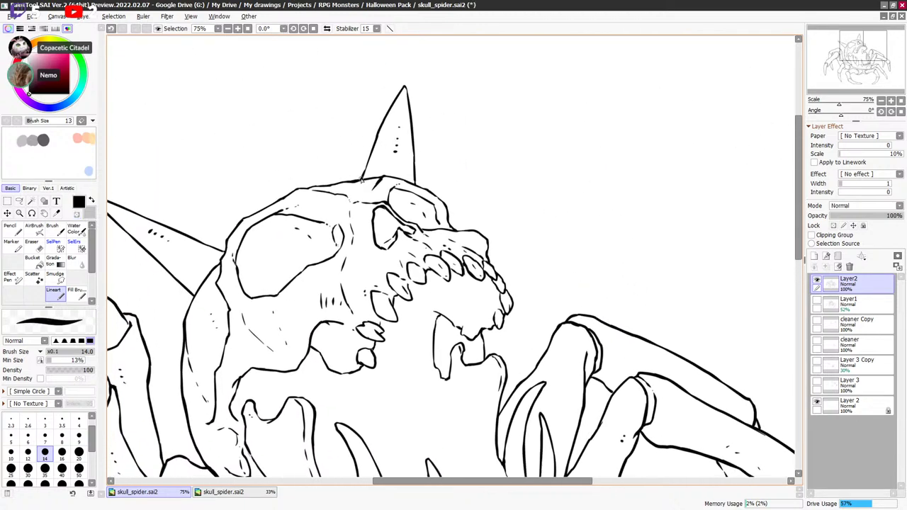
drag(358, 182, 365, 174)
drag(195, 296, 266, 219)
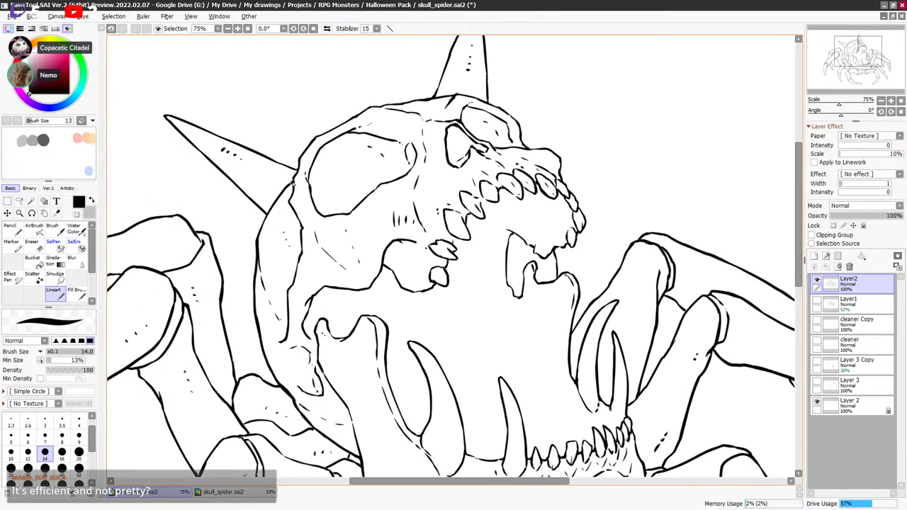
drag(549, 264, 547, 261)
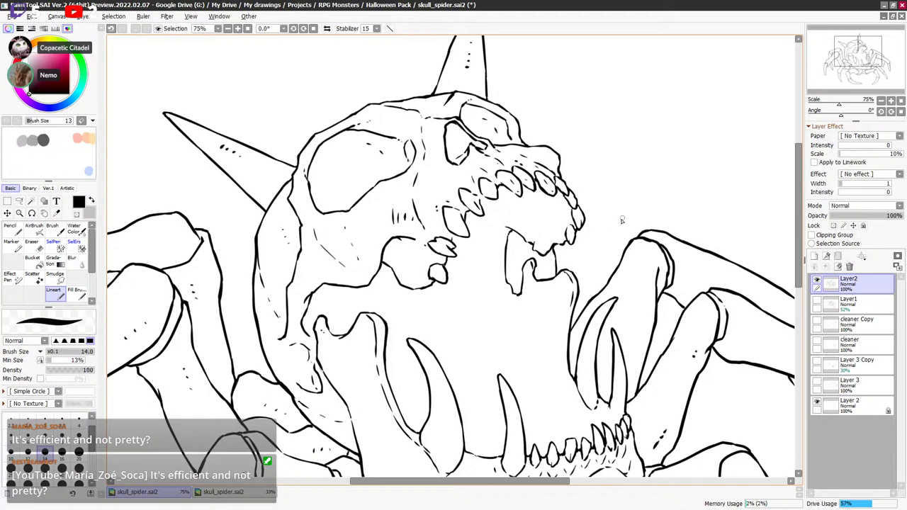
drag(622, 220, 568, 205)
mouse_move(649, 232)
mouse_down()
mouse_move(543, 139)
mouse_move(541, 123)
mouse_up()
mouse_move(568, 300)
mouse_down()
mouse_move(574, 267)
mouse_move(629, 167)
mouse_up()
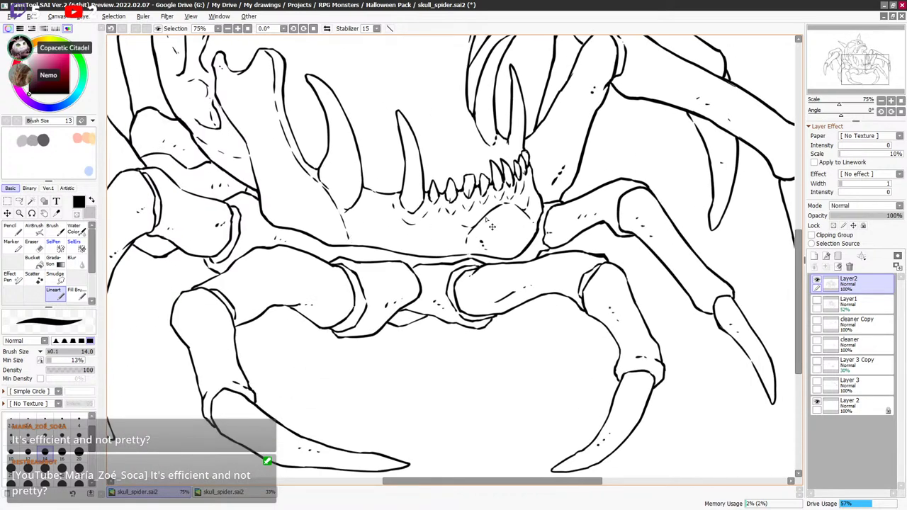
key(ctrl+s)
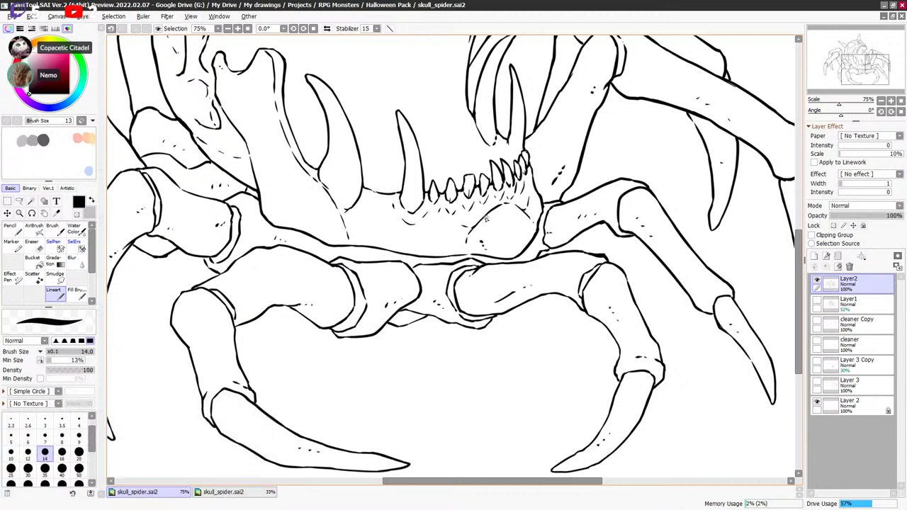
Touch up the curved outline of the round bump on the lower jaw's chin with ink and eraser.
drag(636, 195, 633, 196)
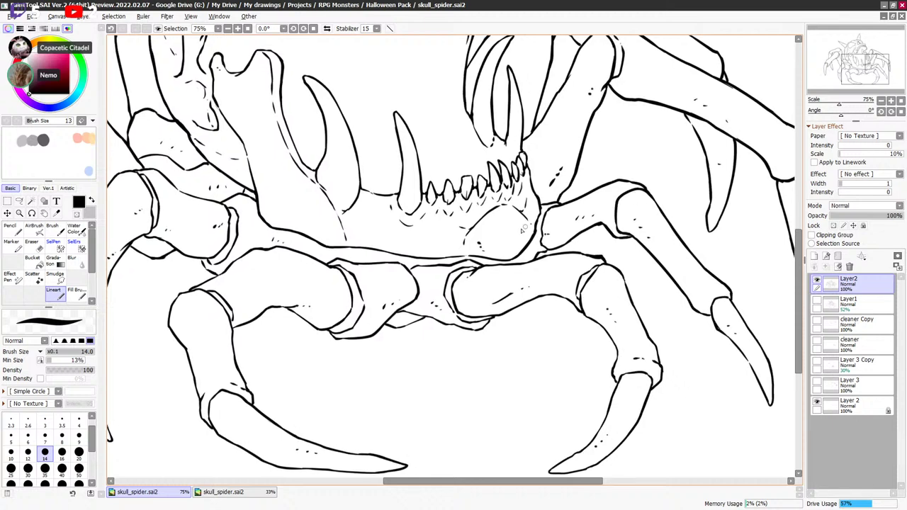
key(minus)
drag(469, 233, 477, 222)
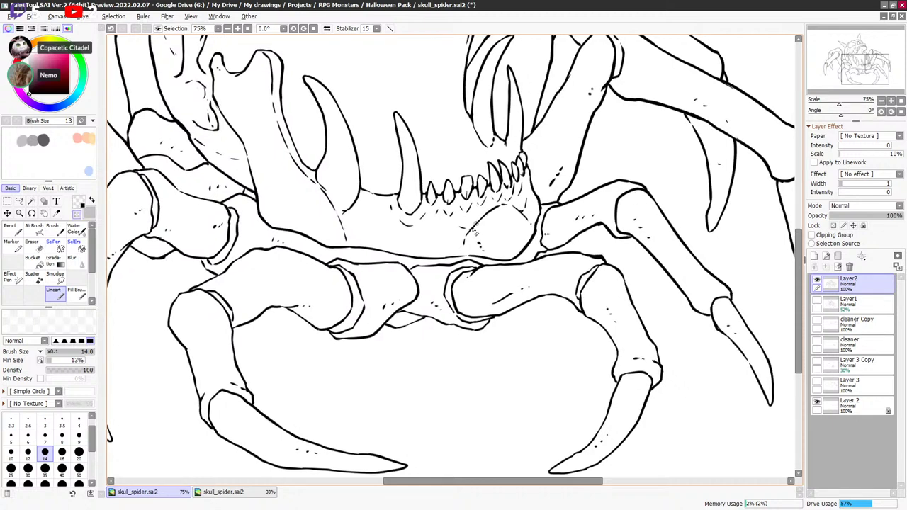
key(minus)
Thicken the outline at the knee joint of the raised rear leg beside the back of the skull.
drag(619, 207, 586, 270)
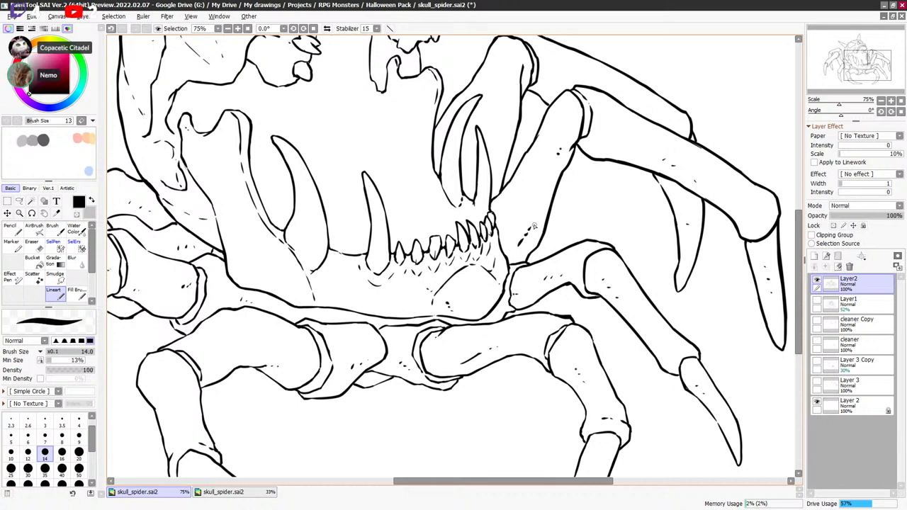
drag(606, 215, 598, 227)
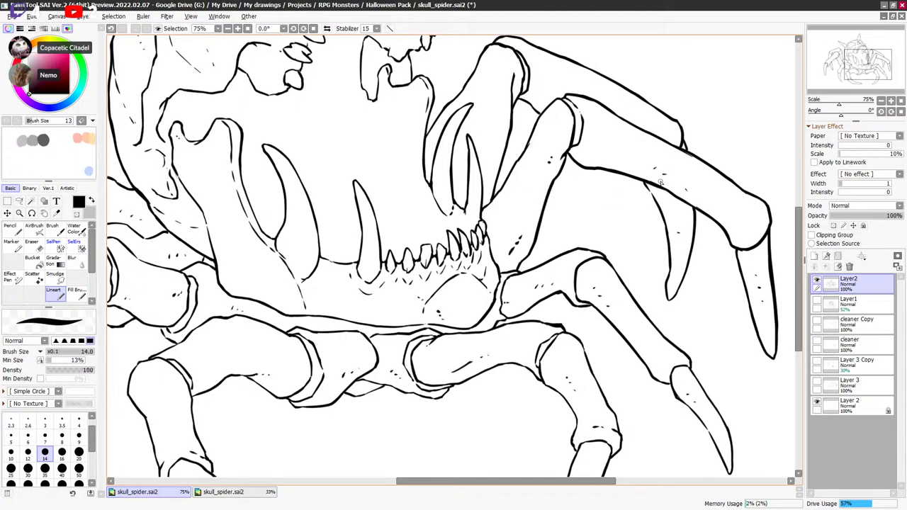
drag(661, 179, 665, 207)
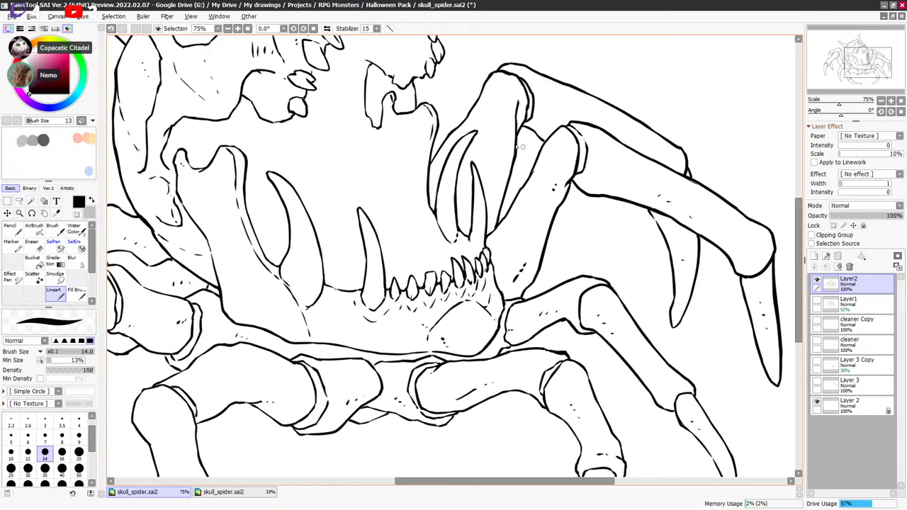
drag(492, 103, 544, 184)
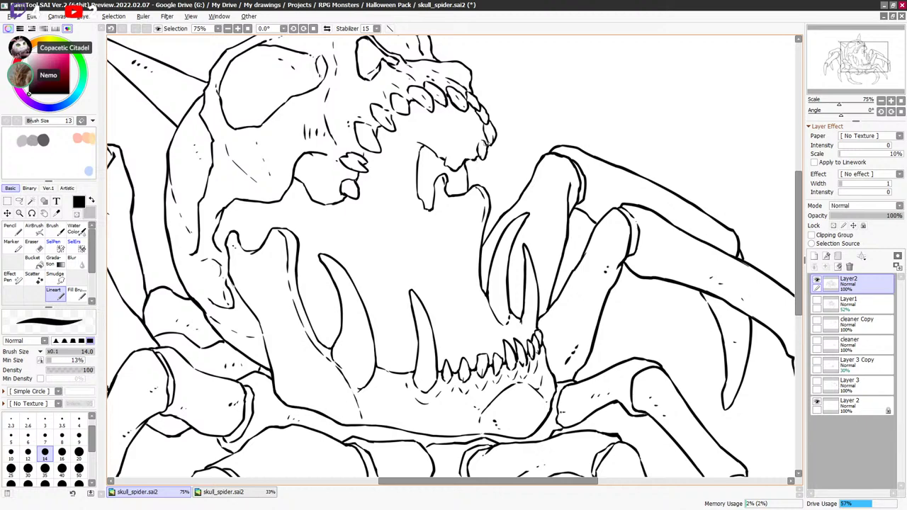
drag(499, 142, 519, 153)
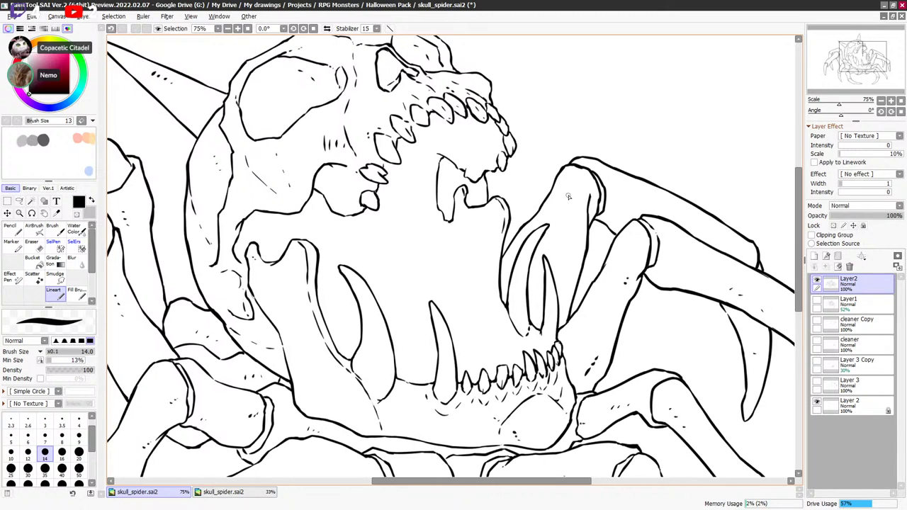
drag(587, 210, 599, 209)
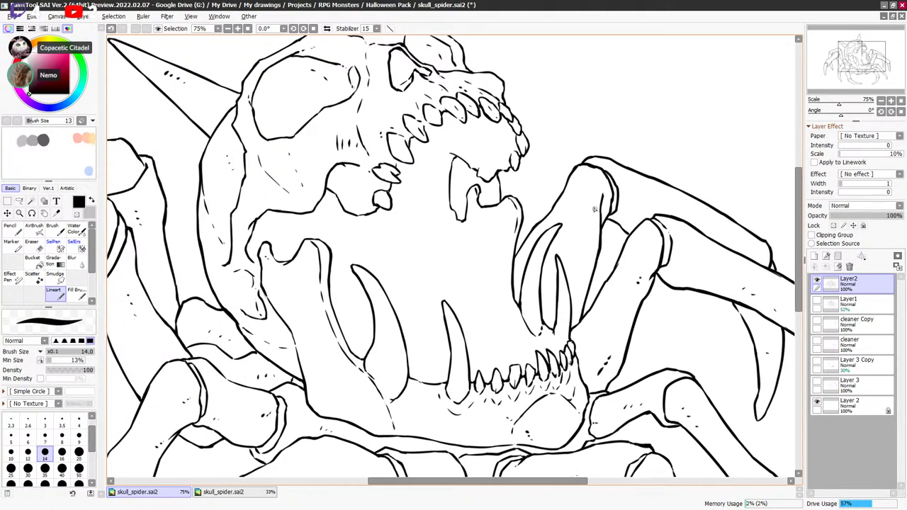
scroll(594, 209, left, 5)
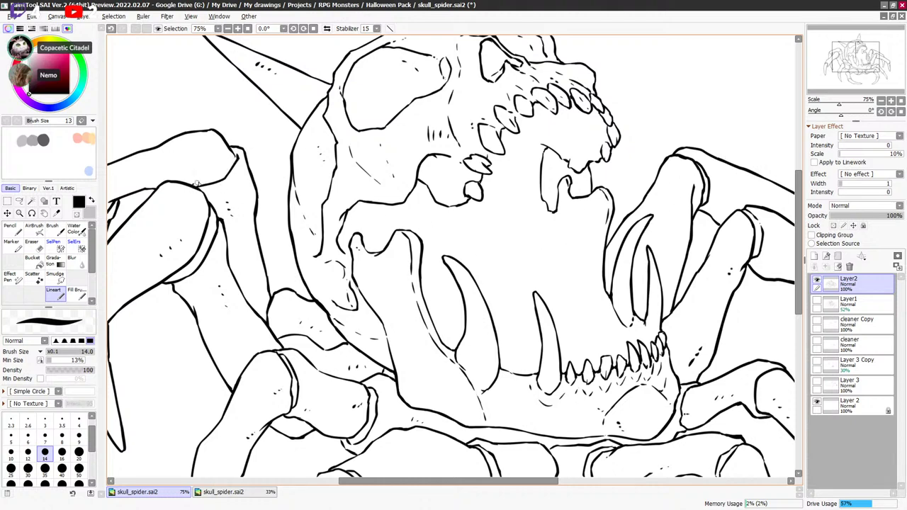
drag(197, 184, 222, 177)
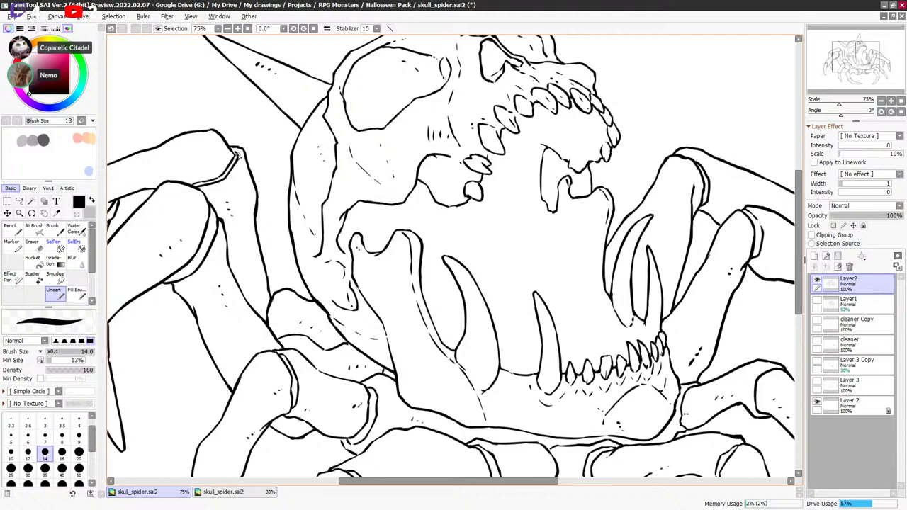
Refine the knee joint line of the raised rear leg behind the skull, alternating ink and transparency, and save the drawing.
key(minus)
key(ctrl+z)
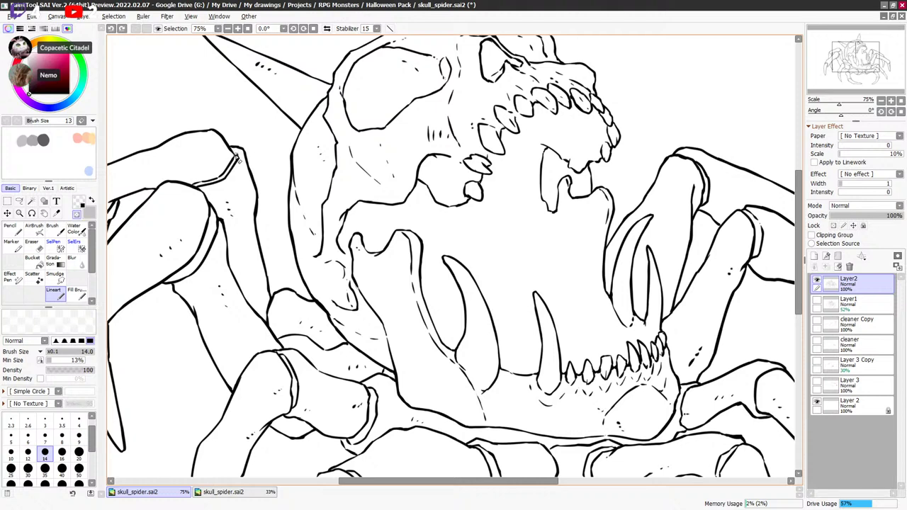
key(minus)
key(minus)
key(minus)
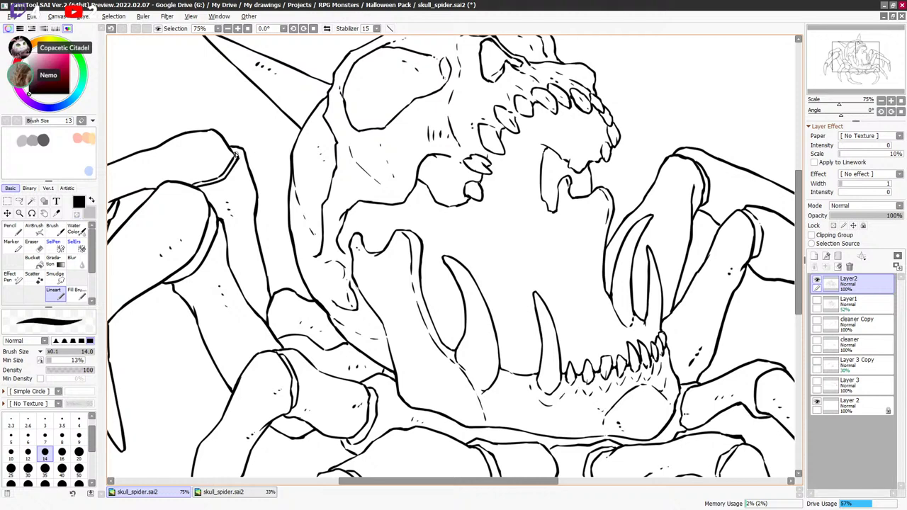
key(minus)
key(minus)
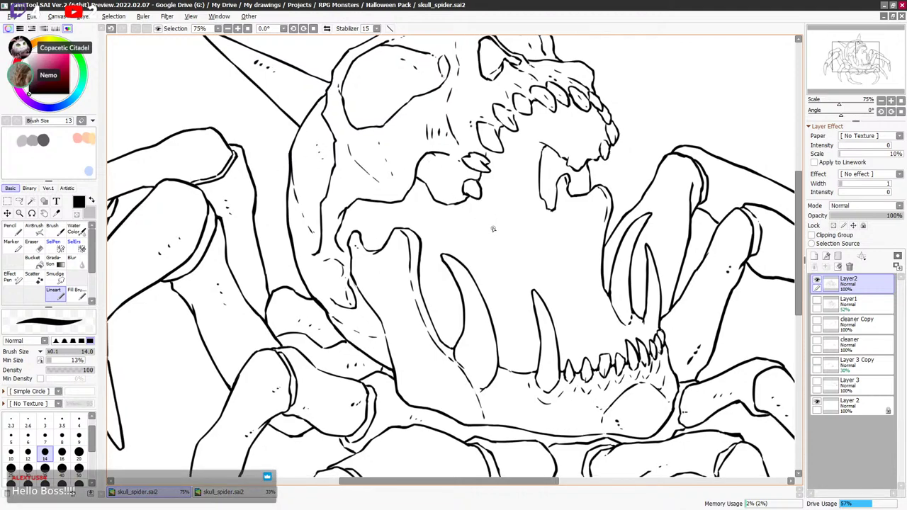
Clean up the line where the front leg meets the chin end of the lower jaw, and save the drawing.
drag(493, 235, 493, 233)
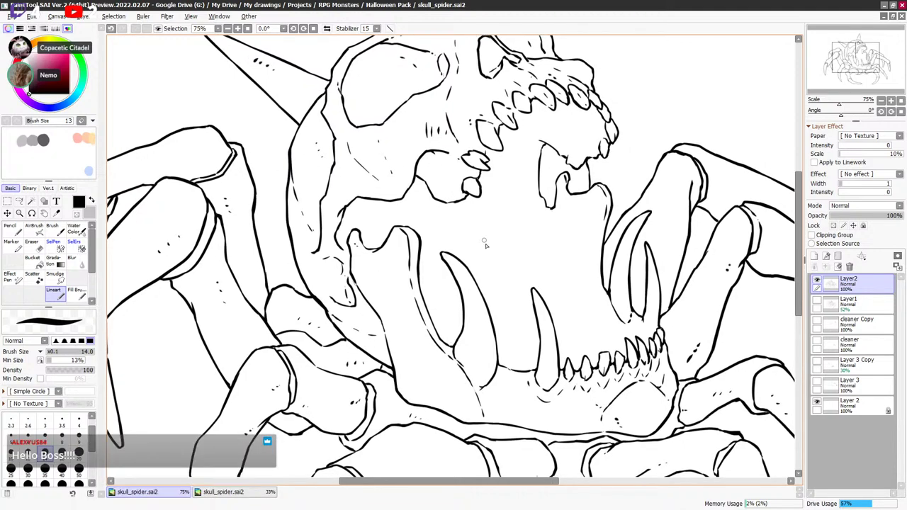
mouse_move(611, 284)
mouse_down()
mouse_move(614, 261)
mouse_move(561, 131)
mouse_up()
drag(640, 277, 642, 253)
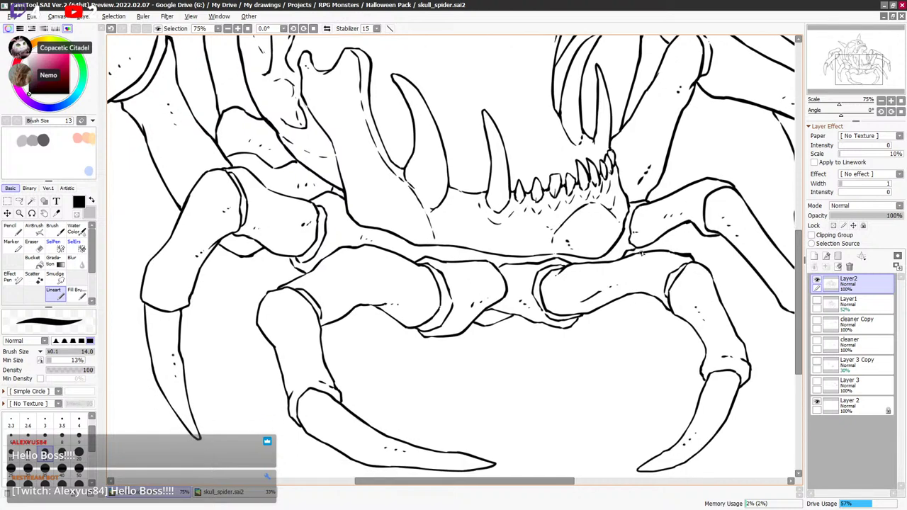
key(minus)
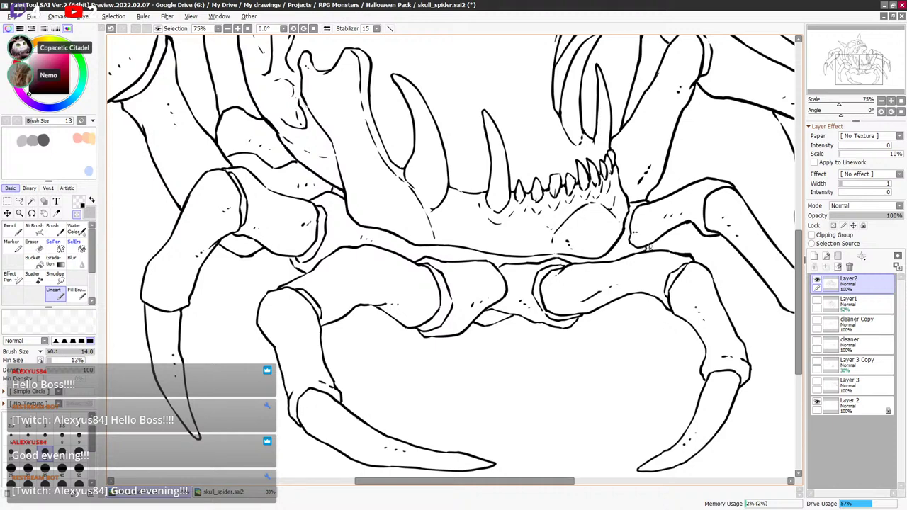
key(minus)
drag(649, 246, 609, 253)
key(ctrl+s)
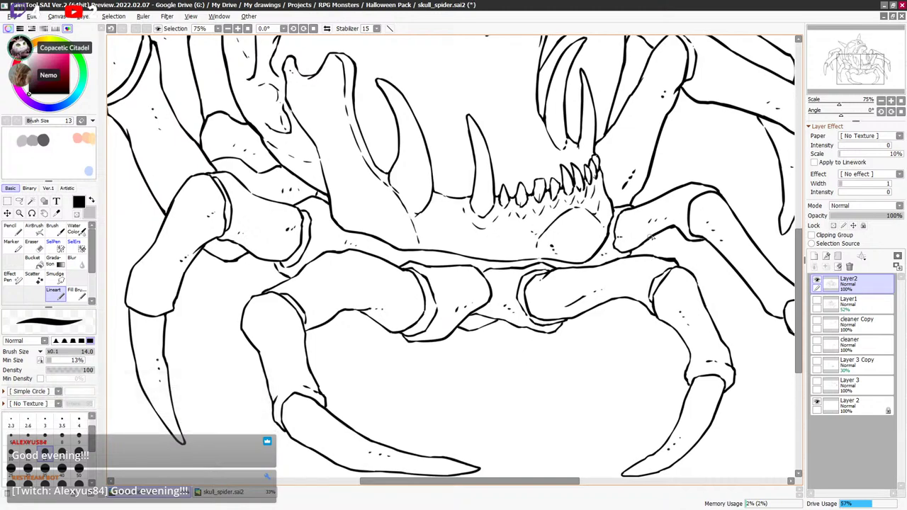
Try to select the empty background around the monster with the Magic Wand at 1 px gap tolerance.
scroll(605, 287, down, 1)
scroll(656, 260, down, 1)
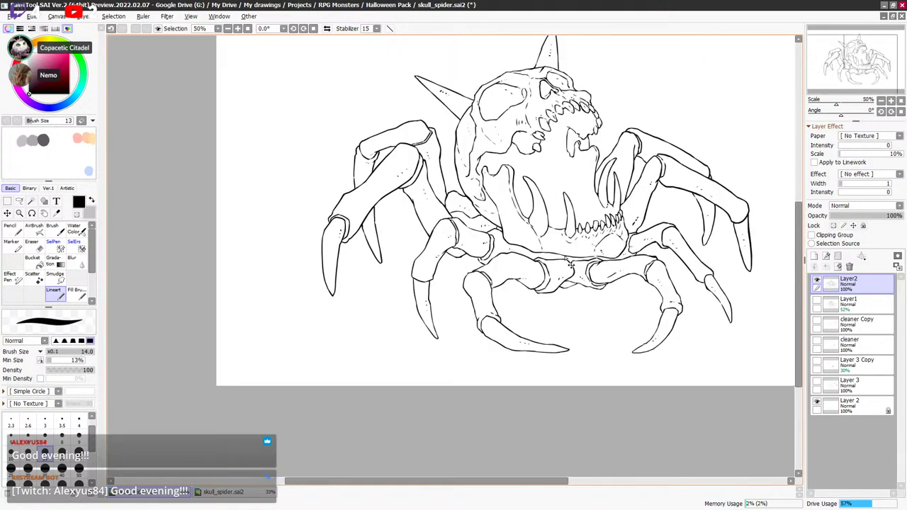
scroll(455, 230, up, 3)
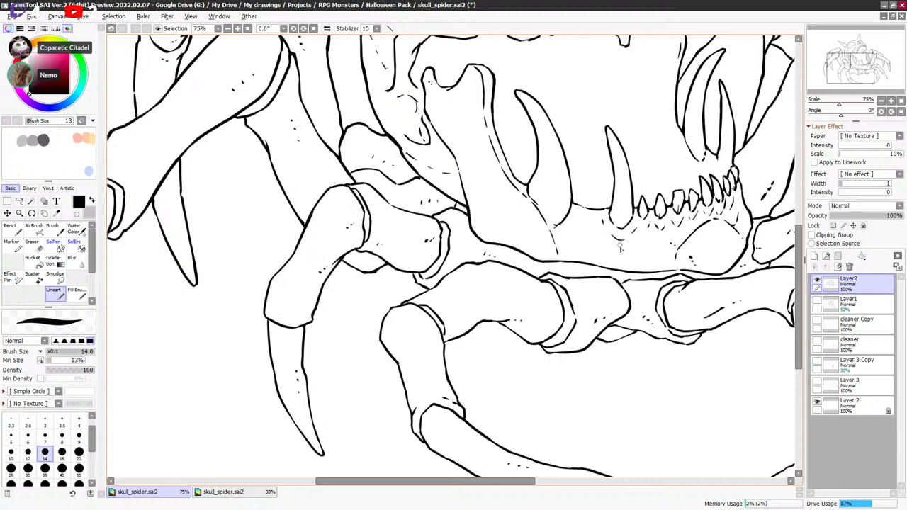
scroll(620, 248, down, 4)
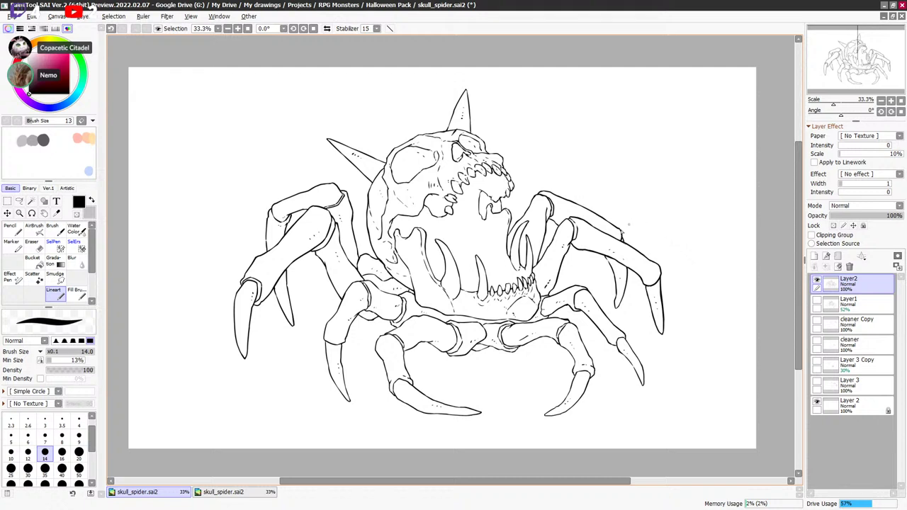
drag(615, 240, 616, 240)
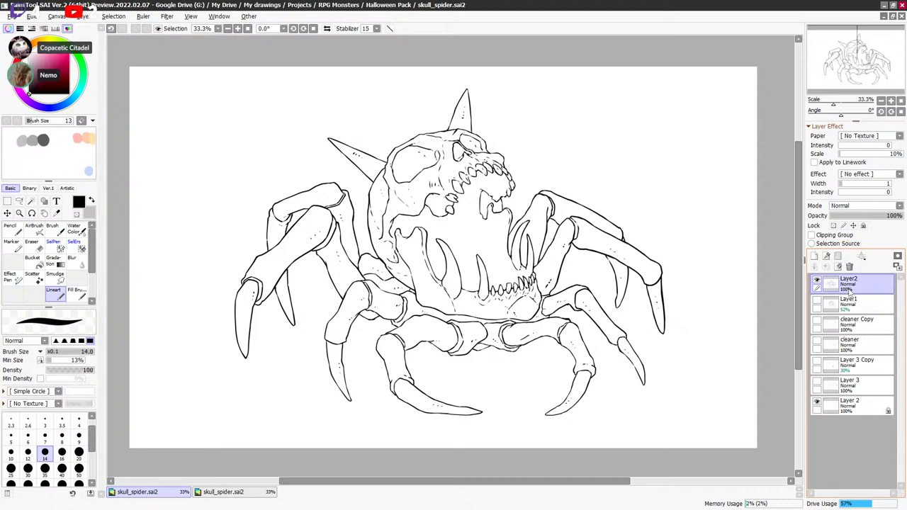
key(w)
click(678, 232)
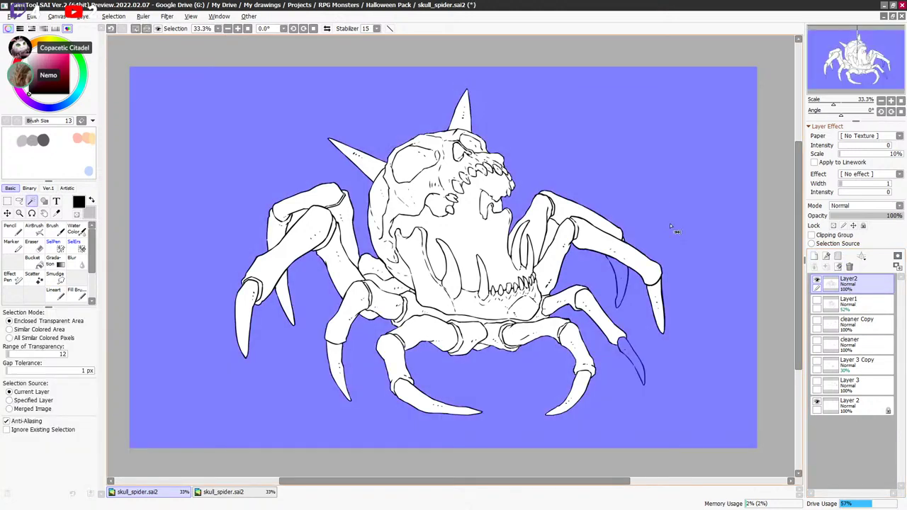
scroll(670, 223, up, 3)
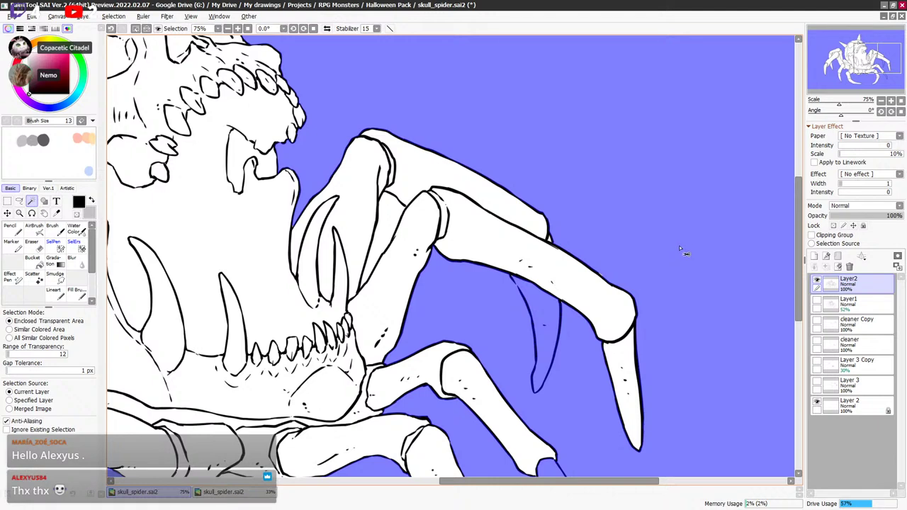
key(ctrl+d)
Set the Magic Wand's gap tolerance to 6 px and select the background around the whole monster.
scroll(666, 269, down, 1)
scroll(673, 269, up, 1)
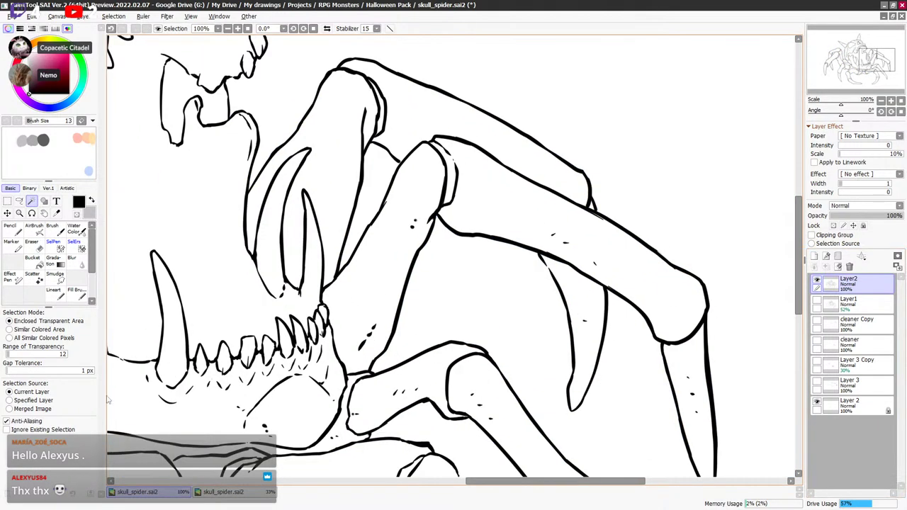
drag(9, 371, 13, 371)
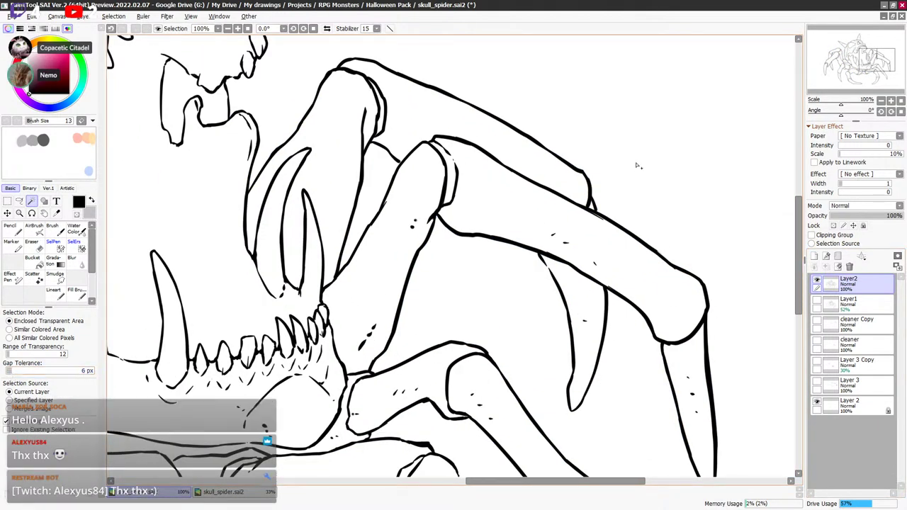
click(687, 212)
scroll(655, 280, down, 1)
scroll(659, 285, down, 2)
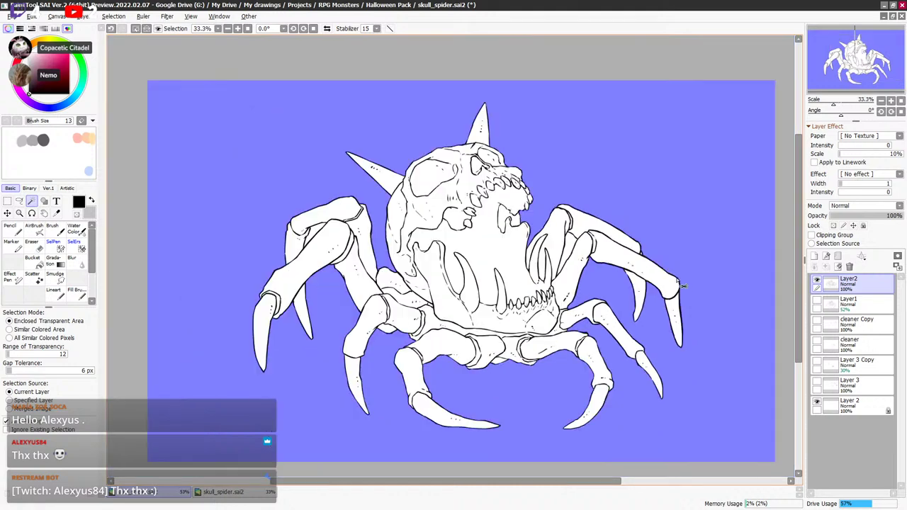
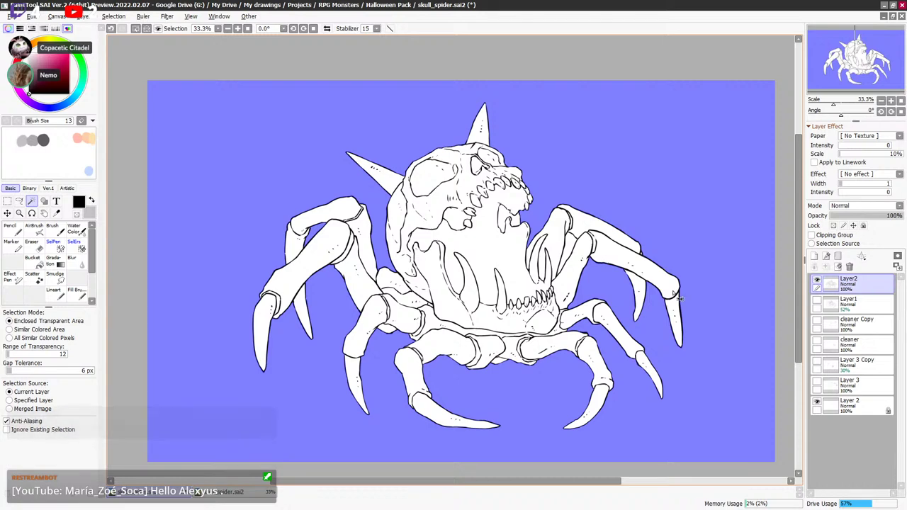
Create a folder above Layer1 and mask it to the monster's silhouette by inverting the background selection.
scroll(677, 294, up, 1)
click(854, 304)
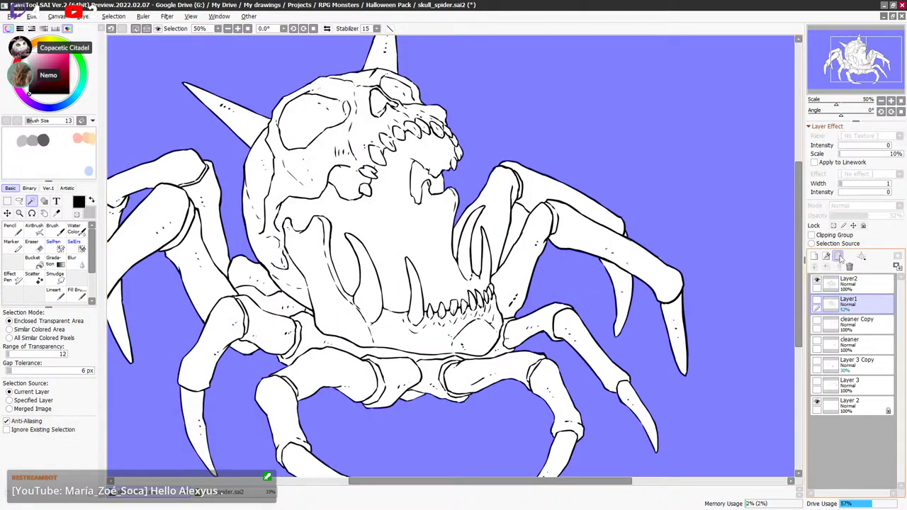
click(837, 257)
click(897, 257)
key(ctrl+z)
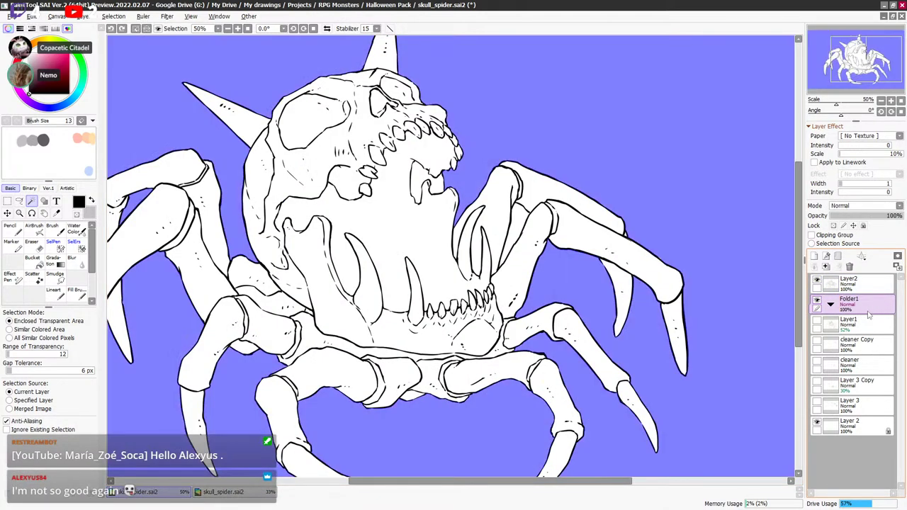
click(113, 17)
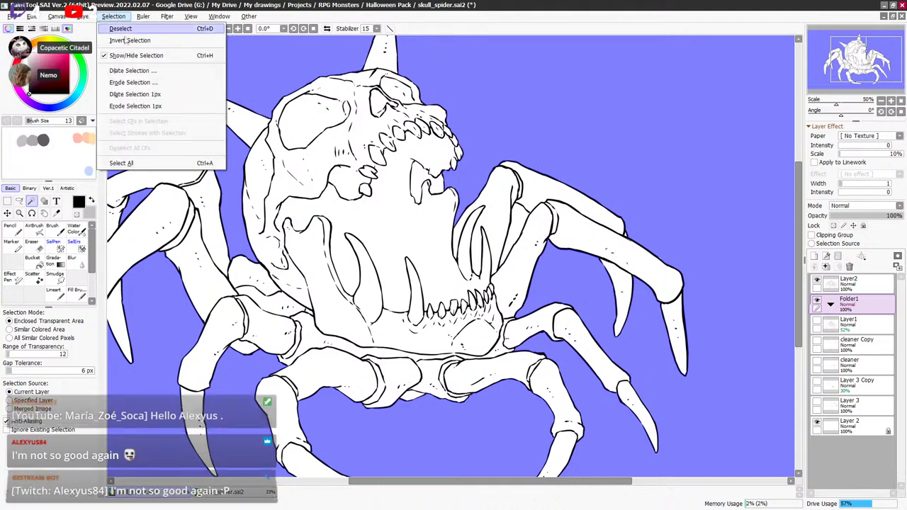
click(130, 40)
click(897, 265)
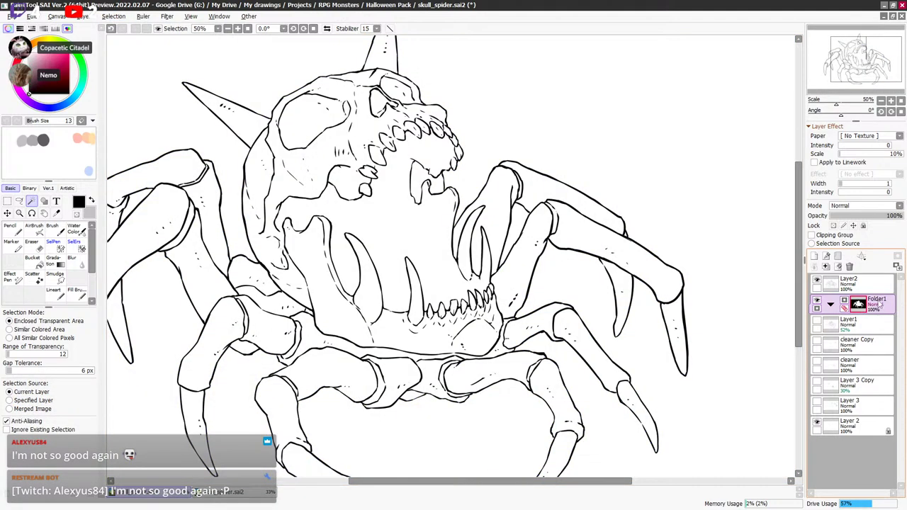
Rename the masked folder as shade and add a new layer inside it.
double_click(881, 300)
text(shade)
key(Return)
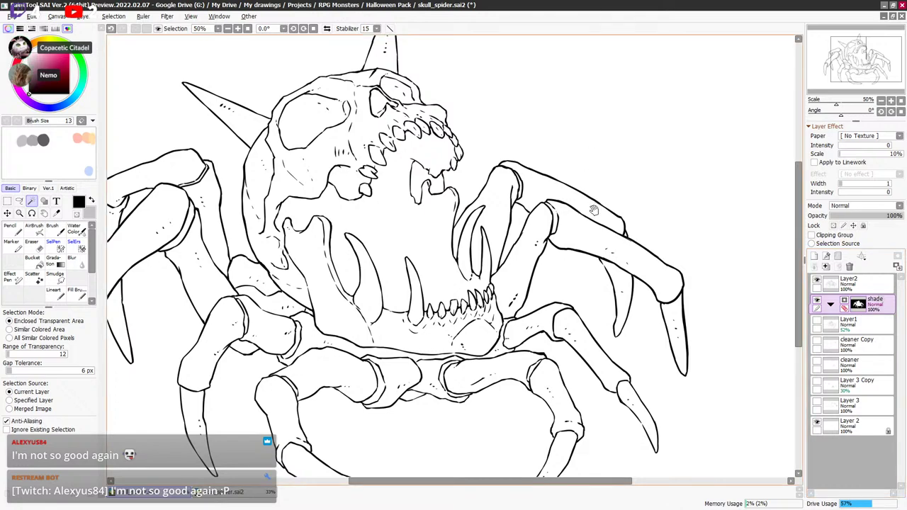
drag(598, 207, 612, 198)
mouse_move(689, 201)
mouse_down()
mouse_move(699, 225)
mouse_move(693, 185)
mouse_up()
click(845, 282)
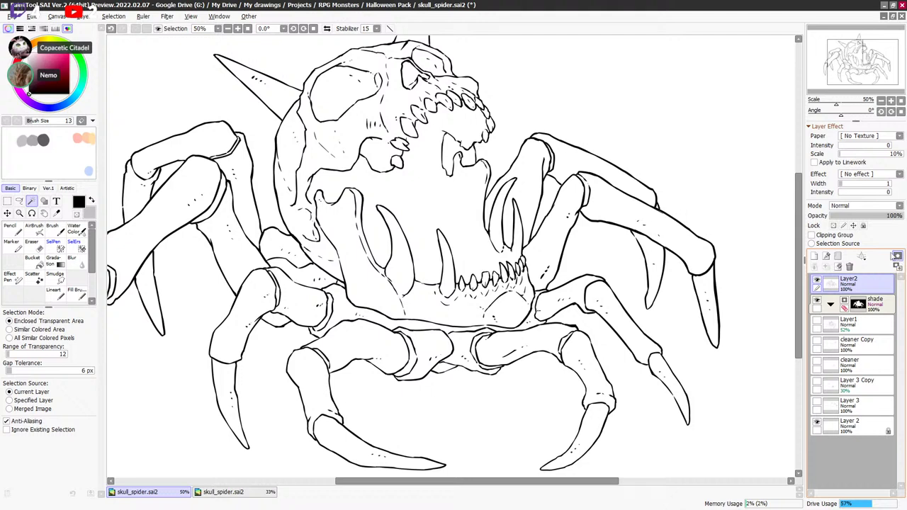
click(873, 304)
click(814, 256)
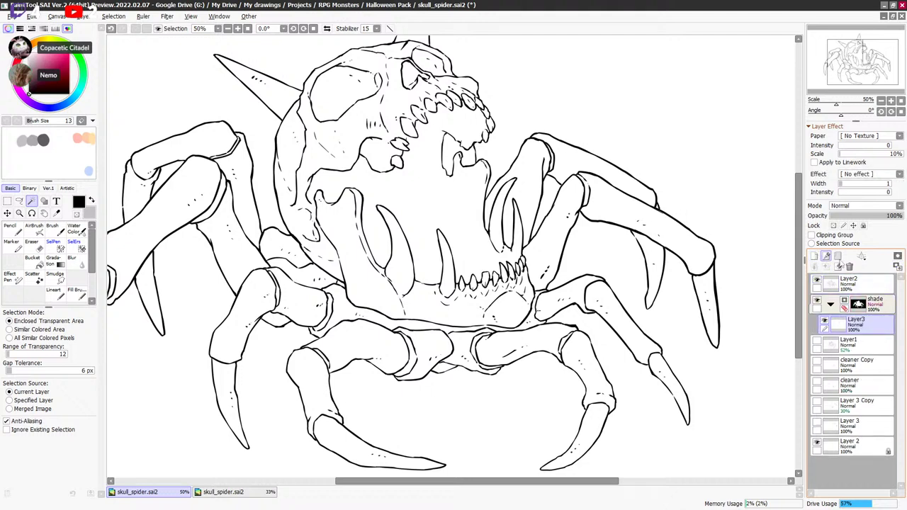
Add a layer mask to Layer2 and switch to the Fill Brush.
click(868, 284)
click(897, 257)
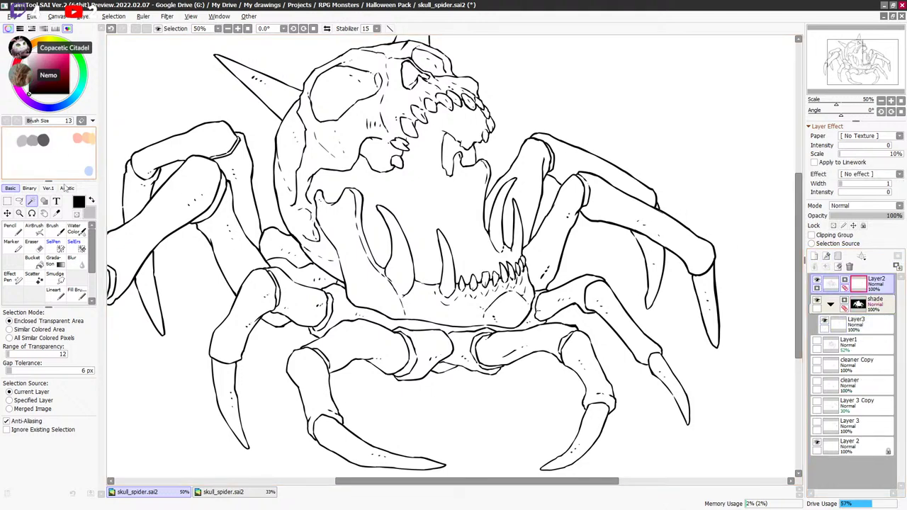
click(76, 293)
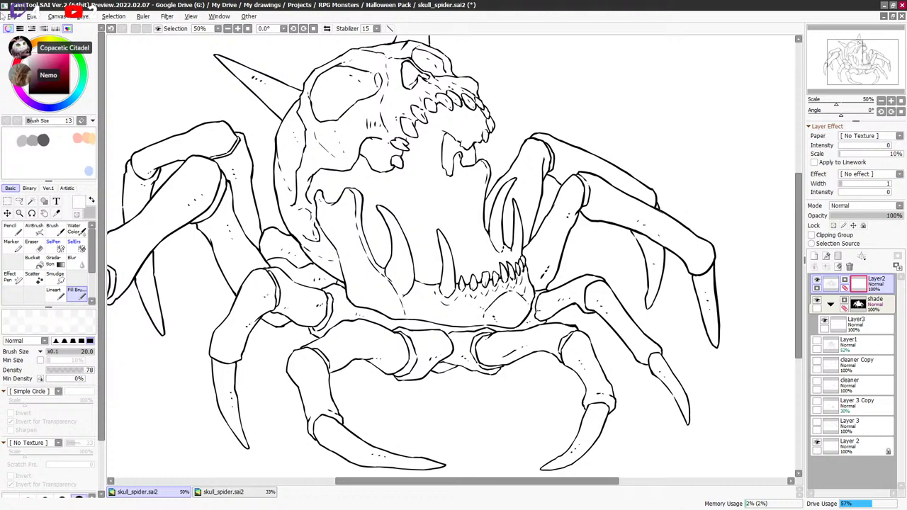
Fade the outline of the rearmost upper tooth on Layer2's mask using transparency, with the Fill Brush at size 40.
scroll(486, 209, up, 2)
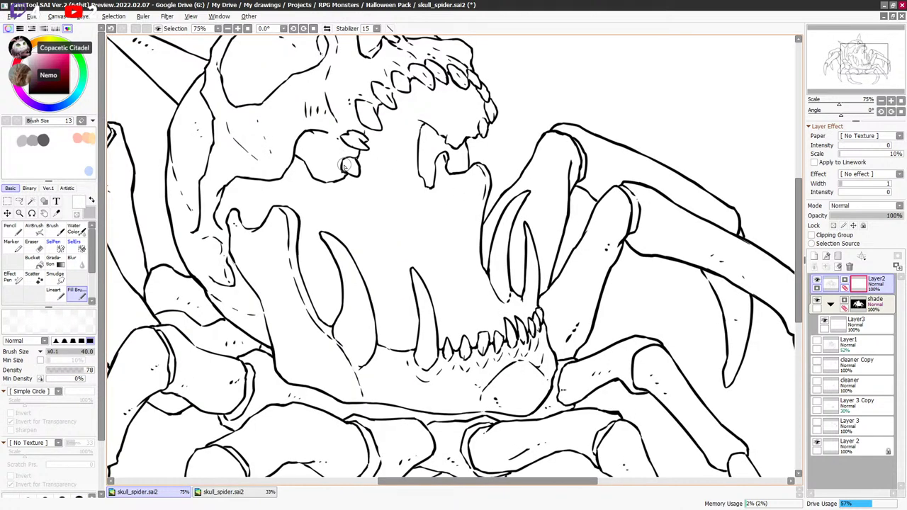
key(minus)
key(bracketright)
key(bracketright)
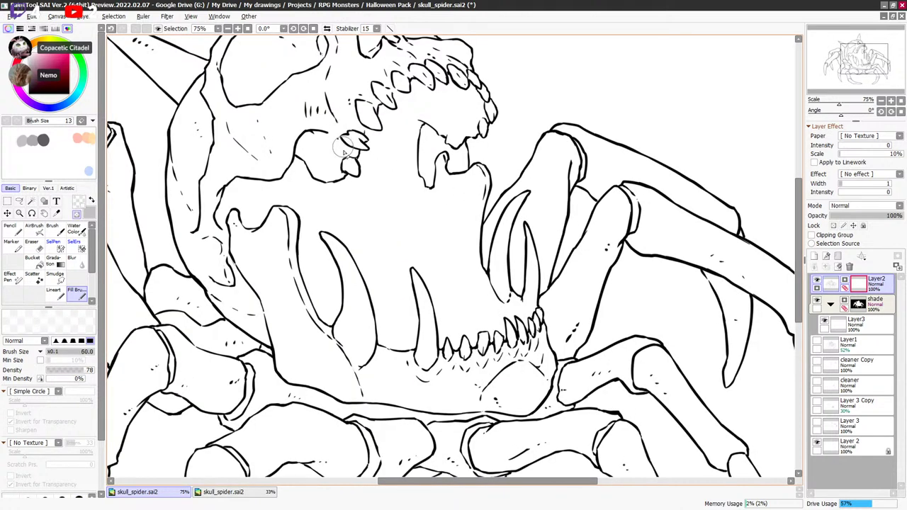
drag(343, 171, 340, 154)
key(ctrl+z)
key(bracketleft)
key(bracketleft)
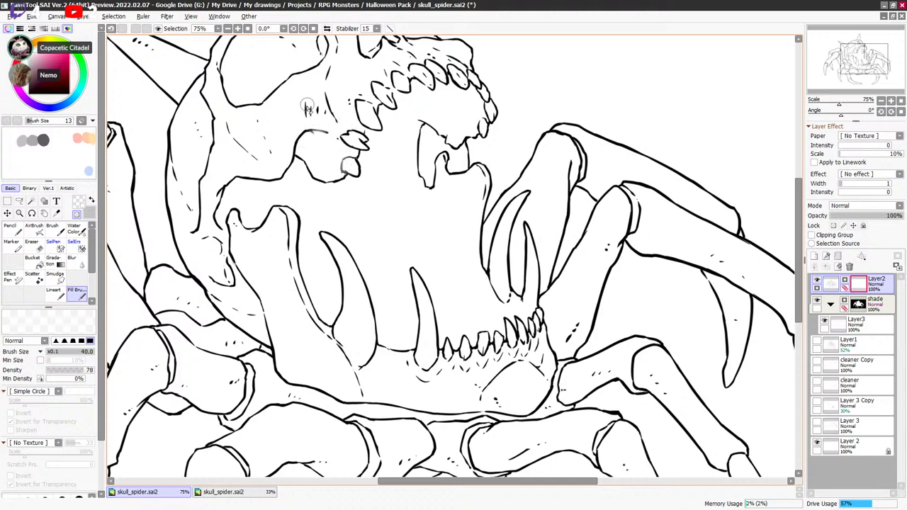
Fade the cheek hatch marks and the line ends around the rearmost upper teeth, reducing the brush size to 16.
key(bracketleft)
key(bracketleft)
key(bracketleft)
key(bracketleft)
key(bracketleft)
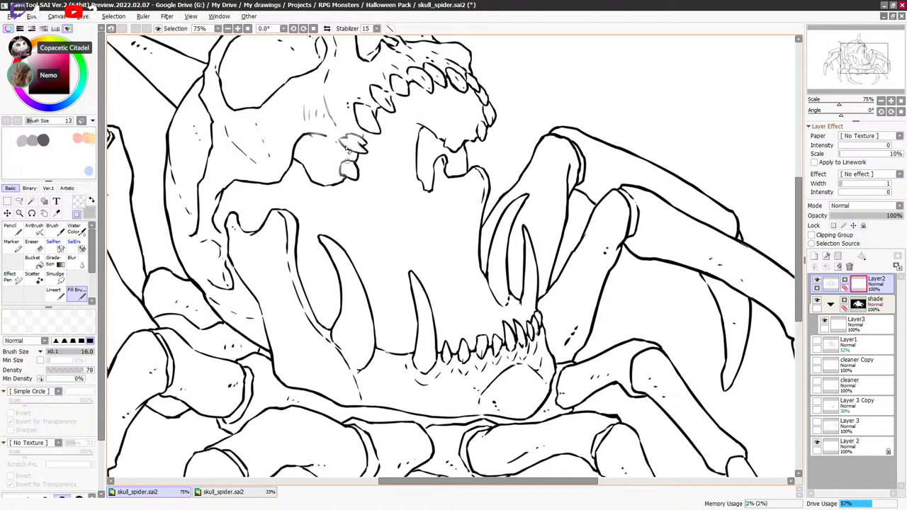
Fade the crease lines on the cheek and beside the large eye socket, enlarging the brush to size 35.
drag(347, 149, 344, 210)
key(bracketright)
key(bracketright)
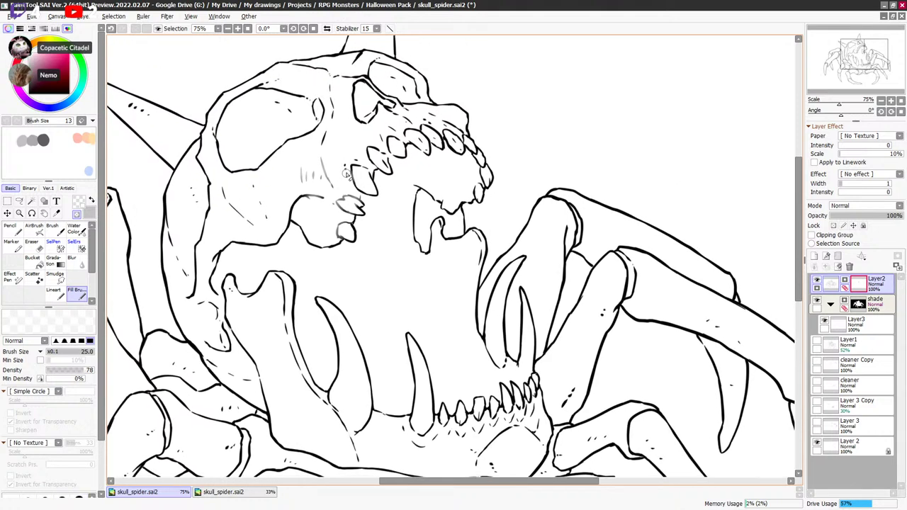
key(bracketright)
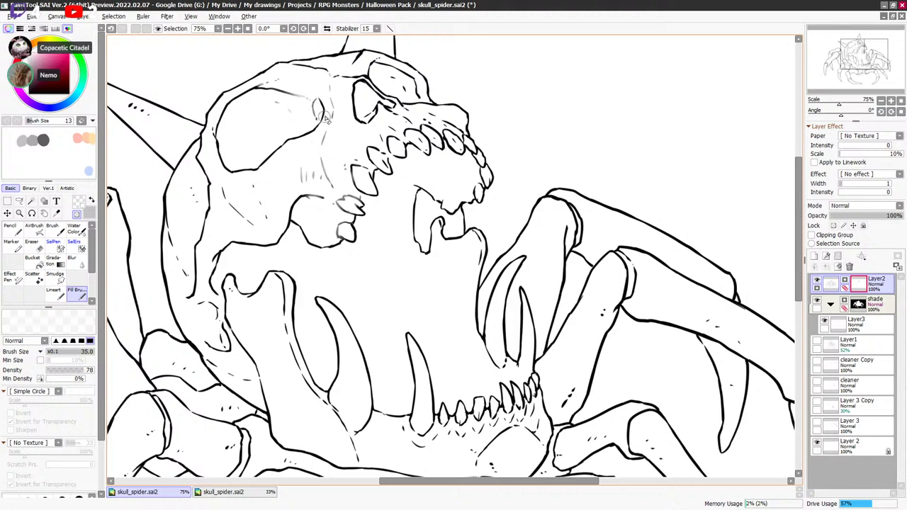
Fade the brow line above the large eye socket with the brush at size 16.
key(bracketleft)
key(bracketleft)
key(bracketleft)
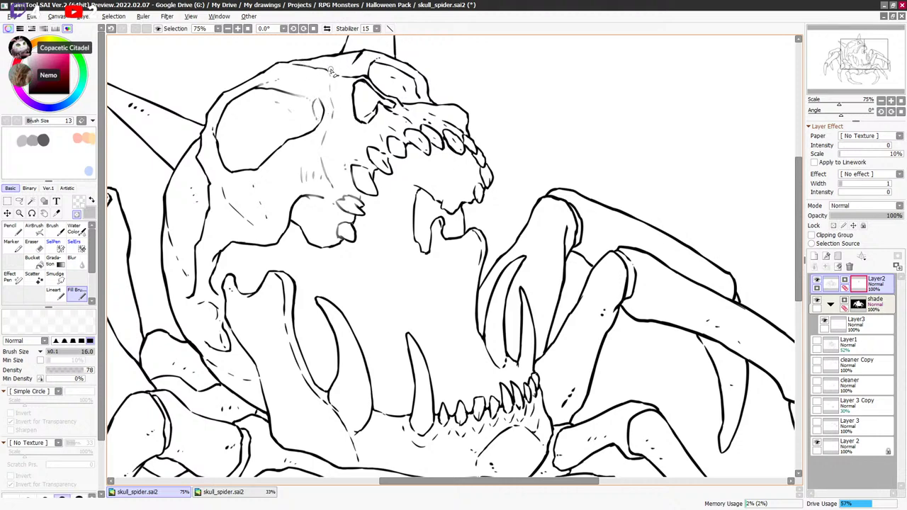
drag(299, 65, 330, 69)
key(bracketright)
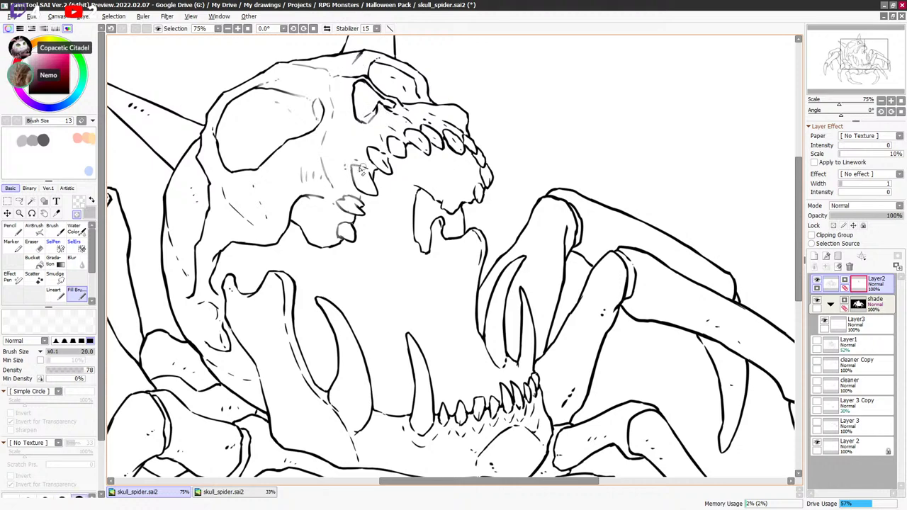
Fade the inner outlines of the rear and middle upper teeth on Layer2's mask, reducing the brush size to 14.
key(bracketleft)
key(bracketright)
key(bracketright)
key(bracketleft)
key(bracketleft)
key(bracketleft)
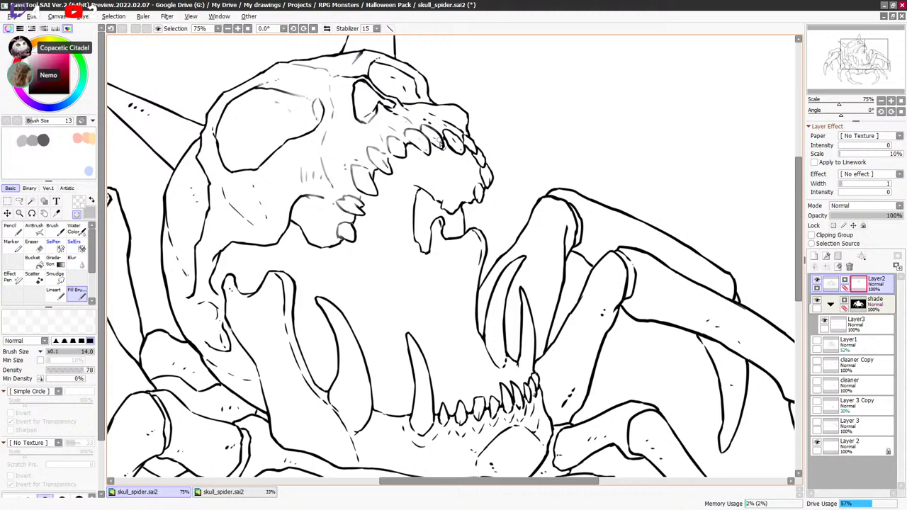
Fade the line running along the nose cavity with the brush at size 10, then enlarge it to size 14.
key(bracketright)
key(bracketleft)
key(bracketleft)
key(bracketleft)
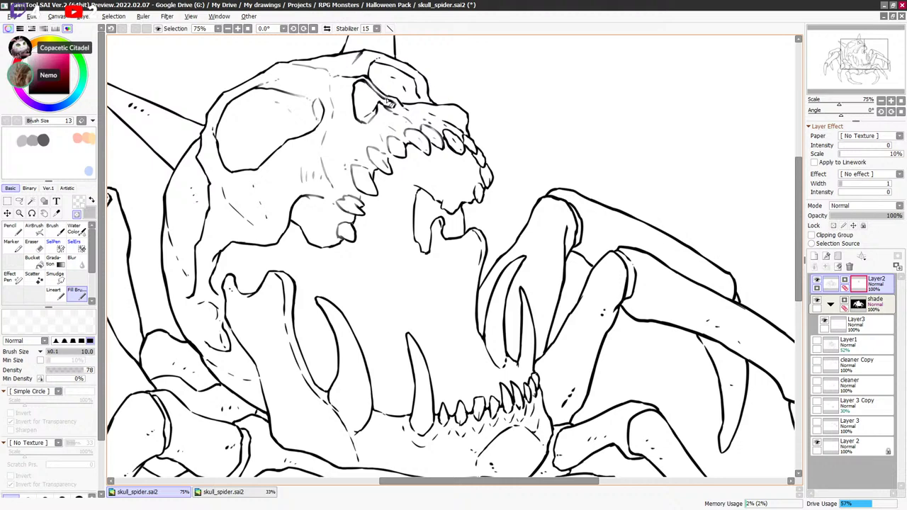
key(bracketright)
key(bracketright)
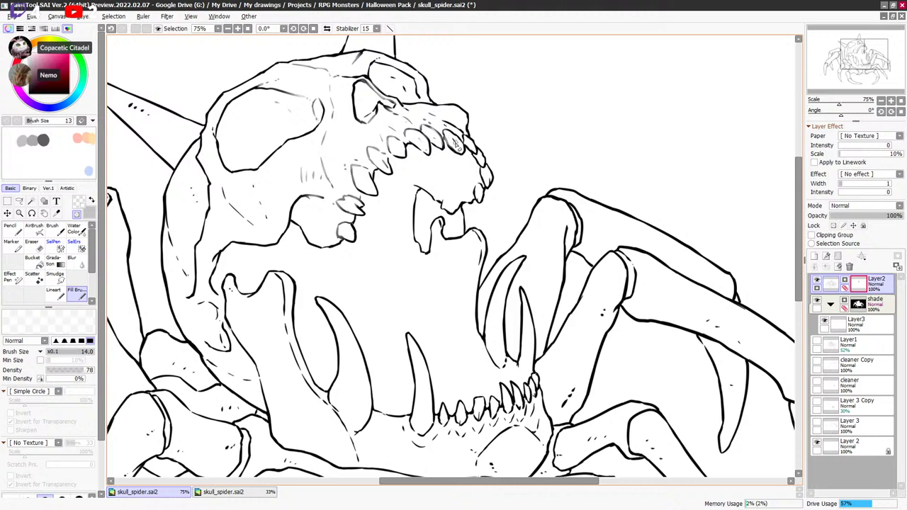
Fade the inner outlines of the front upper teeth at size 12, then enlarge the brush to size 20.
key(bracketleft)
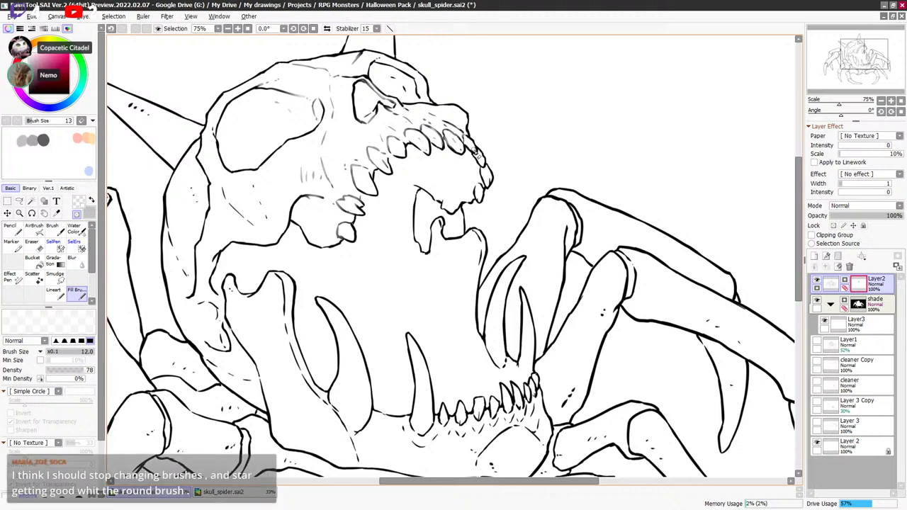
key(bracketright)
key(bracketright)
key(bracketleft)
key(bracketleft)
key(bracketright)
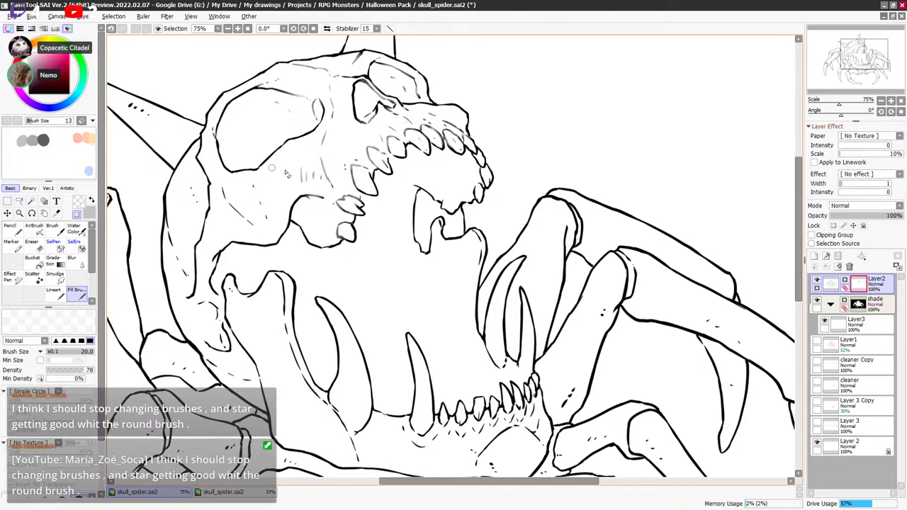
Fade the spots and crease lines on the cheek and the back of the skull with the brush at sizes 20 to 25.
drag(305, 141, 386, 119)
key(bracketright)
key(bracketright)
key(bracketright)
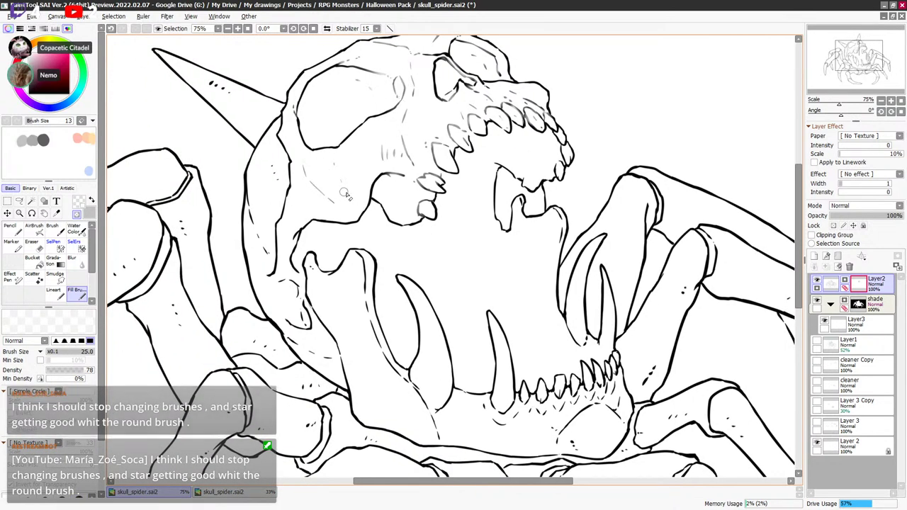
key(bracketleft)
key(bracketleft)
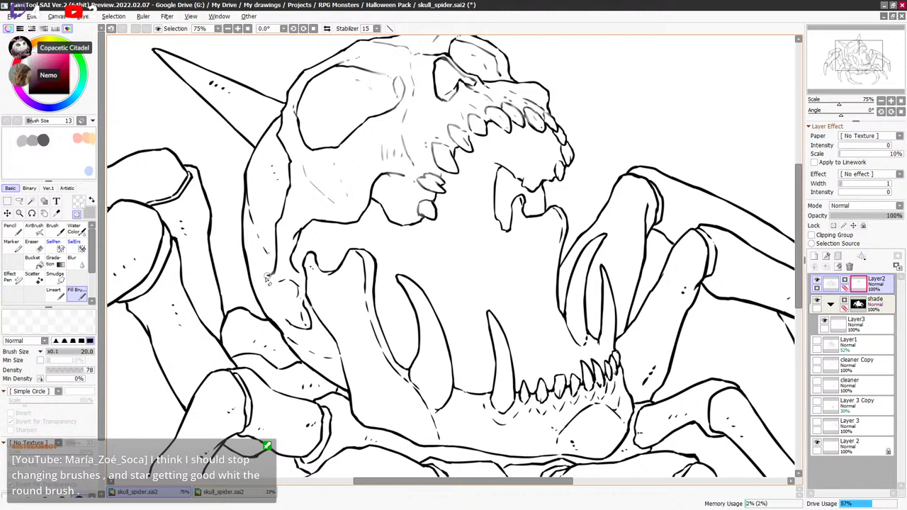
key(bracketright)
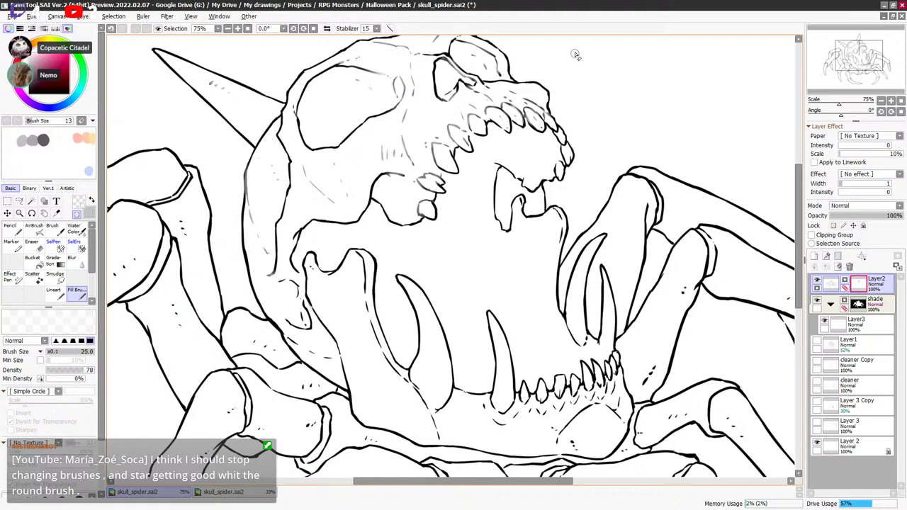
Fade the line details around the far eye socket and the frontmost upper teeth with the brush at size 20.
mouse_move(577, 94)
mouse_down()
mouse_move(525, 219)
mouse_move(496, 124)
mouse_up()
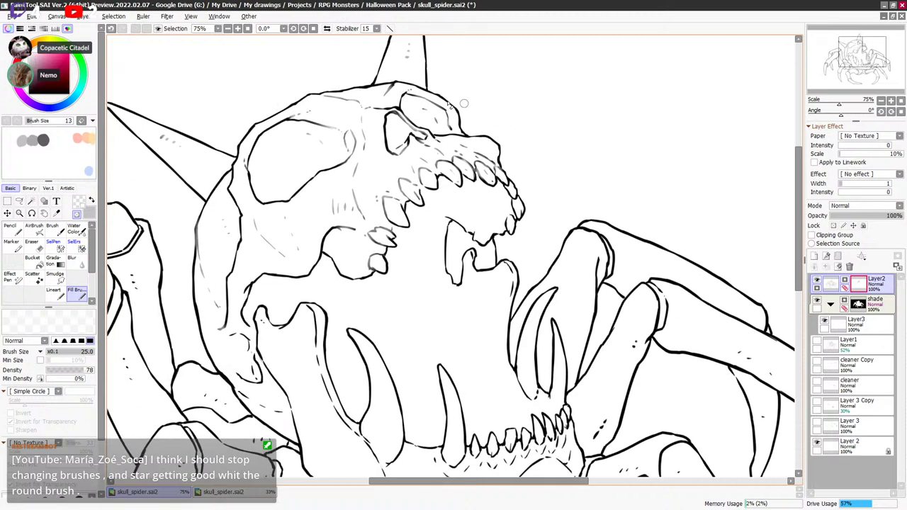
key(bracketleft)
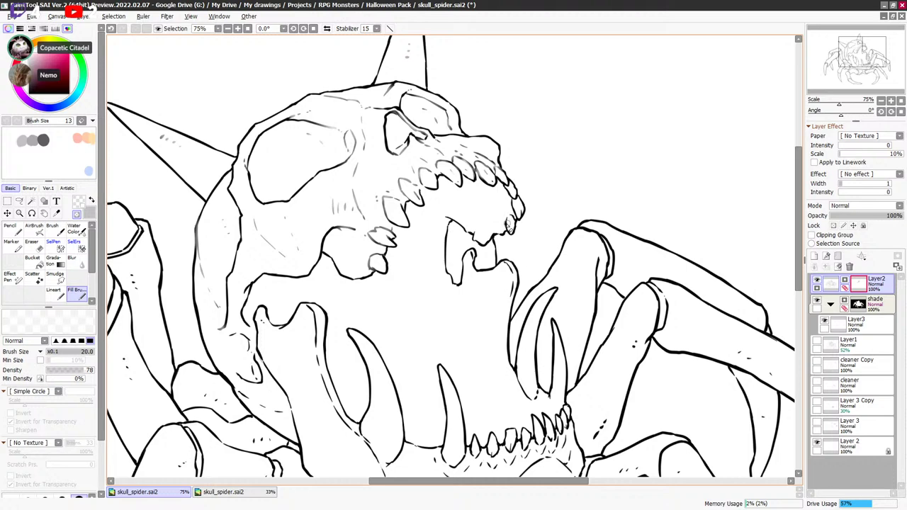
key([)
Fade the lines around the palate and the far side of the jaw with the brush at sizes 25 and 20.
drag(513, 226, 532, 177)
key(bracketright)
key(bracketright)
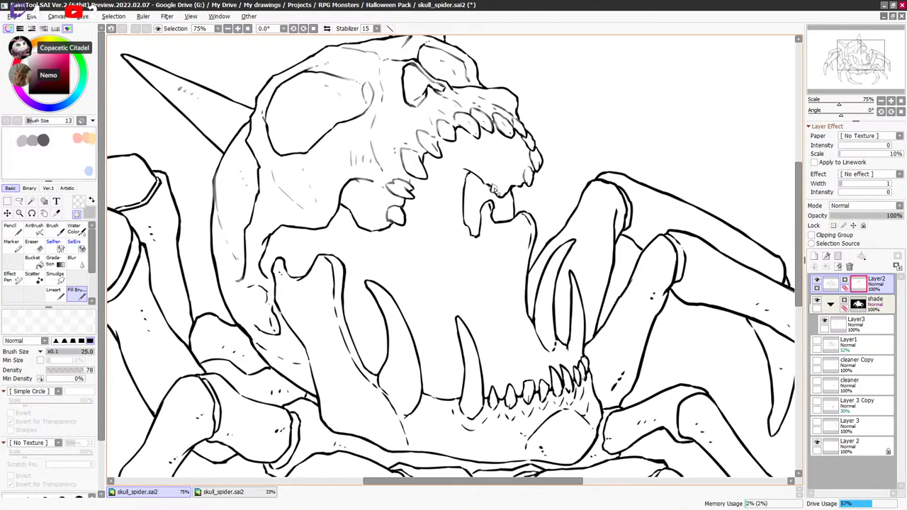
key(bracketleft)
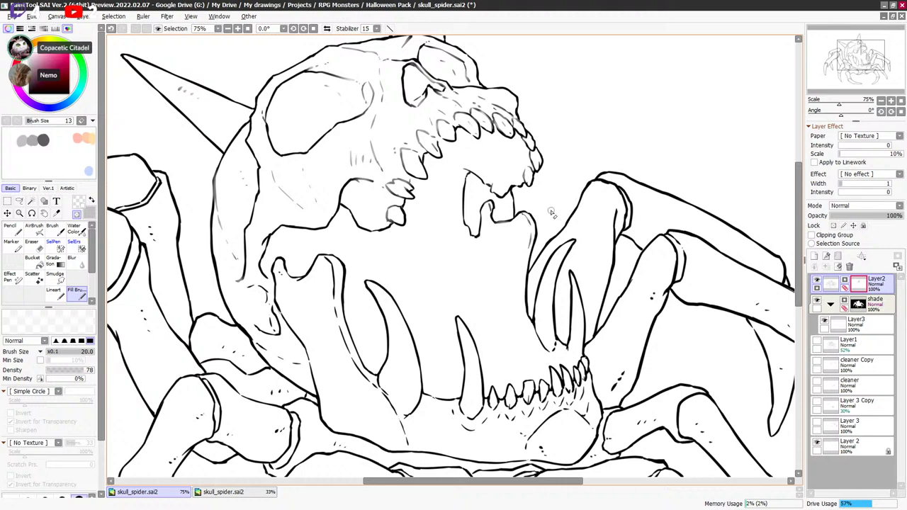
Fade the crease lines at the rear of the skull around the near jaw hinge with the brush at sizes 30 and 25.
drag(414, 229, 518, 194)
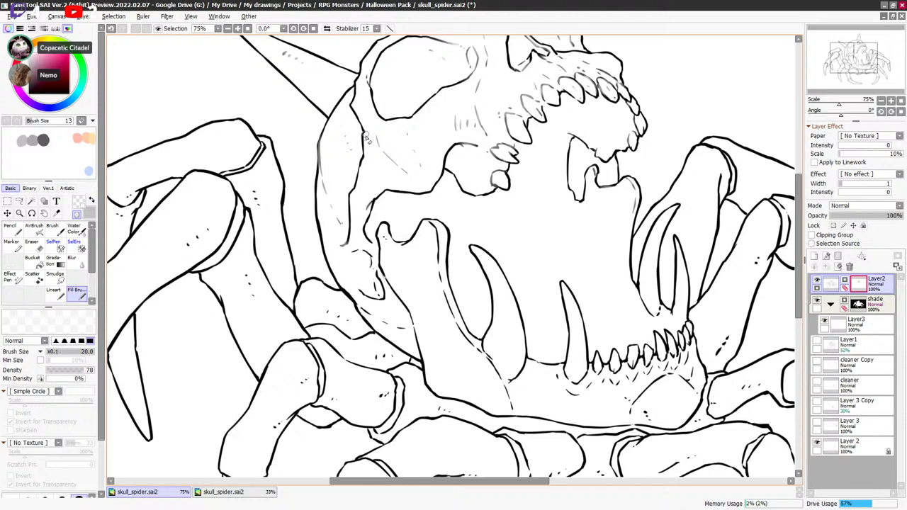
key(bracketright)
key(bracketright)
mouse_move(373, 268)
mouse_down()
mouse_move(370, 256)
mouse_move(353, 253)
mouse_up()
scroll(354, 256, down, 3)
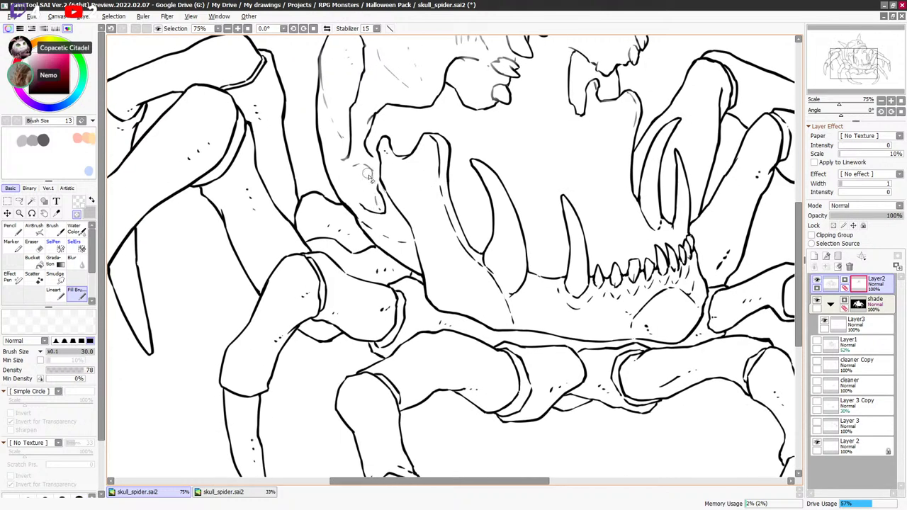
key(bracketleft)
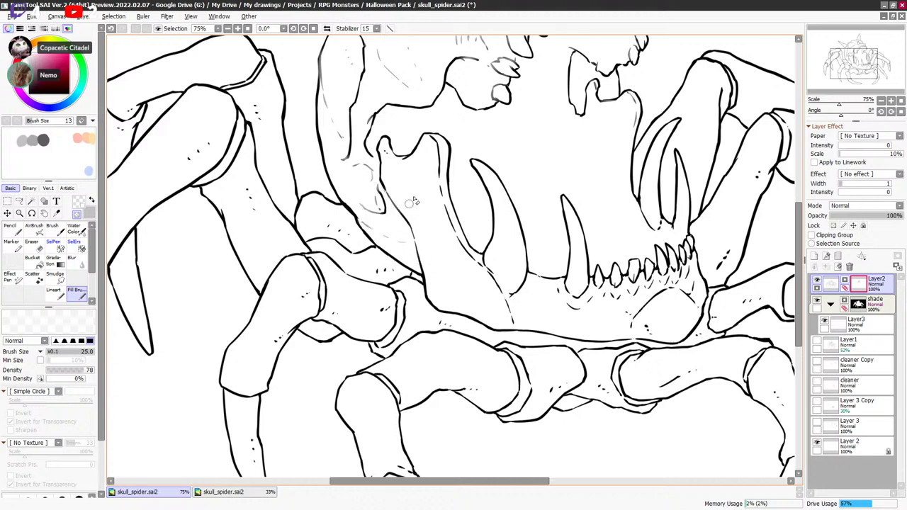
Fade the inner contour running down the near side of the lower jaw with the brush at sizes 20 to 25.
key(bracketleft)
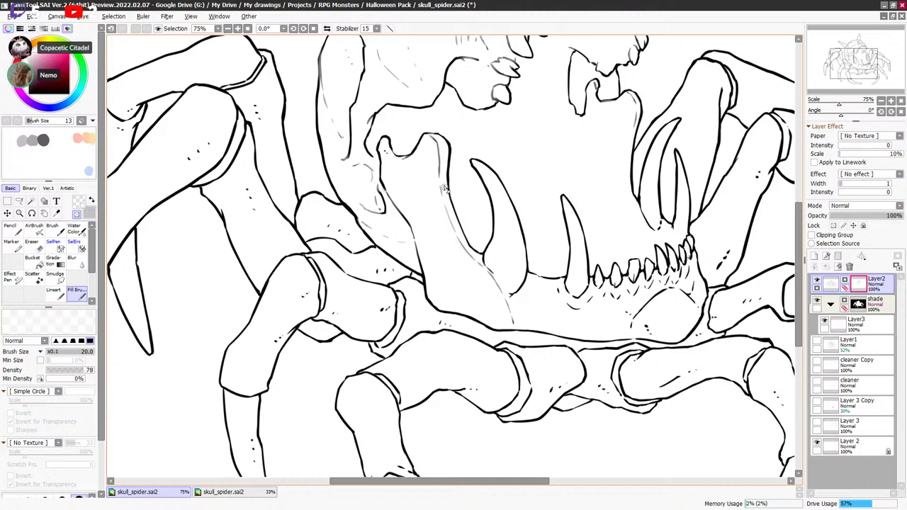
key(bracketleft)
key(bracketright)
key(bracketright)
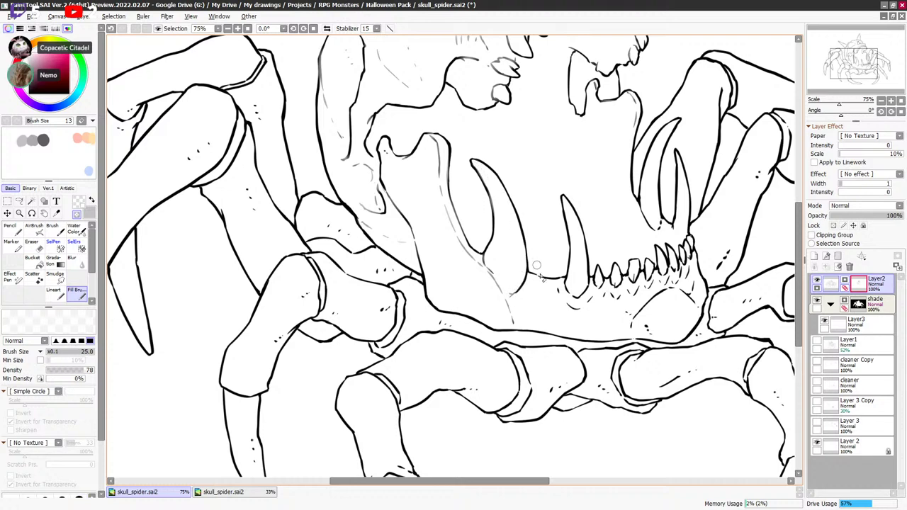
Fade the bases of the large lower fangs and the gum marks beneath them with the brush at size 25.
key(bracketright)
key(bracketright)
key(bracketleft)
key(bracketright)
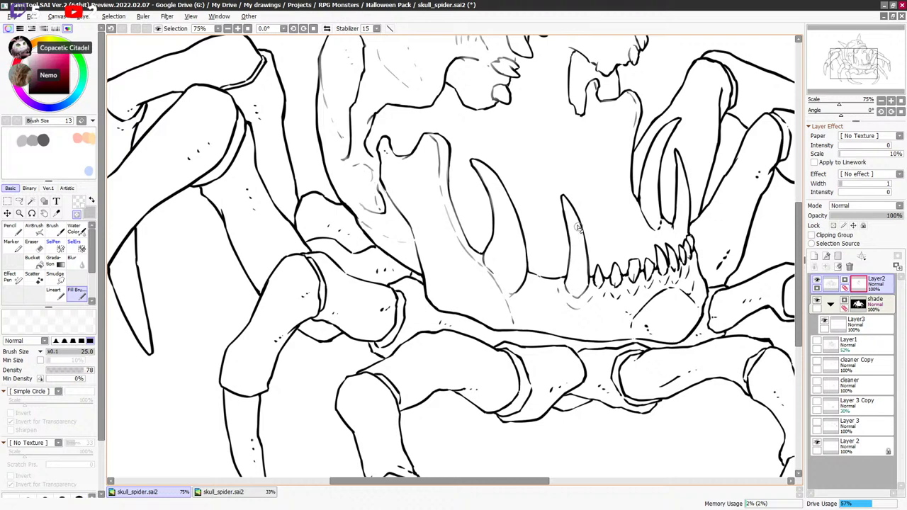
Fade the pointed bone tip beside the near jaw hinge at size 30, then reduce the brush to size 25.
mouse_move(592, 281)
mouse_down()
mouse_move(595, 234)
mouse_move(570, 239)
mouse_up()
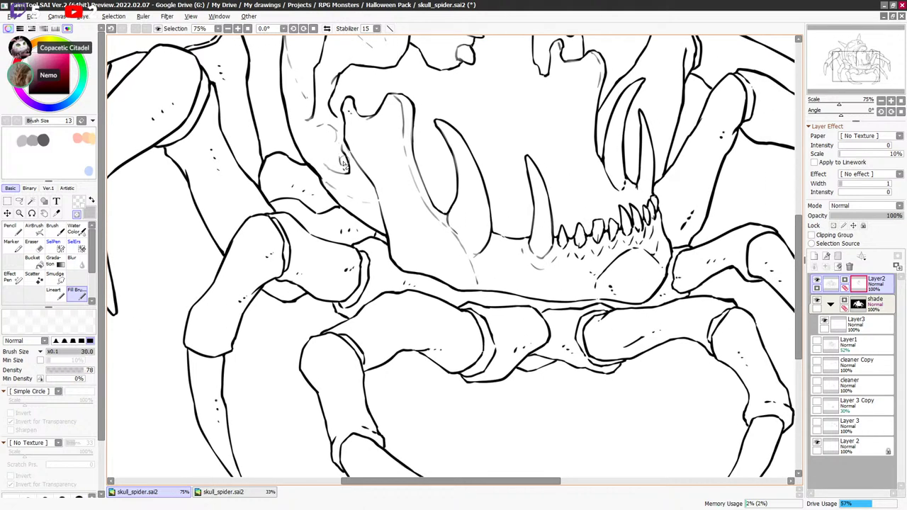
key(bracketright)
key(bracketright)
key(bracketright)
key(bracketright)
key(bracketleft)
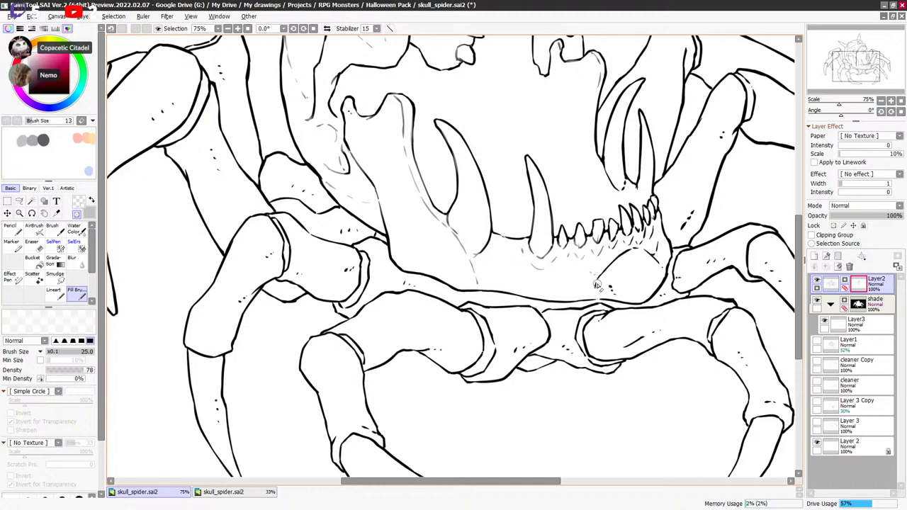
Fade the curved chin outline, its spots and the gum marks under the small lower teeth, reducing the brush to size 20.
drag(598, 284, 637, 248)
key(bracketleft)
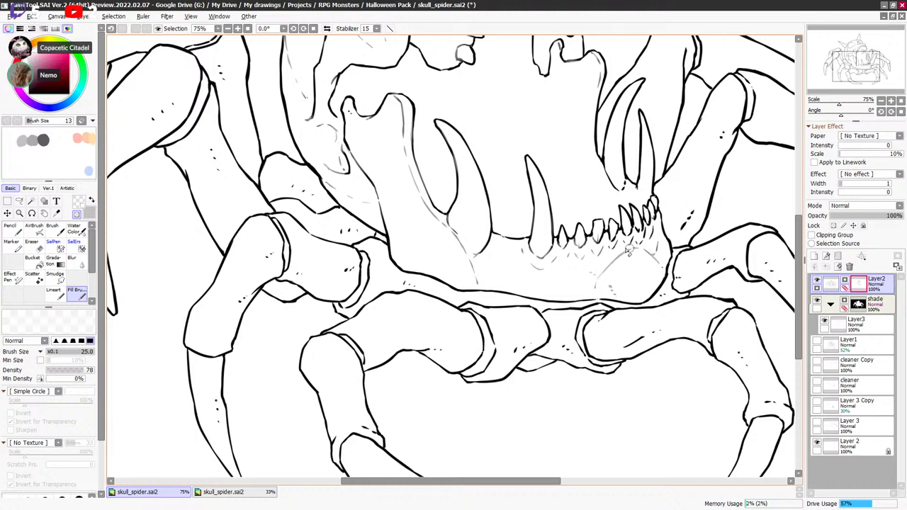
key(bracketleft)
key(bracketleft)
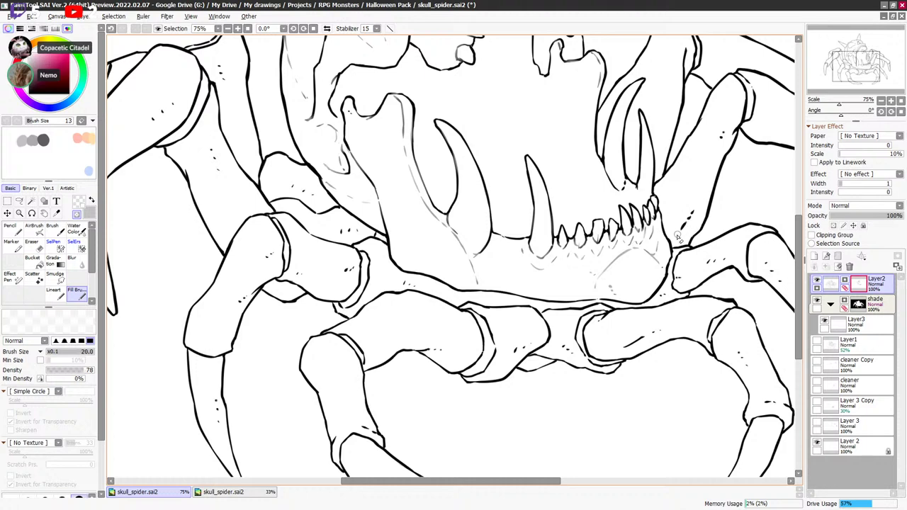
key(bracketleft)
Fade the far edge of the lower jaw below the far fangs with the brush at size 30.
drag(698, 179, 681, 214)
key(bracketright)
key(bracketright)
key(bracketright)
key(bracketright)
drag(606, 226, 594, 201)
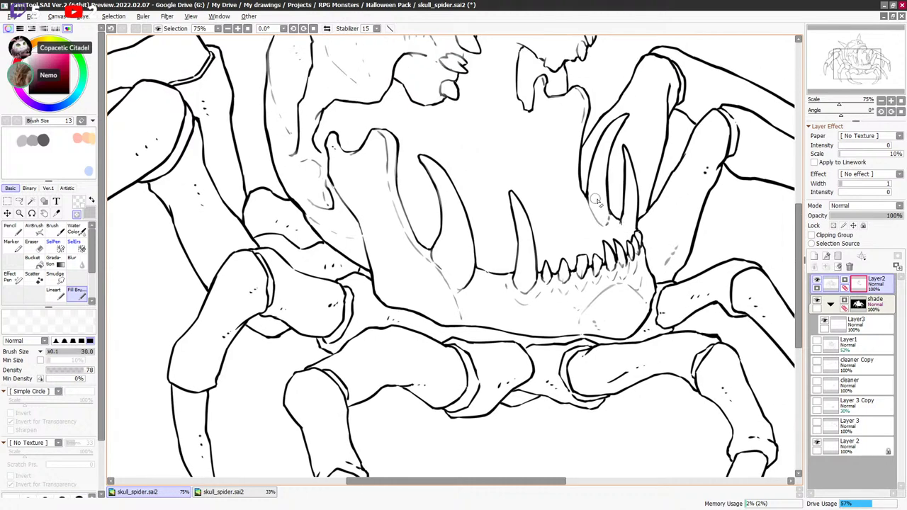
Fade the spots on the leg beside the jaw and the knee creases of the two upper far-side legs at about size 20.
drag(613, 163, 597, 211)
drag(675, 218, 624, 195)
key(bracketright)
key(bracketright)
key(bracketleft)
key(bracketleft)
key(bracketleft)
key(bracketleft)
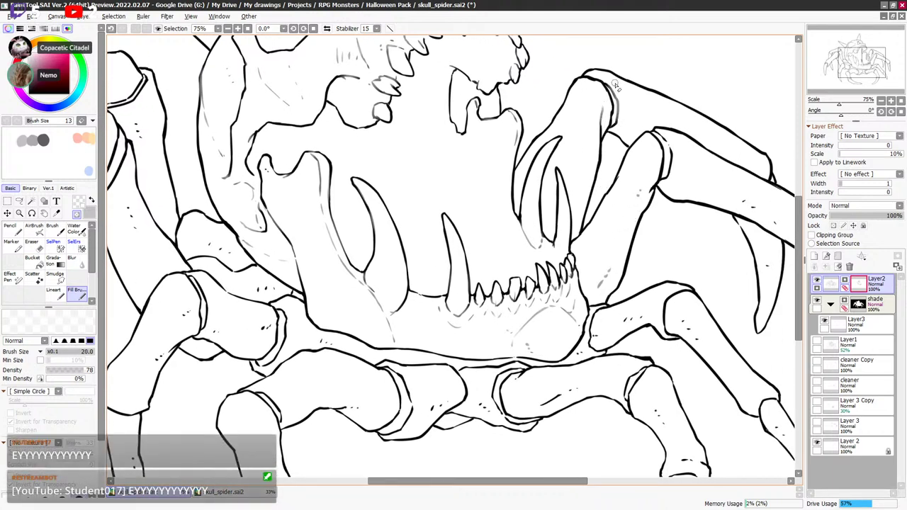
key(bracketright)
drag(668, 177, 679, 148)
Fade the surface spots on the upper far-side legs with the brush at size 25.
drag(720, 186, 575, 147)
key(bracketleft)
key(bracketright)
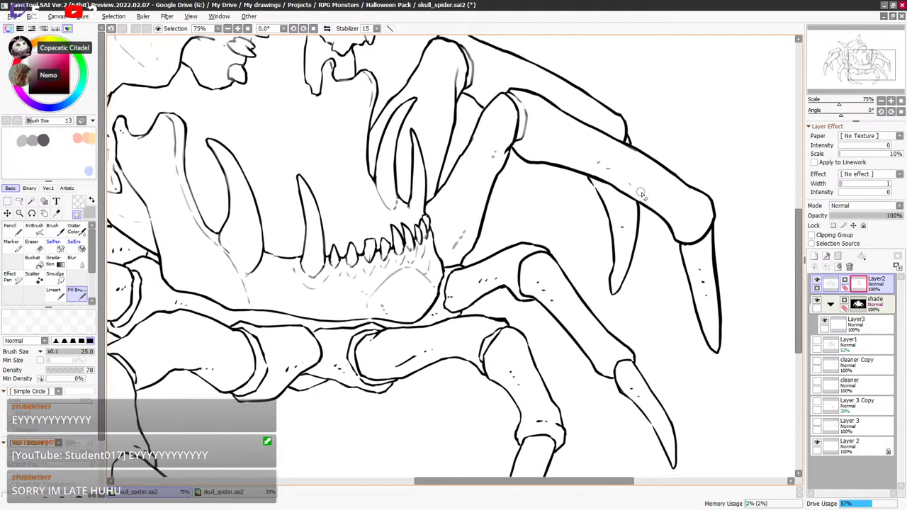
Fade the rear leg's outline and claw where they pass behind the front leg, using brush sizes 14 and 16.
key(bracketleft)
key(bracketleft)
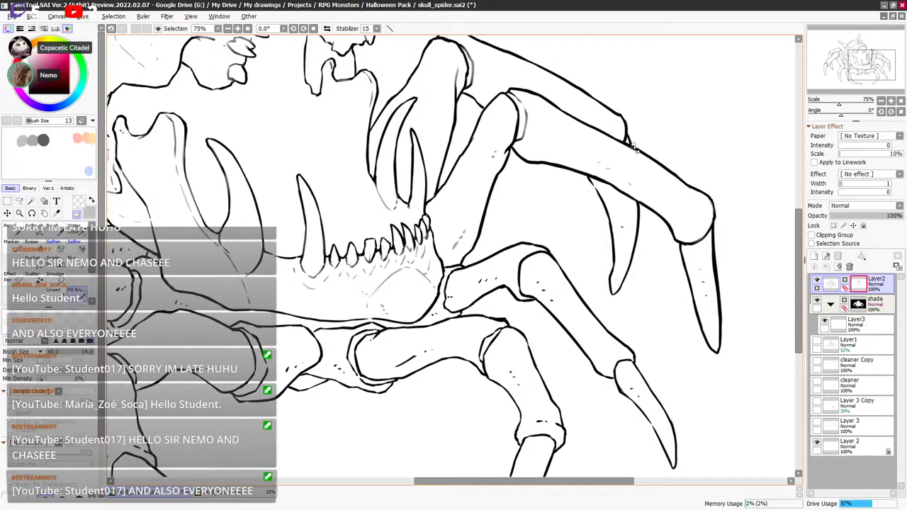
key(])
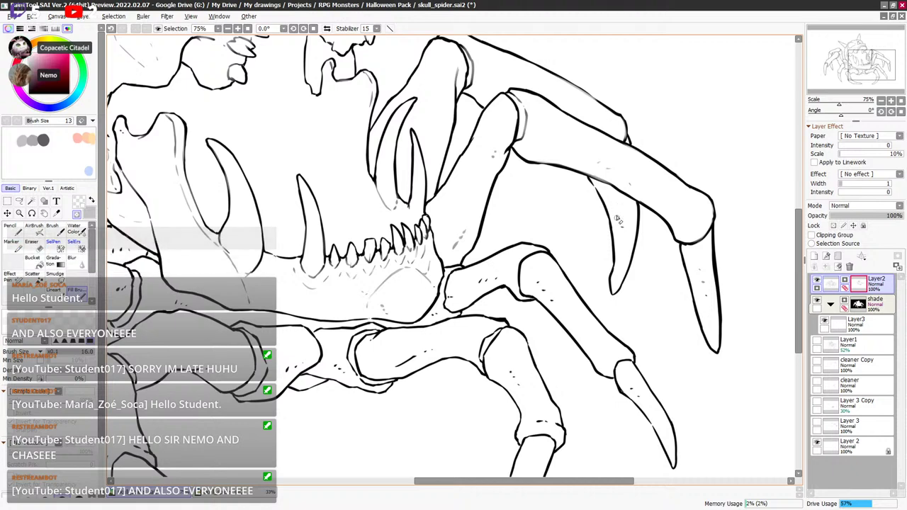
Fade the knee line, shaft edge and spots of the lower far-side leg, varying the brush size from 12.
drag(580, 289, 652, 175)
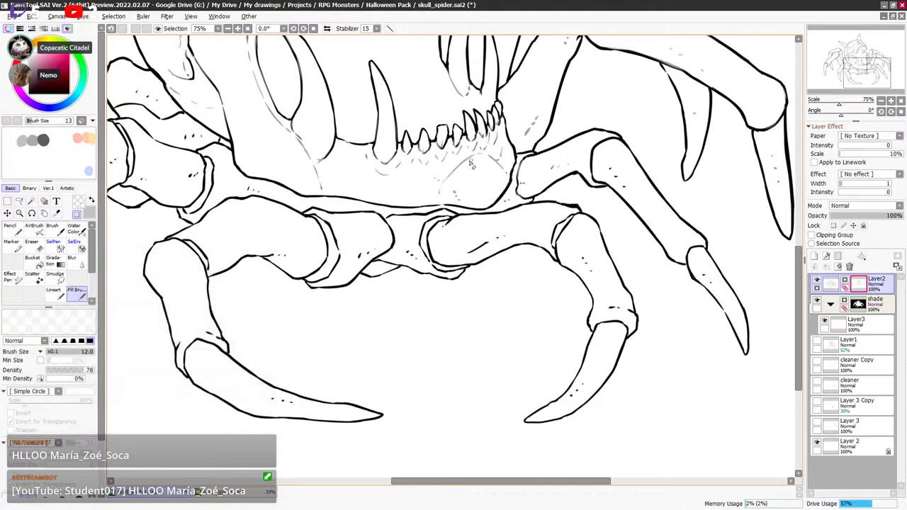
key(])
key(])
drag(594, 171, 597, 149)
key(bracketright)
key(bracketright)
key(bracketleft)
key(bracketleft)
Fade the ankle joint details of the front far-side leg with the brush at size 30.
drag(612, 239, 622, 196)
key(bracketright)
key(bracketright)
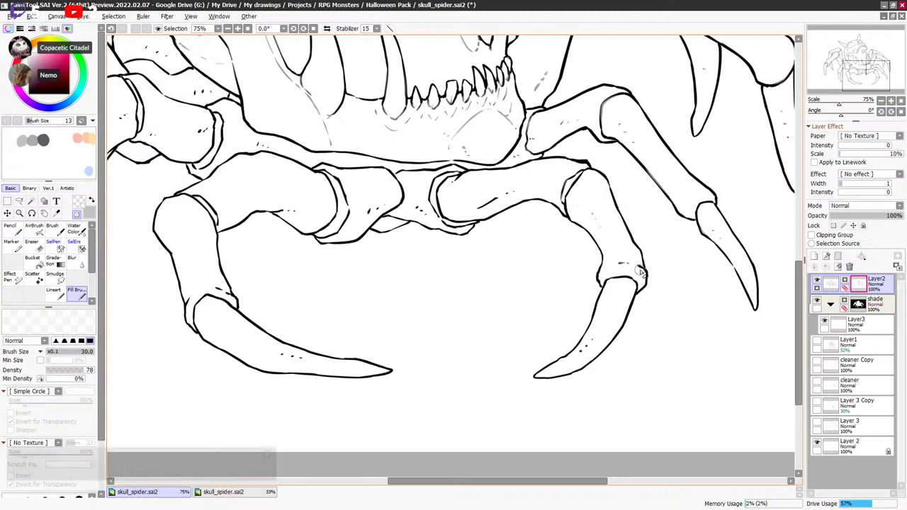
On Layer2's mask, soften the speckle marks and joint lines of the front right leg and central joint with the Fill Brush at size 20.
key(bracketleft)
key(bracketleft)
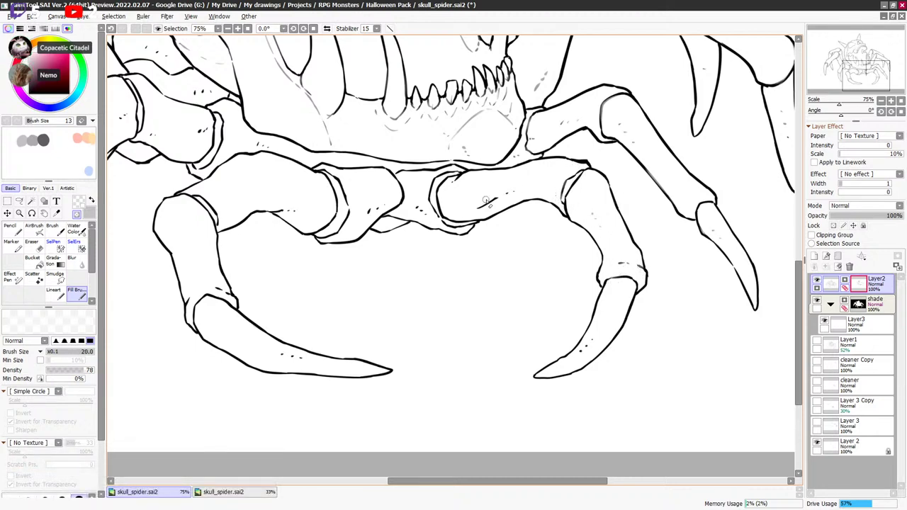
key(bracketright)
key(bracketleft)
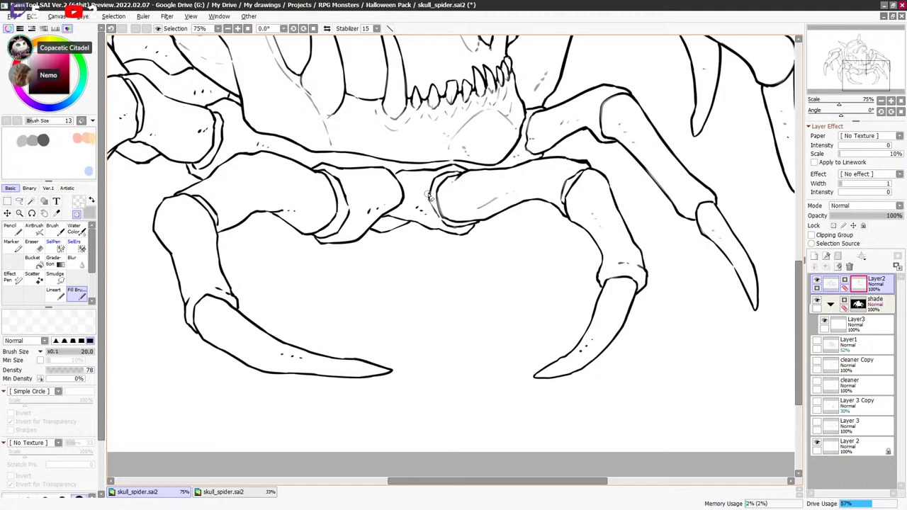
drag(426, 208, 368, 211)
key(bracketright)
key(bracketright)
key(bracketright)
drag(478, 209, 538, 210)
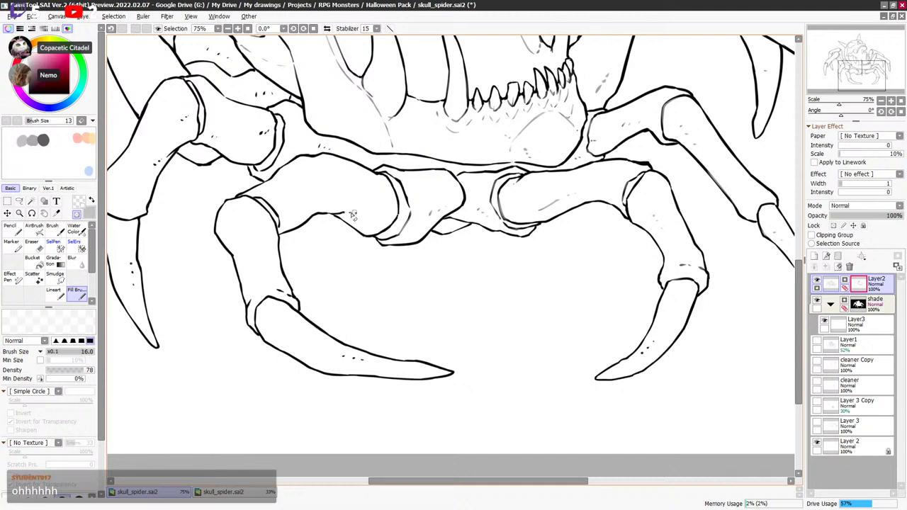
Lighten the line accents and speckles around the front legs' joints beneath the jaw with the brush at size 16.
drag(536, 236, 560, 298)
key(bracketleft)
key(bracketleft)
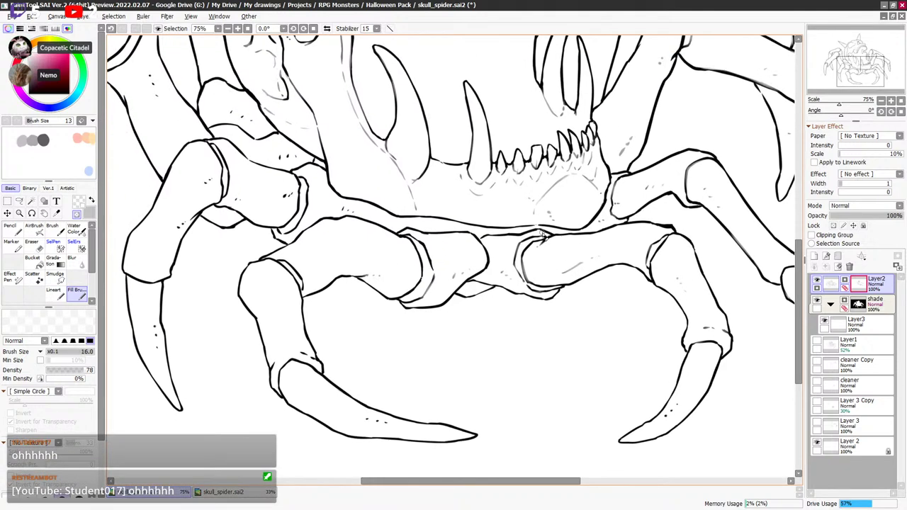
drag(475, 223, 536, 216)
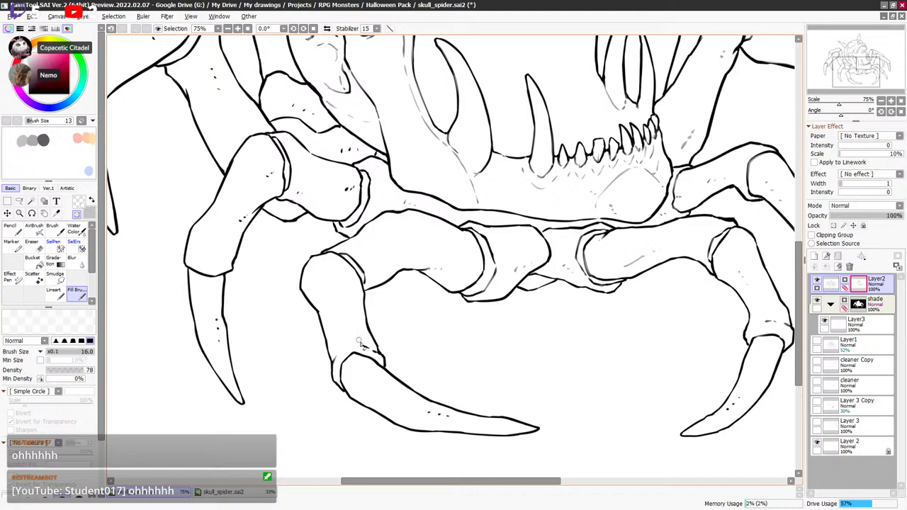
drag(445, 335, 436, 291)
mouse_move(672, 207)
mouse_down()
mouse_move(585, 393)
mouse_move(652, 180)
mouse_up()
Fade the speckle marks on the front left leg's claw and the neighbouring leg's upper segments, starting with brush size 25.
key(bracketright)
key(bracketright)
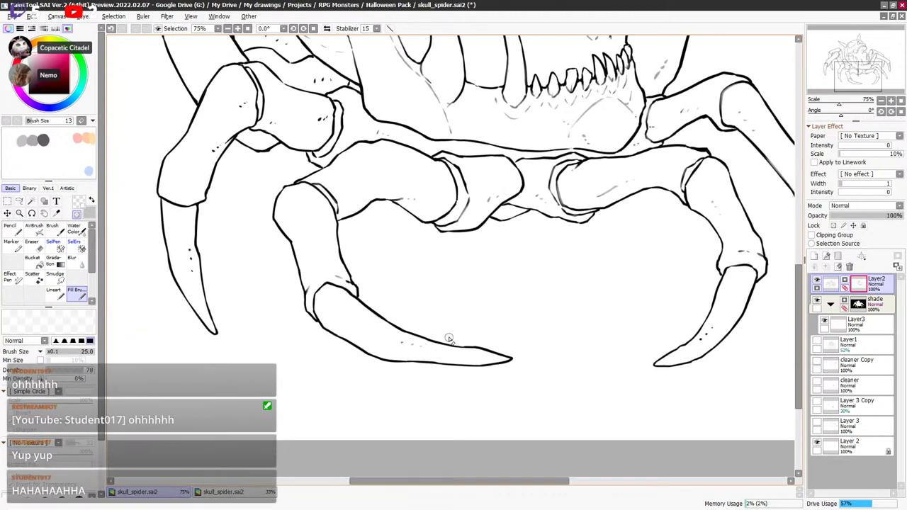
drag(445, 342, 501, 301)
drag(446, 247, 520, 300)
drag(431, 251, 459, 296)
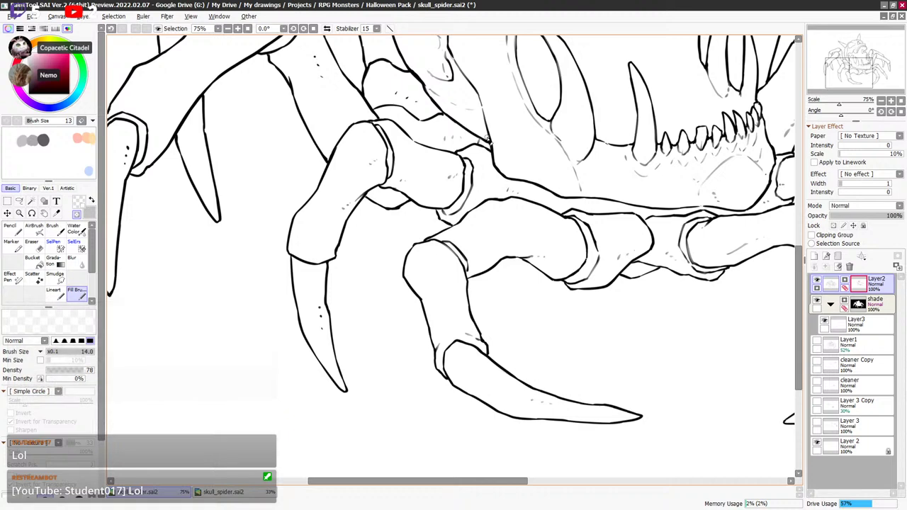
Fade the speckles on the second left leg's claw and the leg segment above it using brush sizes 25 to 30.
key(bracketright)
key(bracketright)
key(bracketright)
key(bracketright)
drag(321, 308, 324, 331)
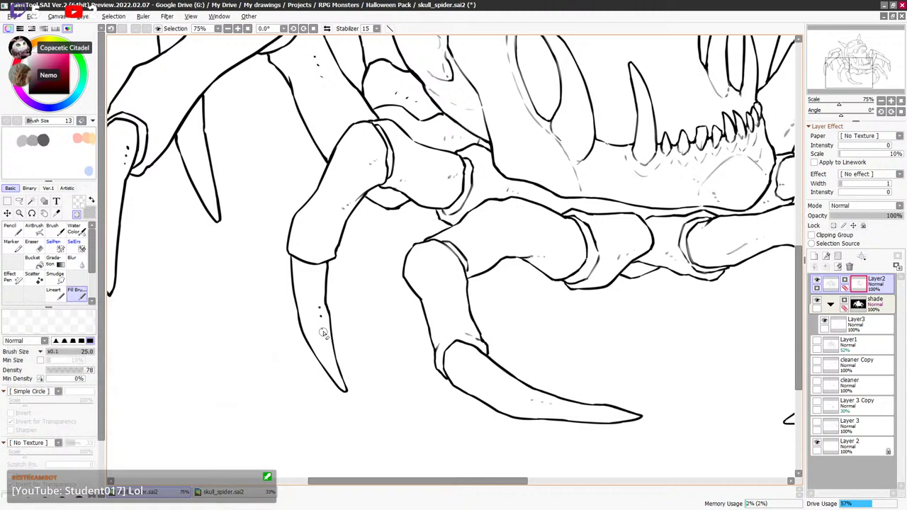
drag(466, 245, 506, 319)
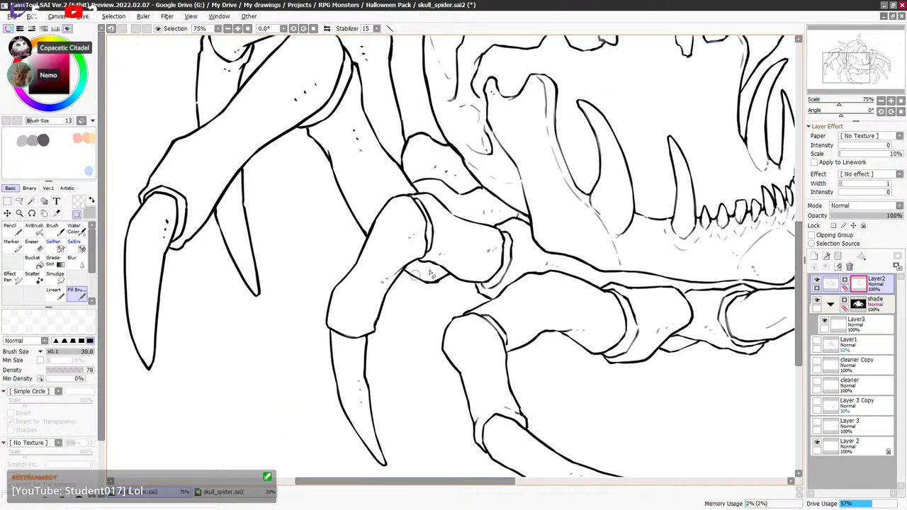
drag(495, 244, 493, 295)
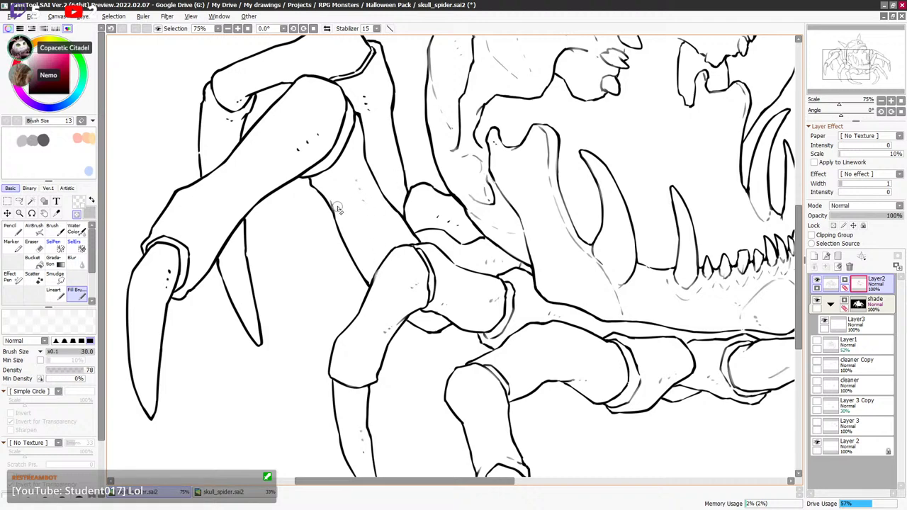
Fade the speckles on the short leg segment beside the jaw hinge, using brush sizes 20 to 30.
key(bracketleft)
key(bracketleft)
key(bracketleft)
key(bracketright)
scroll(418, 213, up, 1)
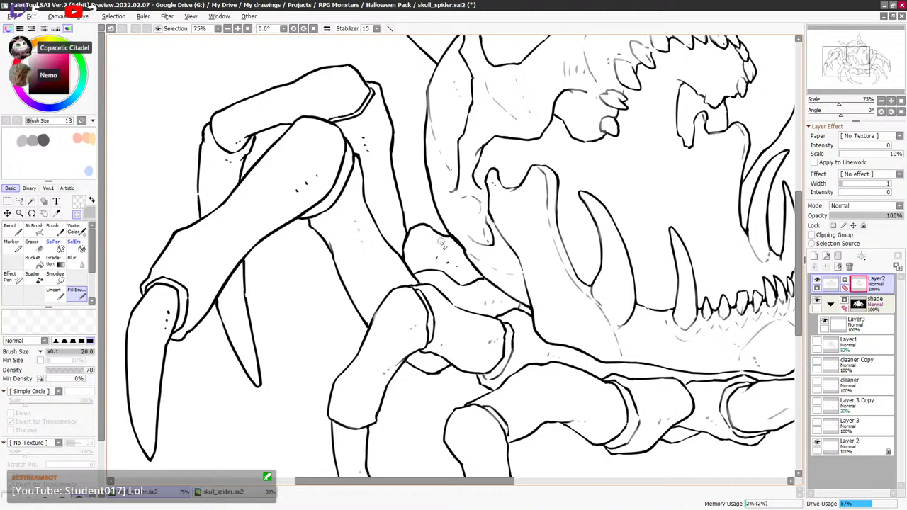
key(bracketleft)
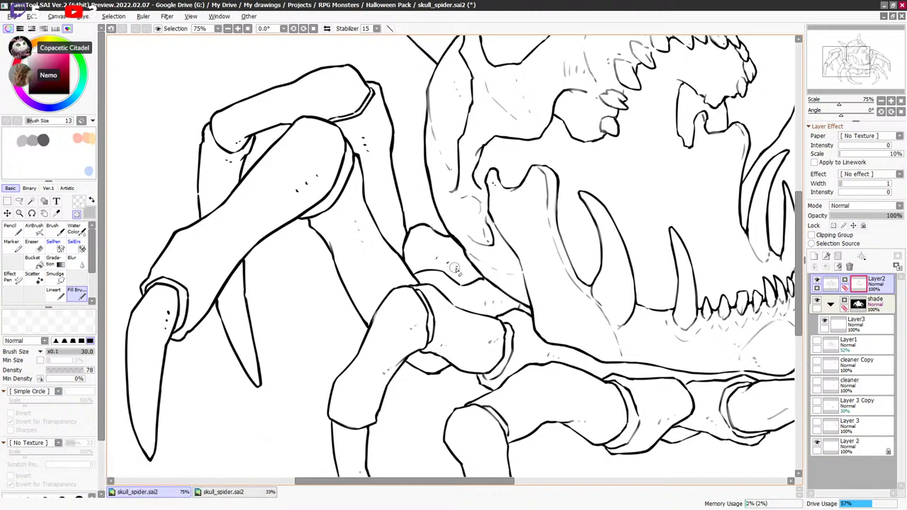
drag(403, 155, 429, 218)
Fade the speckles on the rear left leg's inner segment and the large outer left leg, using brush sizes 40 and 25.
key(bracketright)
key(bracketright)
key(bracketright)
key(bracketright)
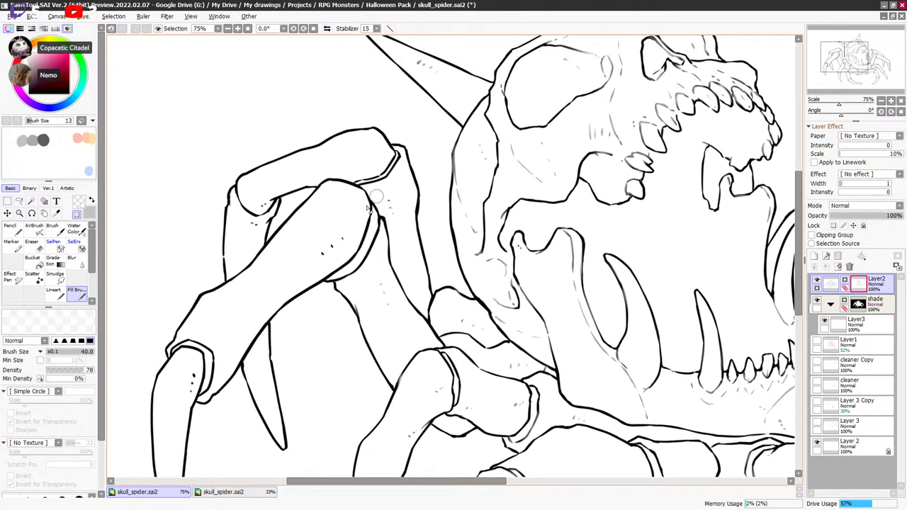
key(bracketleft)
key(bracketleft)
drag(435, 225, 536, 171)
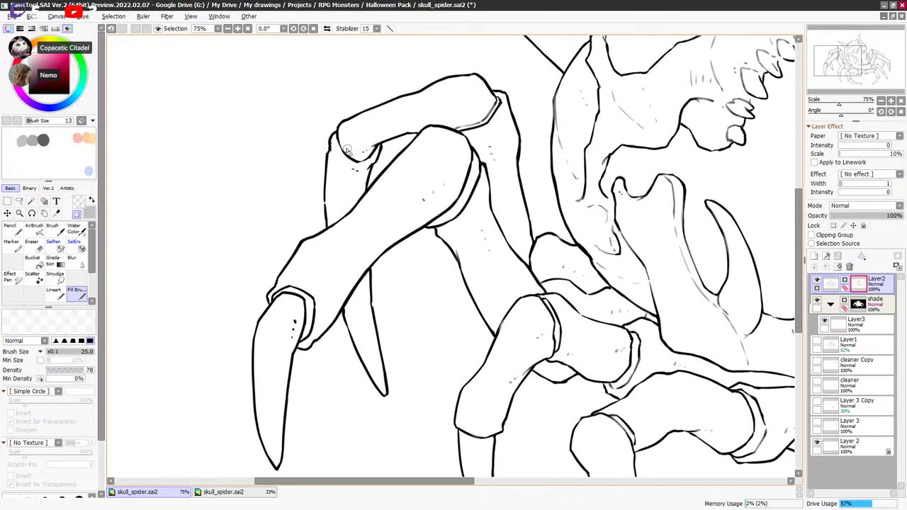
Soften the speckle marks below the knee joint of the rearmost left leg.
key(bracketright)
key(bracketright)
key(bracketleft)
Fade the speckles and joint edge on the outer left leg's claw with the brush at size 20.
drag(318, 301, 359, 249)
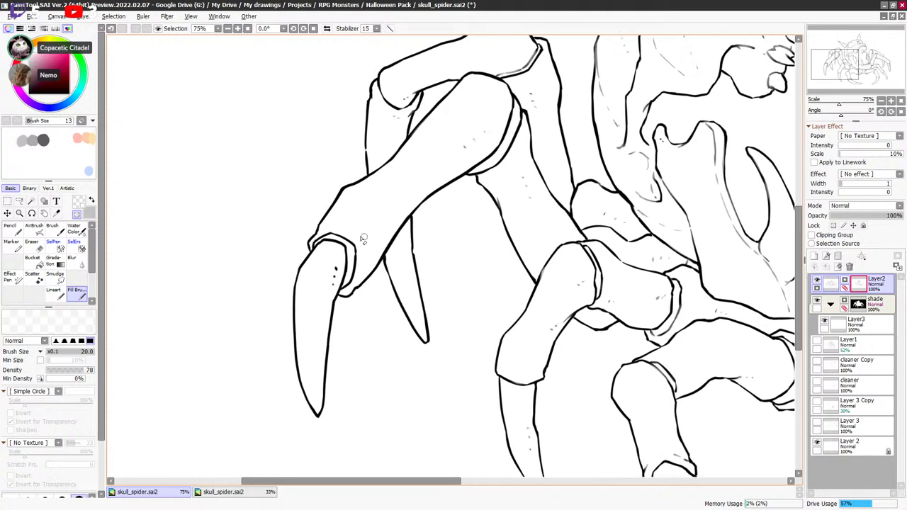
key(bracketleft)
key(bracketleft)
click(336, 274)
key(bracketright)
key(bracketright)
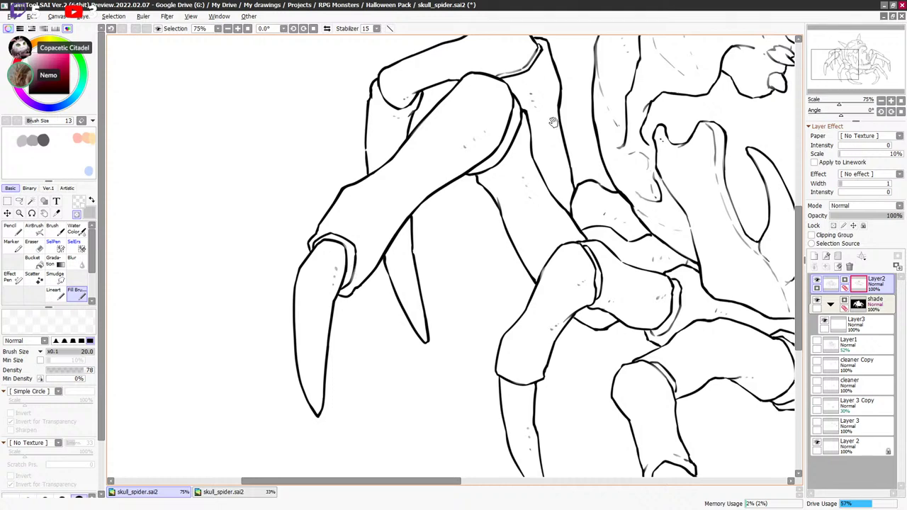
Lighten the joint outlines of the rearmost left leg and the side horn's speckles, using brush sizes 25 and 16.
drag(552, 122, 434, 241)
key(bracketright)
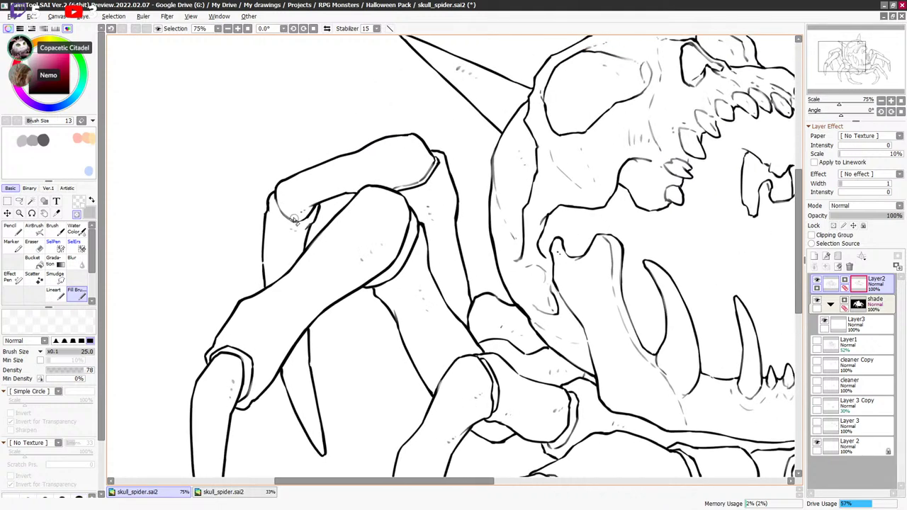
key(bracketleft)
key(bracketleft)
mouse_move(518, 222)
mouse_down()
mouse_move(454, 295)
mouse_move(461, 277)
mouse_up()
drag(588, 192, 562, 217)
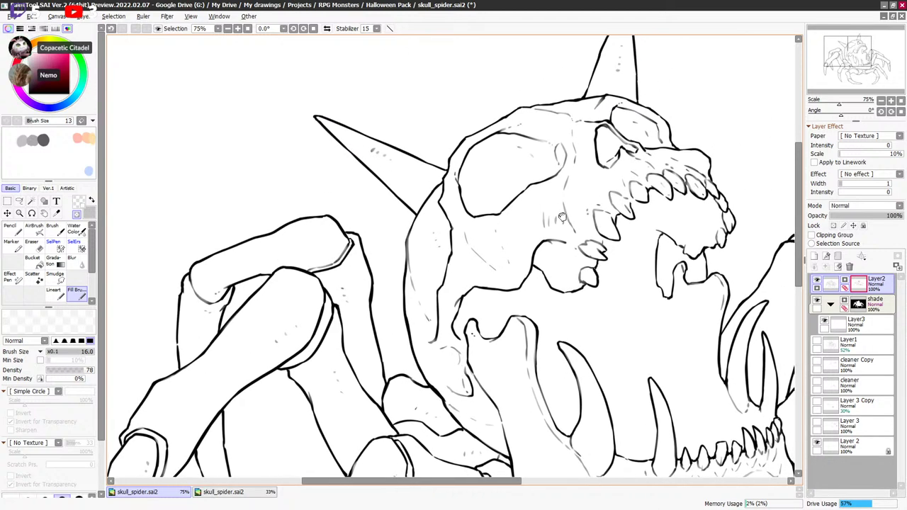
Soften the joint lines and speckles across the right-hand legs and the front right claw, using brush sizes 25 and 35.
scroll(740, 148, down, 2)
drag(748, 307, 482, 310)
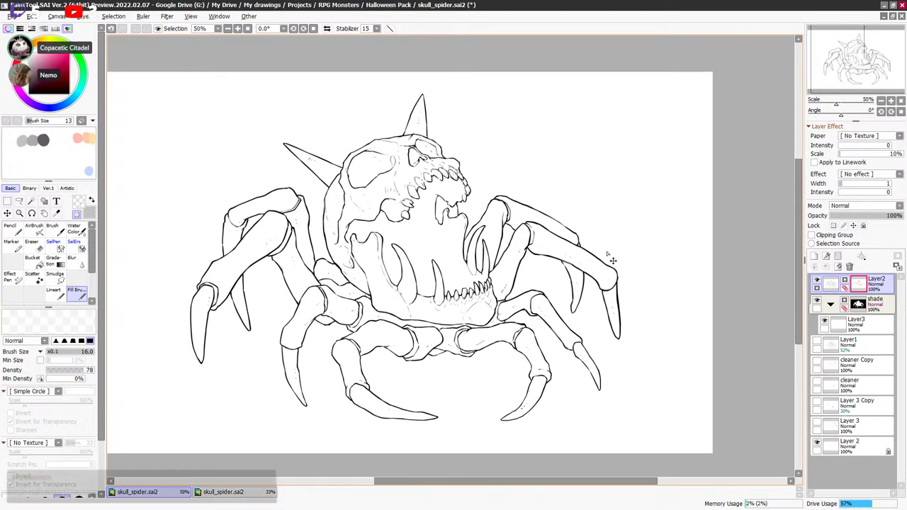
scroll(608, 255, up, 1)
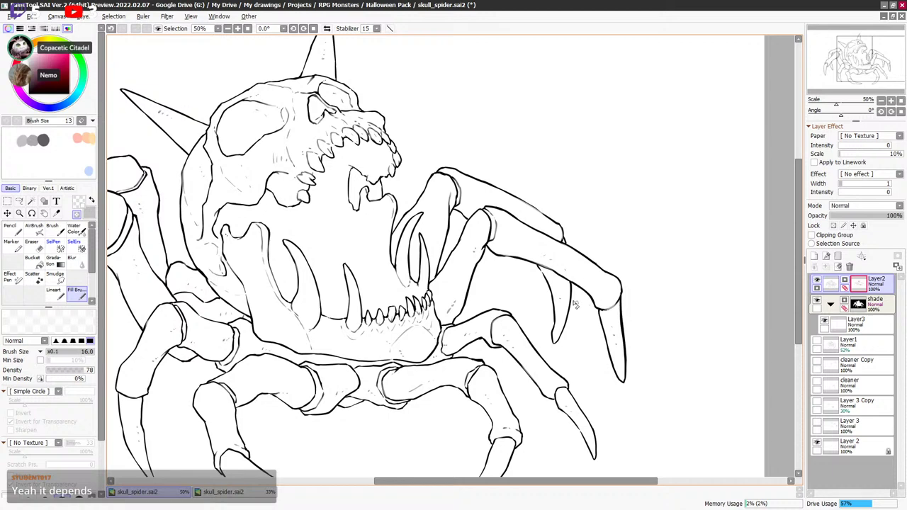
key(bracketright)
key(bracketright)
drag(604, 366, 615, 278)
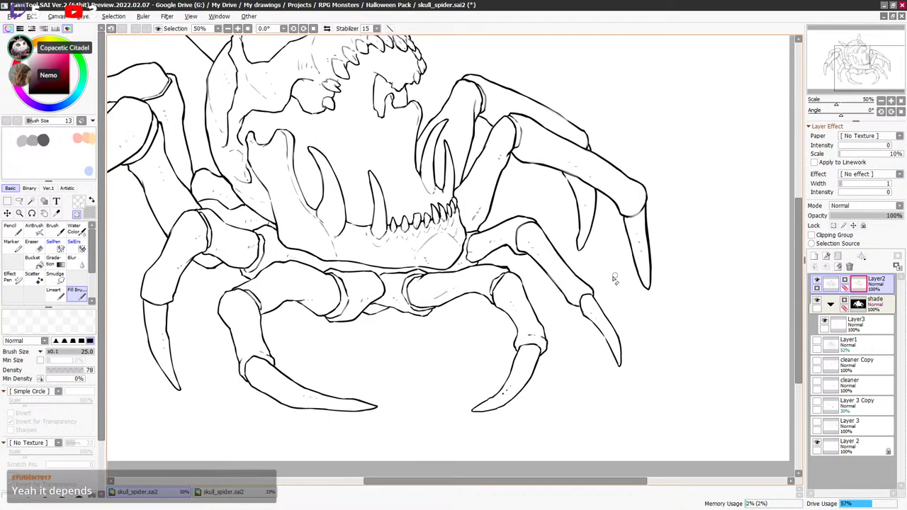
drag(535, 252, 548, 258)
key(])
key(])
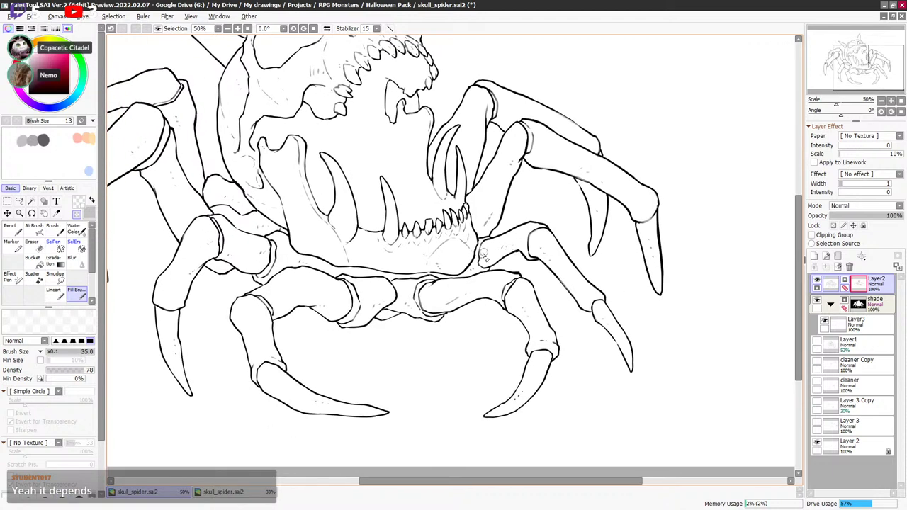
Lighten the leg lines beside the lower left jaw with the brush at size 40.
drag(456, 271, 540, 285)
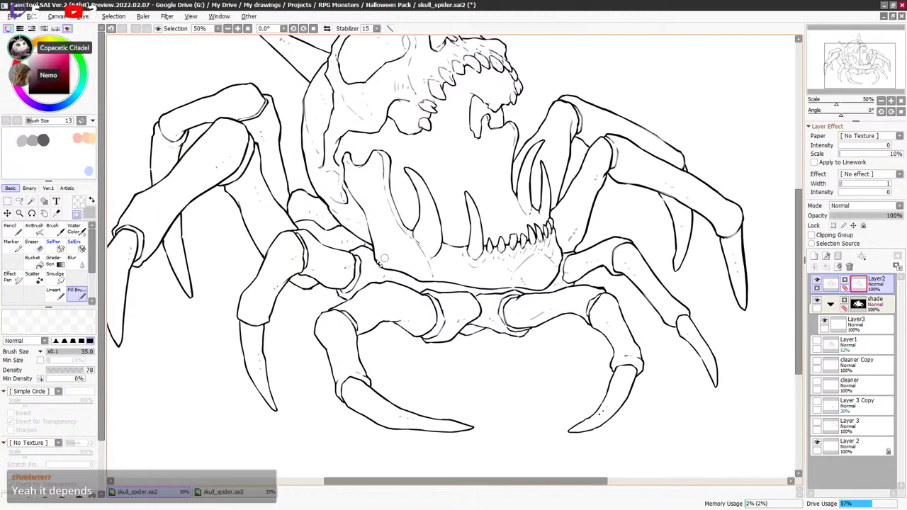
key(bracketleft)
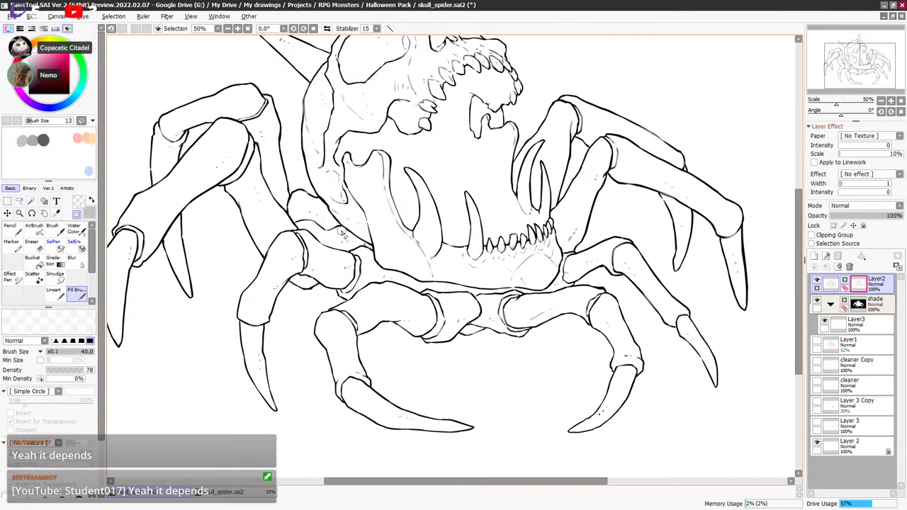
drag(280, 182, 397, 190)
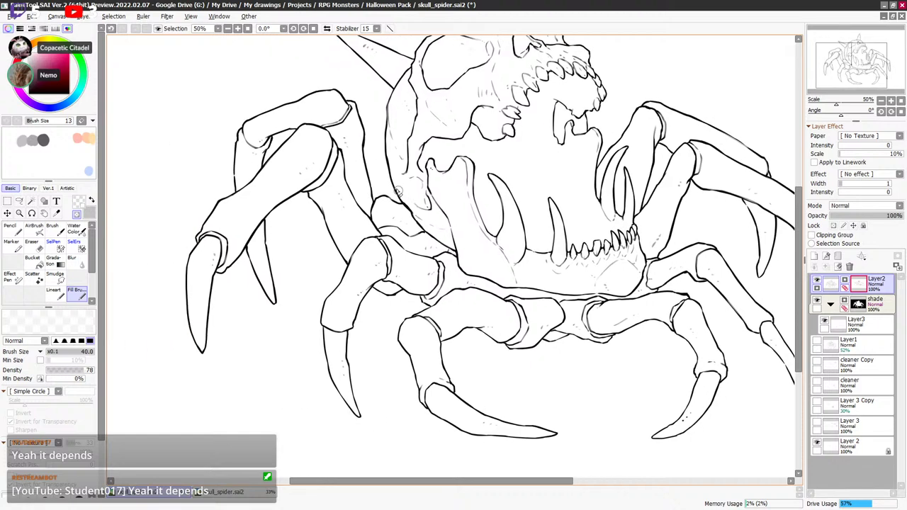
scroll(350, 203, up, 1)
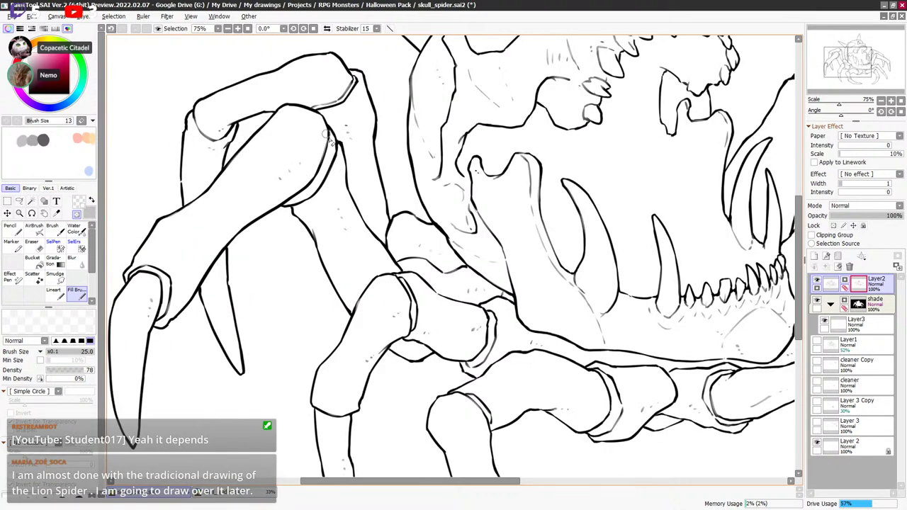
key(bracketright)
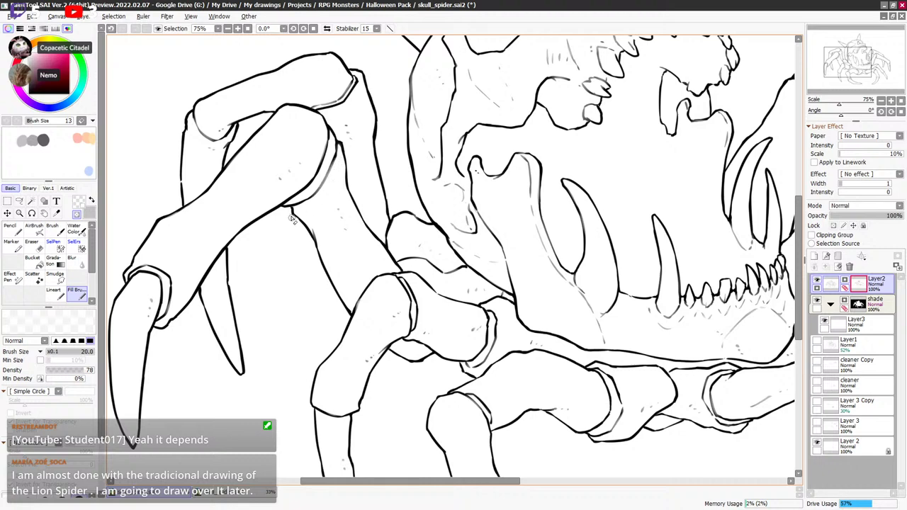
key(ctrl+z)
drag(232, 234, 201, 276)
key(ctrl+z)
Lighten the underside line of the large outer left leg and the rear leg's knee edge with the brush at size 14.
key(bracketleft)
key(bracketleft)
drag(225, 245, 204, 273)
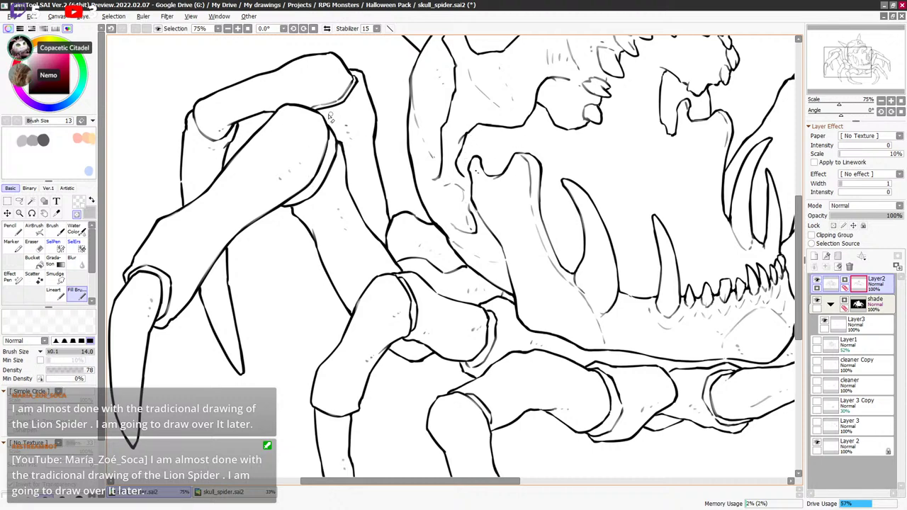
drag(324, 113, 359, 86)
Bring the whole creature into view and save the drawing.
scroll(666, 175, down, 3)
drag(724, 218, 576, 287)
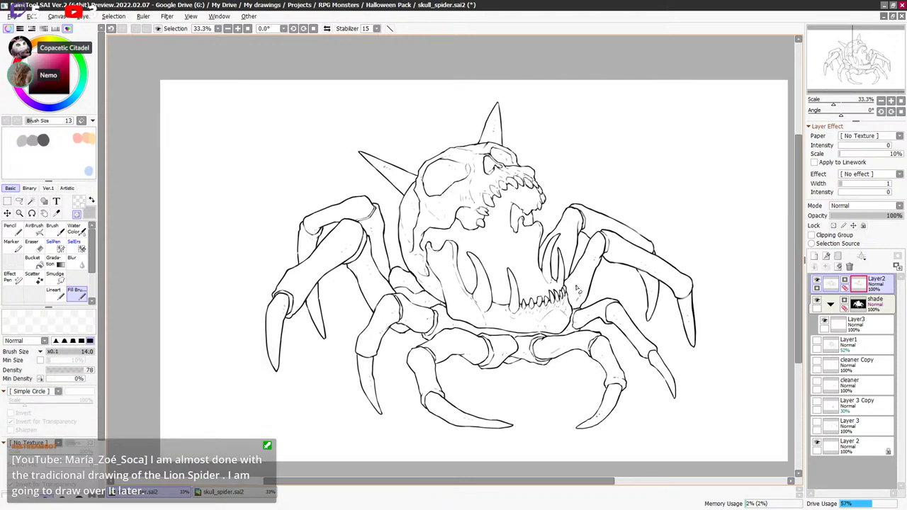
key(ctrl+s)
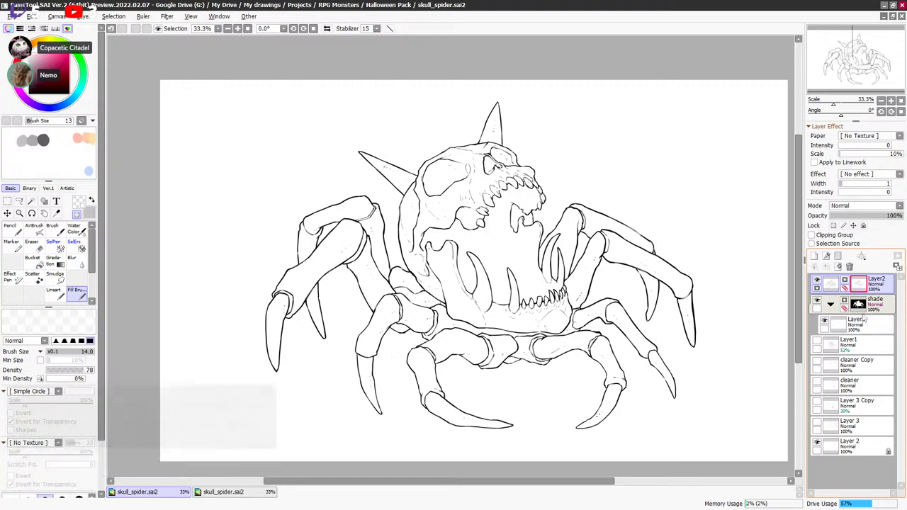
Fill the creature's silhouette with light grey on Layer3 inside the shade folder using the Bucket.
click(861, 320)
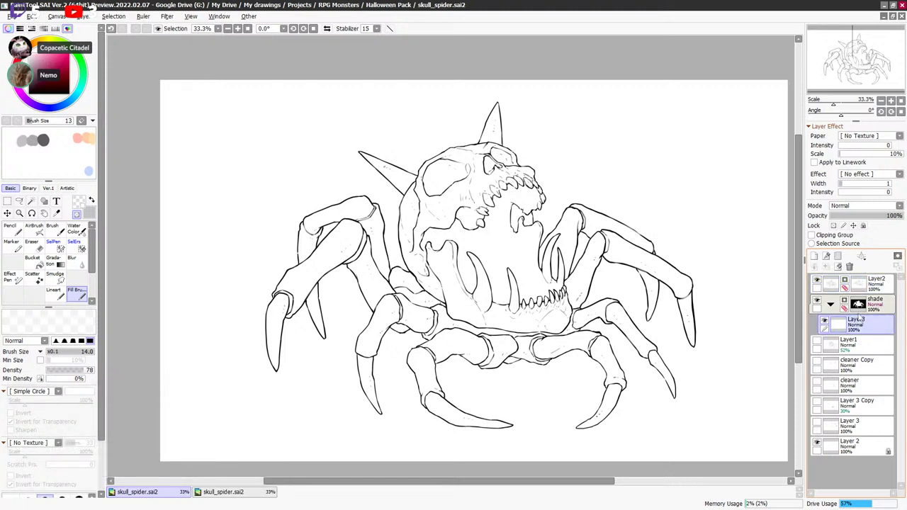
click(817, 342)
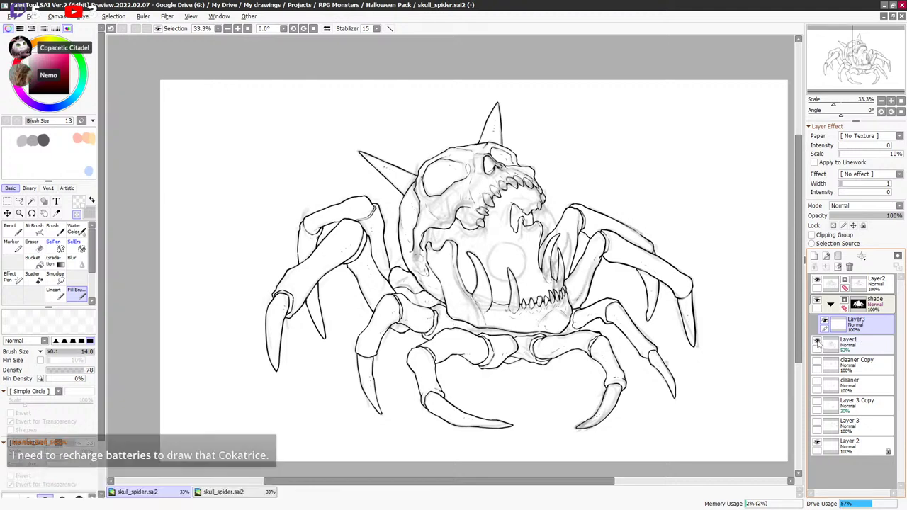
click(817, 342)
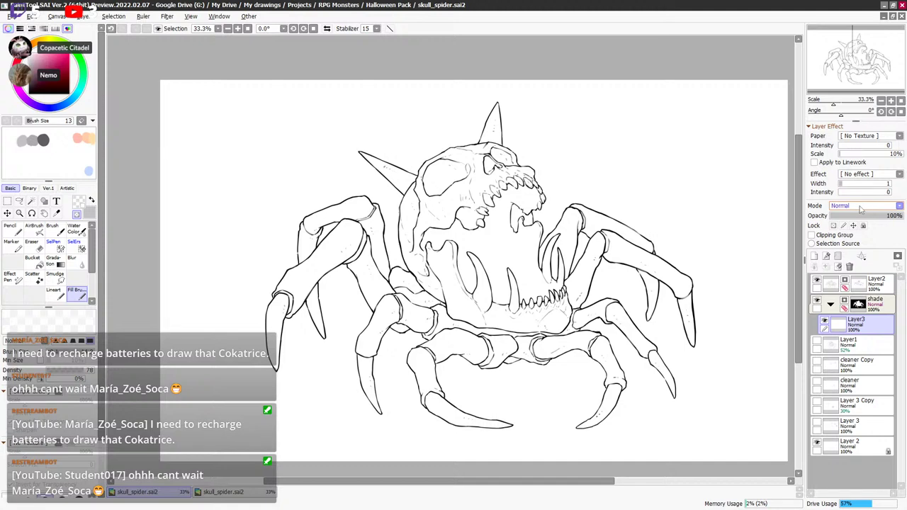
key(g)
right_click(31, 136)
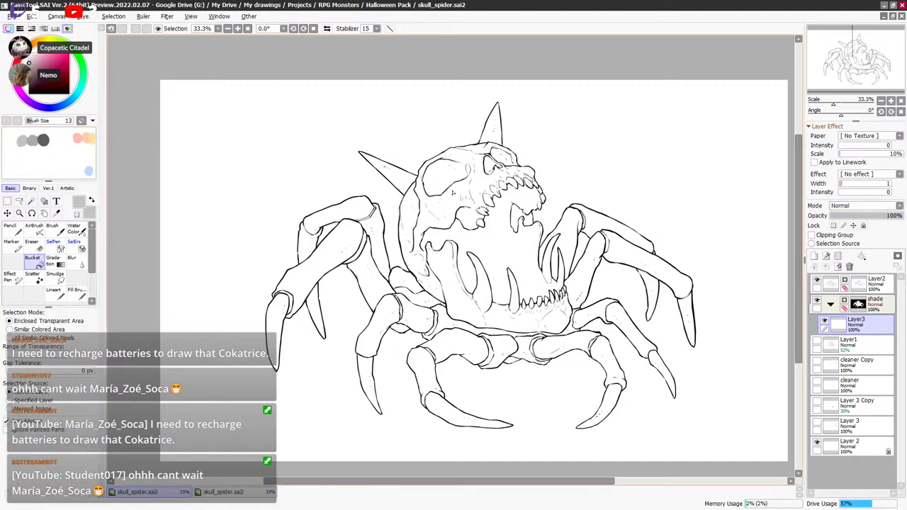
click(452, 192)
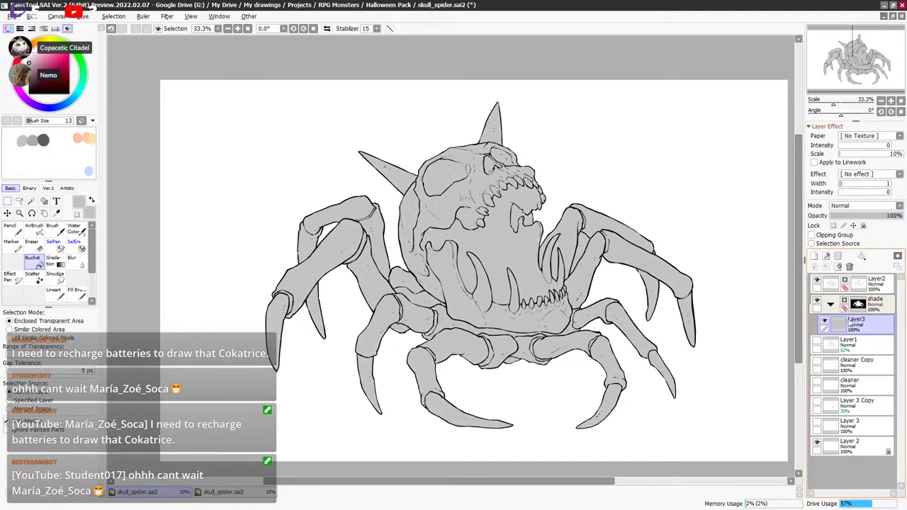
Add a layer above Layer3 inside the shade folder and set its blending mode to Multiply.
drag(603, 232, 595, 231)
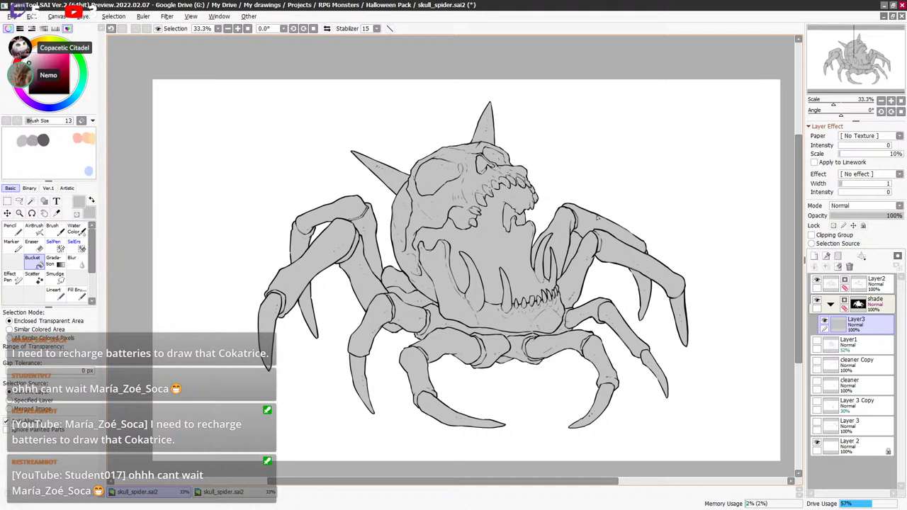
click(854, 205)
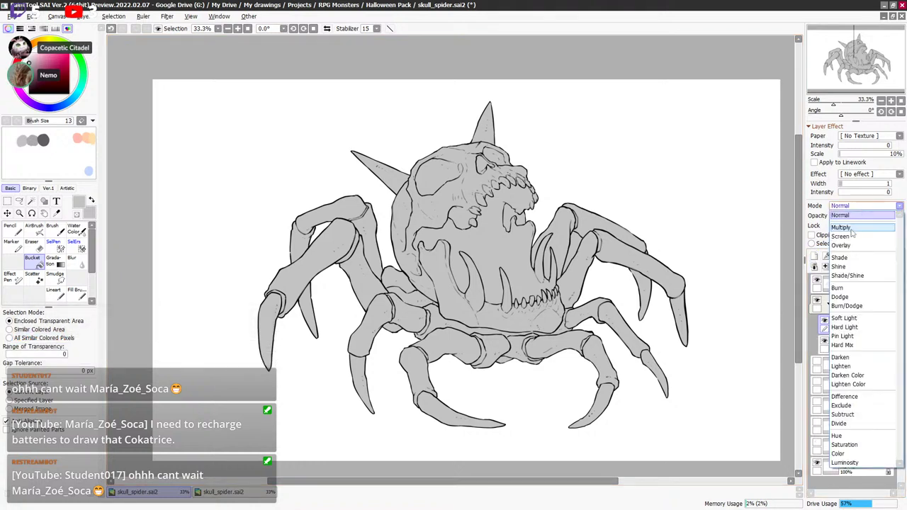
click(853, 228)
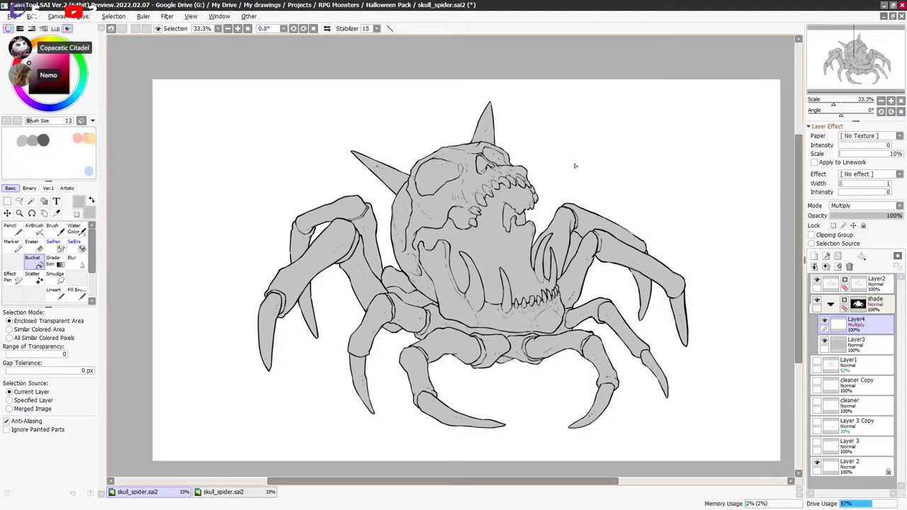
scroll(556, 202, up, 2)
drag(540, 281, 602, 180)
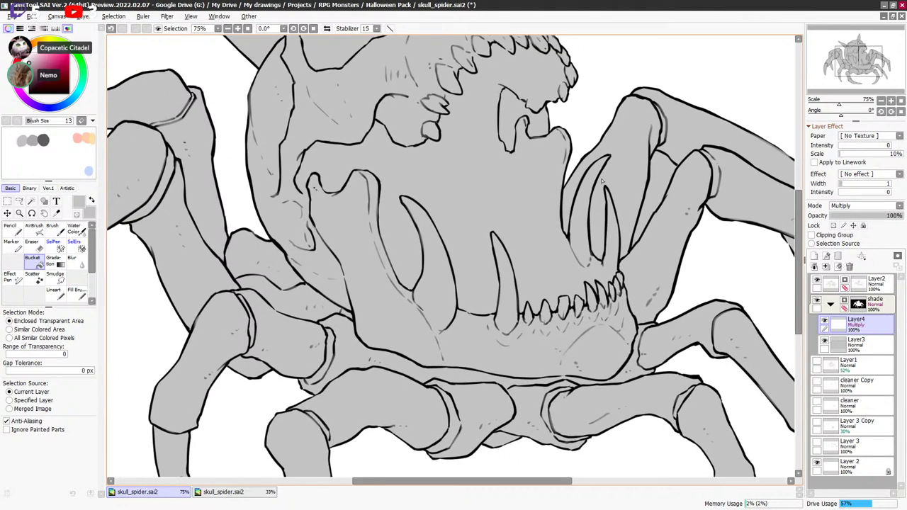
drag(635, 209, 628, 211)
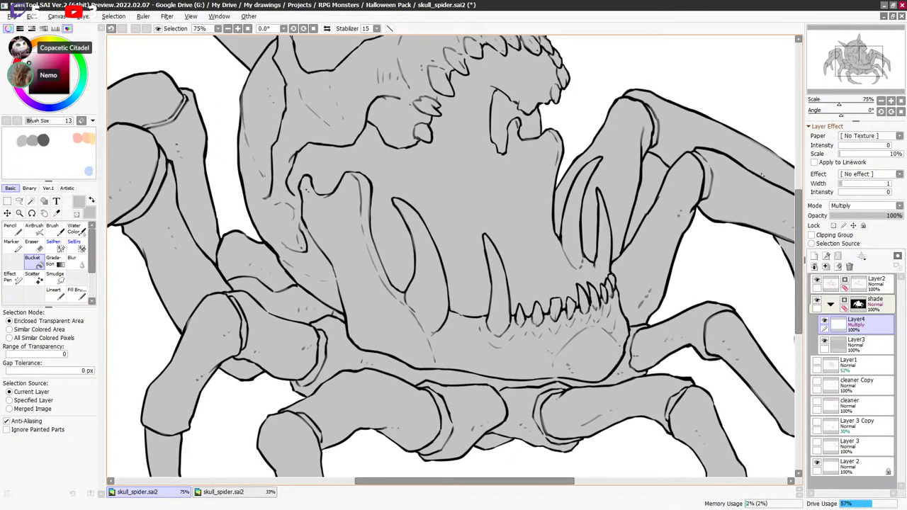
click(858, 304)
key(w)
click(694, 220)
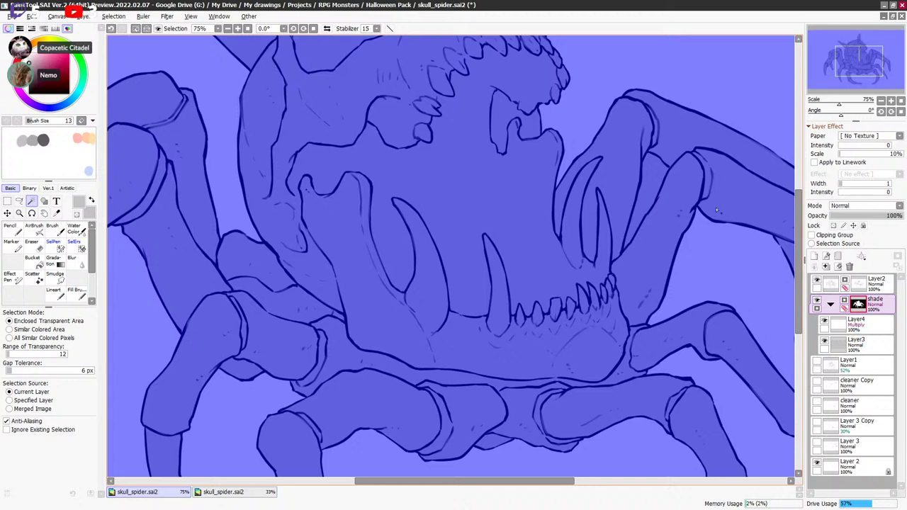
key(ctrl+d)
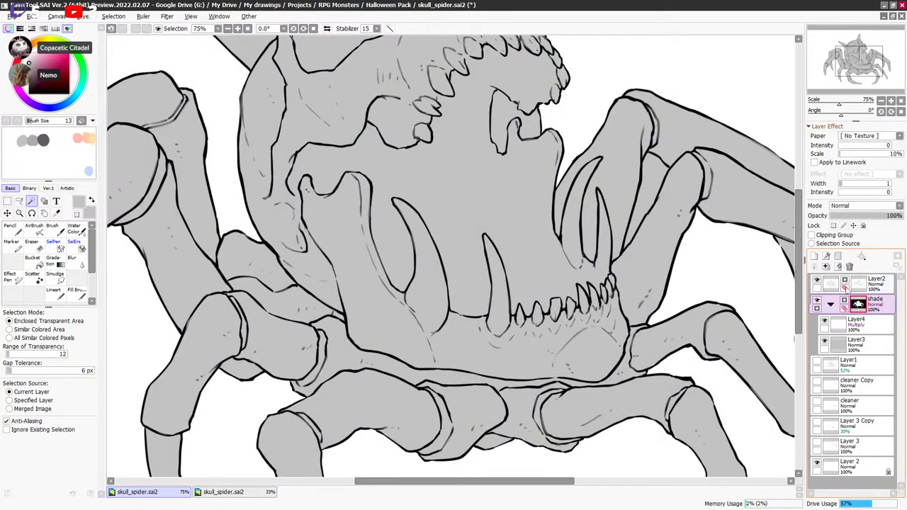
Select the gap between the right legs beside the jaw using Layer2's lines, and clear it on the shade folder's mask.
click(836, 286)
click(643, 202)
click(861, 305)
key(Delete)
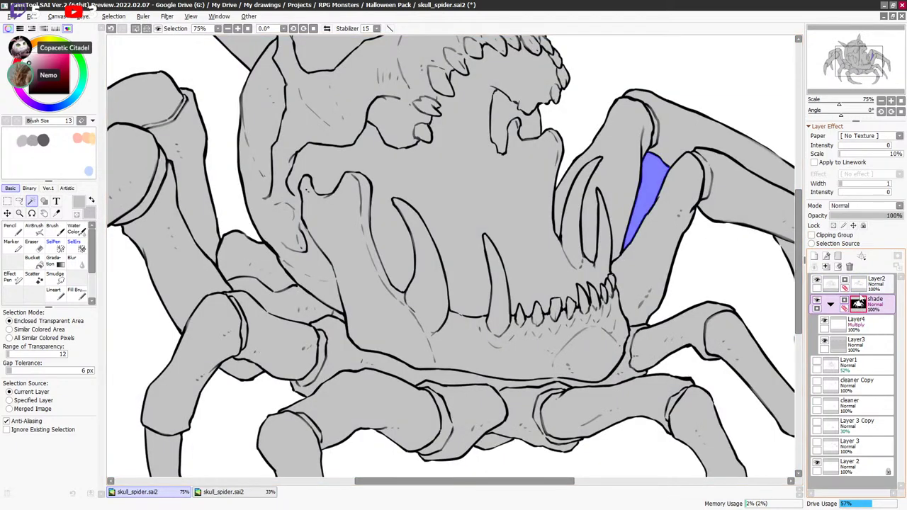
key(ctrl+d)
Inspect the grey fill around the legs and claws for other gaps that need masking out.
drag(686, 313, 691, 287)
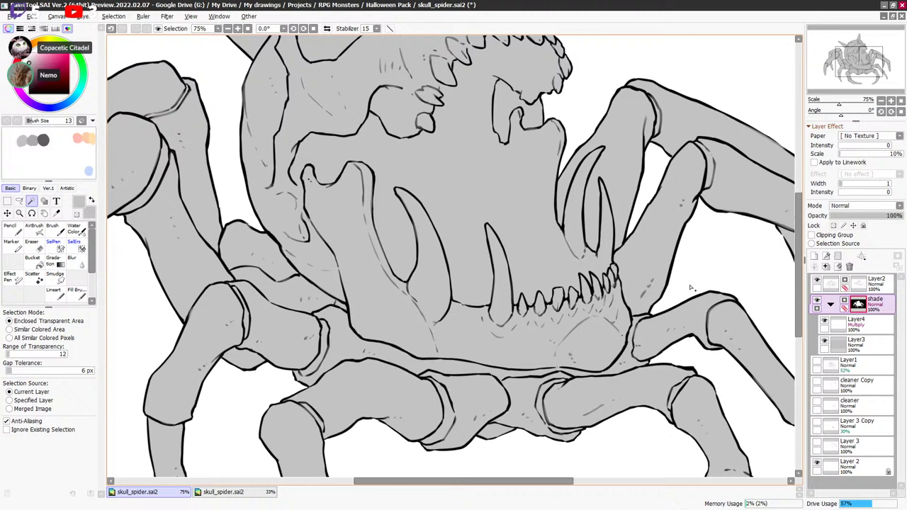
key(ctrl)
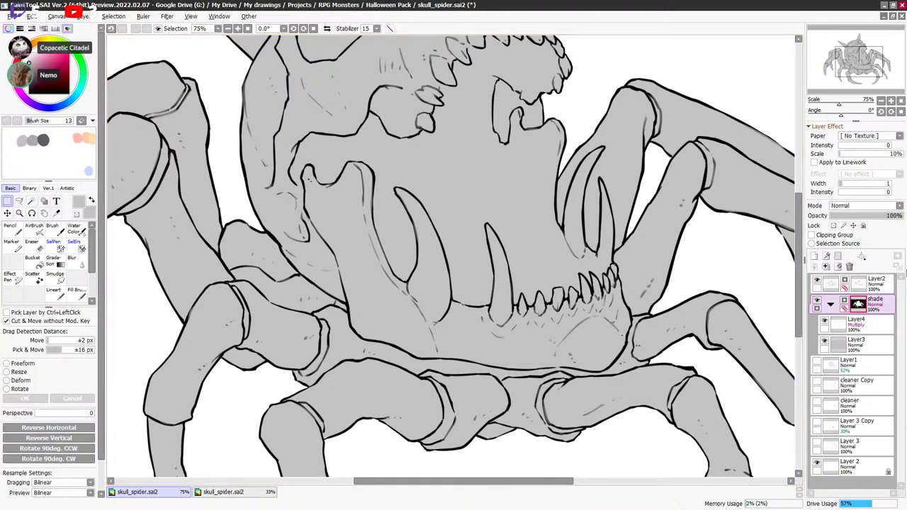
scroll(654, 234, down, 2)
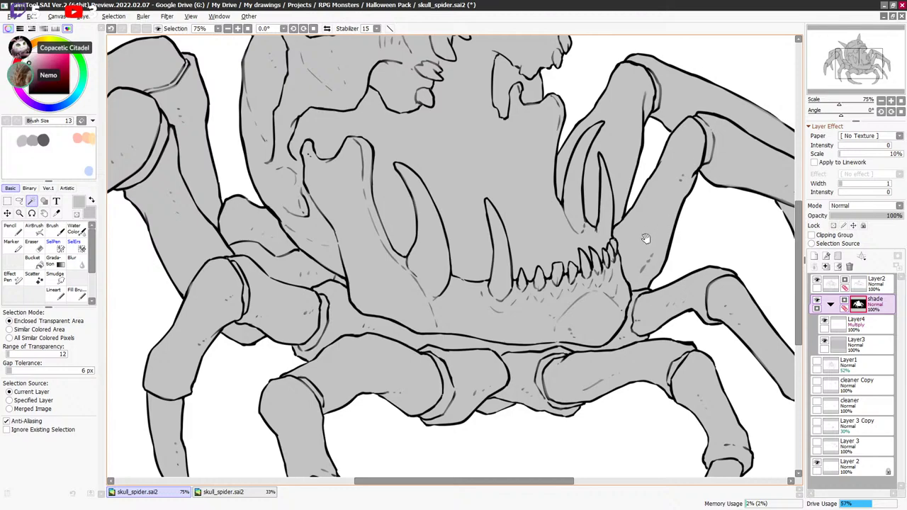
scroll(645, 238, down, 5)
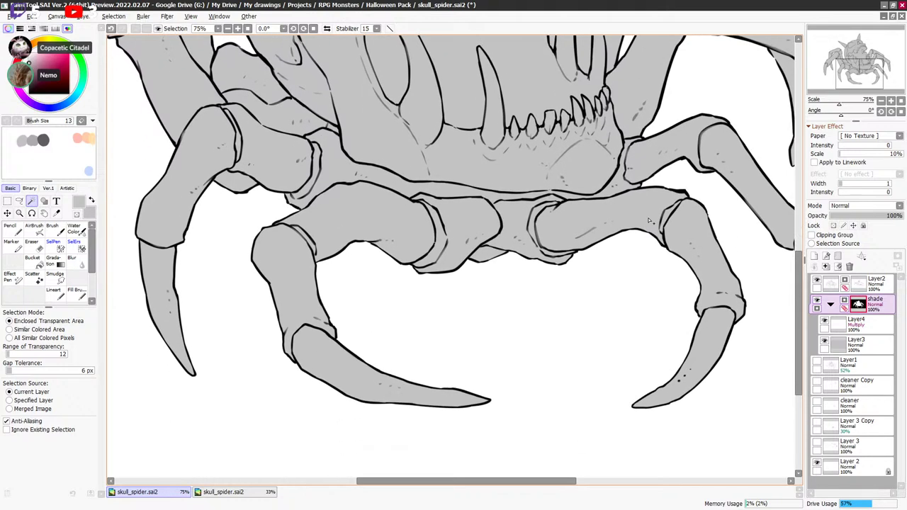
scroll(716, 206, up, 5)
scroll(684, 263, down, 3)
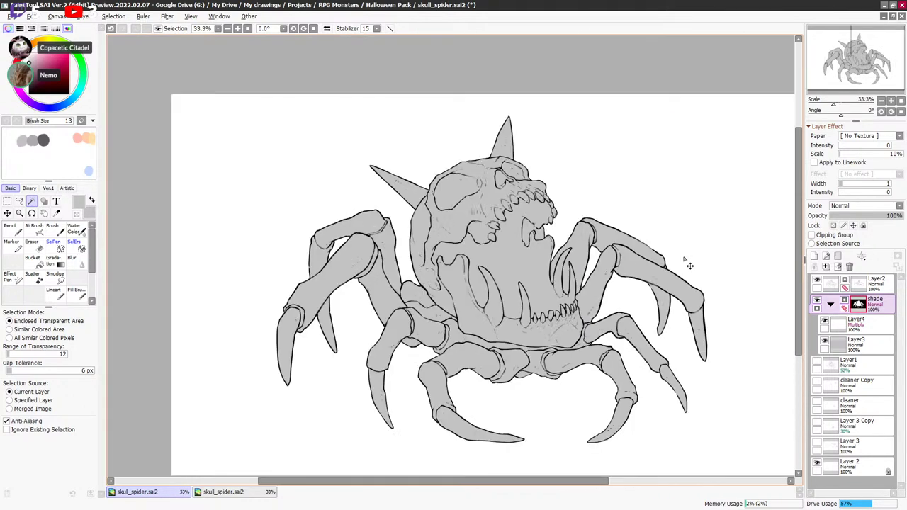
scroll(679, 292, up, 1)
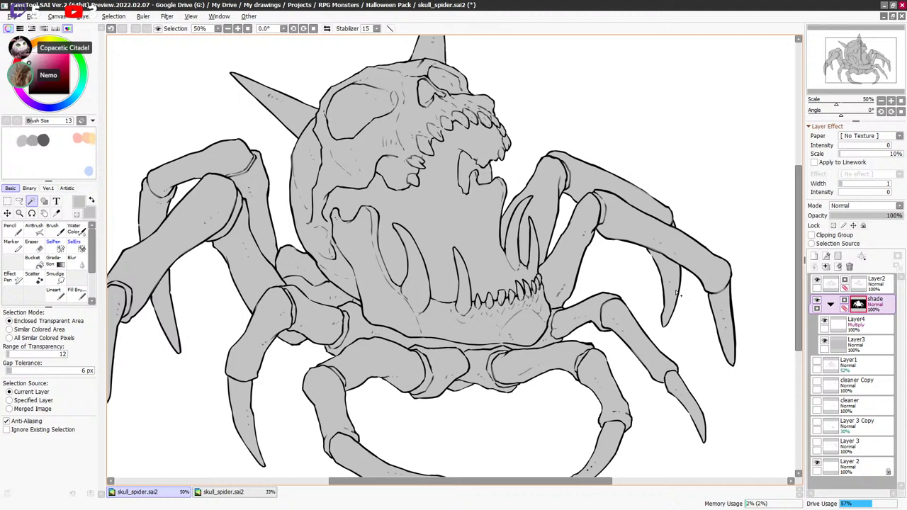
mouse_move(676, 296)
mouse_down()
mouse_move(686, 278)
mouse_move(682, 286)
mouse_up()
scroll(685, 296, up, 2)
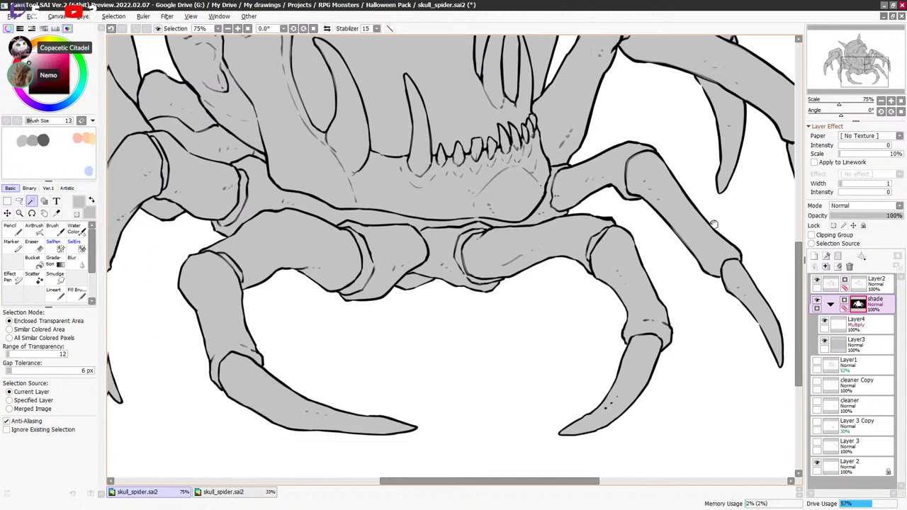
drag(673, 330, 714, 238)
drag(705, 274, 708, 265)
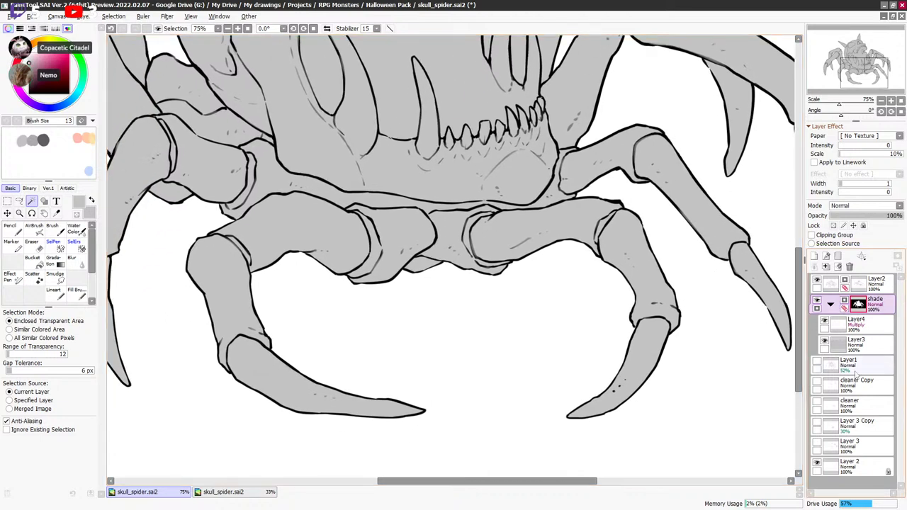
Apply the Water Fringe effect to Layer4 with width 3 and intensity 100.
click(857, 329)
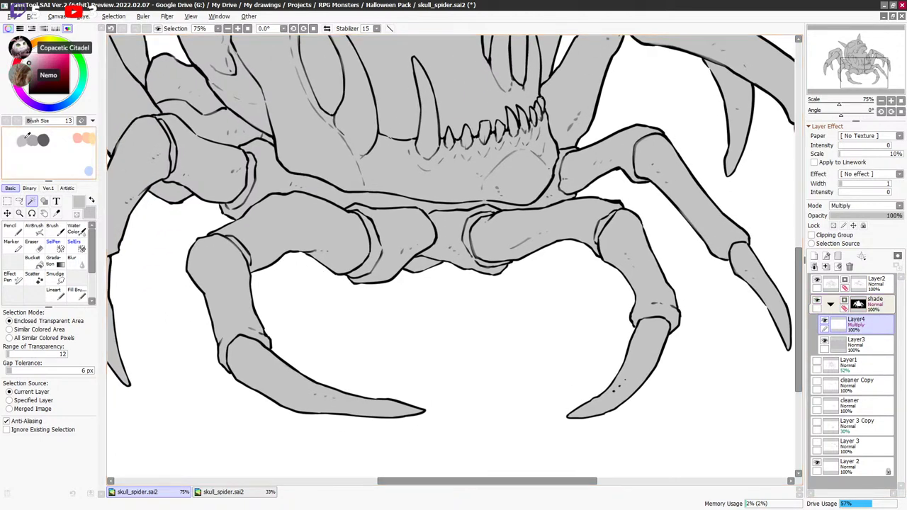
click(869, 174)
click(861, 192)
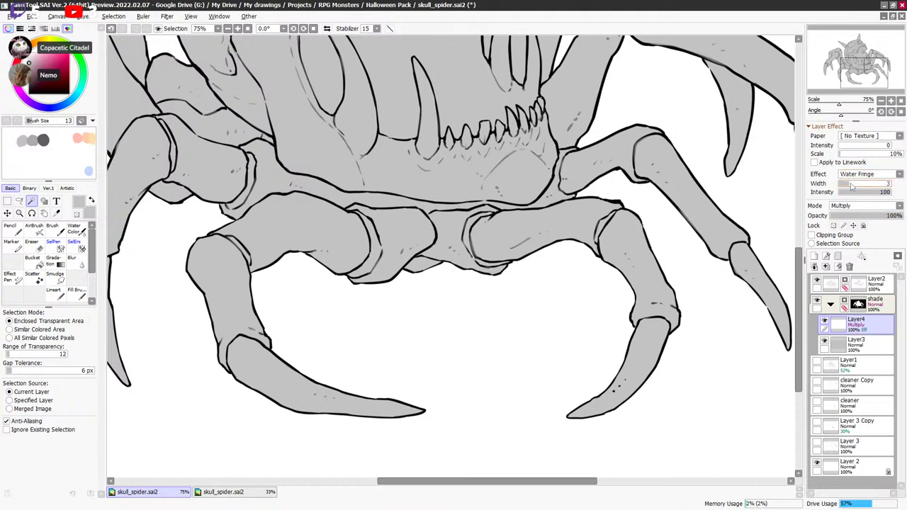
Paint a grey shadow under the middle of the jaw, above the central leg joints, with the Fill Brush at size 70.
drag(640, 242, 610, 272)
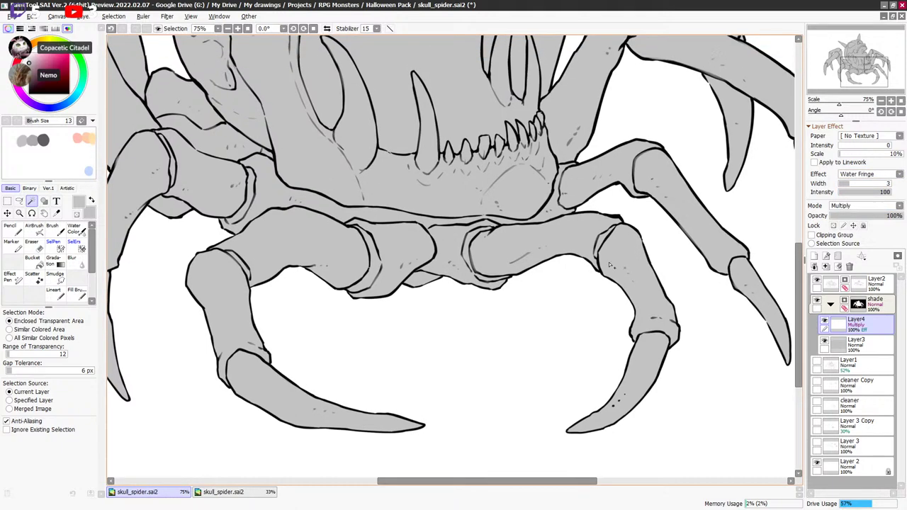
scroll(606, 245, down, 2)
scroll(610, 274, up, 2)
key(b)
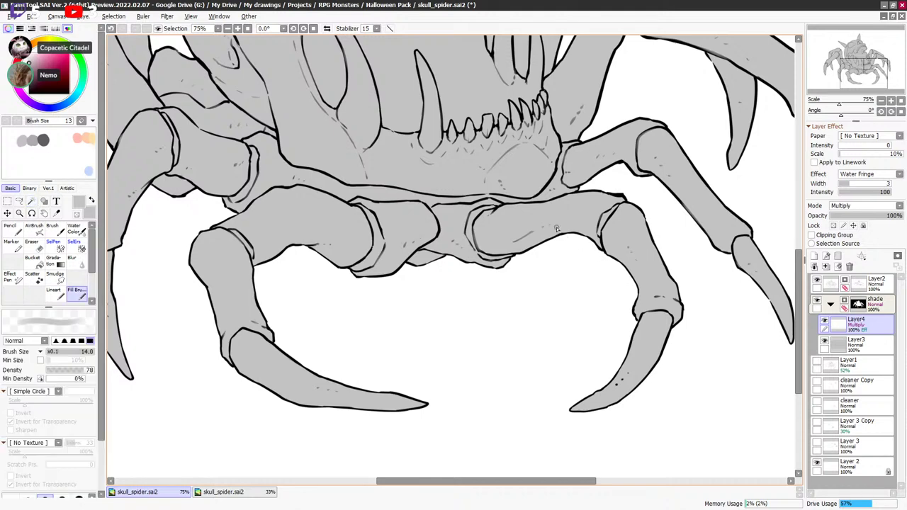
key(bracketright)
key(bracketright)
key(bracketright)
key(bracketright)
key(bracketright)
key(bracketright)
key(bracketright)
key(bracketright)
key(bracketright)
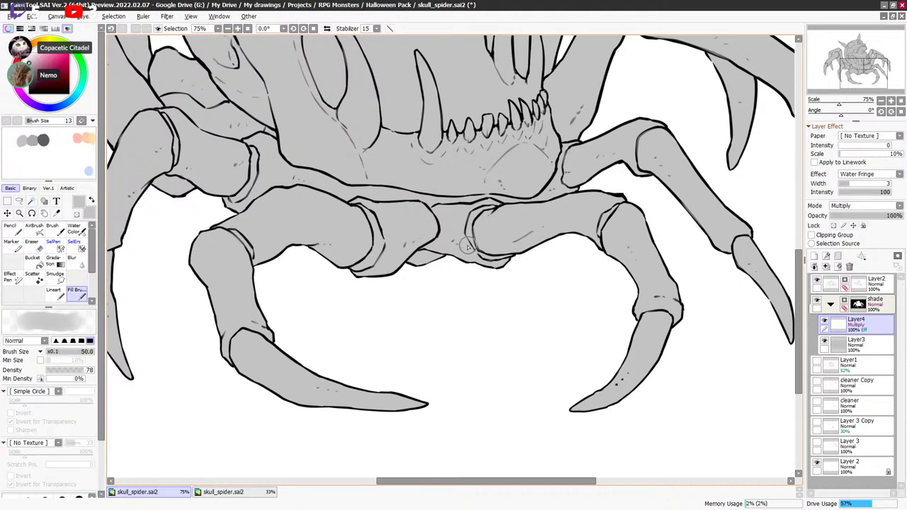
key(bracketright)
key(bracketright)
mouse_move(348, 199)
mouse_down()
mouse_move(428, 213)
mouse_move(385, 202)
mouse_move(429, 204)
mouse_up()
Extend the shadow along the narrow body strip beneath the jaw with the Fill Brush at sizes 40 and 35.
key(bracketleft)
key(bracketleft)
key(bracketleft)
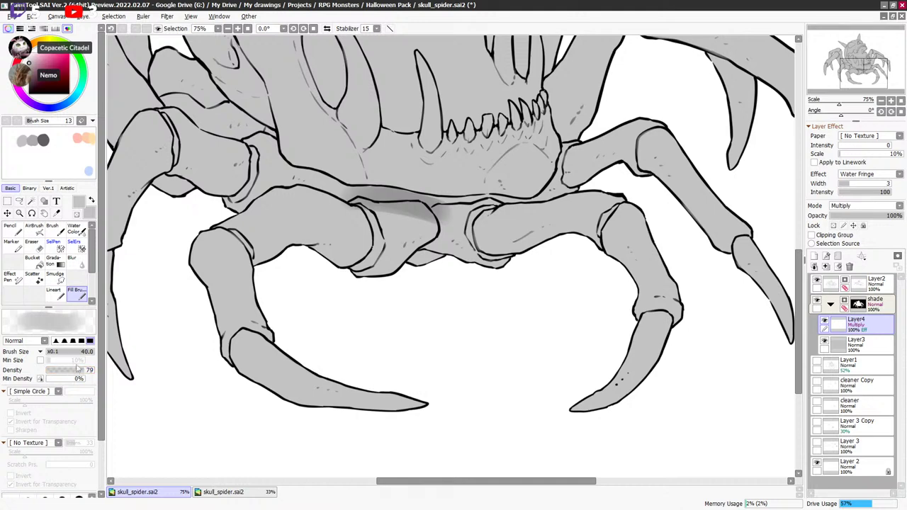
drag(314, 178, 352, 196)
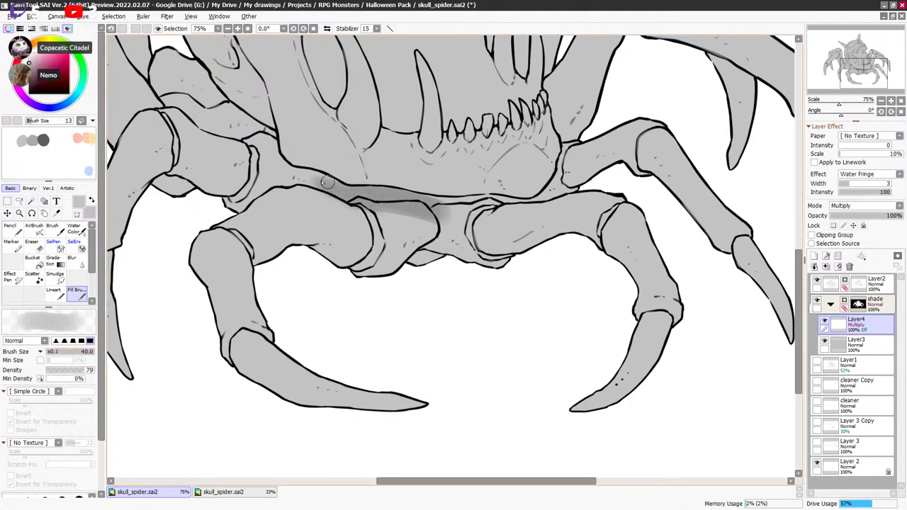
key(bracketleft)
mouse_move(308, 173)
mouse_down()
mouse_move(407, 201)
mouse_move(479, 205)
mouse_up()
Shade the front leg joints and the underside between them with the Fill Brush at size 70.
key(bracketright)
key(bracketright)
key(bracketright)
key(bracketright)
mouse_move(405, 209)
mouse_down()
mouse_move(421, 226)
mouse_move(414, 252)
mouse_move(351, 244)
mouse_move(347, 223)
mouse_up()
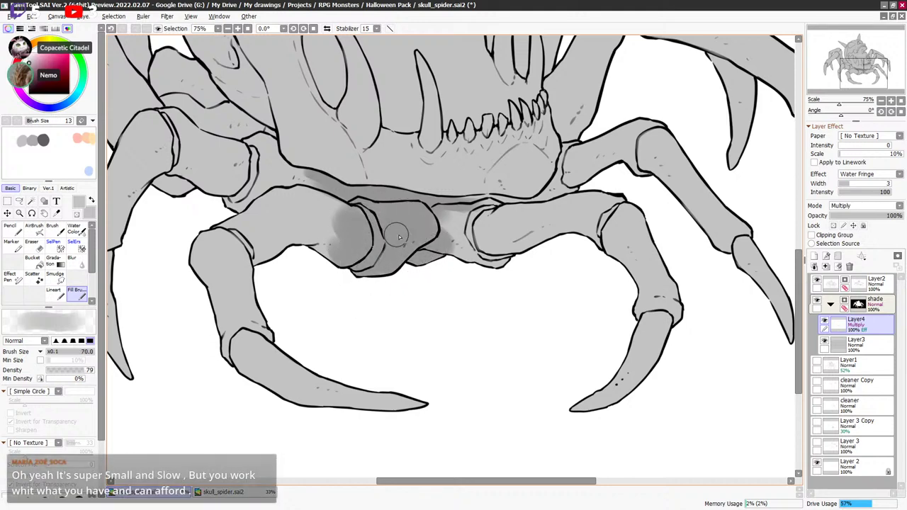
mouse_move(398, 236)
mouse_down()
mouse_move(484, 273)
mouse_move(480, 234)
mouse_move(497, 251)
mouse_move(509, 247)
mouse_move(491, 189)
mouse_move(470, 200)
mouse_move(476, 204)
mouse_move(463, 201)
mouse_move(502, 201)
mouse_move(418, 199)
mouse_move(522, 193)
mouse_move(490, 198)
mouse_move(508, 202)
mouse_move(474, 192)
mouse_up()
Clean up the shading near the right leg joint beside the jaw with the transparent colour at size 25.
key(bracketleft)
key(bracketleft)
key(bracketleft)
key(bracketleft)
key(bracketleft)
key(bracketleft)
key(minus)
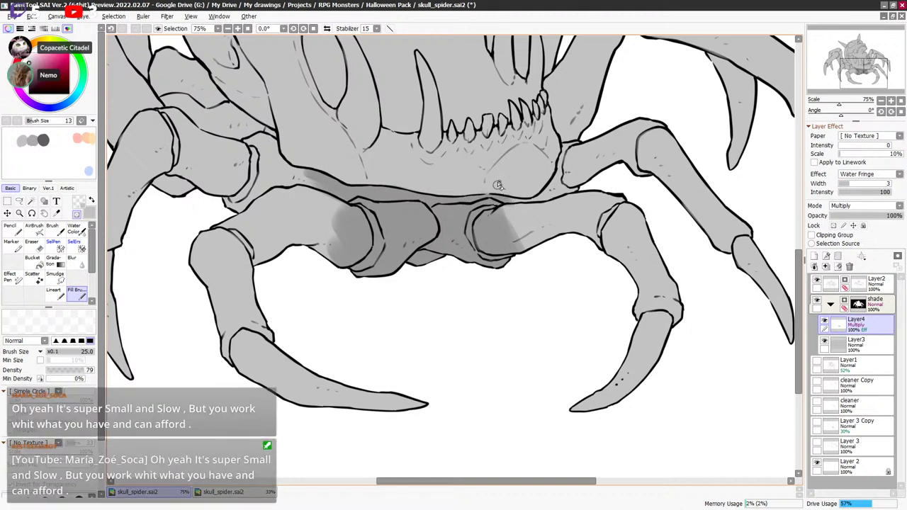
drag(584, 160, 589, 179)
key(minus)
Shade the inner thigh of the left front leg under the body with the Fill Brush.
key(bracketright)
key(bracketright)
mouse_move(303, 183)
mouse_down()
mouse_move(321, 198)
mouse_move(375, 211)
mouse_move(388, 193)
mouse_move(426, 221)
mouse_move(376, 209)
mouse_move(420, 206)
mouse_move(405, 186)
mouse_move(404, 197)
mouse_move(444, 213)
mouse_up()
Shade the bases of the left legs behind the front one, next to the jaw, with the Fill Brush at size 80.
scroll(471, 197, down, 1)
key(bracketright)
key(bracketright)
key(bracketright)
key(bracketright)
key(bracketright)
key(bracketright)
key(minus)
key(bracketleft)
key(bracketleft)
key(minus)
key(bracketright)
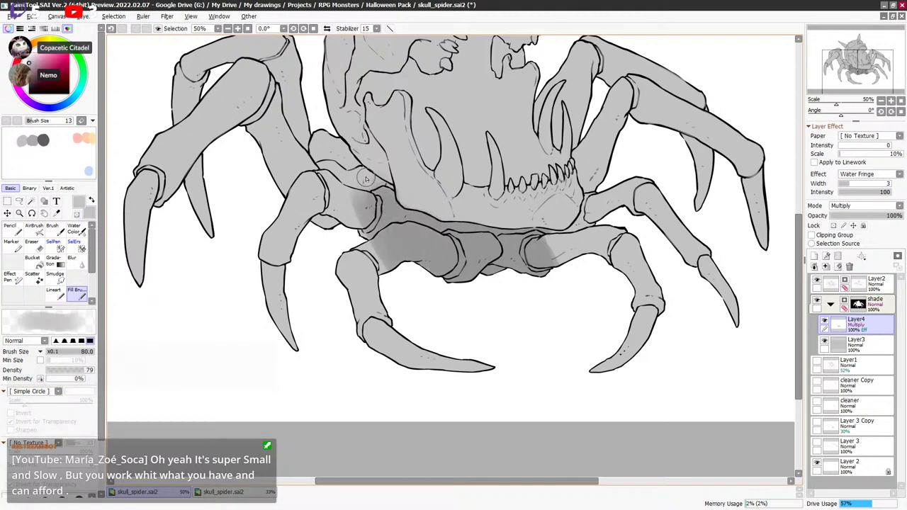
drag(367, 177, 386, 193)
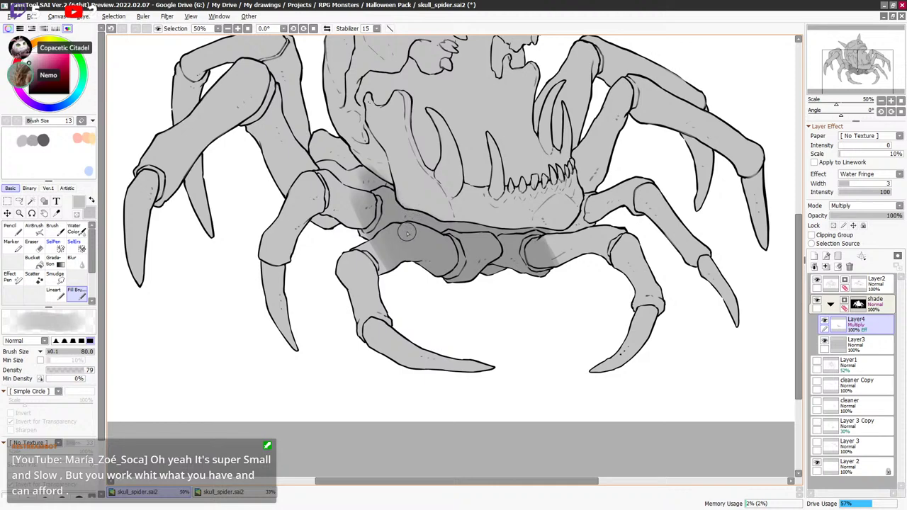
scroll(405, 228, up, 1)
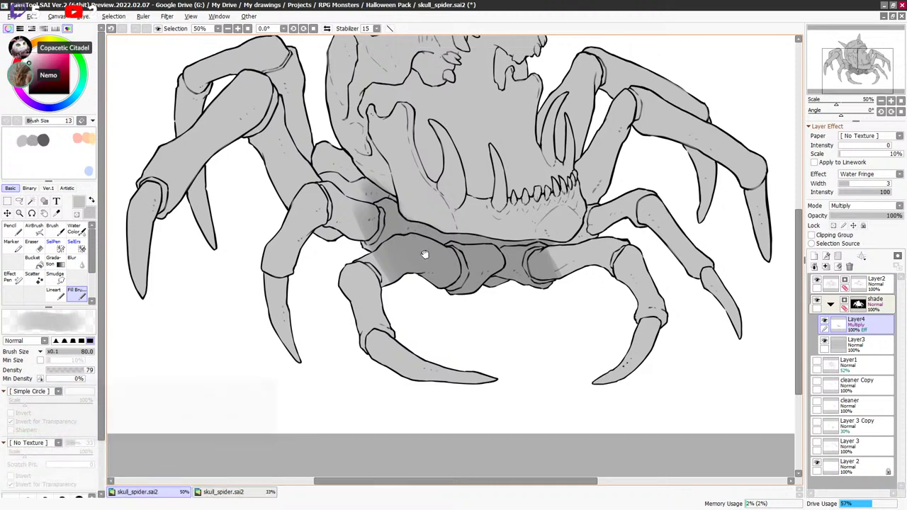
Shade the lower back edge of the skull behind the jaw hinge with the Fill Brush.
key(bracketleft)
key(bracketleft)
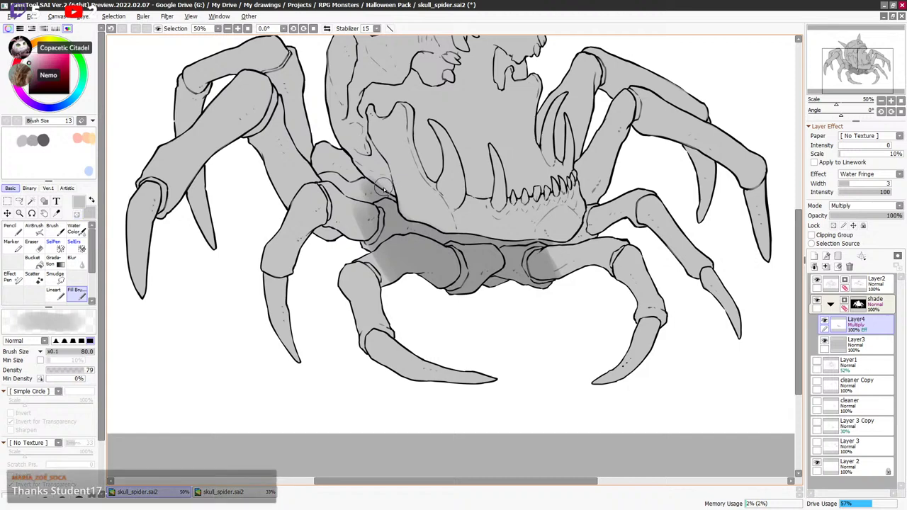
mouse_move(385, 193)
mouse_down()
mouse_move(363, 141)
mouse_move(350, 147)
mouse_up()
mouse_move(415, 153)
mouse_down()
mouse_move(431, 203)
mouse_move(363, 182)
mouse_move(351, 132)
mouse_up()
key(bracketright)
key(bracketright)
key(bracketright)
key(bracketright)
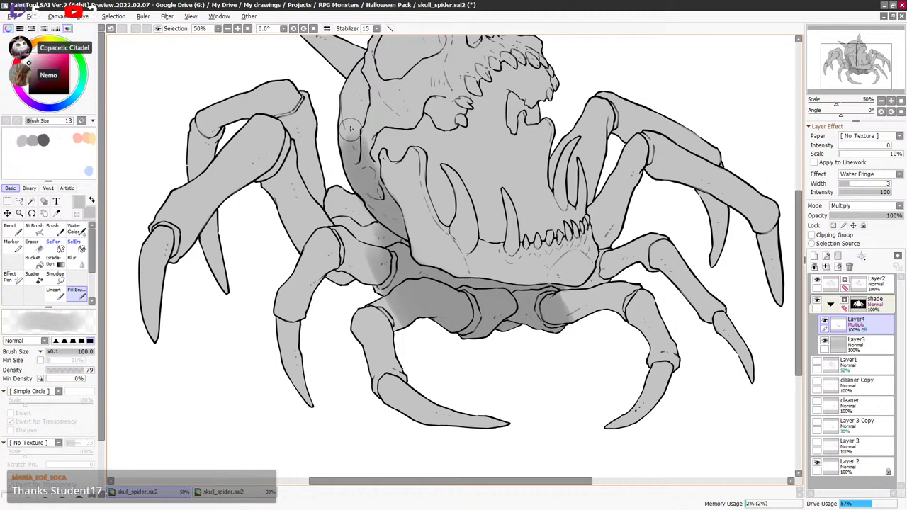
Erase the shading that spills past the skull's back edge near the jaw hinge using the transparent colour at size 35.
key(minus)
key(bracketleft)
key(bracketleft)
key(bracketleft)
key(bracketleft)
key(bracketleft)
key(bracketleft)
key(bracketleft)
key(bracketleft)
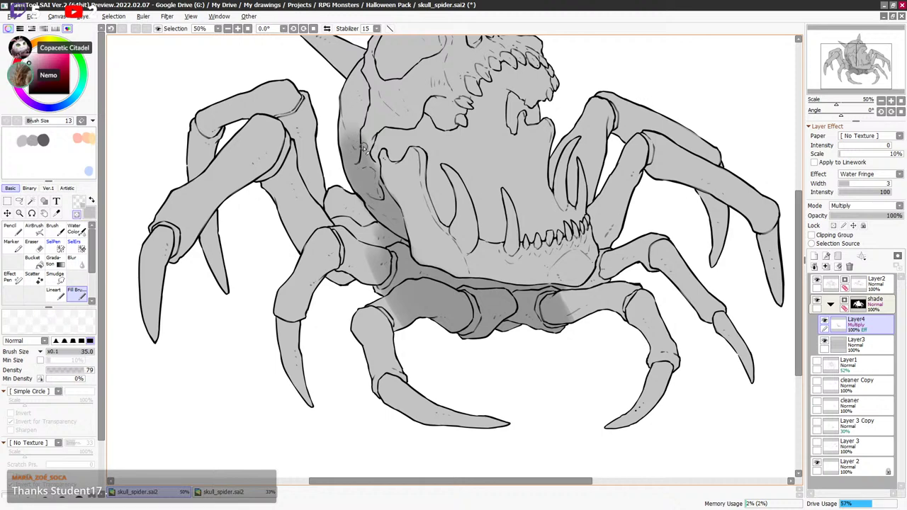
drag(362, 154, 367, 127)
Shade the jaw hinge and the upper rear edge of the lower jaw with the Fill Brush.
key(minus)
key(bracketright)
key(bracketright)
key(bracketright)
key(bracketright)
key(bracketright)
key(bracketright)
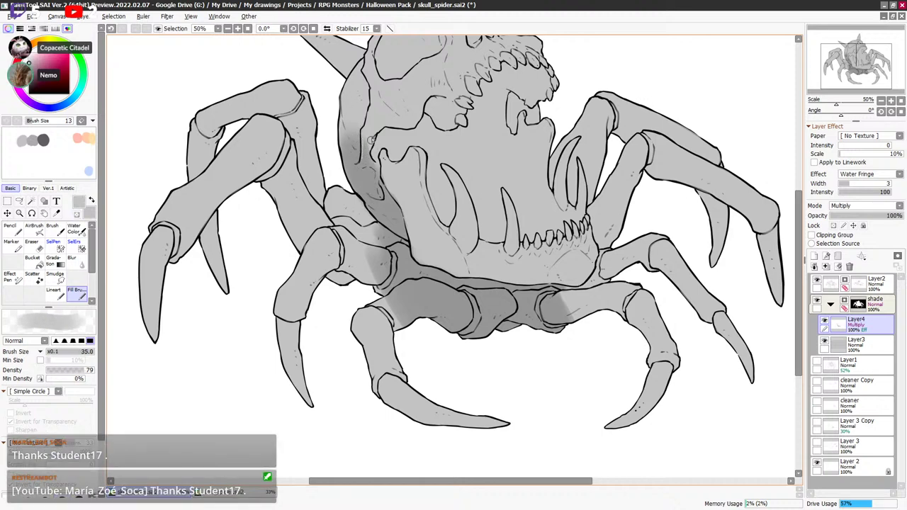
key(bracketleft)
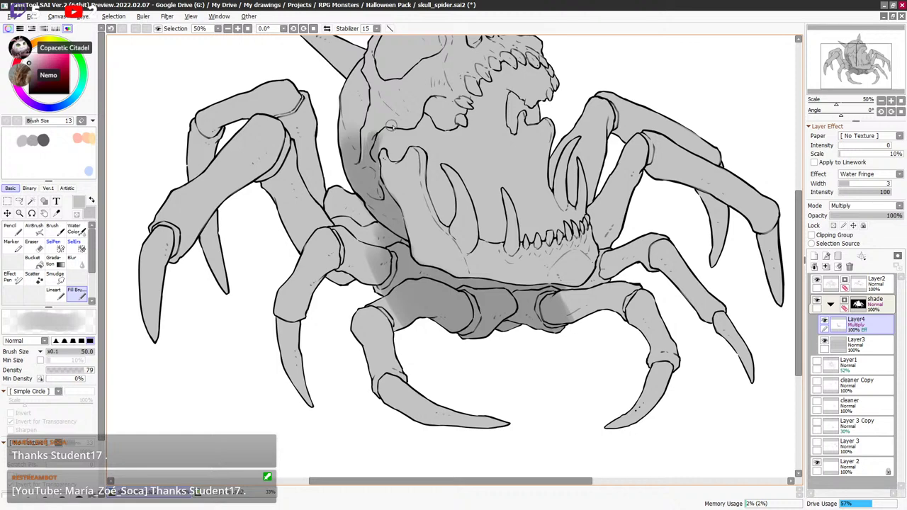
key(bracketright)
key(bracketright)
mouse_move(379, 143)
mouse_down()
mouse_move(387, 138)
mouse_move(396, 153)
mouse_move(383, 134)
mouse_move(398, 155)
mouse_move(406, 214)
mouse_move(405, 198)
mouse_up()
Continue the shadow down the lower jaw's rear edge towards the chin with a larger Fill Brush.
key(bracketright)
key(bracketright)
key(bracketright)
drag(496, 107, 456, 149)
mouse_move(367, 247)
mouse_down()
mouse_move(389, 304)
mouse_move(406, 313)
mouse_up()
Trim the shading along the jaw's rear edge and the neighbouring leg bases using the transparent colour.
key(minus)
mouse_move(363, 218)
mouse_down()
mouse_move(396, 285)
mouse_move(410, 282)
mouse_move(399, 306)
mouse_move(425, 312)
mouse_up()
key(minus)
key(bracketleft)
key(bracketleft)
drag(463, 313, 534, 243)
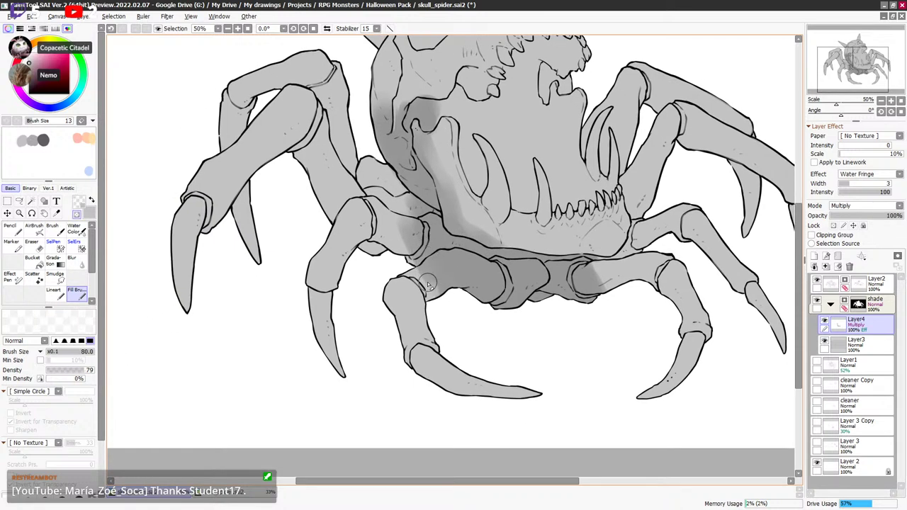
Shade the left front leg from the knee down to the claw tip with the Fill Brush.
key(minus)
mouse_move(429, 286)
mouse_down()
mouse_move(420, 318)
mouse_move(387, 305)
mouse_move(403, 321)
mouse_move(394, 307)
mouse_move(407, 359)
mouse_move(433, 349)
mouse_move(412, 356)
mouse_move(433, 379)
mouse_move(506, 404)
mouse_up()
key(bracketright)
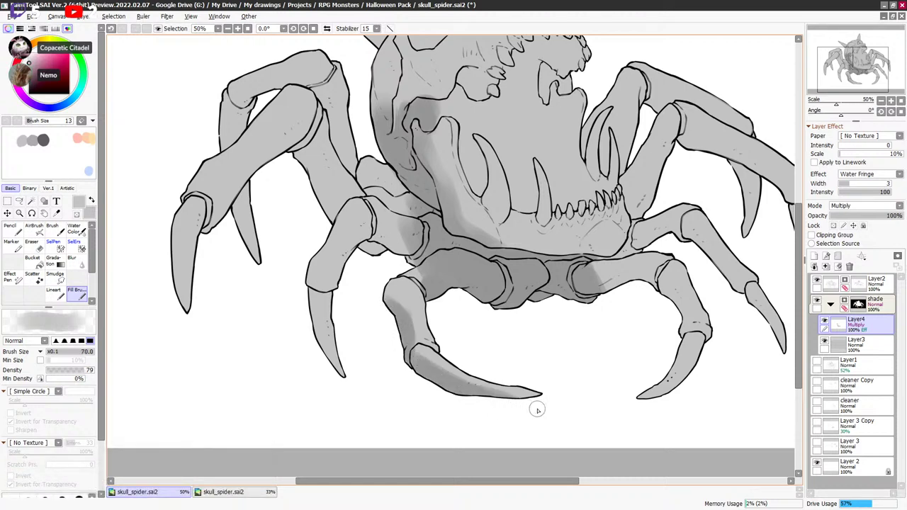
Refine the shading around the left front leg's lower joint with a smaller Fill Brush, trimming the edge using the transparent colour.
drag(572, 290, 475, 250)
key(bracketleft)
key(bracketleft)
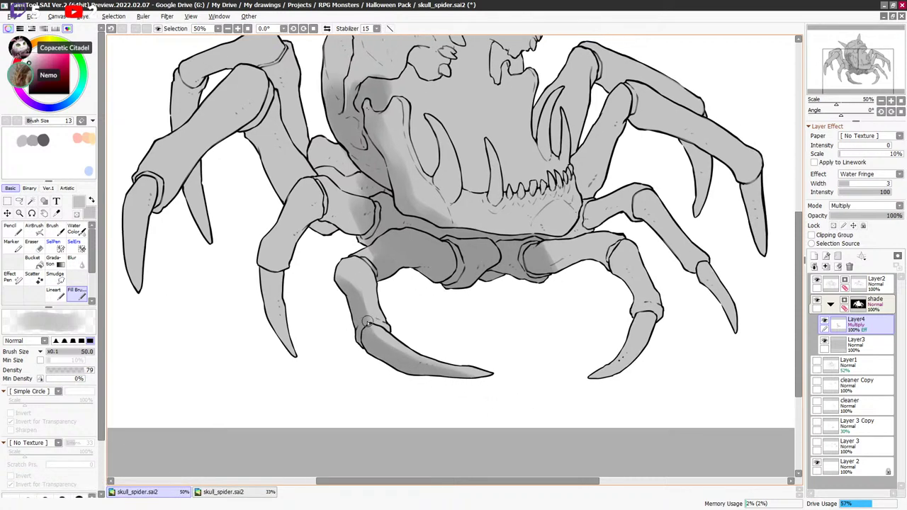
key(a)
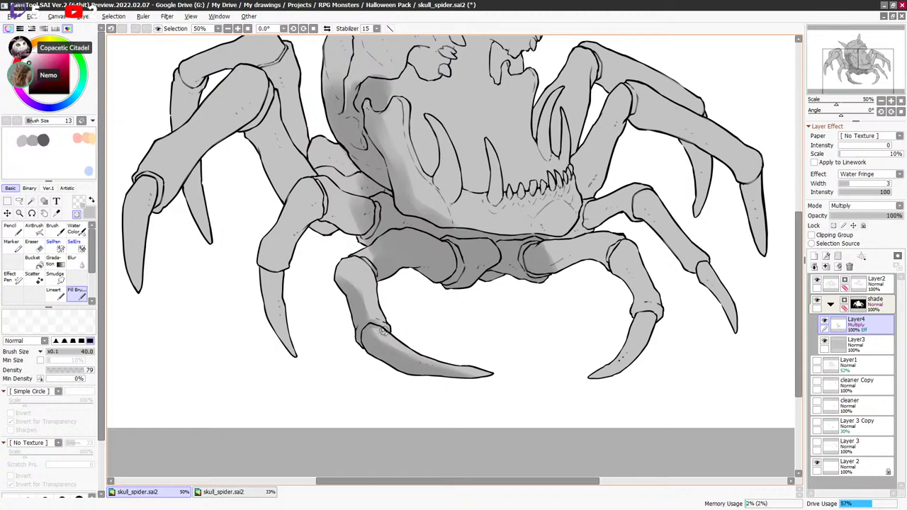
key(minus)
key(minus)
key(bracketright)
key(bracketright)
key(minus)
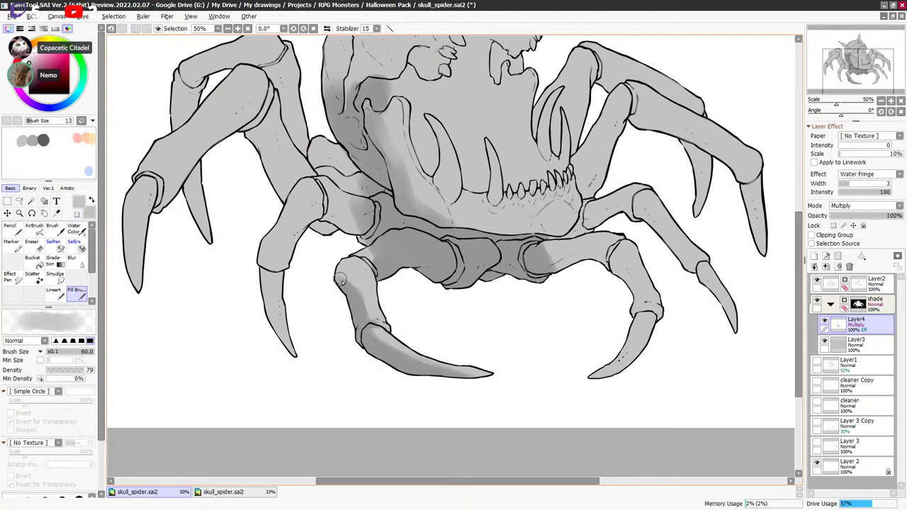
Deepen the shadow on the left front leg's knee with the Fill Brush and trim it using the transparent colour.
key(a)
key(a)
key(bracketright)
key(bracketright)
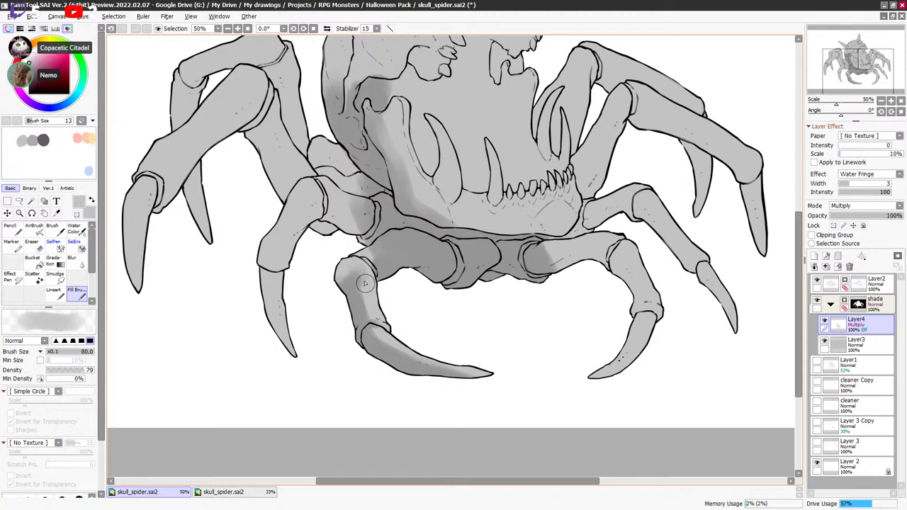
key(minus)
mouse_move(365, 284)
mouse_down()
mouse_move(358, 273)
mouse_move(340, 277)
mouse_up()
key(minus)
key(bracketleft)
key(bracketleft)
drag(594, 209, 588, 207)
key(minus)
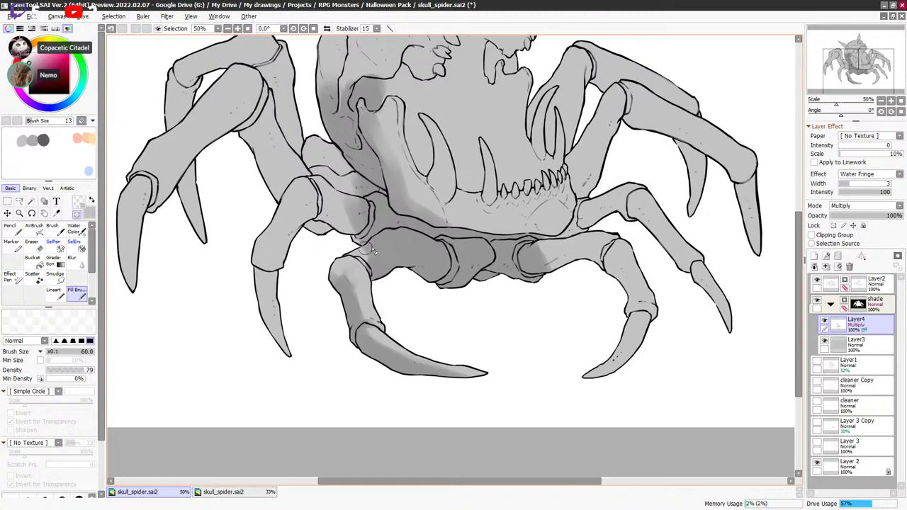
Shade the base segment of the second left leg beside the jaw and clean up the shadow with the transparent colour.
key(a)
key(bracketright)
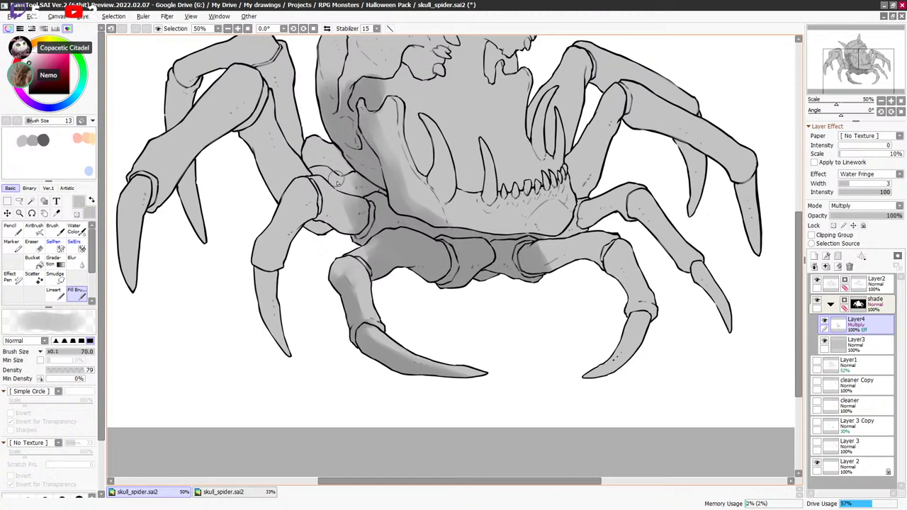
key(bracketright)
mouse_move(326, 211)
mouse_down()
mouse_move(332, 223)
mouse_move(322, 213)
mouse_move(345, 204)
mouse_up()
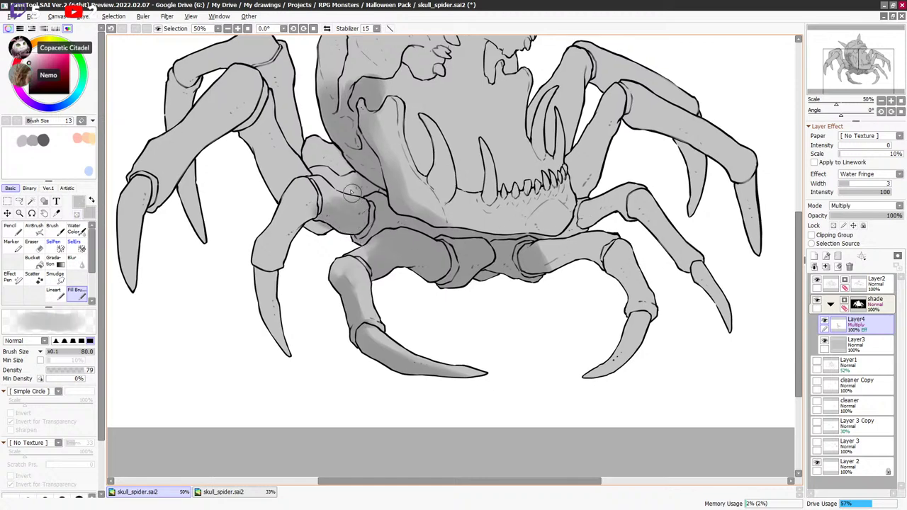
key(a)
key(bracketleft)
key(bracketleft)
key(bracketleft)
key(bracketleft)
key(bracketleft)
key(a)
scroll(346, 206, up, 2)
key(bracketright)
key(bracketright)
key(minus)
key(bracketleft)
drag(331, 222, 352, 217)
Extend the shadow from the body along the right front leg's upper segment with the Fill Brush.
drag(470, 165, 448, 201)
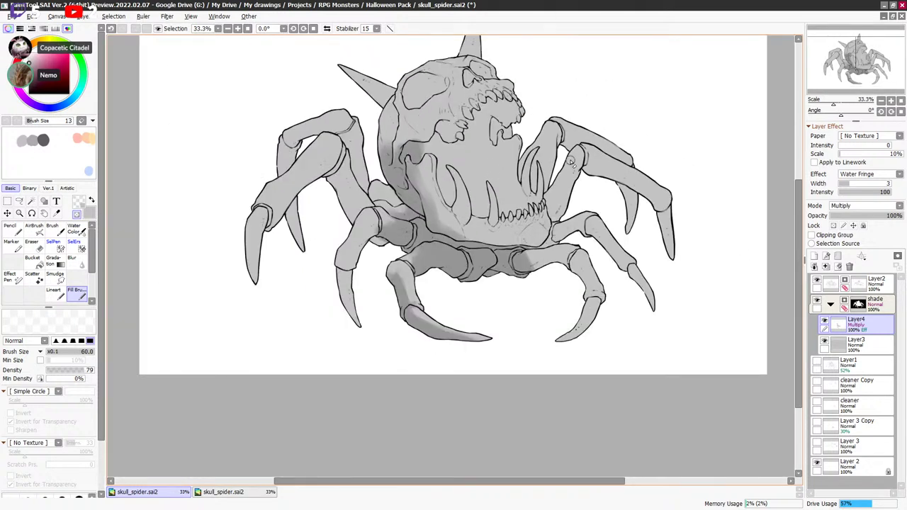
scroll(537, 160, up, 1)
drag(542, 193, 567, 180)
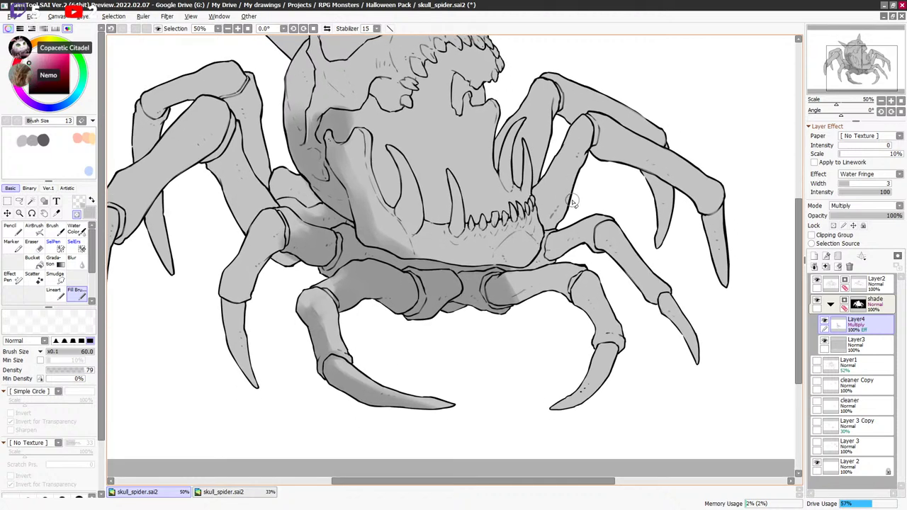
drag(574, 250, 568, 229)
key(minus)
mouse_move(500, 261)
mouse_down()
mouse_move(537, 271)
mouse_move(495, 256)
mouse_move(518, 253)
mouse_up()
key(bracketleft)
key(bracketleft)
key(bracketleft)
key(bracketleft)
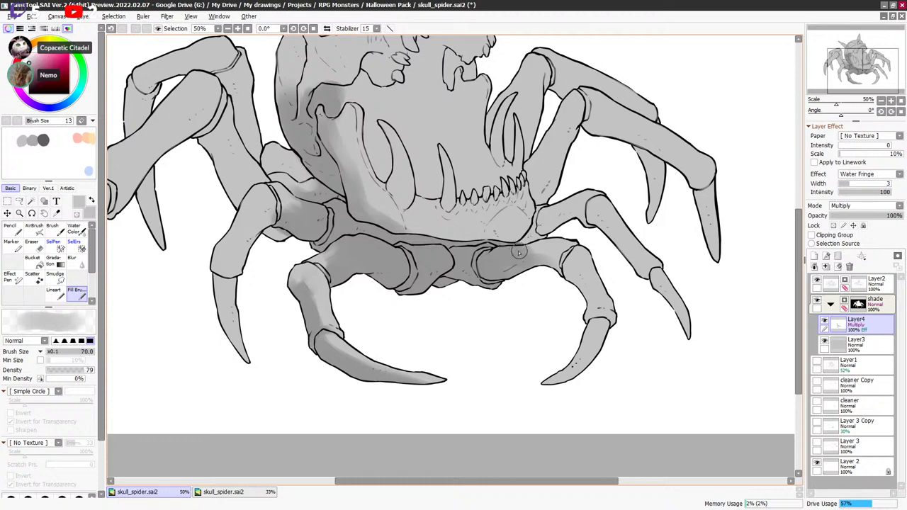
Shade the underside of the lower jaw up to the chin and trim the chin shadow into a curved shape.
key(bracketright)
key(bracketright)
mouse_move(407, 234)
mouse_down()
mouse_move(489, 247)
mouse_move(510, 240)
mouse_up()
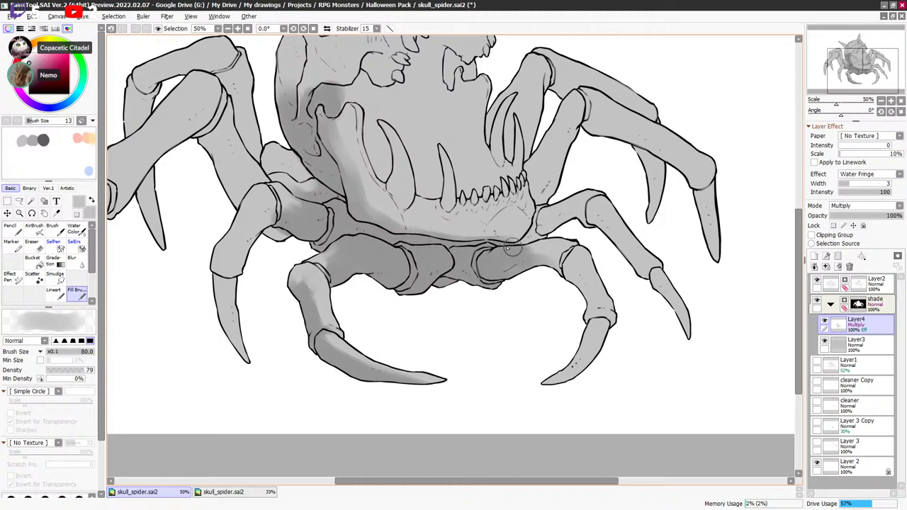
key(bracketleft)
key(e)
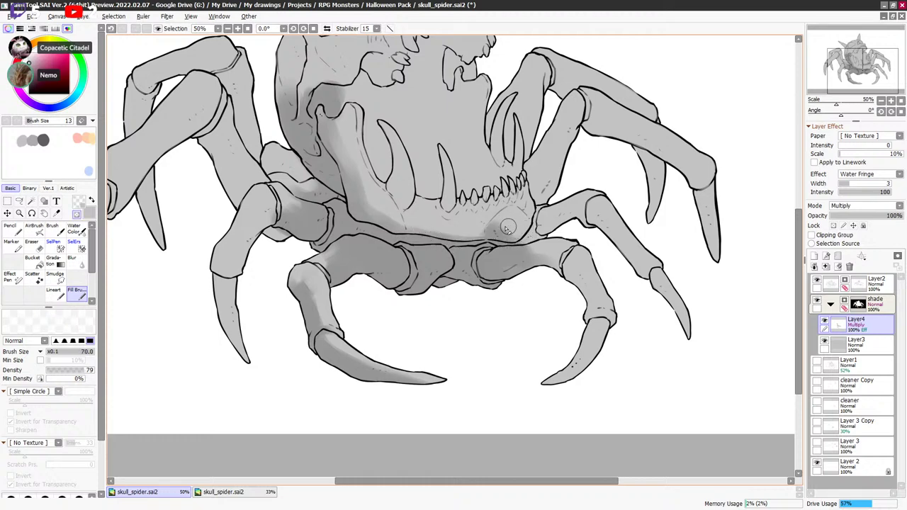
key(e)
key(bracketleft)
key(bracketleft)
drag(545, 230, 537, 222)
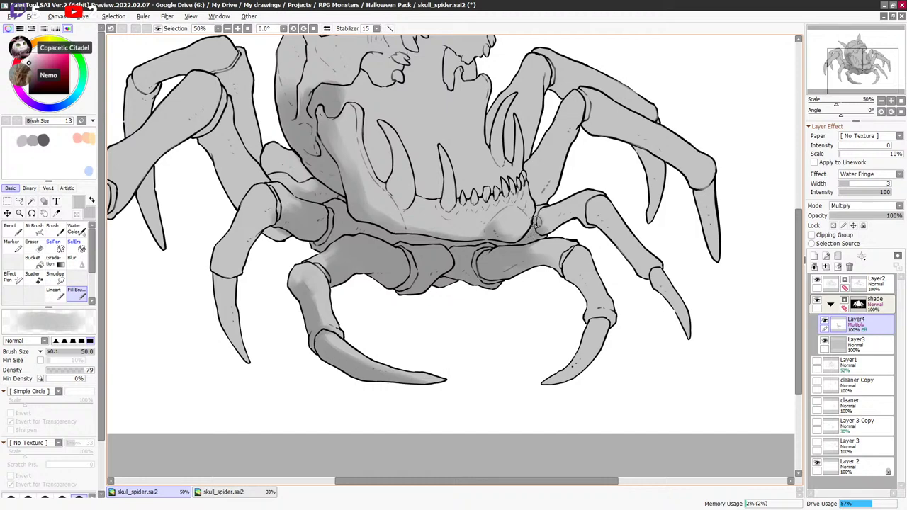
Shade the second right leg's upper segment from the jaw to the knee, trimming its upper edge with the transparent colour.
drag(595, 197, 576, 212)
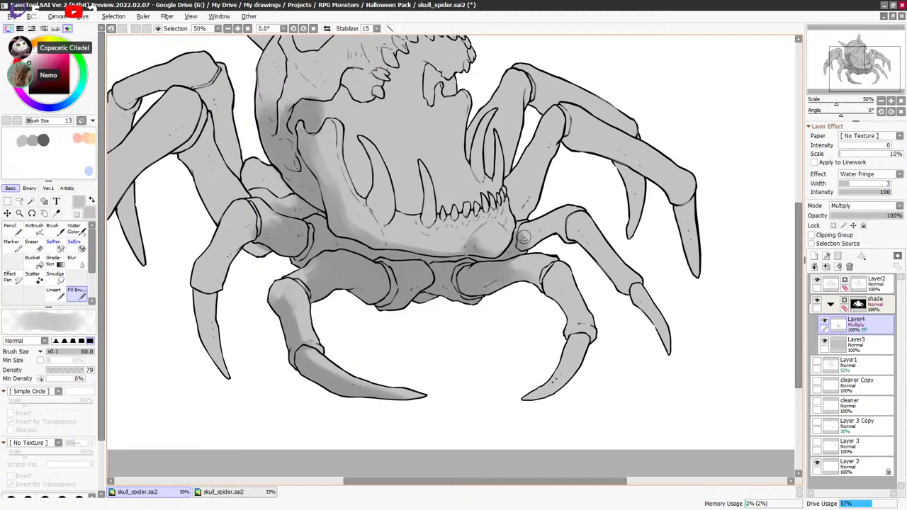
key(bracketleft)
key(bracketleft)
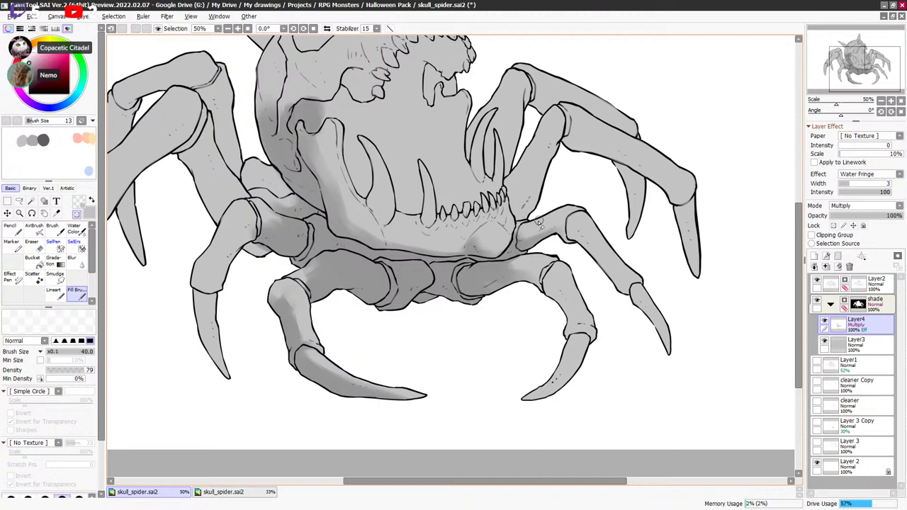
key(bracketright)
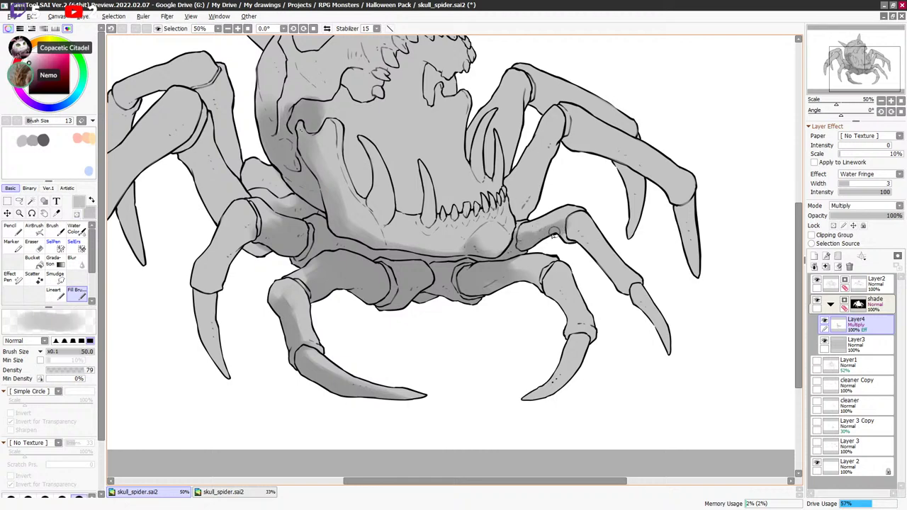
key(minus)
mouse_move(554, 230)
mouse_down()
mouse_move(583, 217)
mouse_move(569, 238)
mouse_up()
key(minus)
key(bracketleft)
key(minus)
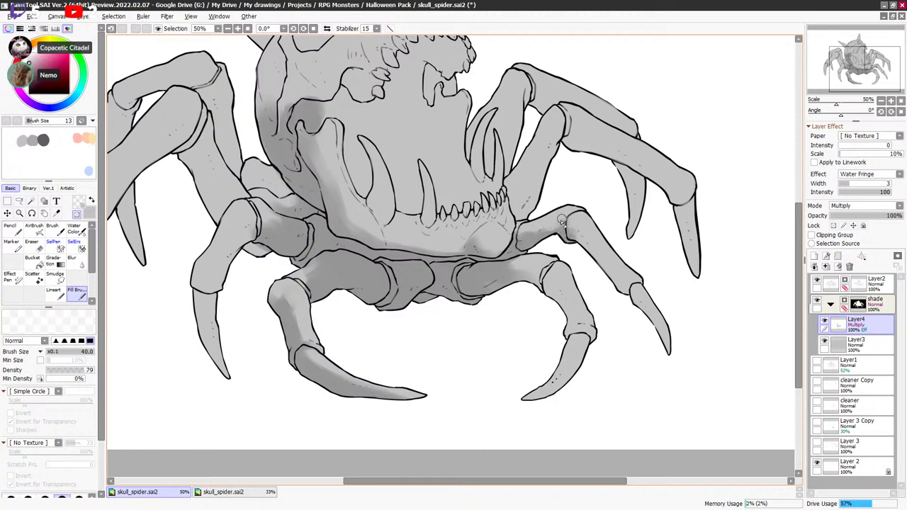
Shade the second right leg from the knee down to the claw tip, tidying the lower joint with the transparent colour.
key(e)
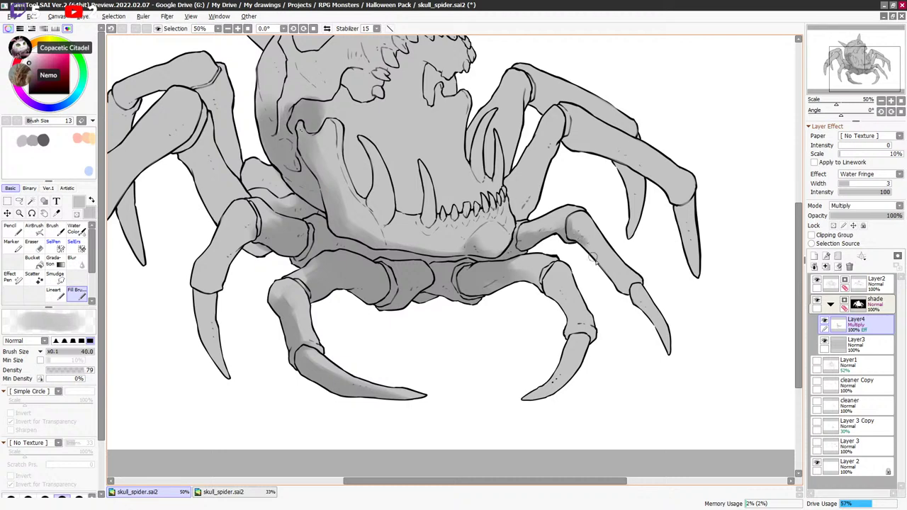
key(e)
key(bracketleft)
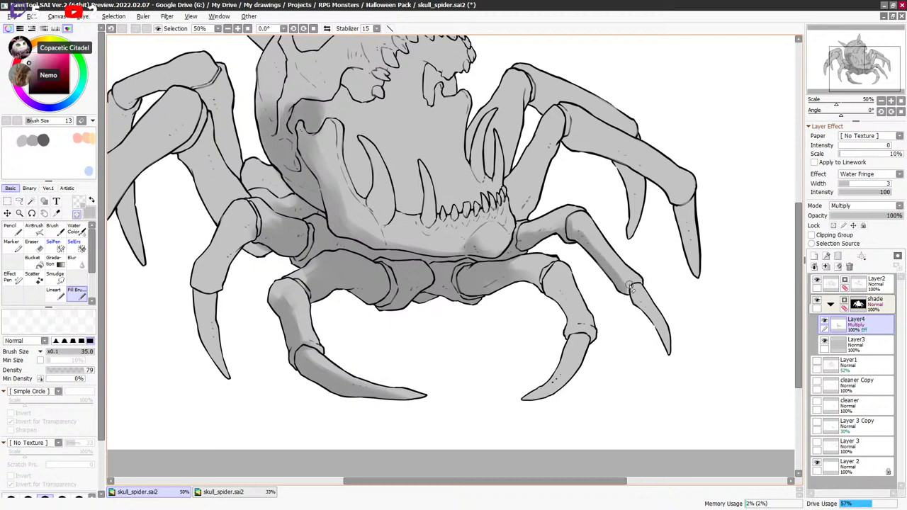
key(e)
key(bracketright)
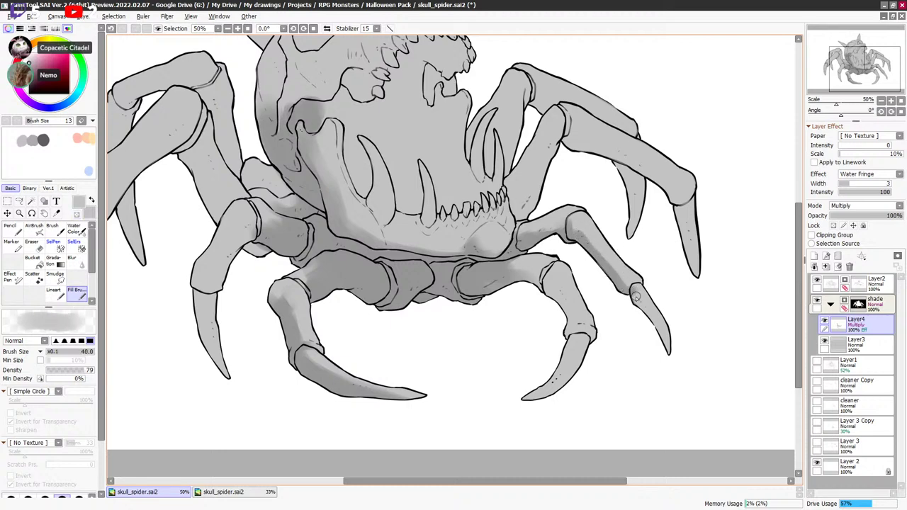
drag(637, 298, 667, 353)
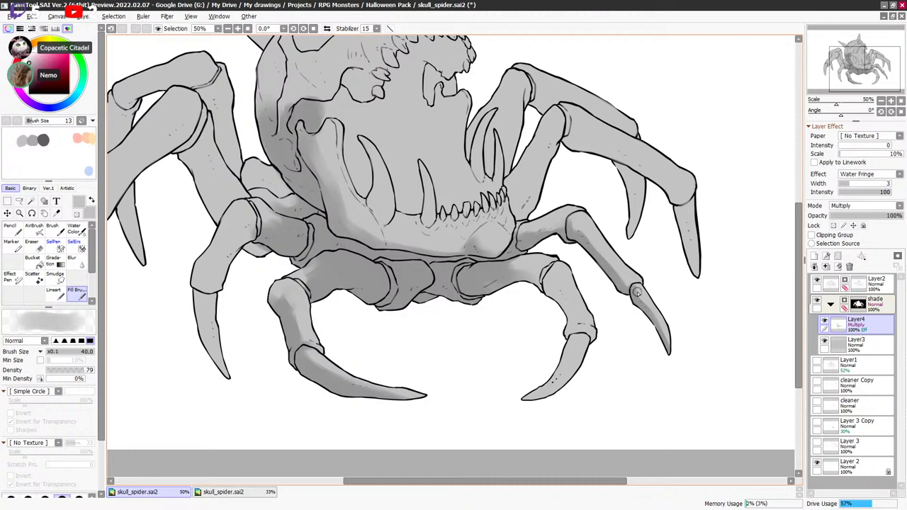
key(e)
key(e)
key(bracketleft)
key(bracketleft)
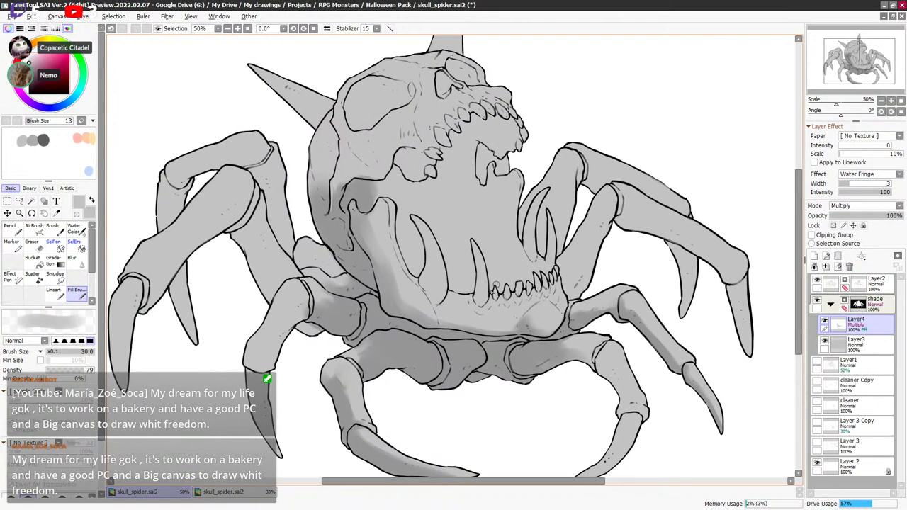
Shade the right front leg's middle segment and add finer shadow at its knee joint with a smaller Fill Brush.
scroll(568, 276, down, 3)
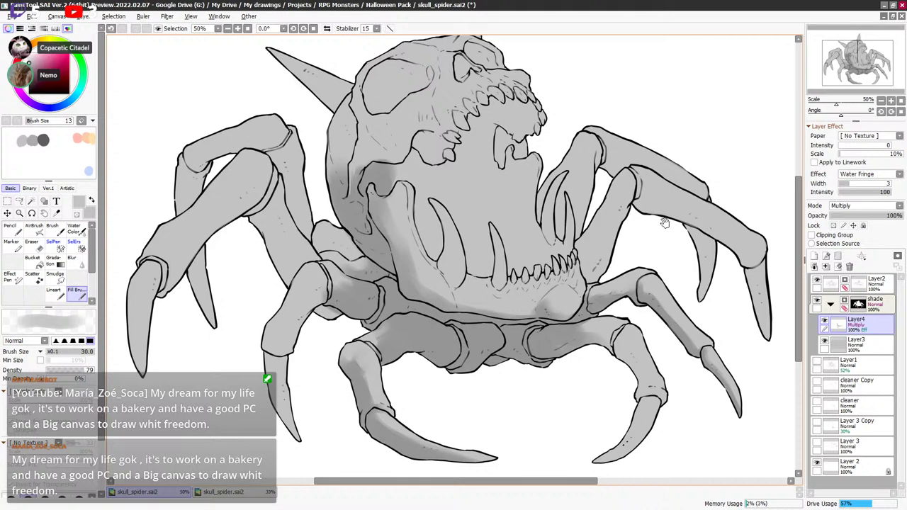
key(minus)
mouse_move(562, 282)
mouse_down()
mouse_move(595, 287)
mouse_move(544, 290)
mouse_move(607, 291)
mouse_move(595, 283)
mouse_move(615, 329)
mouse_up()
key(bracketright)
key(bracketright)
scroll(615, 329, down, 1)
key(bracketleft)
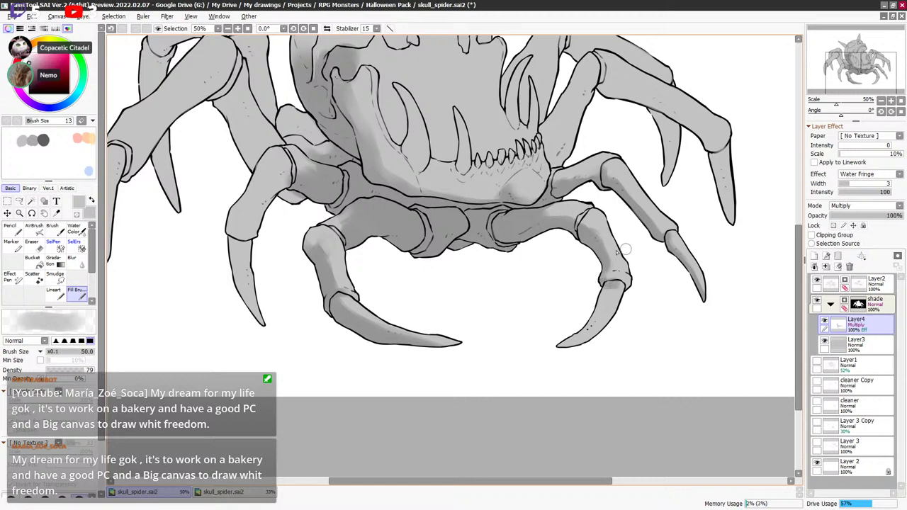
key(bracketleft)
key(bracketleft)
key(bracketleft)
key(bracketleft)
key(bracketleft)
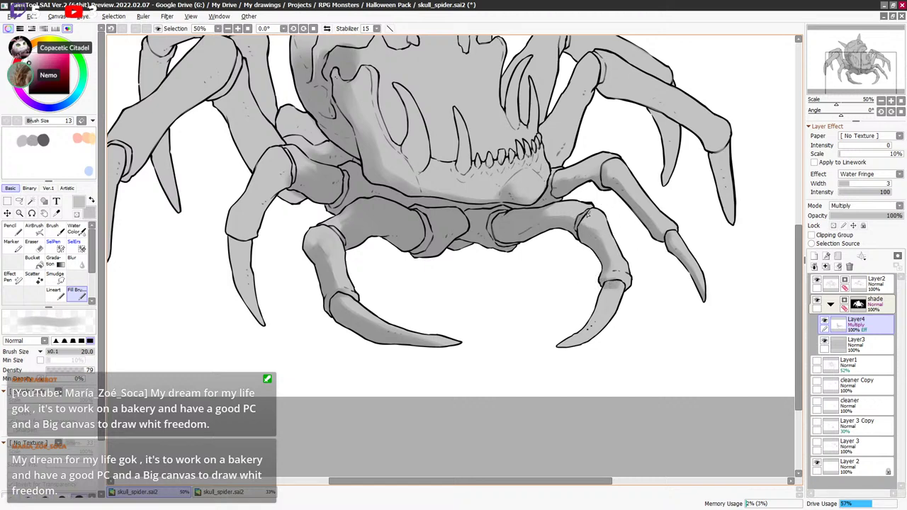
Shade the right front leg's lower joint and its claw down to the tip with the Fill Brush.
key(bracketright)
key(bracketright)
key(bracketright)
key(bracketright)
key(bracketright)
key(bracketright)
scroll(613, 281, down, 1)
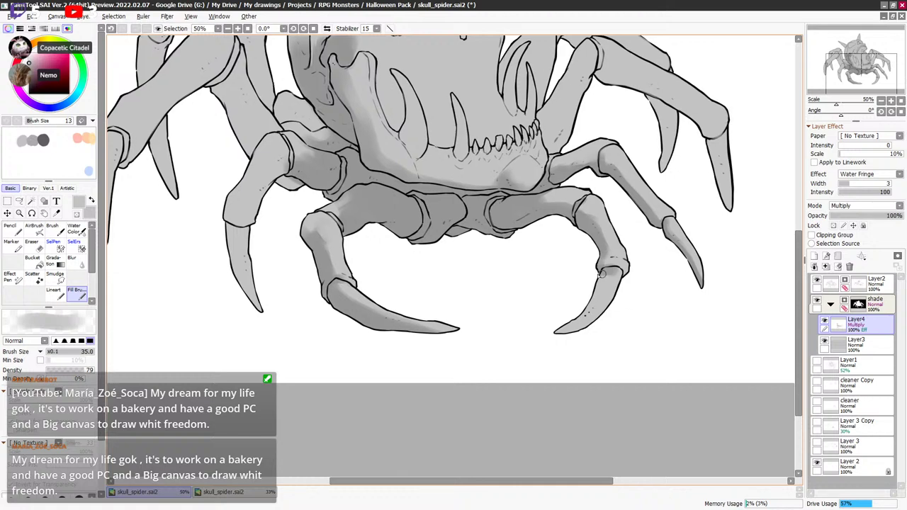
mouse_move(604, 276)
mouse_down()
mouse_move(590, 311)
mouse_move(594, 286)
mouse_up()
key(minus)
key(minus)
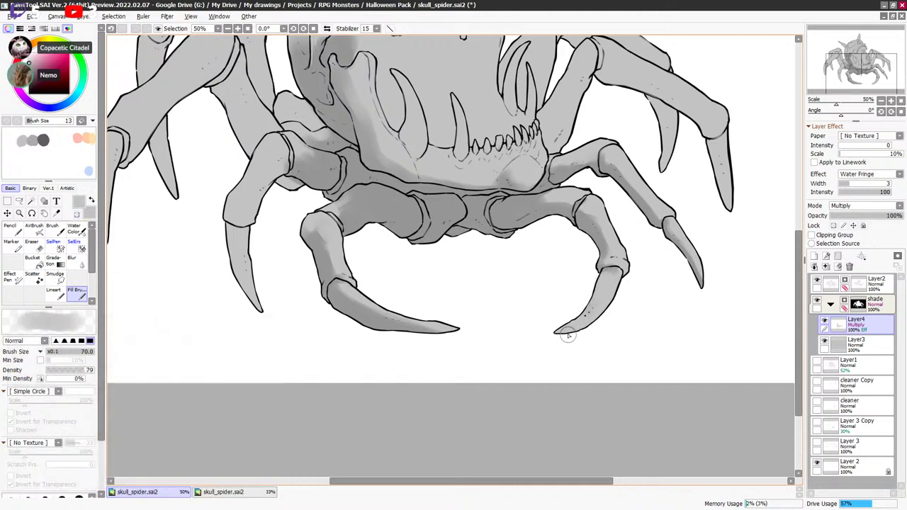
drag(571, 333, 597, 316)
key(bracketleft)
key(bracketleft)
key(bracketleft)
key(bracketleft)
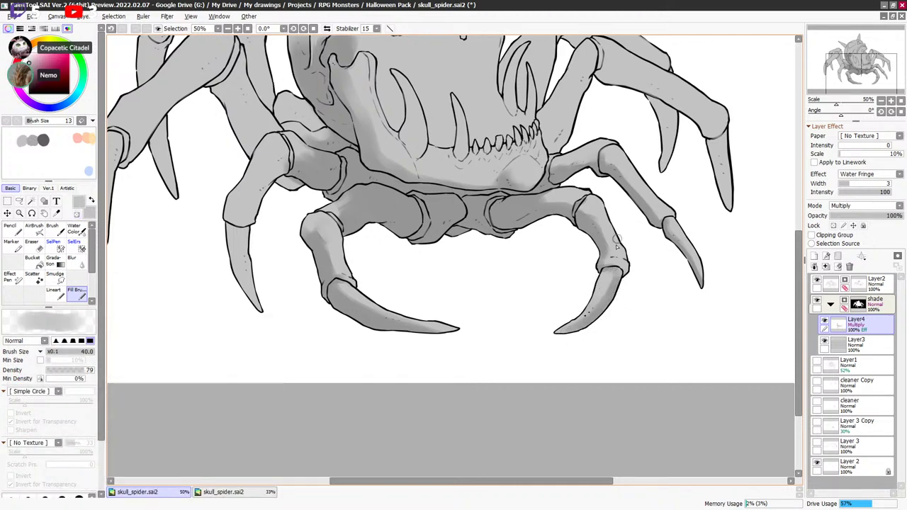
Touch up the shading along the outer edge of the right front leg's middle segment, alternating grey and transparent colour.
scroll(623, 276, up, 1)
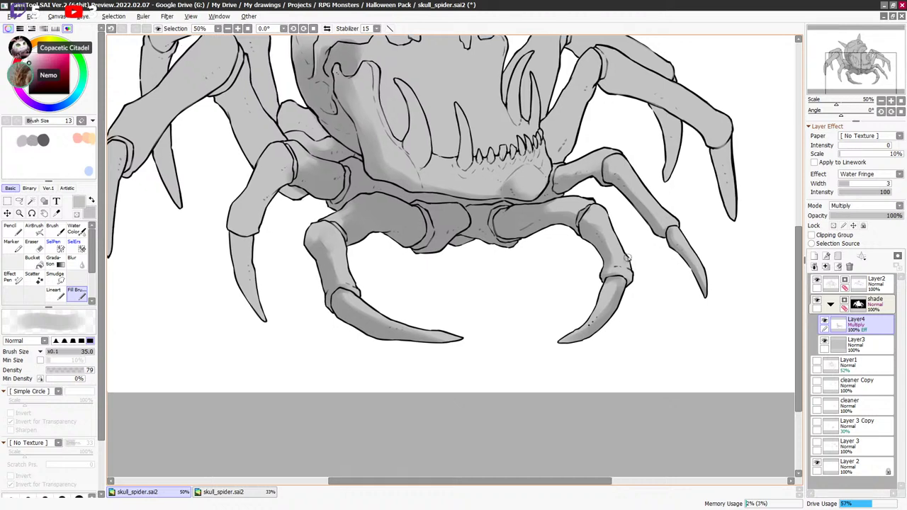
key(e)
key(e)
key(e)
key(e)
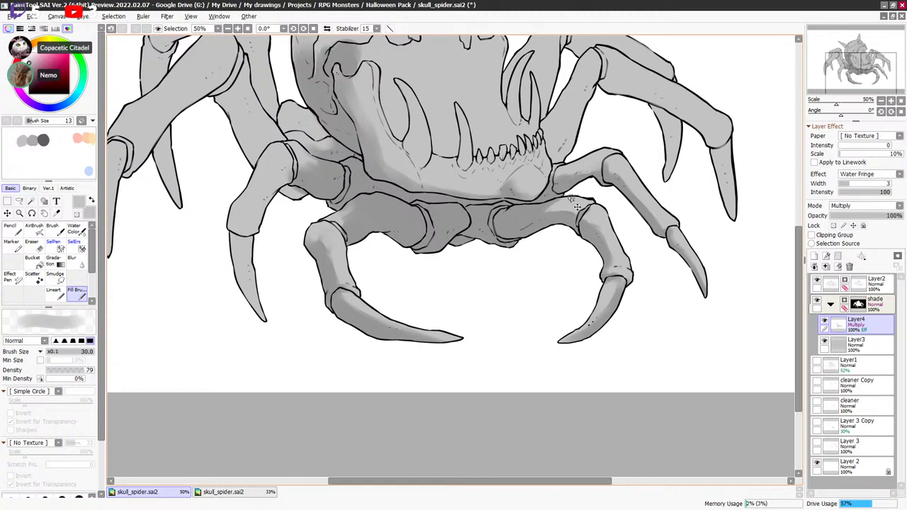
Rework the light and shadow along the top of the right front leg's upper segment with the Fill Brush.
scroll(571, 216, up, 2)
key(e)
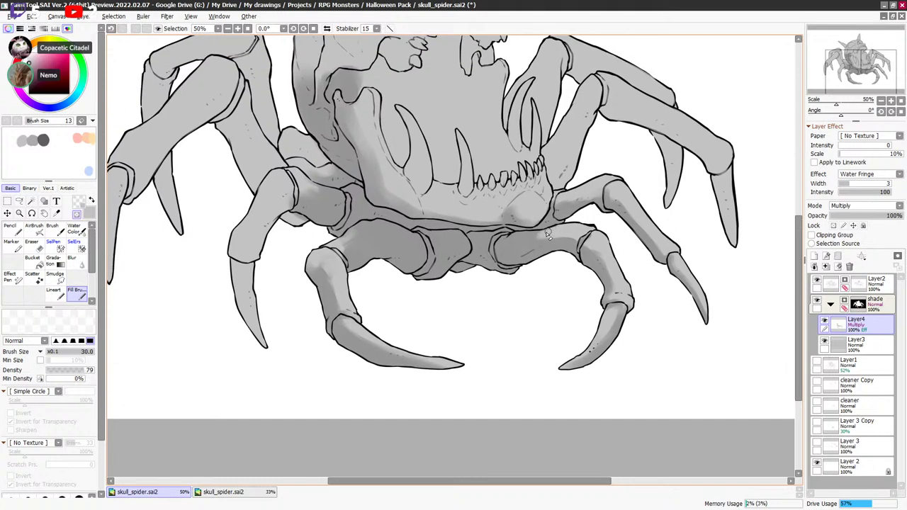
key(bracketright)
drag(545, 239, 579, 238)
key(ctrl+z)
alt+click(575, 234)
drag(567, 227, 573, 231)
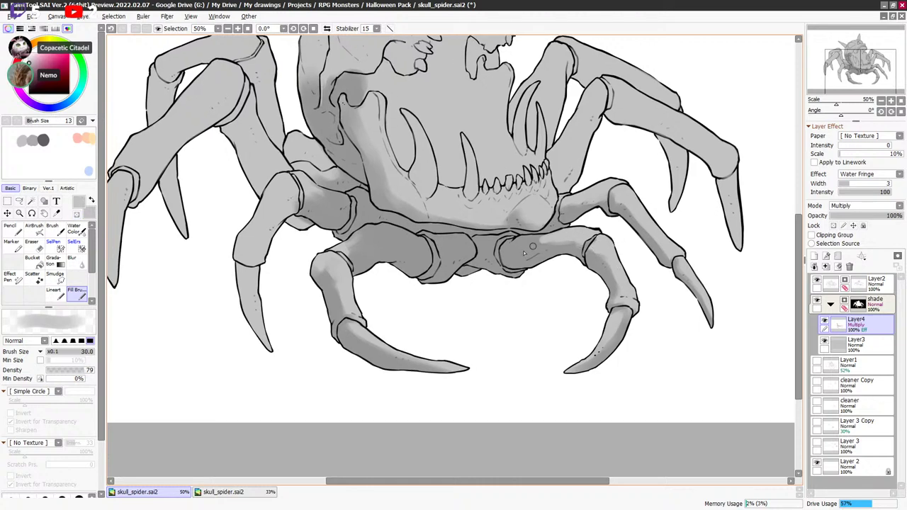
Touch up the left front leg's shading from its upper segment to the middle segment, using the transparent colour for lighter areas.
key(minus)
drag(347, 244, 347, 247)
key(minus)
key(bracketleft)
key(bracketleft)
key(bracketleft)
key(e)
key(bracketright)
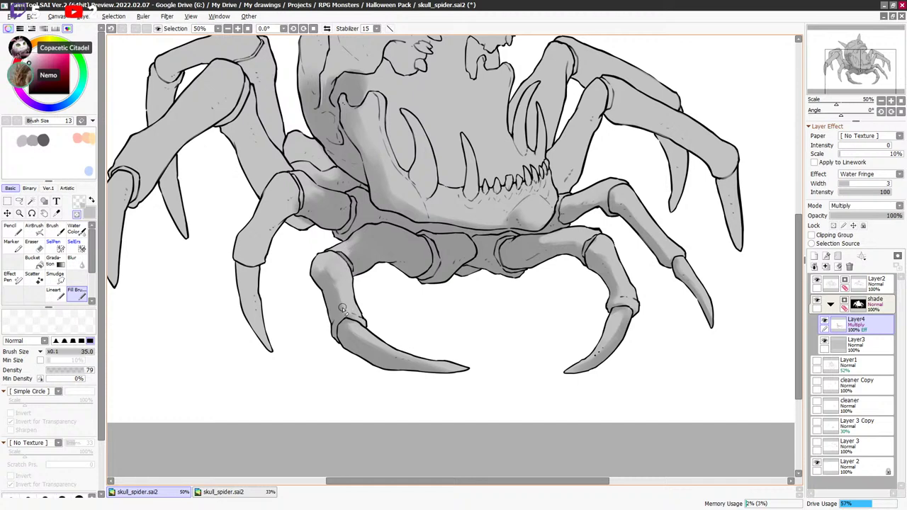
Touch up the second left leg's base segment with the Fill Brush, lightening near the knee and darkening along the edge in grey.
key(e)
key(bracketright)
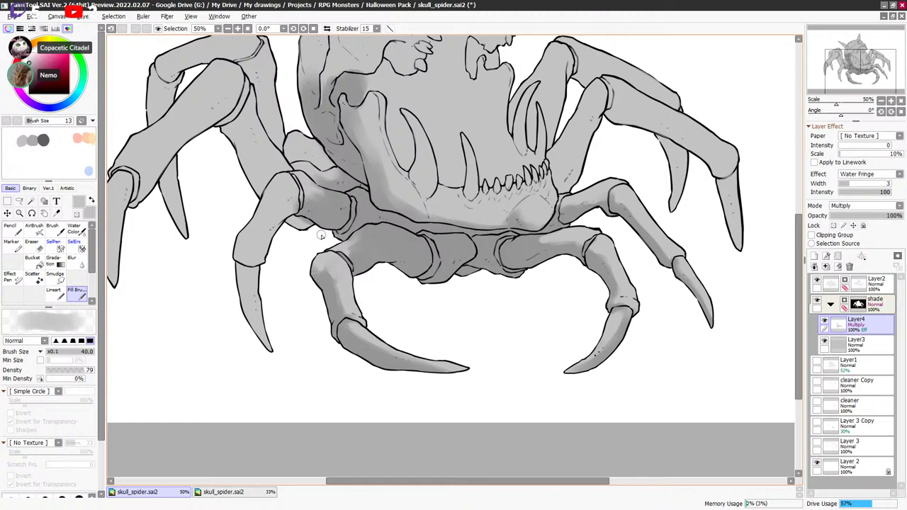
key(e)
key(e)
drag(333, 181, 379, 216)
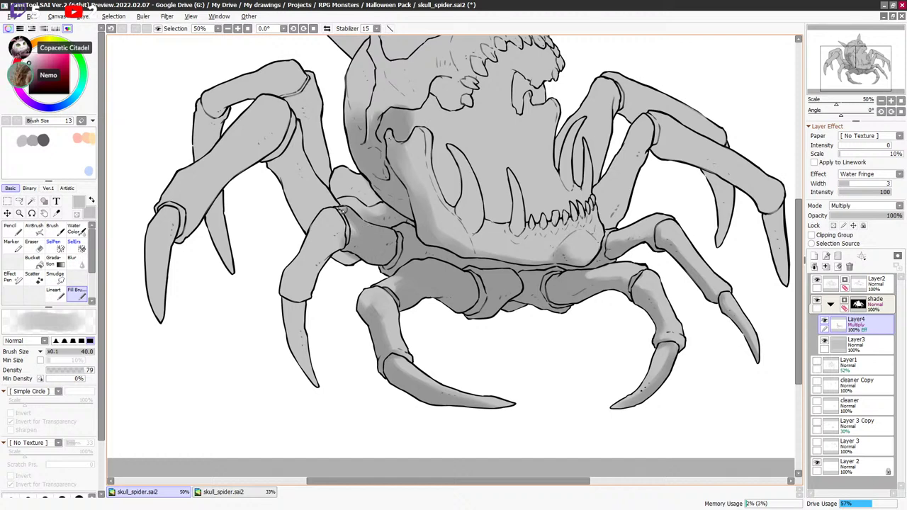
drag(508, 157, 510, 202)
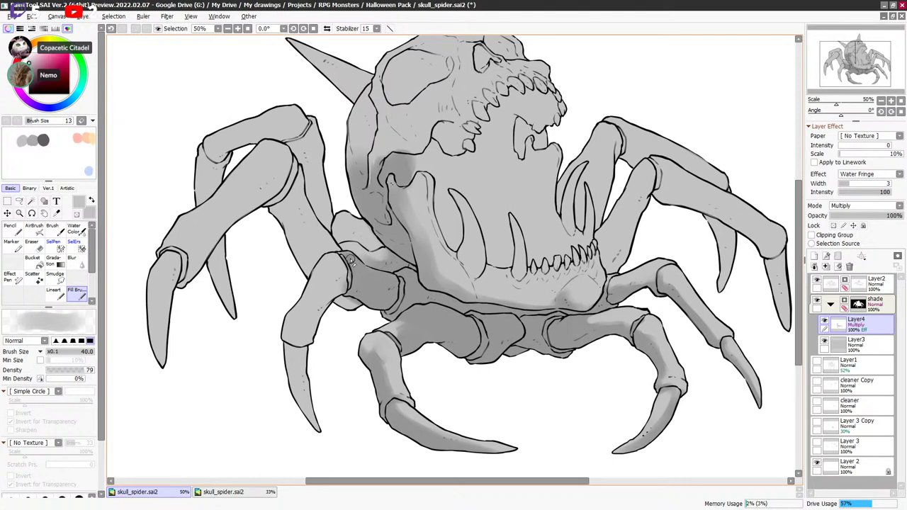
key(minus)
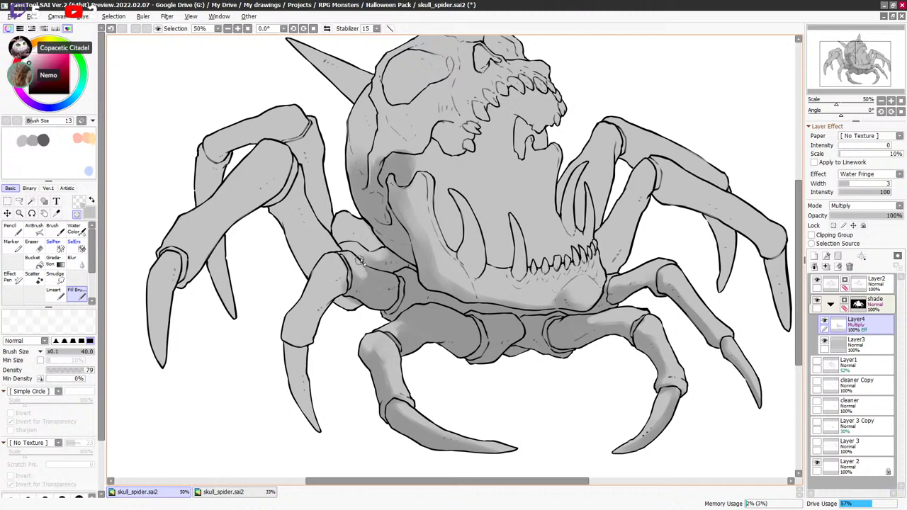
key(bracketleft)
key(bracketleft)
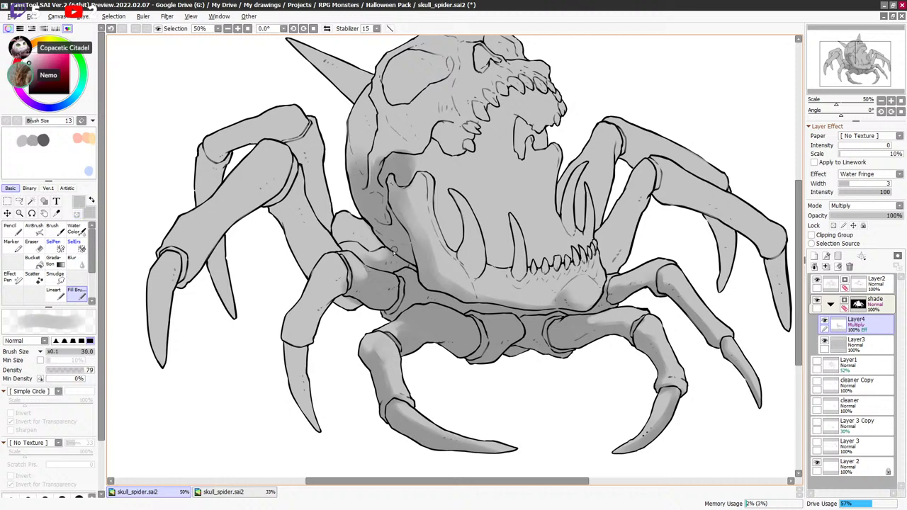
key(minus)
drag(429, 198, 435, 198)
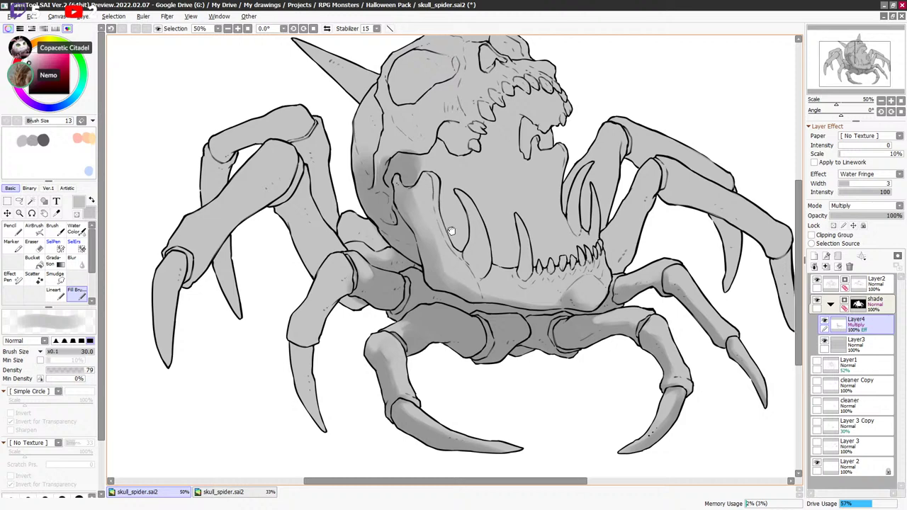
Shade the inner side of the second left leg's middle segment from the claw joint up to the knee in grey.
key(minus)
key(bracketright)
key(bracketright)
key(minus)
key(bracketleft)
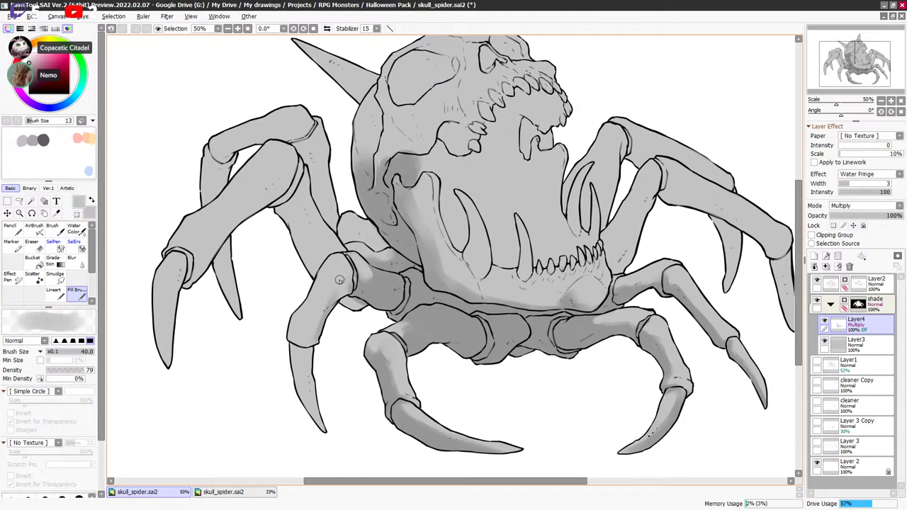
mouse_move(306, 345)
mouse_down()
mouse_move(338, 288)
mouse_move(350, 288)
mouse_up()
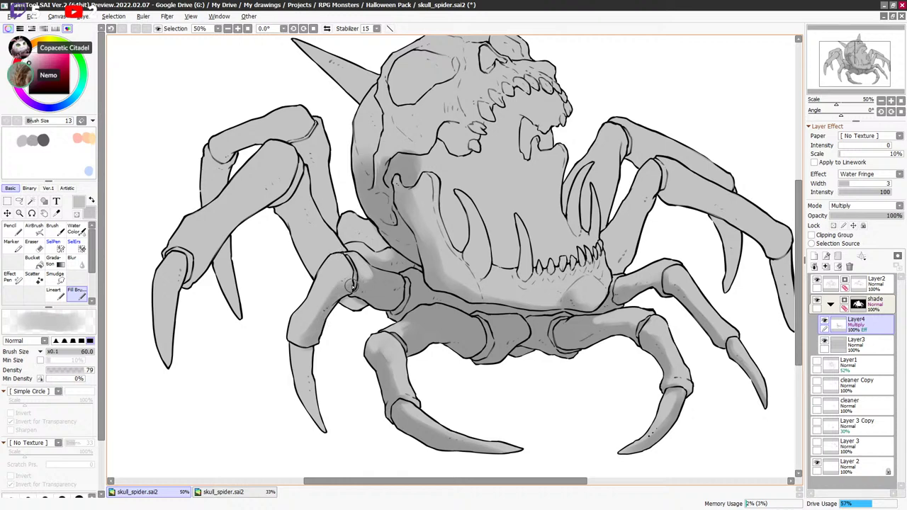
Darken the underside of the second left leg's knee with the brush at 30, and its base segment near the body joint at 60.
key(bracketleft)
key(bracketleft)
key(bracketleft)
key(bracketleft)
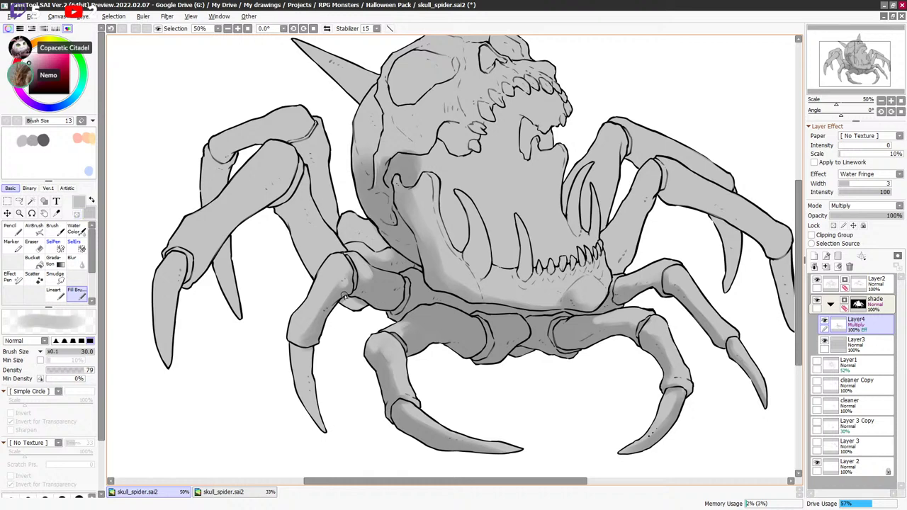
key(bracketright)
key(bracketright)
key(bracketright)
key(bracketright)
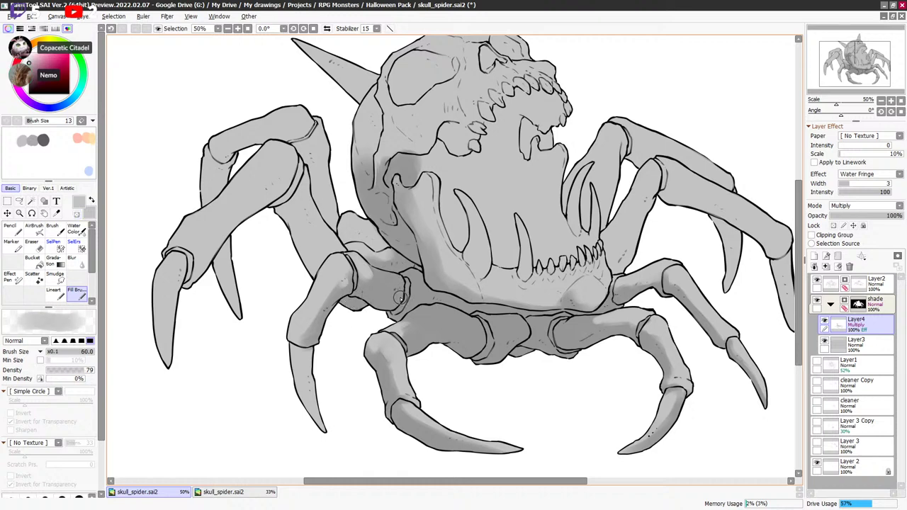
drag(408, 296, 413, 298)
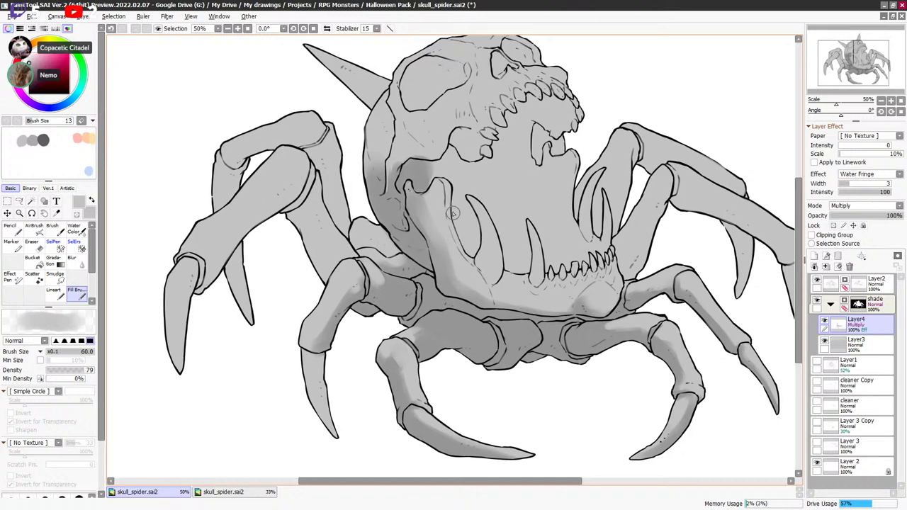
Shade the second left leg's claw from its joint down to the tip in grey with the Fill Brush.
key(minus)
key(bracketleft)
mouse_move(322, 345)
mouse_down()
mouse_move(340, 326)
mouse_move(318, 360)
mouse_move(306, 355)
mouse_move(326, 401)
mouse_move(332, 432)
mouse_up()
key(minus)
key(minus)
key(minus)
key(bracketleft)
key(bracketright)
key(bracketright)
key(bracketright)
drag(317, 367, 312, 390)
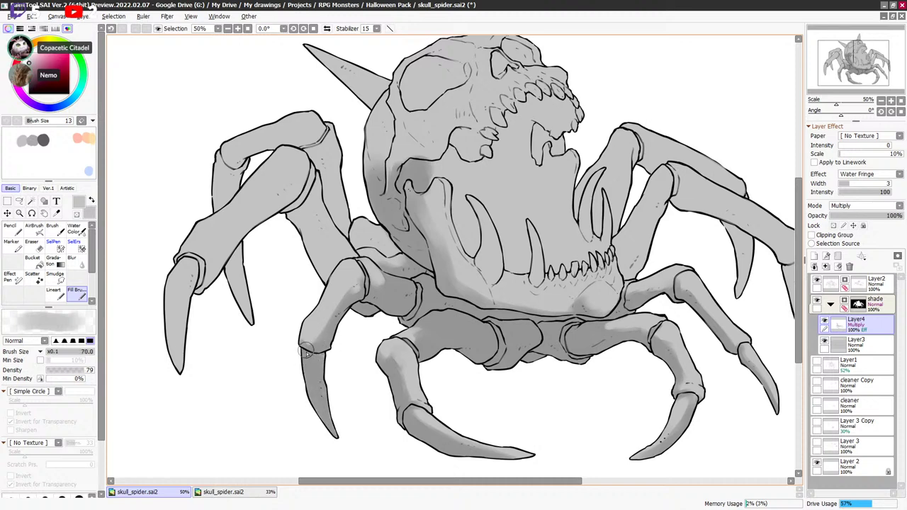
Lighten the second left leg's middle segment with the transparent colour, from the knee down to the claw joint.
key(bracketleft)
key(bracketleft)
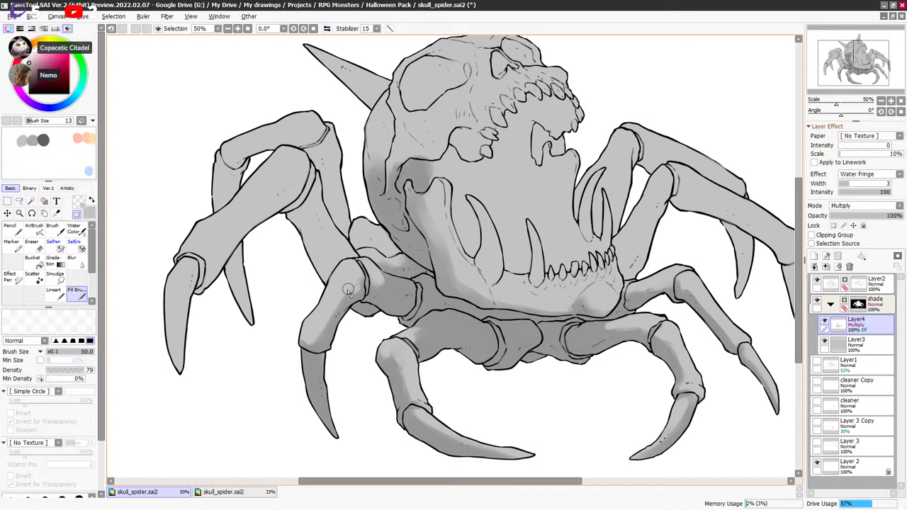
key(bracketleft)
key(minus)
drag(317, 336, 317, 342)
key(minus)
drag(368, 261, 397, 313)
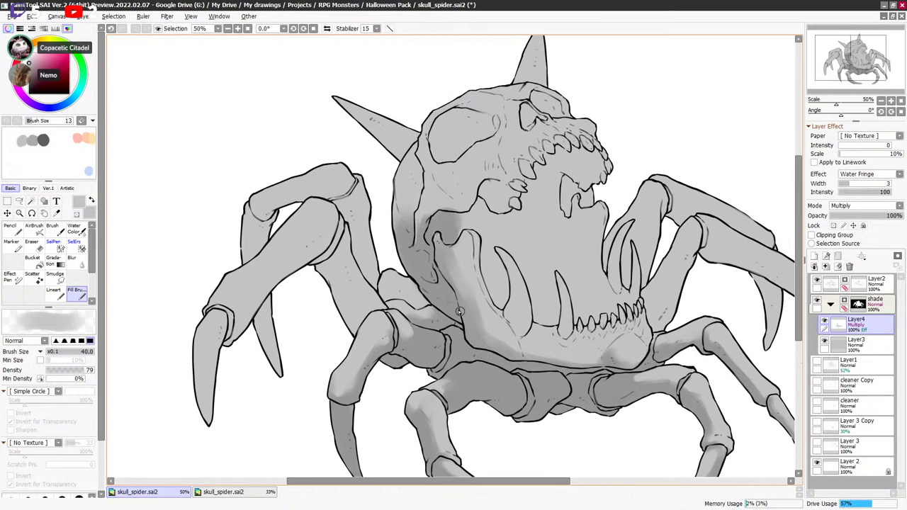
Refine the shading along the second left leg's knee with a small brush, reducing it from 20 to 10.
key(bracketleft)
key(bracketleft)
key(bracketleft)
key(bracketleft)
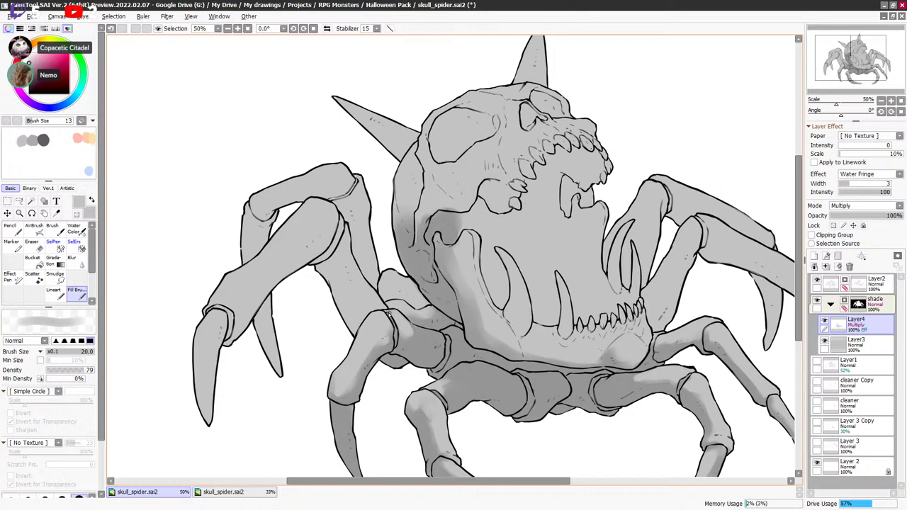
key(bracketleft)
key(bracketleft)
key(bracketleft)
key(bracketleft)
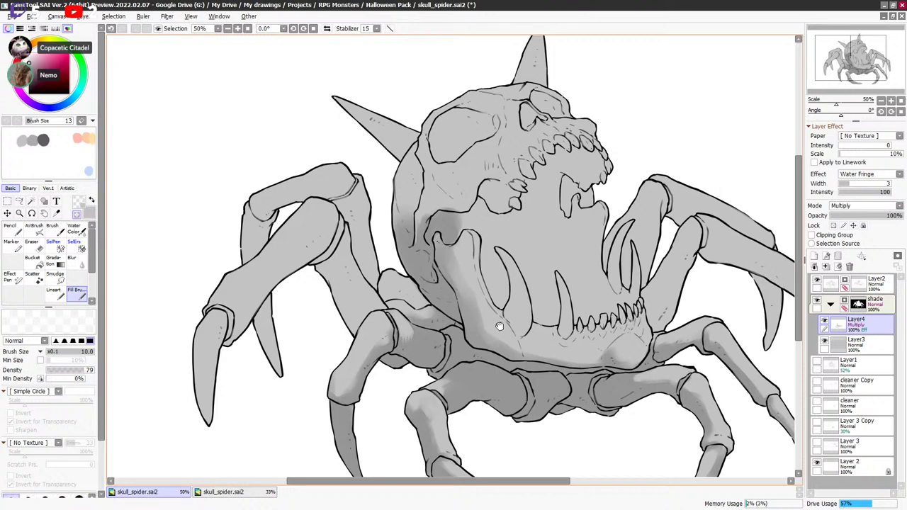
Lighten small spots on the left front leg's middle segment with the transparent colour and a small brush.
drag(499, 327, 488, 280)
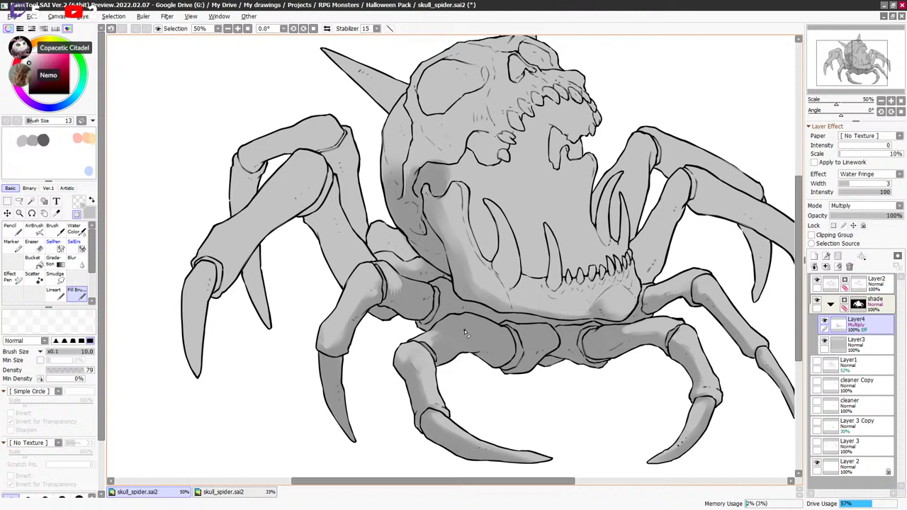
drag(473, 348, 458, 287)
key(bracketright)
key(bracketright)
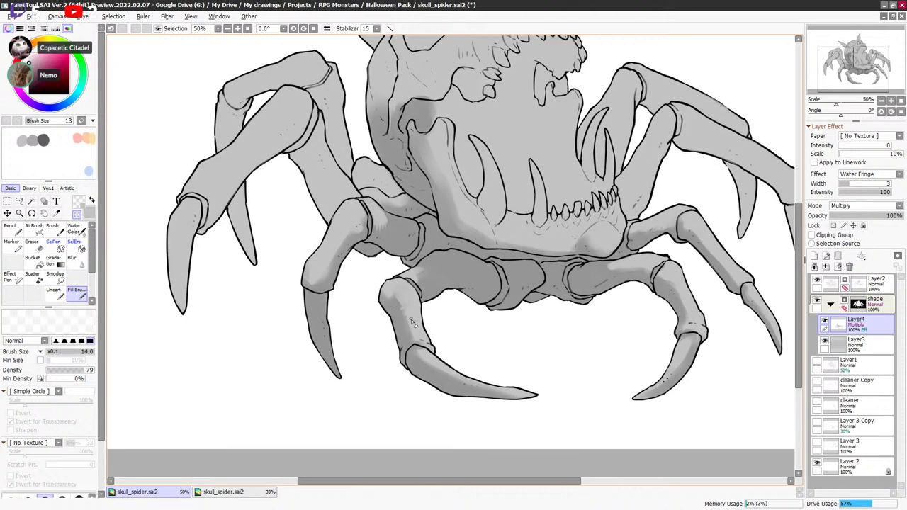
key(bracketright)
key(bracketright)
Touch up the highlight at the top of the second right leg's middle segment using the transparent colour.
mouse_move(538, 285)
mouse_down()
mouse_move(497, 301)
mouse_move(480, 291)
mouse_up()
key(bracketright)
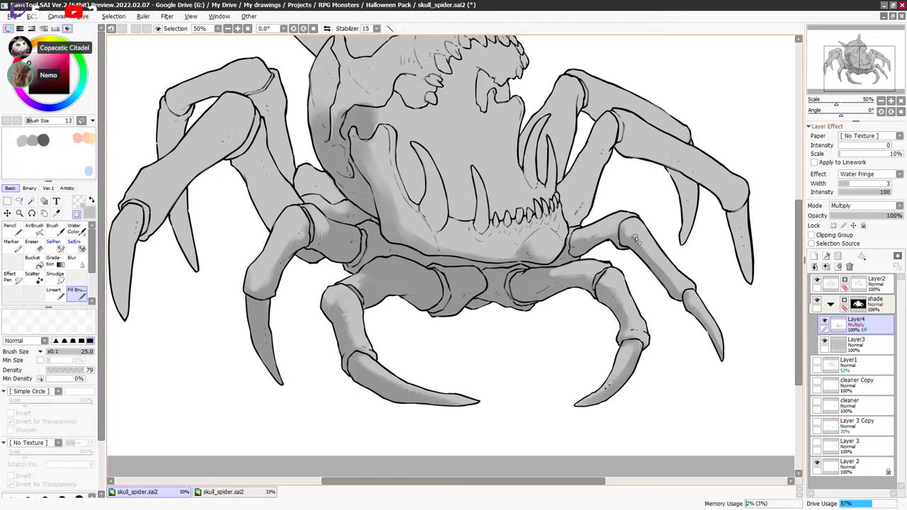
key(bracketleft)
key(bracketleft)
key(bracketright)
key(minus)
key(minus)
Shade the third right leg's upper segment from the jaw up to the knee in grey with the brush at 60.
drag(583, 212, 558, 274)
key(minus)
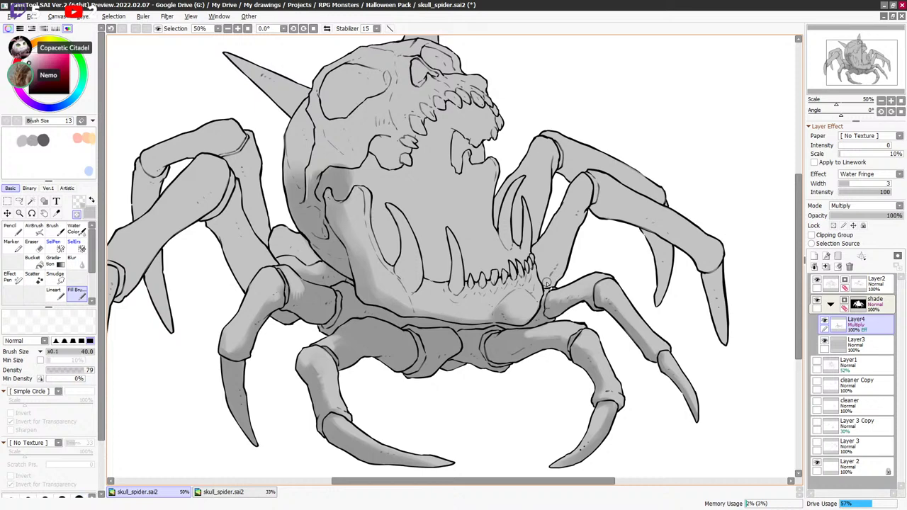
key(bracketright)
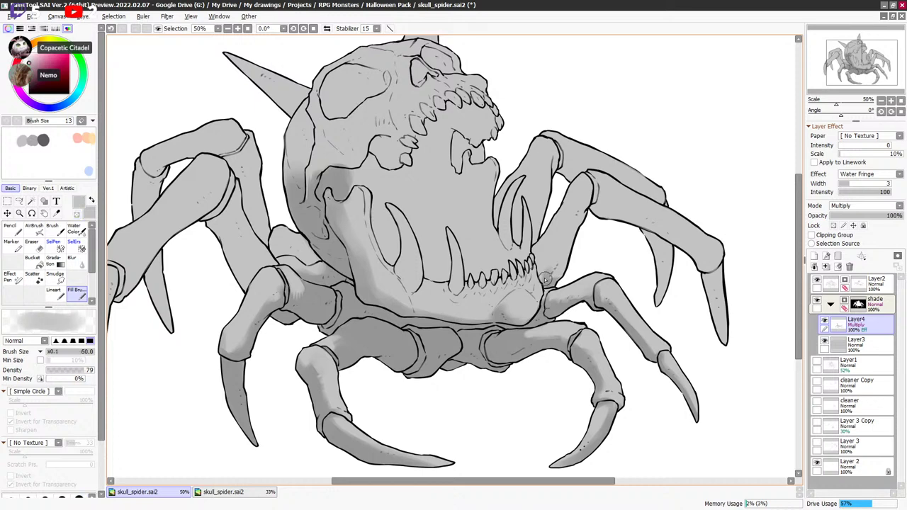
mouse_move(545, 278)
mouse_down()
mouse_move(571, 237)
mouse_move(572, 257)
mouse_move(587, 221)
mouse_move(579, 230)
mouse_move(595, 189)
mouse_up()
key(bracketright)
Shade the third right leg's long middle segment in grey from the knee down to the claw joint.
drag(641, 211, 565, 237)
key(bracketleft)
key(bracketleft)
key(bracketleft)
key(bracketleft)
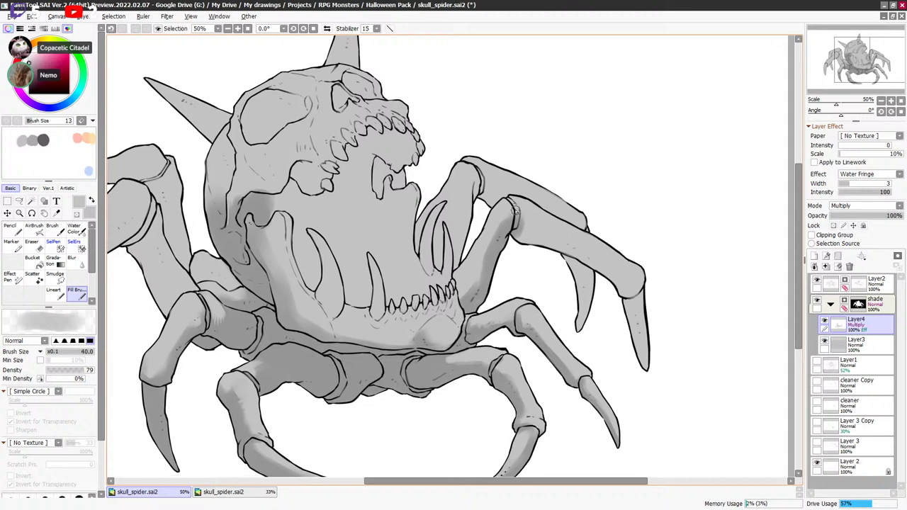
key(bracketleft)
mouse_move(514, 204)
mouse_down()
mouse_move(517, 225)
mouse_move(528, 229)
mouse_move(521, 248)
mouse_move(577, 268)
mouse_move(612, 298)
mouse_up()
key(bracketright)
Shade the third right leg's claw down to its tip in grey with the Fill Brush.
key(minus)
mouse_move(588, 264)
mouse_down()
mouse_move(575, 242)
mouse_move(613, 292)
mouse_move(622, 287)
mouse_move(608, 323)
mouse_move(620, 355)
mouse_move(615, 314)
mouse_move(627, 365)
mouse_up()
key(minus)
key(minus)
key(bracketleft)
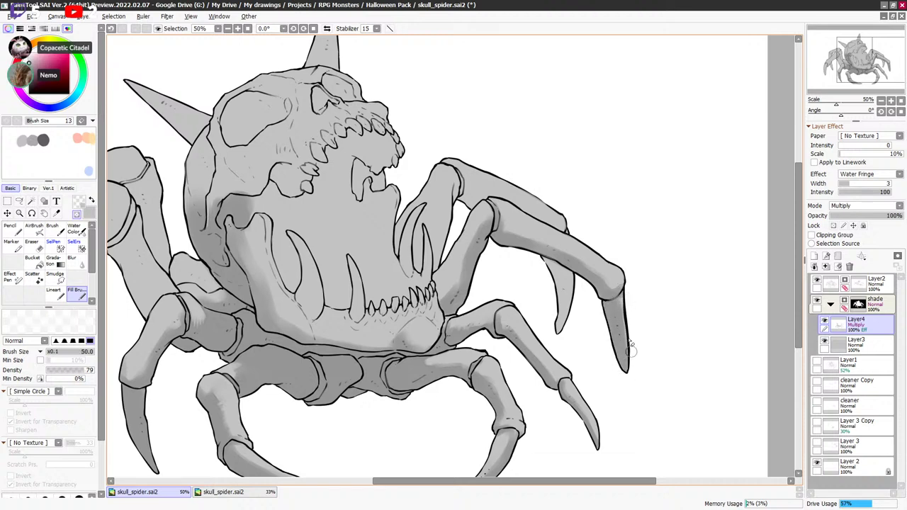
Rework the light and shadow at the third right leg's claw joint with the brush at 40, using transparent and grey colour.
key(bracketleft)
key(minus)
drag(620, 282, 611, 294)
key(minus)
key(minus)
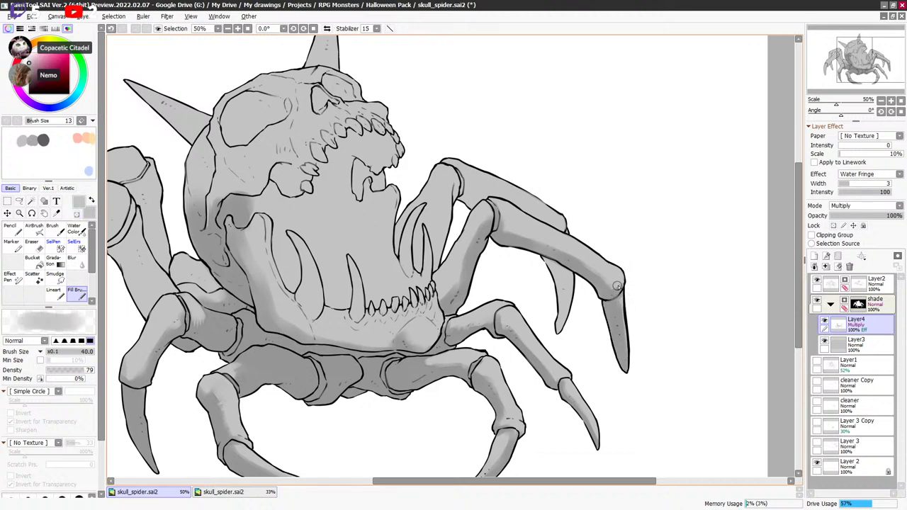
Touch up the third right leg's middle segment near the knee, alternating transparent and grey colour.
key(e)
key(bracketleft)
key(e)
key(bracketleft)
key(e)
key(e)
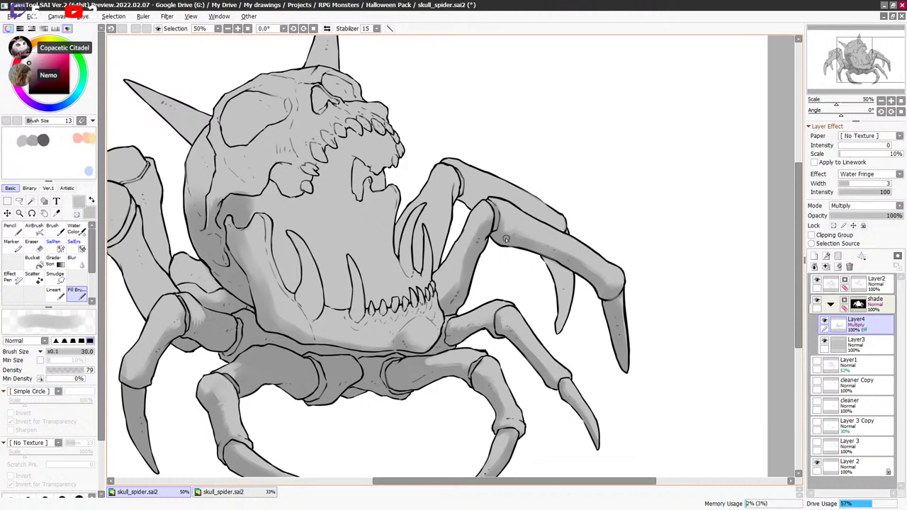
key(e)
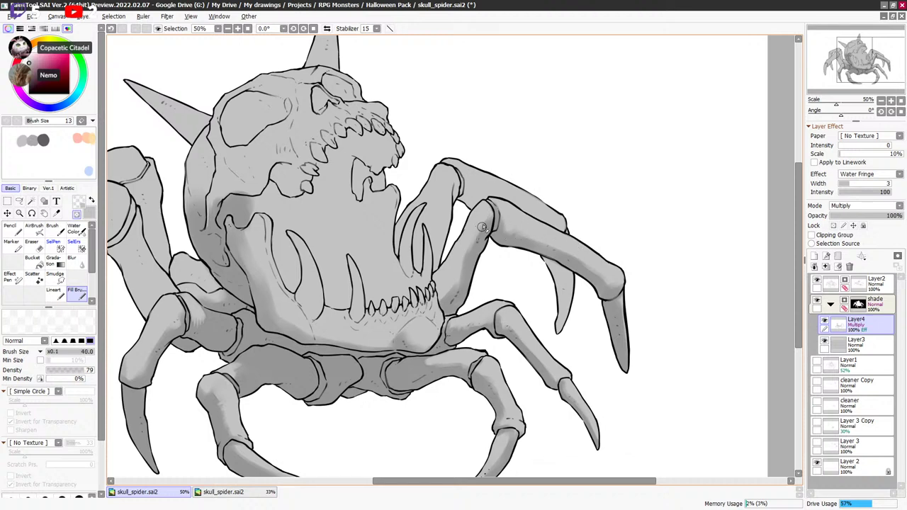
Shade the rearmost right leg's upper segment in grey and soften it at the knee with the transparent colour.
key(e)
key(e)
key(e)
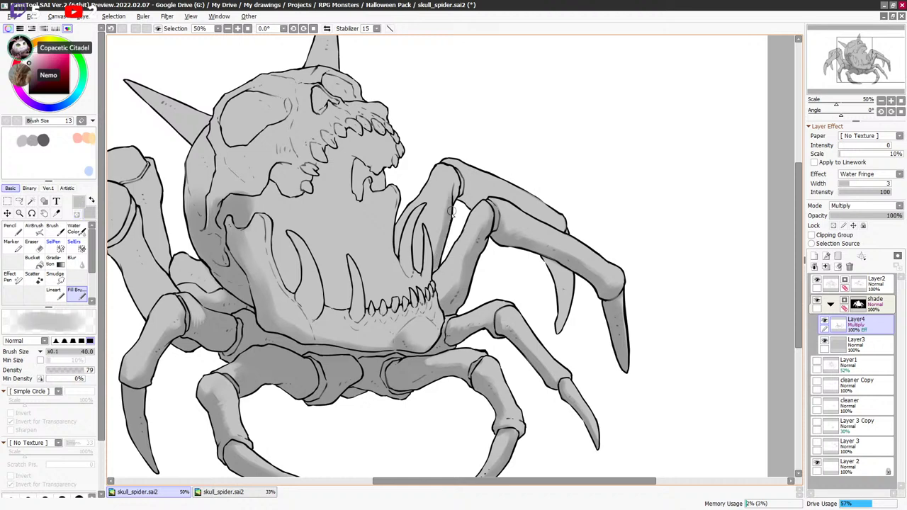
key(e)
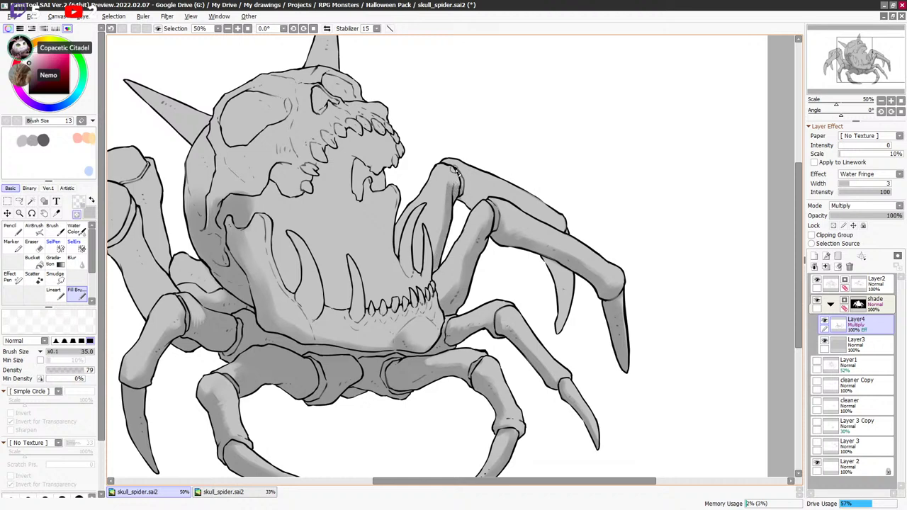
key(minus)
key(minus)
Shade the rearmost right leg's middle segment from the knee along its lower edge, alternating grey and transparent colour.
key(minus)
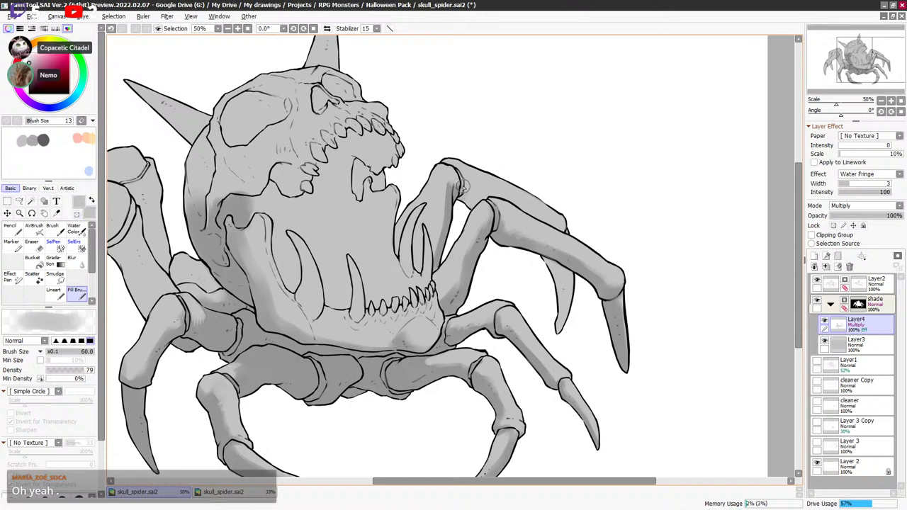
key(e)
key(bracketleft)
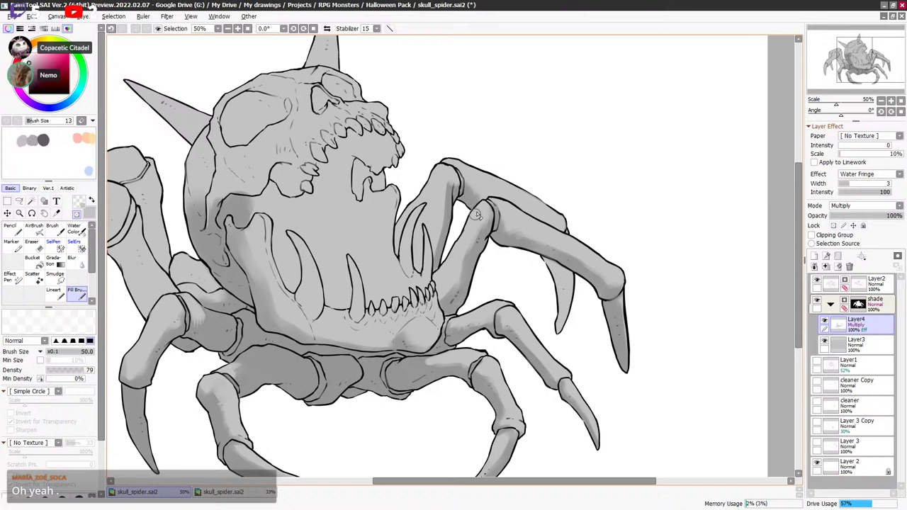
key(e)
key(e)
key(e)
key(bracketleft)
key(bracketleft)
key(bracketleft)
key(bracketleft)
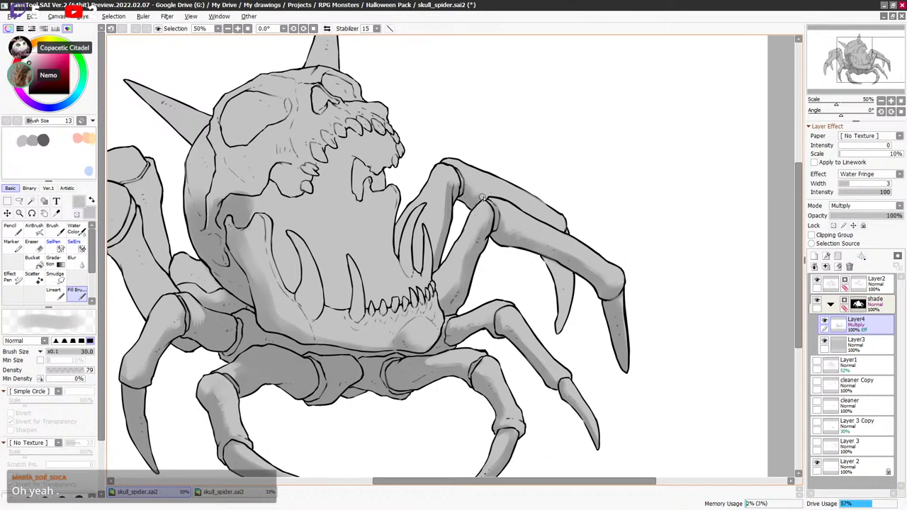
Shade the rearmost right leg's claw down to its tip in grey with the brush at 40.
key(e)
key(bracketright)
key(bracketright)
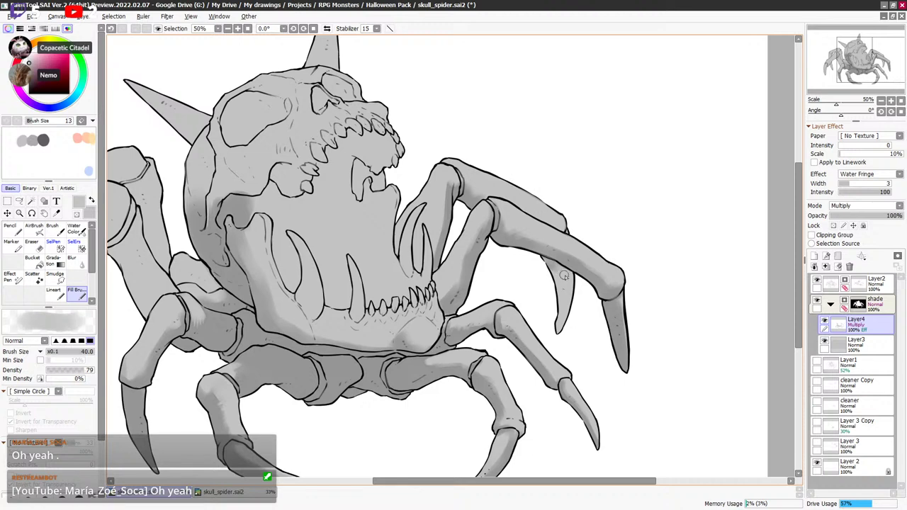
drag(572, 289, 557, 326)
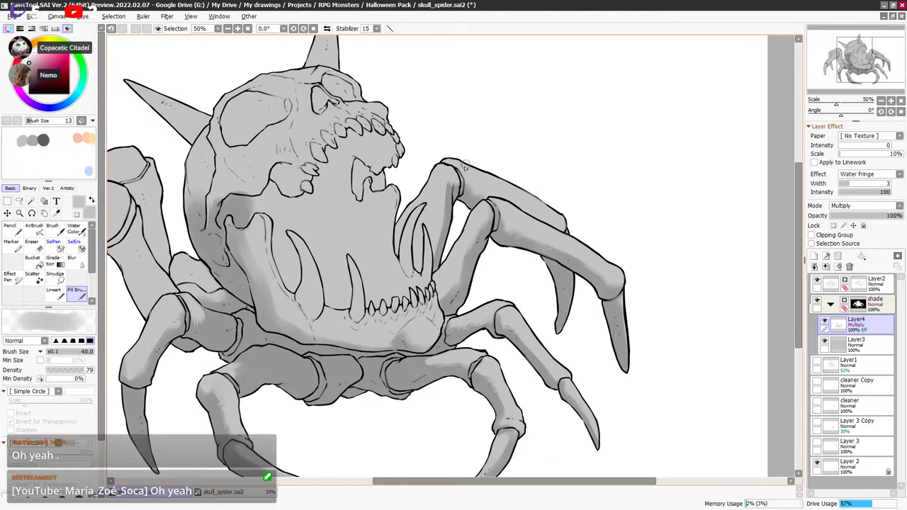
Lighten the rearmost right leg's upper segment and knee joint with the transparent colour, reducing the brush to 30.
key(minus)
key(minus)
key(bracketleft)
drag(446, 218, 448, 182)
key(minus)
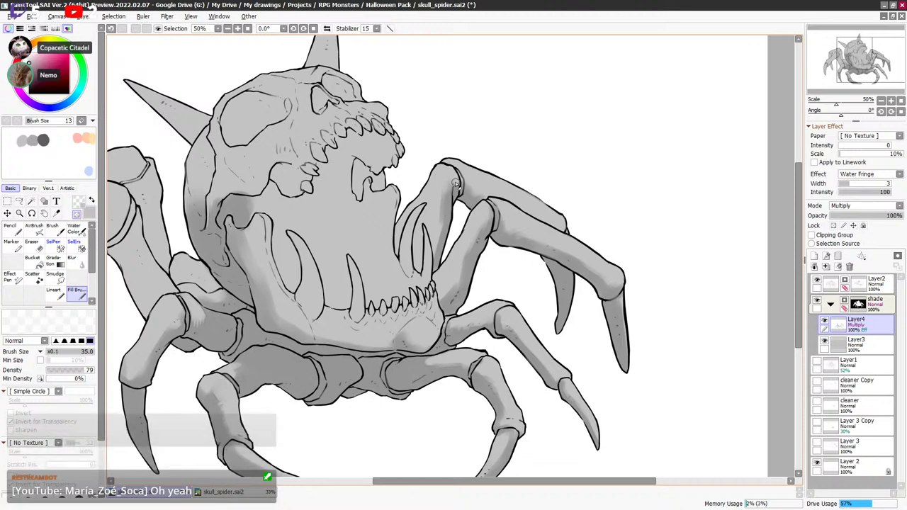
key(bracketleft)
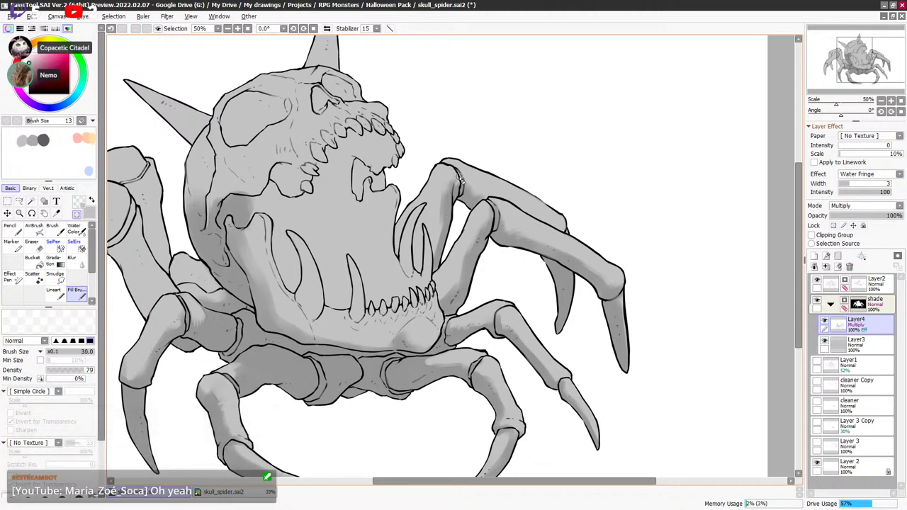
Refine the shading at the rearmost right leg's knee joint, alternating grey and transparent colour with the brush at 25.
key(e)
key(e)
key(e)
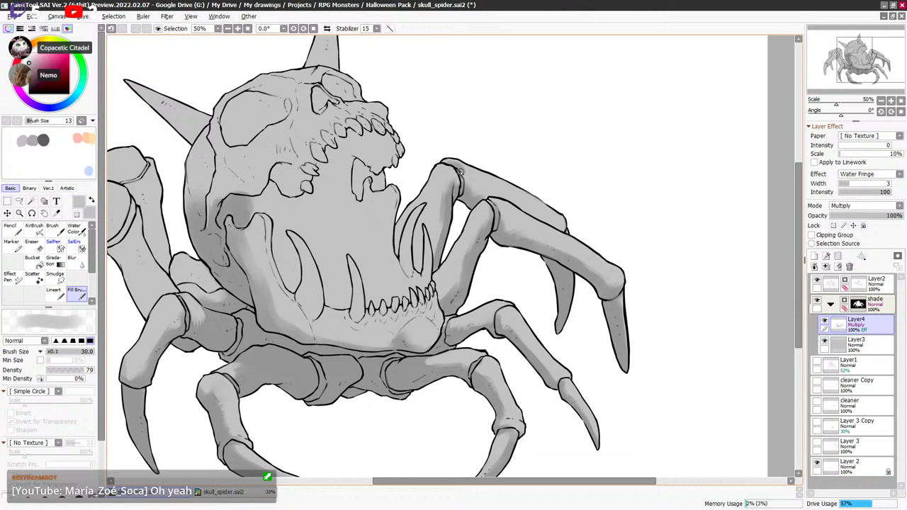
mouse_move(461, 172)
mouse_down()
mouse_move(458, 202)
mouse_move(465, 162)
mouse_up()
key(minus)
key(minus)
key(bracketleft)
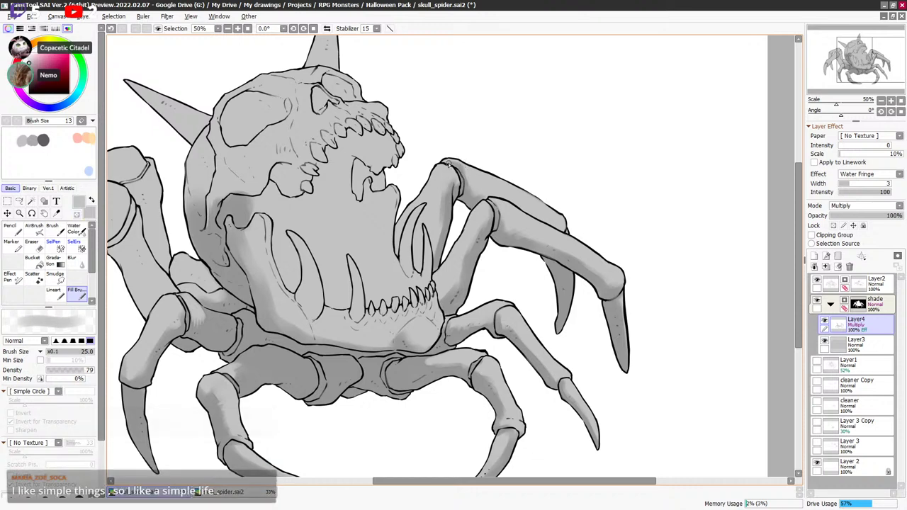
key(e)
key(minus)
Shade the front fang on the lower jaw's right side in grey with the brush at 25.
drag(488, 248, 551, 224)
key(e)
key(bracketright)
key(bracketright)
key(bracketright)
key(e)
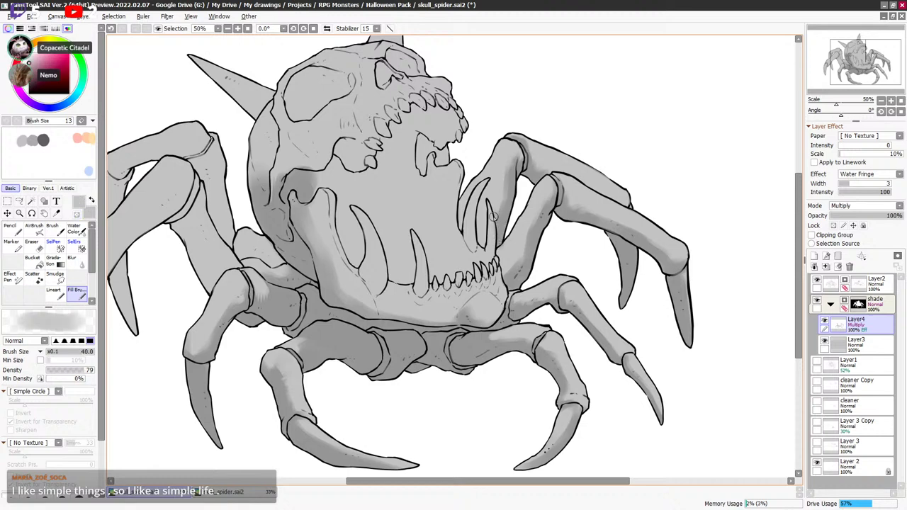
key(bracketleft)
key(bracketleft)
key(bracketleft)
key(bracketleft)
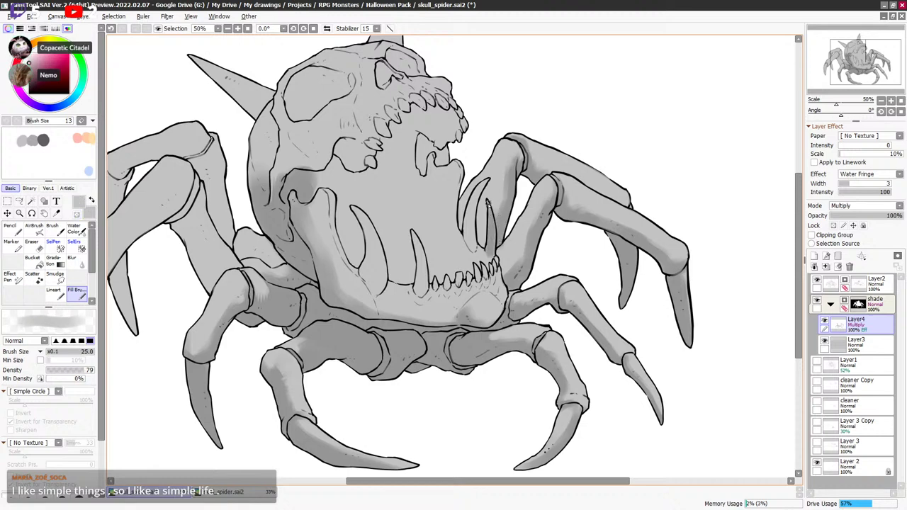
Shade the rear fang on the lower jaw's right side along its length in grey with the brush at 30.
key(bracketright)
key(bracketright)
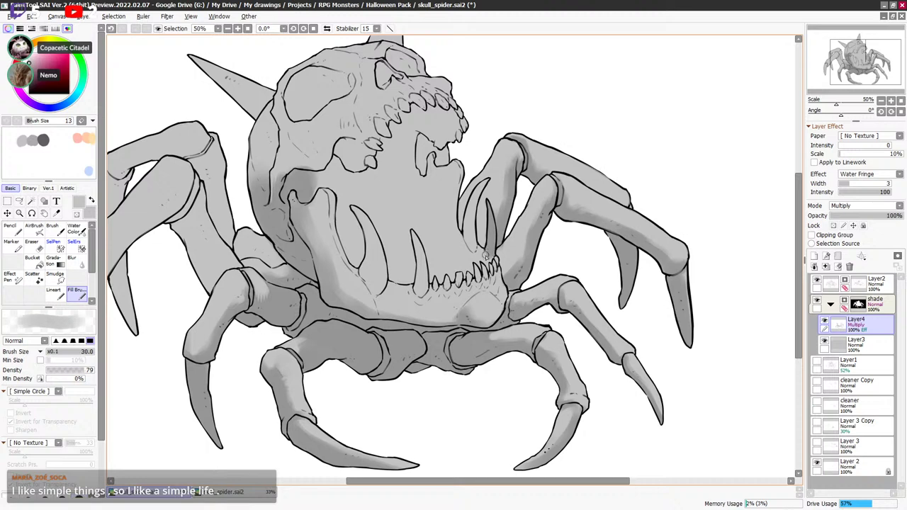
key(bracketright)
key(bracketleft)
drag(474, 201, 474, 255)
key(minus)
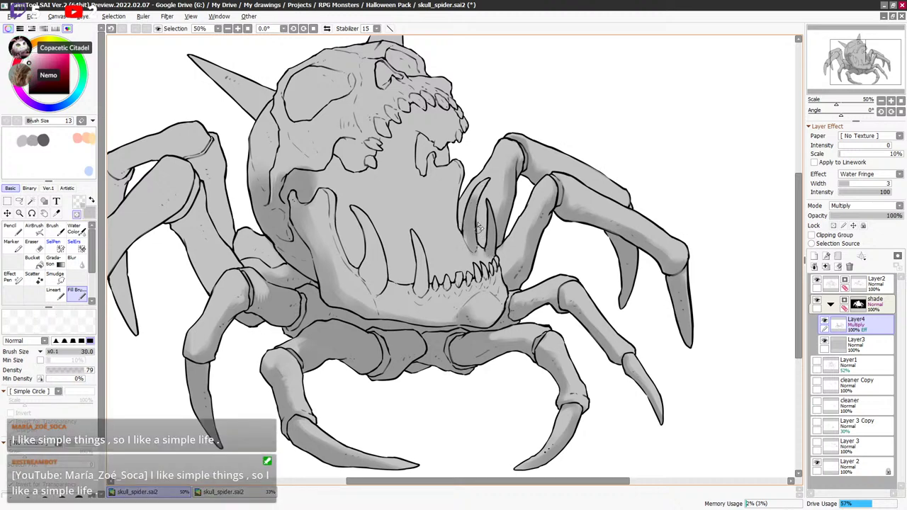
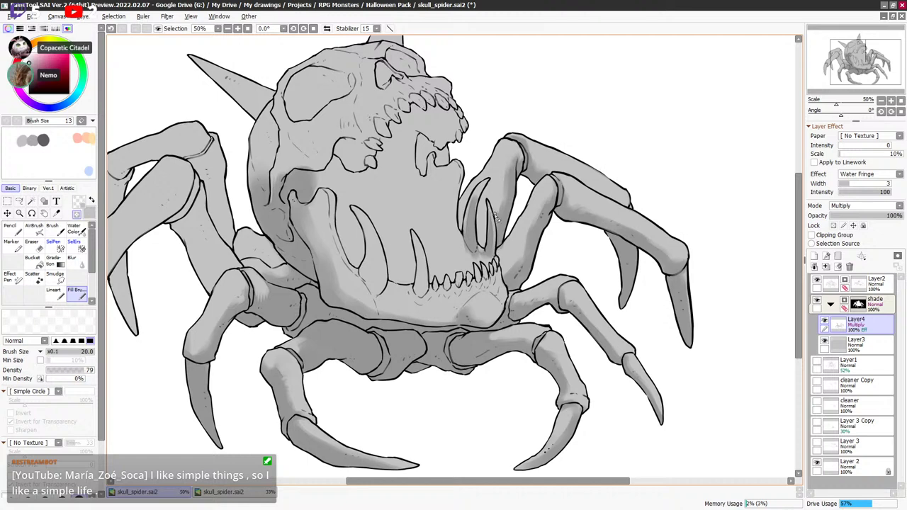
Lighten the area beside the right fangs and the rearmost right leg's knee with the transparent colour, brush 20 to 25.
key(minus)
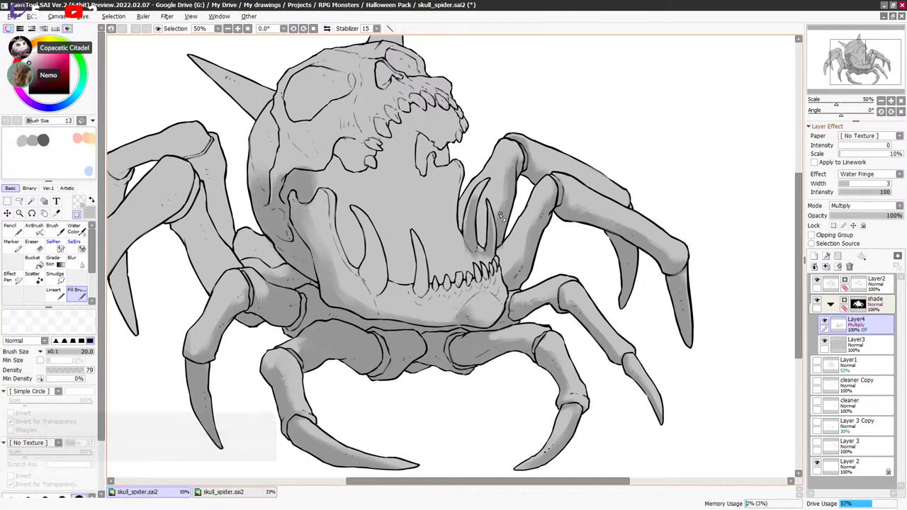
key(bracketright)
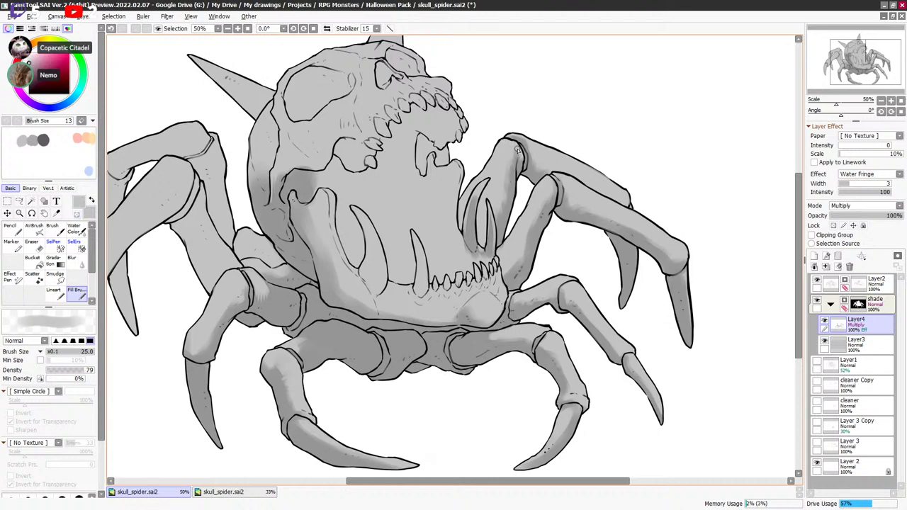
key(bracketleft)
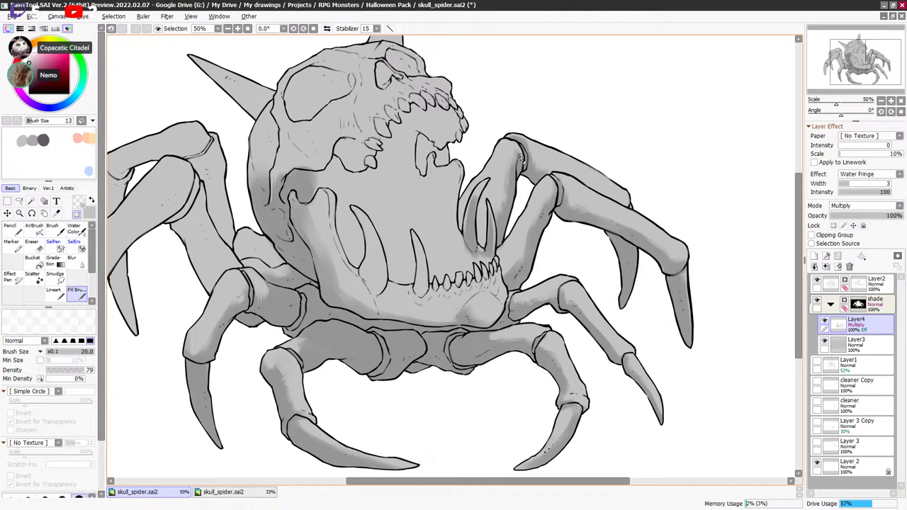
key(bracketleft)
key(bracketleft)
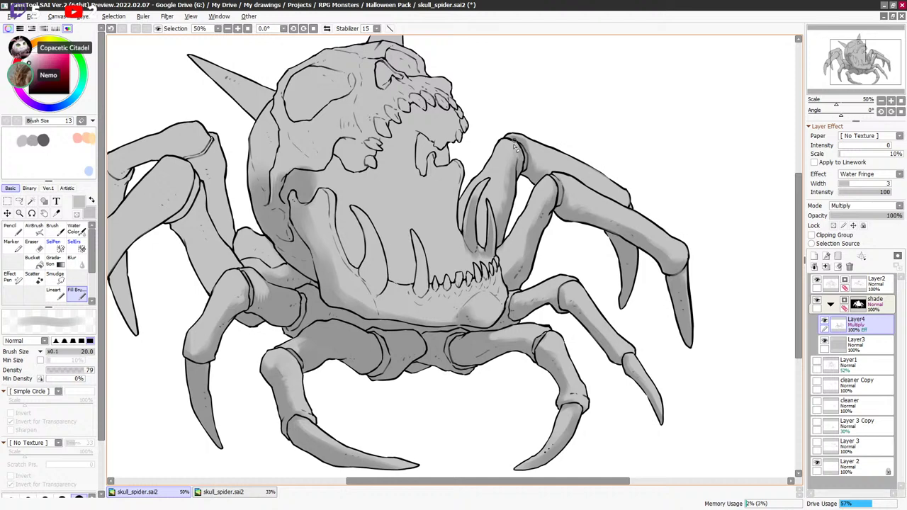
key(bracketright)
key(x)
drag(484, 115, 482, 113)
key(x)
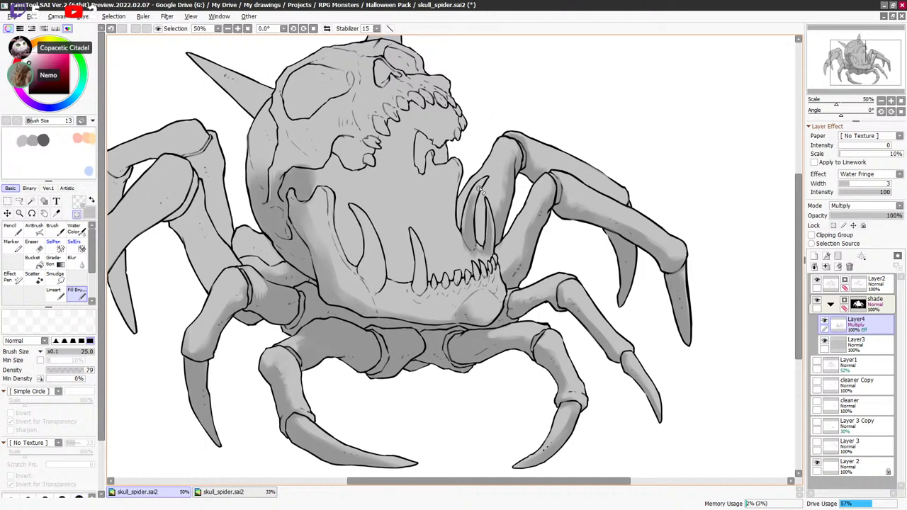
Touch up the rear right fang's shading with grey and transparent colour, using the brush at 25.
key(bracketleft)
key(x)
key(bracketright)
drag(522, 206, 524, 210)
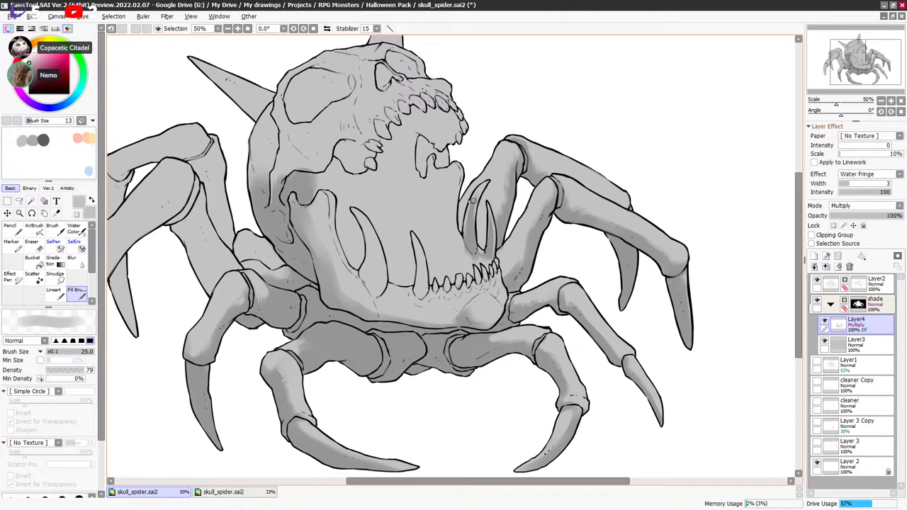
key(minus)
key(bracketright)
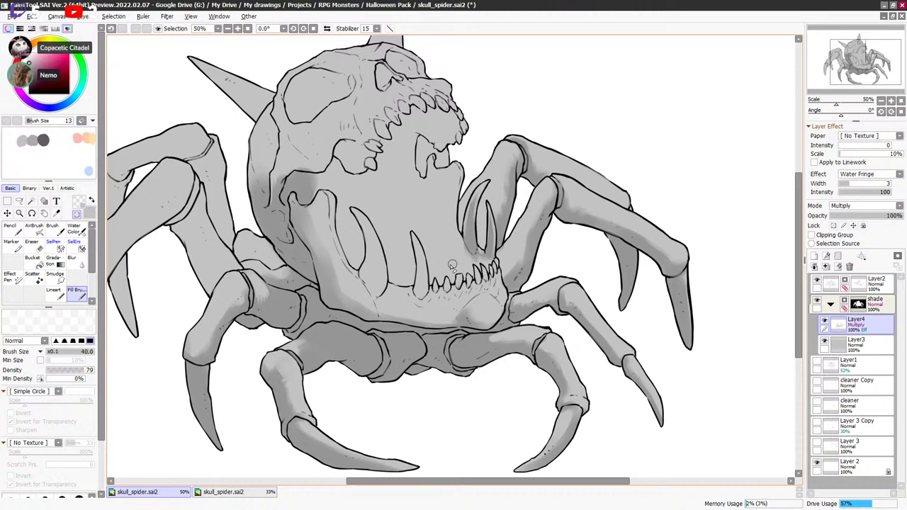
Shade the lower jaw's large left fang in grey from its base upward with the brush at 35 to 40.
key(bracketright)
key(bracketright)
key(bracketright)
key(x)
drag(368, 217, 384, 222)
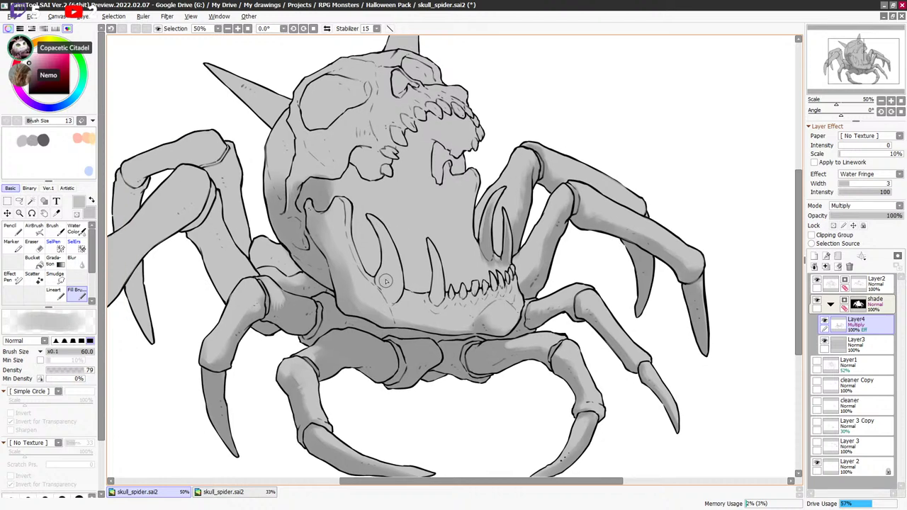
key(bracketleft)
key(bracketleft)
key(bracketleft)
key(minus)
key(minus)
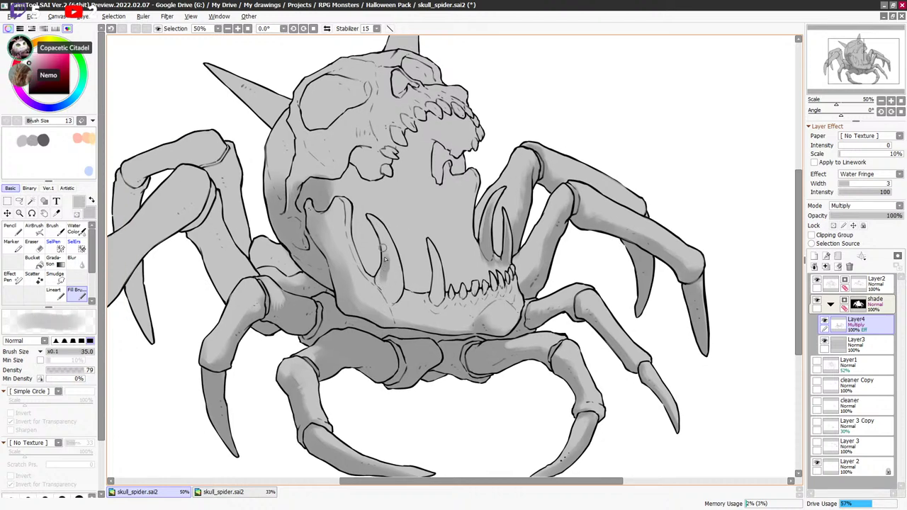
key(bracketright)
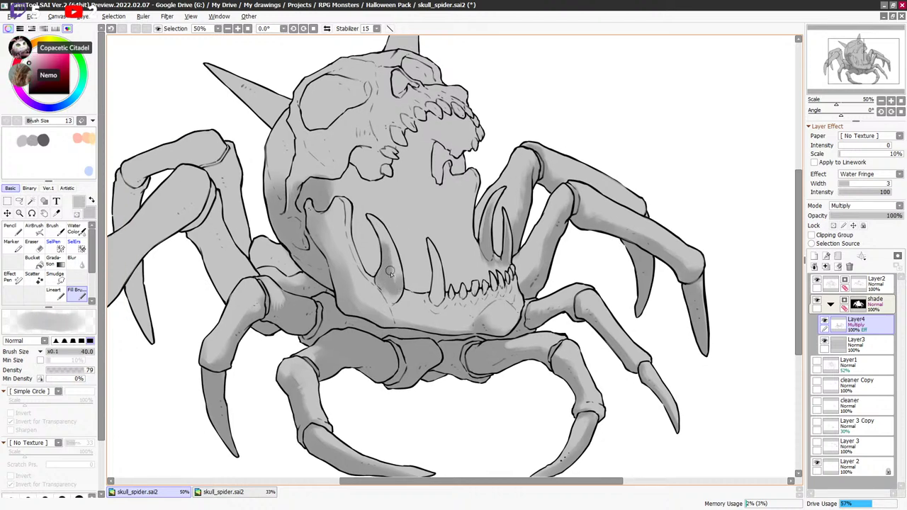
Shape the large left fang's shadow toward its tip, alternating grey and transparent colour.
key(x)
key(x)
mouse_move(381, 232)
mouse_down()
mouse_move(394, 284)
mouse_move(372, 217)
mouse_move(395, 285)
mouse_move(386, 241)
mouse_up()
key(x)
key(x)
key(x)
key(x)
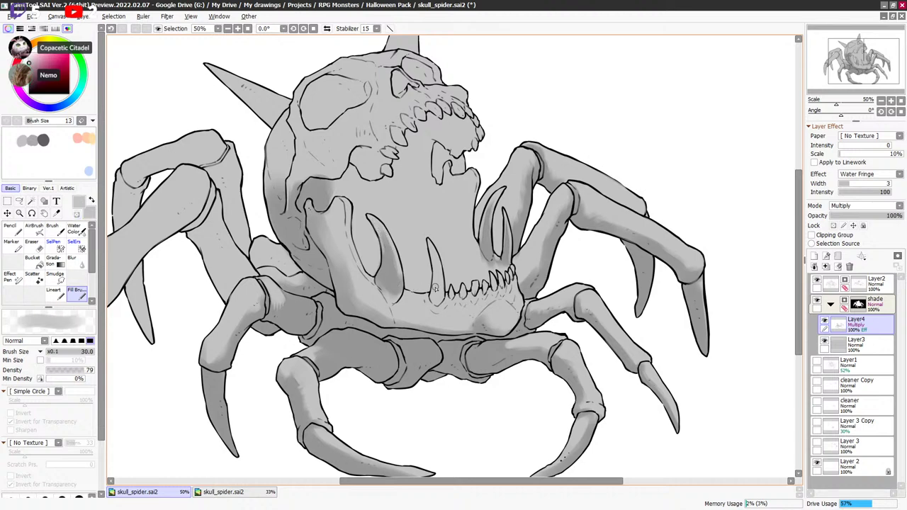
Shade the lower jaw's middle fang in grey from base to tip with the brush at 30.
drag(437, 294, 432, 255)
key(x)
key(x)
drag(435, 292, 435, 248)
key(x)
key(x)
key(bracketleft)
key(bracketleft)
key(x)
key(x)
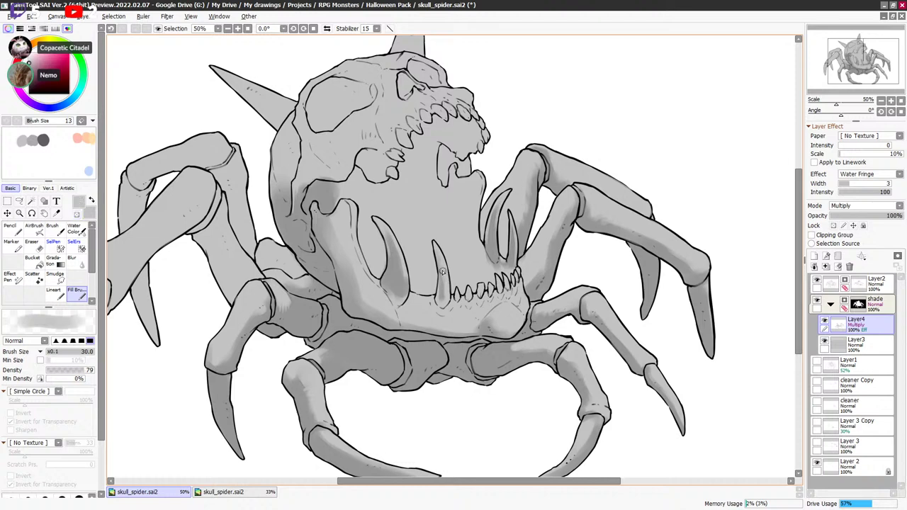
Refine the middle fang's shadow with a smaller brush, alternating grey and transparent colour.
key(bracketleft)
key(bracketleft)
drag(441, 299, 435, 249)
key(x)
key(x)
key(bracketright)
key(bracketright)
key(x)
key(x)
Shade the mouth interior in grey between the left jaw branch and the large left fang, with the brush at 50 to 60.
key(bracketright)
key(bracketright)
key(bracketright)
key(bracketright)
drag(376, 273, 357, 196)
key(bracketleft)
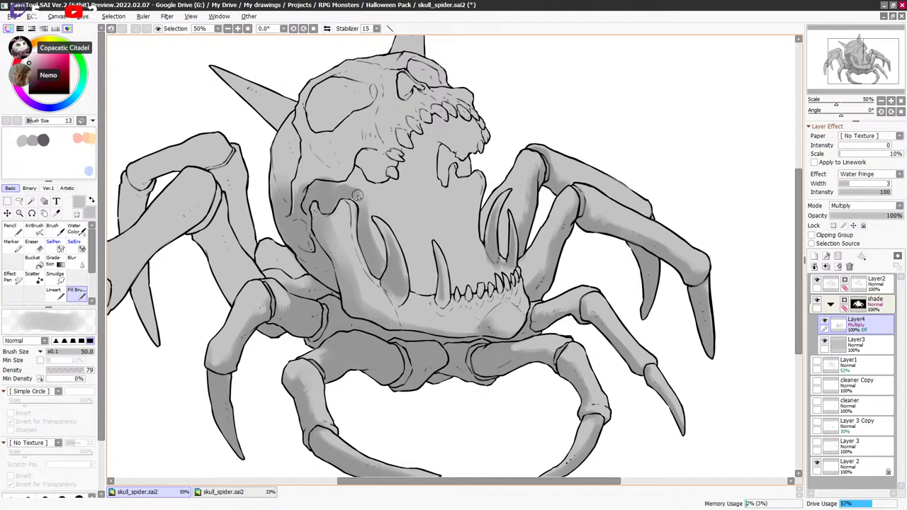
drag(366, 260, 358, 226)
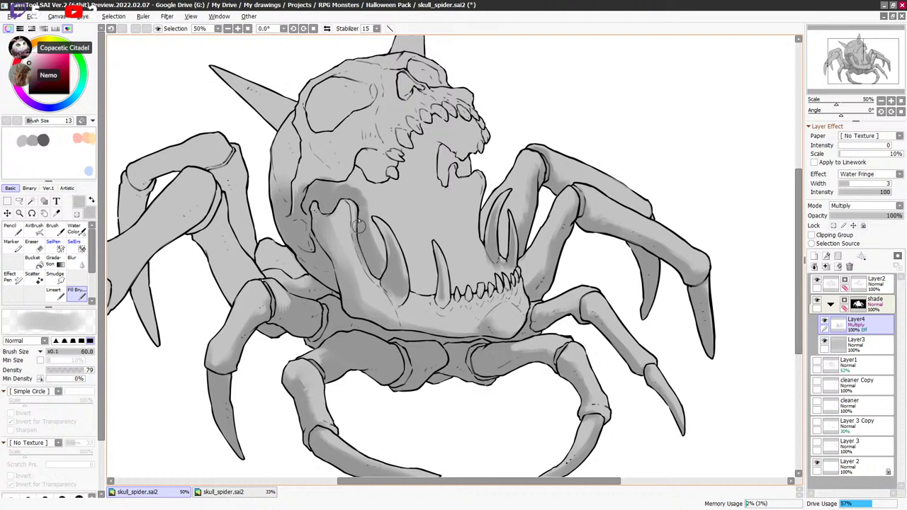
Extend the grey mouth shadow beneath the cheekbone and into the opening beside the upper back teeth.
key(bracketleft)
key(bracketleft)
mouse_move(332, 185)
mouse_down()
mouse_move(358, 175)
mouse_move(360, 164)
mouse_move(371, 178)
mouse_move(366, 168)
mouse_move(379, 160)
mouse_up()
key(bracketright)
key(bracketright)
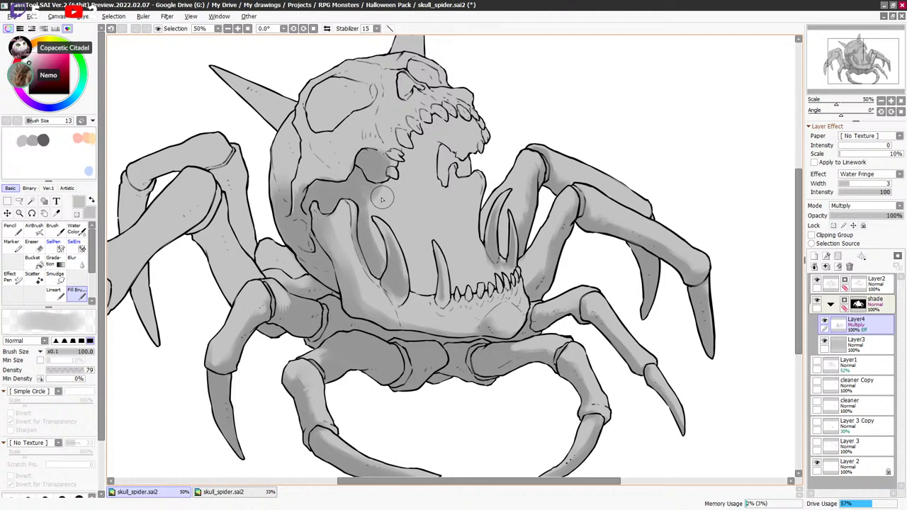
Shade the inner mouth and palate in grey up to the upper teeth with the brush at up to 120.
mouse_move(379, 271)
mouse_down()
mouse_move(368, 192)
mouse_move(381, 205)
mouse_move(384, 181)
mouse_move(377, 206)
mouse_move(393, 197)
mouse_move(406, 162)
mouse_move(409, 182)
mouse_move(438, 150)
mouse_move(430, 138)
mouse_move(467, 139)
mouse_move(432, 127)
mouse_move(417, 144)
mouse_move(455, 135)
mouse_move(460, 142)
mouse_move(447, 137)
mouse_move(463, 153)
mouse_move(470, 130)
mouse_move(495, 151)
mouse_up()
key(bracketright)
key(bracketright)
key(bracketright)
key(bracketleft)
key(bracketleft)
key(bracketright)
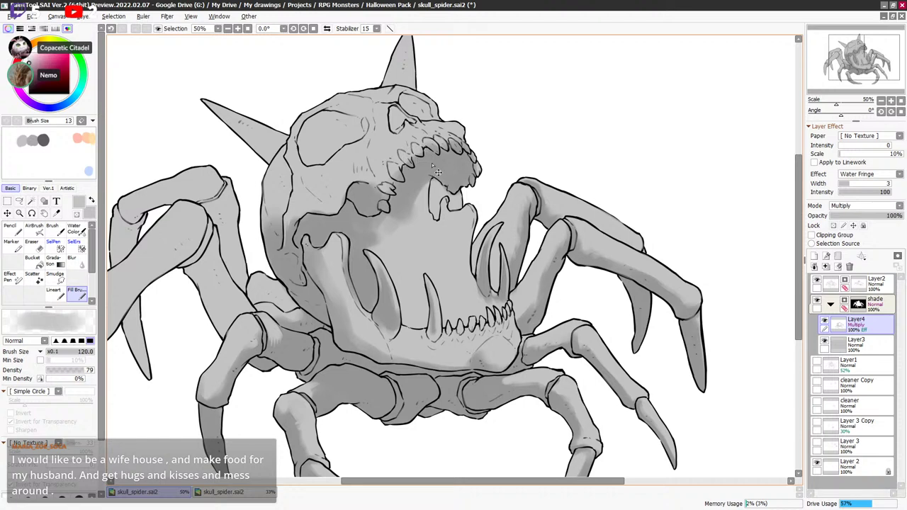
Clear the palate shadow off the upper teeth with the transparent colour, reducing the brush from 70 to 16.
scroll(424, 161, up, 2)
key(bracketright)
key(bracketleft)
key(bracketleft)
key(bracketleft)
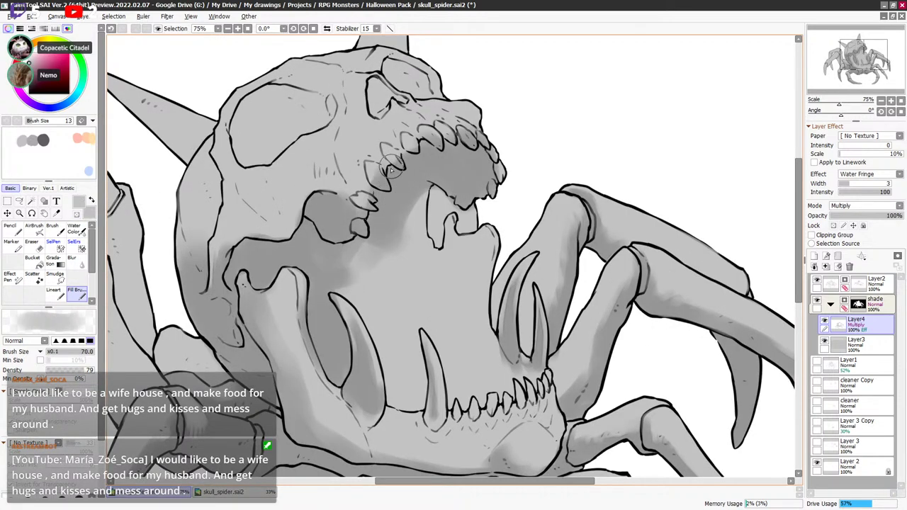
key(bracketleft)
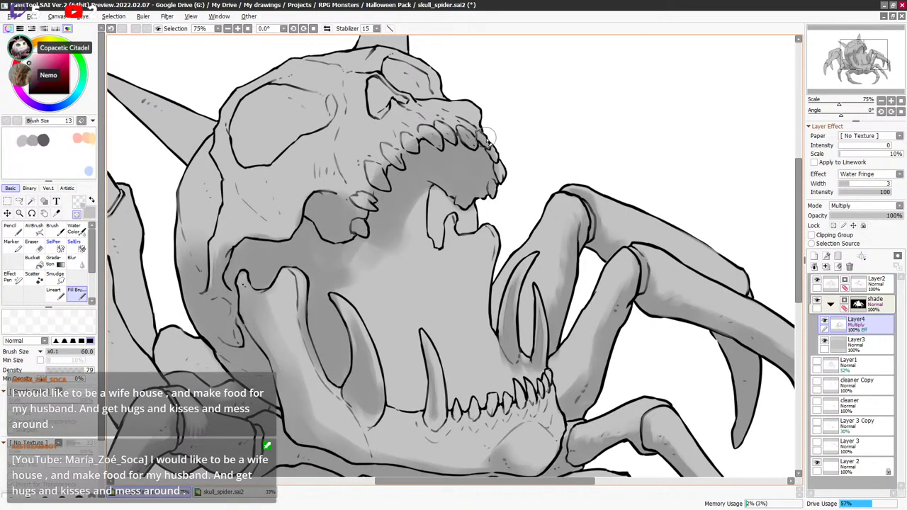
key(bracketleft)
key(bracketleft)
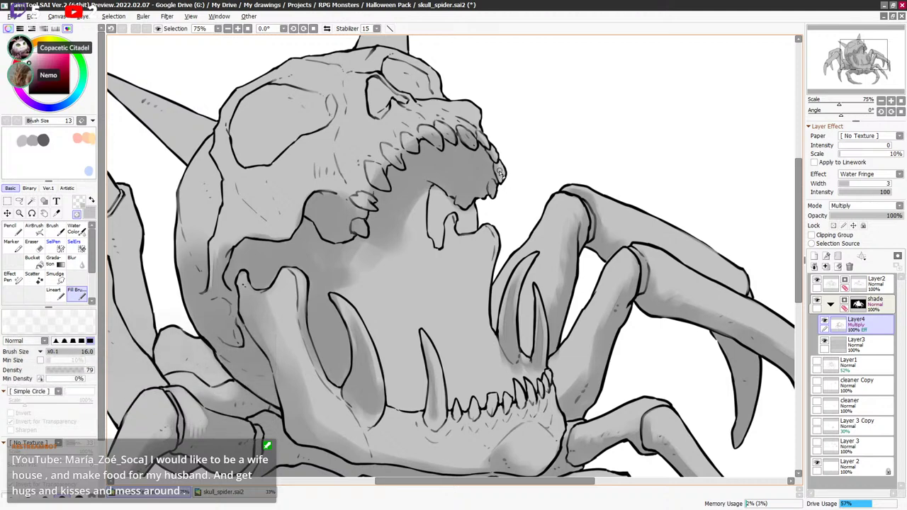
Shade the hooked bone inside the mouth in grey with the brush at 80.
key(bracketright)
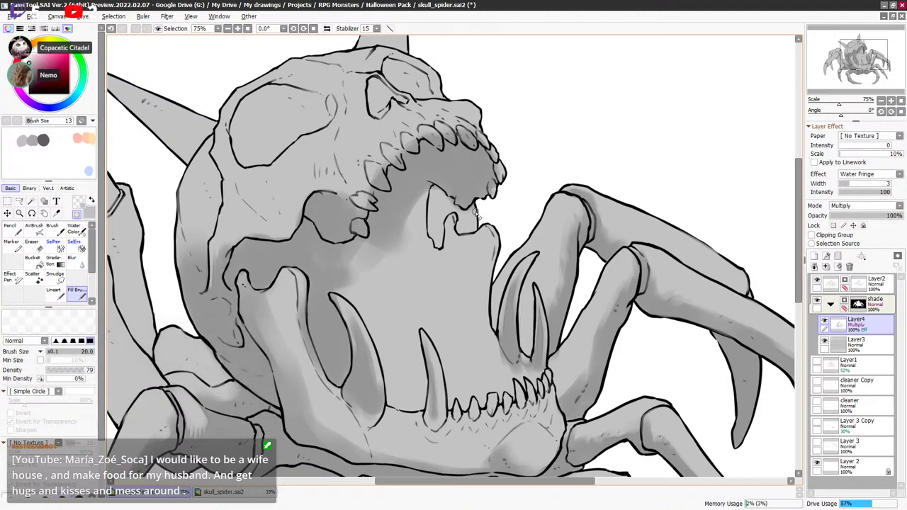
key(bracketright)
key(bracketright)
key(bracketright)
key(bracketright)
key(bracketright)
key(bracketright)
key(bracketright)
key(bracketright)
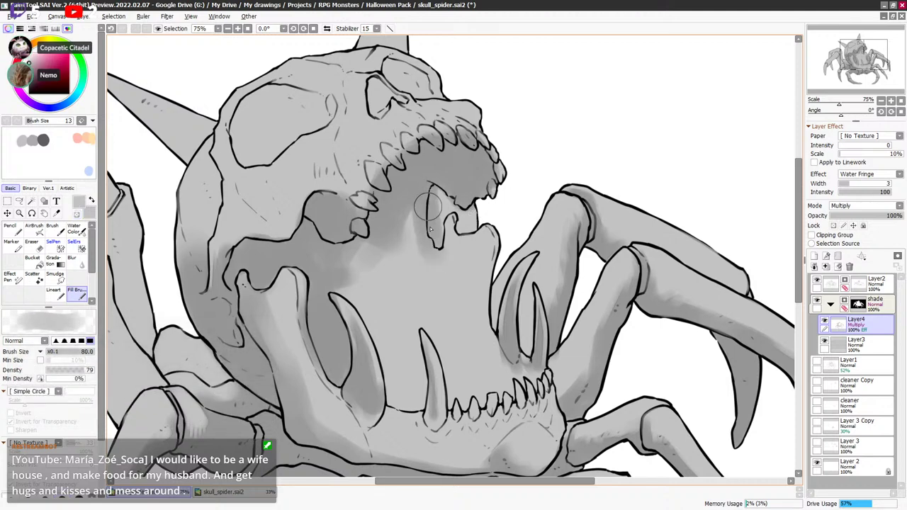
key(bracketleft)
key(bracketleft)
Clean the shading around the hooked bone's outer edge and front upper teeth with the transparent colour, reducing the brush from 50 to 14.
key(v)
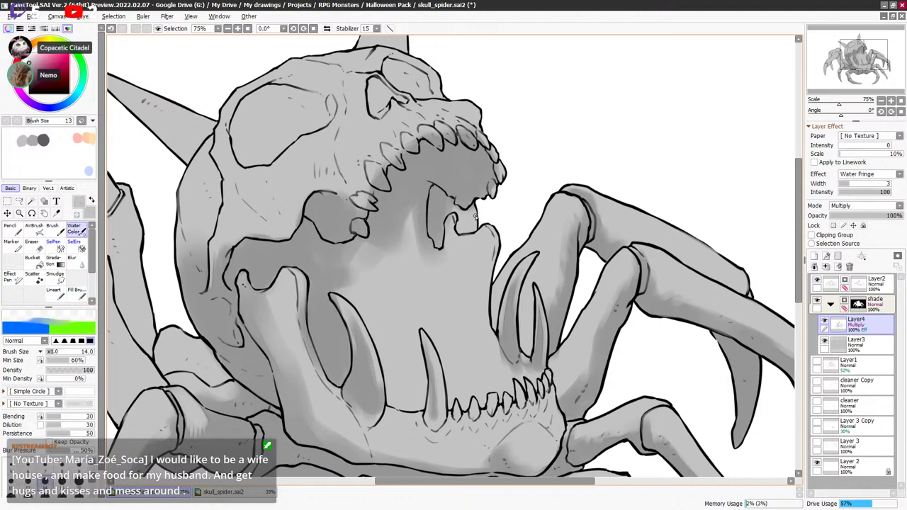
key(b)
key(minus)
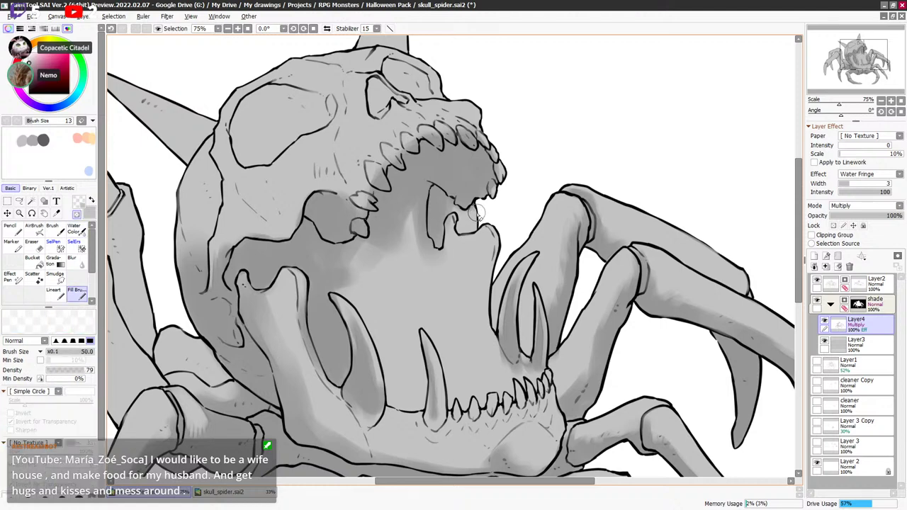
key(minus)
key(bracketleft)
key(bracketleft)
key(bracketleft)
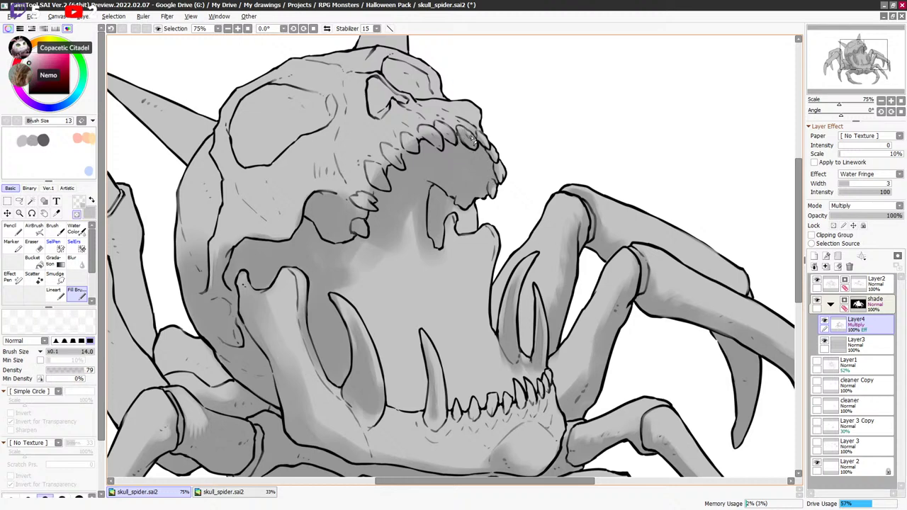
Shade the front upper teeth in grey with the brush at 16, switching to transparent colour for corrections.
key(minus)
key(bracketright)
drag(436, 126, 444, 135)
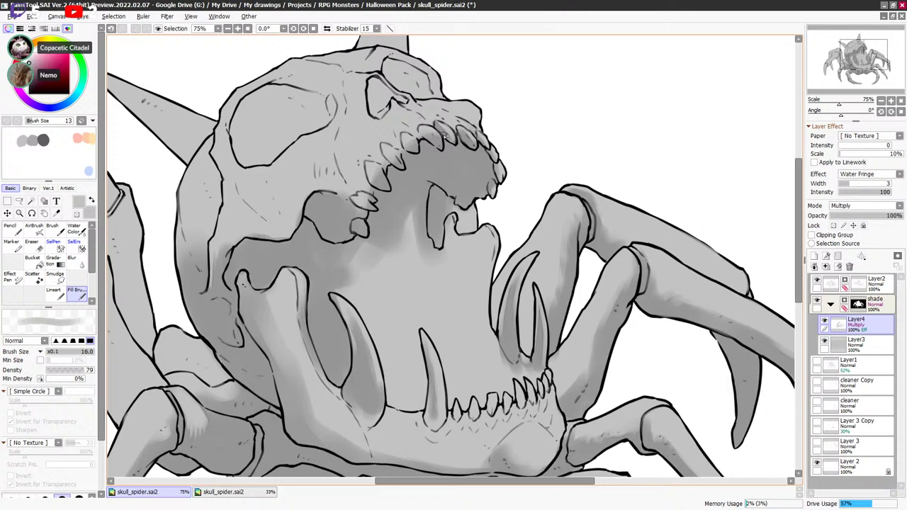
key(minus)
key(minus)
key(bracketright)
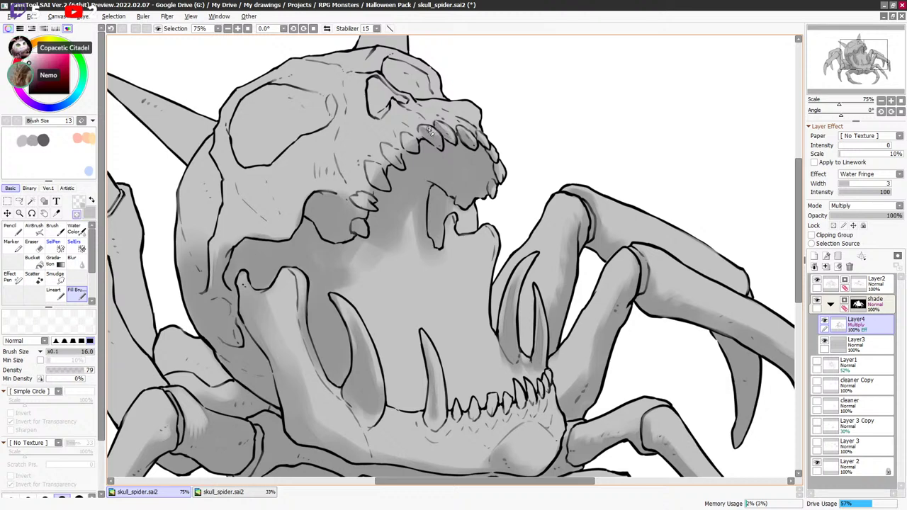
Shade the middle upper teeth in grey with the brush at 20 and 16, correcting with the transparent colour at 14.
key(minus)
mouse_move(418, 135)
mouse_down()
mouse_move(426, 145)
mouse_move(410, 137)
mouse_up()
key(minus)
key(minus)
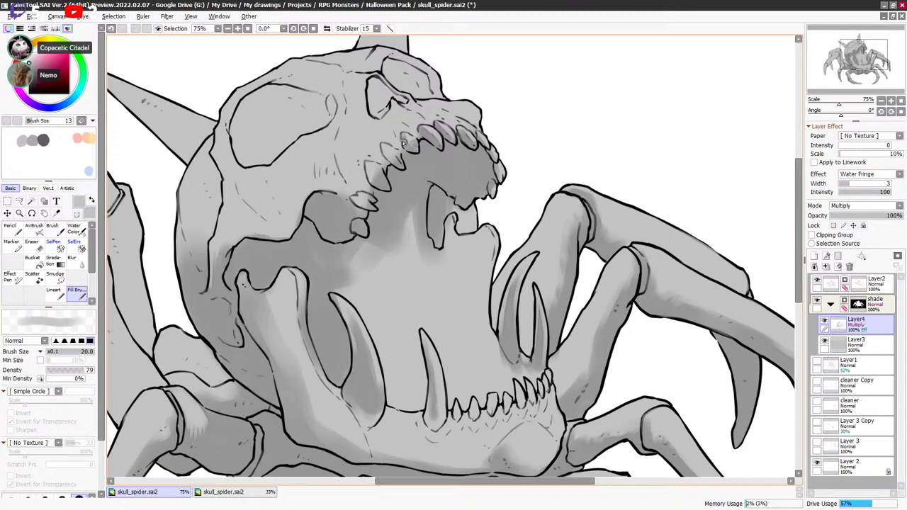
key(bracketleft)
key(minus)
key(minus)
key(minus)
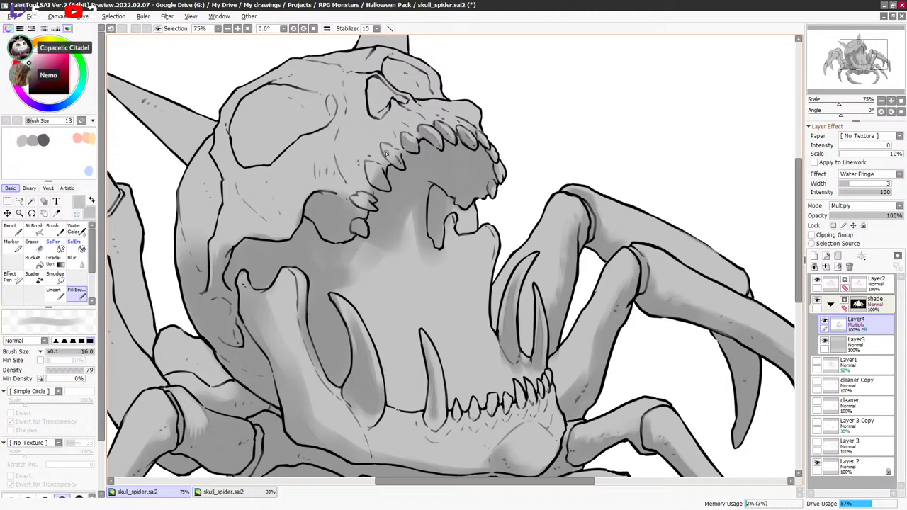
key(bracketleft)
key(minus)
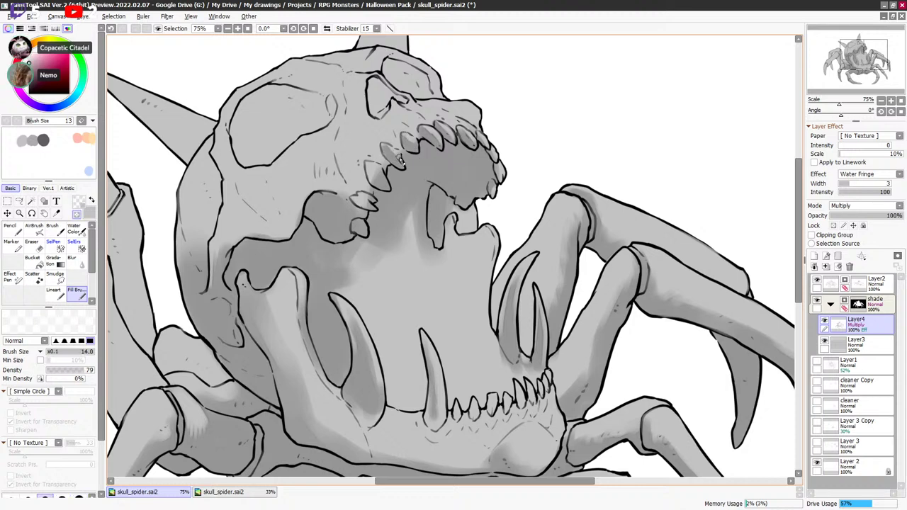
Shade the larger upper side tooth in grey with the brush at 20, cleaning its edges with the transparent colour at 16.
key(minus)
key(bracketright)
key(bracketright)
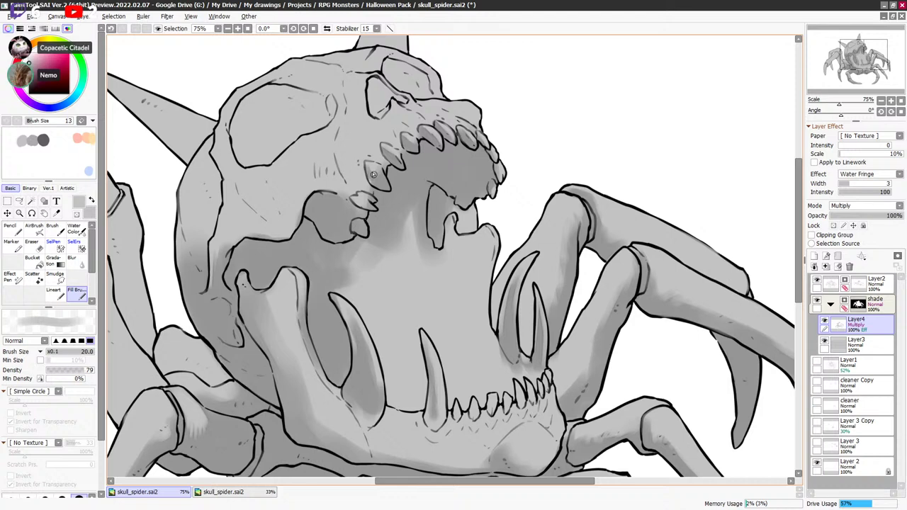
key(minus)
mouse_move(367, 164)
mouse_down()
mouse_move(371, 199)
mouse_move(350, 200)
mouse_move(375, 203)
mouse_up()
key(minus)
key(minus)
key(bracketleft)
key(minus)
key(minus)
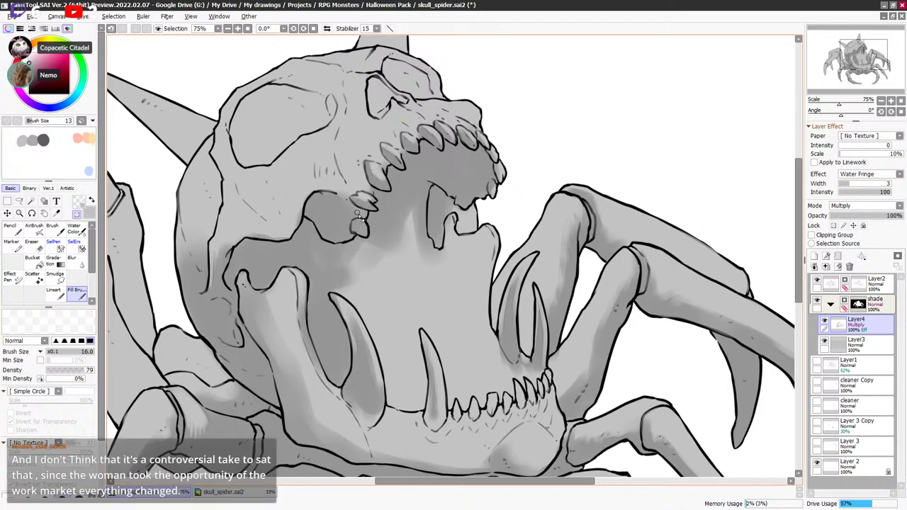
Shade the rearmost upper teeth beside the cheek opening in grey, reducing the brush from 35 to 14.
key(bracketright)
key(bracketright)
key(minus)
key(bracketright)
key(bracketright)
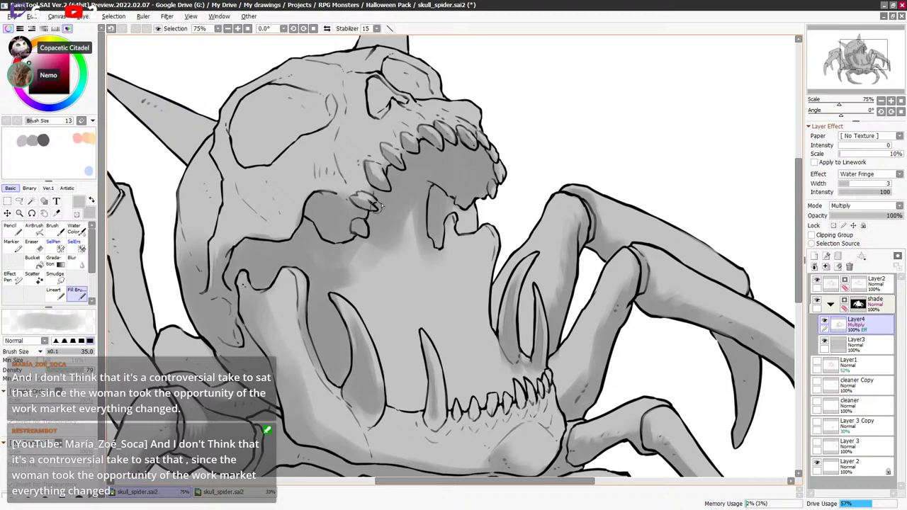
key(bracketleft)
key(bracketleft)
key(bracketleft)
key(minus)
key(minus)
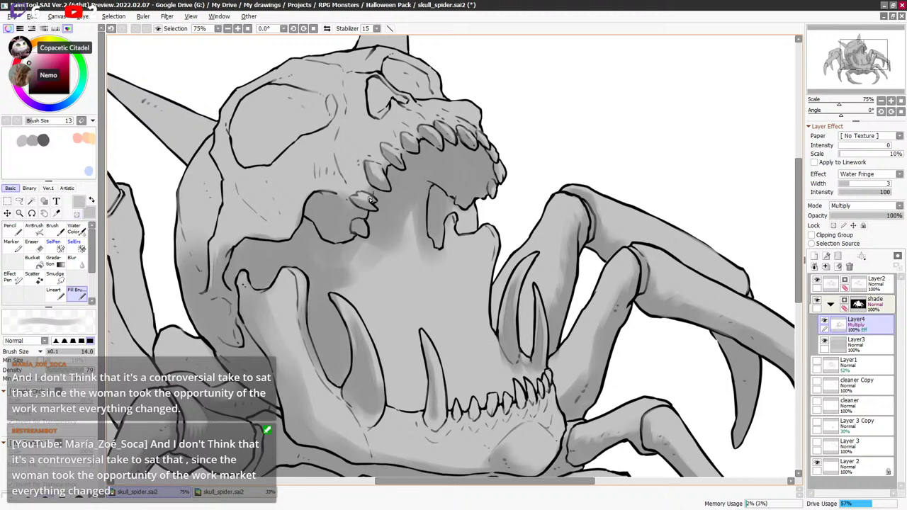
Clean the shading around the rear upper teeth and cheek opening's upper rim with the transparent colour at 25.
key(minus)
key(minus)
key(bracketright)
key(bracketright)
key(minus)
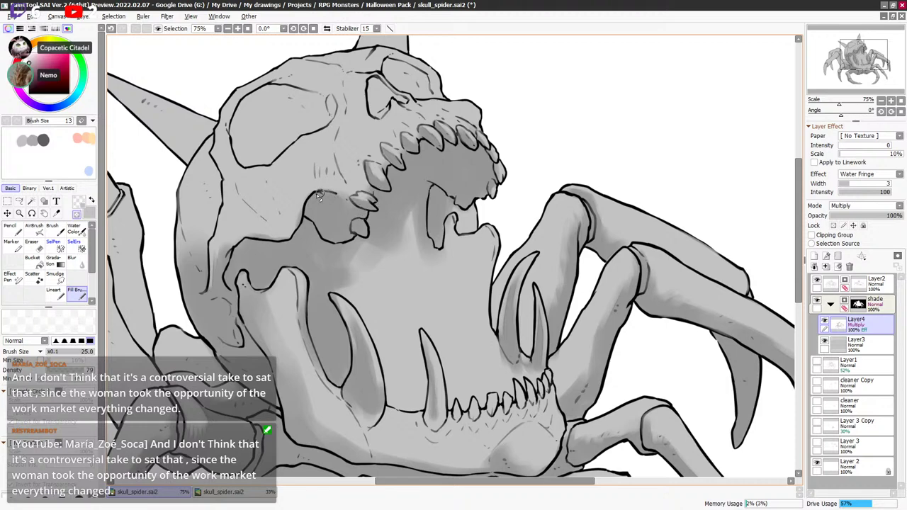
Shade the cheekbone above the cheek opening in grey with the brush at 60.
key(minus)
key(bracketright)
key(bracketright)
key(bracketright)
key(bracketright)
key(bracketright)
key(bracketright)
key(bracketright)
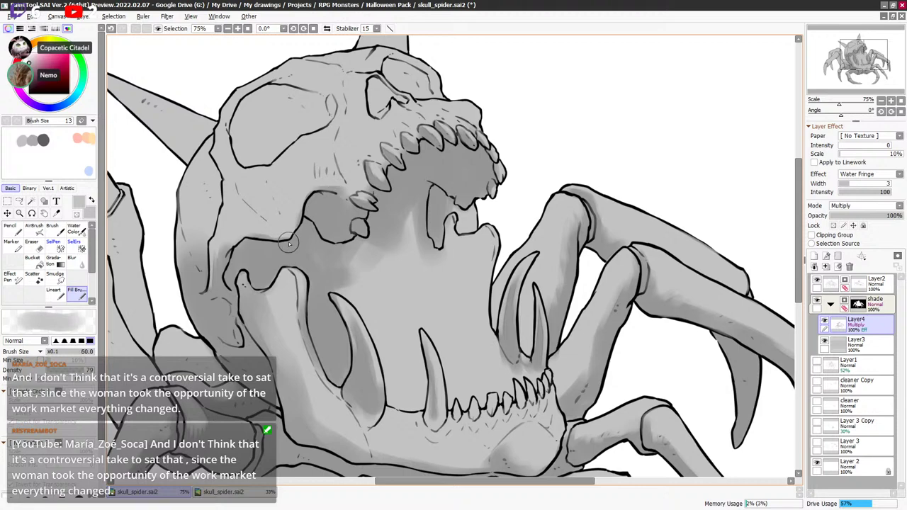
mouse_move(307, 205)
mouse_down()
mouse_move(342, 178)
mouse_move(335, 152)
mouse_move(334, 173)
mouse_move(318, 182)
mouse_move(359, 179)
mouse_move(341, 202)
mouse_move(337, 183)
mouse_move(347, 165)
mouse_move(329, 166)
mouse_move(351, 173)
mouse_up()
Refine the cheekbone shading around the small crease lines, using the transparent colour with the brush between 25 and 35.
key(bracketleft)
key(bracketleft)
key(bracketleft)
key(bracketleft)
key(bracketleft)
key(bracketleft)
key(minus)
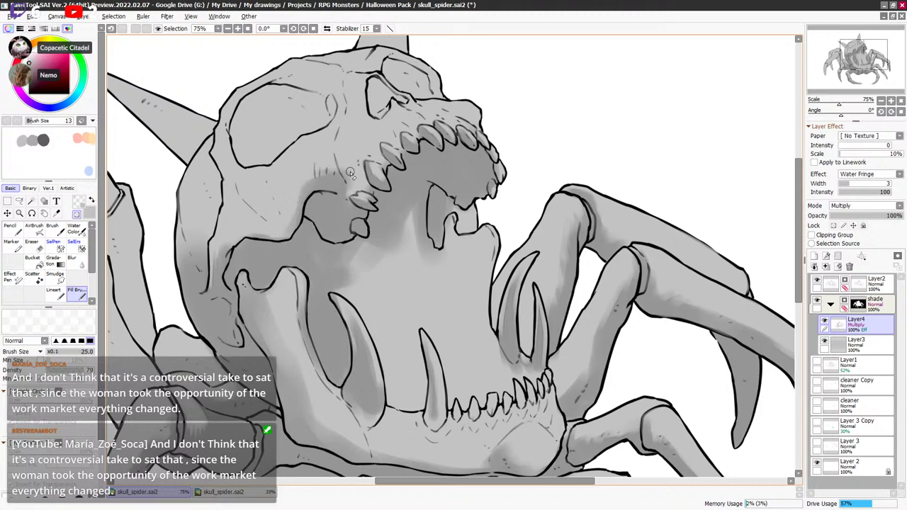
key(minus)
key(minus)
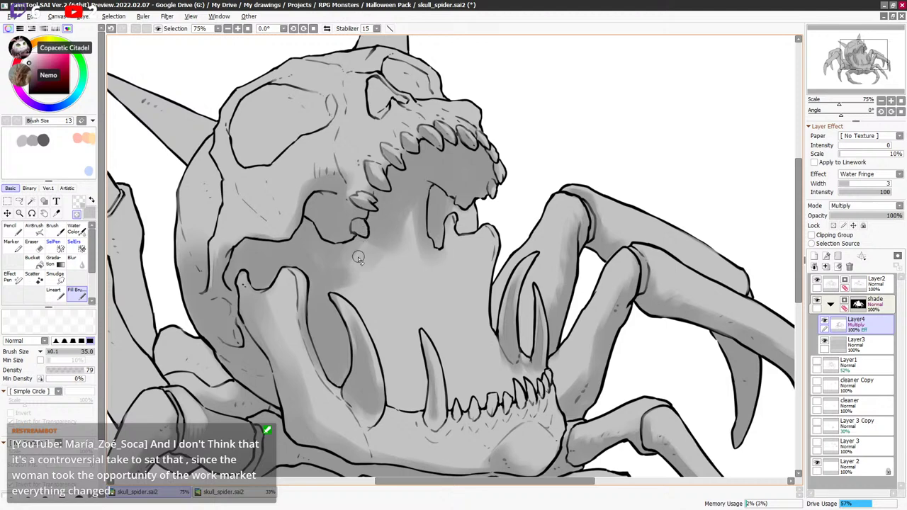
Extend the grey mouth shadow behind the large near fang, reducing the brush from 50 to 20, and clean the fang's edge with the transparent colour.
key(bracketleft)
key(bracketleft)
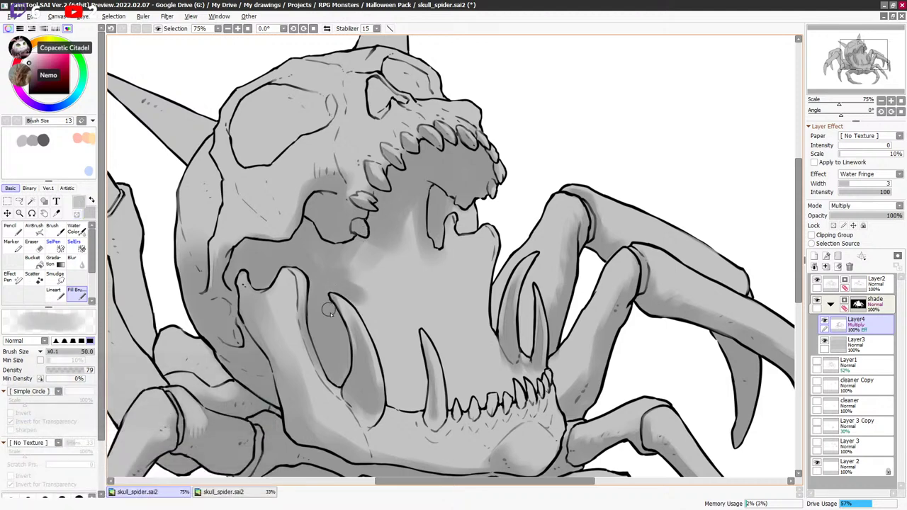
key(minus)
key(bracketleft)
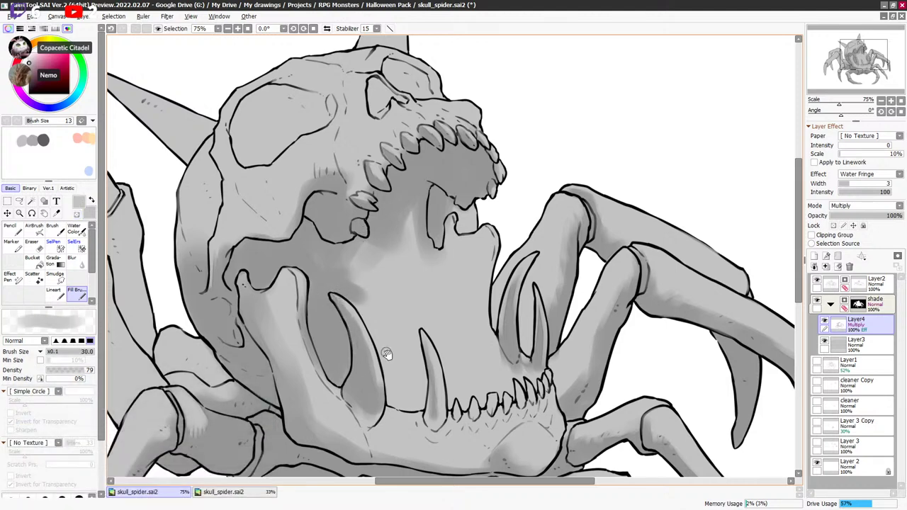
drag(387, 354, 384, 348)
key(bracketleft)
key(bracketleft)
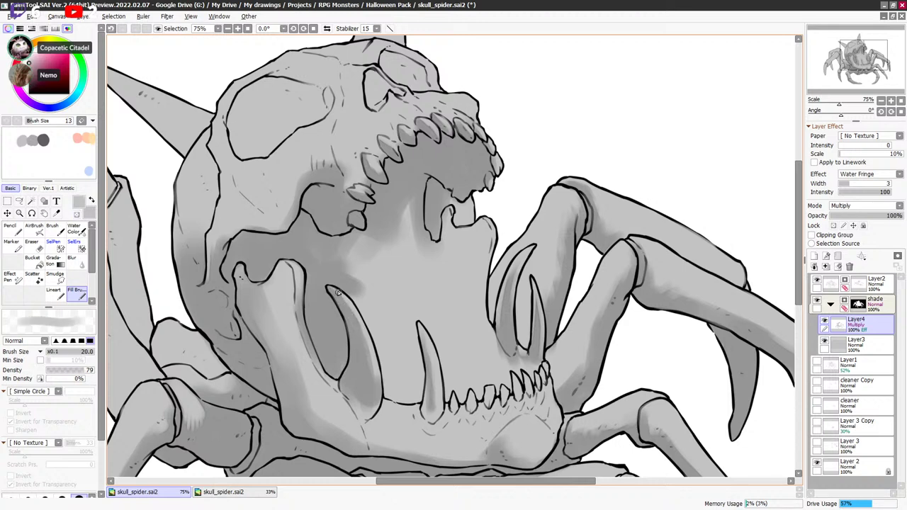
key(minus)
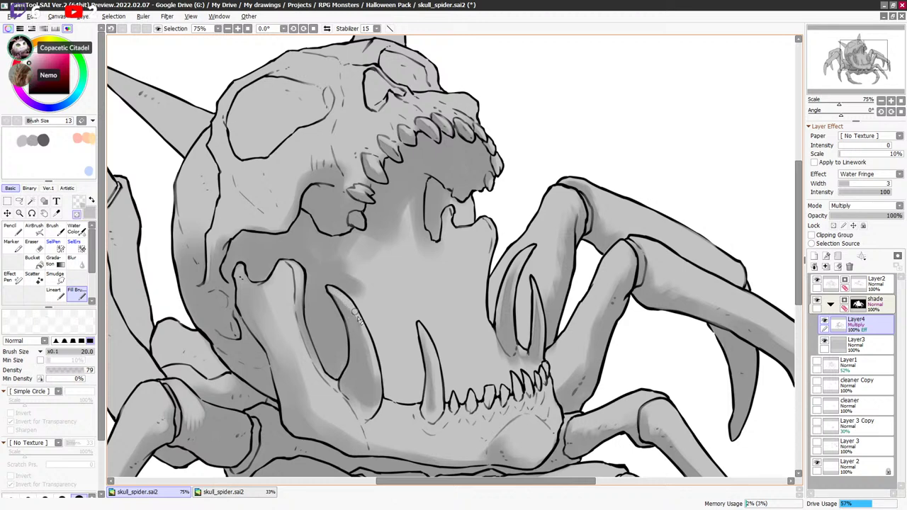
Even out the grey shadow inside the mouth between the near jaw and large fang with the brush at 50.
key(minus)
key(bracketright)
key(bracketright)
key(bracketright)
key(bracketright)
key(bracketright)
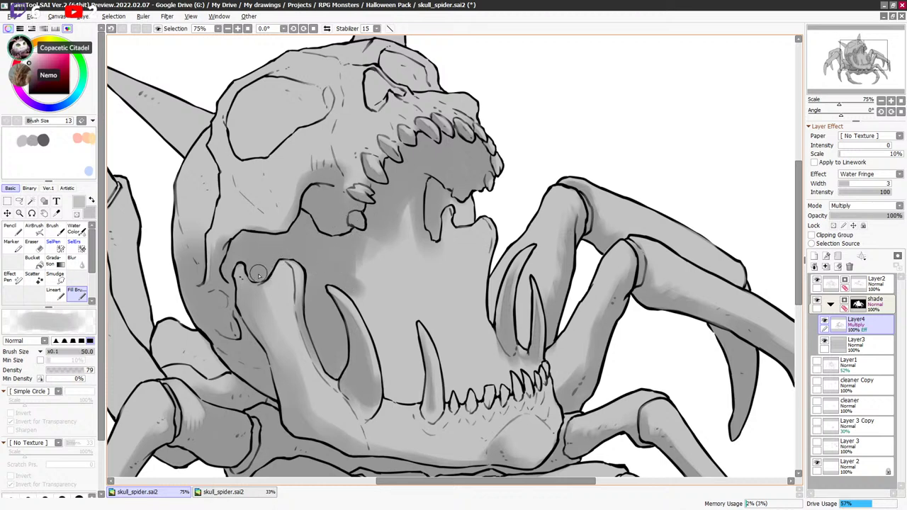
Shade around the near jaw's rear joint in grey with the brush at 35.
key(bracketleft)
key(bracketleft)
key(bracketleft)
key(bracketleft)
key(bracketright)
key(bracketright)
key(bracketright)
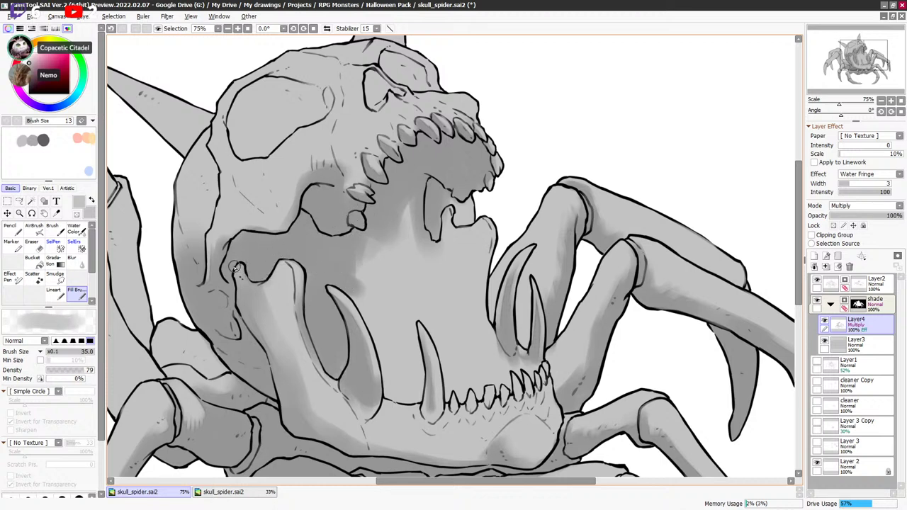
Clear stray shading from the near jaw's upper end with the transparent colour, reducing the brush from 50 to 14.
key(minus)
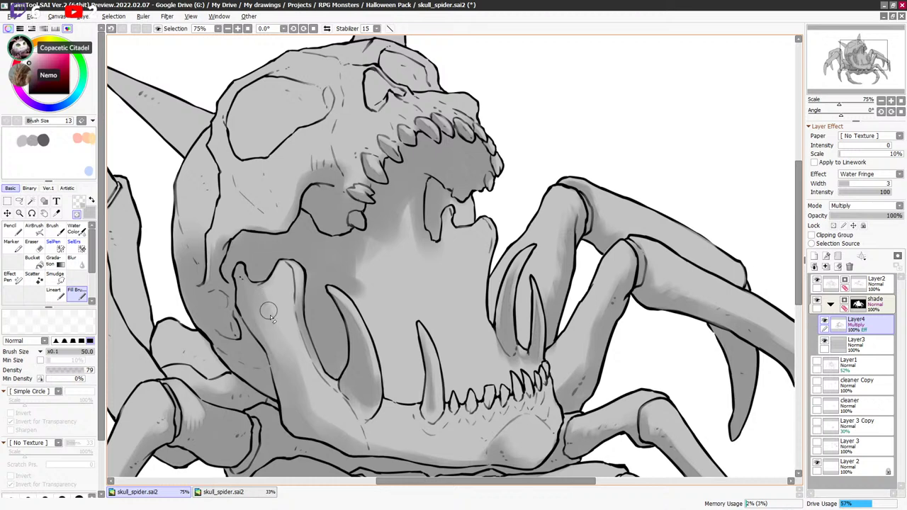
key(bracketleft)
key(bracketleft)
key(bracketleft)
key(bracketleft)
key(bracketleft)
key(bracketleft)
key(bracketleft)
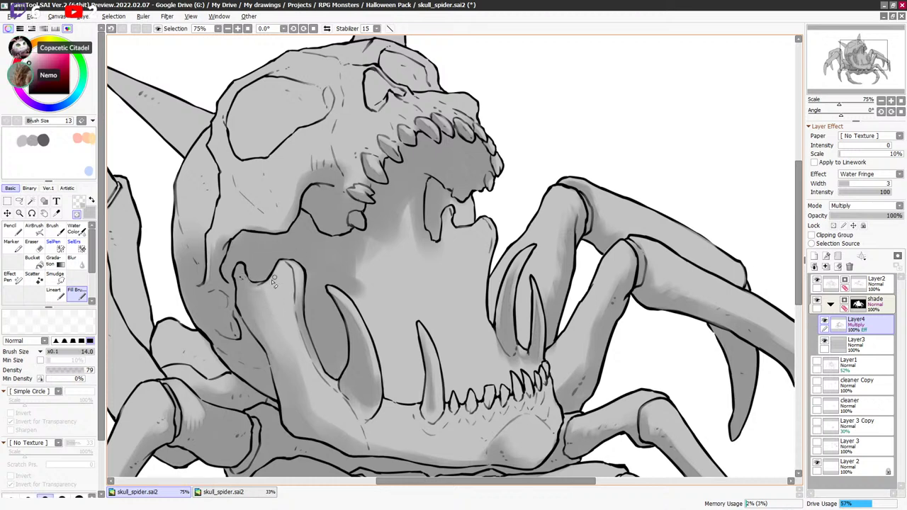
Shade the edge of the near jaw's upper prong in grey at 16, trimming it with the transparent colour at 14.
key(bracketright)
key(minus)
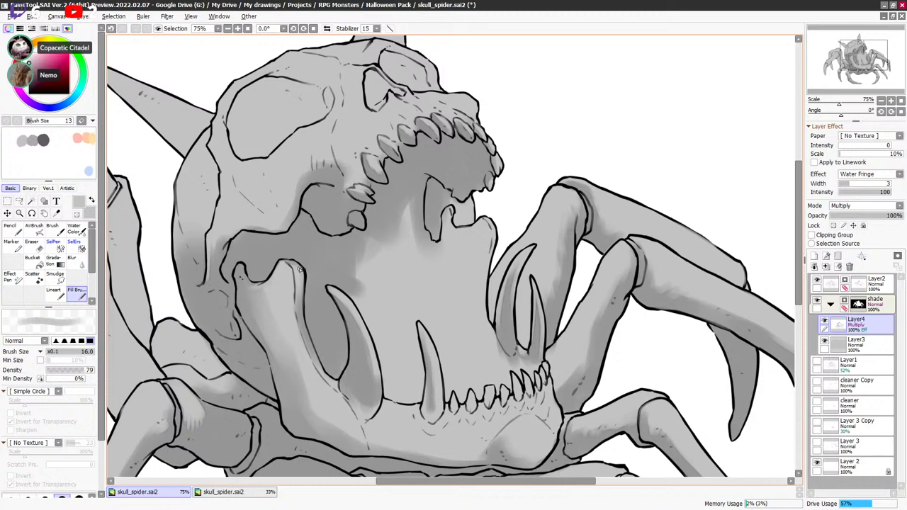
key(bracketleft)
key(minus)
key(minus)
key(bracketright)
key(bracketright)
key(bracketright)
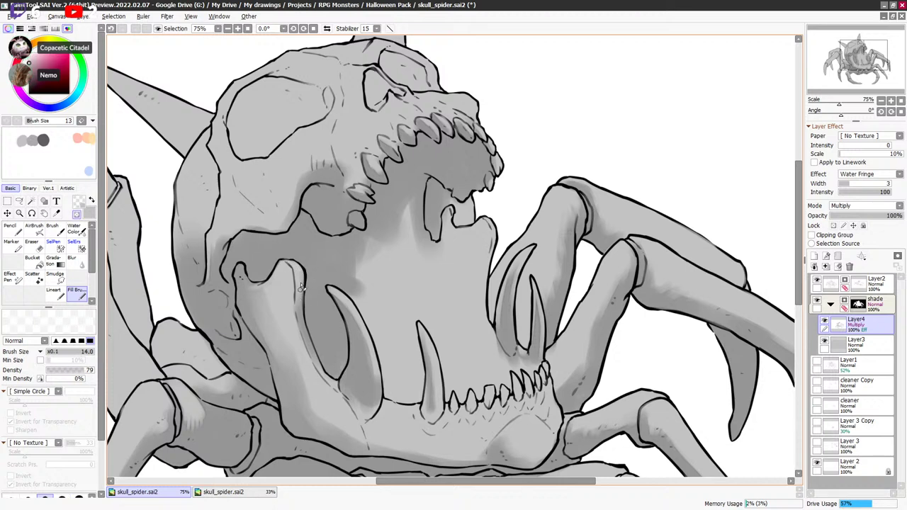
Shade the mouth floor between the two large lower fangs in grey with the brush at 35 and 40.
key(minus)
key(minus)
key(bracketleft)
drag(402, 379, 389, 308)
key(minus)
key(bracketright)
key(minus)
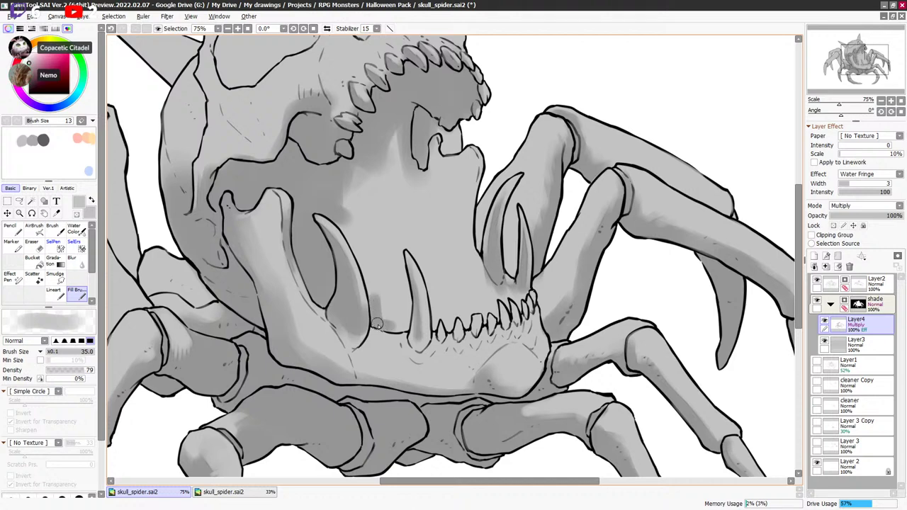
key(bracketleft)
key(bracketright)
key(bracketright)
key(bracketright)
key(bracketright)
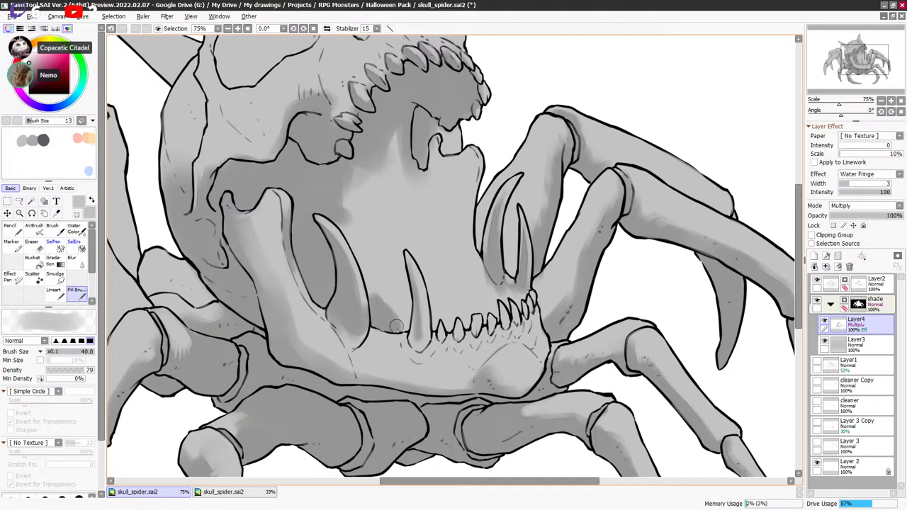
Soften the shadow between the lower fangs with the transparent colour at 60, and shade along the near fang in grey at 25.
key(minus)
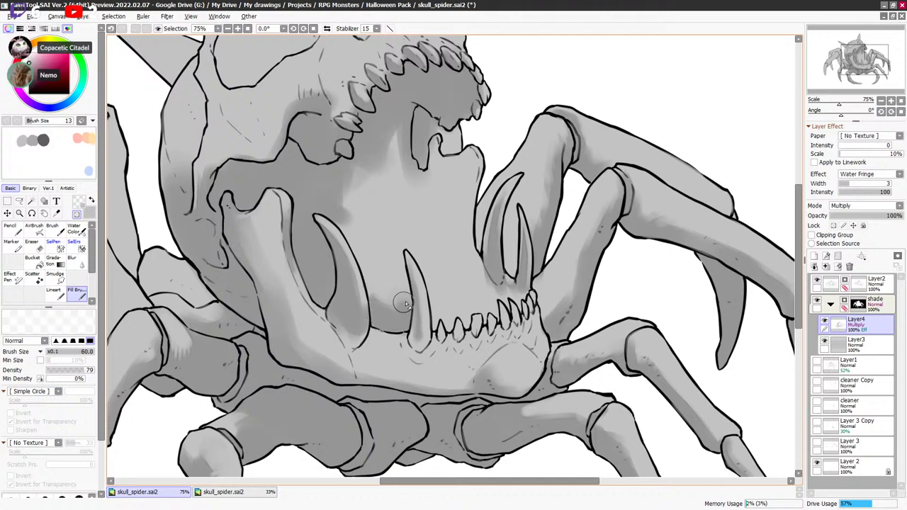
key(minus)
key(bracketleft)
key(bracketleft)
key(bracketleft)
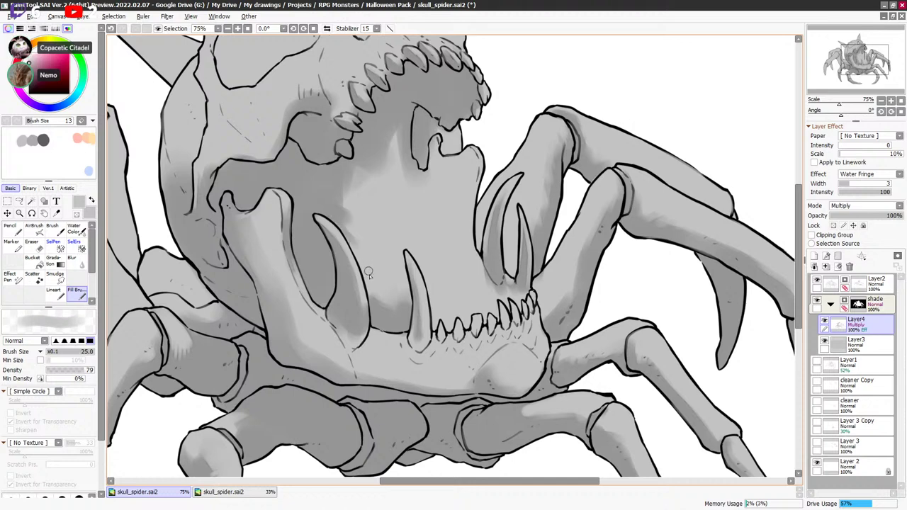
key(bracketright)
key(bracketright)
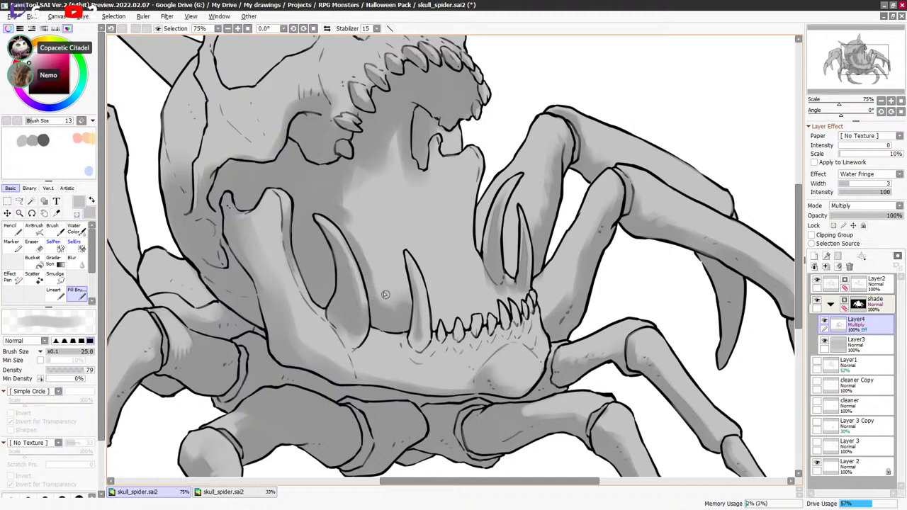
Shade the mouth floor behind the small lower teeth in grey with the brush between 30 and 50, softening with the transparent colour.
alt+click(394, 308)
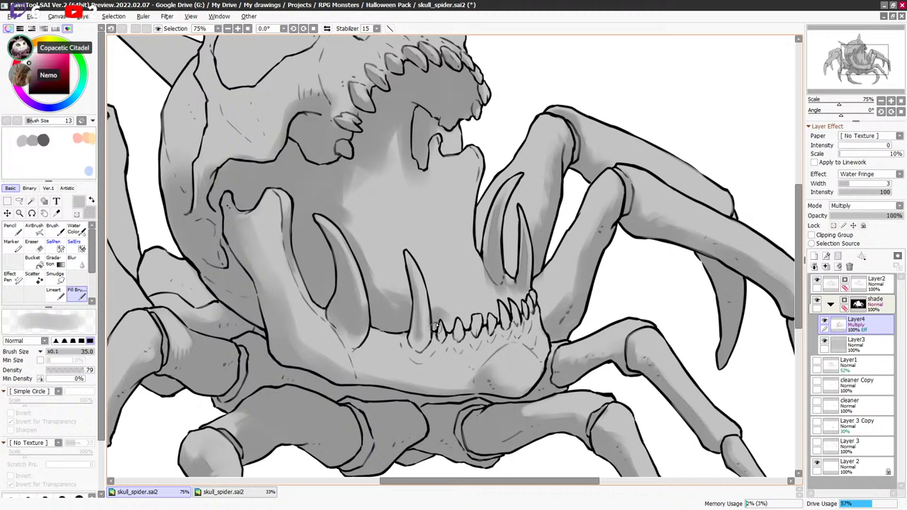
key(bracketright)
mouse_move(447, 310)
mouse_down()
mouse_move(465, 325)
mouse_move(465, 305)
mouse_move(477, 307)
mouse_move(468, 317)
mouse_move(482, 306)
mouse_move(486, 323)
mouse_move(473, 307)
mouse_move(486, 305)
mouse_move(498, 321)
mouse_move(502, 293)
mouse_up()
key(bracketleft)
key(bracketleft)
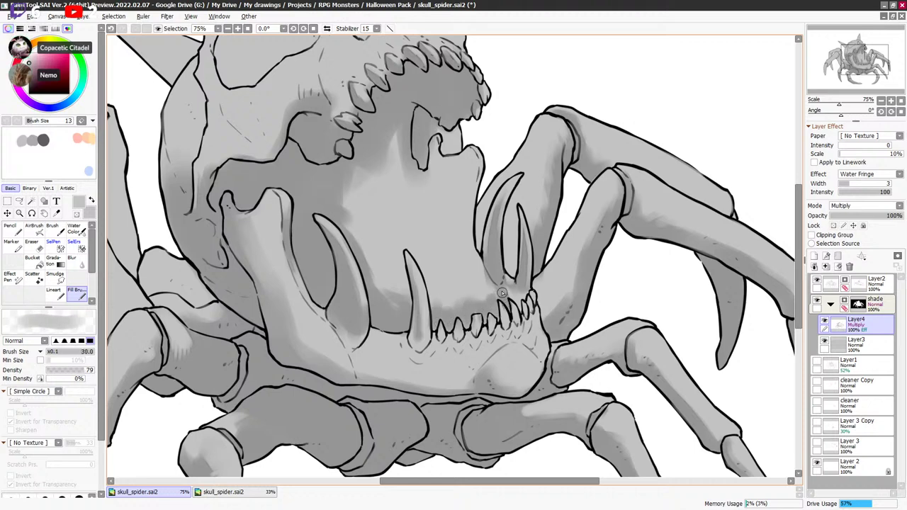
key(bracketright)
key(bracketright)
key(bracketright)
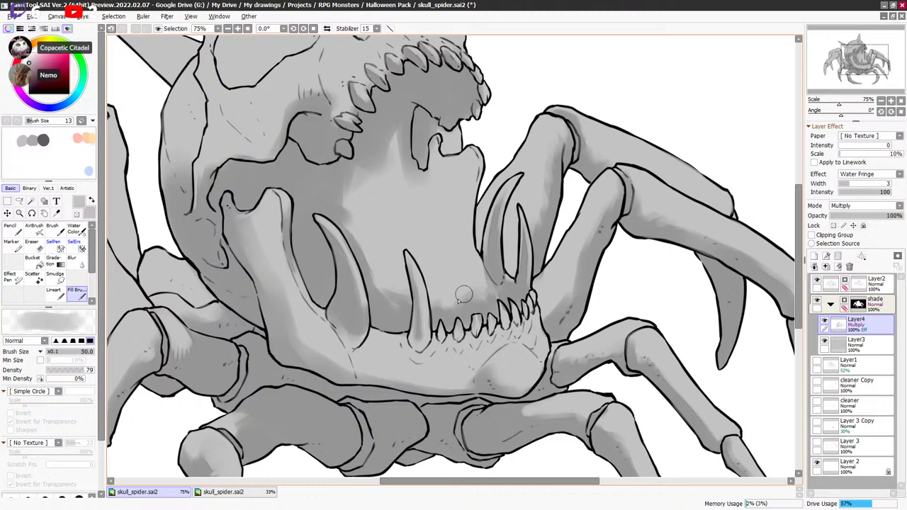
key(minus)
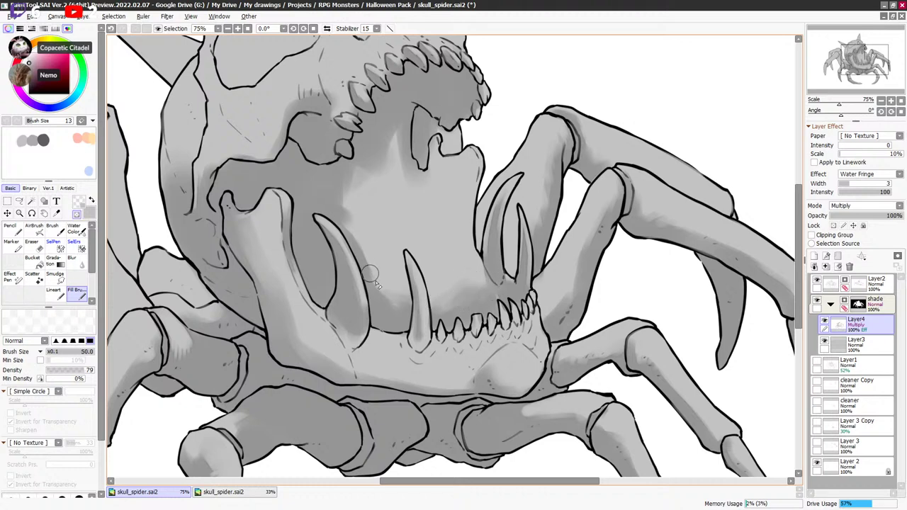
Deepen the grey shadow across the upper mouth interior beneath the palate and hooked bone with the brush at 60 to 80.
scroll(359, 213, up, 1)
key(minus)
key(bracketright)
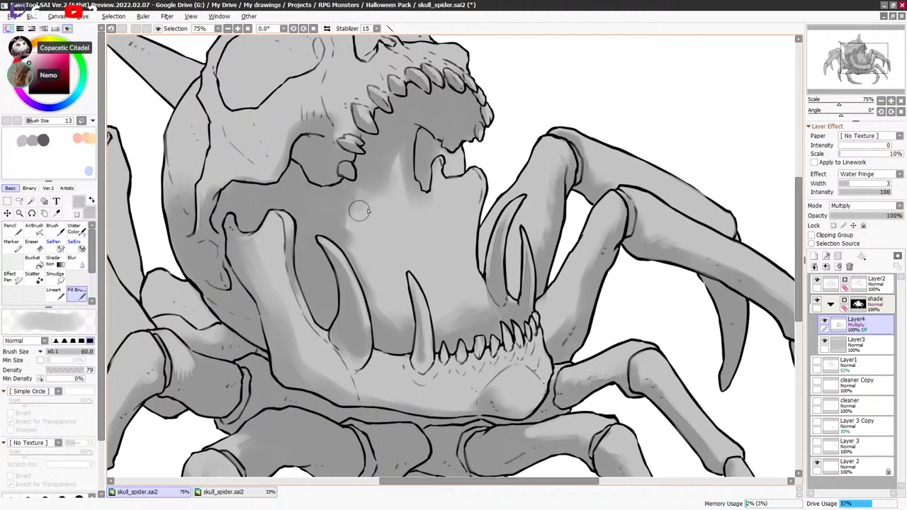
key(bracketright)
mouse_move(359, 210)
mouse_down()
mouse_move(374, 208)
mouse_move(344, 210)
mouse_move(405, 187)
mouse_up()
key(bracketright)
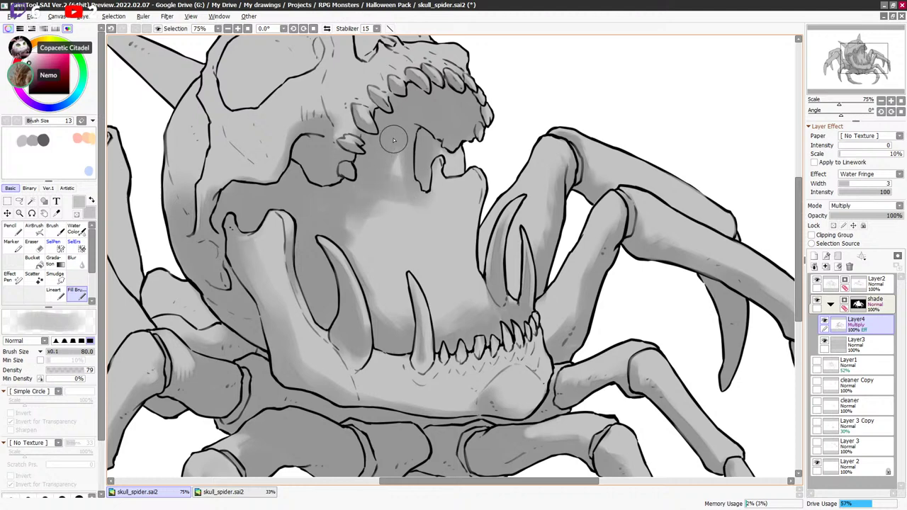
key(bracketleft)
key(bracketleft)
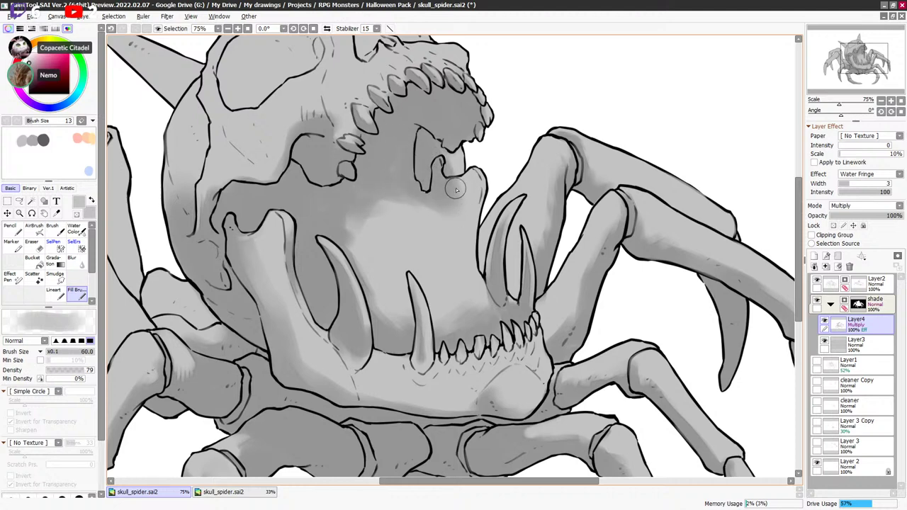
Clean up the shading around the hooked bone at the mouth's far side with the transparent colour at 16.
key(minus)
key(bracketleft)
key(bracketleft)
key(bracketleft)
key(bracketleft)
key(bracketleft)
key(bracketleft)
key(bracketleft)
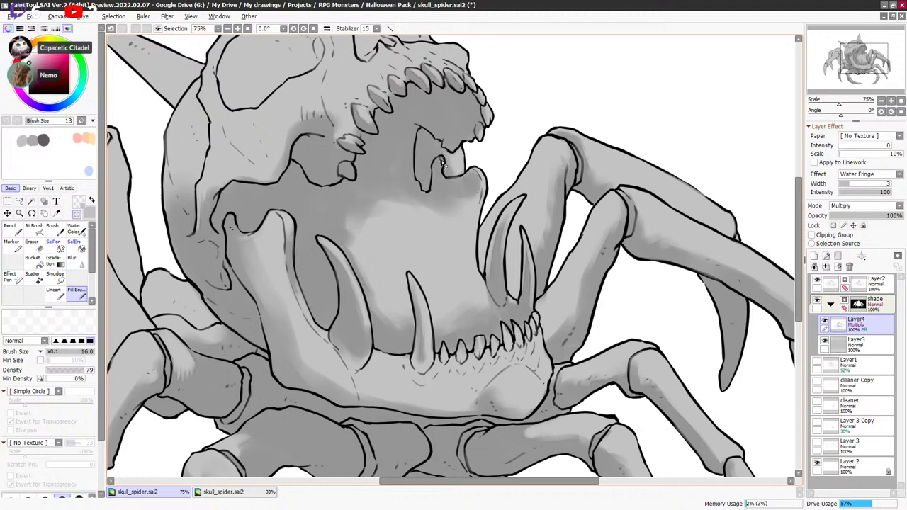
key(minus)
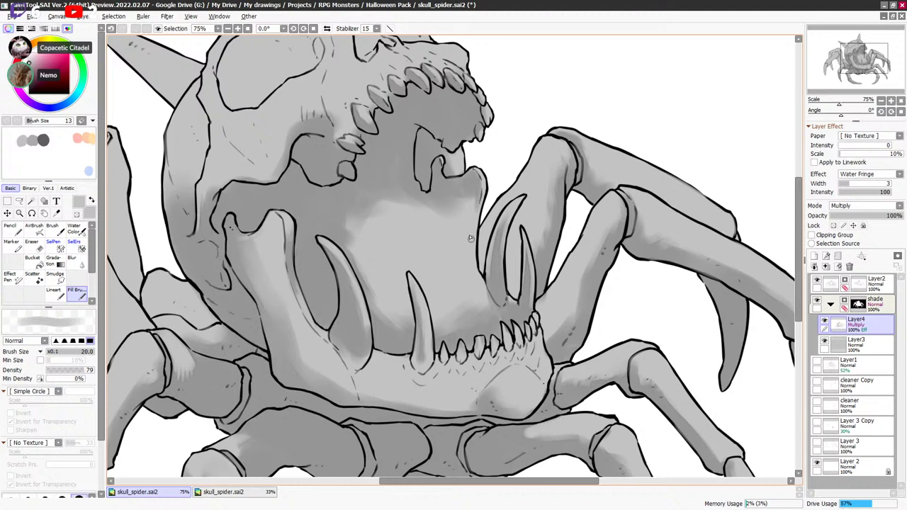
Shade the mouth interior in grey down the far jaw edge toward the base of the far fangs.
key(bracketright)
key(bracketright)
key(bracketright)
key(bracketright)
key(bracketright)
key(bracketright)
key(bracketright)
key(bracketright)
mouse_move(463, 253)
mouse_down()
mouse_move(474, 197)
mouse_move(471, 267)
mouse_up()
key(bracketleft)
key(bracketleft)
mouse_move(474, 265)
mouse_down()
mouse_move(484, 299)
mouse_move(473, 271)
mouse_move(483, 239)
mouse_up()
key(minus)
key(minus)
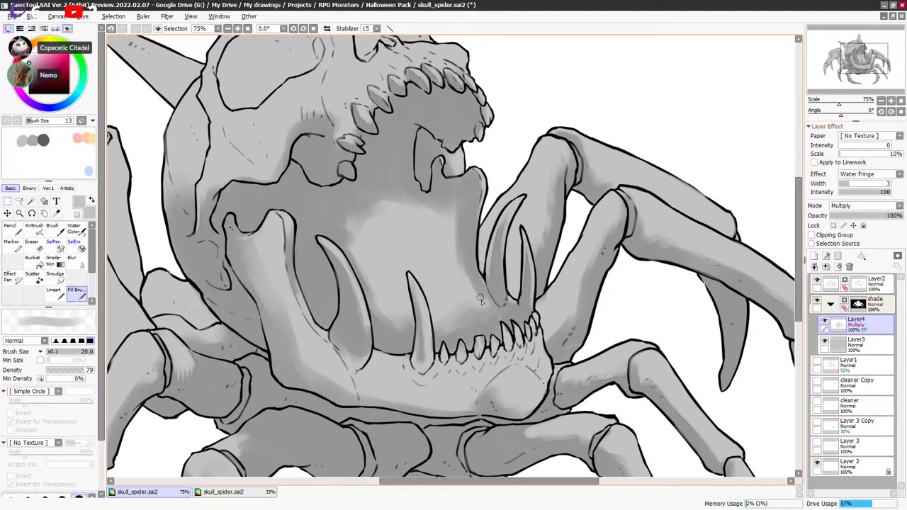
Extend the grey mouth shadow from the far jaw inward and above the small lower teeth with the brush at 50 to 100.
key(bracketright)
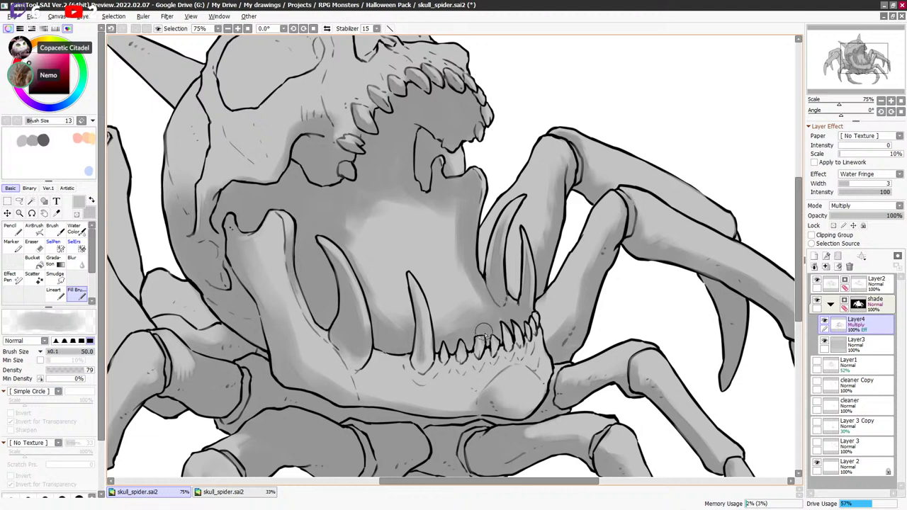
drag(478, 325, 463, 238)
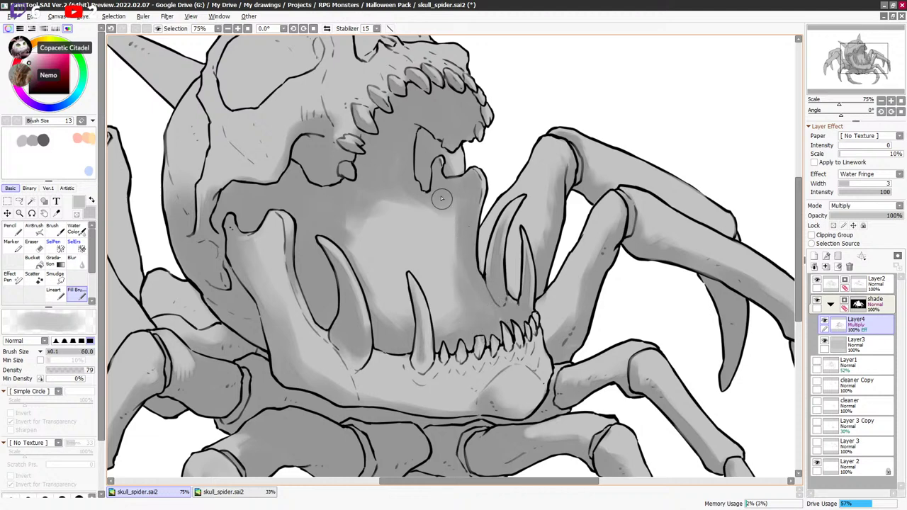
key(bracketright)
key(bracketright)
drag(435, 202, 464, 271)
mouse_move(449, 317)
mouse_down()
mouse_move(457, 314)
mouse_move(451, 261)
mouse_up()
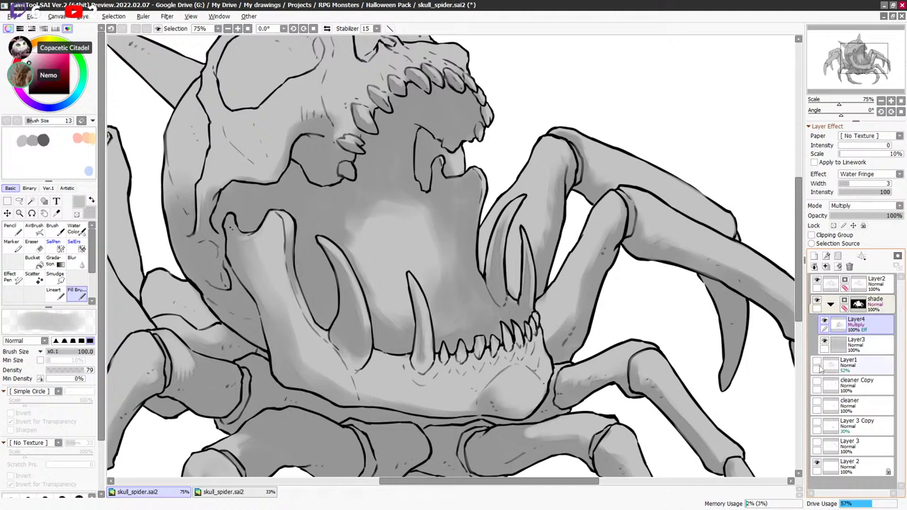
Set Layer3 to Multiply and the shade folder's blending mode to Pass.
click(859, 343)
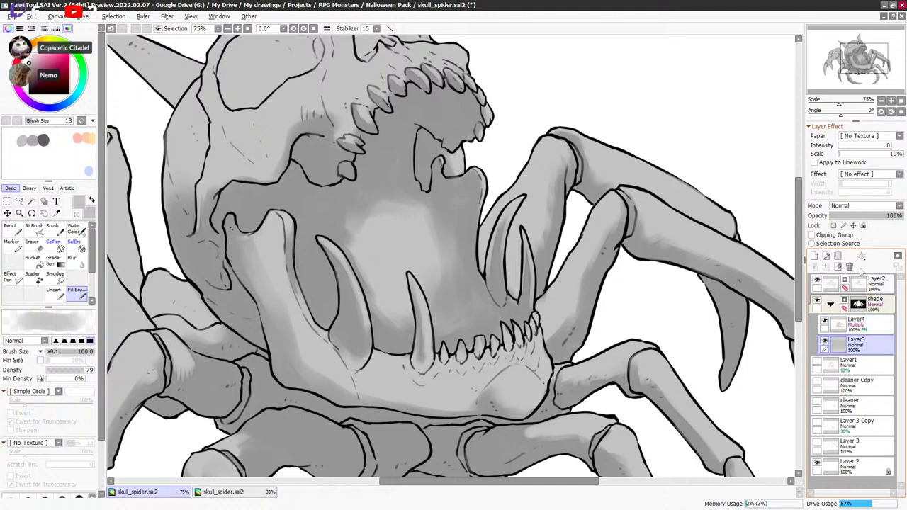
click(861, 206)
click(861, 216)
click(886, 304)
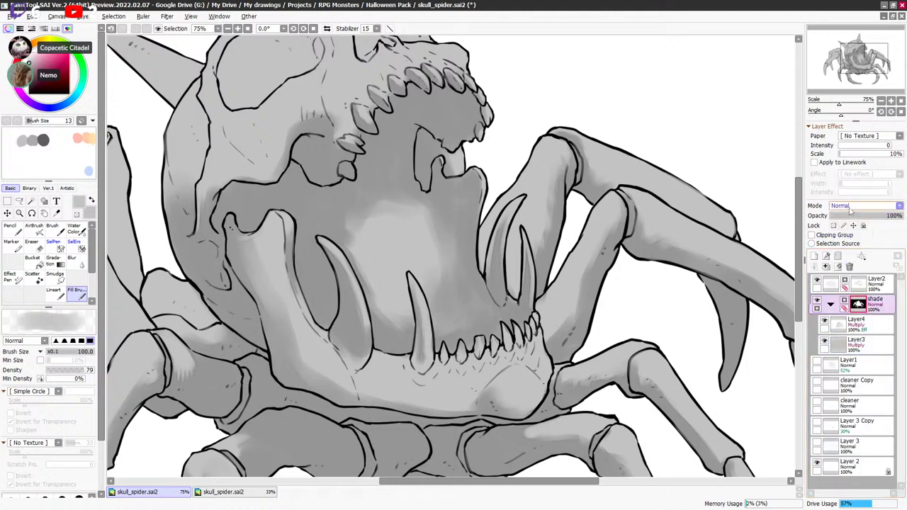
click(861, 206)
click(861, 212)
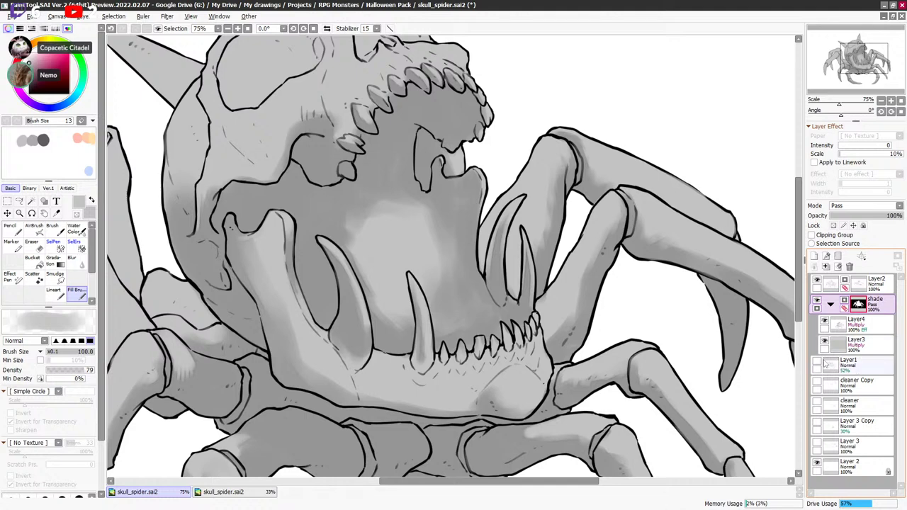
Toggle the visibility of Layer1 and the shade folder to compare the drawing with and without them.
click(817, 362)
click(817, 363)
click(817, 301)
click(817, 301)
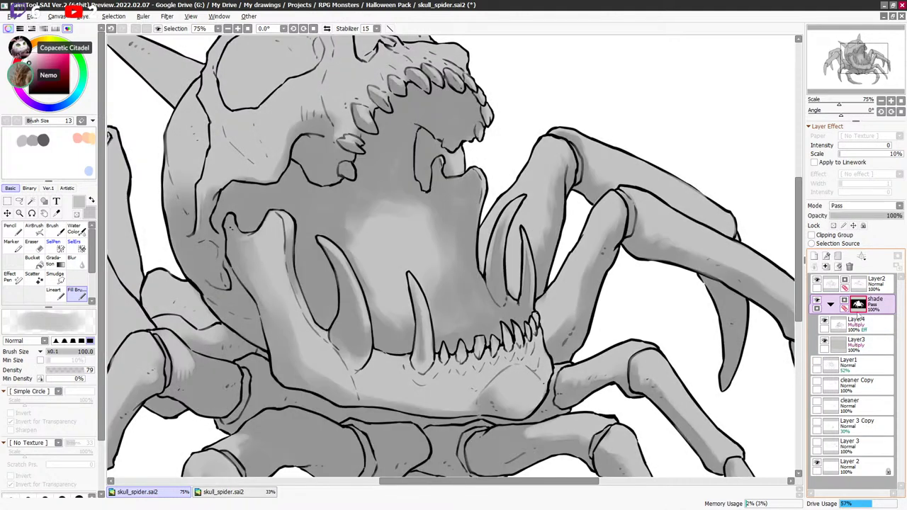
On Layer4, soften the mouth's light patch with the transparent colour at 120 and 80, and shade behind the front fang at 70 and 50.
click(860, 324)
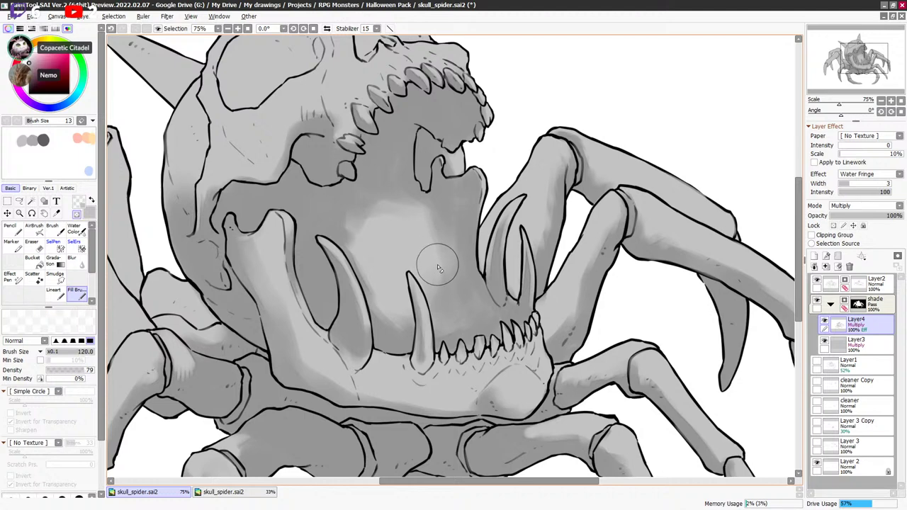
key(bracketleft)
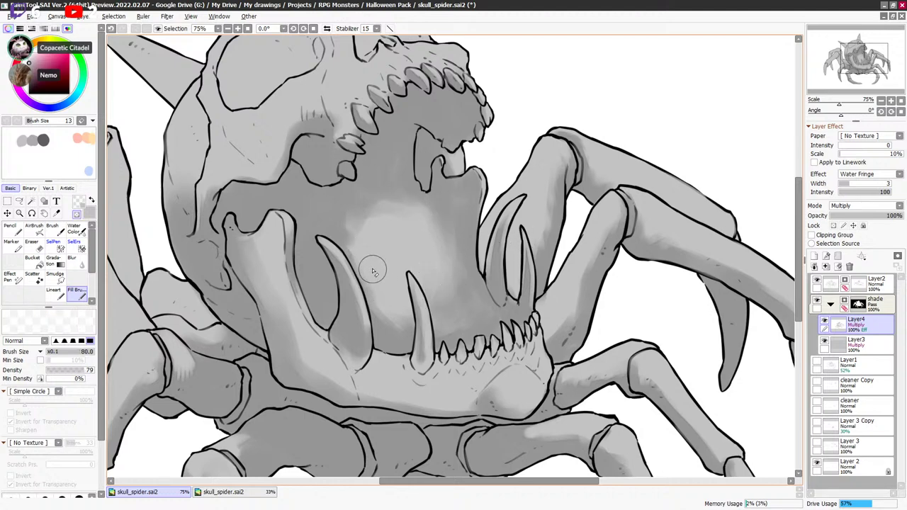
key(minus)
key(bracketleft)
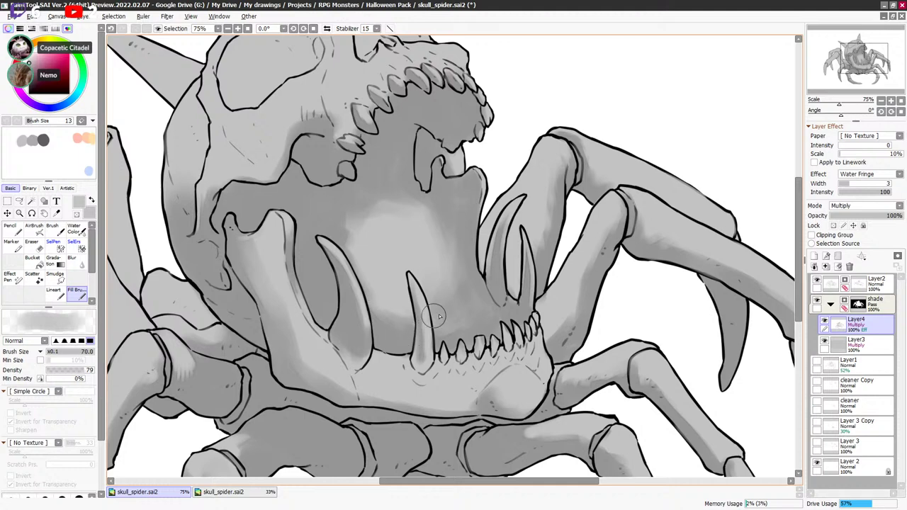
key(bracketleft)
key(bracketleft)
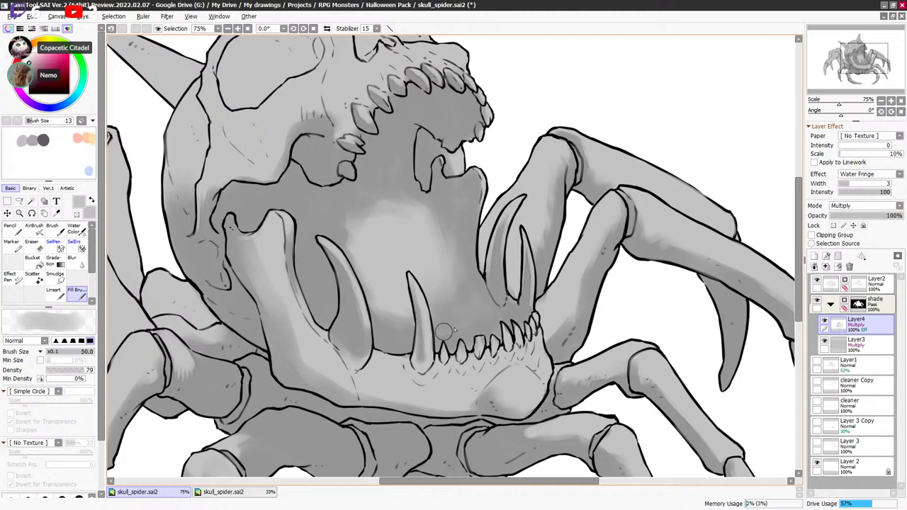
key(e)
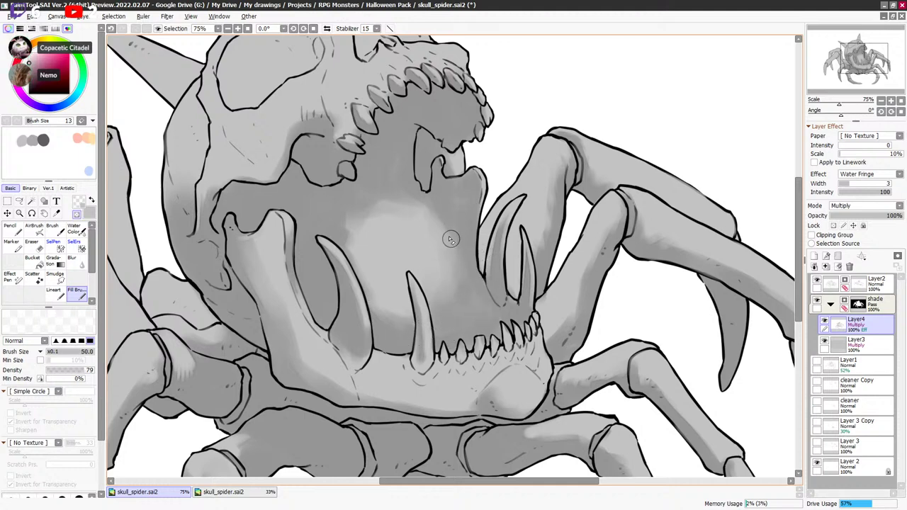
Shade the upper jaw above the near back teeth in grey with the brush at 35.
scroll(496, 188, up, 2)
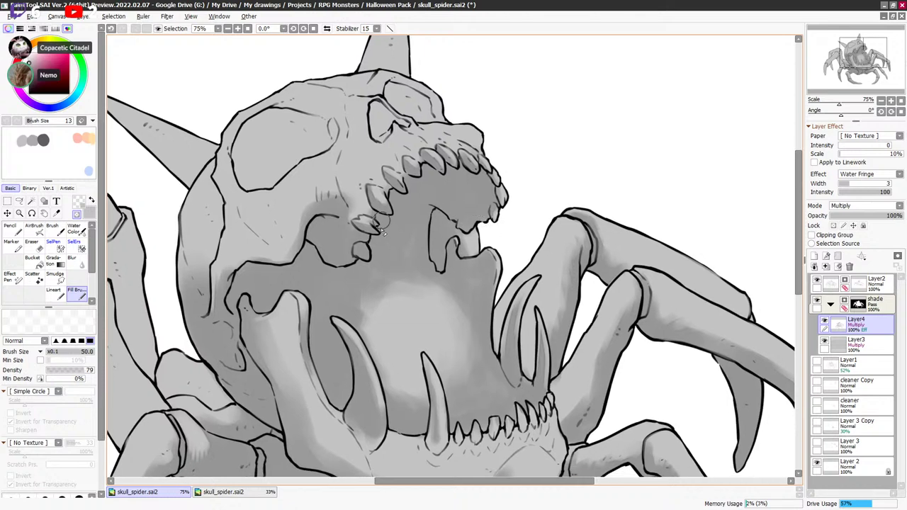
key(bracketleft)
key(bracketleft)
key(bracketleft)
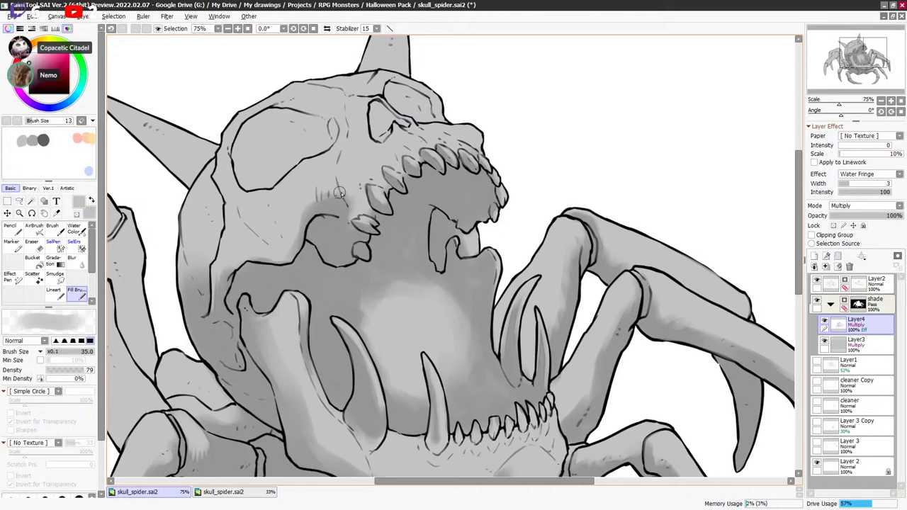
drag(342, 187, 427, 204)
Shade the underside of the near cheekbone above the jaw hinge in grey with the brush at 40 to 60.
key(minus)
key(bracketright)
key(bracketright)
key(bracketright)
key(bracketright)
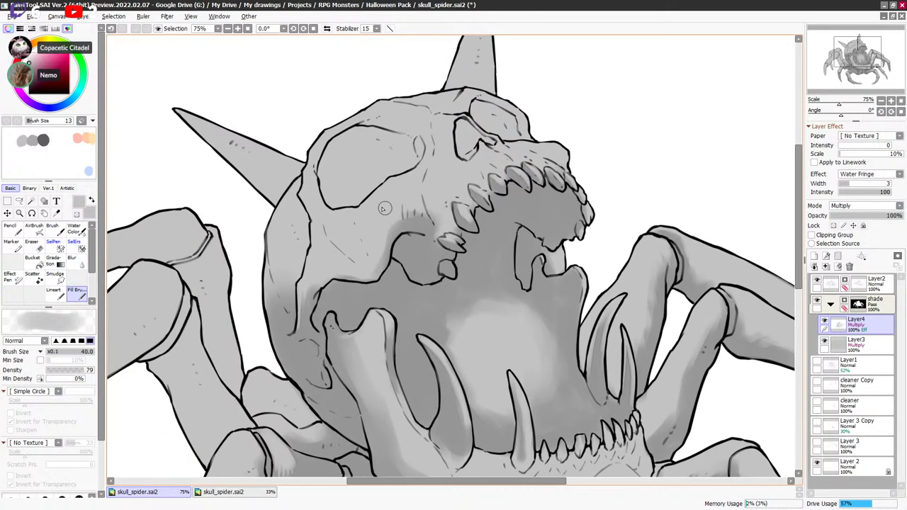
key(bracketright)
drag(325, 264, 358, 266)
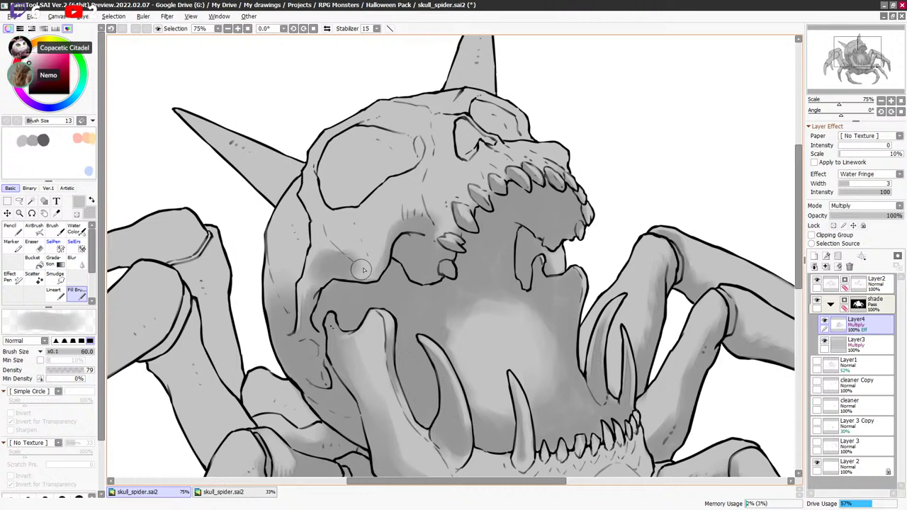
Refine the cheekbone shadow, alternating the transparent colour at 35 with the grey brush at 40 along the lower edge.
key(bracketleft)
key(bracketleft)
key(bracketleft)
key(bracketleft)
key(minus)
key(bracketleft)
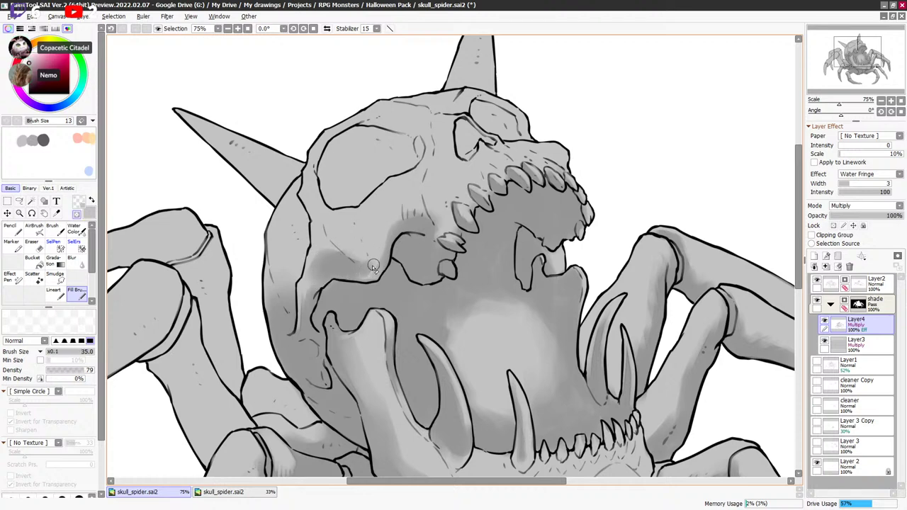
key(bracketright)
key(c)
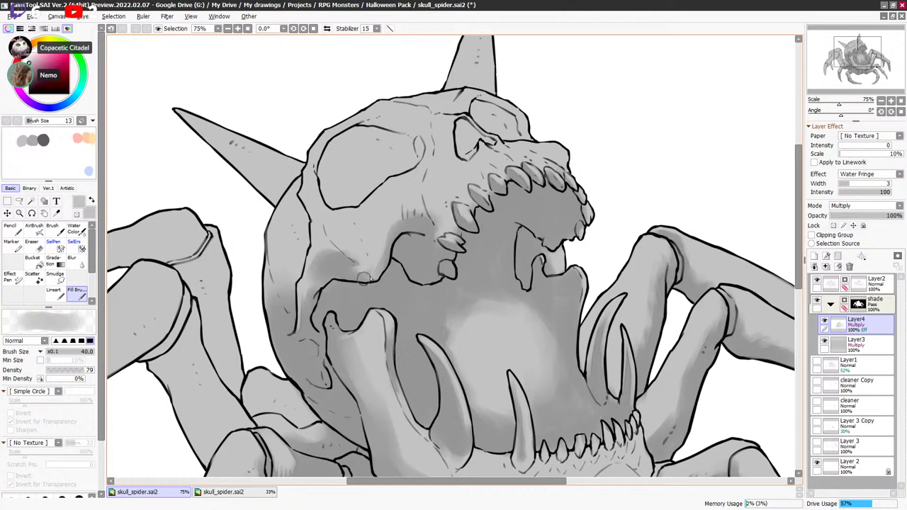
key(minus)
mouse_move(312, 286)
mouse_down()
mouse_move(312, 300)
mouse_move(314, 286)
mouse_up()
key(minus)
key(c)
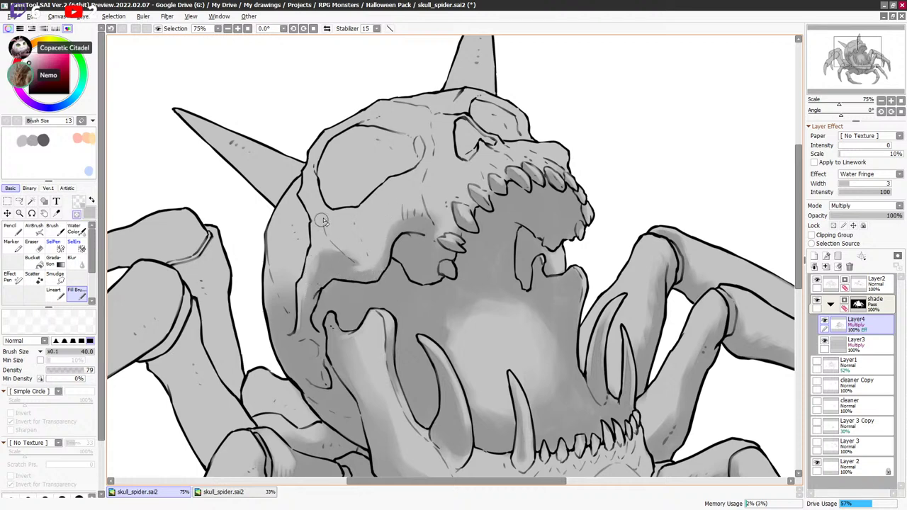
key(c)
key(c)
key(c)
mouse_move(382, 191)
mouse_down()
mouse_move(385, 213)
mouse_move(326, 202)
mouse_move(346, 218)
mouse_move(335, 222)
mouse_move(348, 222)
mouse_up()
key(c)
key(c)
key(ctrl+z)
key(ctrl+z)
Shade the inside of the nasal cavity in grey with the brush between 40 and 20.
drag(557, 186, 555, 189)
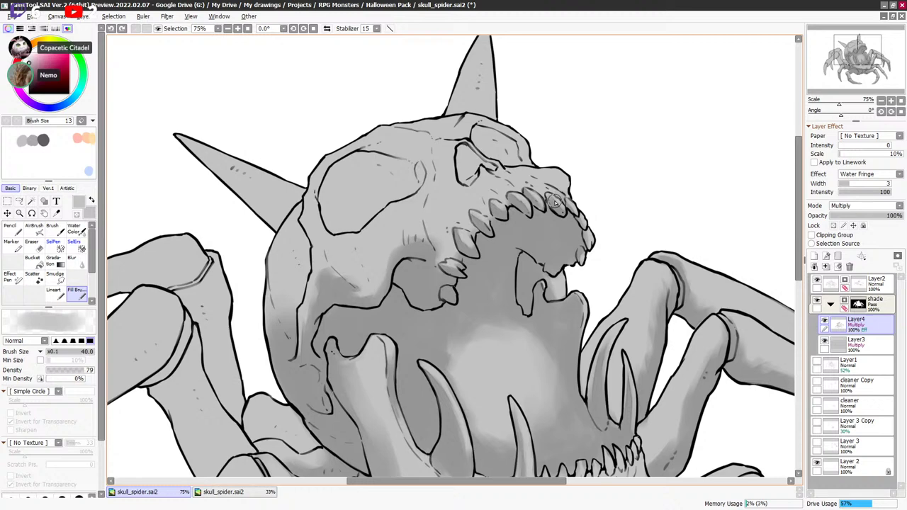
scroll(556, 194, down, 1)
scroll(561, 203, down, 2)
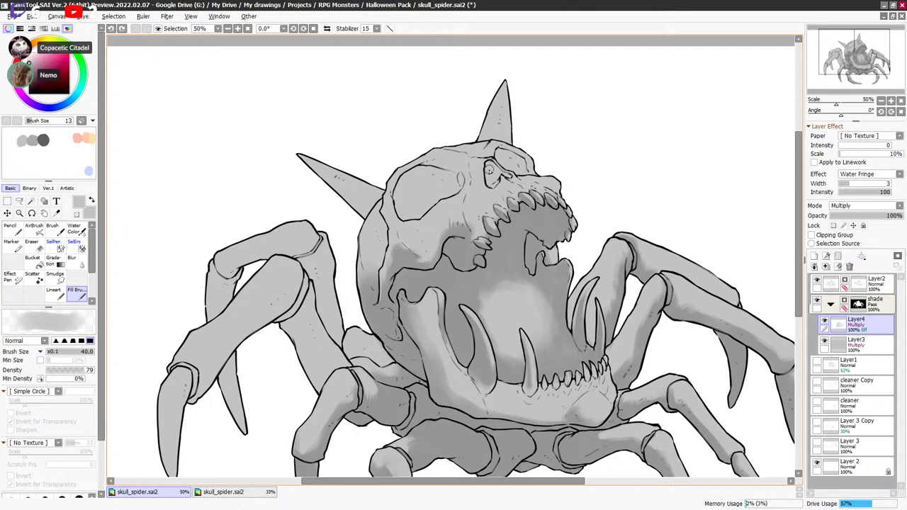
key(bracketleft)
key(bracketleft)
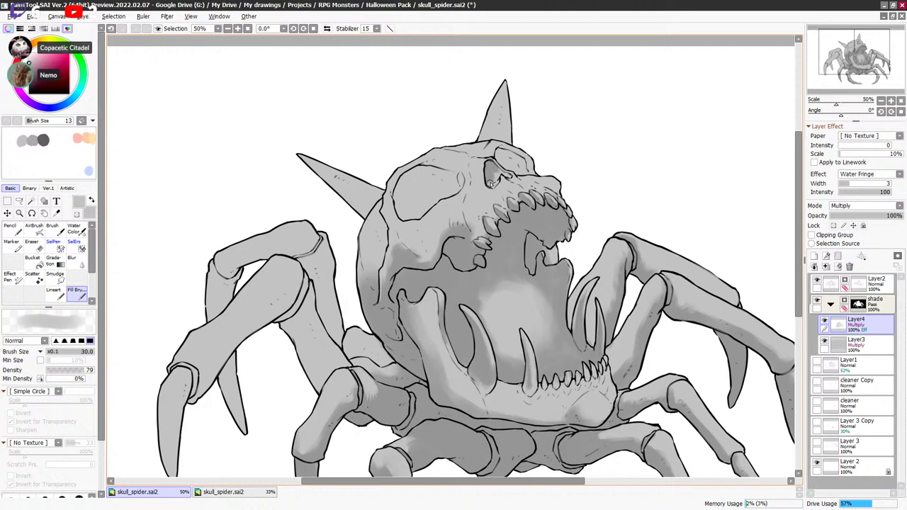
key(bracketleft)
key(bracketleft)
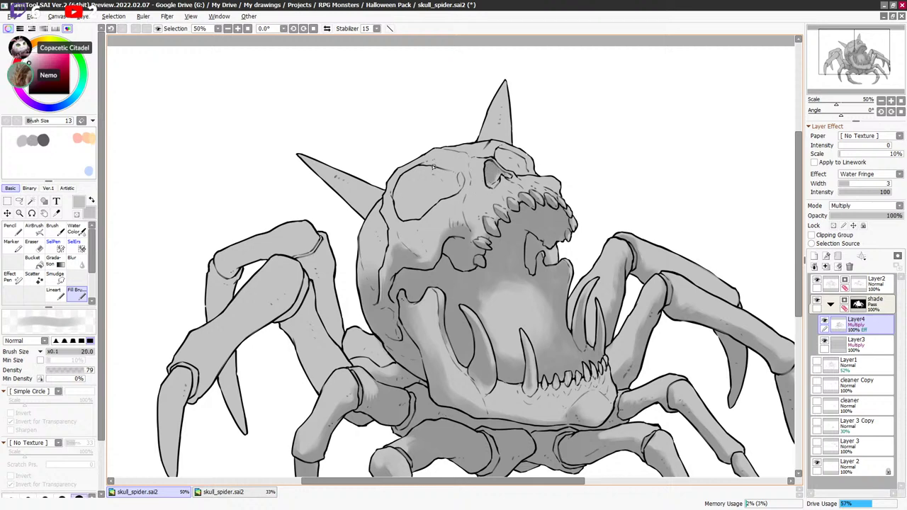
Shade the near eye socket in grey with the brush at 60 to 80, and the far eye socket at 40 and 35.
key(bracketright)
key(bracketright)
key(bracketright)
key(bracketright)
key(bracketright)
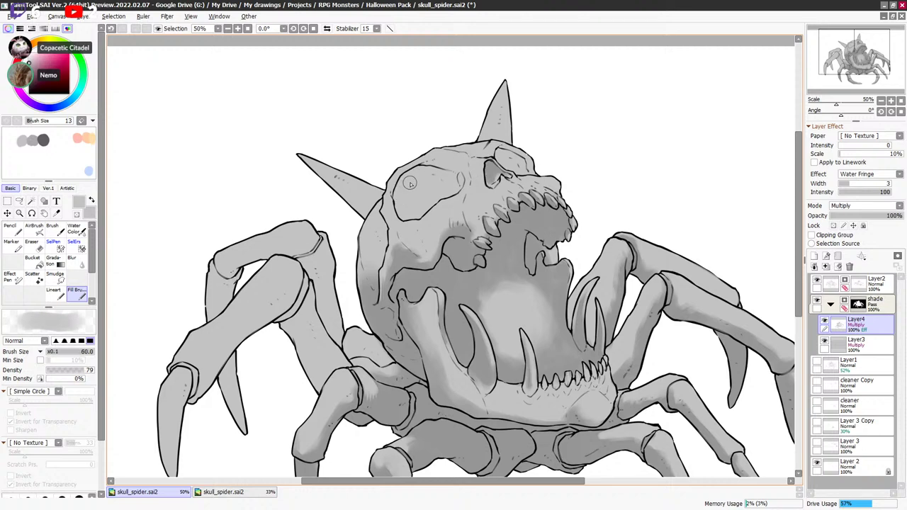
drag(396, 196, 425, 162)
key(ctrl+z)
drag(528, 257, 526, 255)
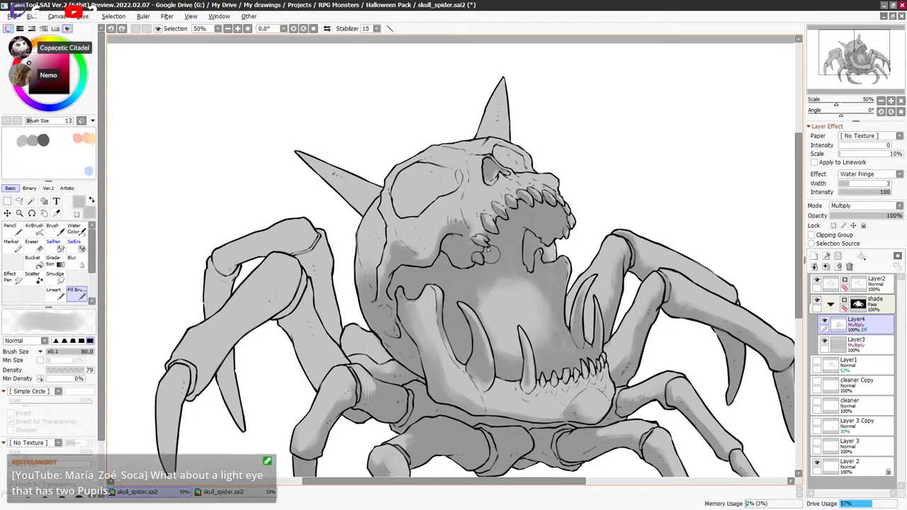
key(bracketleft)
key(bracketleft)
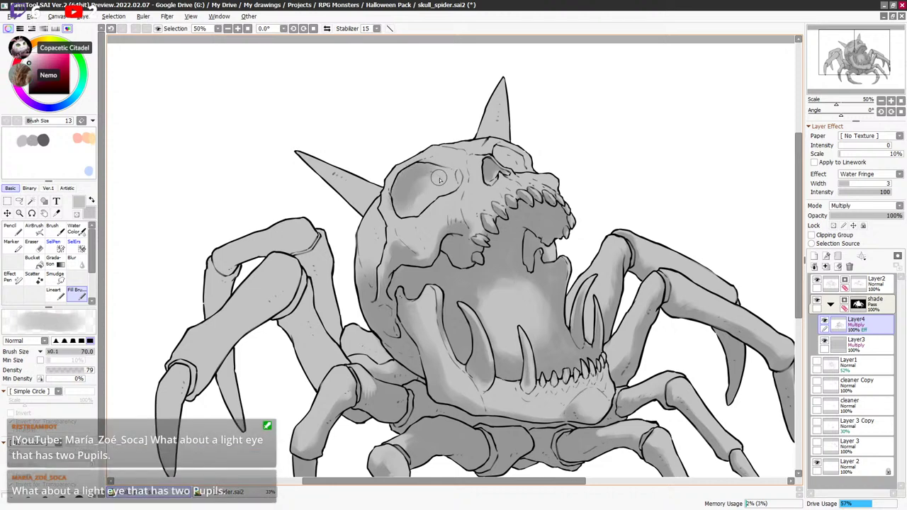
key(bracketleft)
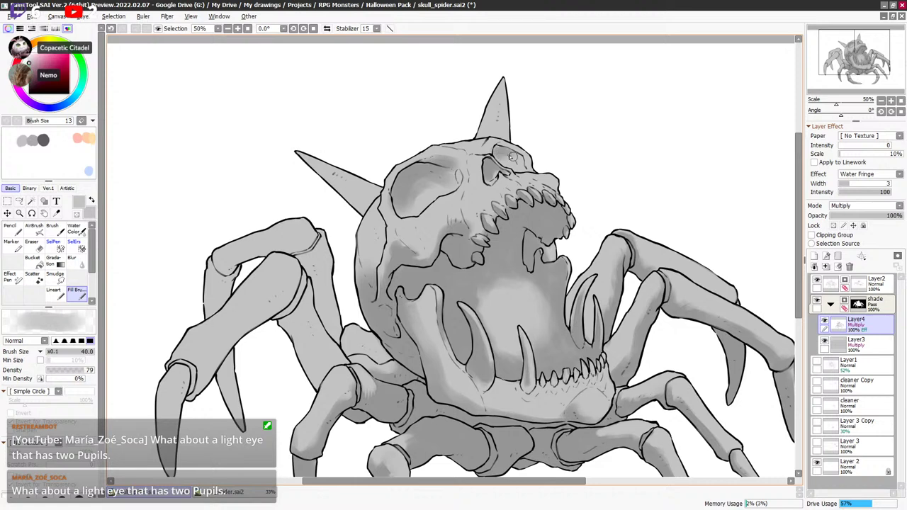
key(bracketleft)
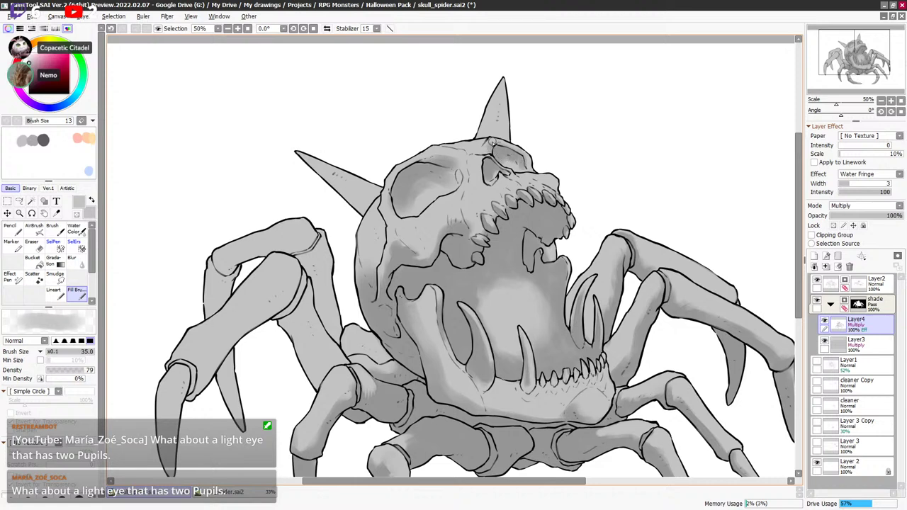
Shade the brow above the near eye socket in grey at 60, softening its edges with the transparent colour at 50 and 35.
key(bracketright)
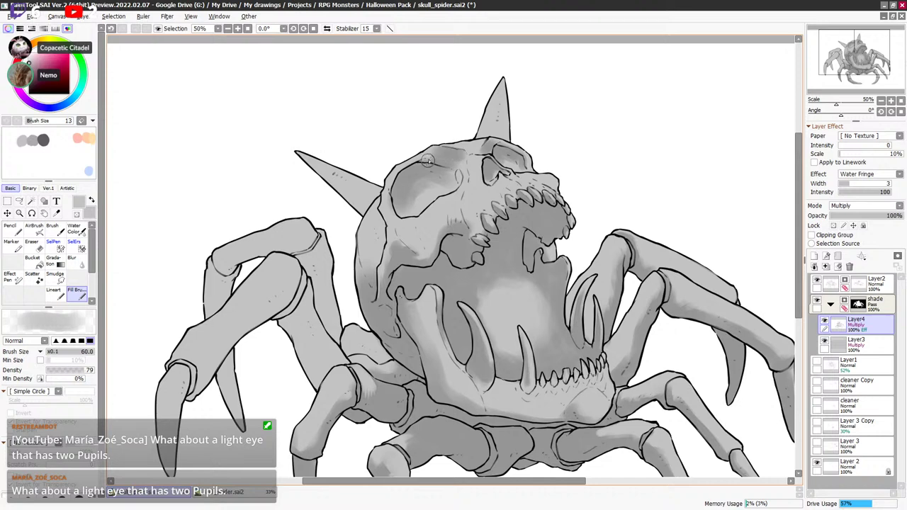
key(bracketleft)
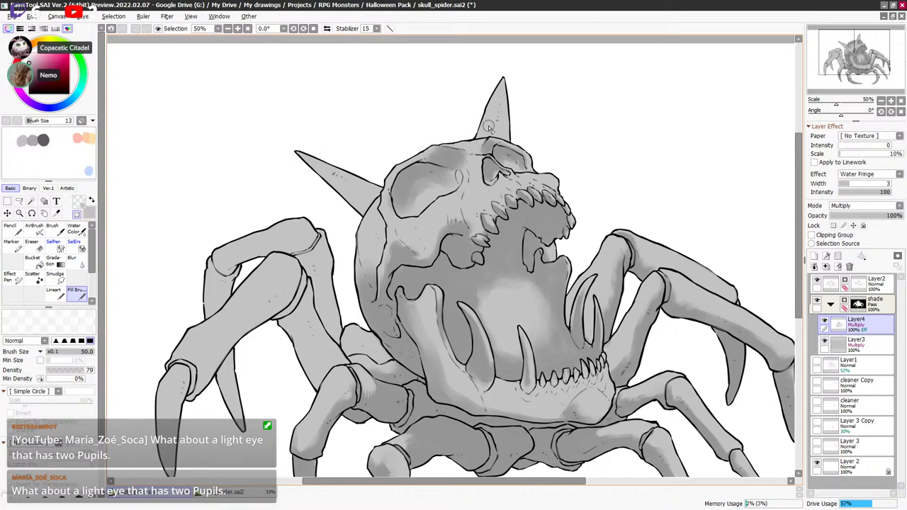
key(bracketleft)
key(bracketleft)
key(bracketleft)
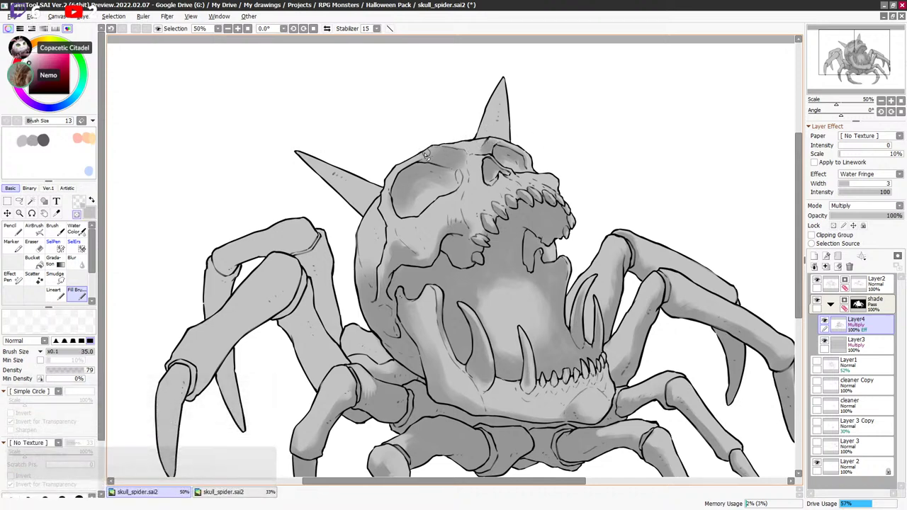
key(bracketright)
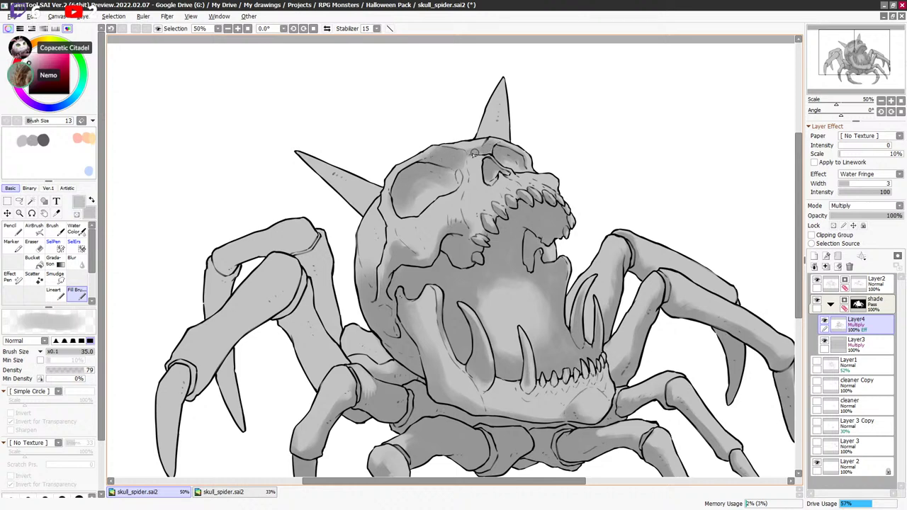
Shade the brow towards the far eye socket in grey at 35 and 40, trimming it with the transparent colour at 20.
key(bracketleft)
key(bracketright)
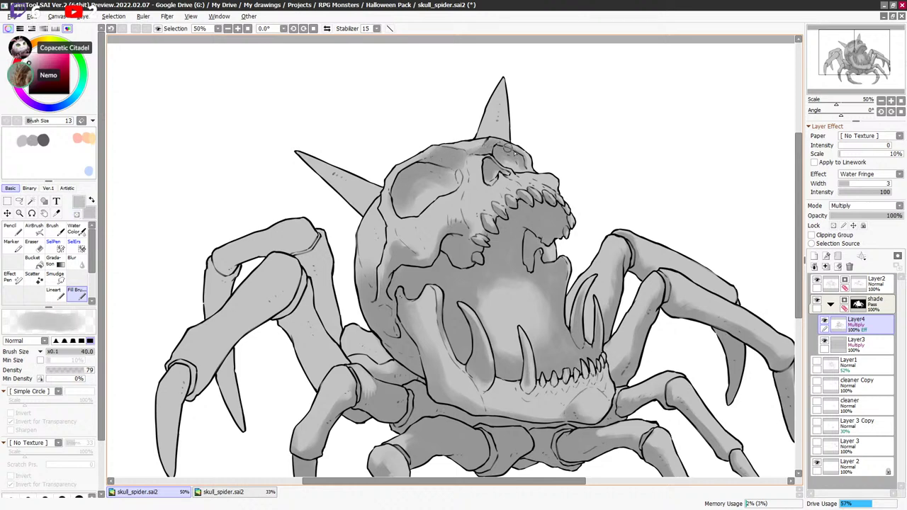
key(bracketleft)
key(bracketleft)
key(bracketleft)
key(bracketleft)
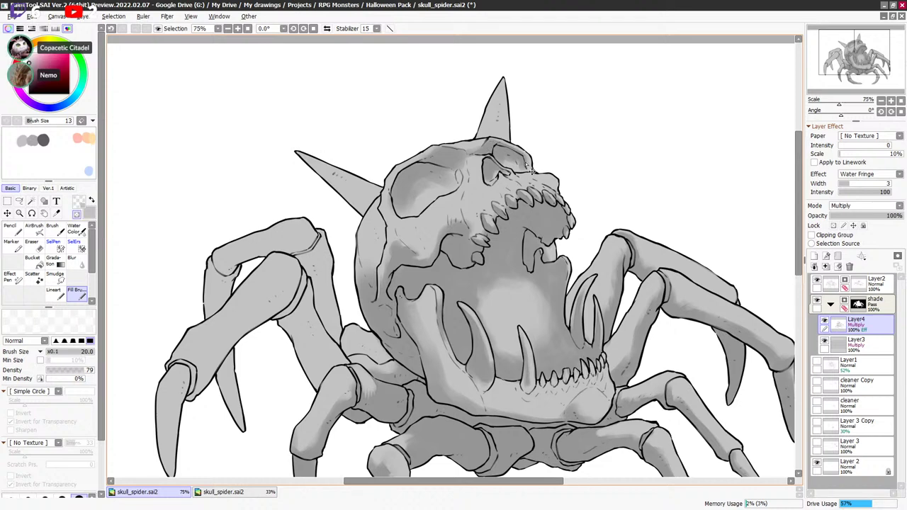
Refine the edges between the nasal cavity and far eye socket with the transparent colour at 14 and 12 and grey at 14.
scroll(491, 161, up, 2)
key(bracketleft)
key(bracketleft)
key(bracketleft)
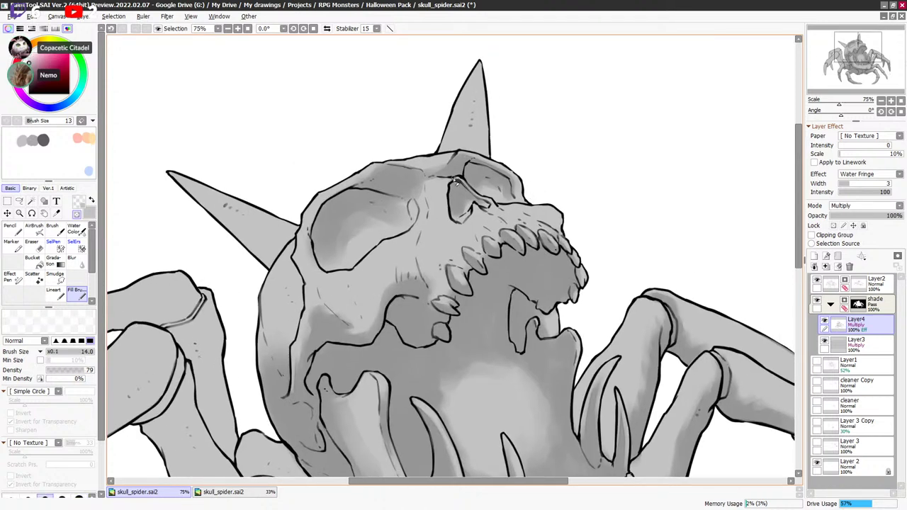
key(bracketright)
key(bracketright)
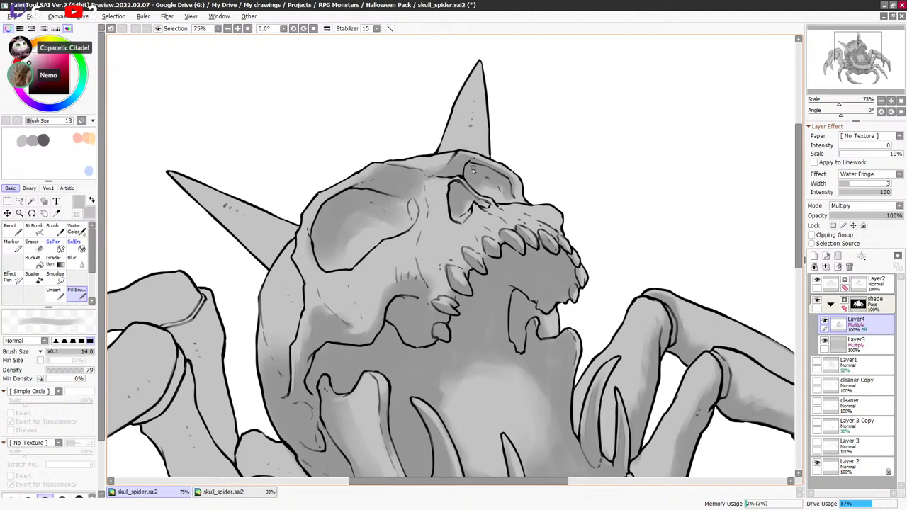
key(minus)
key(minus)
key(minus)
key(bracketleft)
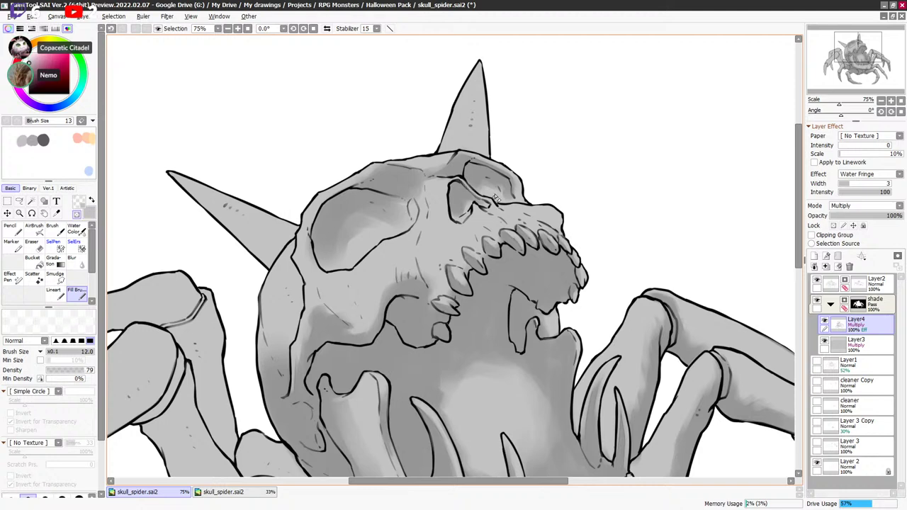
Shade the bone between the near eye socket and nasal cavity in grey, softening it with the transparent colour at 30.
key(bracketright)
key(bracketright)
key(bracketright)
key(bracketright)
key(bracketright)
key(bracketleft)
key(bracketleft)
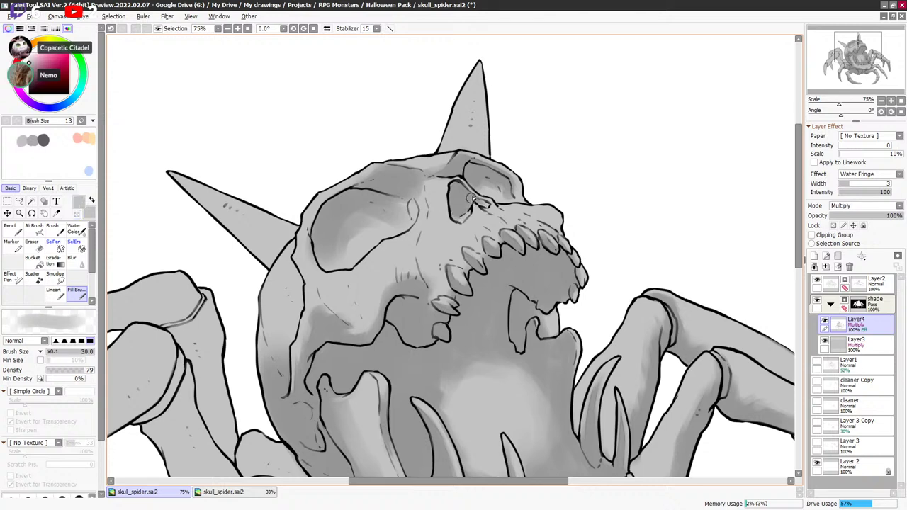
key(bracketright)
key(bracketright)
mouse_move(429, 192)
mouse_down()
mouse_move(435, 217)
mouse_move(422, 180)
mouse_up()
key(minus)
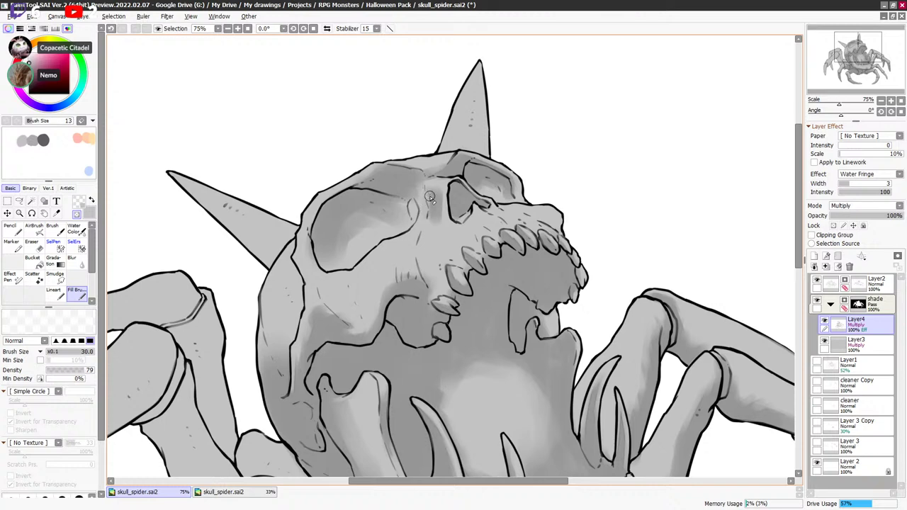
Rework the shading inside the near eye socket with the transparent colour and grey, both at 35.
key(bracketright)
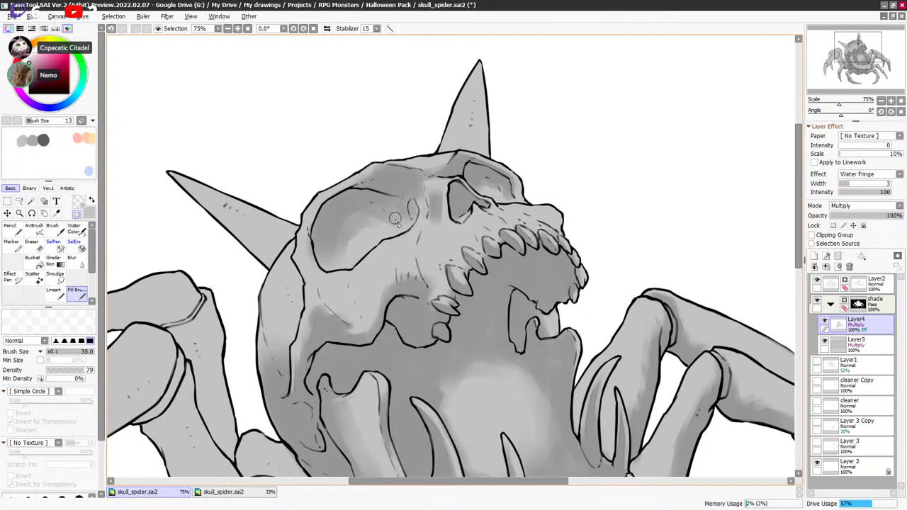
key(bracketright)
key(bracketright)
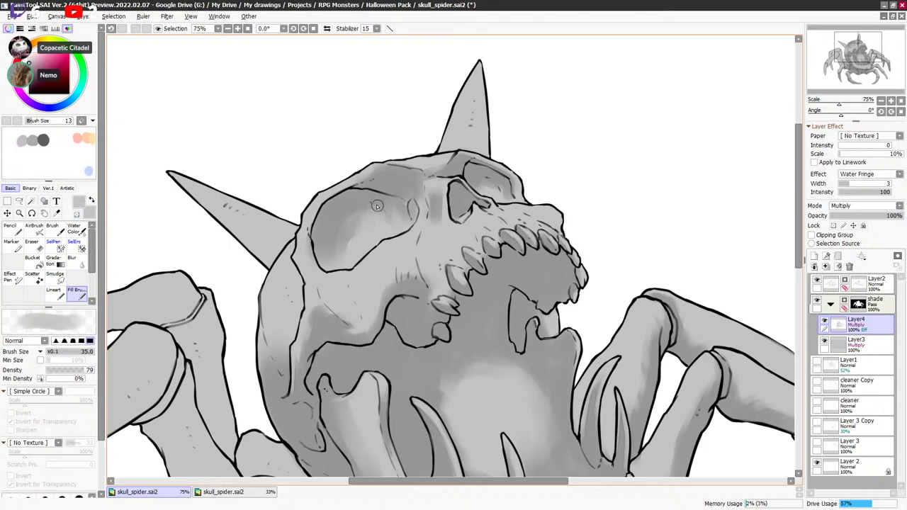
Blend the nose bridge shadow up into the brow, using the transparent colour at 25 and grey at 30 and 25.
key(bracketleft)
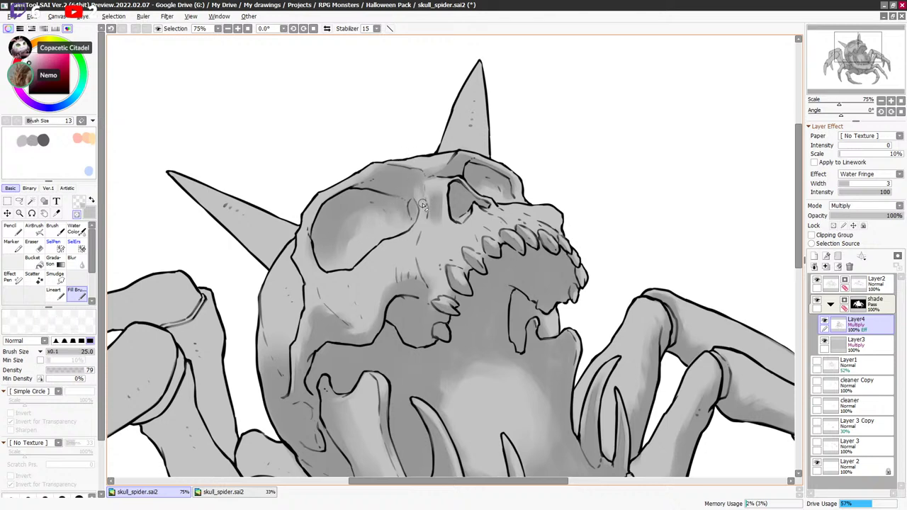
key(bracketright)
key(x)
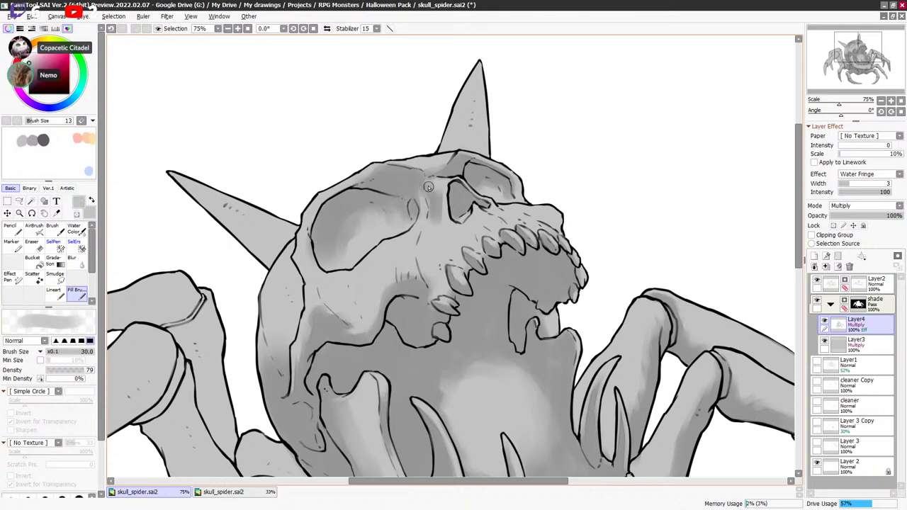
key(bracketleft)
key(bracketleft)
key(bracketright)
key(bracketright)
key(x)
key(bracketleft)
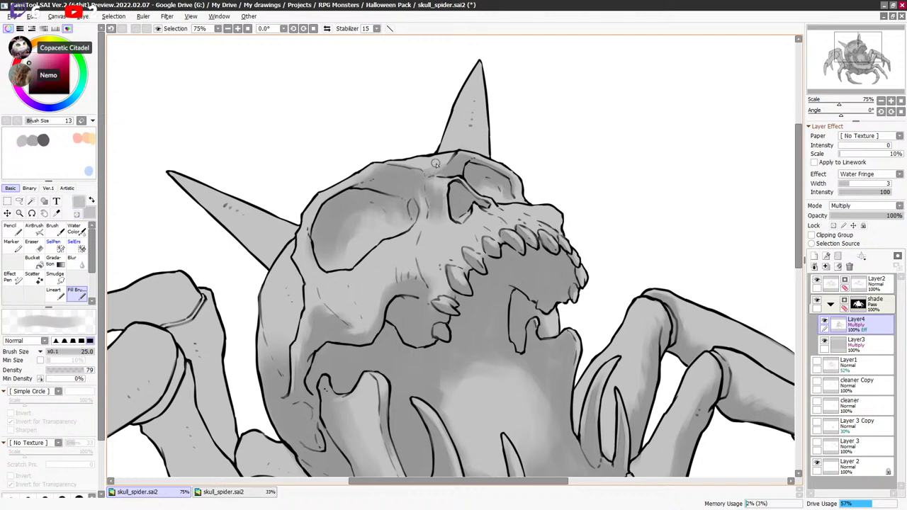
Lighten the top of the brow with the transparent colour at 20 and shade the far eye socket's rim in grey at 30.
key(bracketleft)
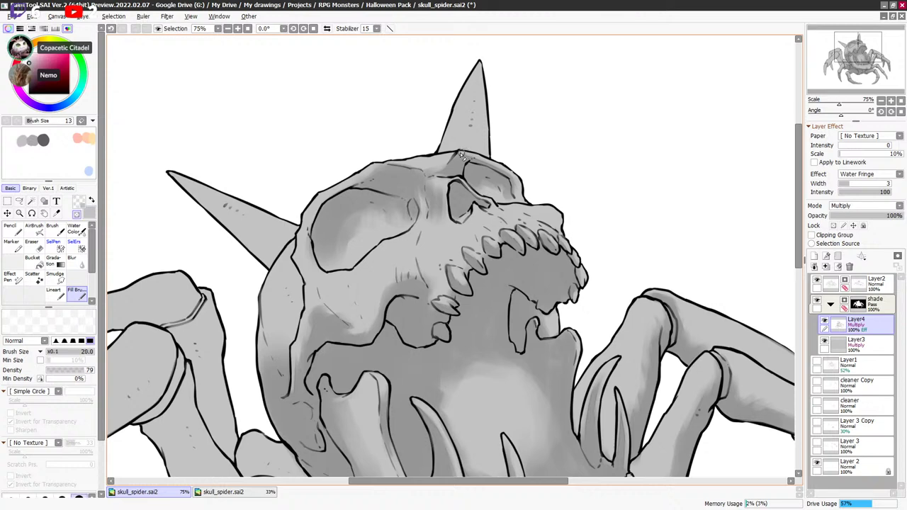
key(bracketright)
key(bracketright)
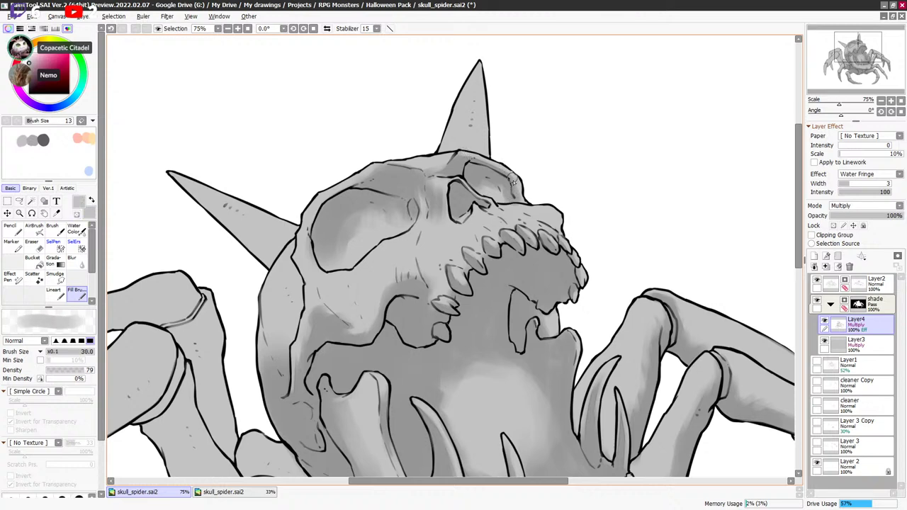
Shade the front of the snout in grey at 35 and trim the shadow with the transparent colour at 20.
key(bracketright)
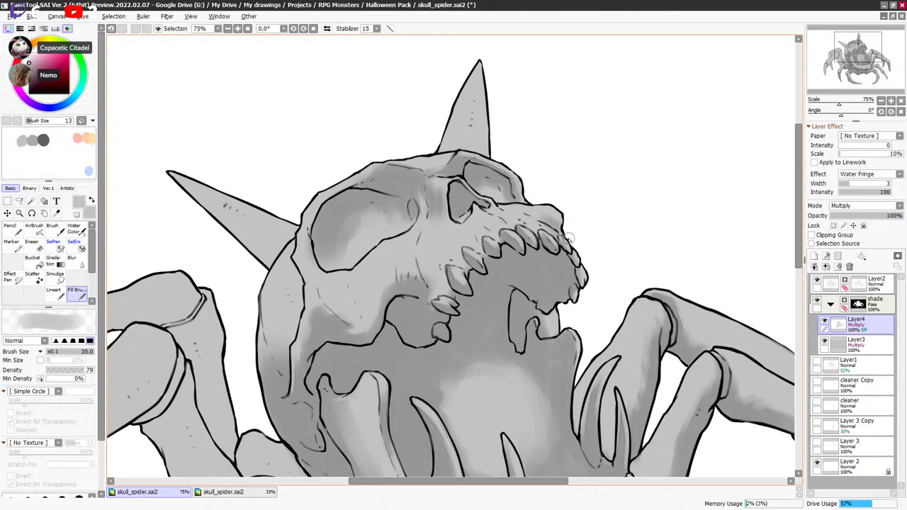
key(minus)
key(bracketleft)
key(bracketleft)
key(bracketleft)
key(minus)
key(minus)
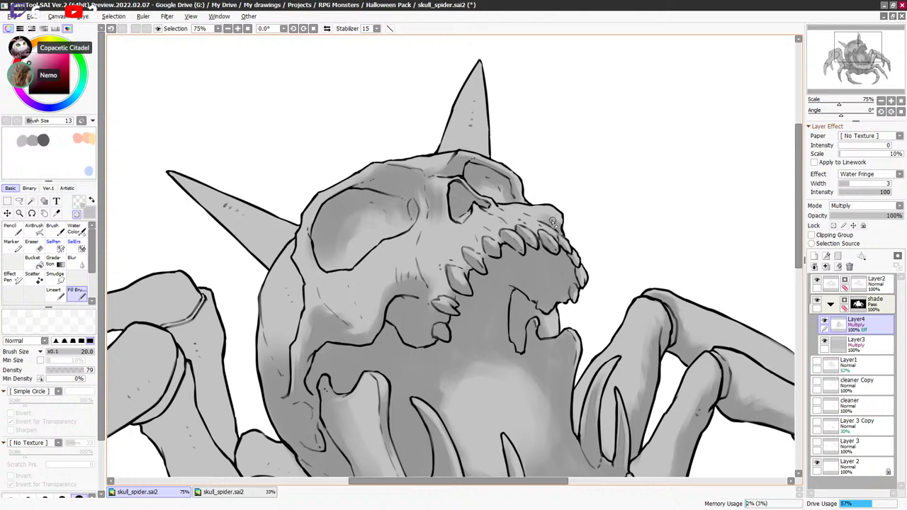
Build up the snout tip's grey shadow, softening it with the transparent colour at 30 and adding fine grey strokes at 14.
key(e)
key(bracketright)
key(bracketright)
key(minus)
drag(581, 193, 577, 192)
key(minus)
key(minus)
key(bracketleft)
key(minus)
key(e)
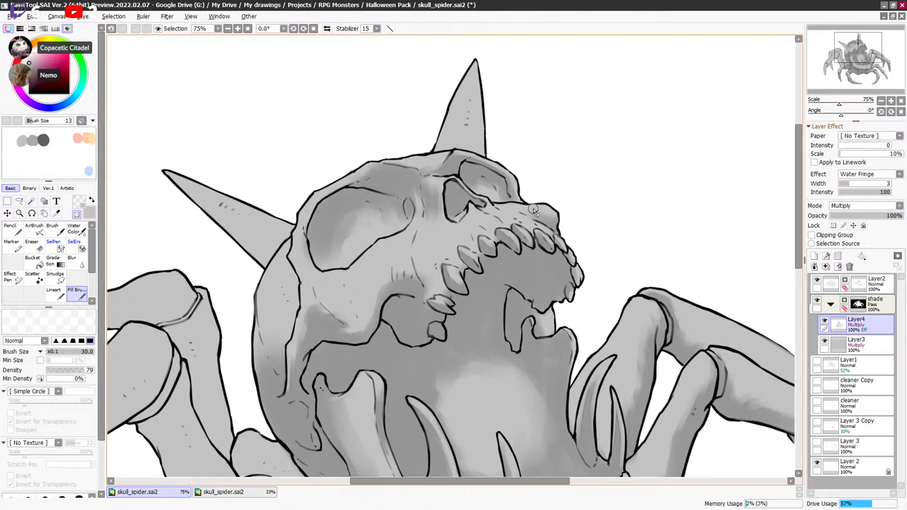
key(bracketleft)
key(e)
key(bracketleft)
key(bracketleft)
key(bracketleft)
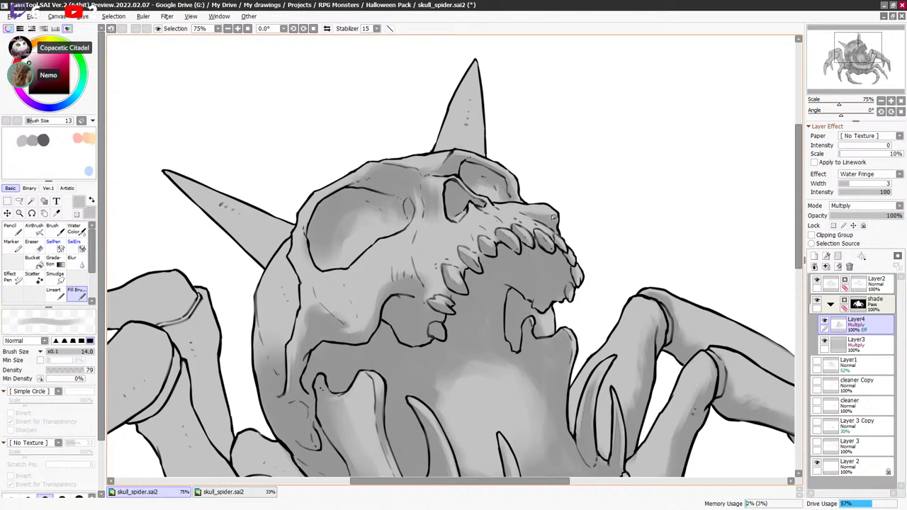
Shade the upper jaw above the back teeth in grey at 50, softening it with the transparent colour at 35.
key(bracketright)
key(bracketright)
key(bracketright)
key(bracketright)
key(bracketright)
key(bracketright)
key(bracketright)
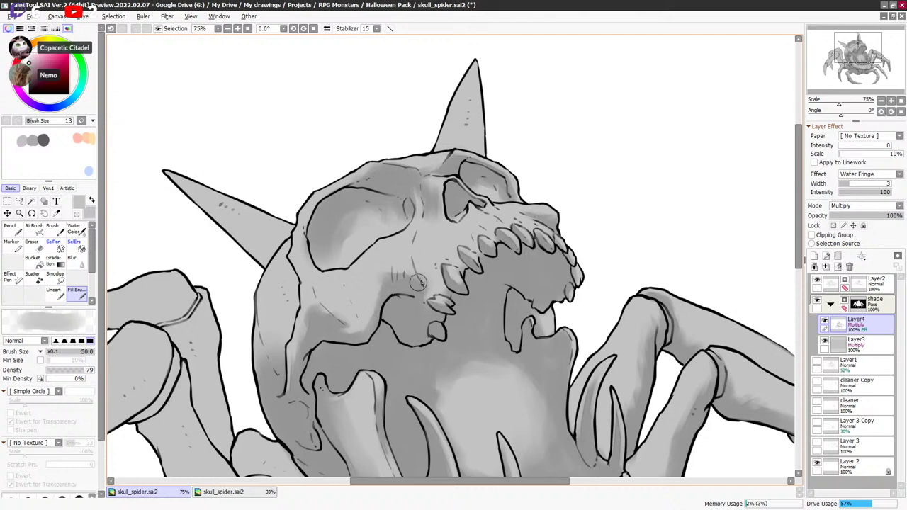
drag(414, 270, 405, 268)
key(minus)
key(bracketleft)
key(bracketleft)
key(bracketleft)
key(bracketleft)
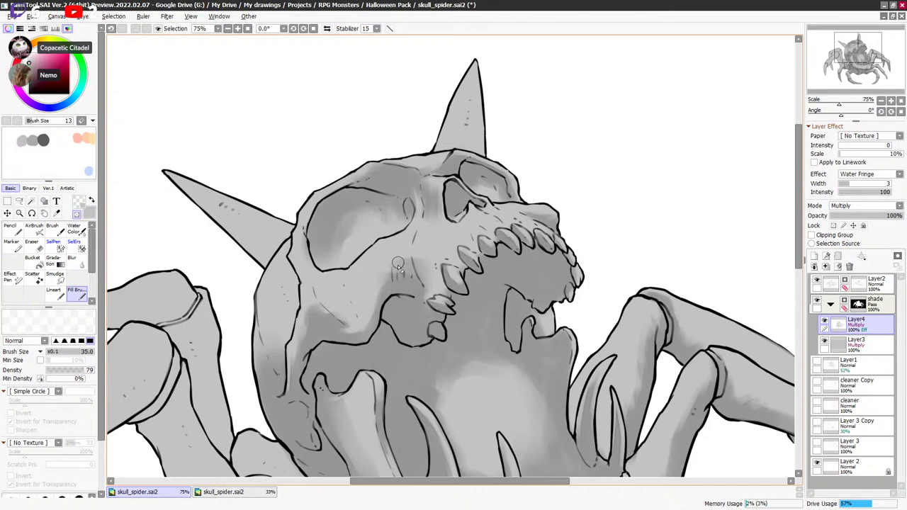
Shade the upper jaw around the side tooth roots in grey at 25 and 50, blending with the transparent colour at 50.
key(e)
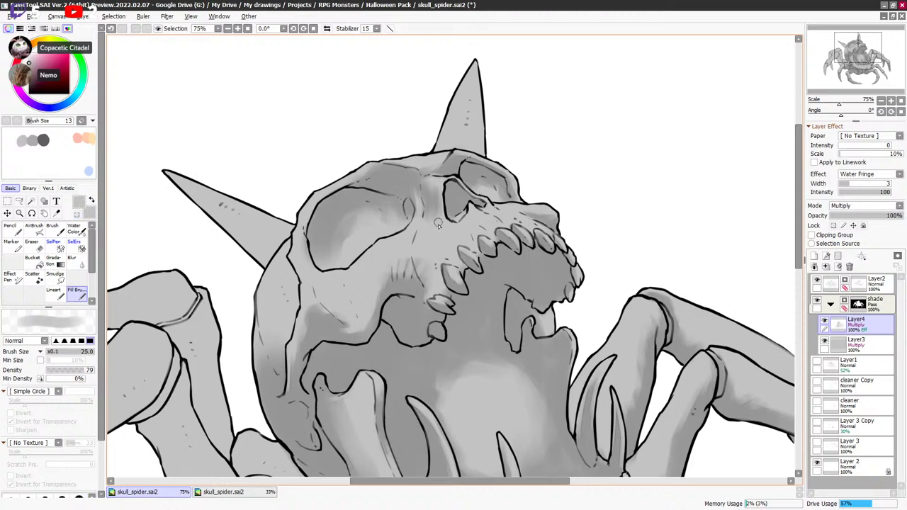
key(bracketright)
key(bracketright)
key(bracketright)
key(bracketright)
key(bracketright)
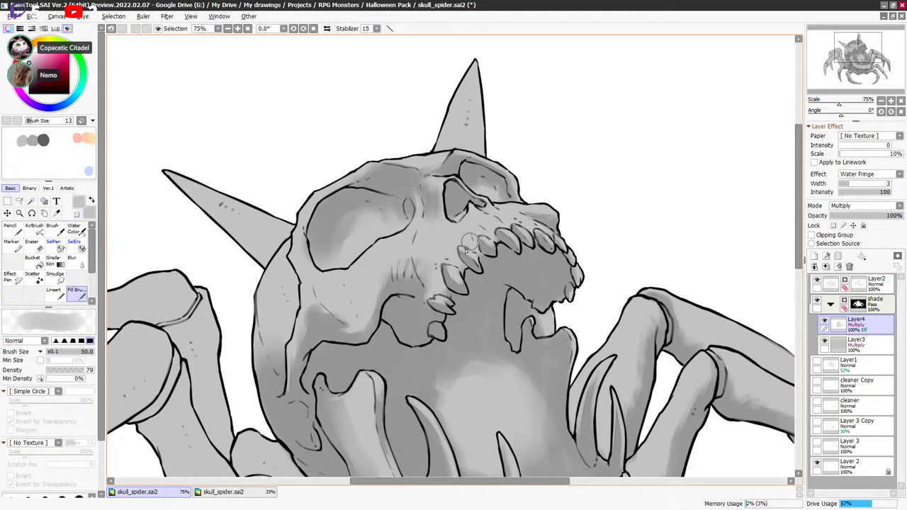
key(e)
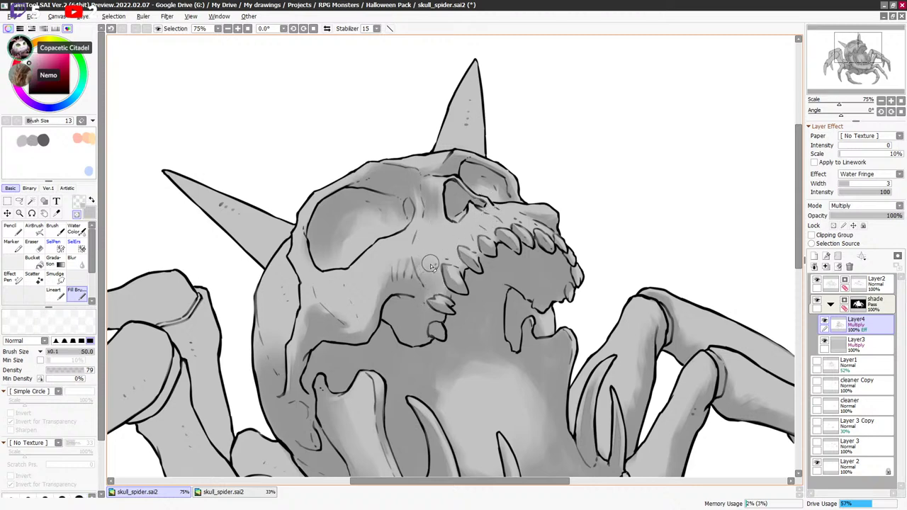
key(e)
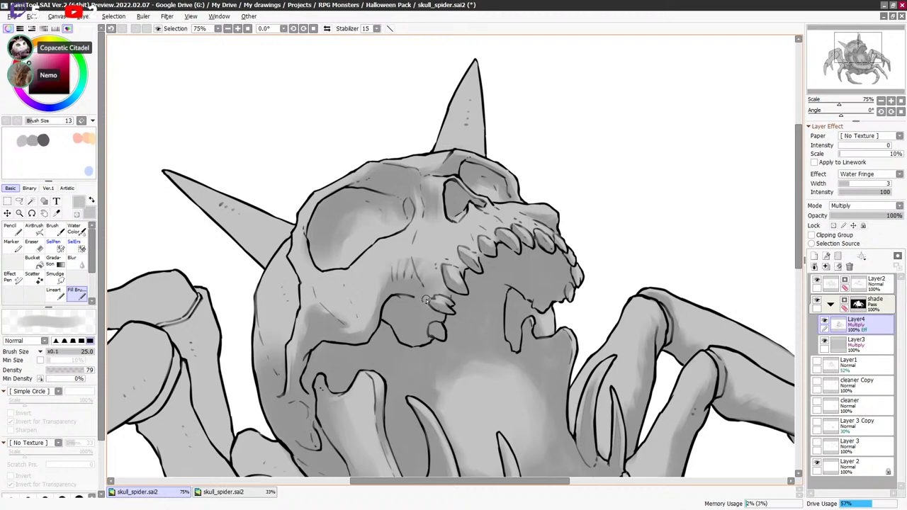
Shade the far jaw hinge behind the mouth in grey at 25 and 35, lightening it with the transparent colour at 25.
drag(515, 292, 499, 216)
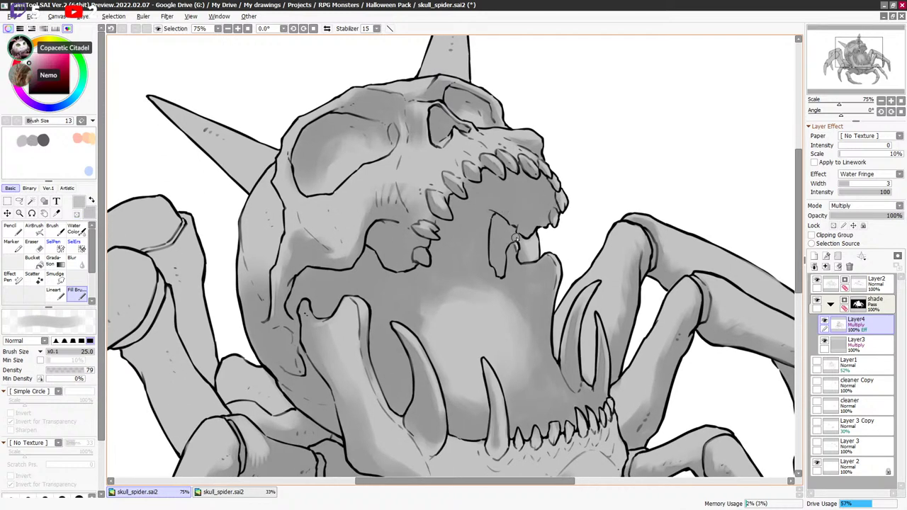
key(e)
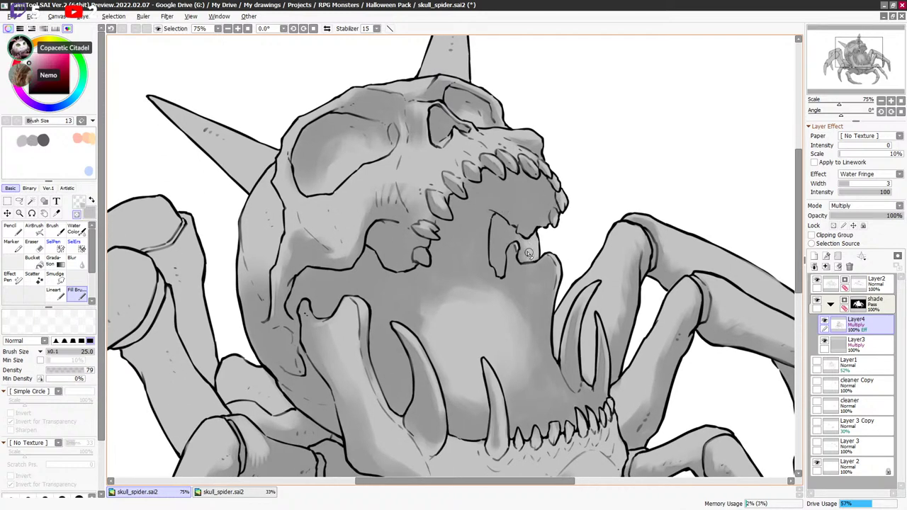
drag(529, 254, 524, 244)
key(minus)
key(bracketleft)
key(bracketright)
key(bracketright)
key(bracketright)
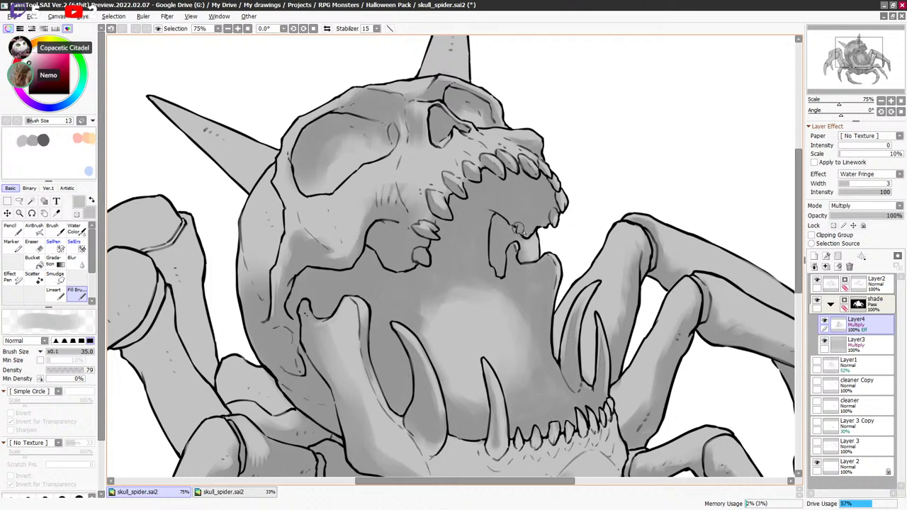
Add fine grey shading at 16 to the far upper teeth at the front of the mouth.
key(bracketleft)
key(bracketleft)
key(bracketleft)
key(e)
key(e)
key(bracketleft)
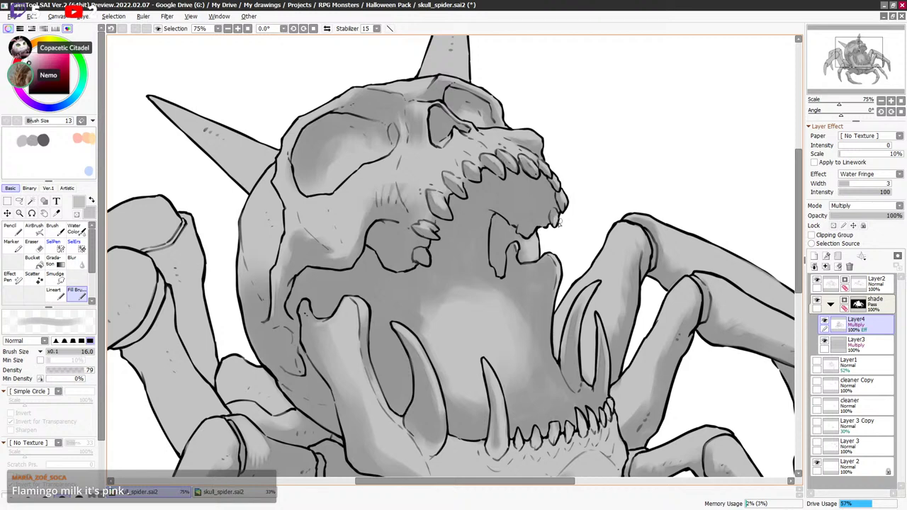
drag(591, 199, 590, 209)
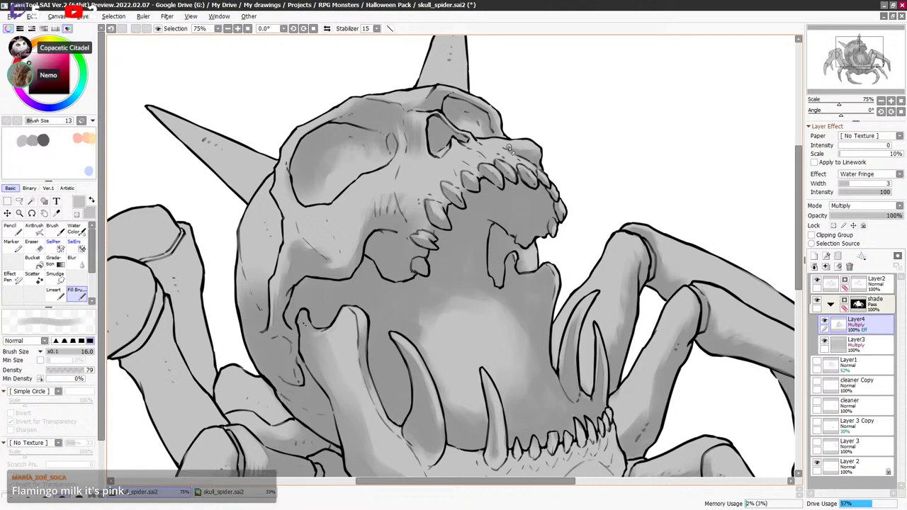
Detail the top of the snout in grey at 16 and clean its edges with the transparent colour at 10 and 12.
key(minus)
drag(513, 146, 526, 146)
key(minus)
key(bracketleft)
key(bracketleft)
key(bracketleft)
key(minus)
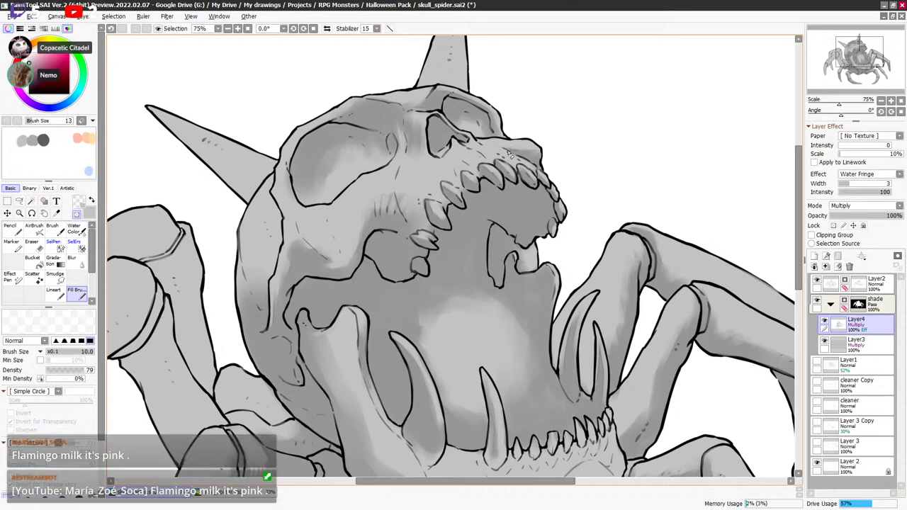
key(bracketright)
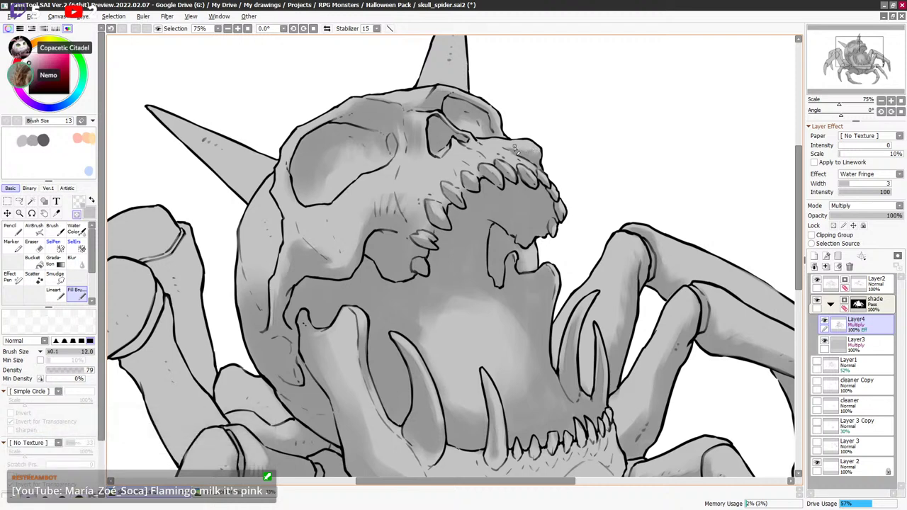
Sharpen the shadow along the cheekbone's lower edge in grey at 16 and 10.
drag(496, 149, 546, 162)
key(minus)
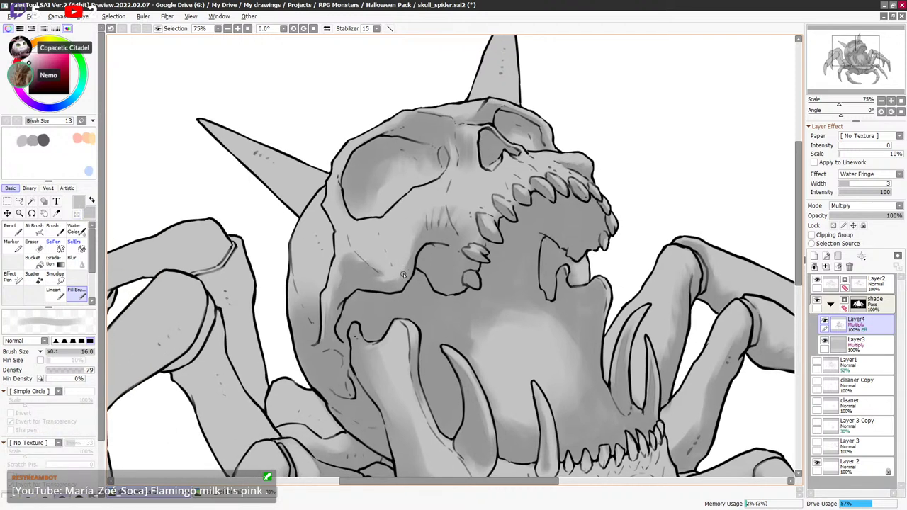
key(minus)
key(minus)
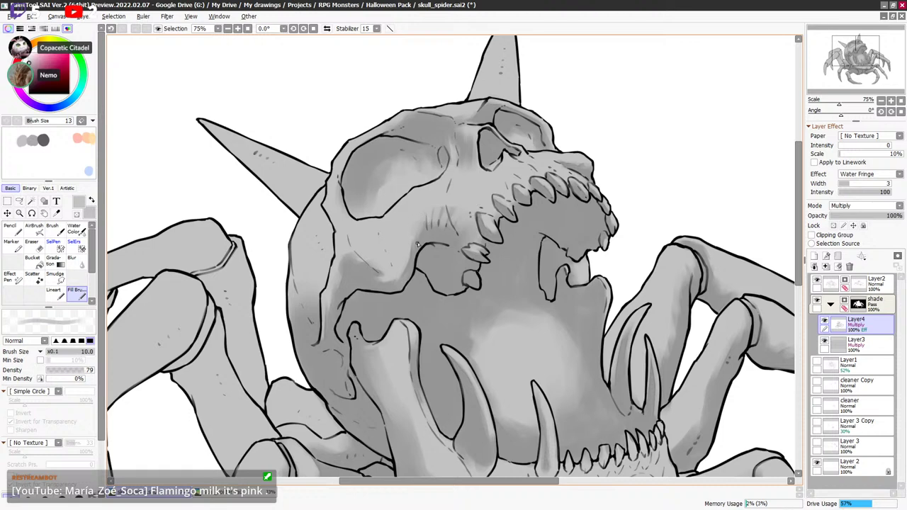
drag(485, 191, 486, 196)
Shade the inner corner of the near eye socket in grey at 20 and refine it with the transparent colour at 20.
key(bracketright)
key(bracketright)
key(bracketright)
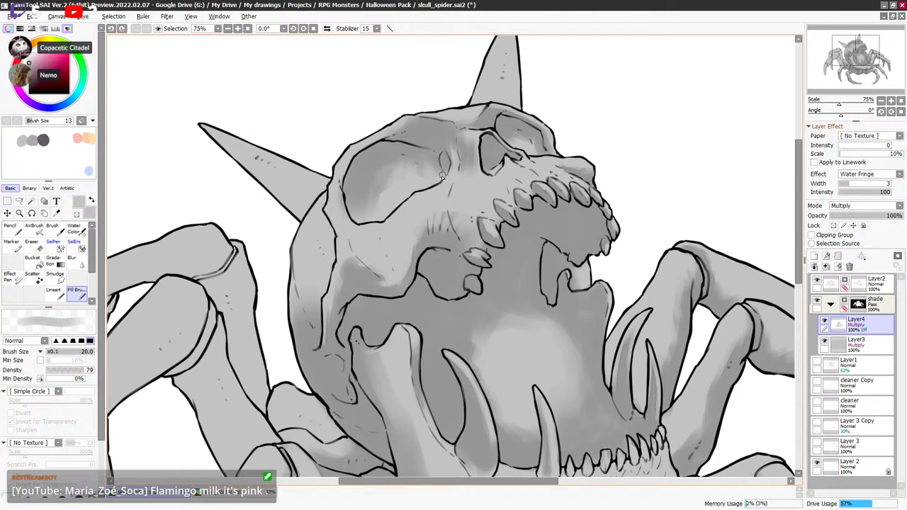
key(minus)
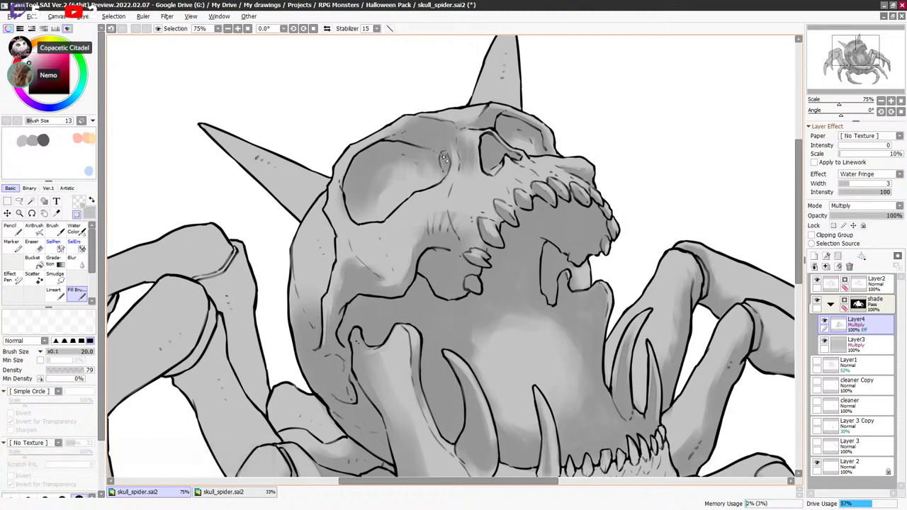
Shade the brow between the two eye sockets in grey at 16, refining its edges with the transparent colour.
key(minus)
key(bracketleft)
key(minus)
key(minus)
key(bracketright)
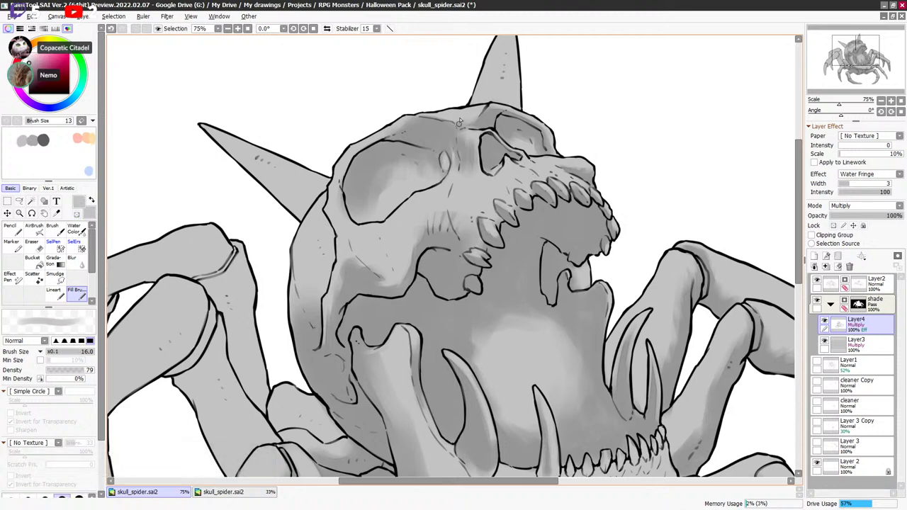
Deepen the shading on the nose bridge beside the nasal opening in grey at 20.
key(minus)
key(bracketleft)
key(minus)
key(bracketright)
key(minus)
key(minus)
key(bracketright)
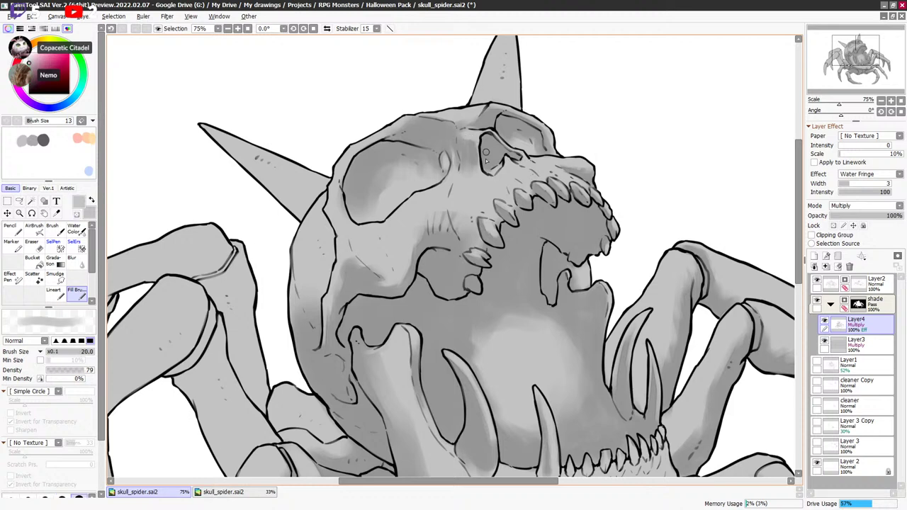
Refine the fine shading above the nasal opening with the brush at 12 and 14.
key(minus)
key(bracketleft)
key(bracketleft)
key(bracketleft)
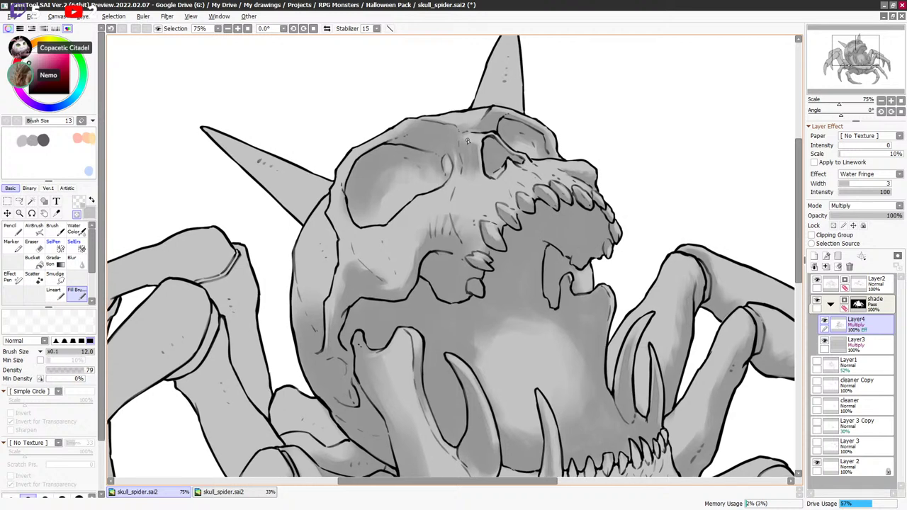
key(minus)
key(minus)
key(minus)
key(bracketright)
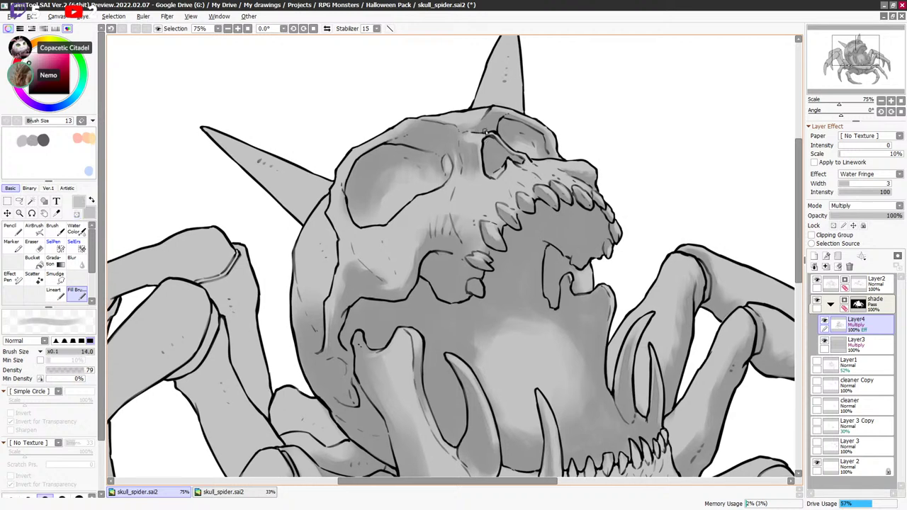
Shade the brow ridge above both eye sockets in grey at 25 and 30, cleaning its edges with the transparent colour at 20 and 25.
key(minus)
key(bracketright)
key(bracketright)
key(bracketright)
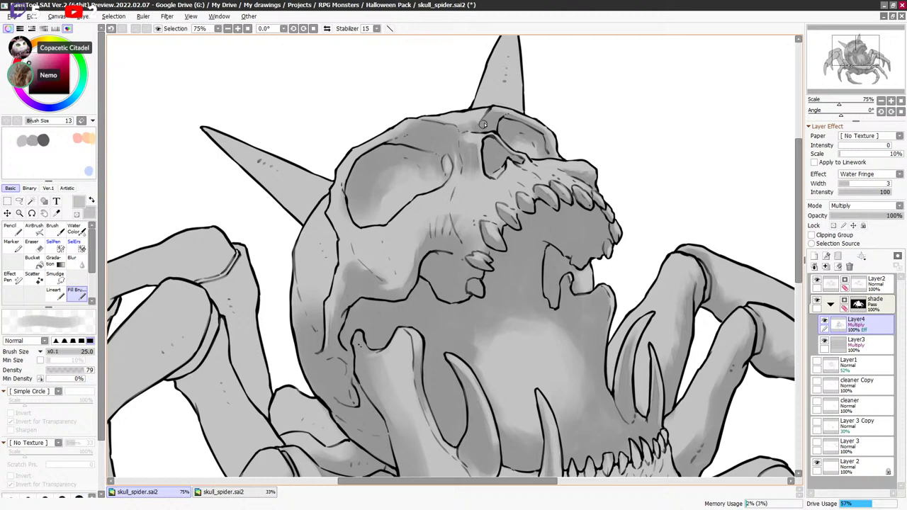
key(bracketleft)
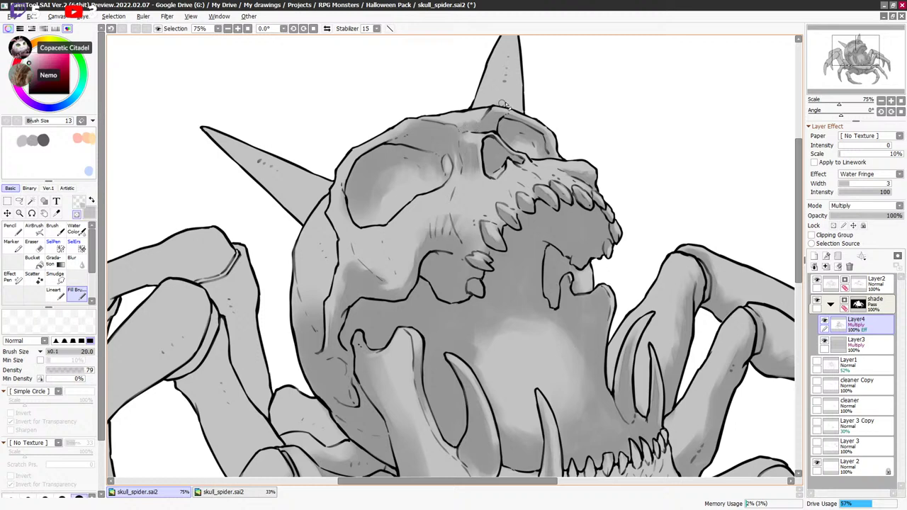
key(bracketright)
key(bracketright)
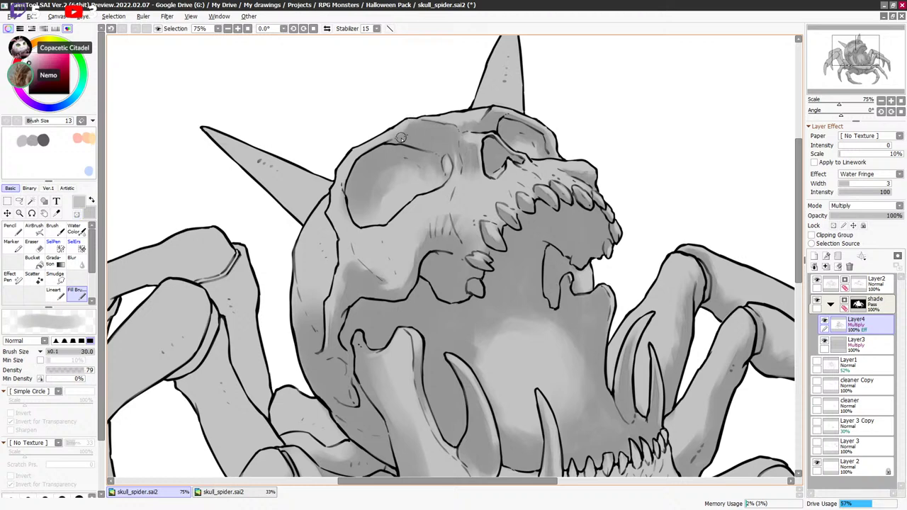
key(bracketleft)
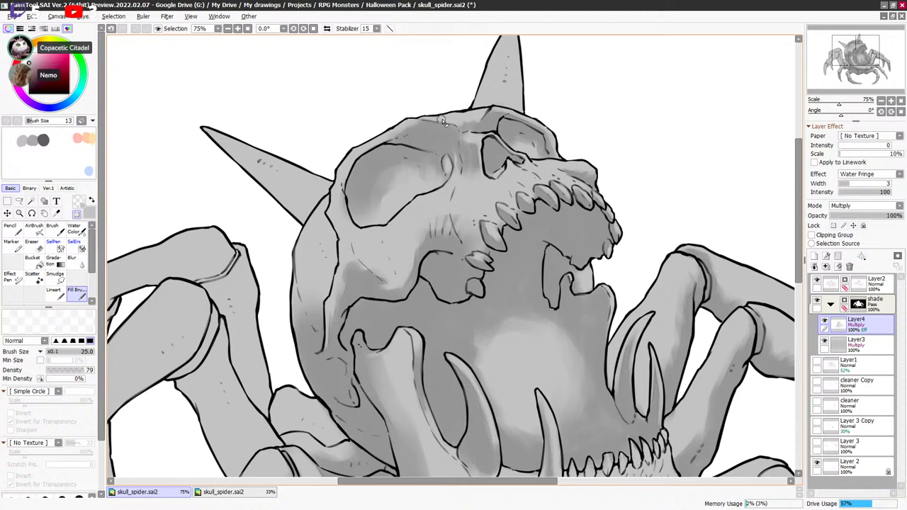
Shade the side of the cranium behind the cheekbone in grey at 20 and blend it with the transparent colour.
mouse_move(484, 154)
mouse_down()
mouse_move(531, 132)
mouse_move(526, 120)
mouse_up()
drag(555, 212, 550, 164)
key(bracketleft)
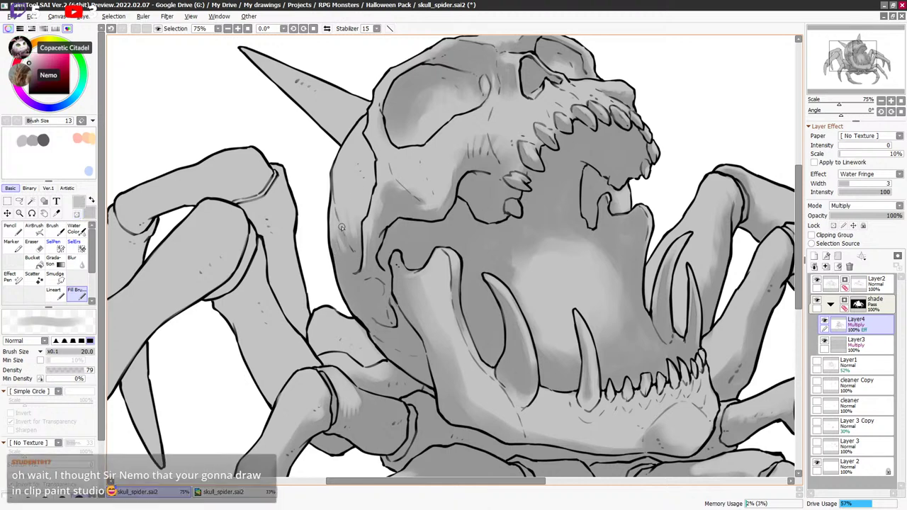
key(minus)
key(minus)
key(bracketright)
key(bracketright)
key(bracketright)
key(minus)
drag(364, 215, 362, 168)
key(minus)
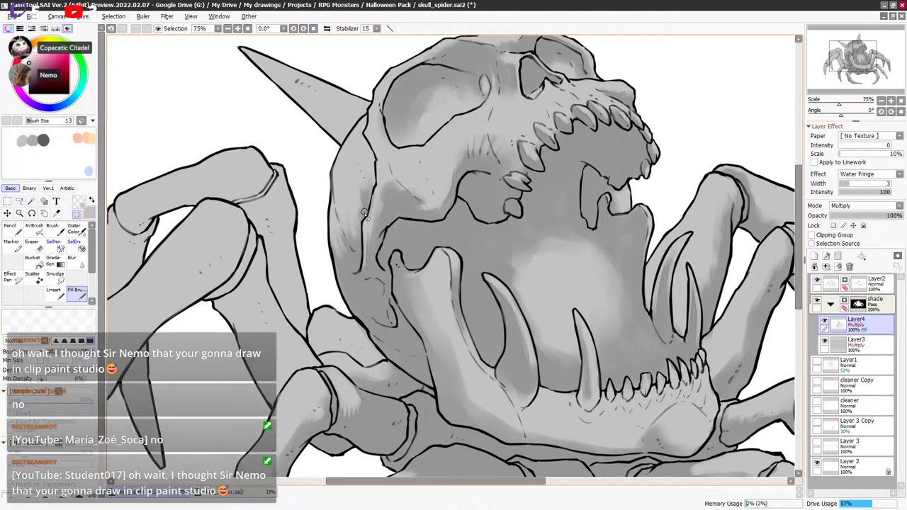
key(e)
Shade the underside of the near horn in grey from tip to base, refining the tip at 20.
mouse_move(383, 140)
mouse_down()
mouse_move(406, 211)
mouse_move(277, 129)
mouse_move(358, 185)
mouse_up()
key(minus)
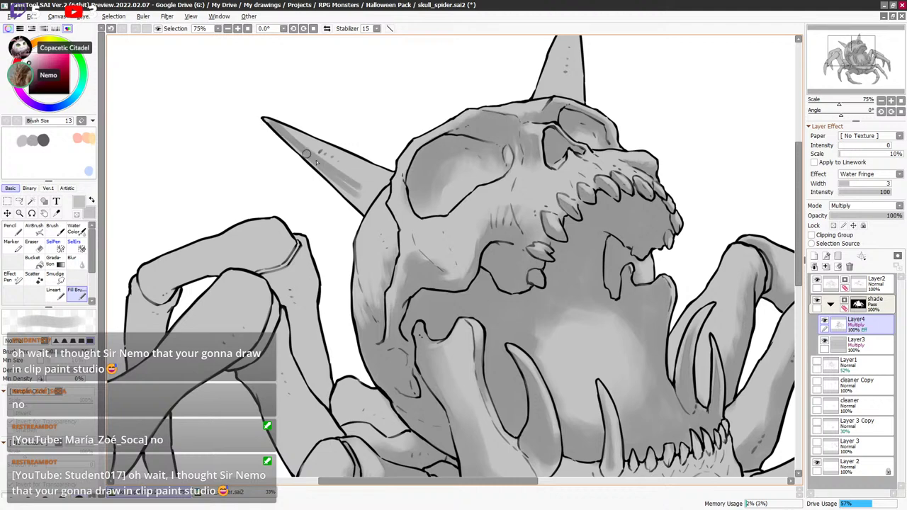
mouse_move(263, 119)
mouse_down()
mouse_move(357, 208)
mouse_move(367, 195)
mouse_up()
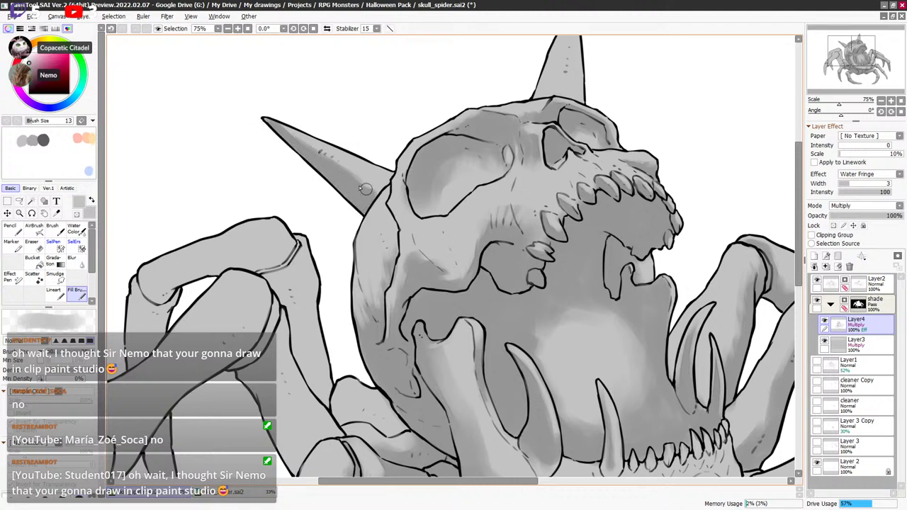
key(minus)
drag(314, 148, 340, 167)
key(minus)
key(bracketleft)
key(bracketleft)
key(bracketleft)
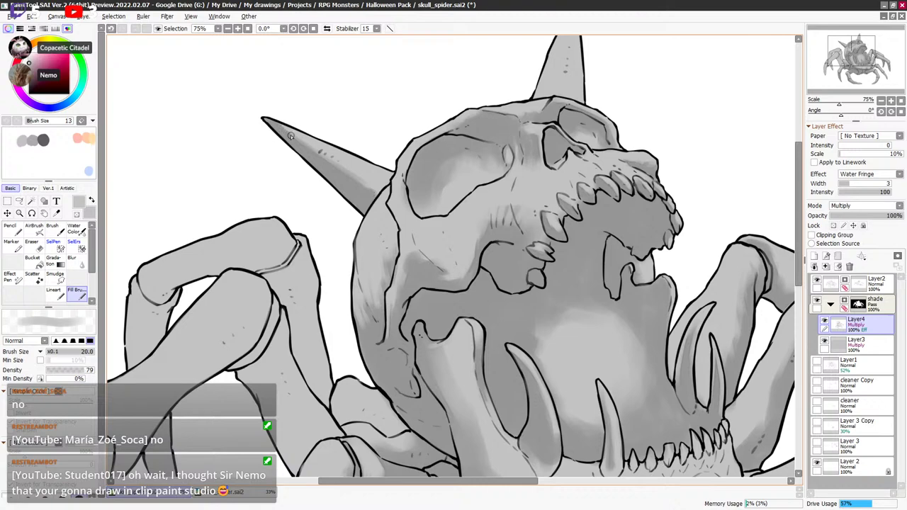
key(x)
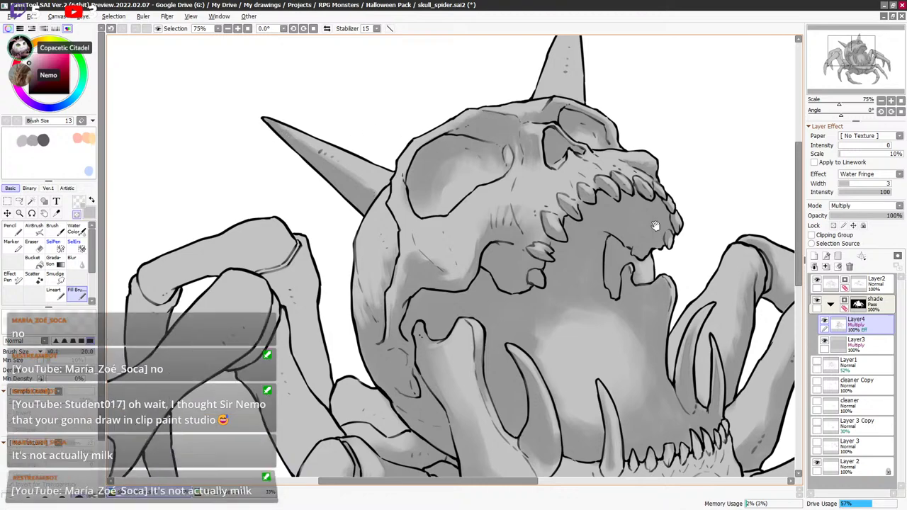
Add narrow grey shading at 16 along the near large lower fang and clean it with the transparent colour.
drag(656, 227, 532, 221)
drag(636, 260, 560, 195)
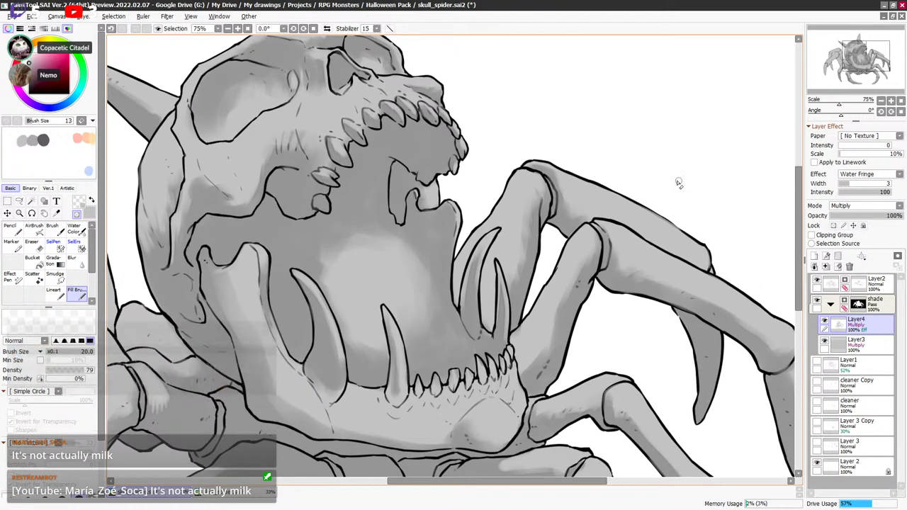
drag(701, 286, 595, 233)
drag(438, 237, 658, 308)
key(minus)
key(bracketleft)
key(bracketleft)
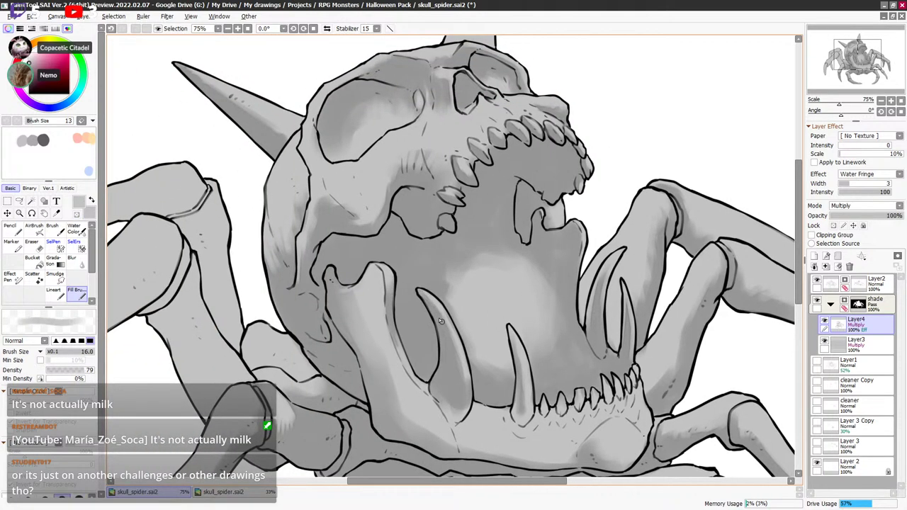
drag(438, 317, 445, 328)
key(minus)
Shade the near rear branch of the lower jaw in grey at 35, softening it with a larger transparent brush.
scroll(439, 300, left, 3)
scroll(439, 300, down, 1)
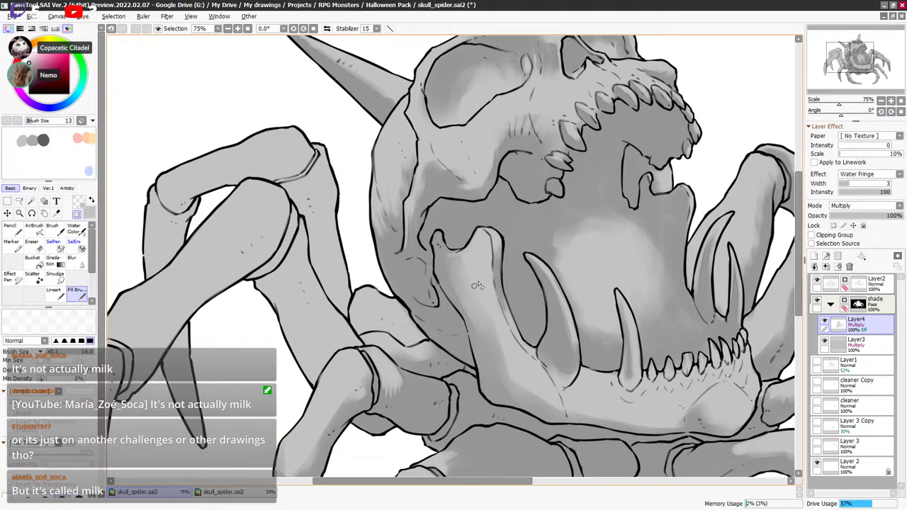
scroll(468, 248, down, 2)
scroll(468, 245, right, 2)
key(bracketright)
key(bracketright)
key(bracketright)
key(bracketright)
key(bracketright)
key(bracketright)
key(bracketright)
mouse_move(415, 235)
mouse_down()
mouse_move(438, 279)
mouse_move(440, 271)
mouse_move(448, 278)
mouse_move(434, 275)
mouse_move(428, 183)
mouse_up()
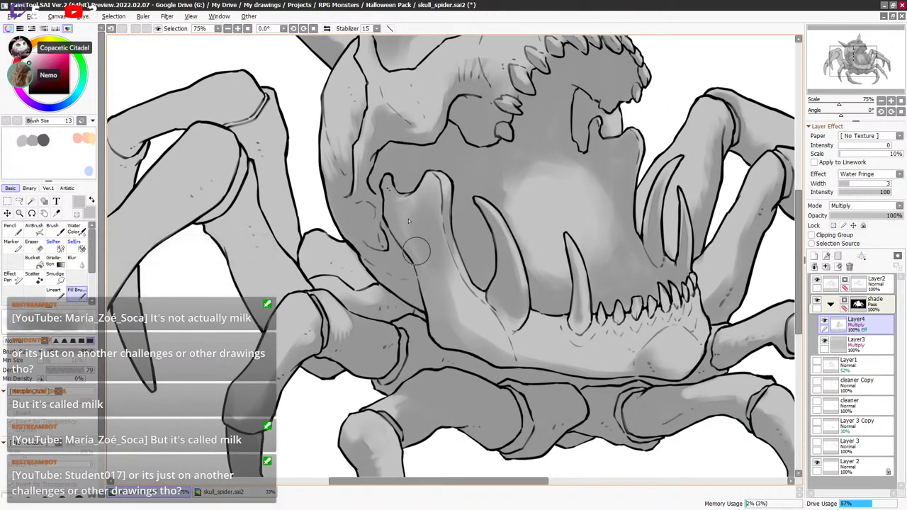
key(minus)
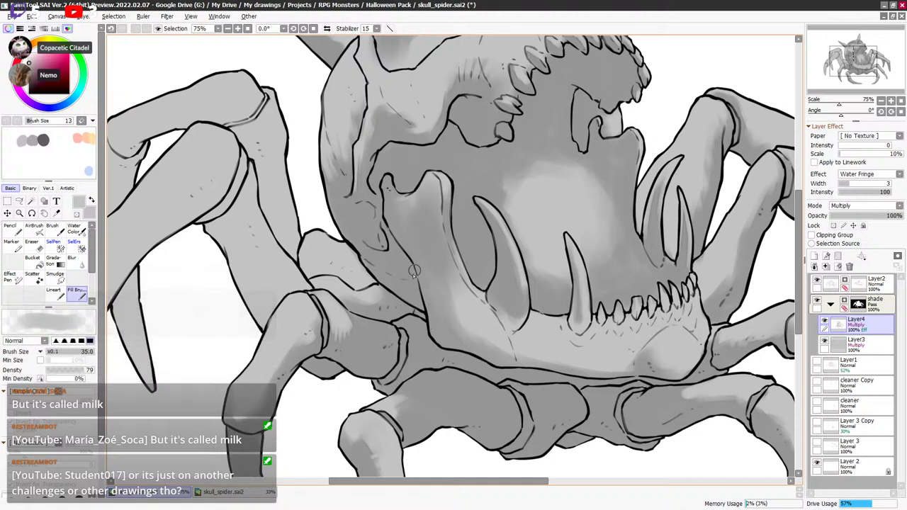
Shade the leg base tucked behind the skull in grey at 30 and refine it with the transparent colour at 25.
key(x)
drag(310, 274, 374, 287)
key(minus)
key(bracketleft)
key(bracketleft)
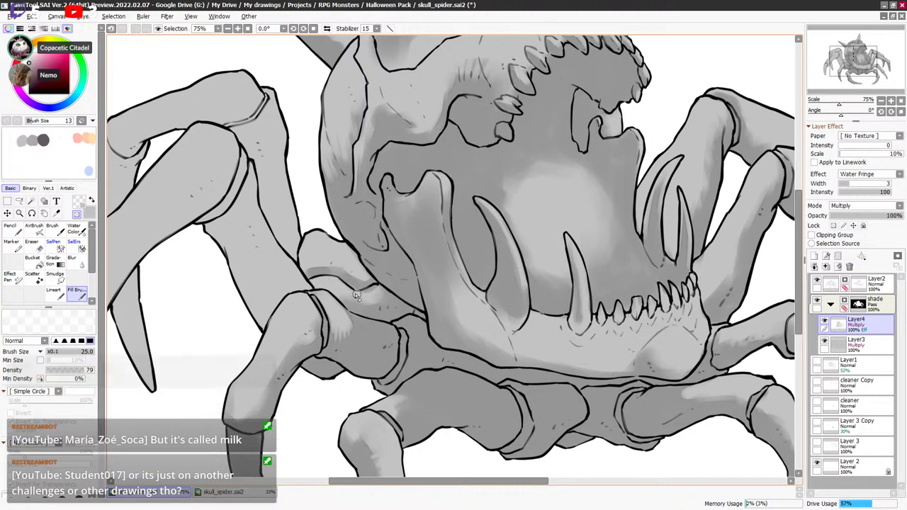
key(x)
key(bracketright)
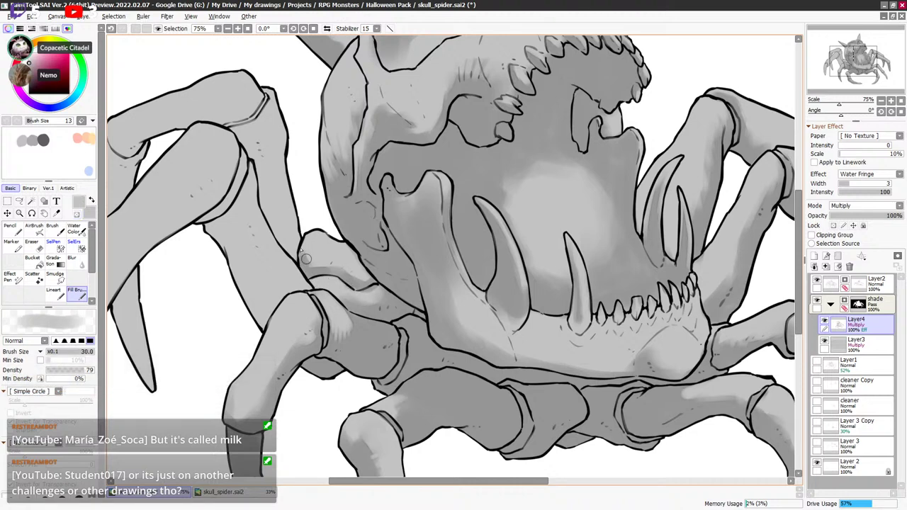
drag(301, 250, 322, 267)
key(minus)
drag(319, 265, 327, 270)
key(minus)
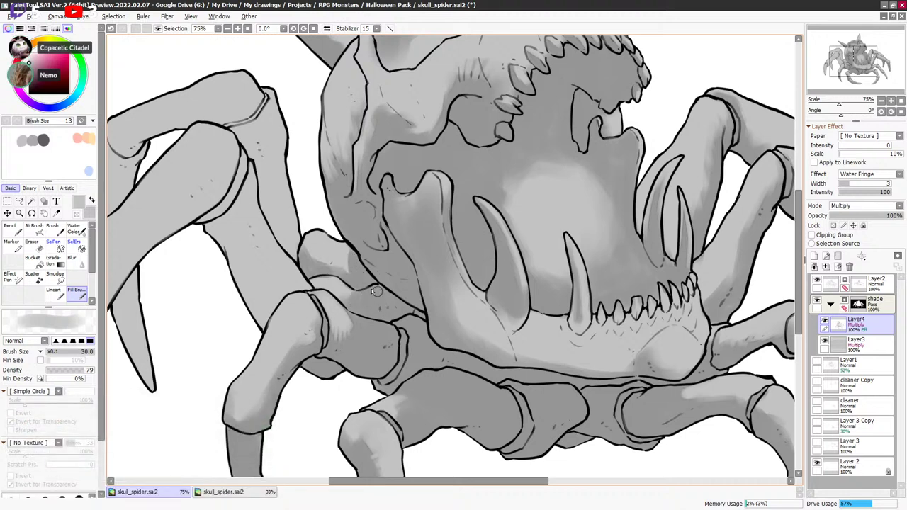
Darken the leg base segments beside the skull's rear edge in grey at 30 and 20.
drag(368, 311, 443, 284)
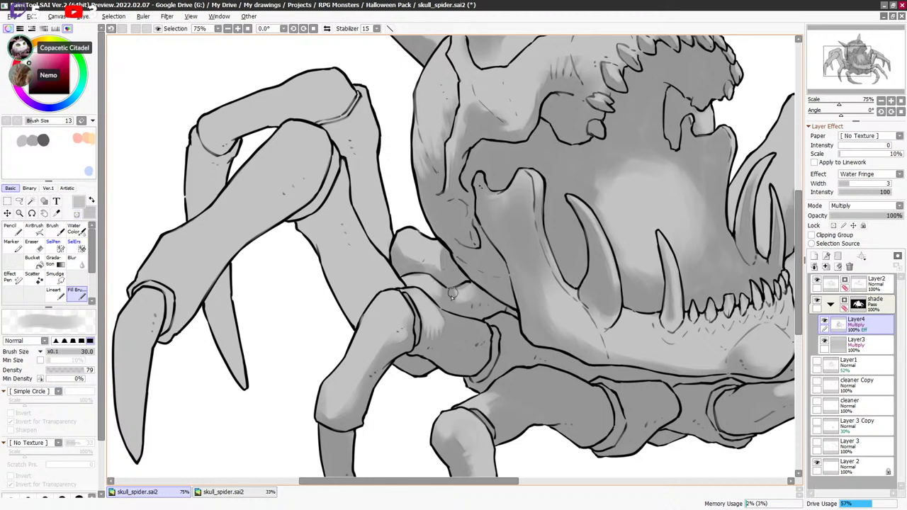
key(bracketleft)
key(bracketleft)
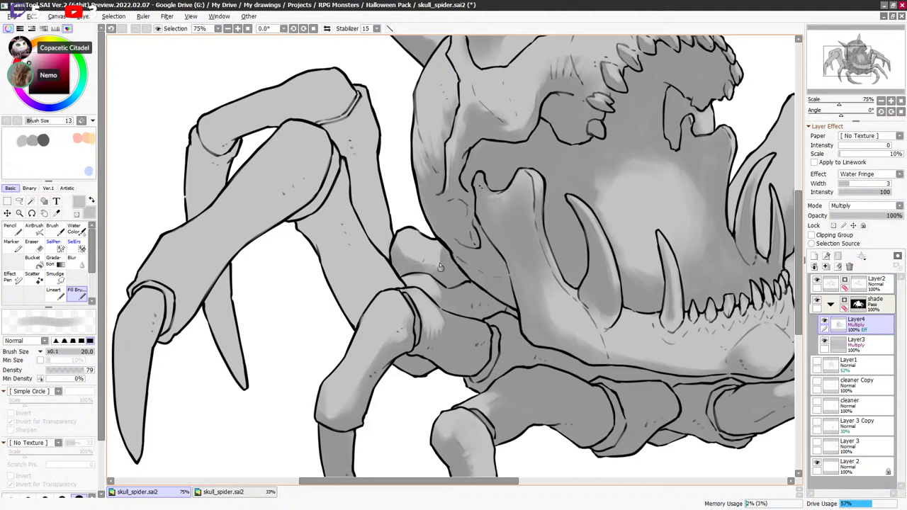
key(e)
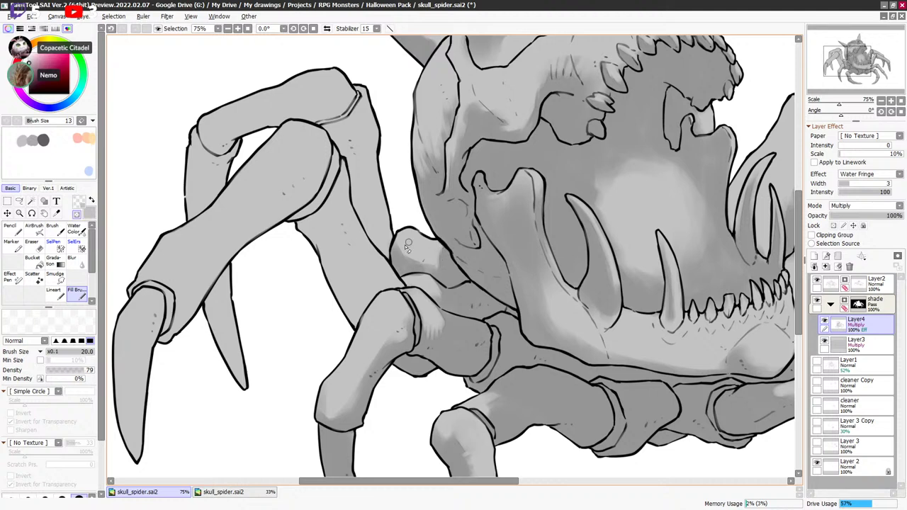
Shade the lower edge of the descending leg segment behind the near knee and the knee's rim in grey at 35 and 30.
key(bracketright)
key(e)
key(bracketright)
key(bracketright)
key(bracketright)
key(bracketright)
key(bracketright)
key(bracketright)
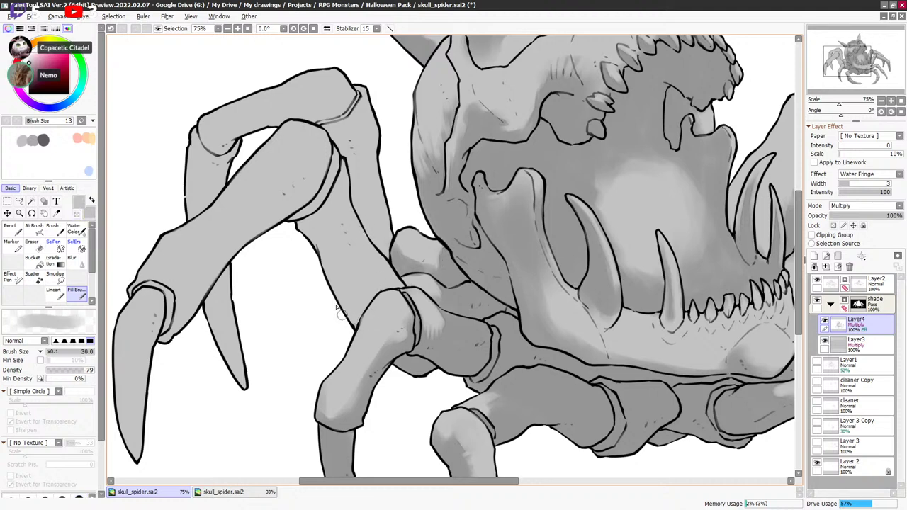
mouse_move(355, 317)
mouse_down()
mouse_move(311, 238)
mouse_move(320, 242)
mouse_move(298, 223)
mouse_move(340, 256)
mouse_move(358, 305)
mouse_up()
key(bracketleft)
key(bracketleft)
key(bracketleft)
key(bracketleft)
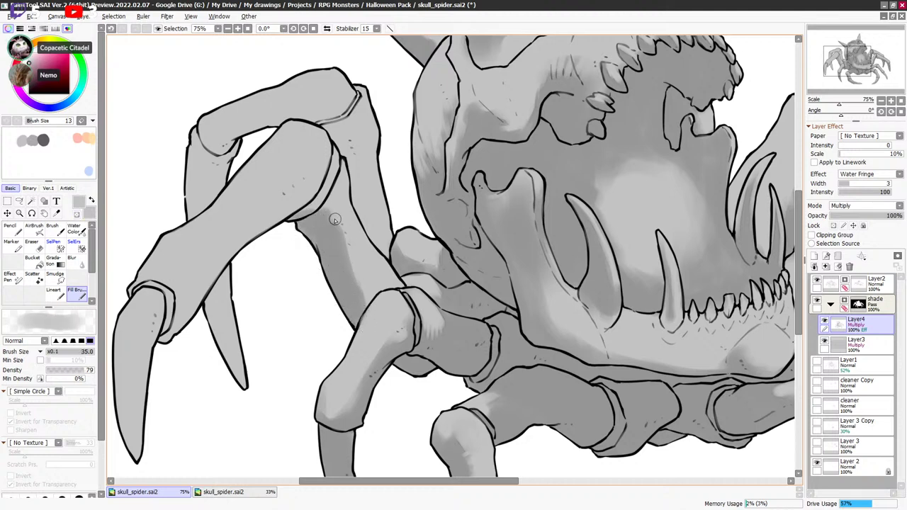
key(bracketleft)
mouse_move(336, 220)
mouse_down()
mouse_move(330, 196)
mouse_move(300, 213)
mouse_move(328, 185)
mouse_move(315, 208)
mouse_move(325, 185)
mouse_up()
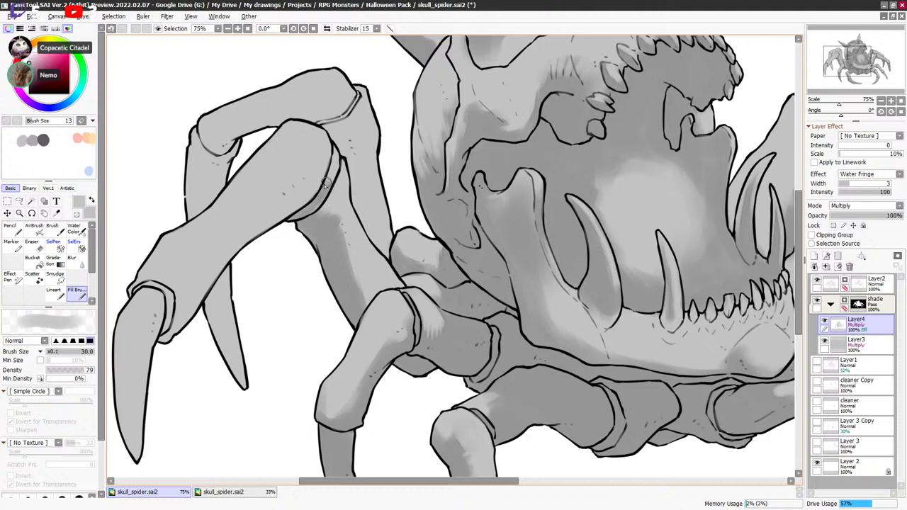
Shade the claw at the end of the outermost near leg in grey and refine it with the transparent colour.
drag(374, 239, 496, 222)
key(bracketright)
key(bracketright)
key(bracketright)
mouse_move(287, 319)
mouse_down()
mouse_move(294, 291)
mouse_move(260, 438)
mouse_move(260, 334)
mouse_up()
key(x)
mouse_move(252, 428)
mouse_down()
mouse_move(288, 278)
mouse_move(287, 315)
mouse_move(291, 273)
mouse_move(314, 299)
mouse_move(304, 316)
mouse_move(317, 279)
mouse_up()
Shade the underside of the outermost near leg's long segment in grey at 35 and soften it with the transparent colour at 50.
key(x)
key(bracketleft)
key(bracketleft)
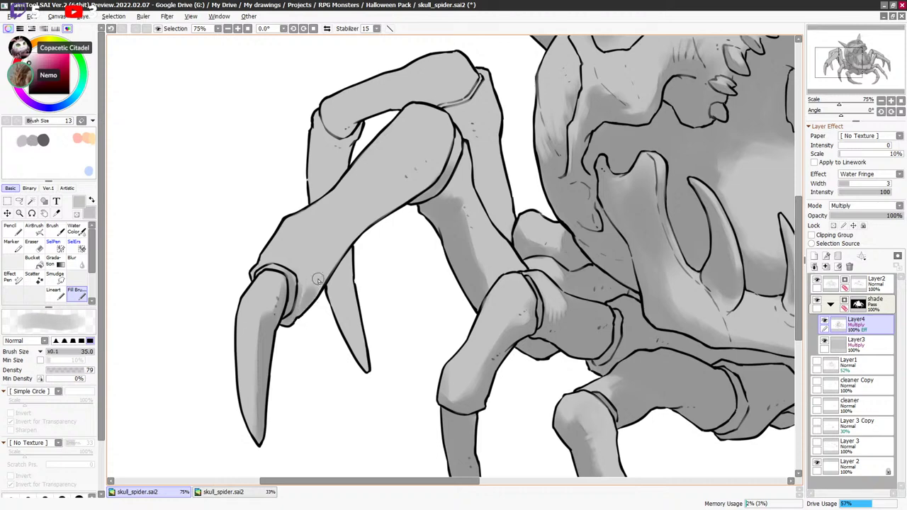
key(bracketright)
key(bracketright)
key(e)
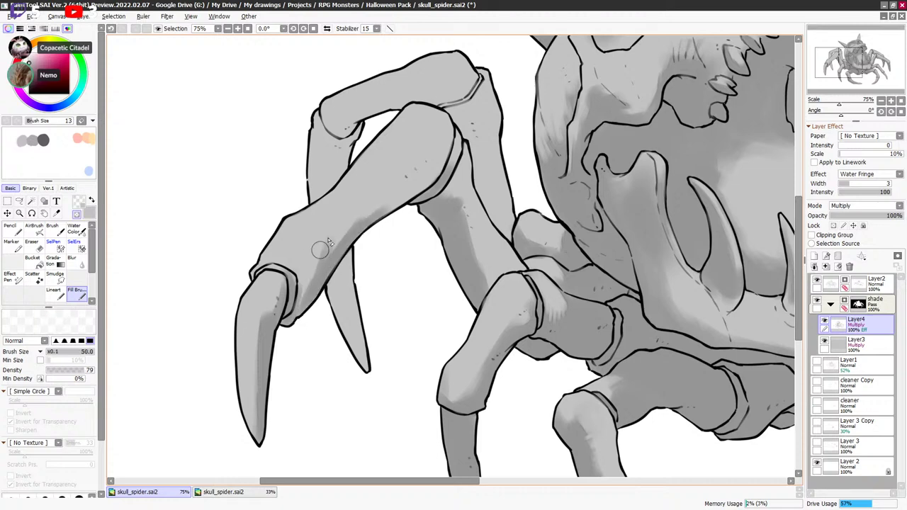
mouse_move(346, 238)
mouse_down()
mouse_move(409, 195)
mouse_move(440, 156)
mouse_up()
Shade the knee end of the long leg segment in grey at 70 and clean the joint's rim with the transparent colour at 30.
key(minus)
key(bracketright)
key(bracketright)
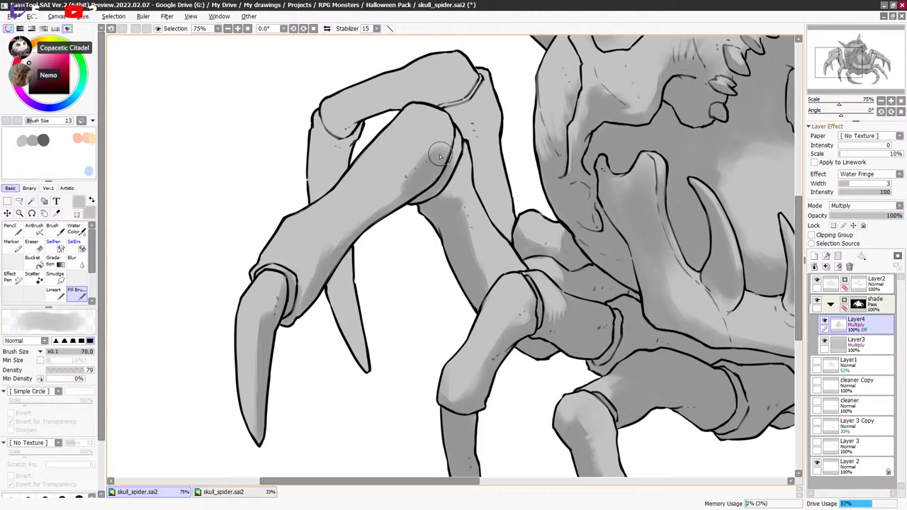
key(bracketleft)
key(bracketleft)
key(bracketleft)
key(bracketleft)
key(bracketleft)
key(e)
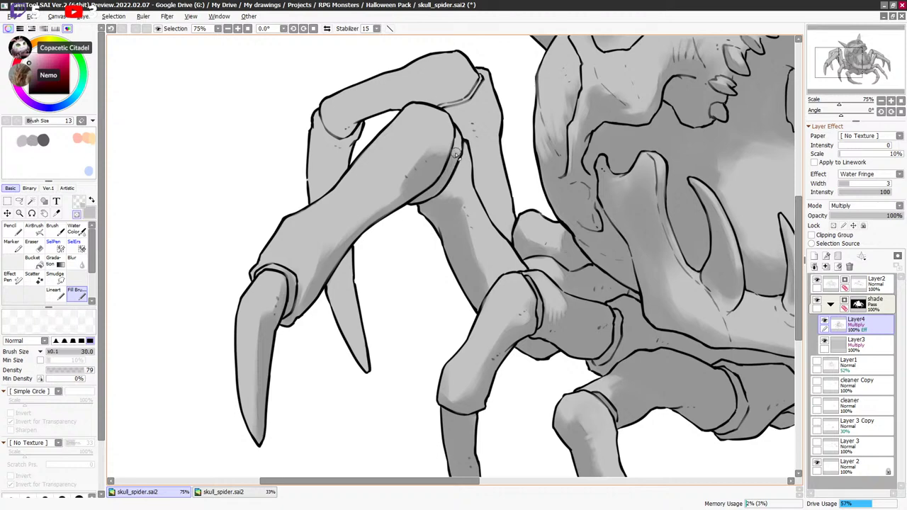
Shade the claw and descending segment of the far outer leg in grey at 50, then its upper joint at 35.
key(e)
key(bracketright)
key(bracketright)
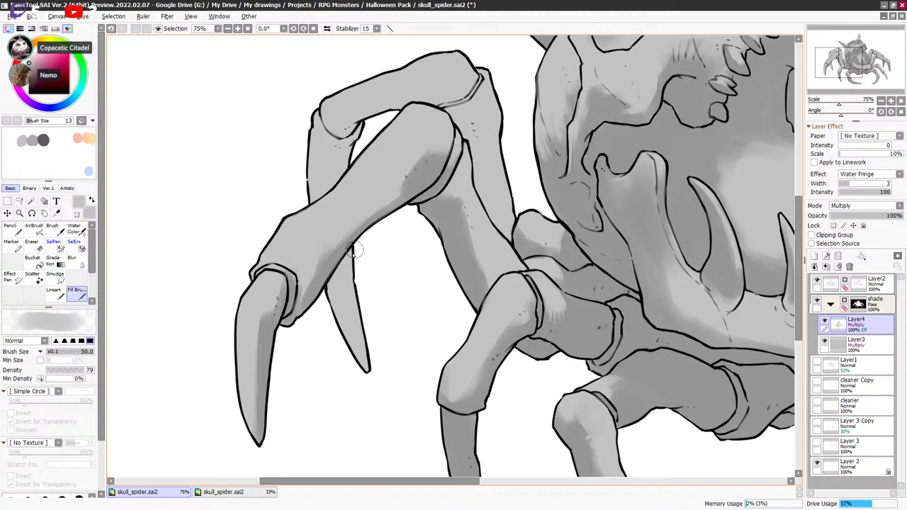
drag(352, 250, 352, 365)
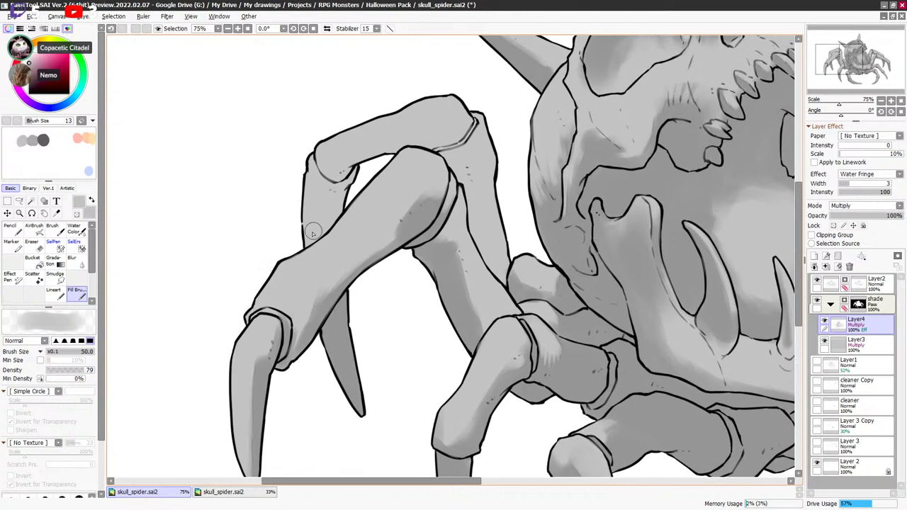
mouse_move(313, 231)
mouse_down()
mouse_move(346, 199)
mouse_move(339, 193)
mouse_move(320, 221)
mouse_move(324, 189)
mouse_up()
key(minus)
key(bracketleft)
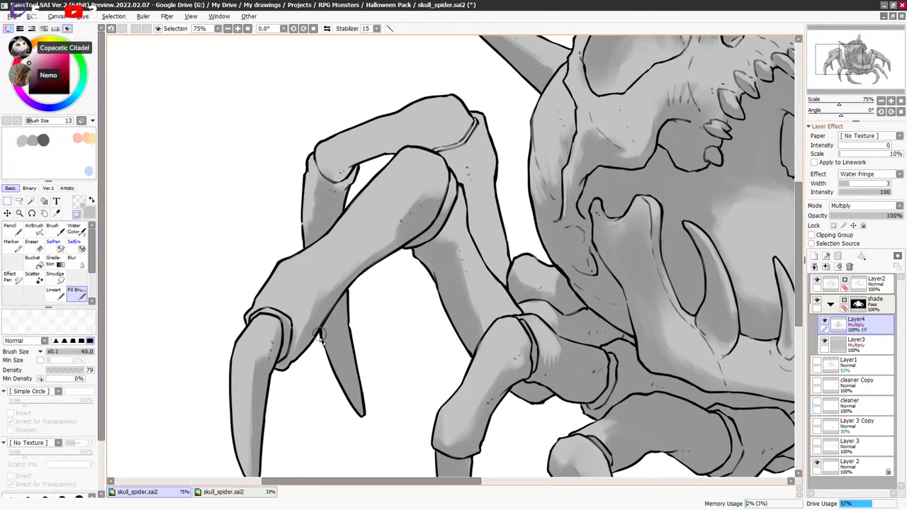
key(bracketleft)
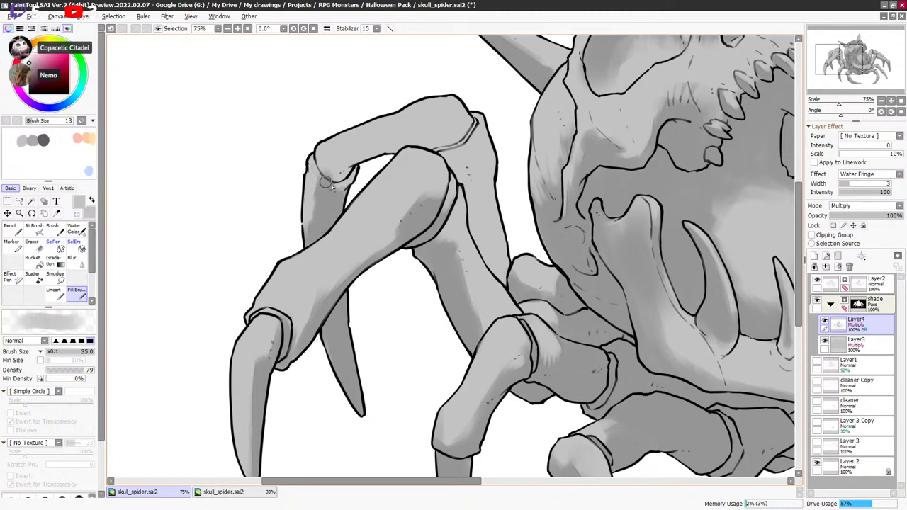
Shade the underside of the far outer leg's upper segment near the joint in grey at 35 and refine its edge.
mouse_move(325, 177)
mouse_down()
mouse_move(368, 145)
mouse_move(336, 164)
mouse_move(340, 185)
mouse_move(350, 167)
mouse_move(335, 199)
mouse_move(345, 164)
mouse_move(331, 163)
mouse_move(397, 144)
mouse_up()
key(minus)
key(e)
key(minus)
mouse_move(339, 153)
mouse_down()
mouse_move(430, 122)
mouse_move(353, 155)
mouse_move(392, 144)
mouse_up()
key(minus)
key(bracketright)
key(bracketleft)
key(bracketleft)
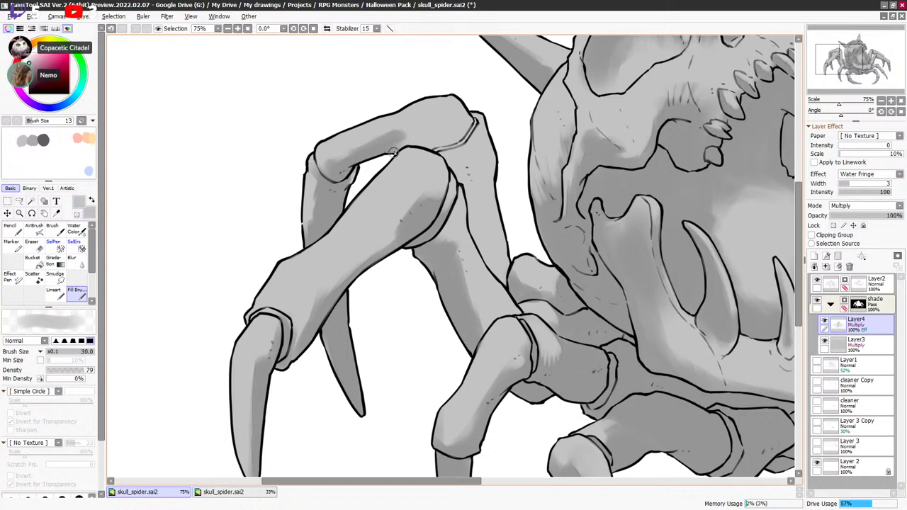
Extend the grey shading along the far leg's upper segment toward the knee and soften it with the transparent colour at 40.
drag(343, 182, 347, 182)
key(bracketleft)
key(minus)
key(minus)
key(minus)
key(minus)
key(bracketright)
key(bracketright)
drag(409, 136, 455, 140)
key(minus)
drag(405, 123, 437, 119)
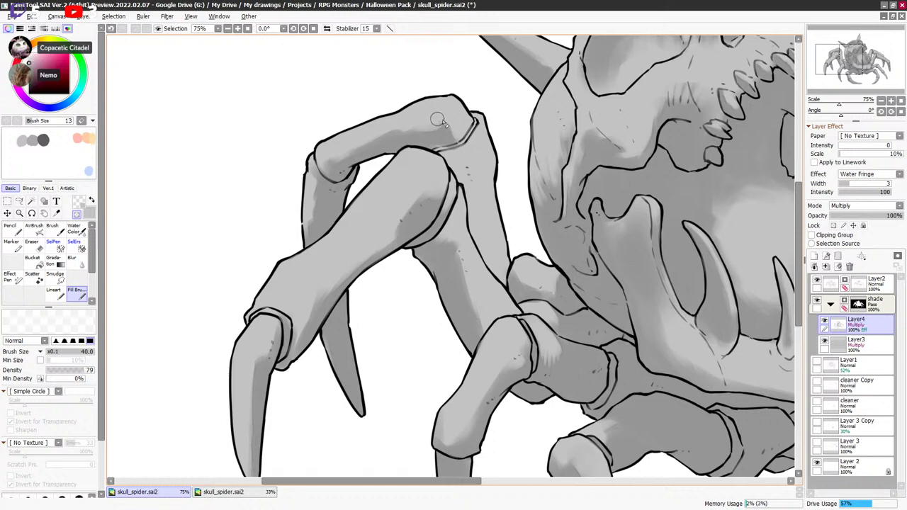
Deepen the shadow under the knee end of the far leg's upper segment in grey.
key(minus)
key(bracketright)
key(e)
key(bracketleft)
key(bracketleft)
key(e)
key(bracketright)
key(bracketright)
mouse_move(435, 129)
mouse_down()
mouse_move(458, 130)
mouse_move(454, 144)
mouse_up()
Shade the far knee's rim in grey at 20 and soften the shadow below it with the transparent colour at 30 and 25.
key(minus)
key(minus)
key(bracketleft)
key(bracketleft)
key(bracketleft)
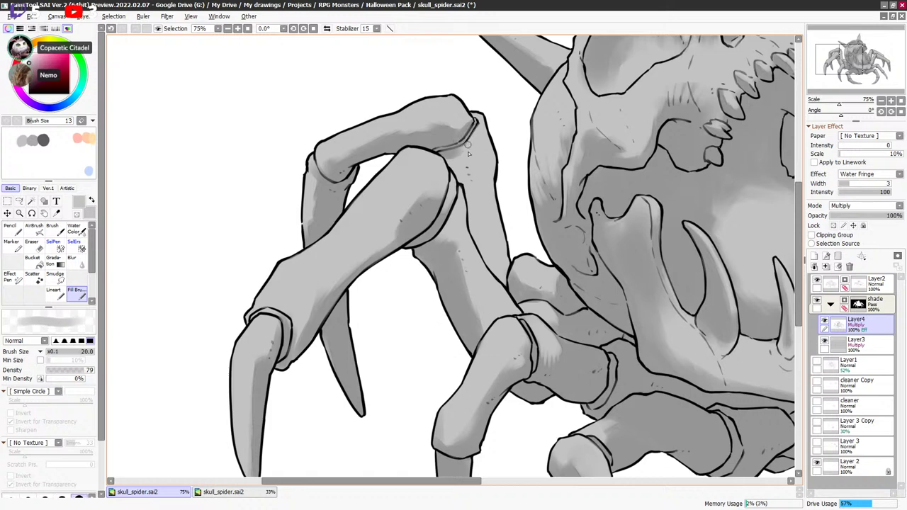
key(e)
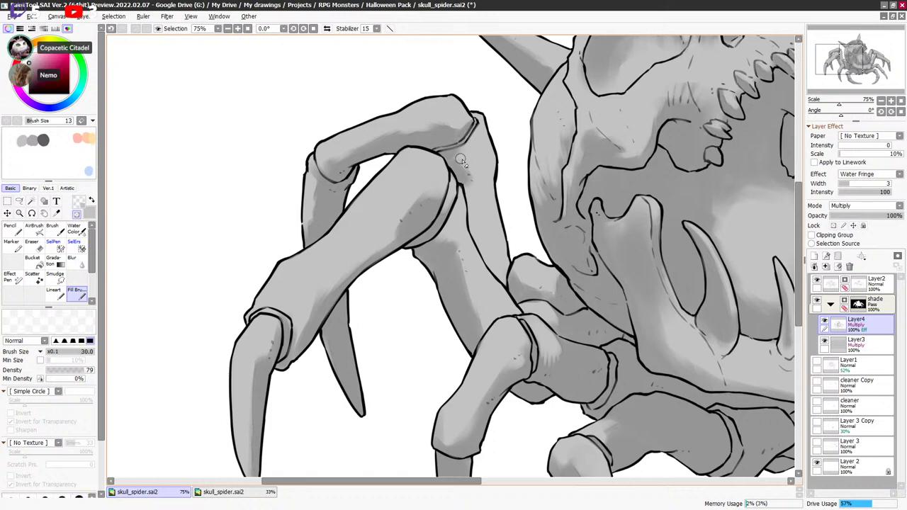
key(bracketleft)
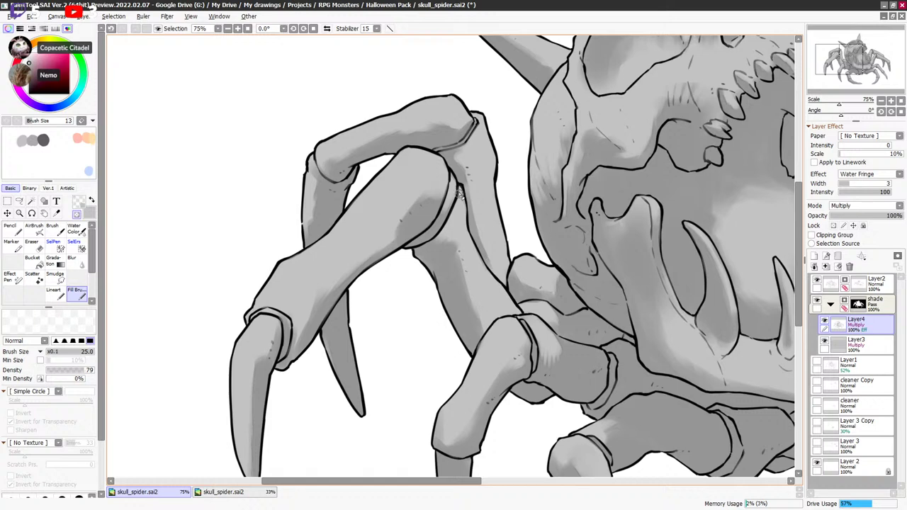
scroll(522, 205, down, 4)
scroll(523, 206, up, 1)
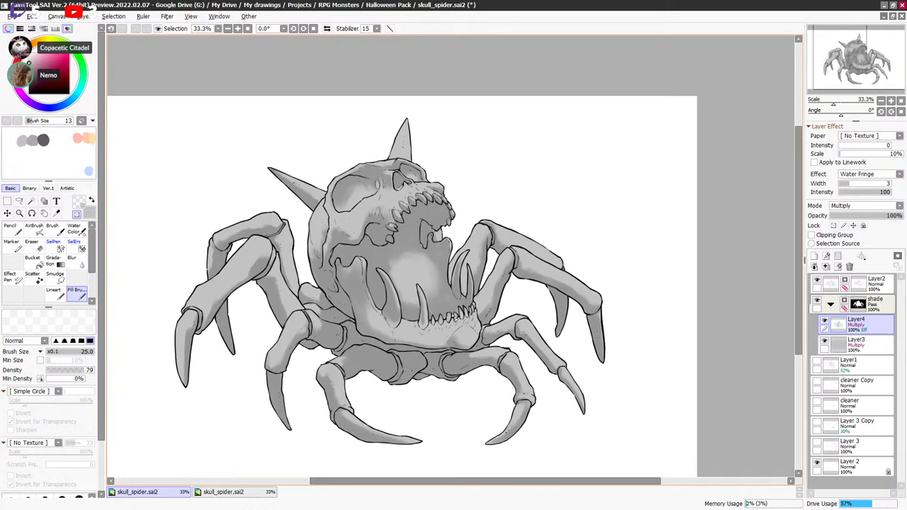
Shade the upright horn in grey at 30, soften it with the transparent colour, and save the drawing.
key(bracketright)
key(bracketright)
key(minus)
key(bracketleft)
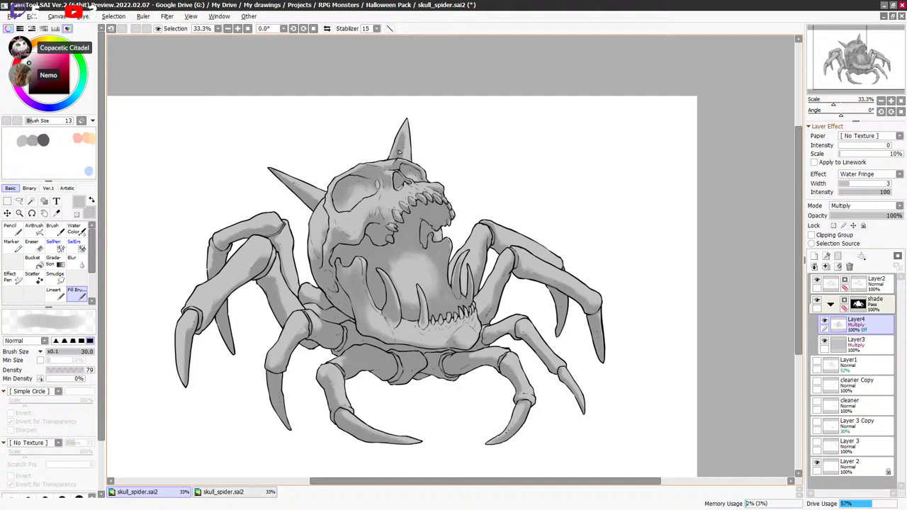
key(minus)
drag(409, 153, 405, 128)
key(minus)
key(c)
scroll(550, 228, down, 1)
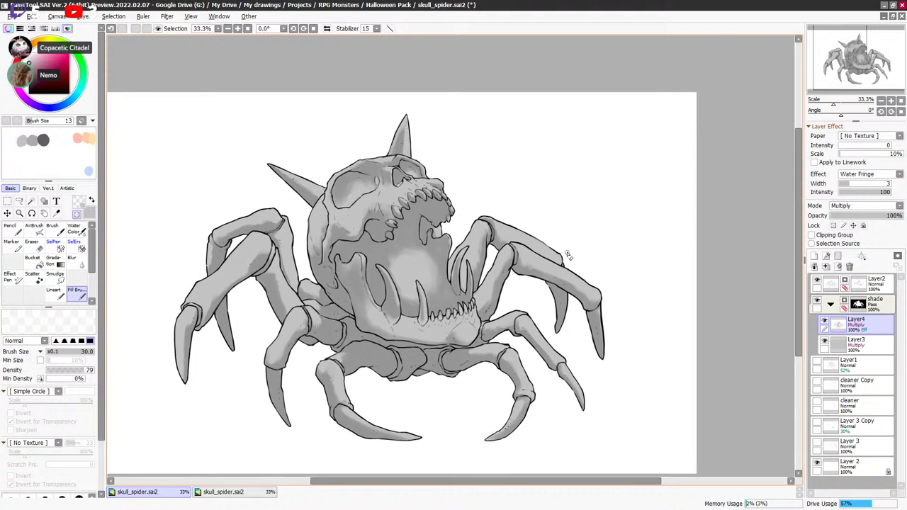
drag(498, 269, 512, 268)
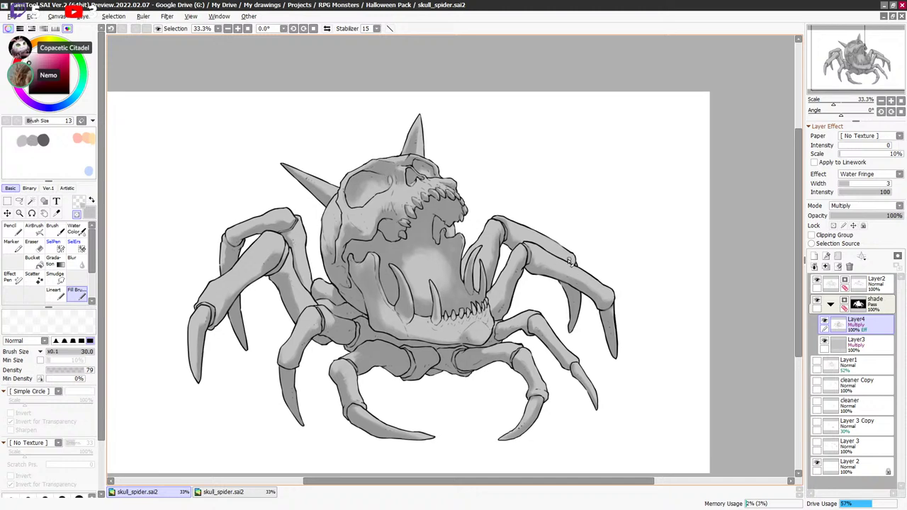
Shade around the base of the lower jaw's middle fang in grey at 25.
scroll(477, 313, up, 1)
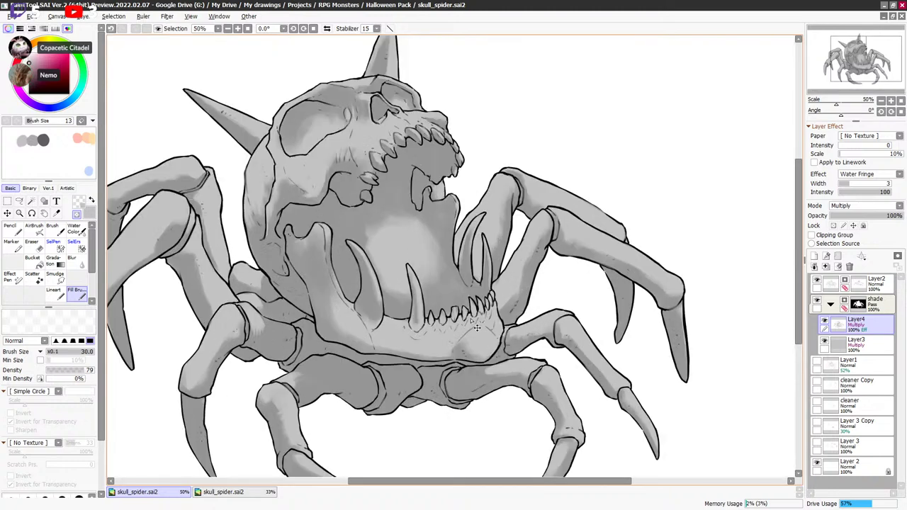
key(minus)
key(bracketleft)
drag(405, 330, 417, 340)
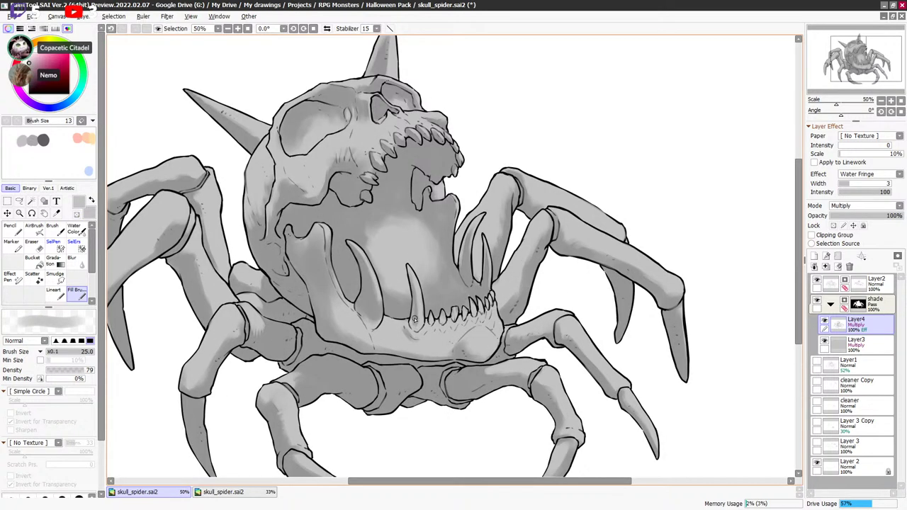
key(bracketleft)
key(bracketleft)
key(bracketleft)
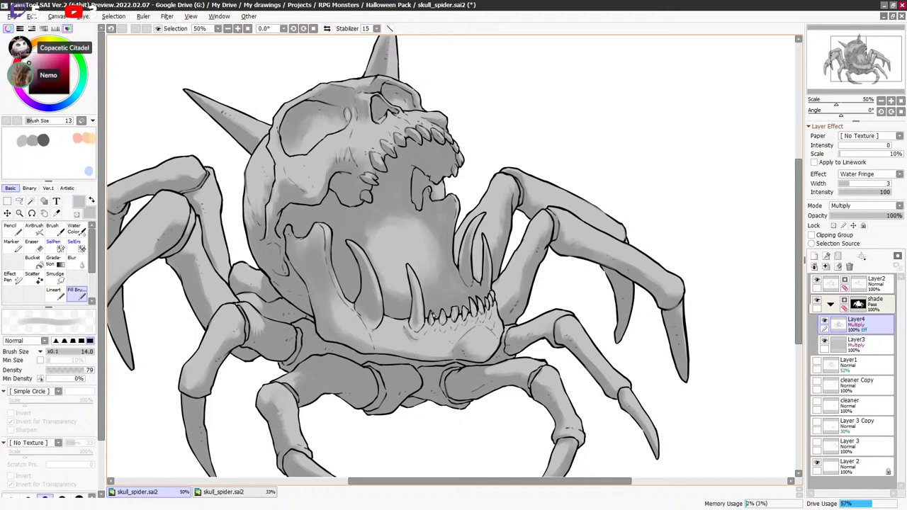
Shade the small lower teeth and their bases in grey at 14 and 12, refining with the transparent colour at 12.
key(a)
key(a)
key(a)
key(a)
key(a)
key(a)
key(a)
key(a)
key(a)
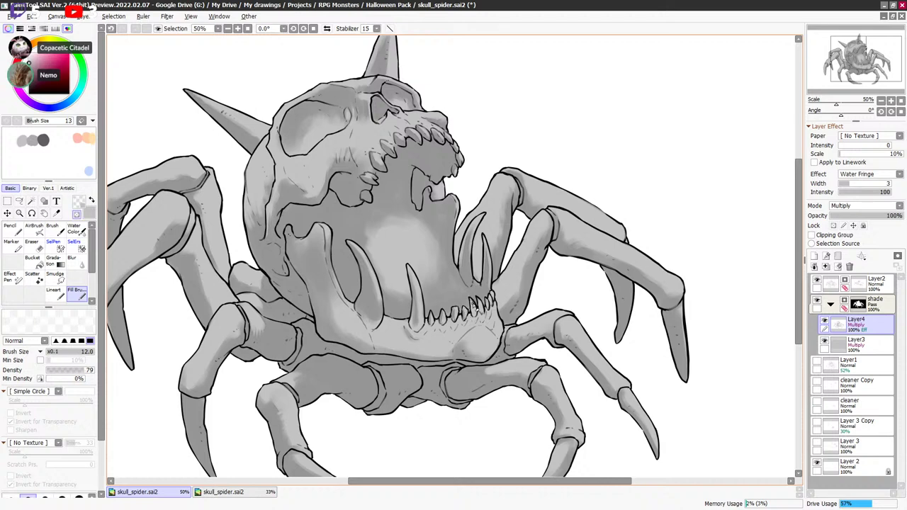
key(a)
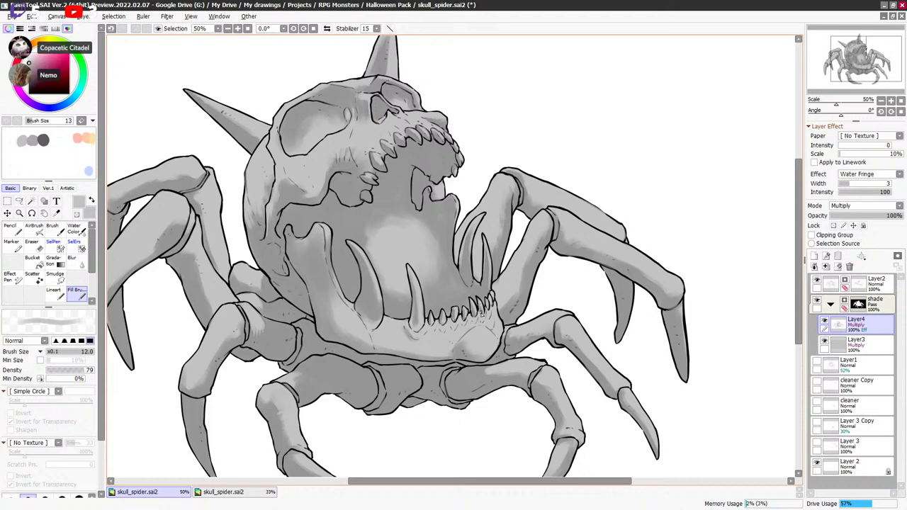
Shade the gum line below the lower teeth in grey at 14 and soften it with the transparent colour at 40 and 30.
key(])
key(])
key(])
key(])
key(])
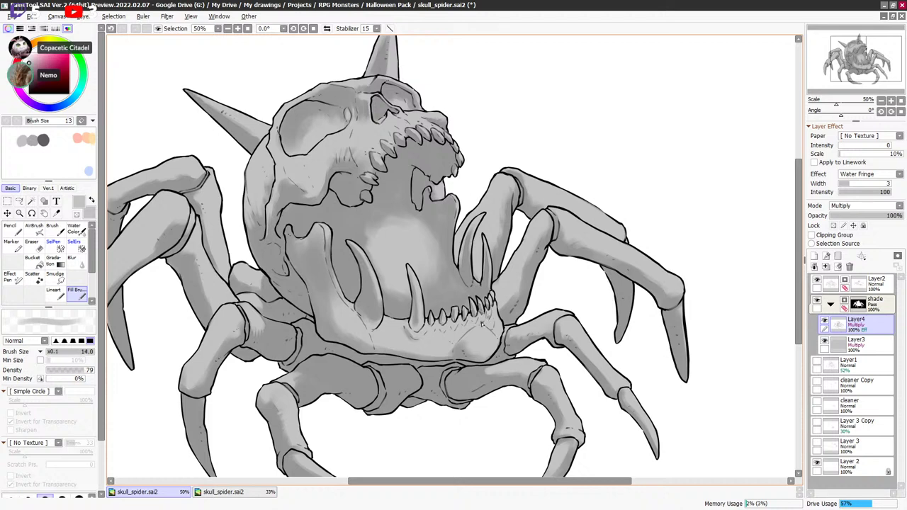
key(e)
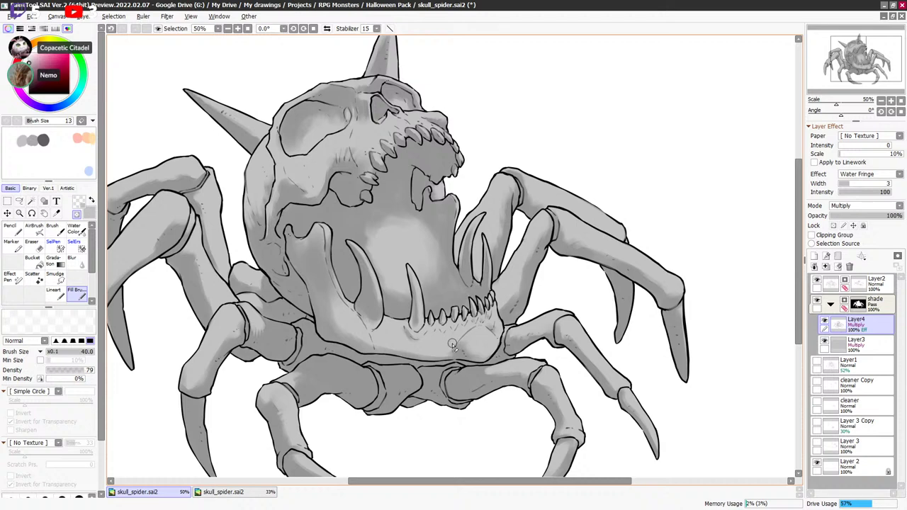
key(bracketright)
key(bracketright)
key(e)
key(e)
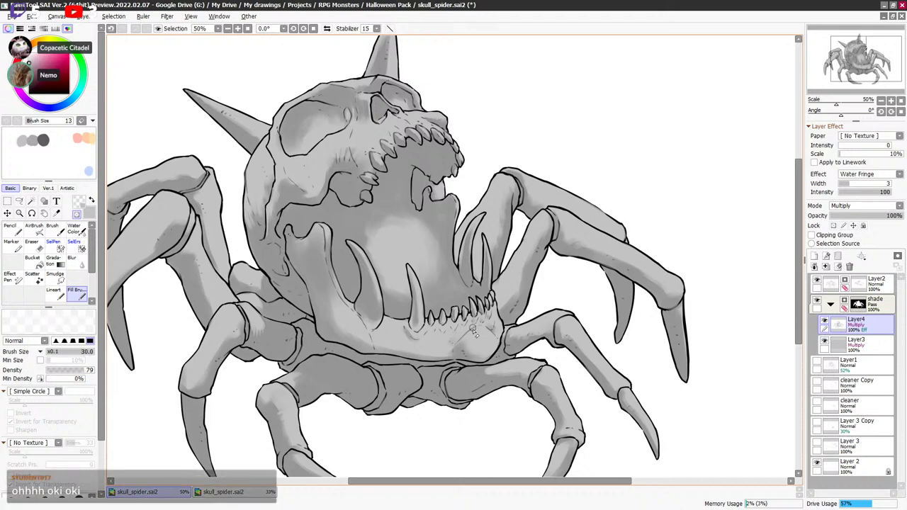
Shade the chin and the jaw surface below the fang in grey at 20 and 30.
key(bracketleft)
key(bracketleft)
key(e)
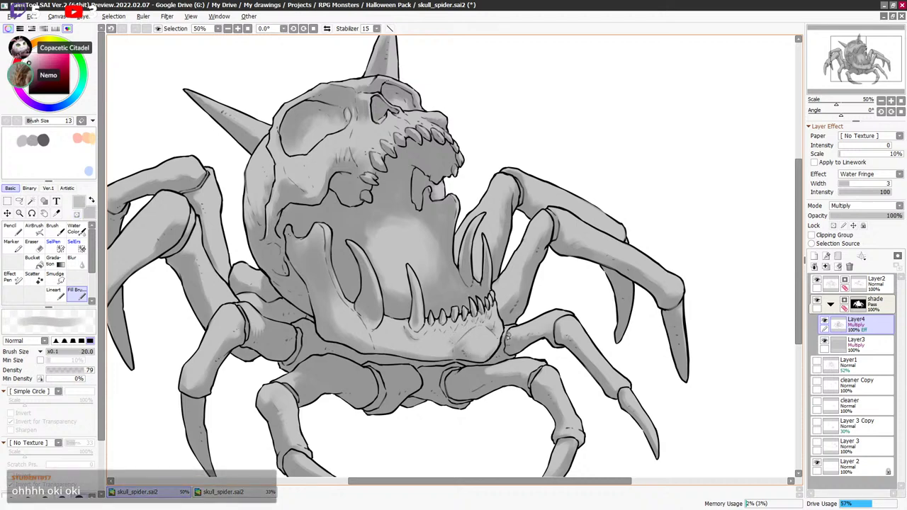
key(bracketright)
key(bracketright)
key(e)
key(e)
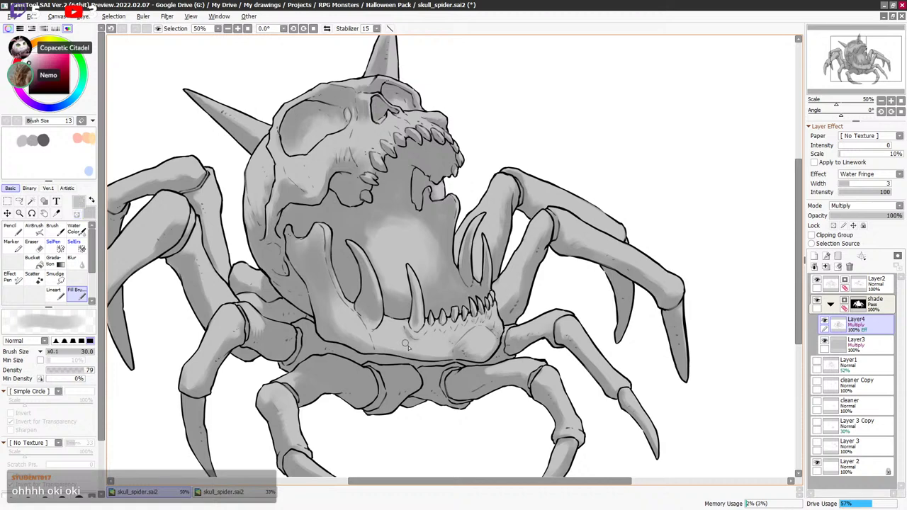
Shade the lower edge of the jaw in grey at 80 and soften it with the transparent colour at 50 and 40.
key(bracketright)
key(bracketright)
key(bracketright)
key(bracketright)
key(bracketright)
key(bracketright)
key(bracketright)
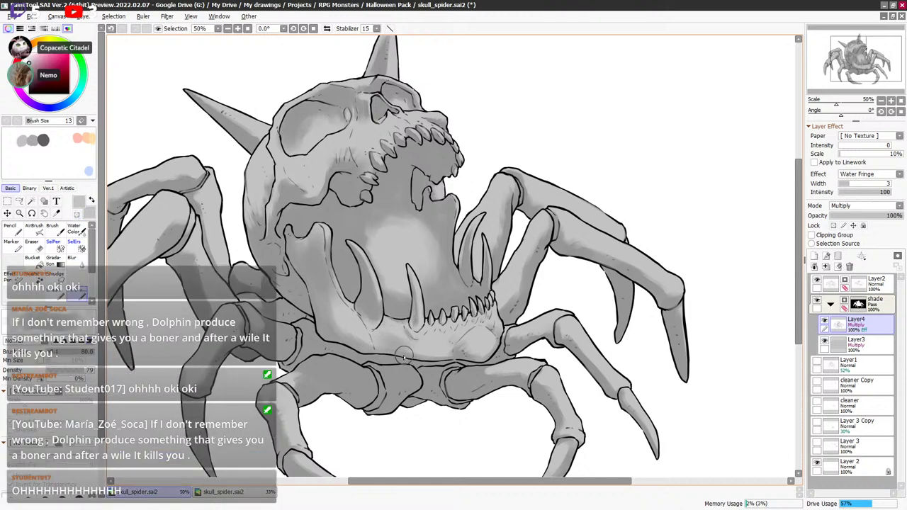
key(minus)
key(minus)
key(minus)
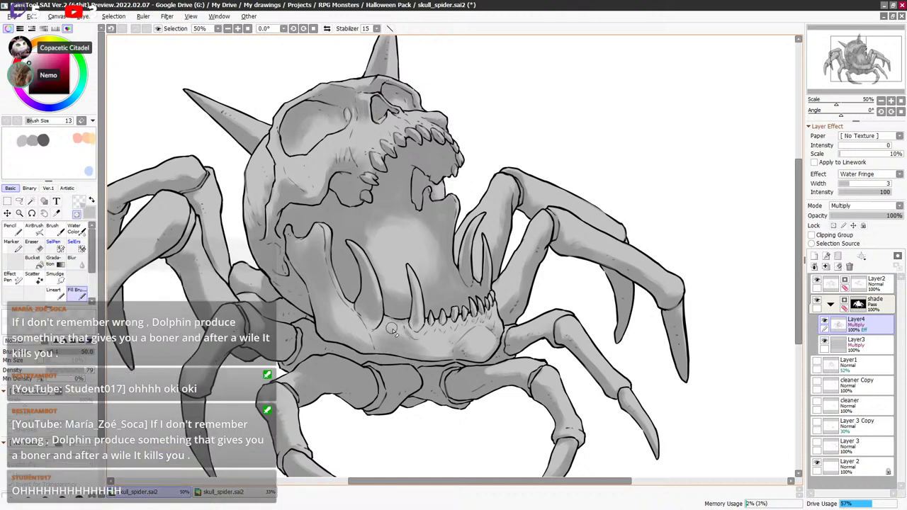
key(bracketleft)
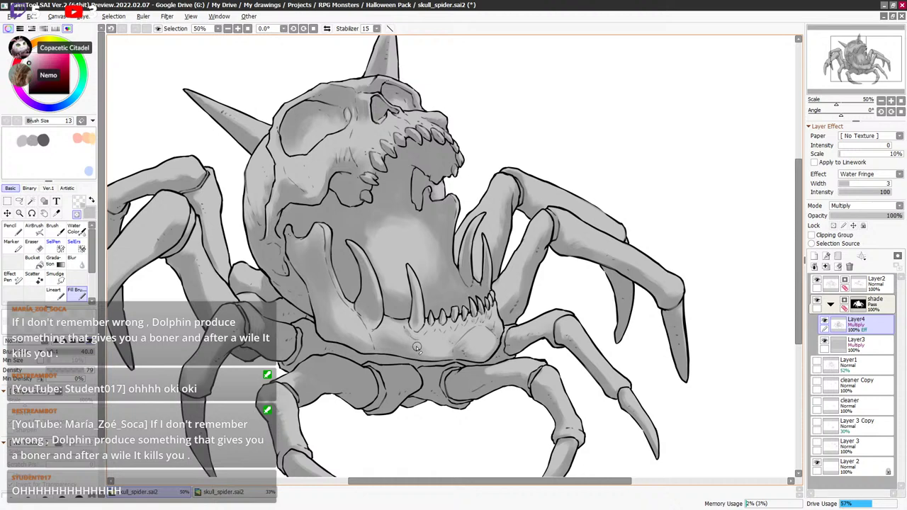
key(bracketright)
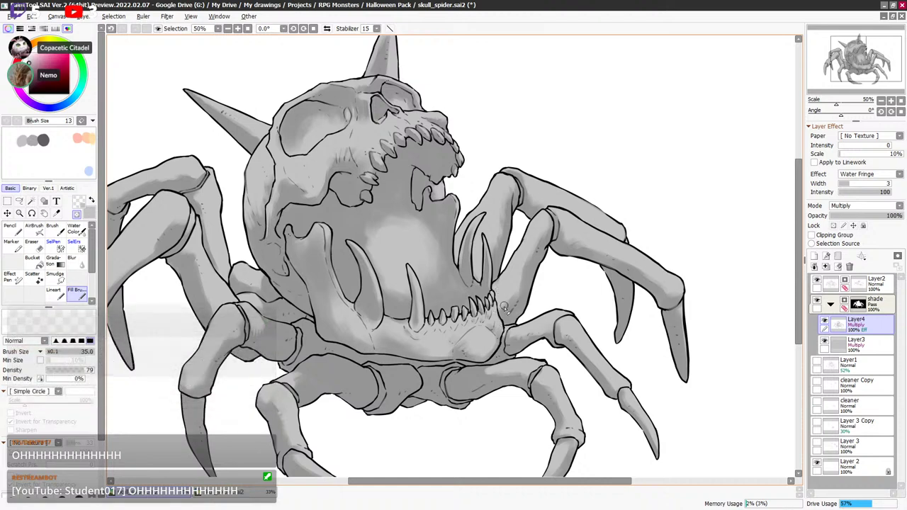
Touch up the jaw edge beside the last lower teeth with grey and the transparent colour at 14, and save the drawing.
key(bracketleft)
key(bracketleft)
key(bracketleft)
key(bracketleft)
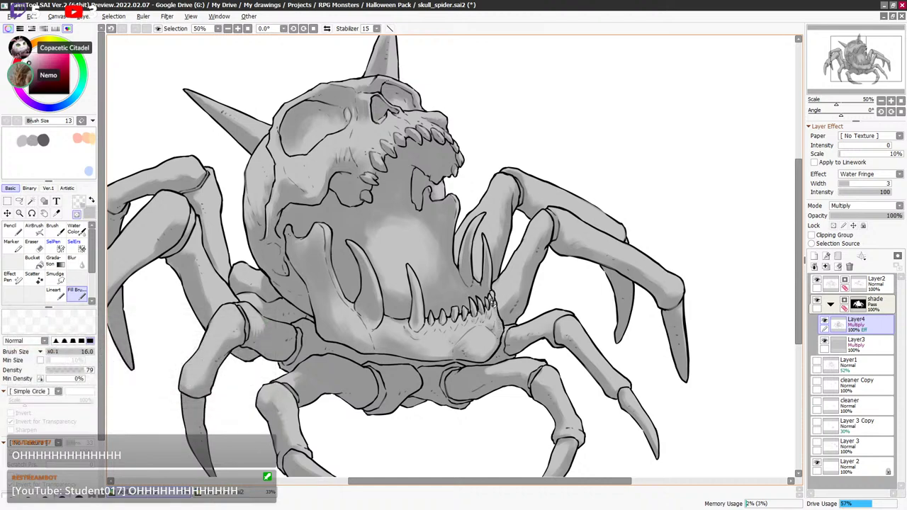
key(bracketleft)
key(bracketleft)
drag(577, 259, 573, 260)
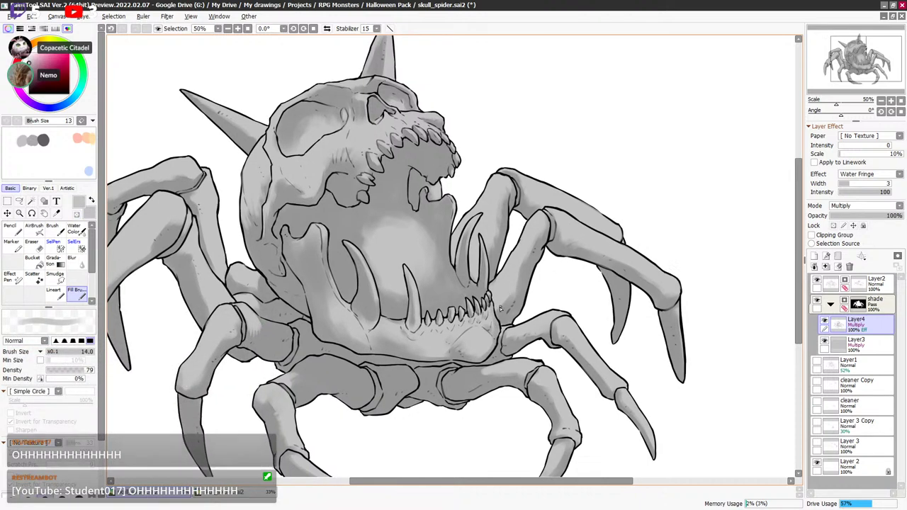
key(minus)
key(bracketright)
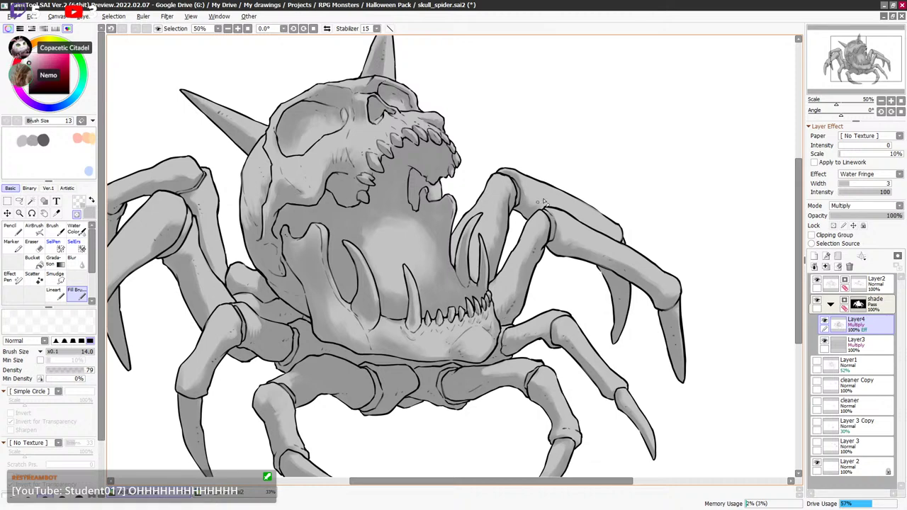
scroll(588, 235, down, 1)
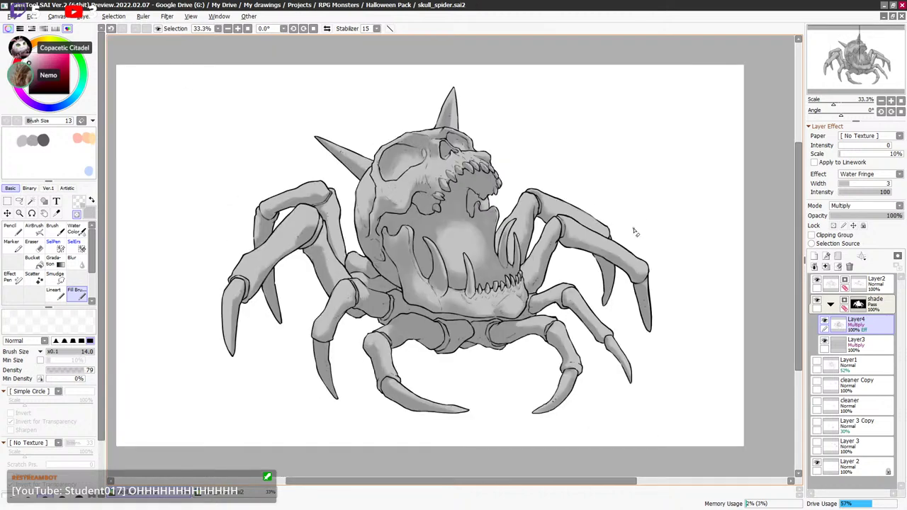
drag(638, 243, 633, 251)
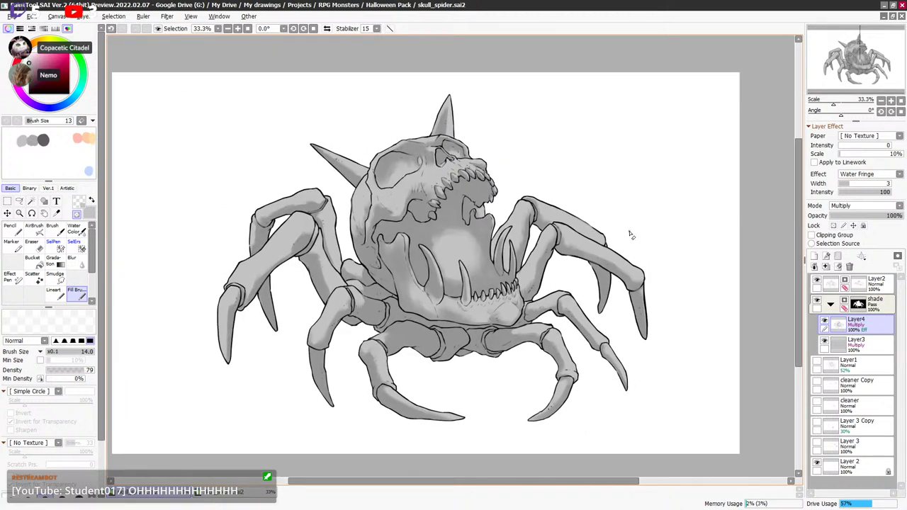